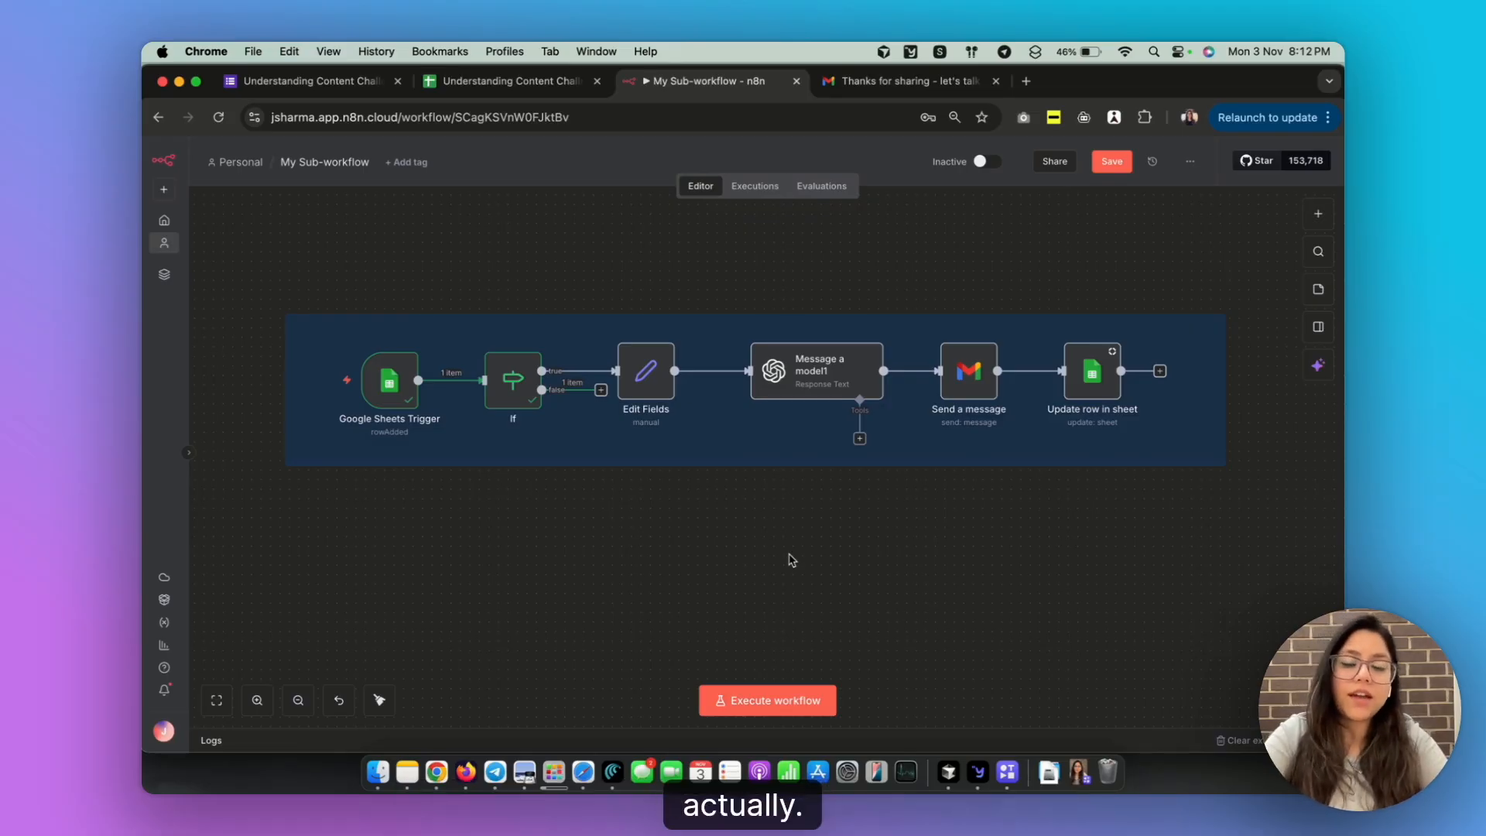
scroll(791, 560, "right", 1)
scroll(791, 561, "up", 1)
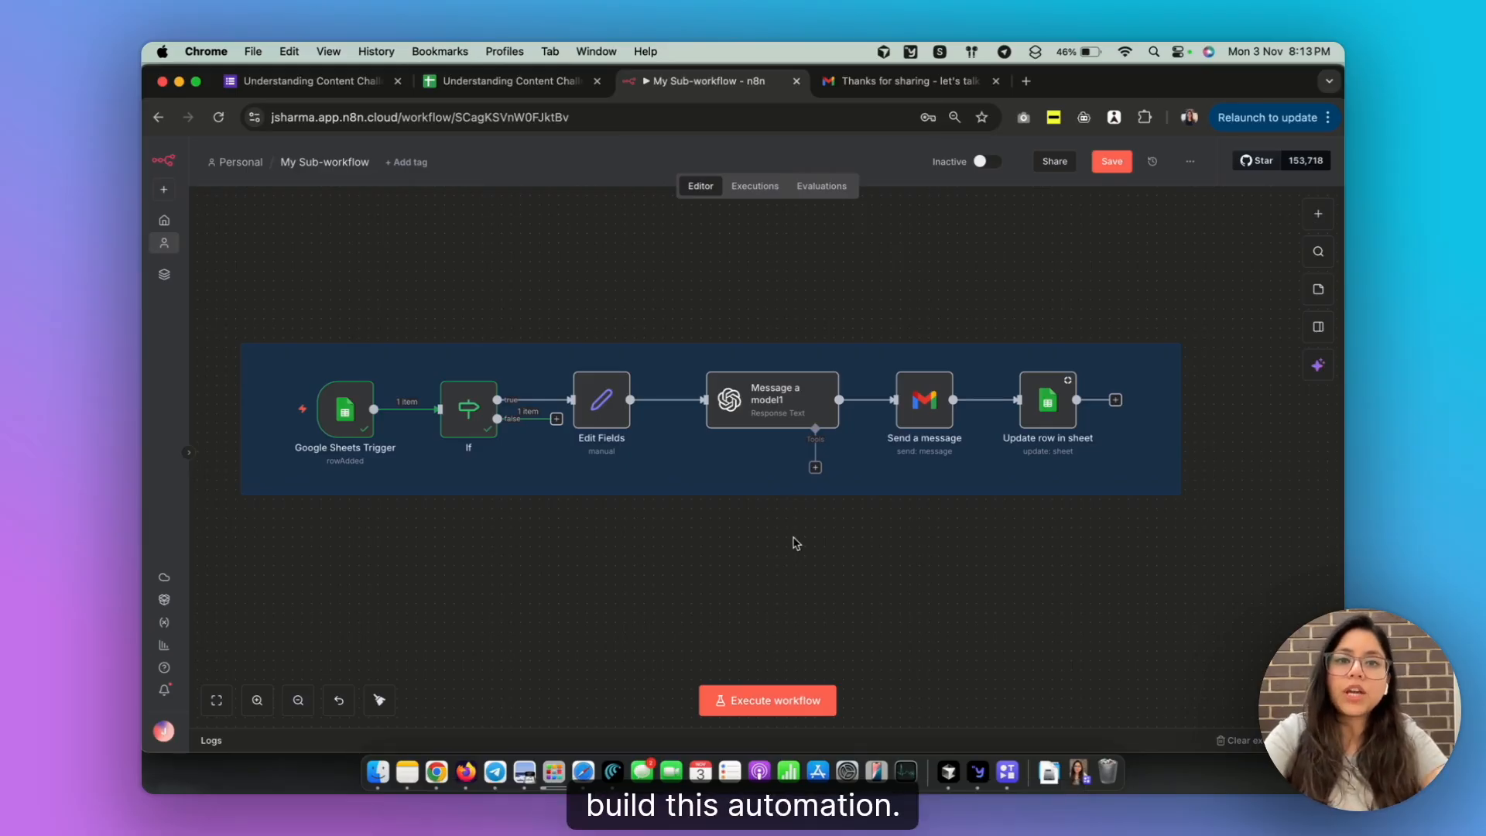
left_click(898, 80)
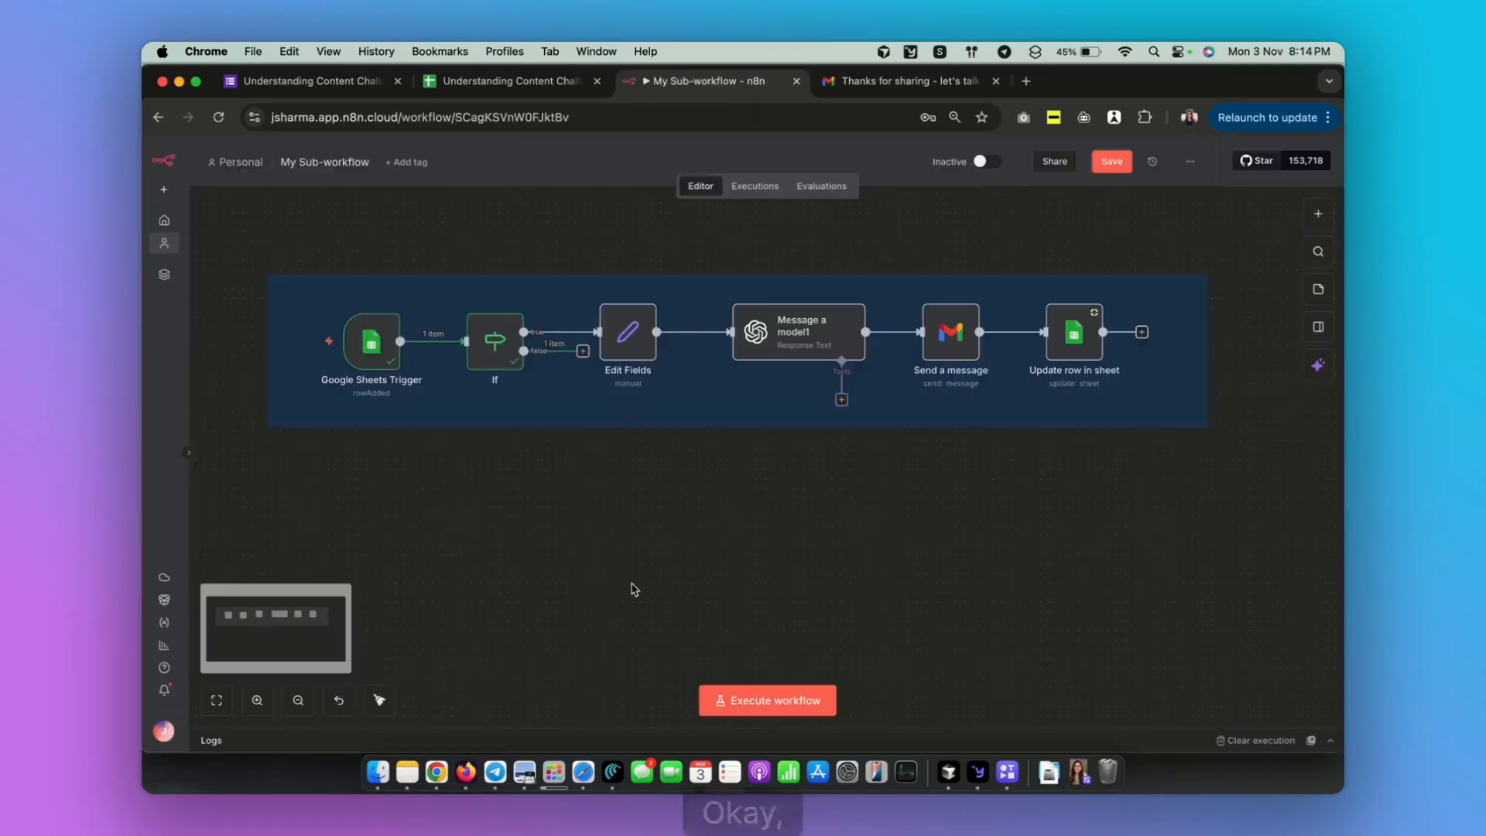
scroll(634, 587, "left", 1)
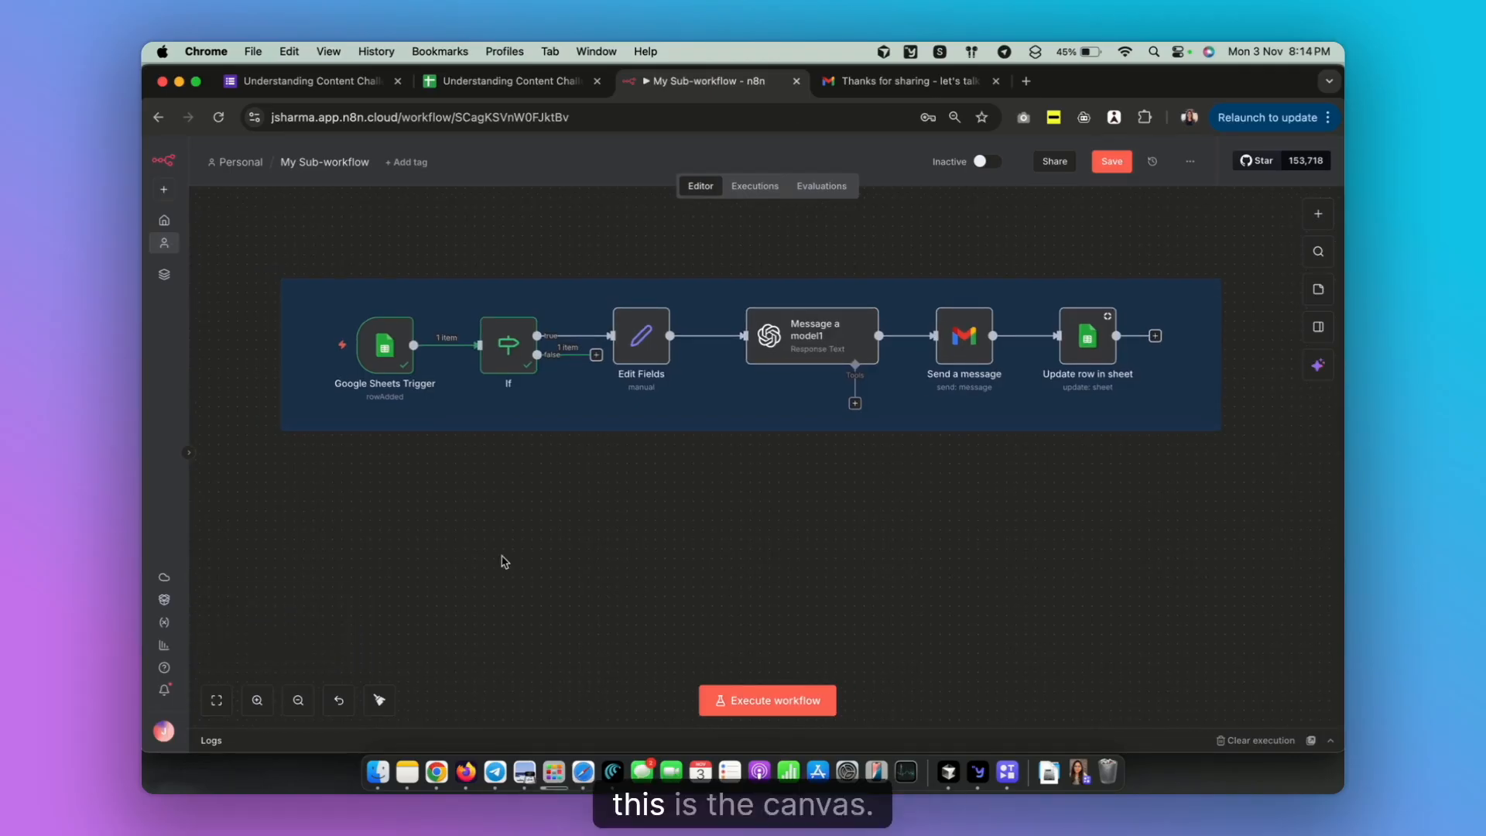
scroll(736, 514, "down", 5)
scroll(736, 513, "down", 2)
scroll(736, 514, "down", 2)
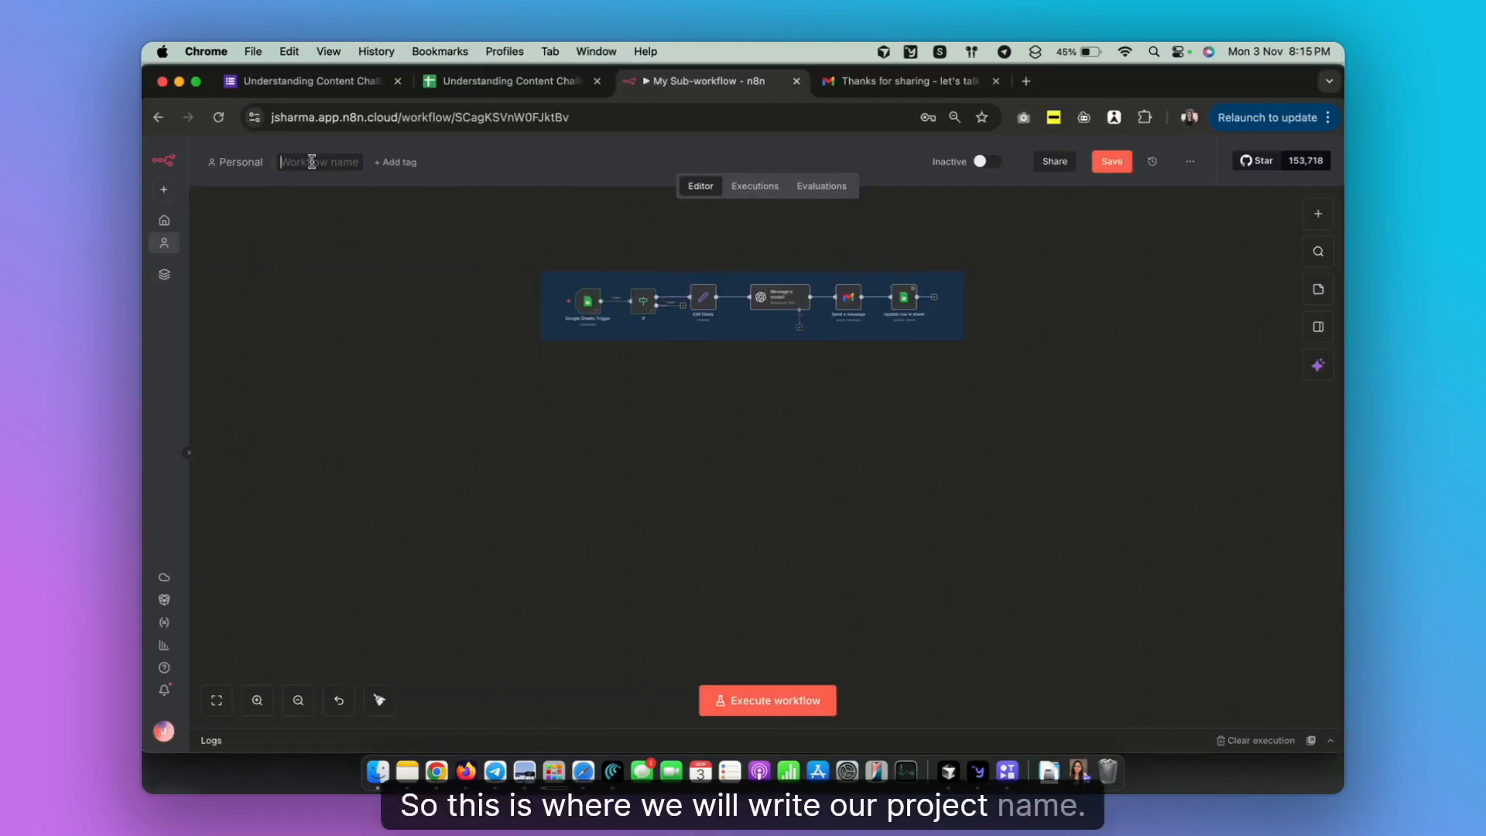
Rename the workflow as "Lead Follow-up Automation"
type("d Follow-up Automation")
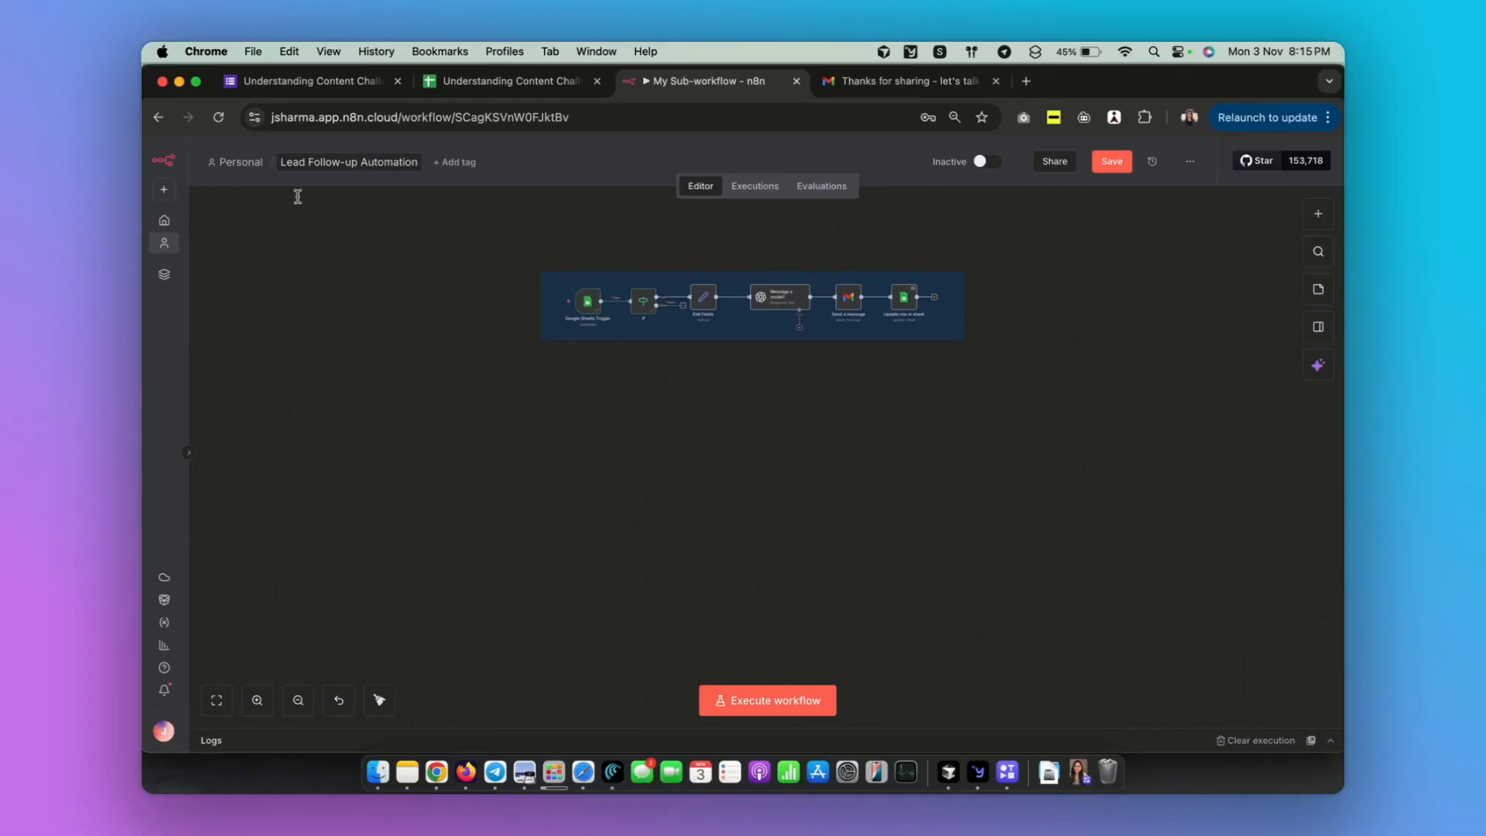
key("Return")
scroll(647, 359, "up", 2)
scroll(647, 359, "up", 2)
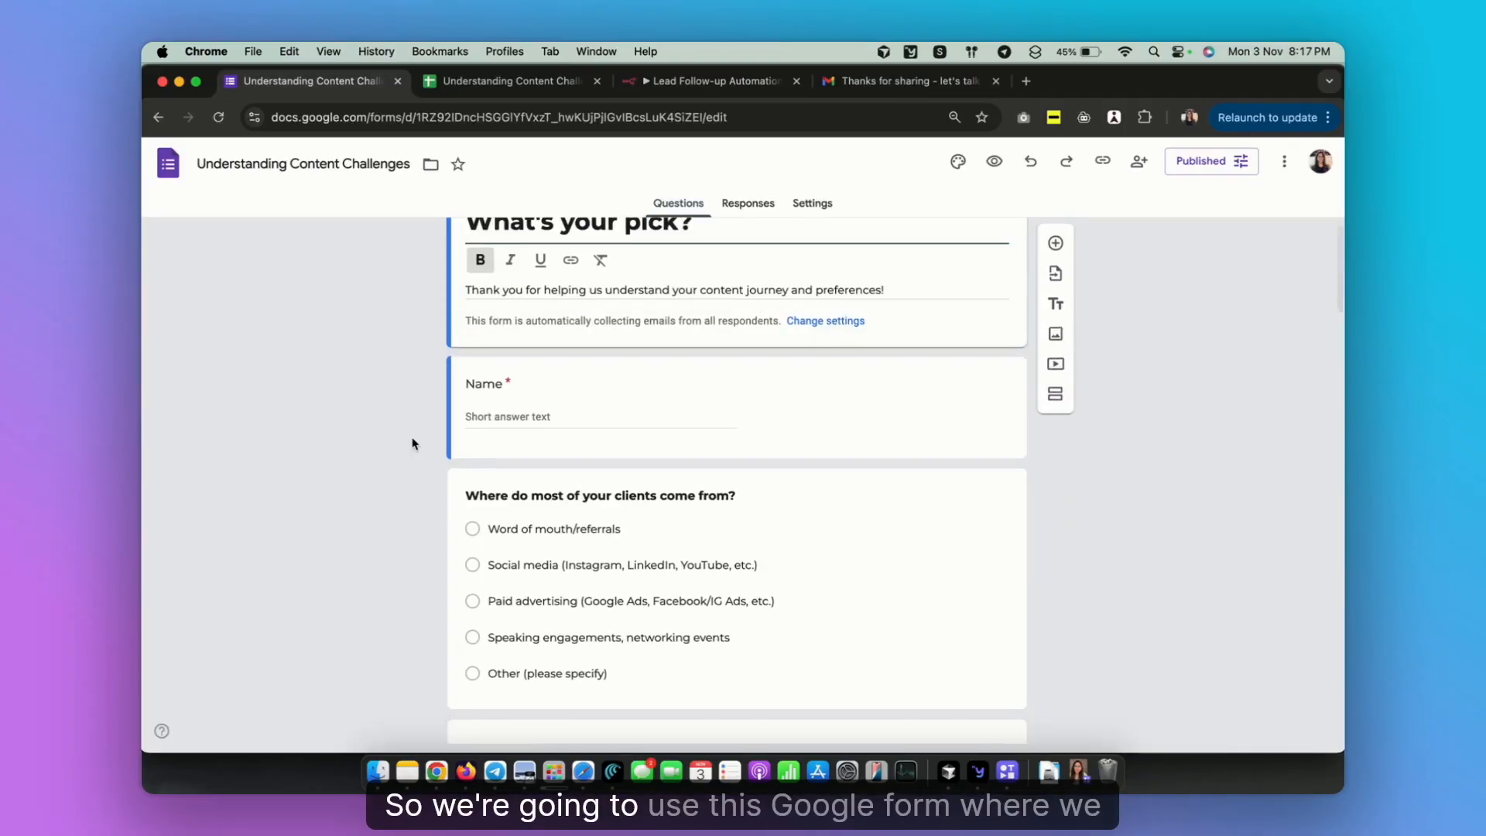
Look through the questions of the "Understanding Content Challenges" form in Google Forms
scroll(414, 442, "up", 1)
scroll(444, 499, "down", 15)
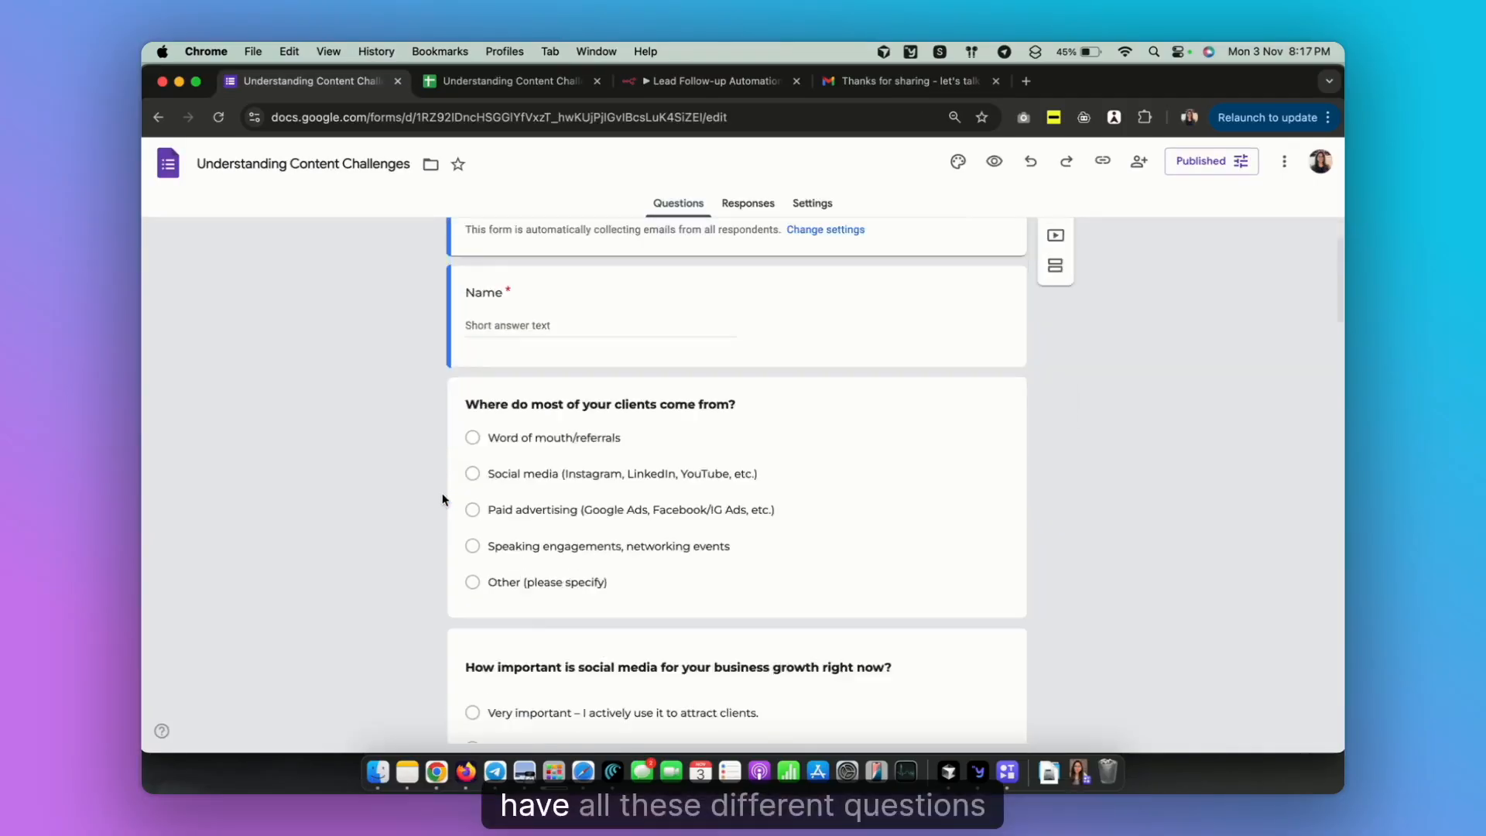
scroll(442, 499, "down", 10)
scroll(442, 500, "up", 15)
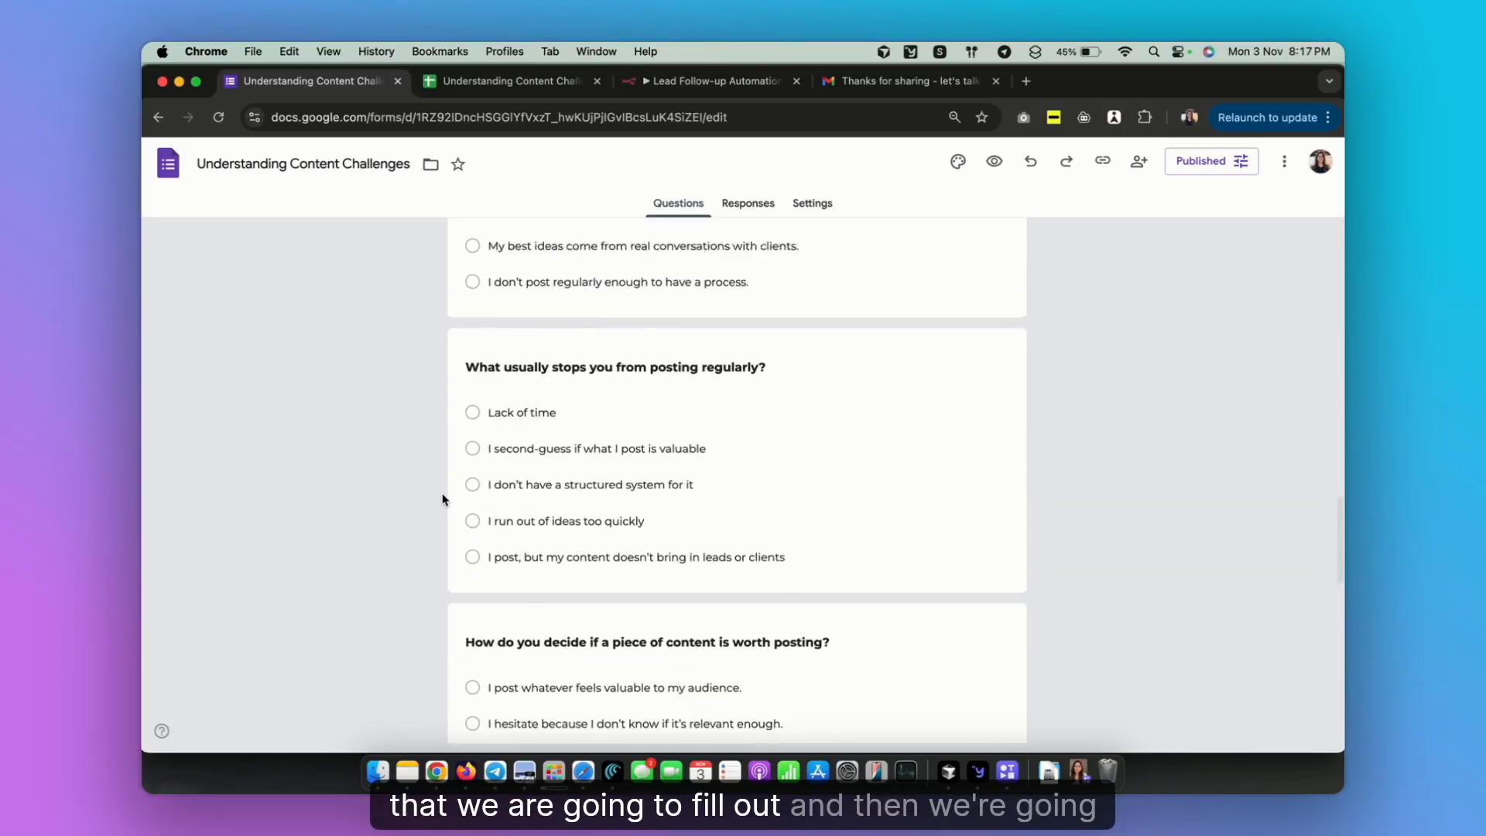
scroll(442, 499, "up", 5)
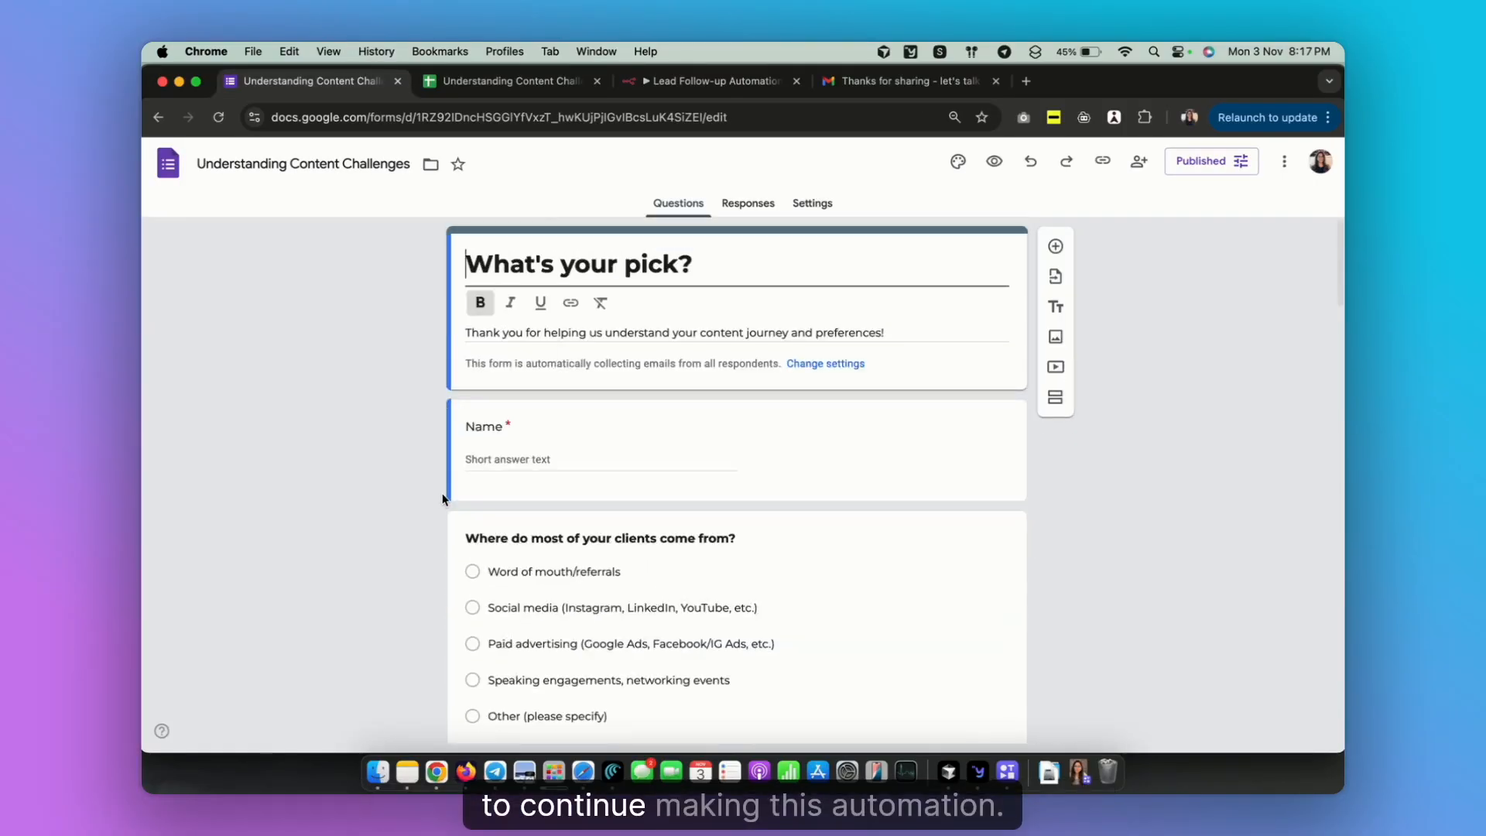
Check the form's responses and their linked spreadsheet, returning to the n8n workflow
left_click(756, 205)
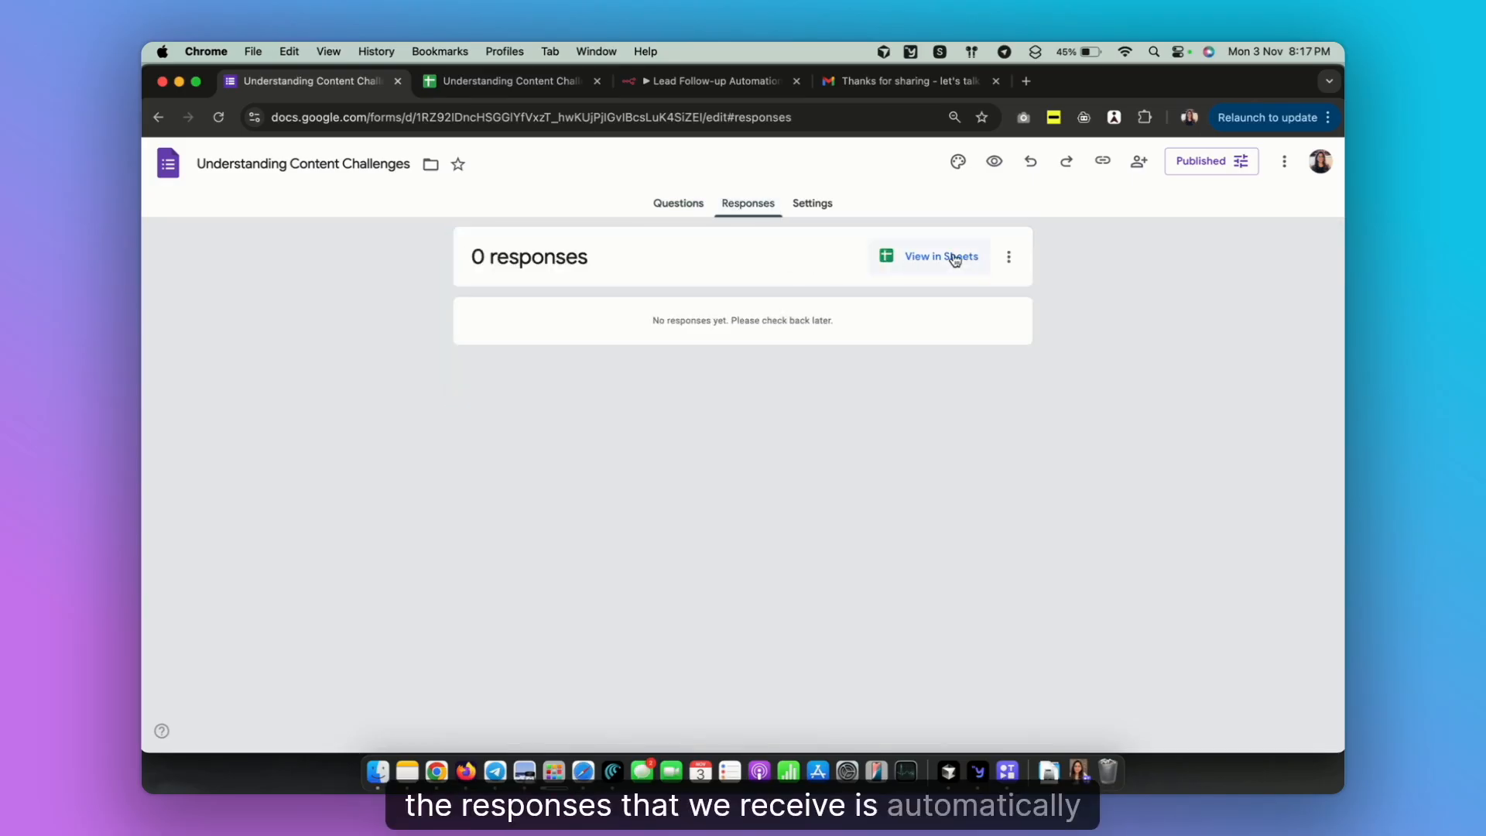
left_click(932, 255)
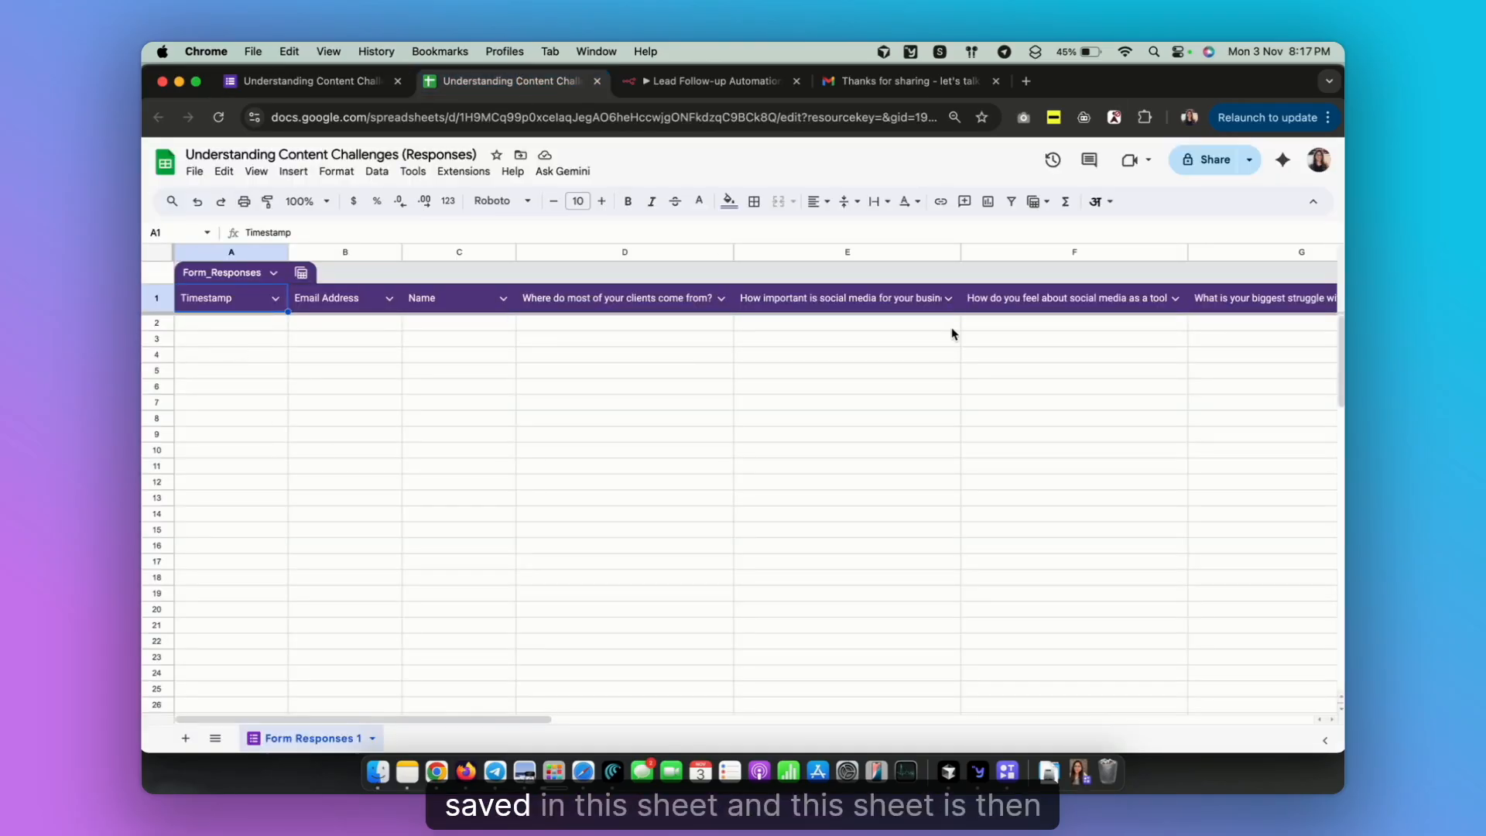
left_click(712, 81)
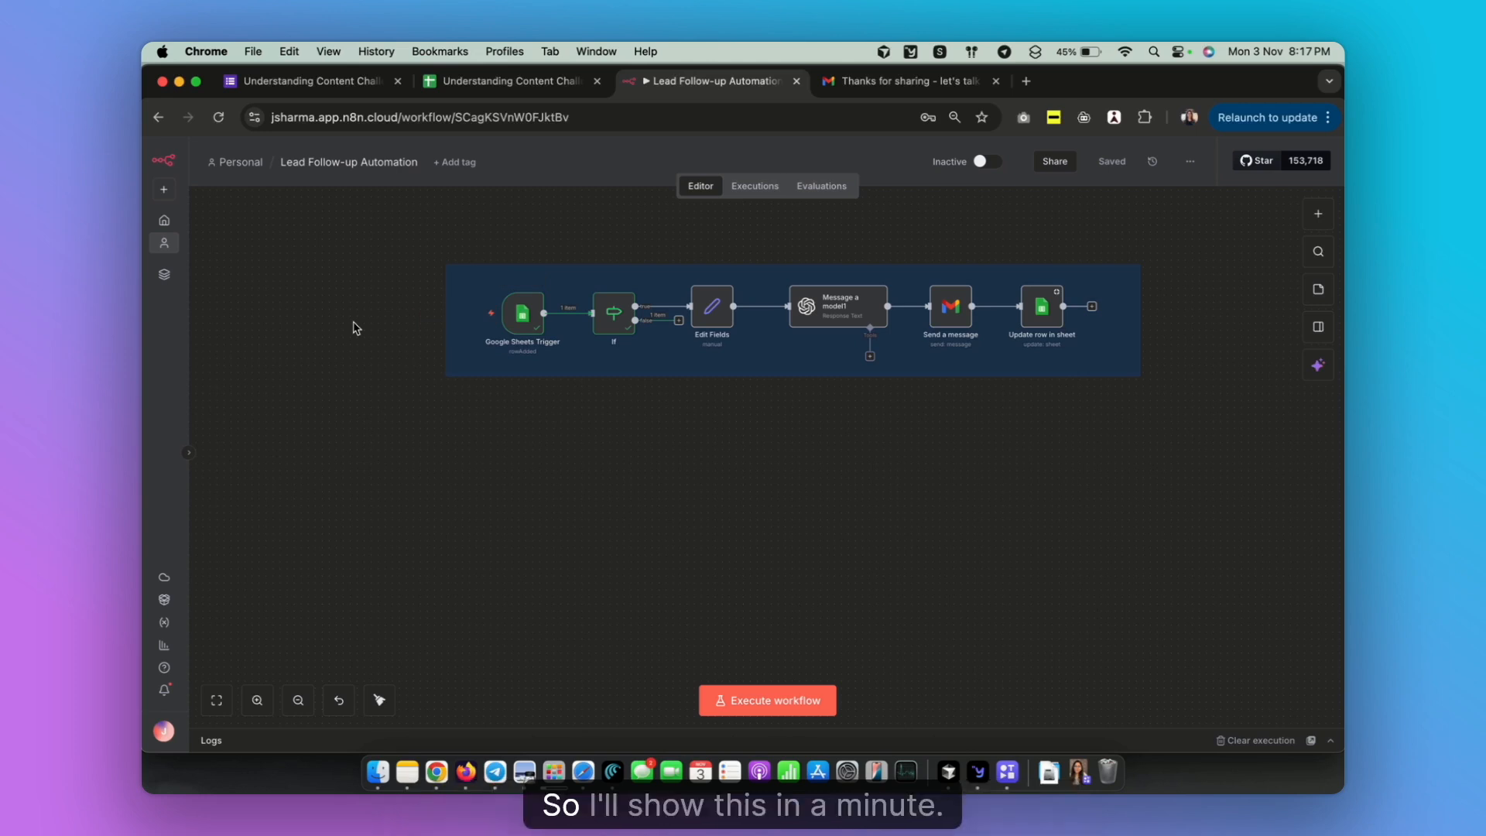
Go back to the questions in Google Forms and open the published "What's your pick?" form for filling in
left_click(310, 81)
left_click(678, 203)
scroll(382, 521, "down", 1)
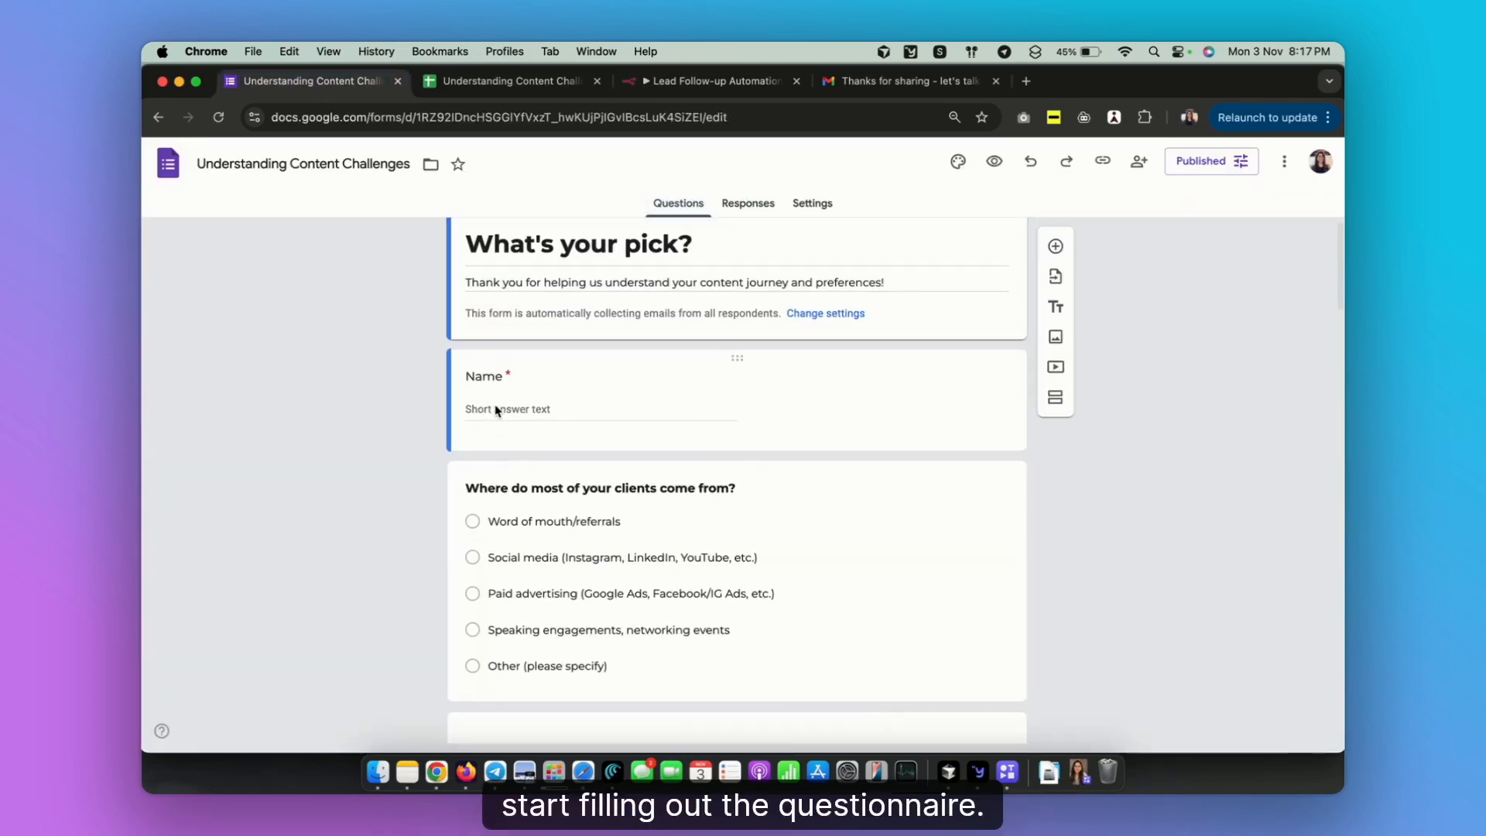
scroll(498, 408, "up", 1)
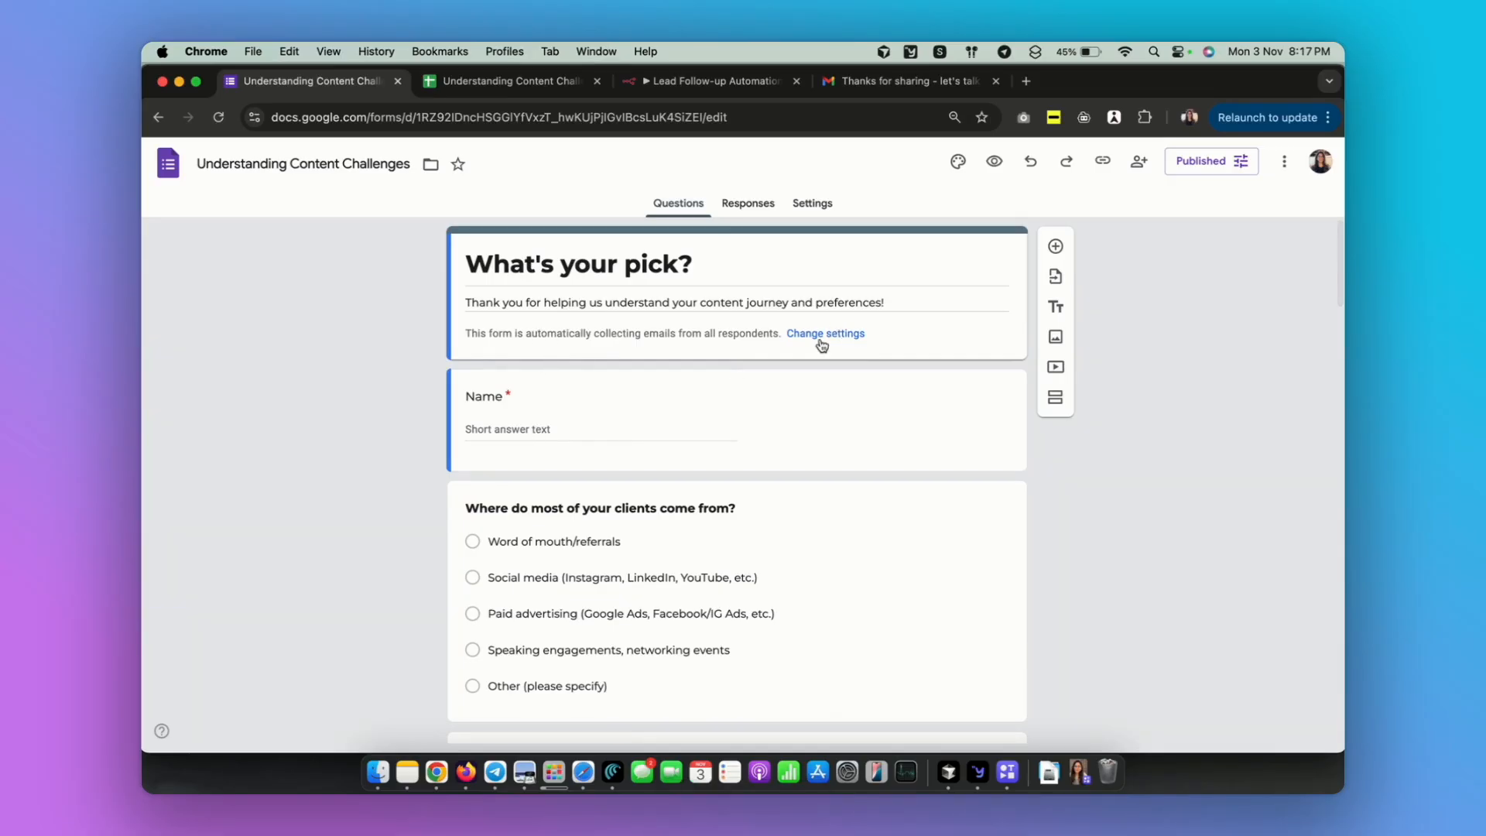
left_click(1026, 80)
key("super+v")
key("Return")
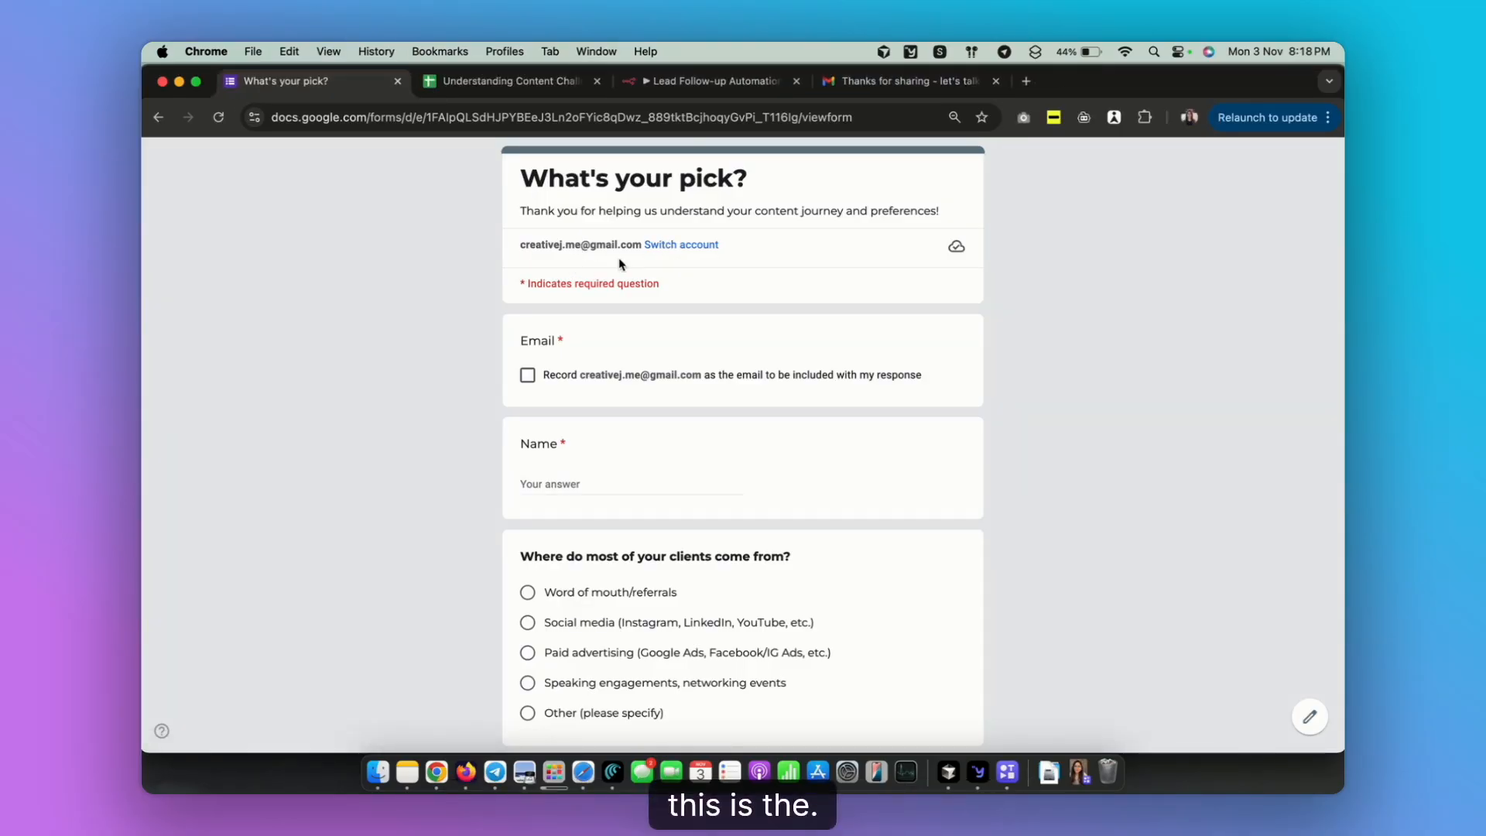
Allow the account's email to be recorded with the response and enter the respondent's first name
left_click(527, 377)
scroll(484, 501, "down", 2)
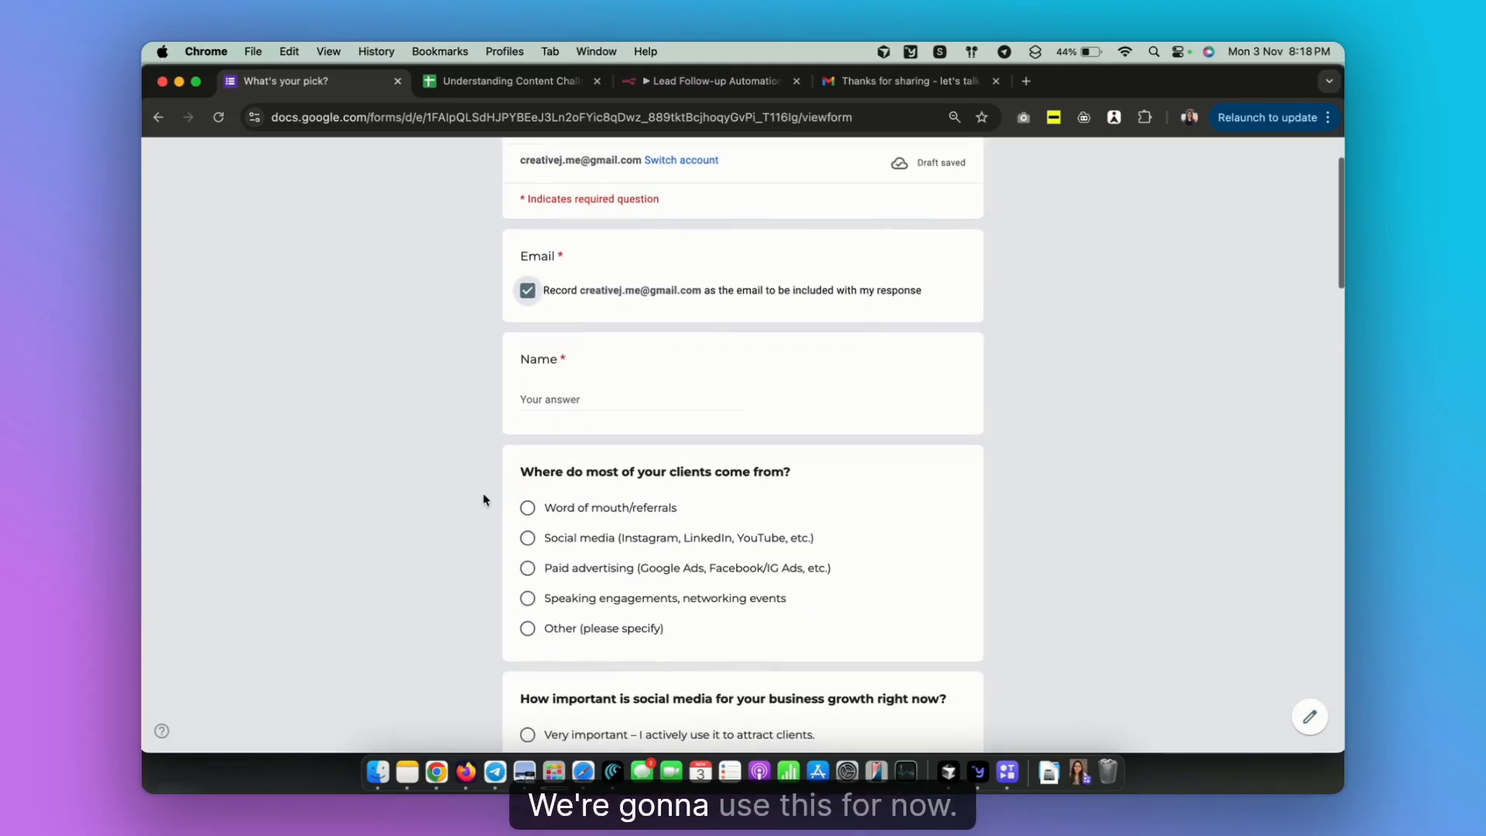
left_click(610, 400)
type("Jitakshi")
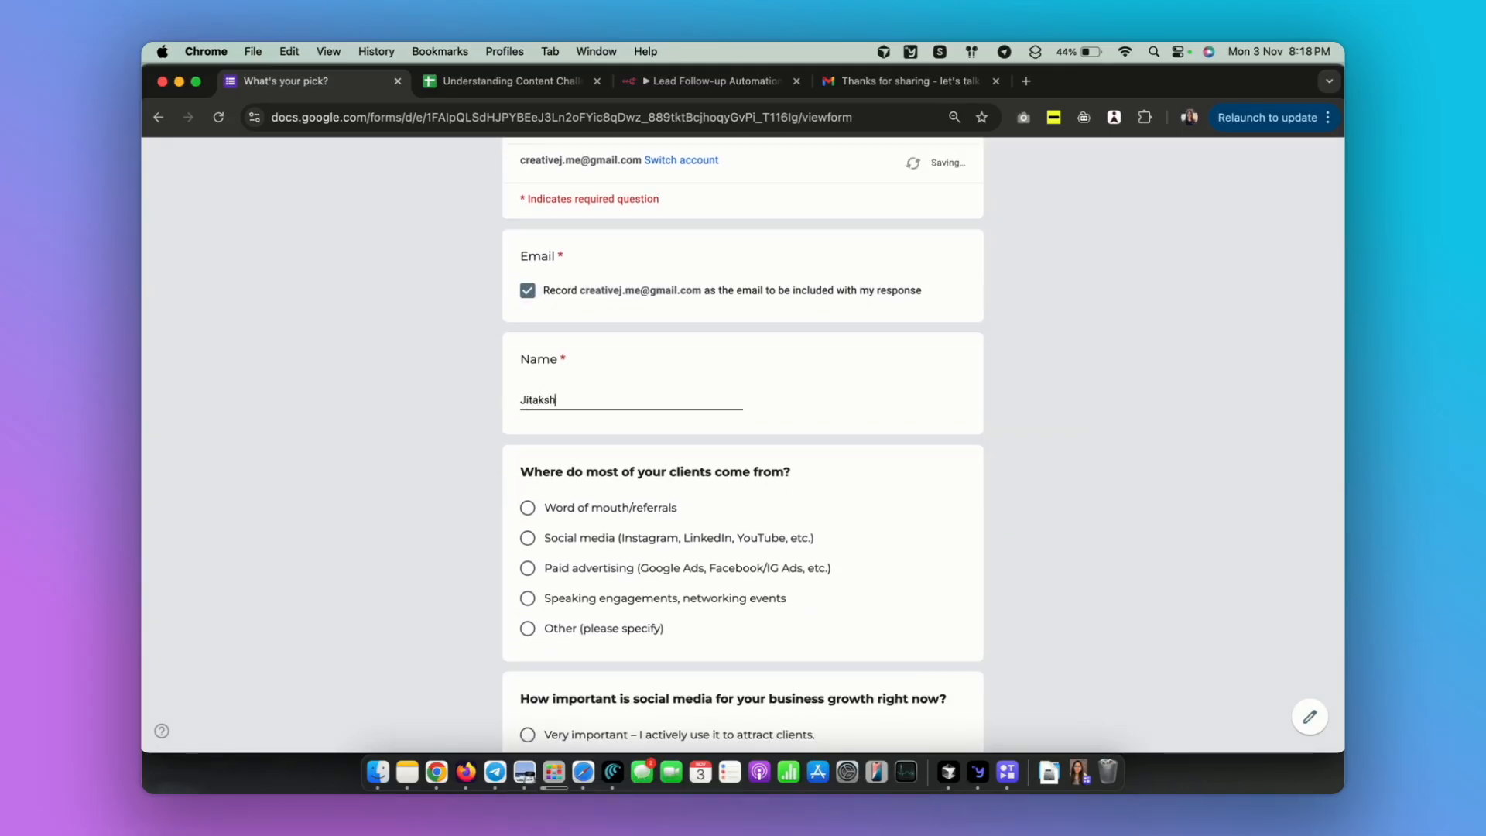
Answer the client source as "Social media", its importance as "Somewhat important", and the feeling as "I believe it works, but I struggle to use it consistently"
scroll(718, 420, "down", 2)
scroll(720, 420, "down", 1)
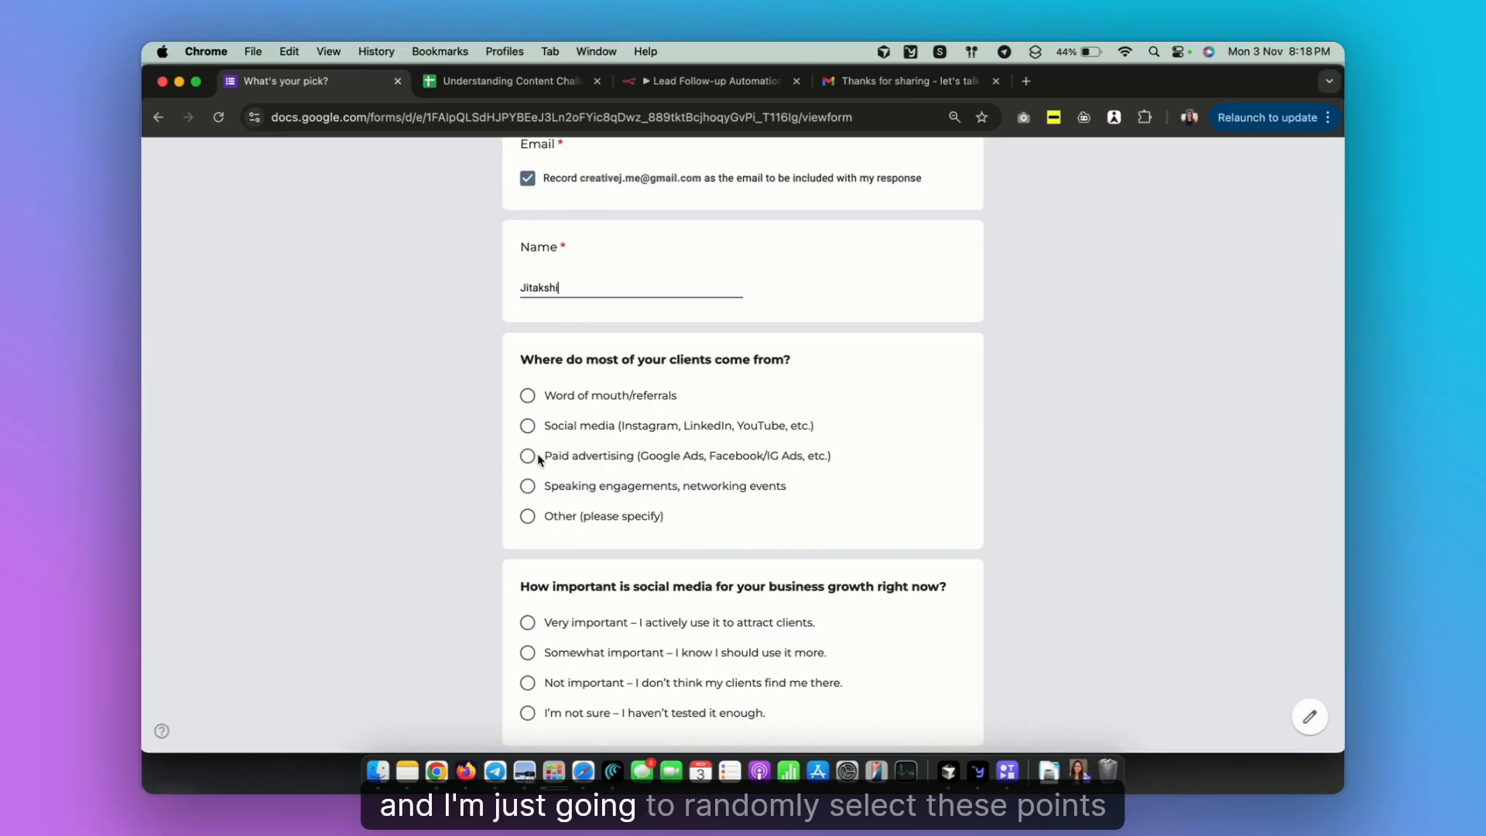
left_click(534, 424)
left_click(533, 653)
scroll(534, 603, "down", 9)
left_click(529, 488)
Mark three content struggles: writing down thoughts in a structured way, picking a topic and how to start, and deciding whether to write, design, or make video
scroll(531, 534, "down", 6)
left_click(528, 513)
left_click(527, 542)
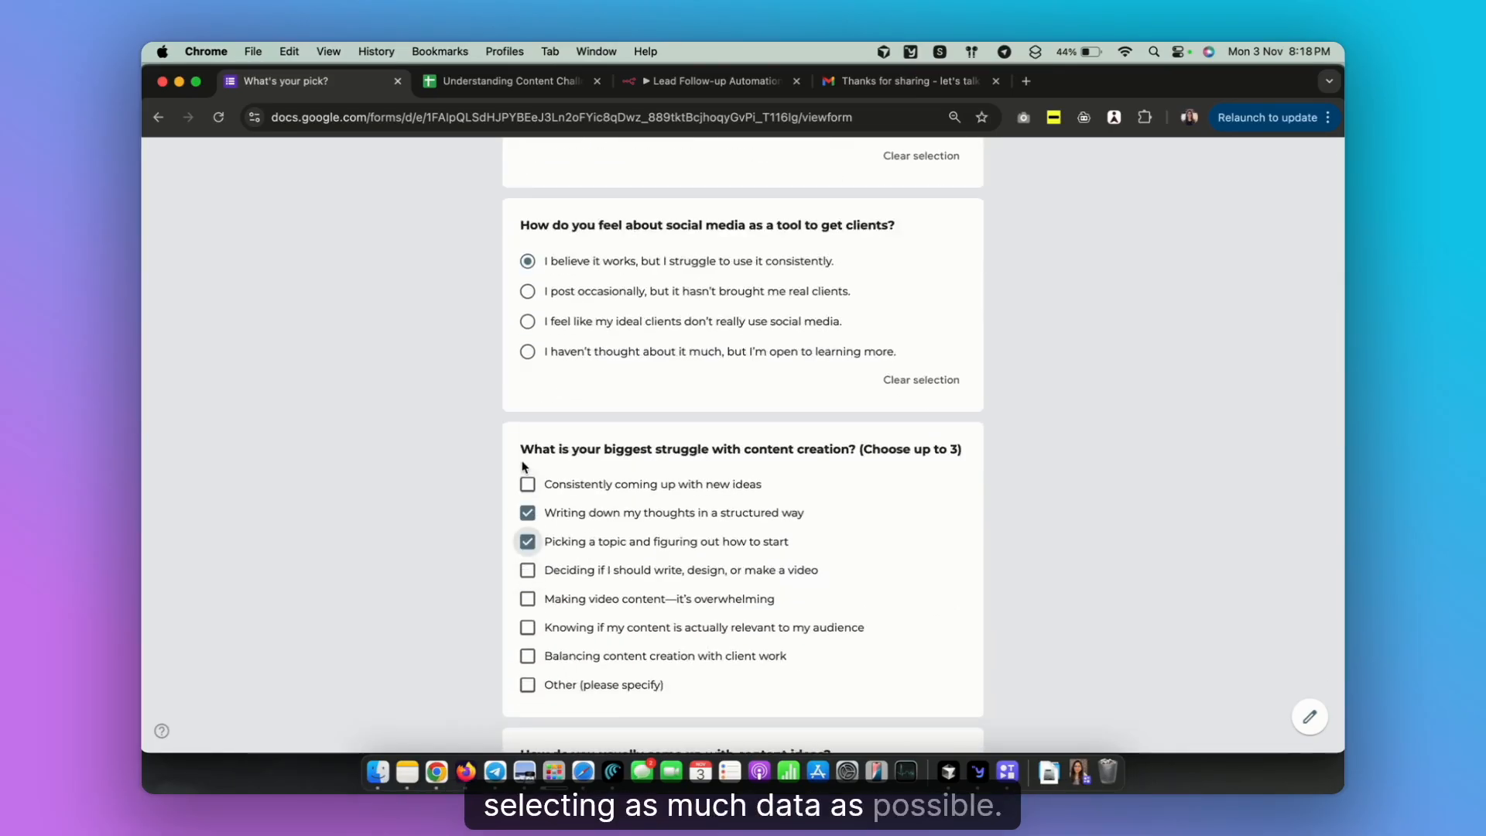
left_click(527, 570)
Answer content ideas with researching industry trends, the posting obstacle with second-guessing value, and the posting decision with hesitating over relevance
scroll(527, 541, "down", 5)
left_click(526, 463)
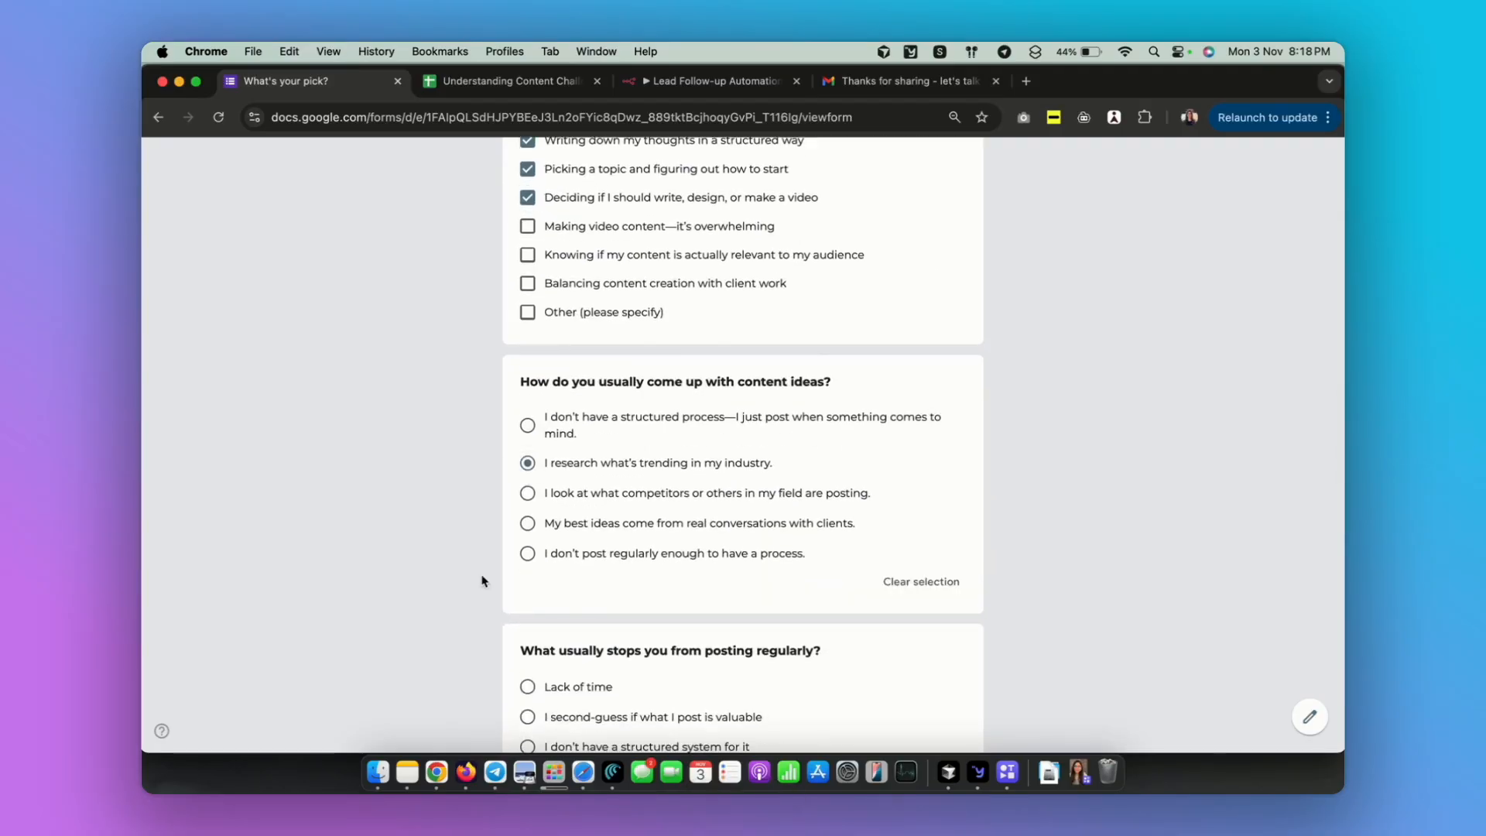
scroll(482, 580, "down", 4)
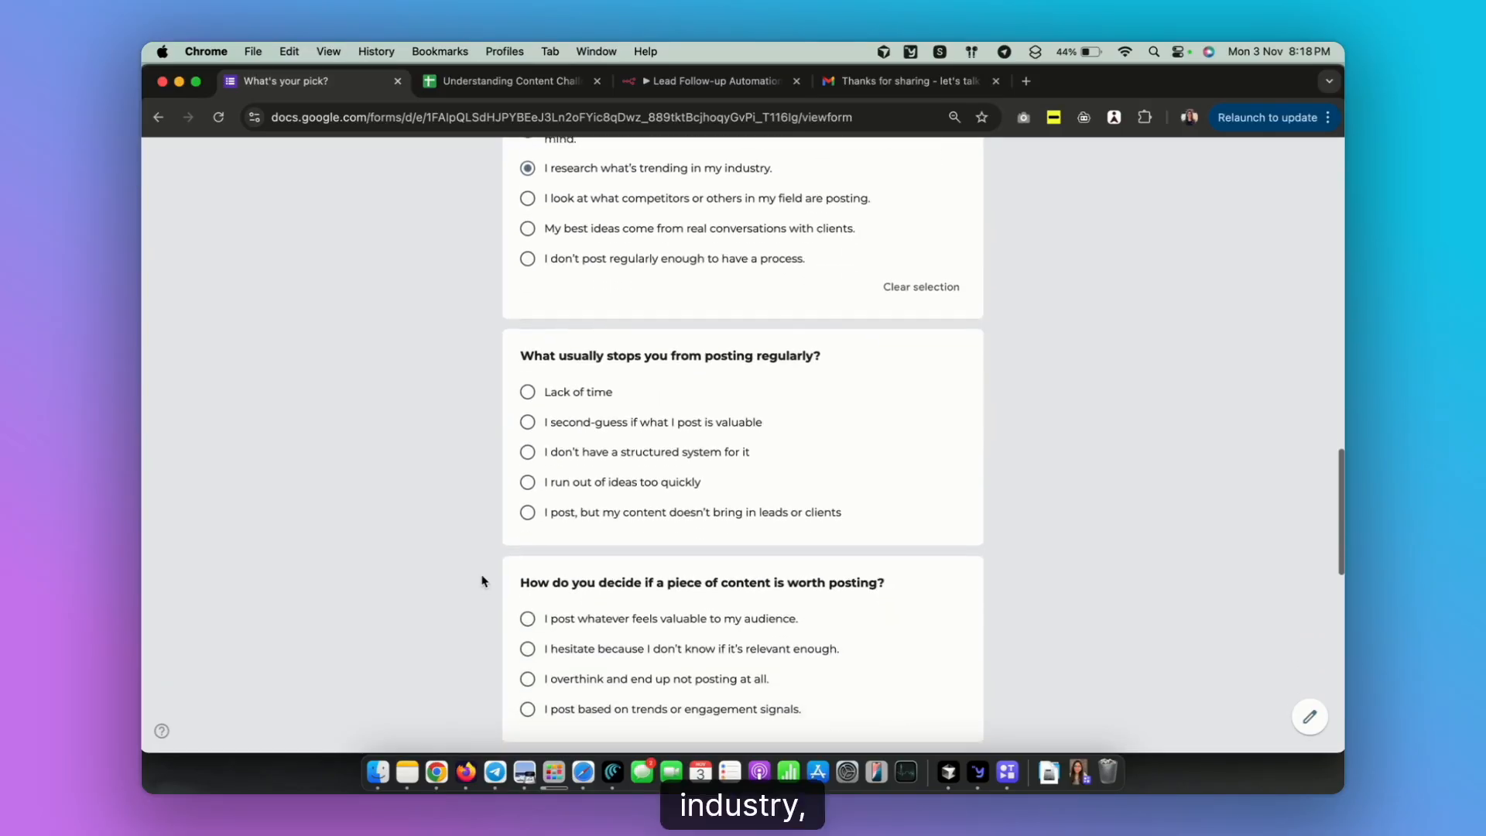
left_click(527, 418)
scroll(465, 511, "down", 4)
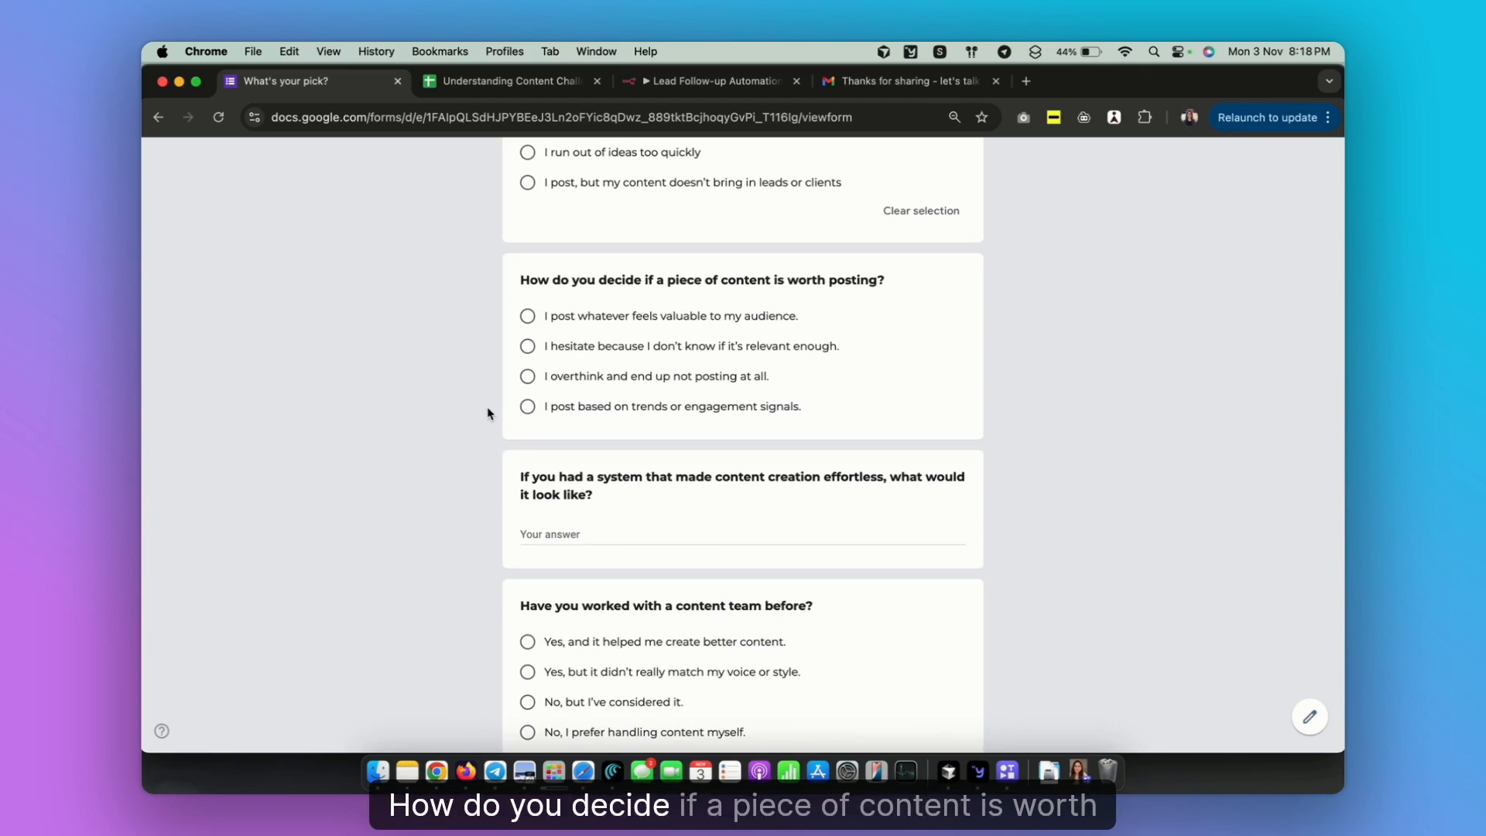
left_click(527, 346)
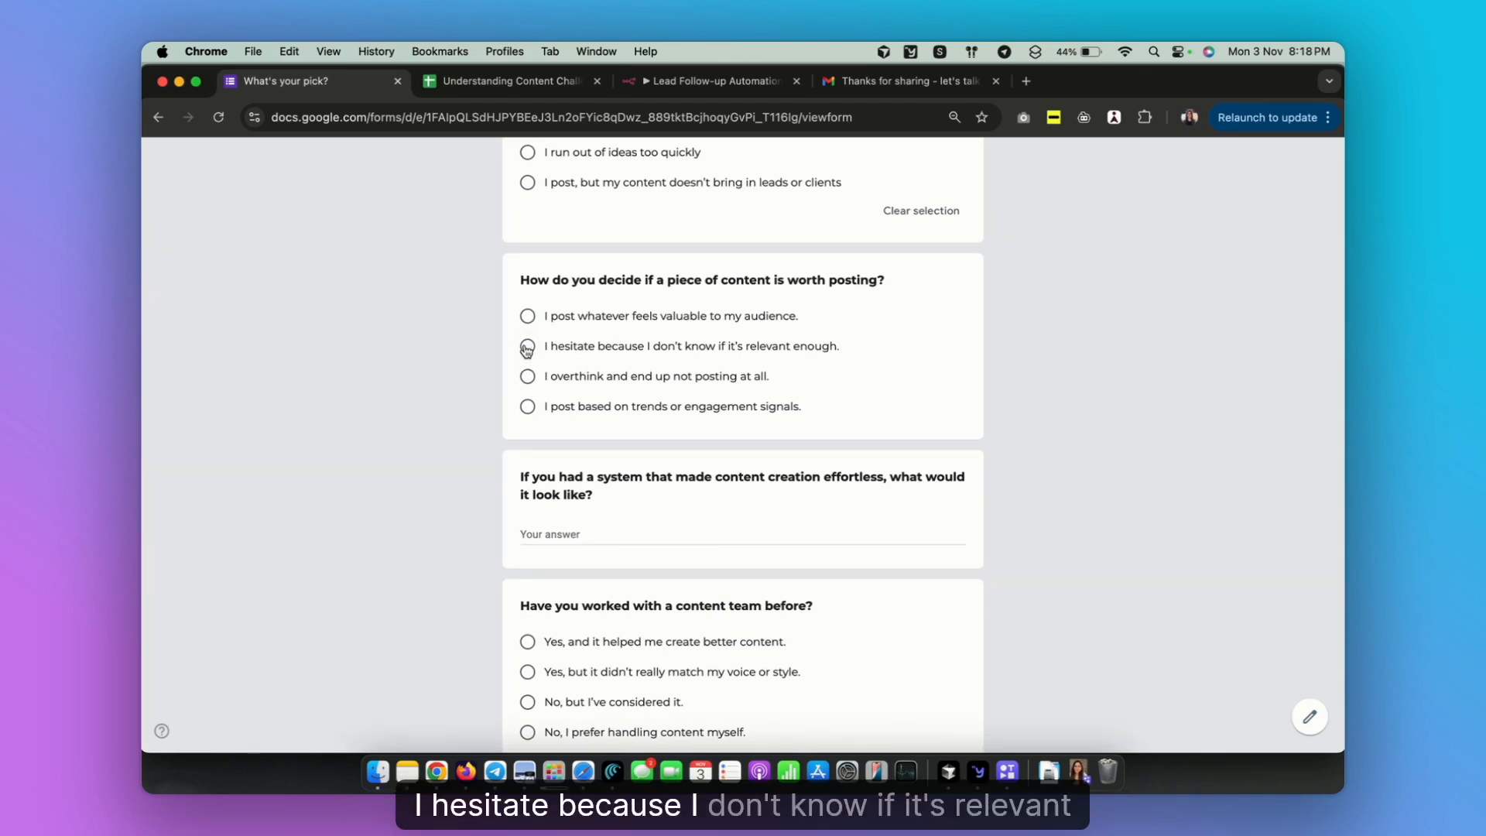
Describe the effortless content system as one where I have topics for my content, it has the video script, and it aligns with my audience
scroll(474, 463, "down", 1)
scroll(475, 463, "down", 3)
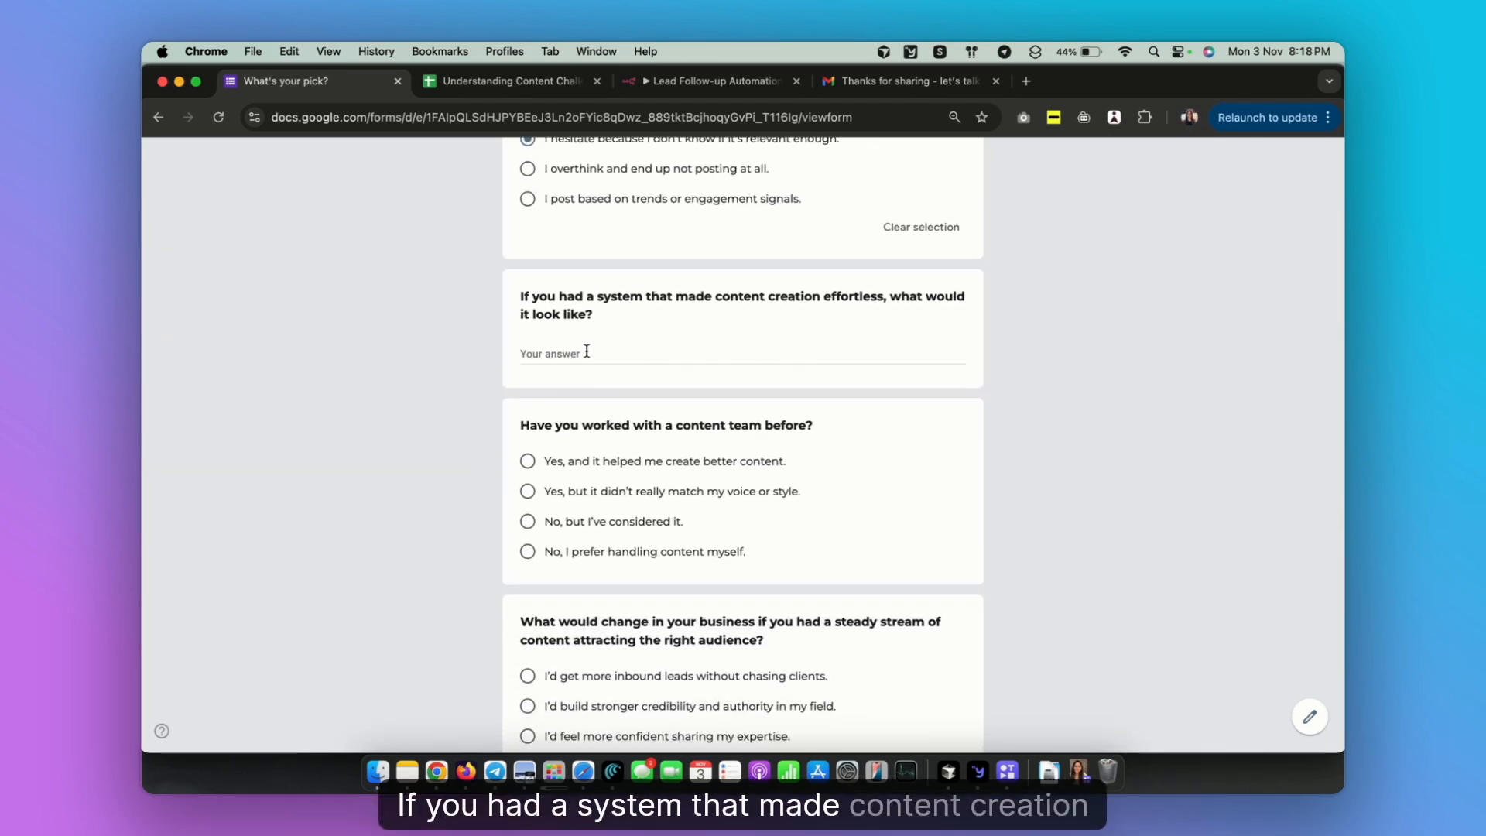
left_click(586, 352)
type("It would look")
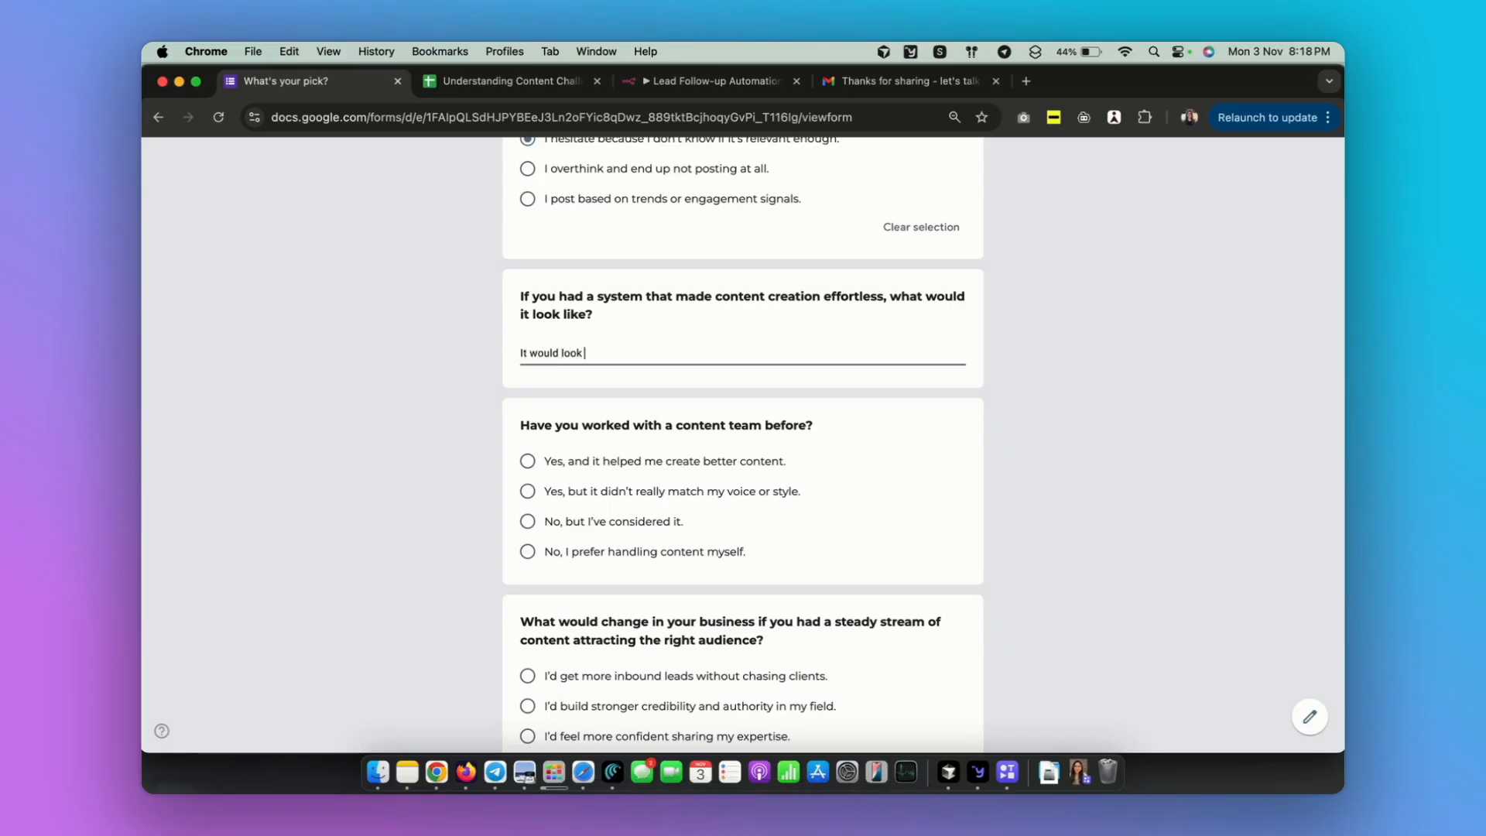
type(" like system where I have")
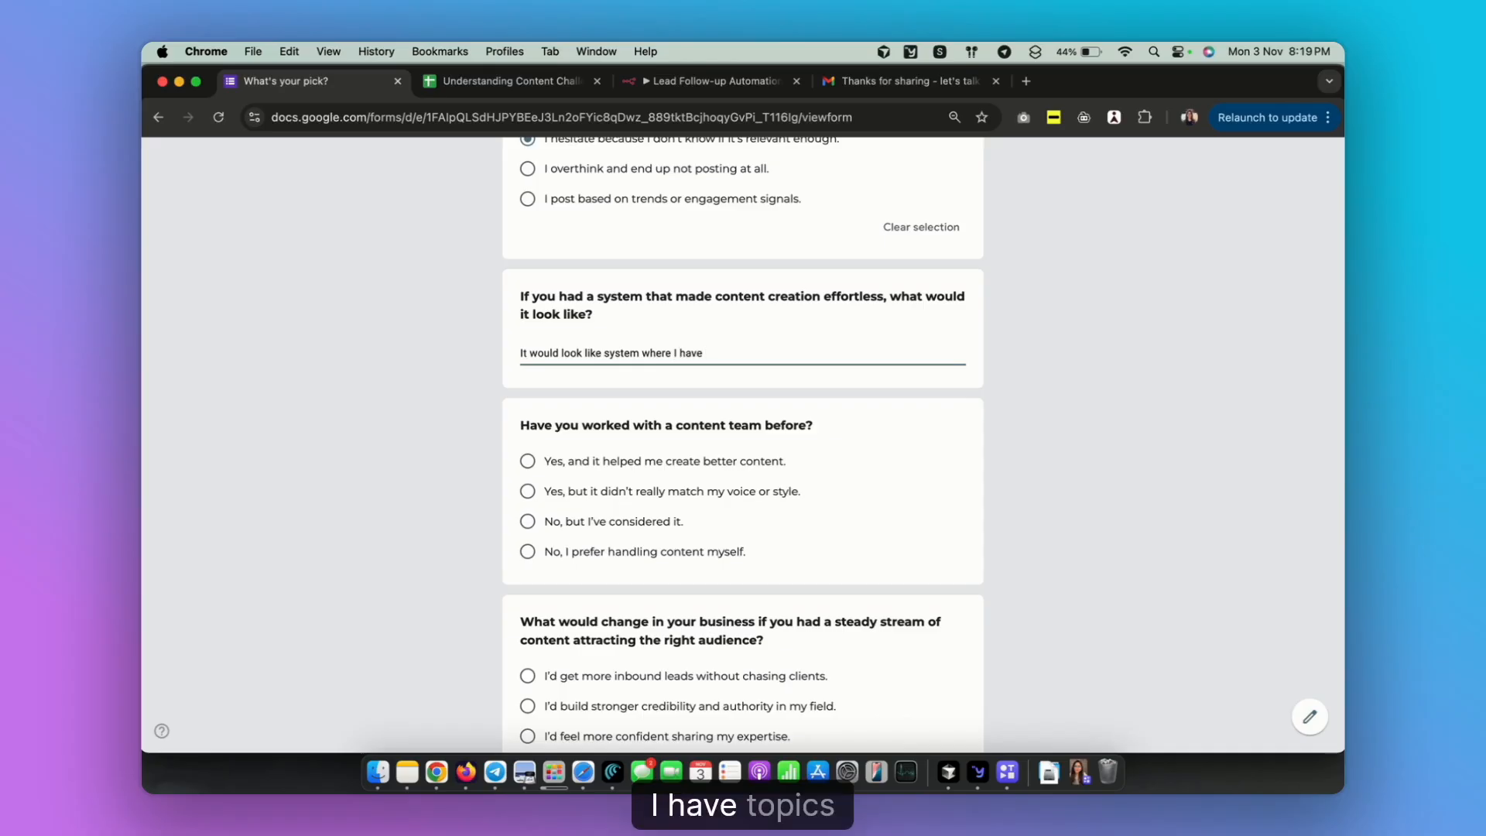
type(" topics that I can use for my co")
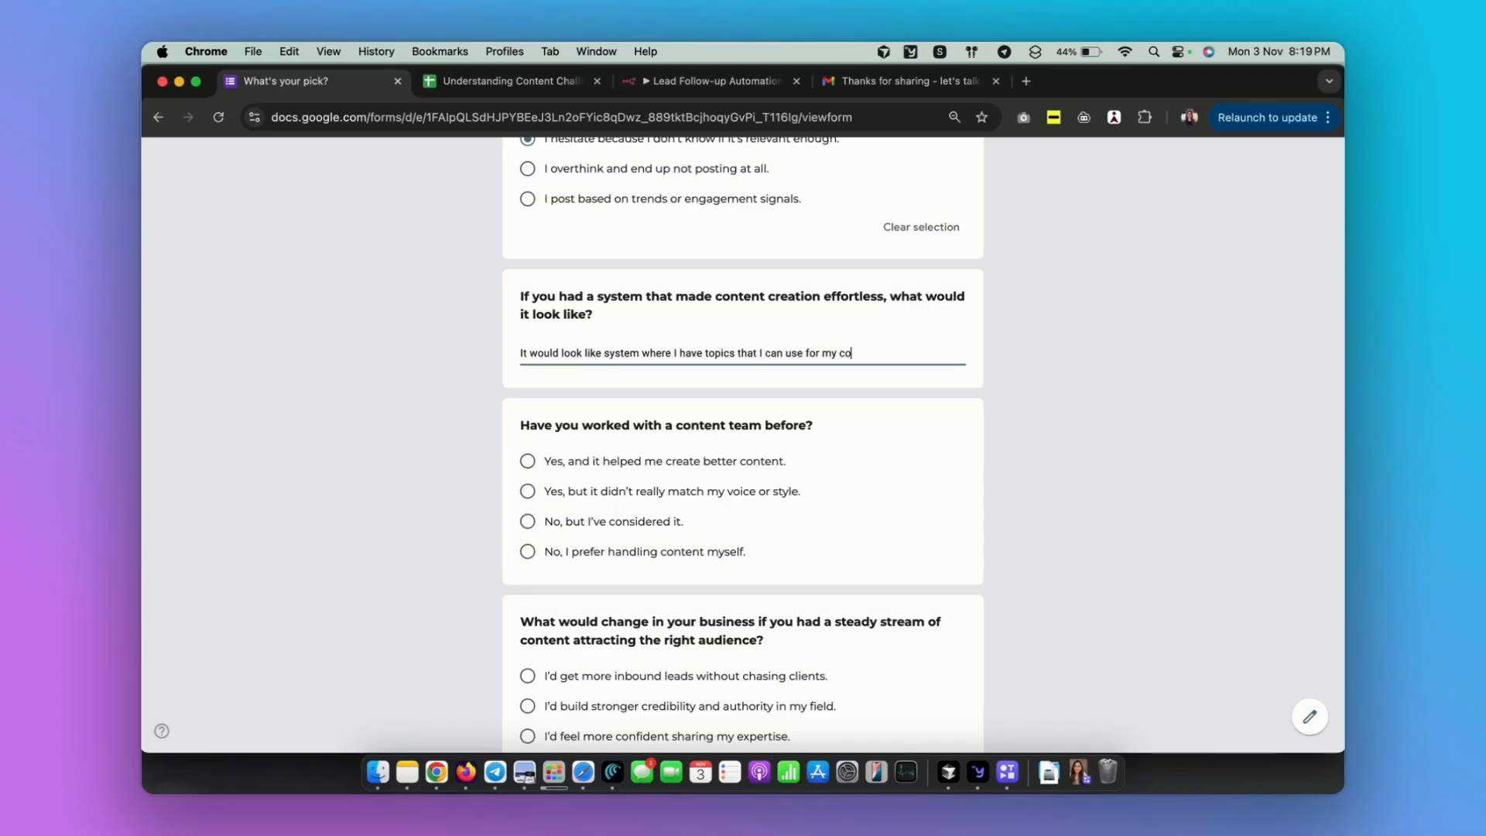
type("ntent, it has the video script, and it aligns with my audience")
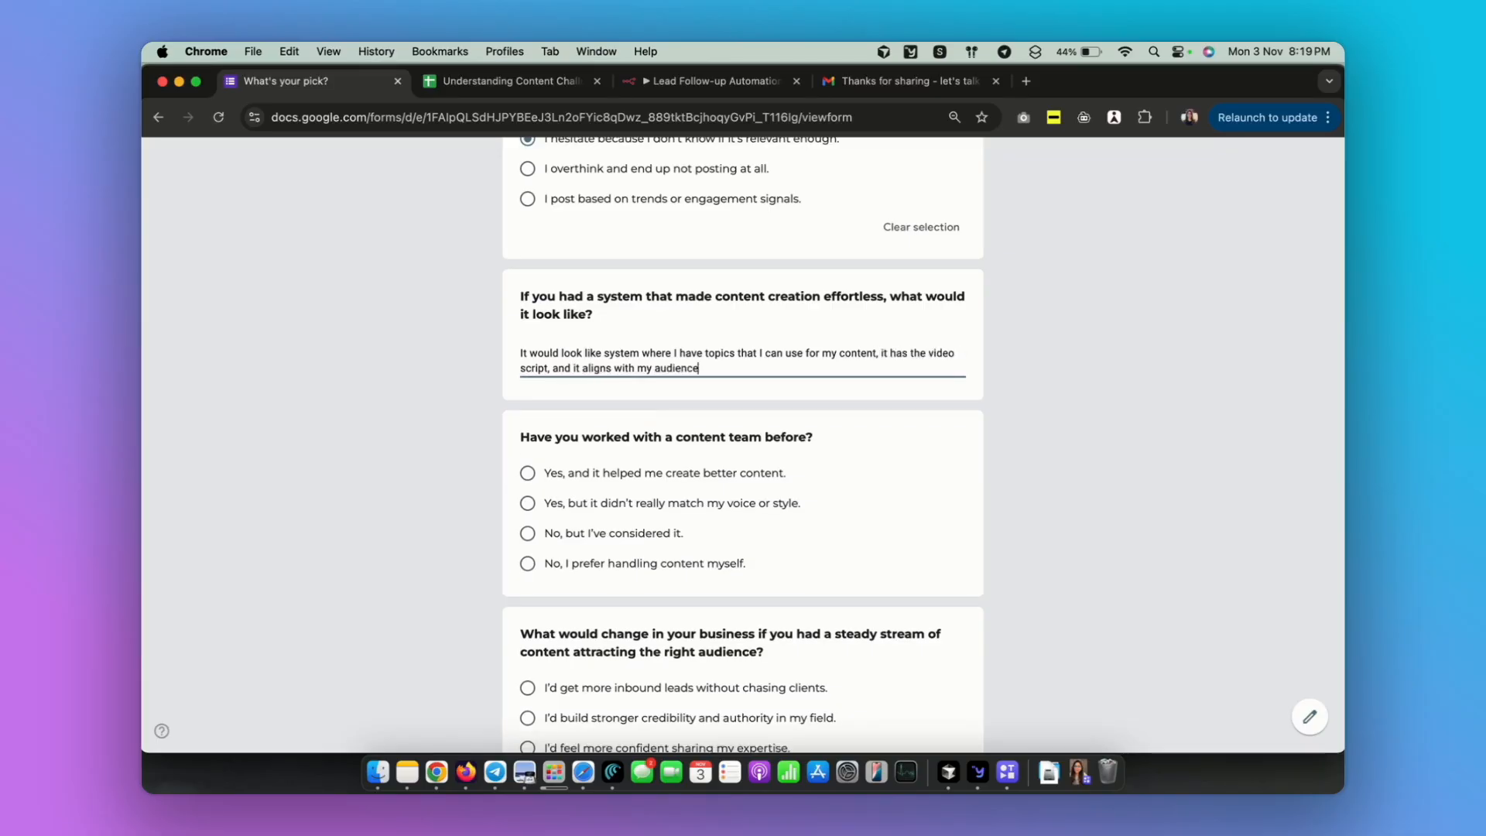
type(".")
Answer the content team question with "No, but I've considered it" and the business change with "I'd build stronger credibility and authority in my field"
scroll(525, 435, "down", 3)
left_click(527, 426)
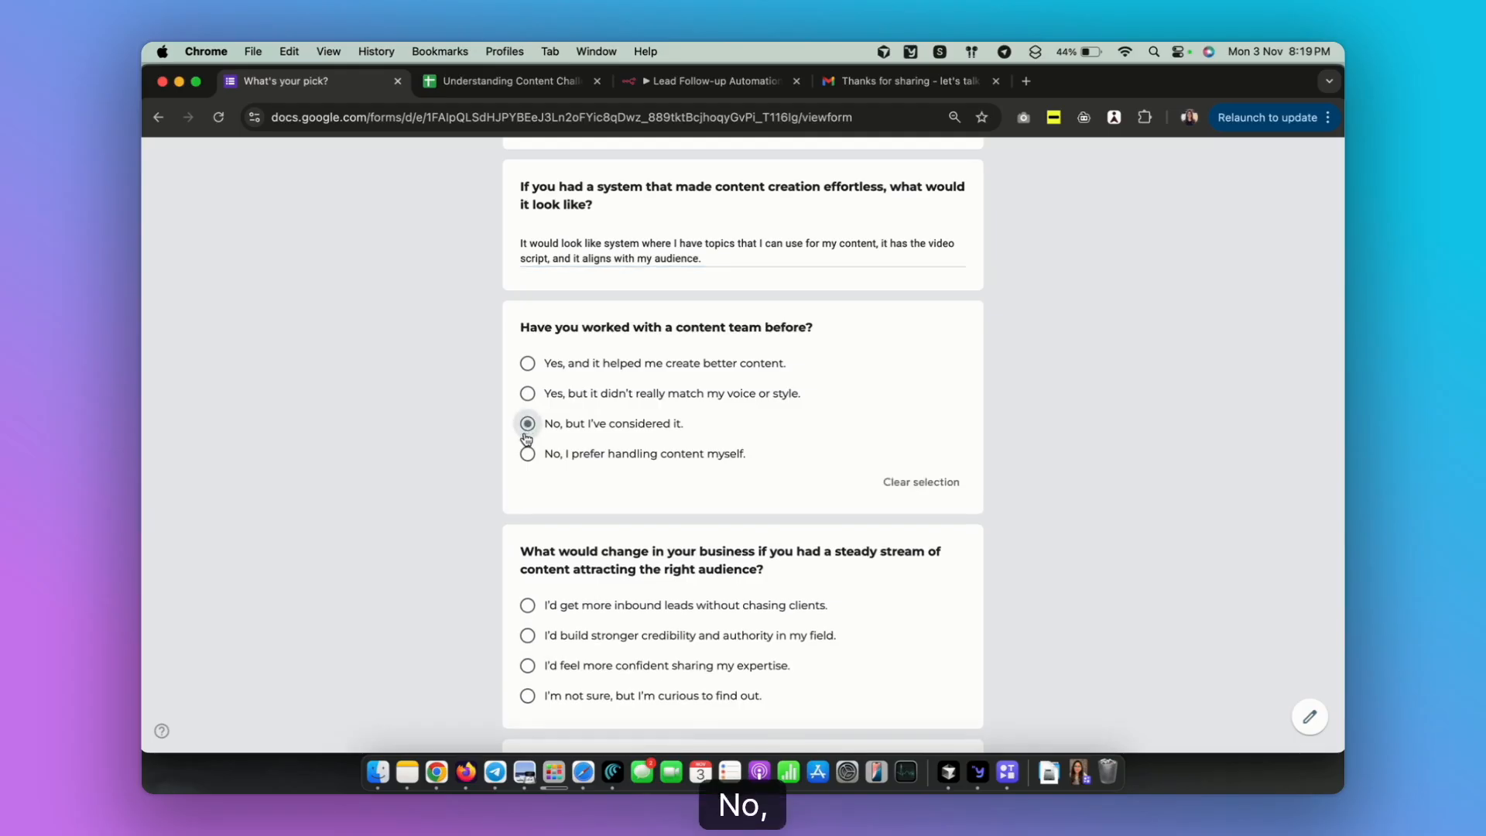
scroll(526, 439, "down", 3)
scroll(529, 281, "down", 3)
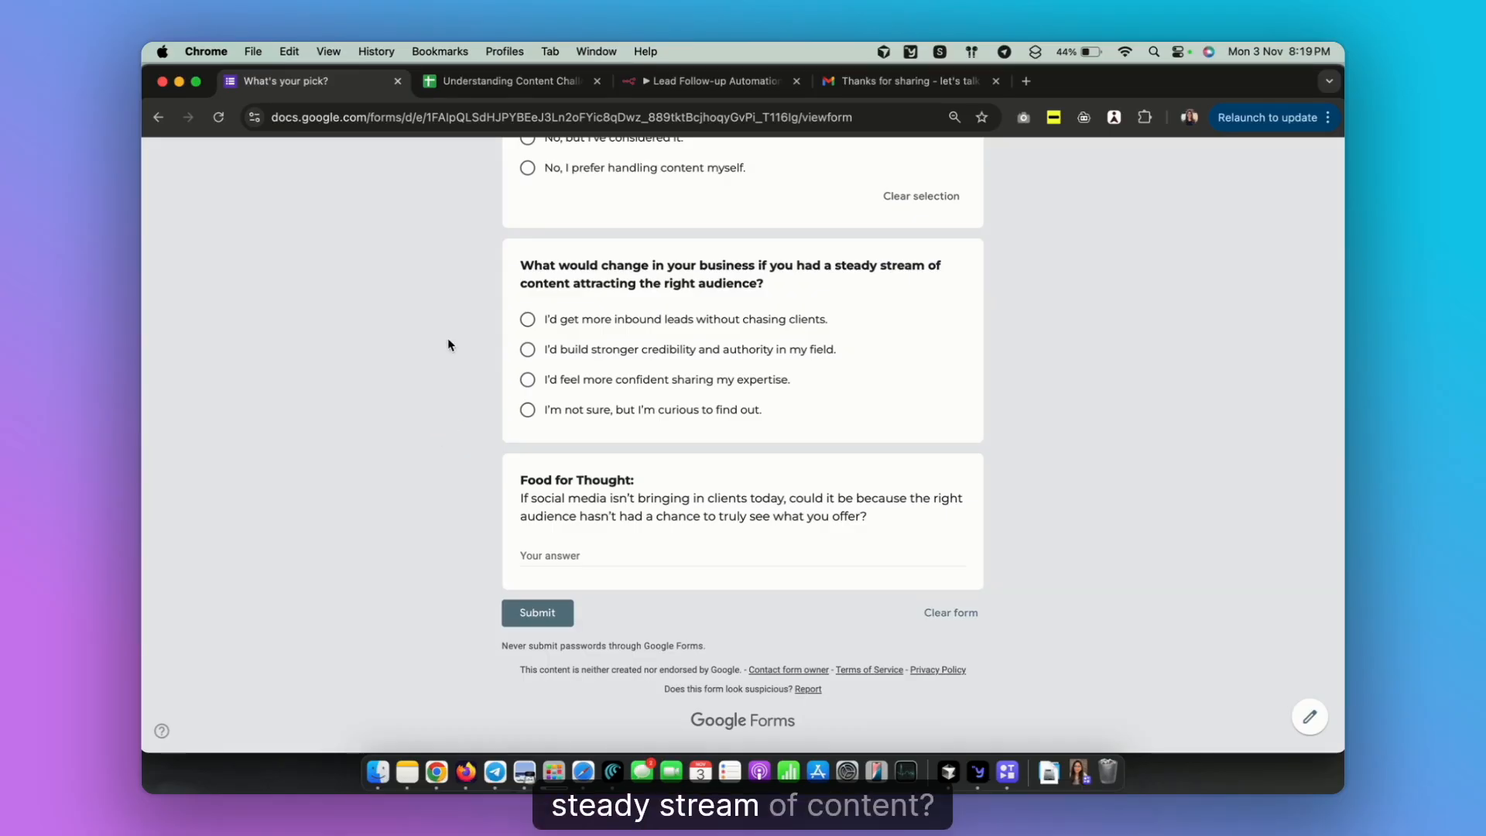
left_click(527, 349)
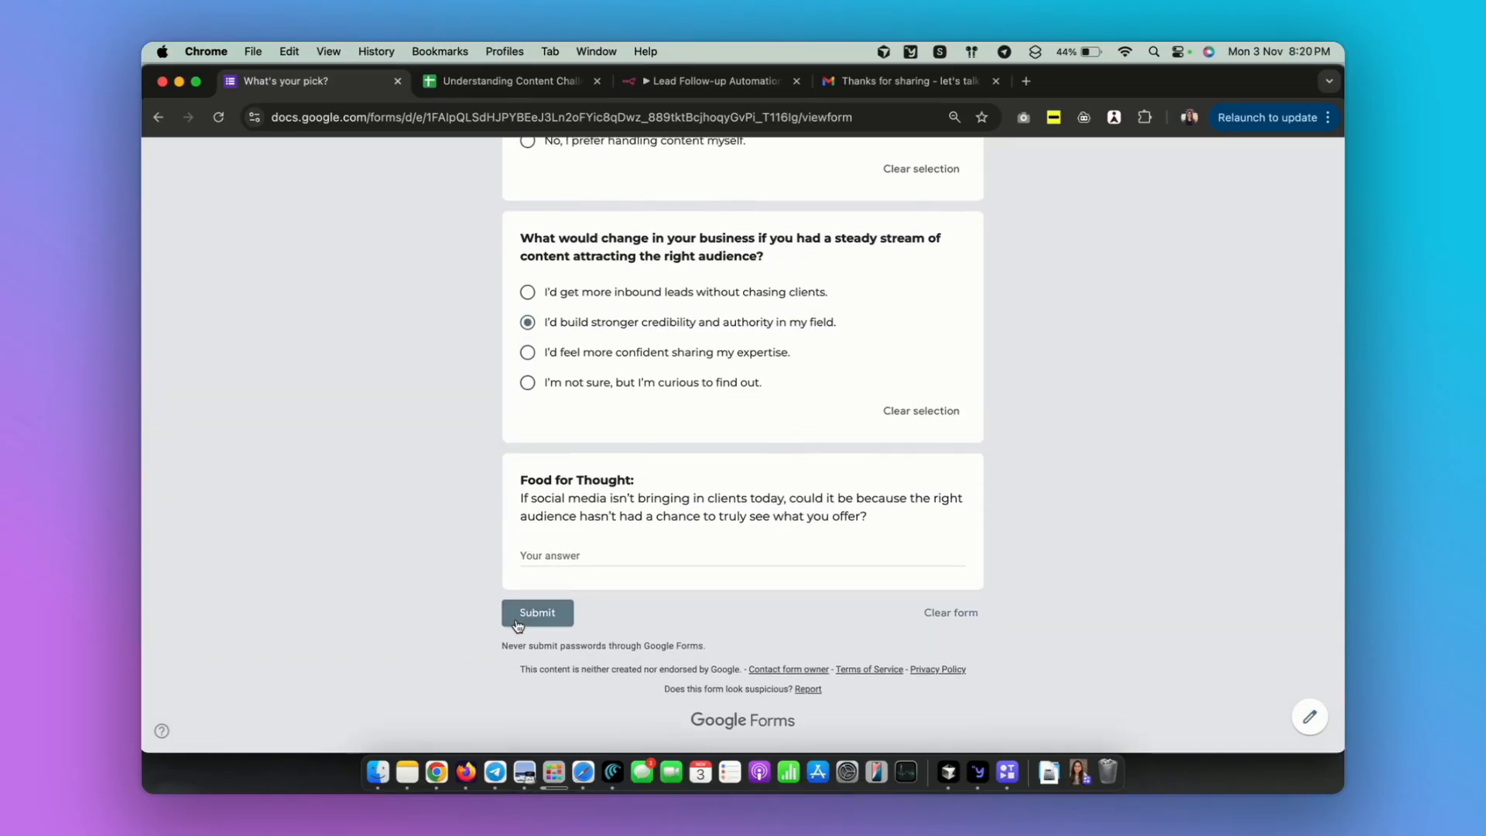
Submit the completed "What's your pick?" form
left_click(542, 552)
left_click(544, 618)
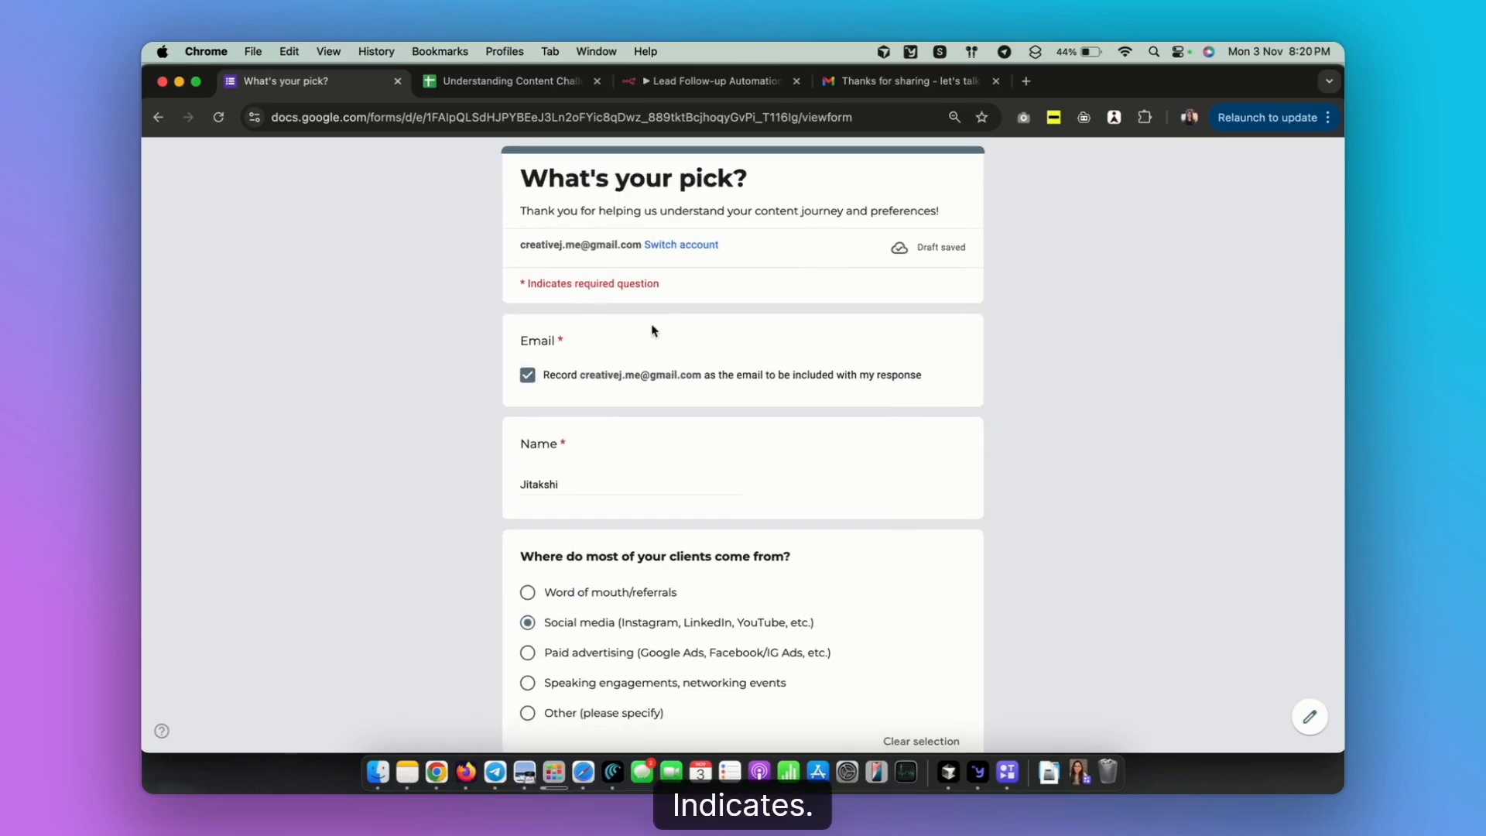
scroll(635, 493, "down", 15)
scroll(635, 492, "down", 3)
left_click(540, 607)
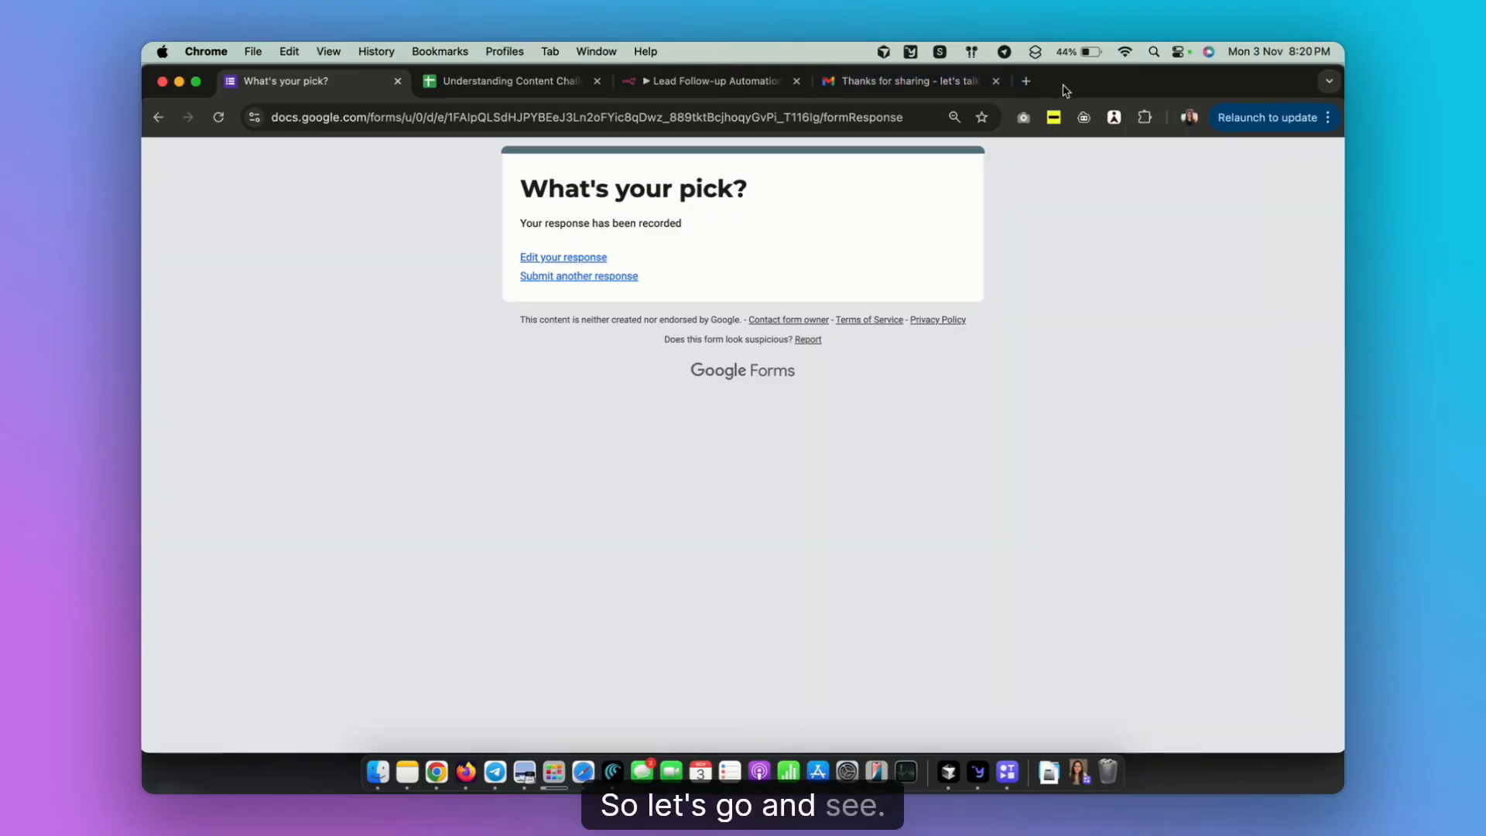
Switch to the form's responses spreadsheet in Google Sheets and review the submitted answers across its columns
left_click(909, 80)
left_click(1284, 162)
scroll(1204, 348, "down", 5)
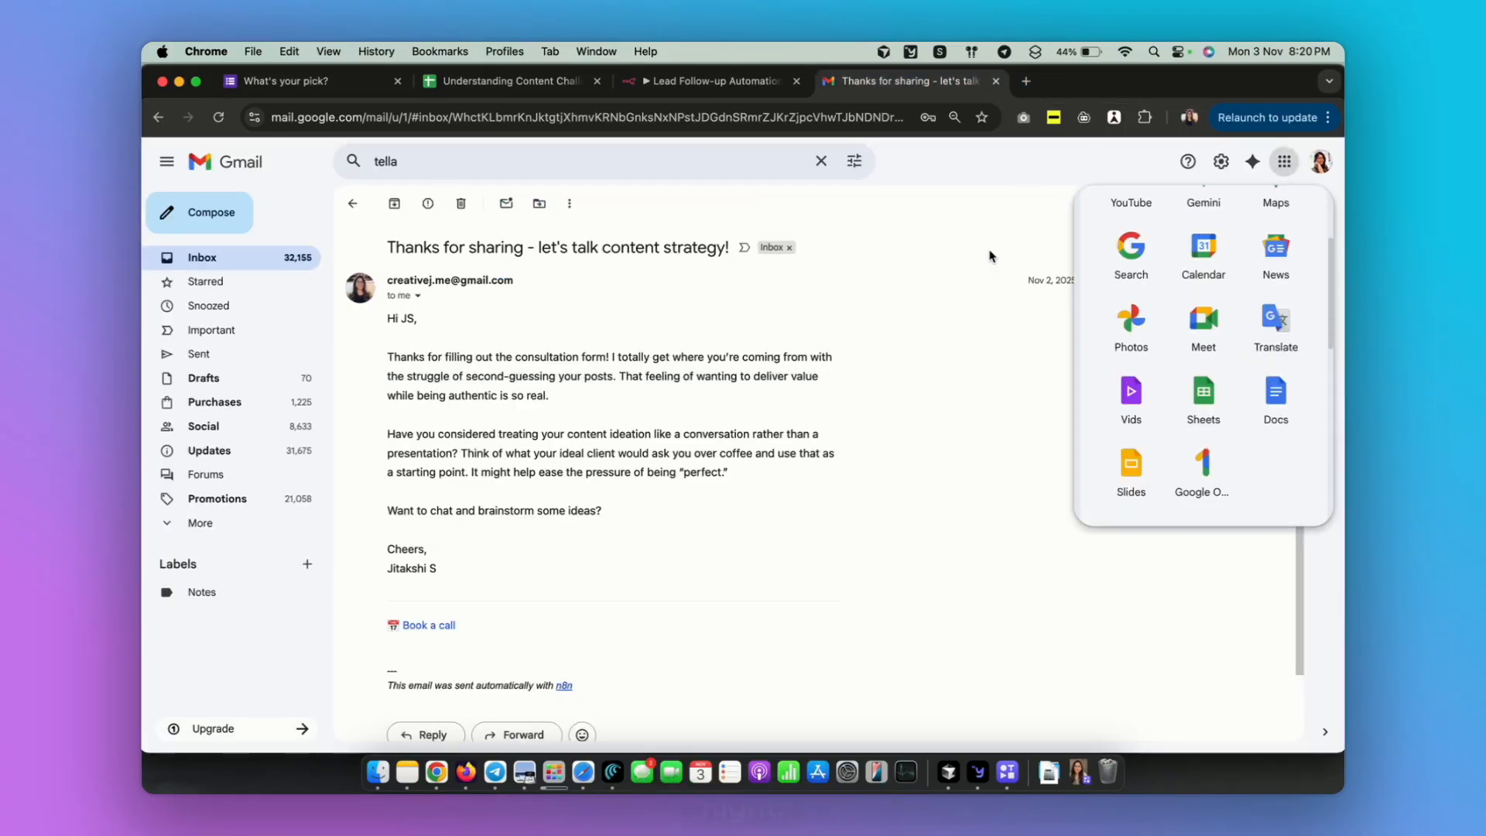
left_click(507, 81)
left_click_drag(402, 251, 459, 251)
scroll(842, 355, "right", 15)
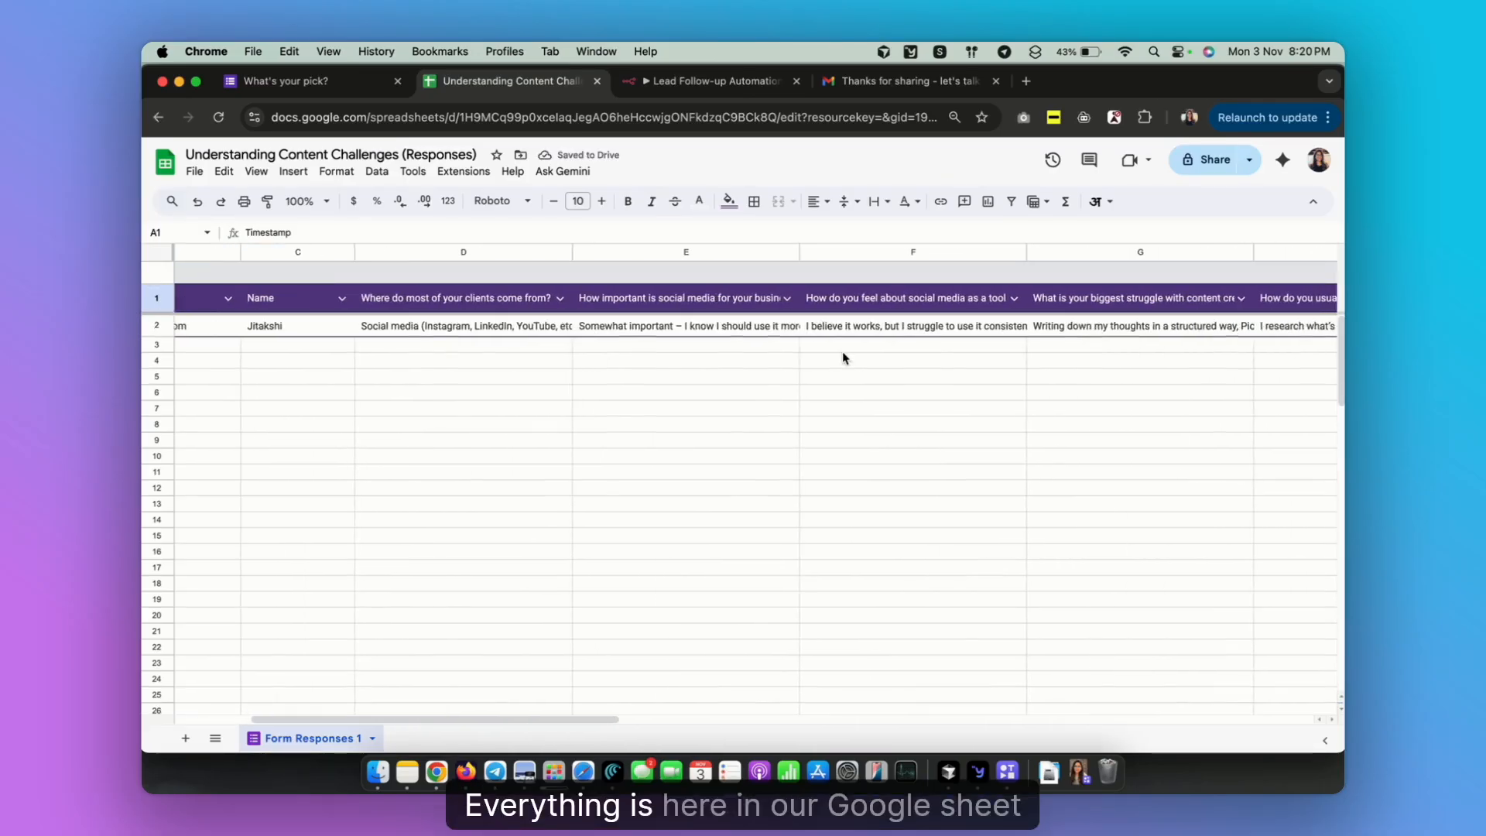
Add a "Status" column header in cell O1, at the end of the form responses table
scroll(570, 358, "left", 1)
left_click(741, 298)
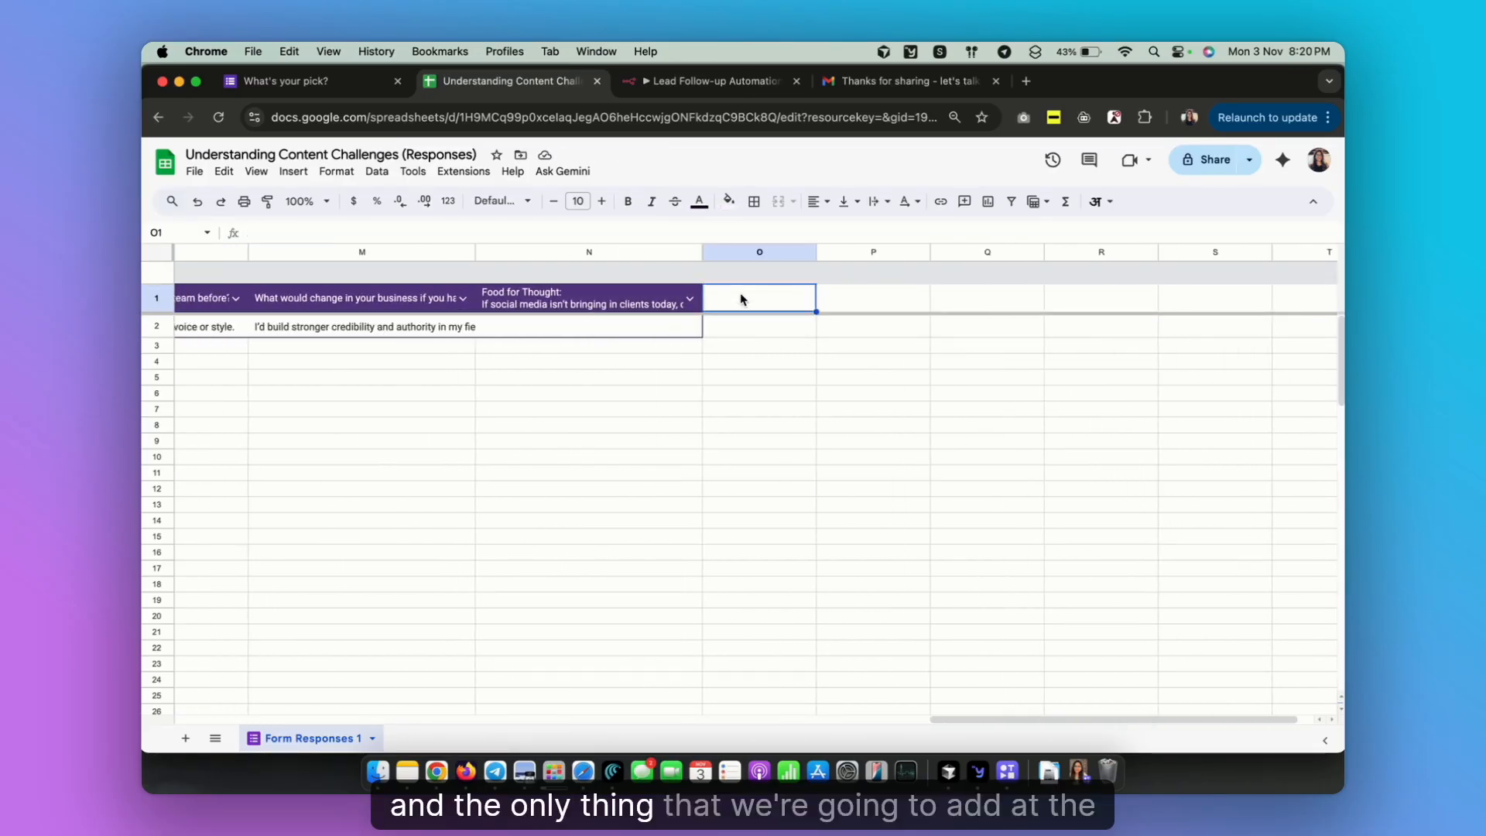
left_click(672, 300)
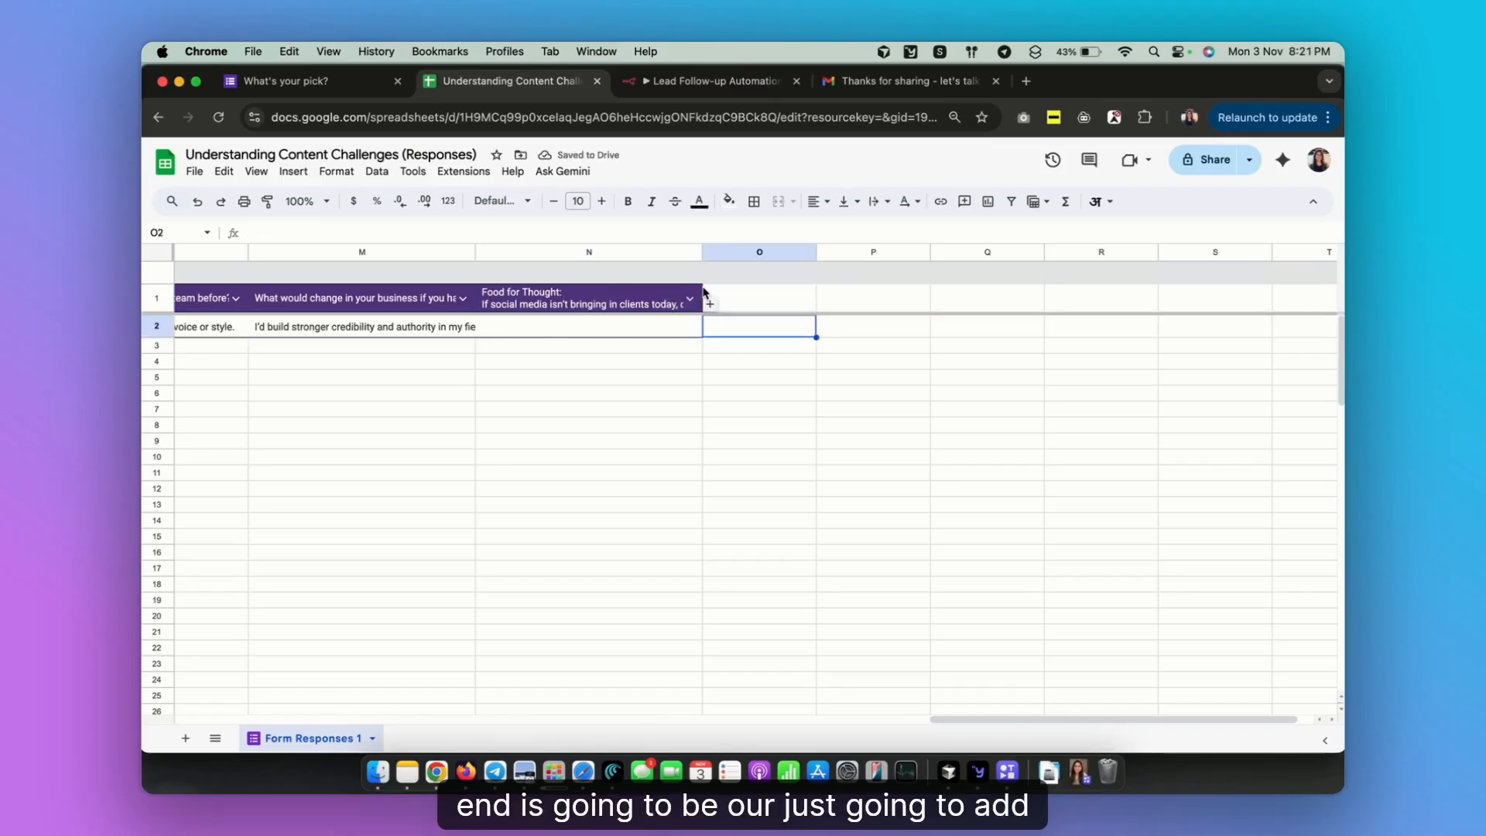
left_click(698, 299)
left_click_drag(702, 312, 765, 313)
triple_click(759, 306)
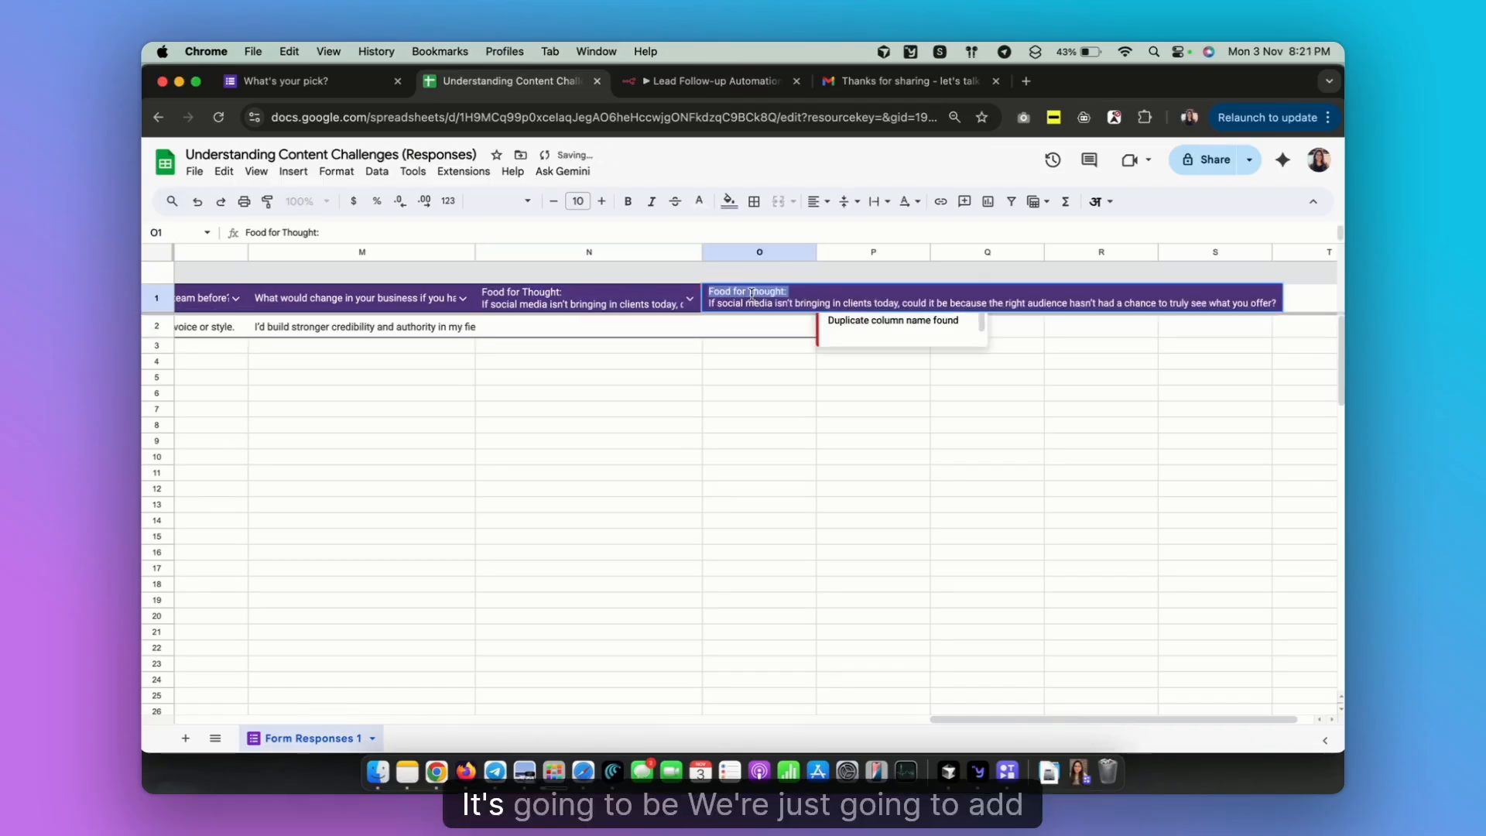
type("Status")
left_click(772, 398)
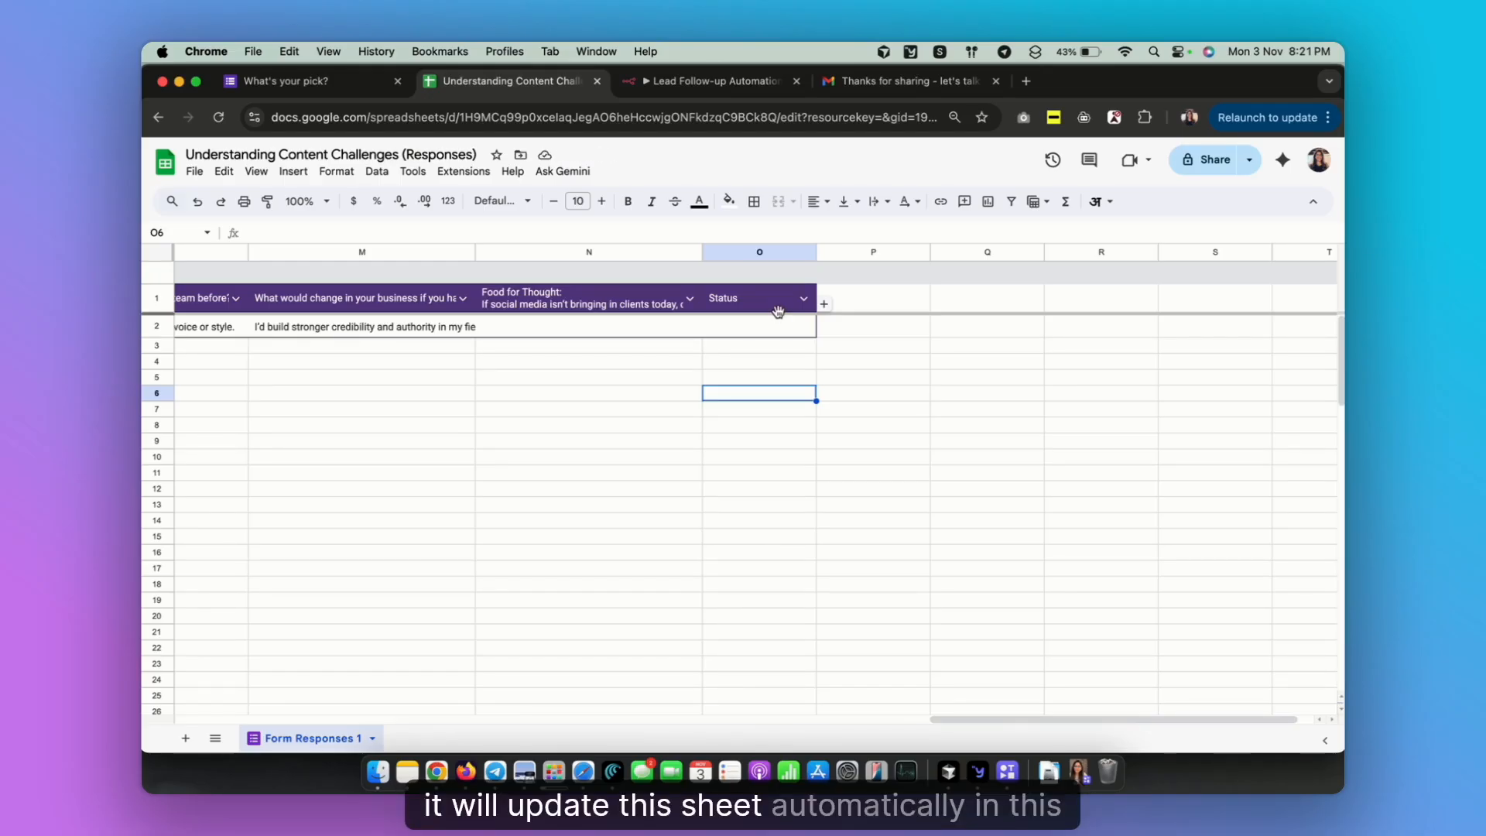
scroll(594, 398, "left", 15)
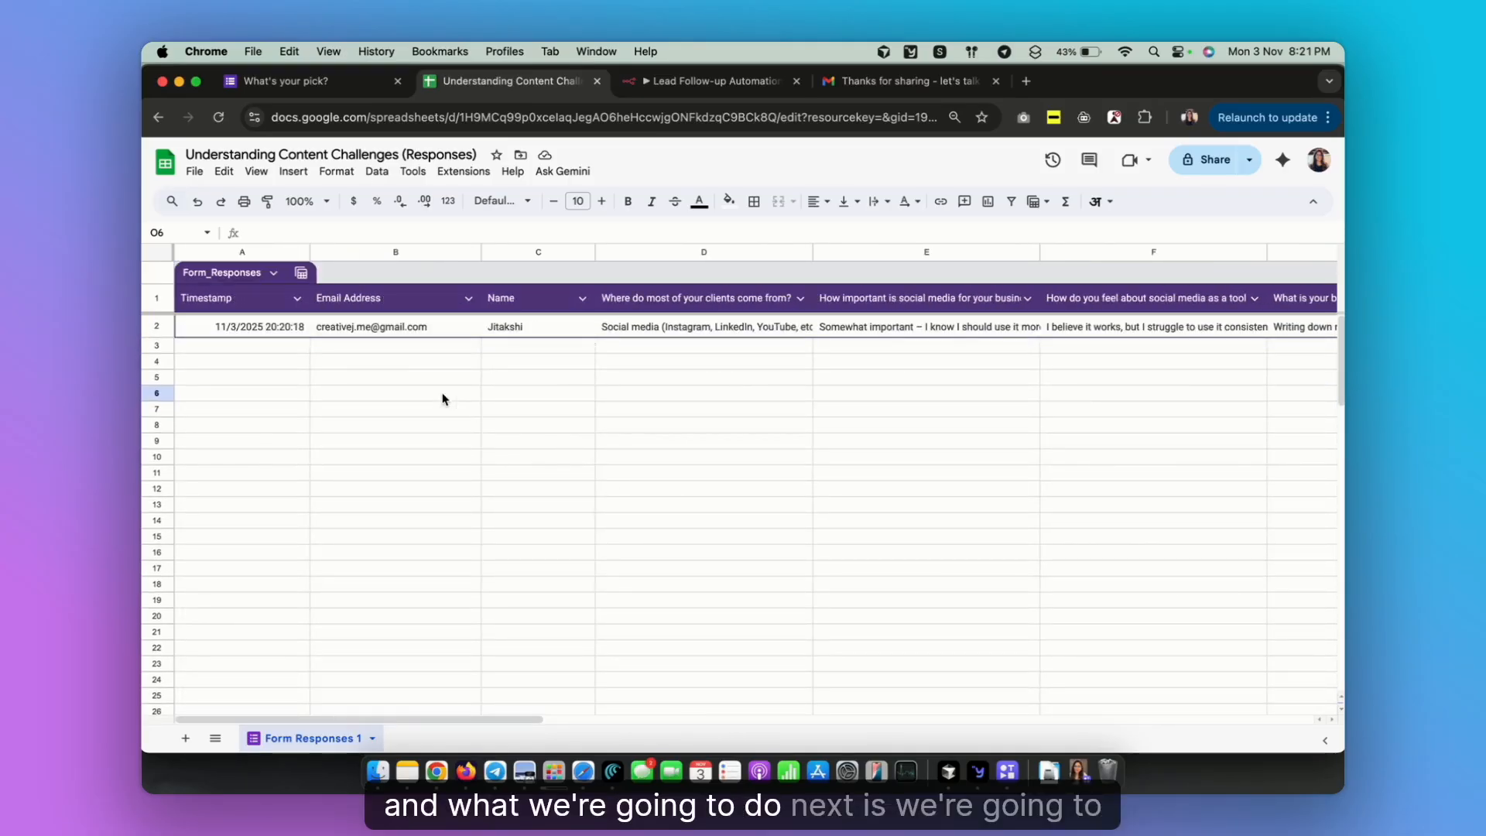
Switch to the Lead Follow-up Automation workflow in n8n and look through the available node categories and AI nodes
key("ctrl+Tab")
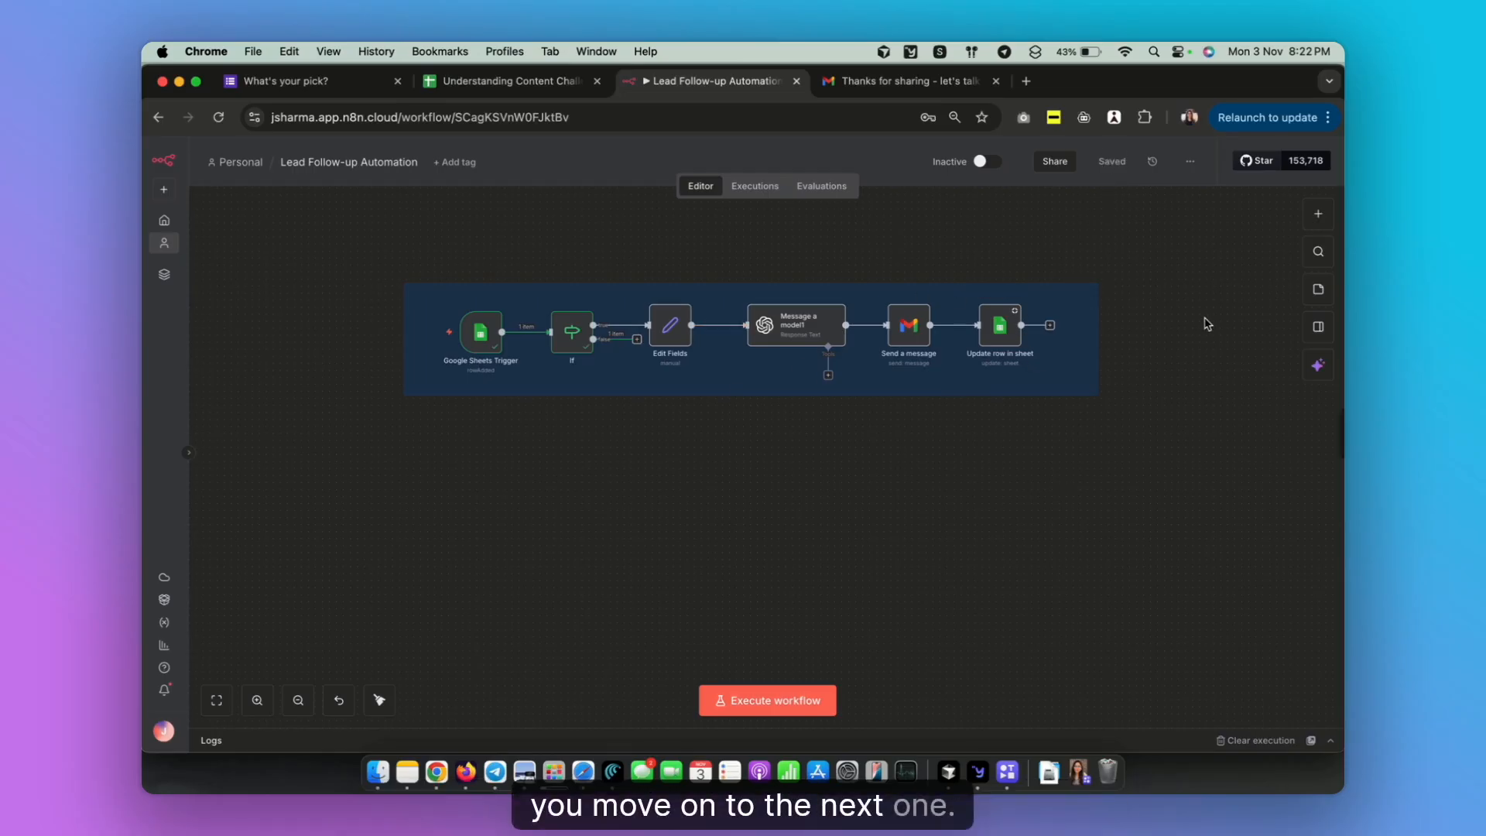
scroll(662, 576, "down", 2)
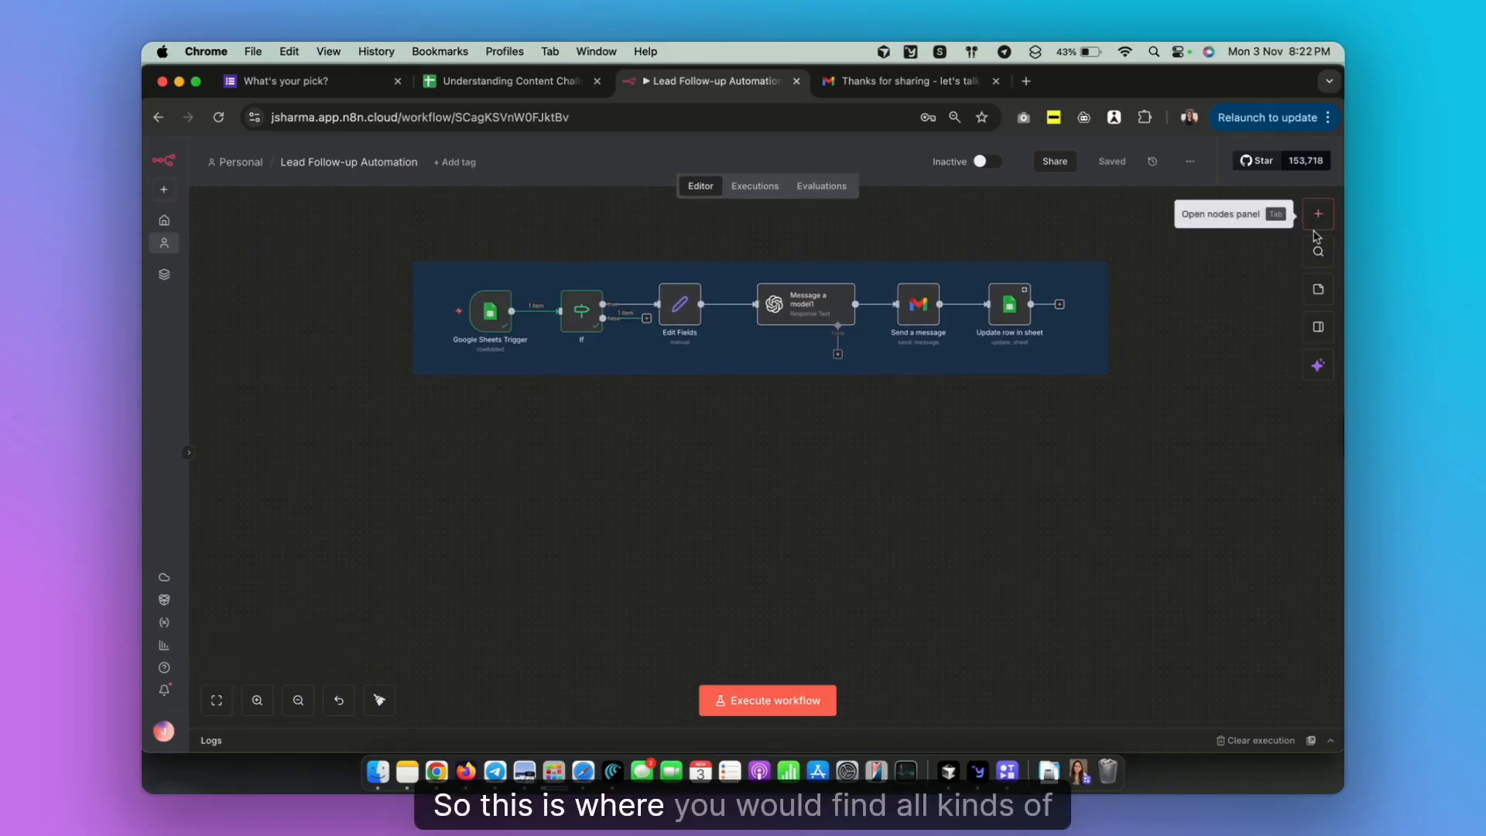
left_click(1316, 217)
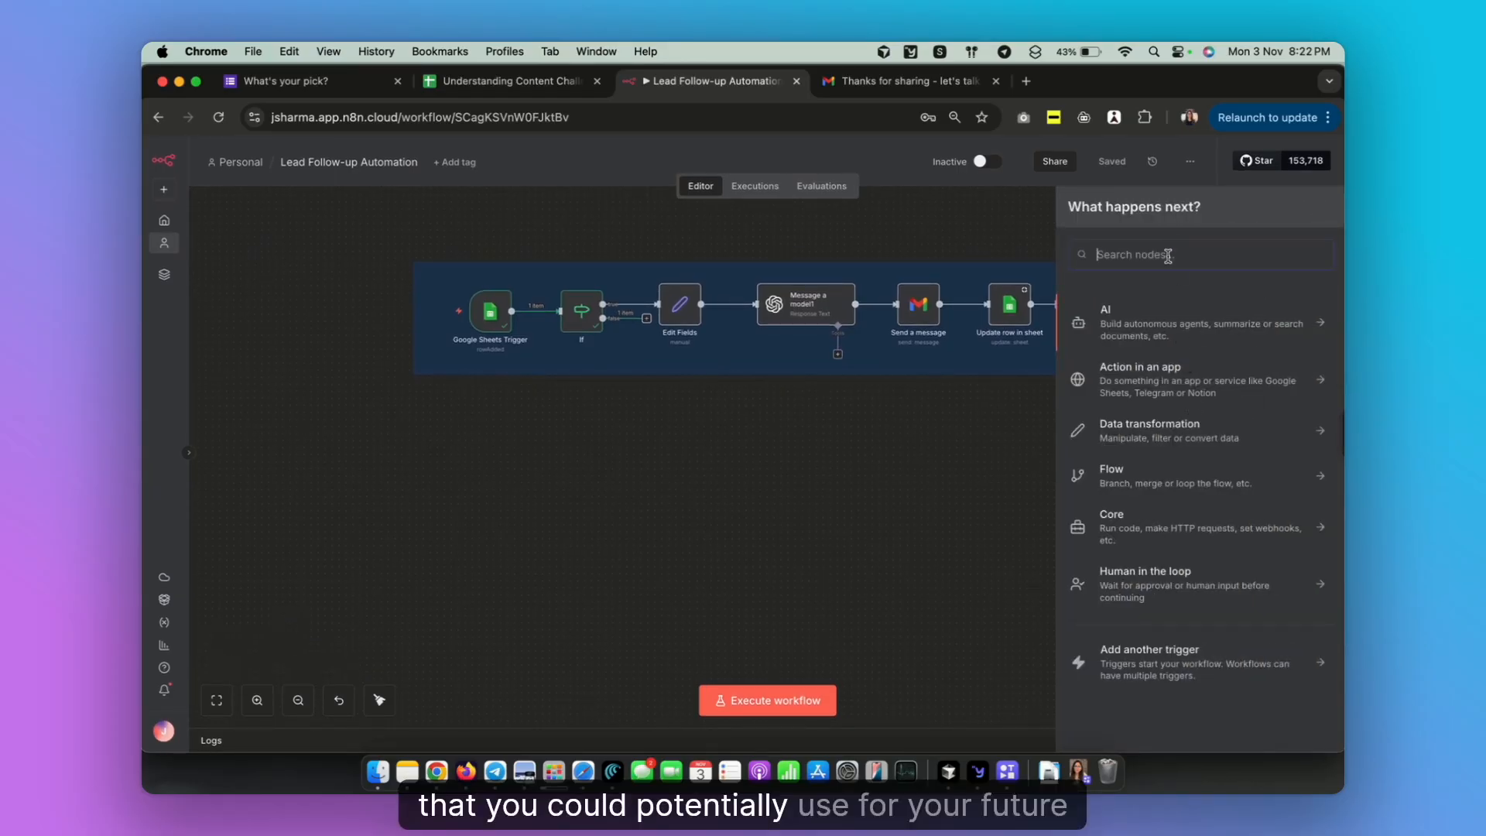
left_click(1149, 319)
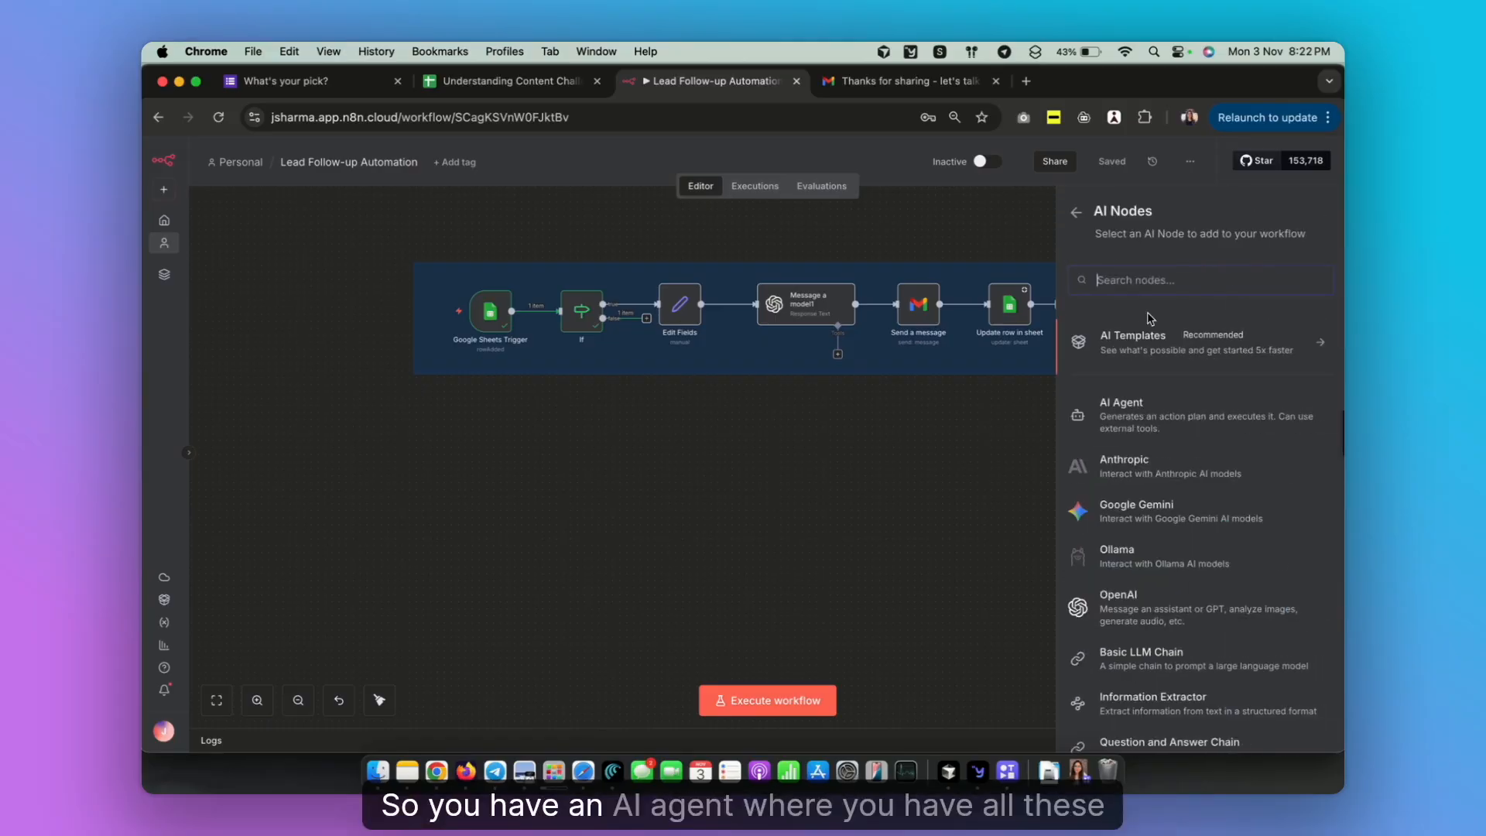
scroll(1154, 467, "down", 5)
scroll(1161, 434, "up", 5)
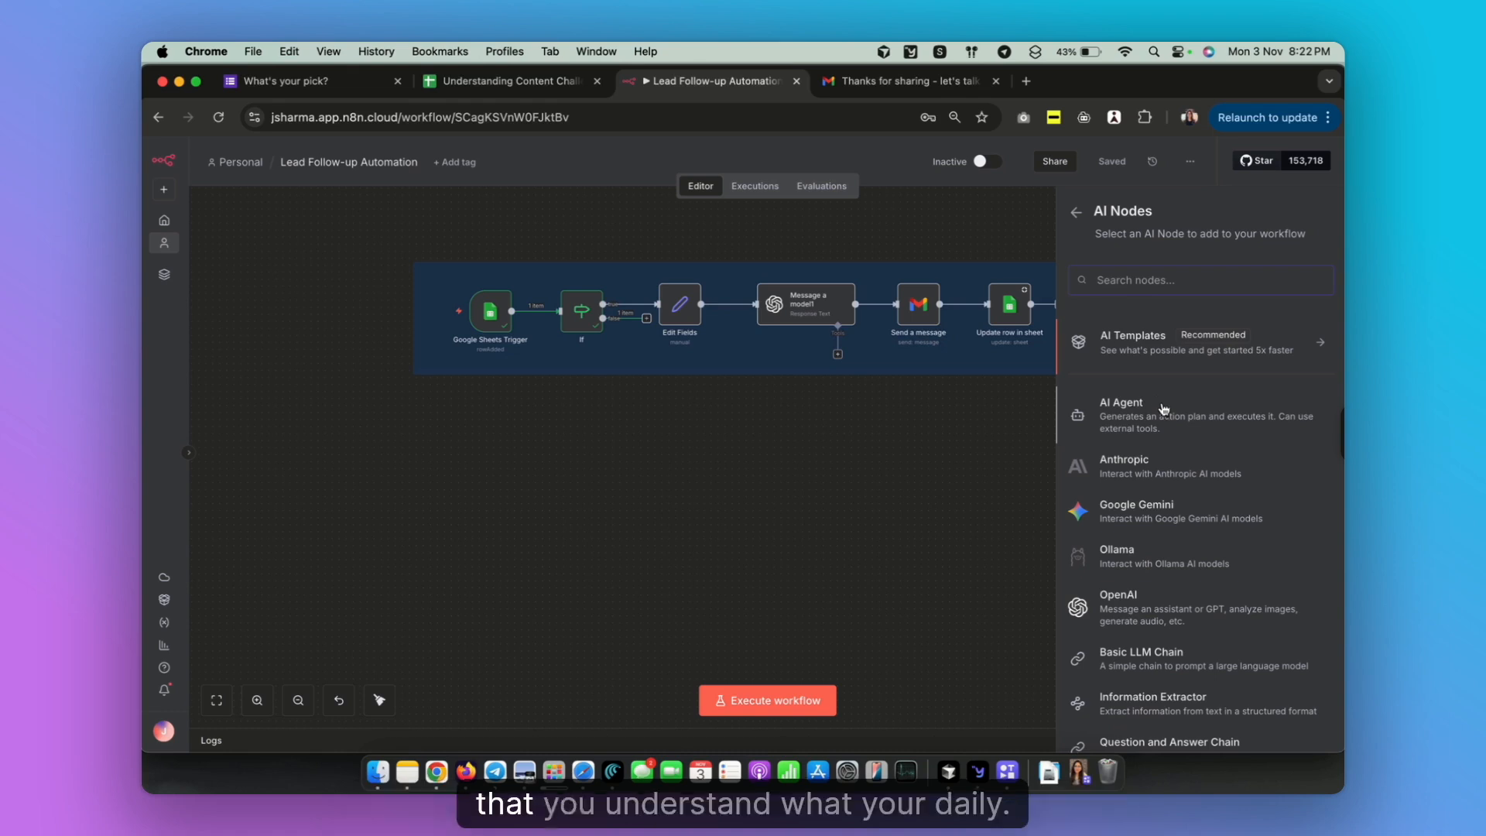
left_click(1078, 214)
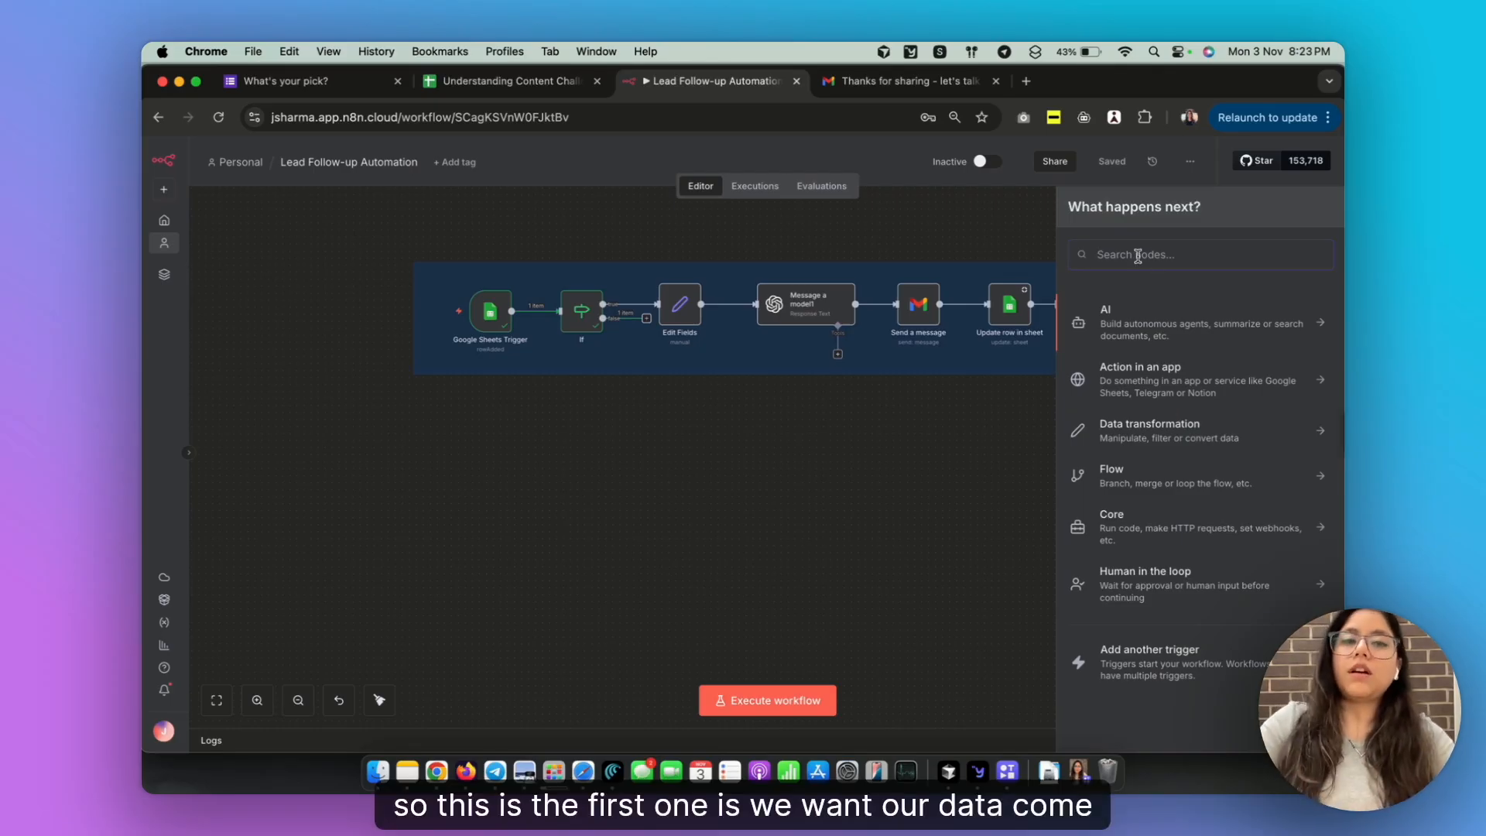
Find the Google Sheets node and add its "On row added" trigger to the workflow
type("google")
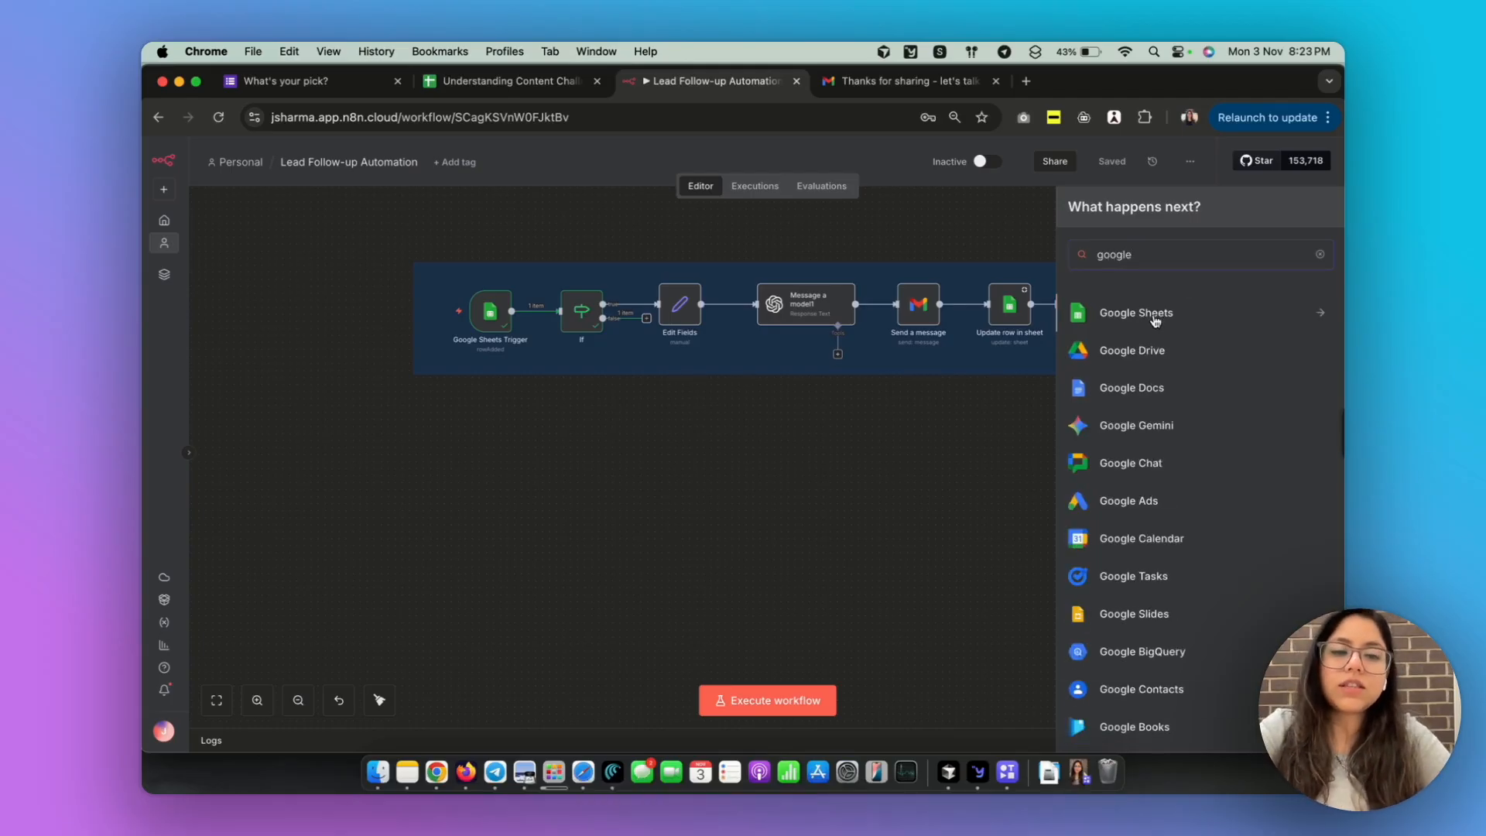
left_click(1155, 313)
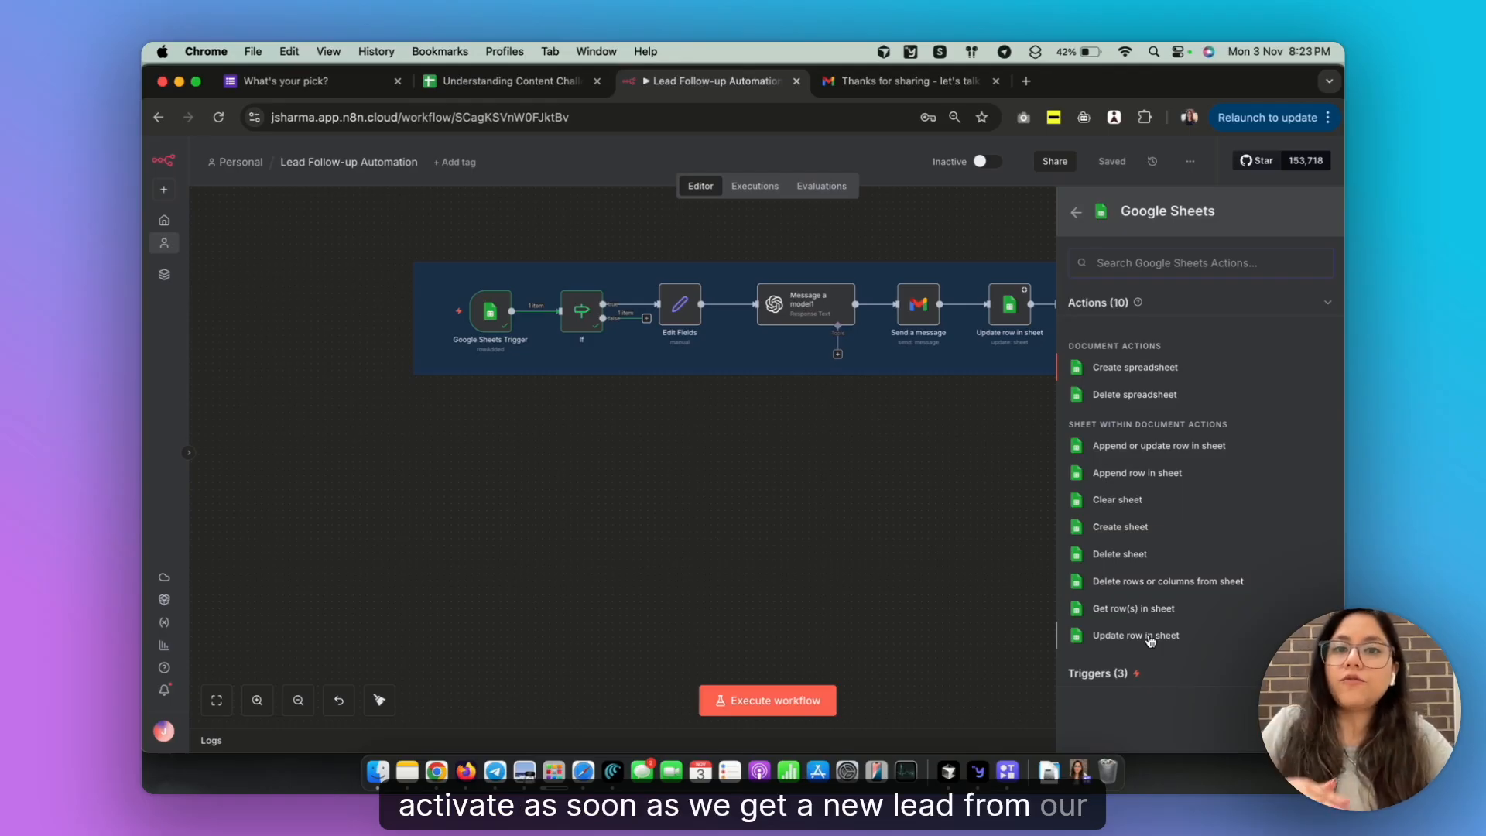
left_click(1111, 674)
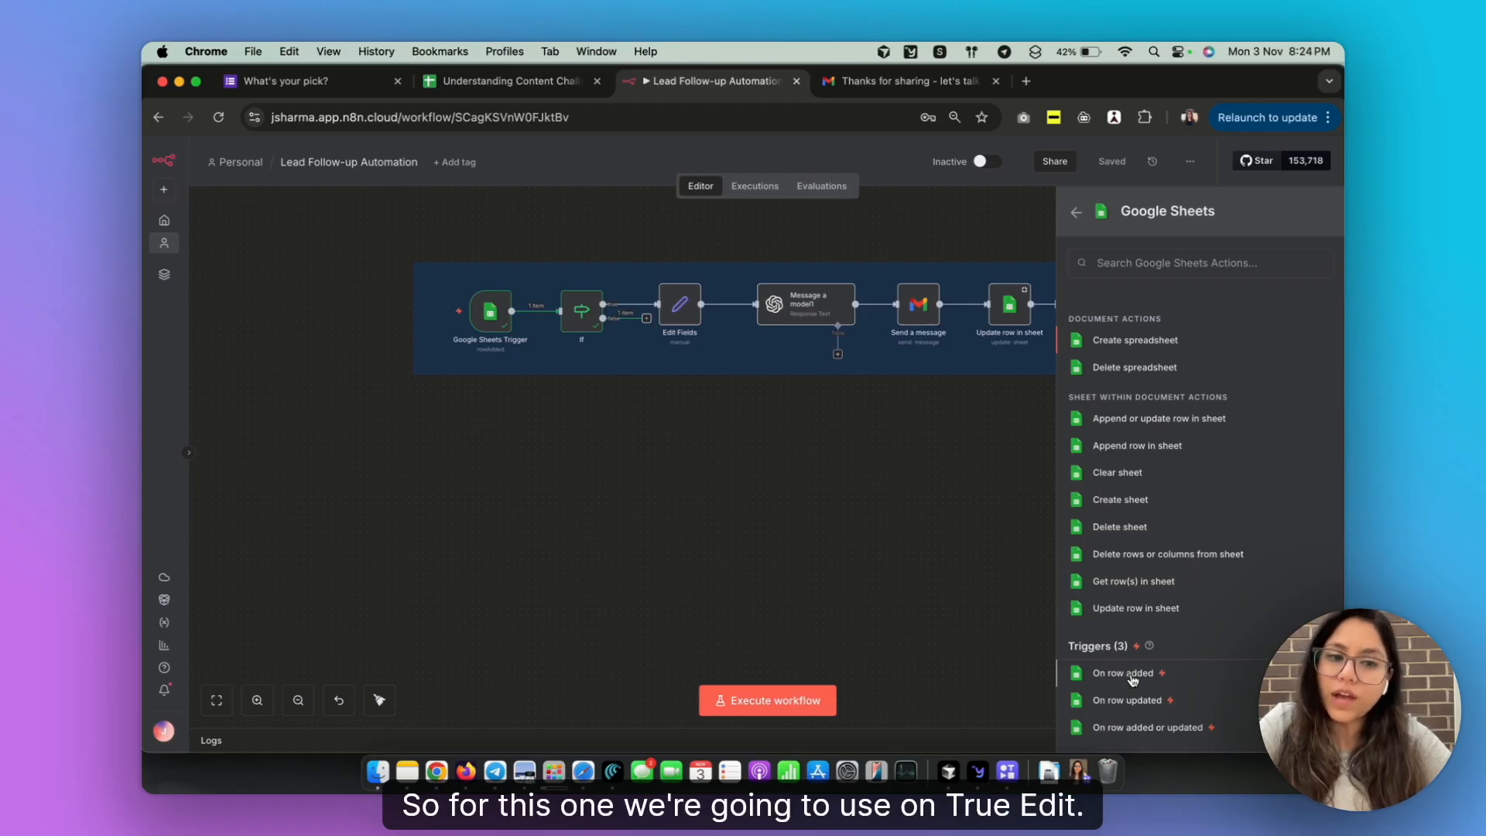
left_click(1130, 674)
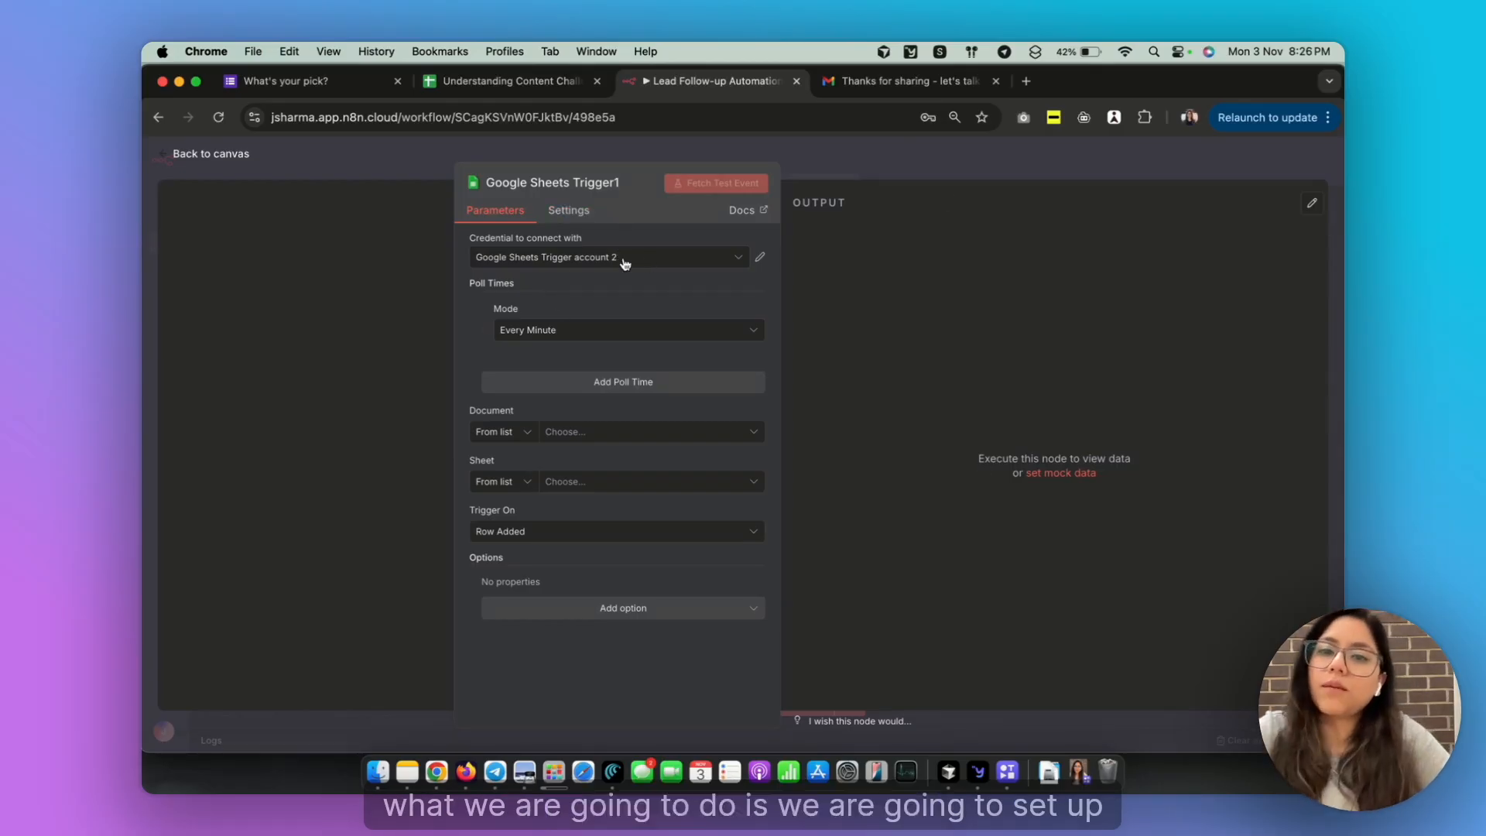
left_click(682, 268)
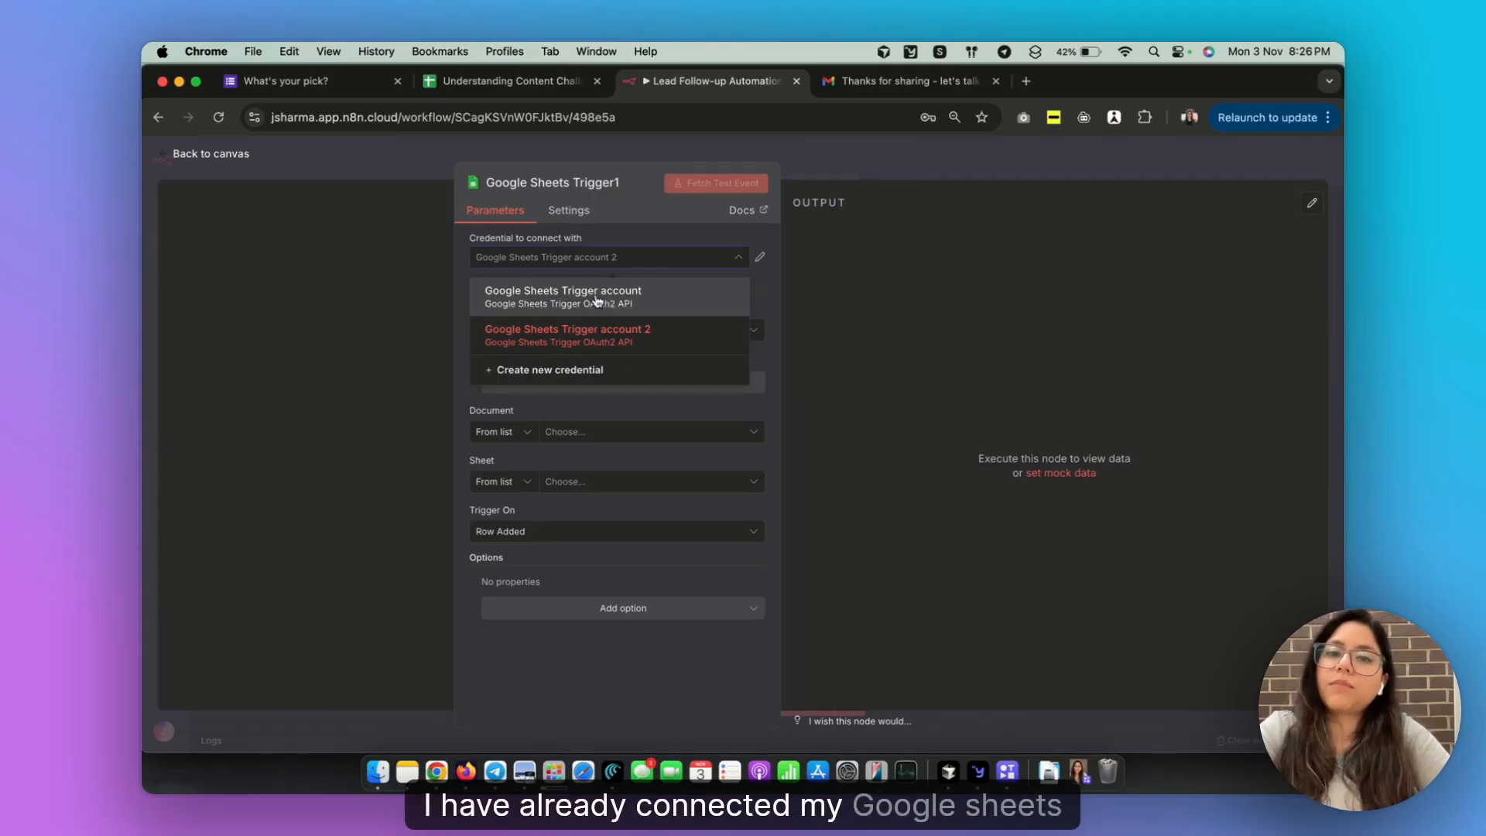
left_click(559, 375)
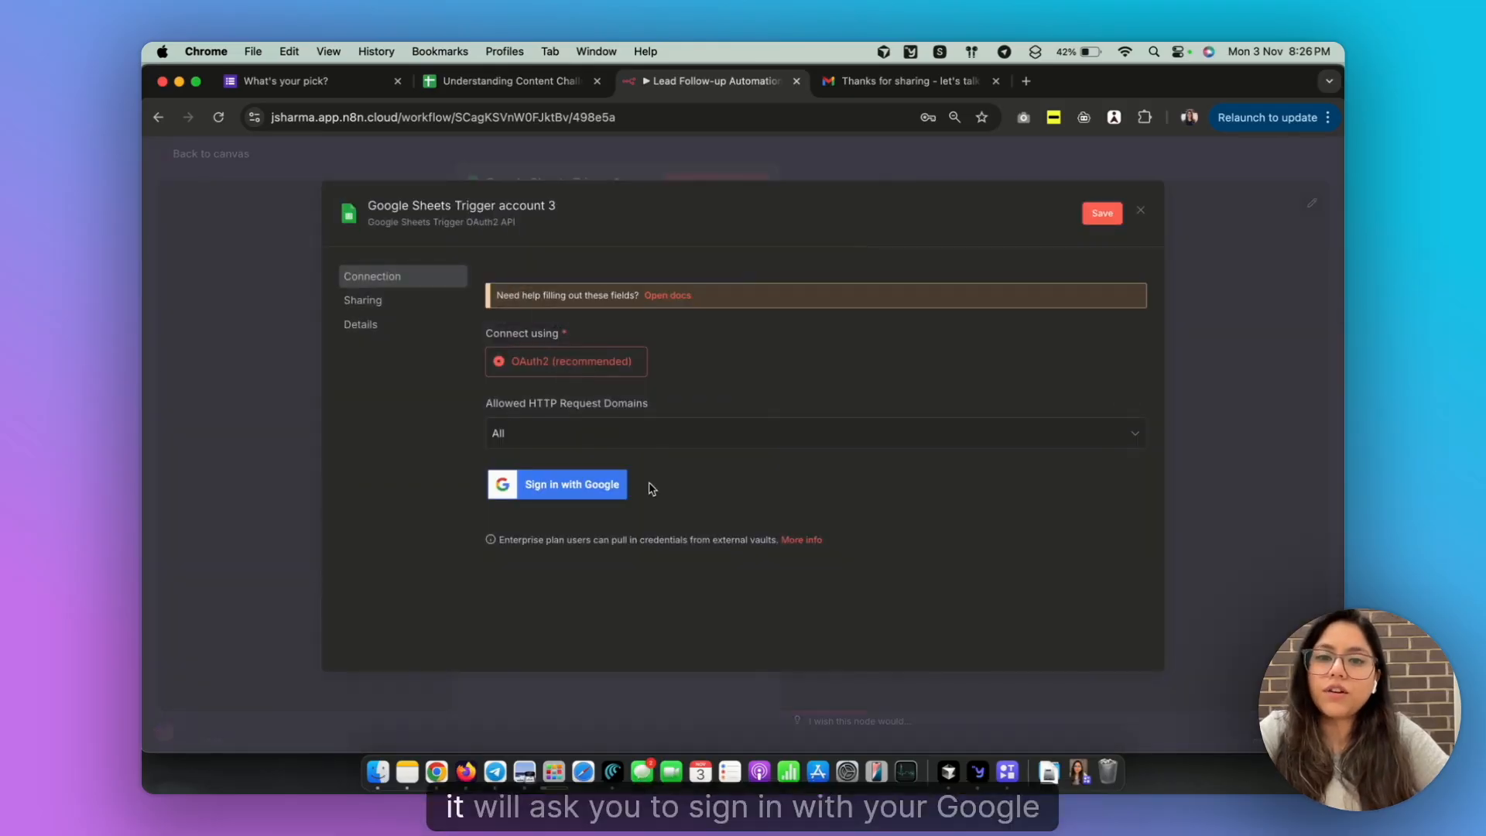
left_click(577, 489)
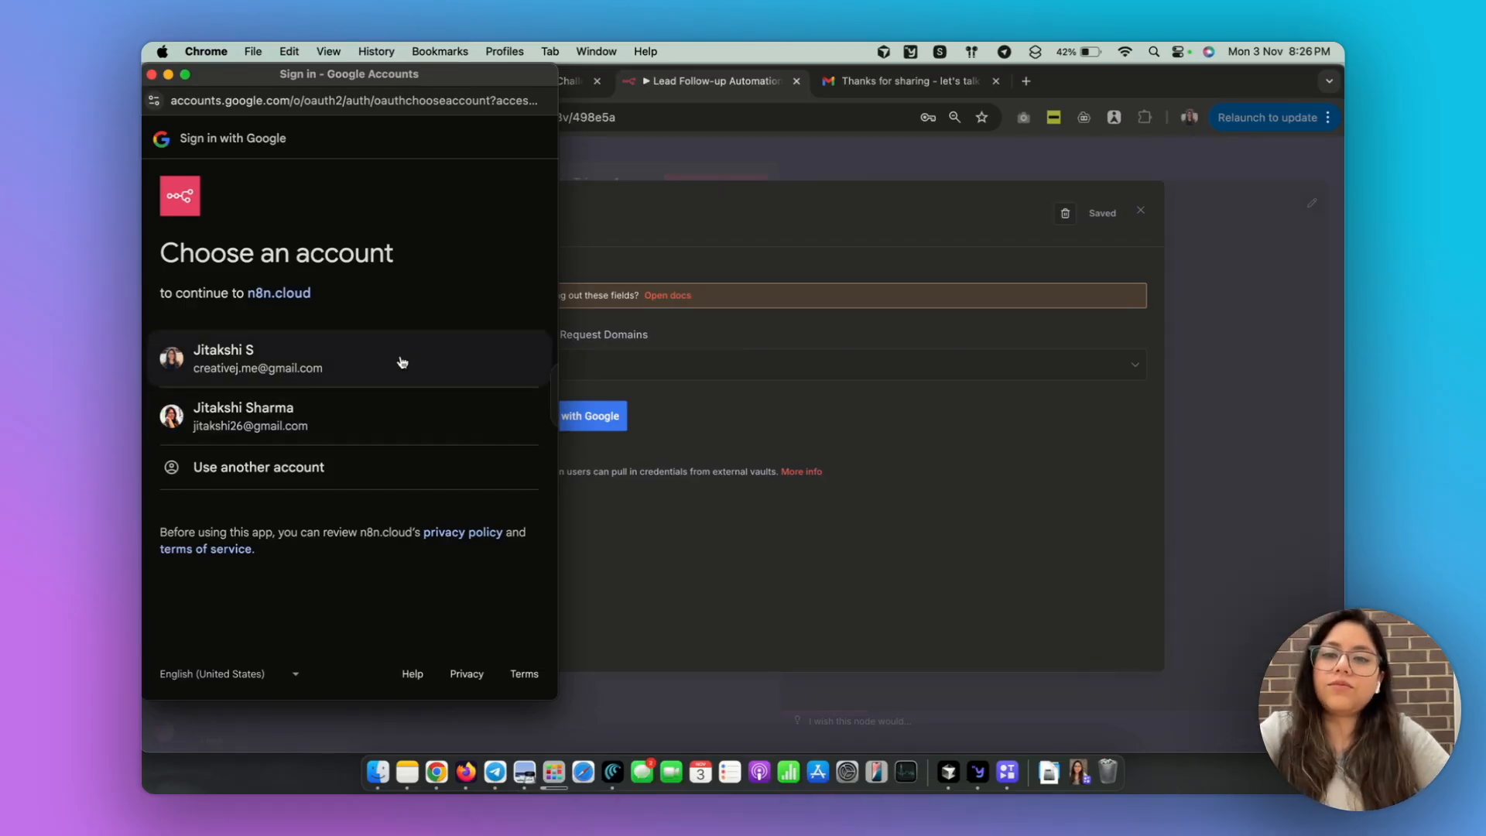
left_click(152, 74)
left_click(1135, 210)
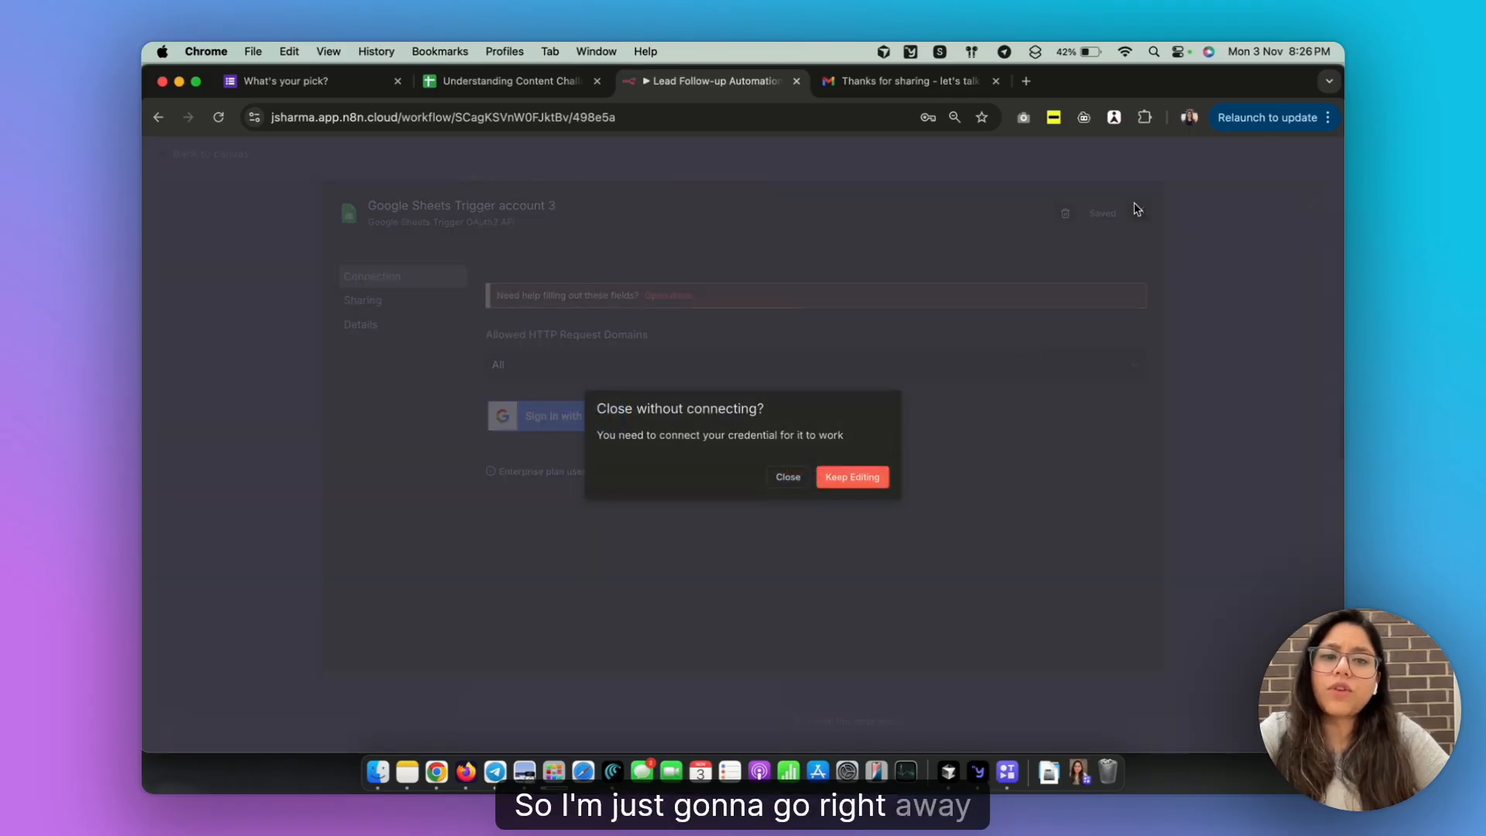
left_click(787, 475)
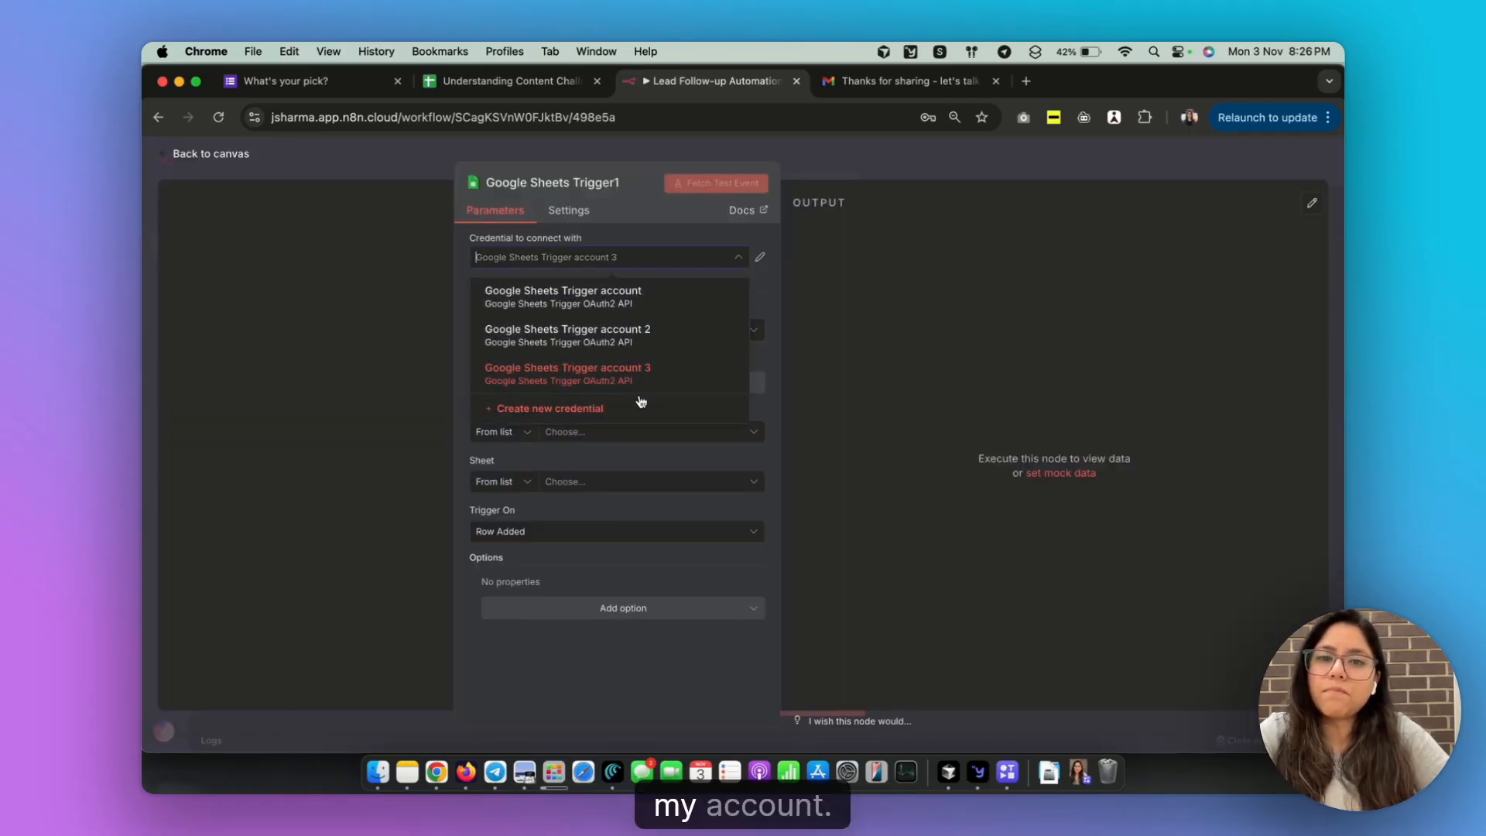
Choose the "Google Sheets Trigger account" credential for the trigger and set its poll mode to Every Minute
left_click(643, 298)
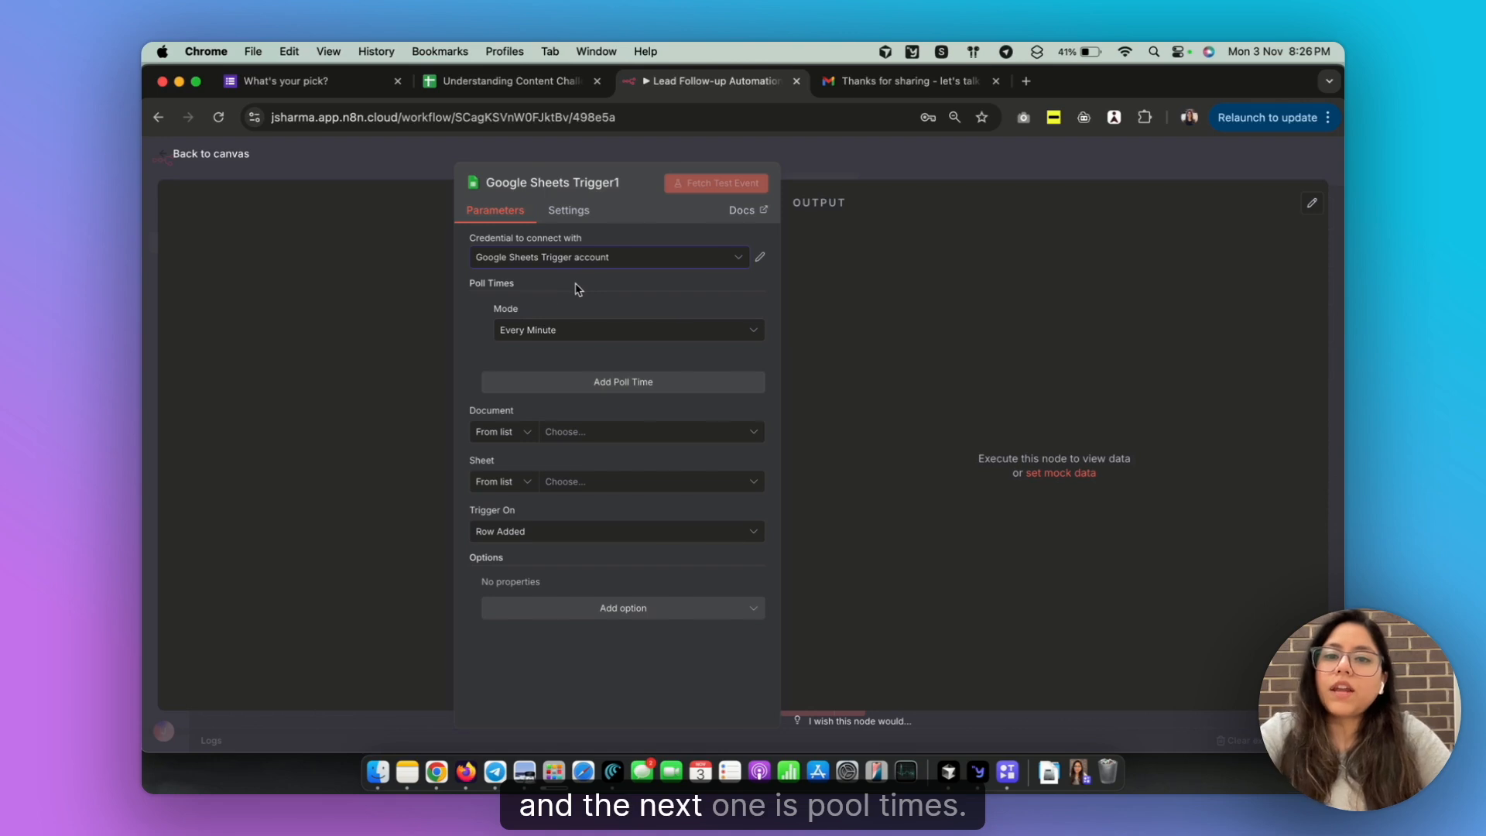
left_click(559, 330)
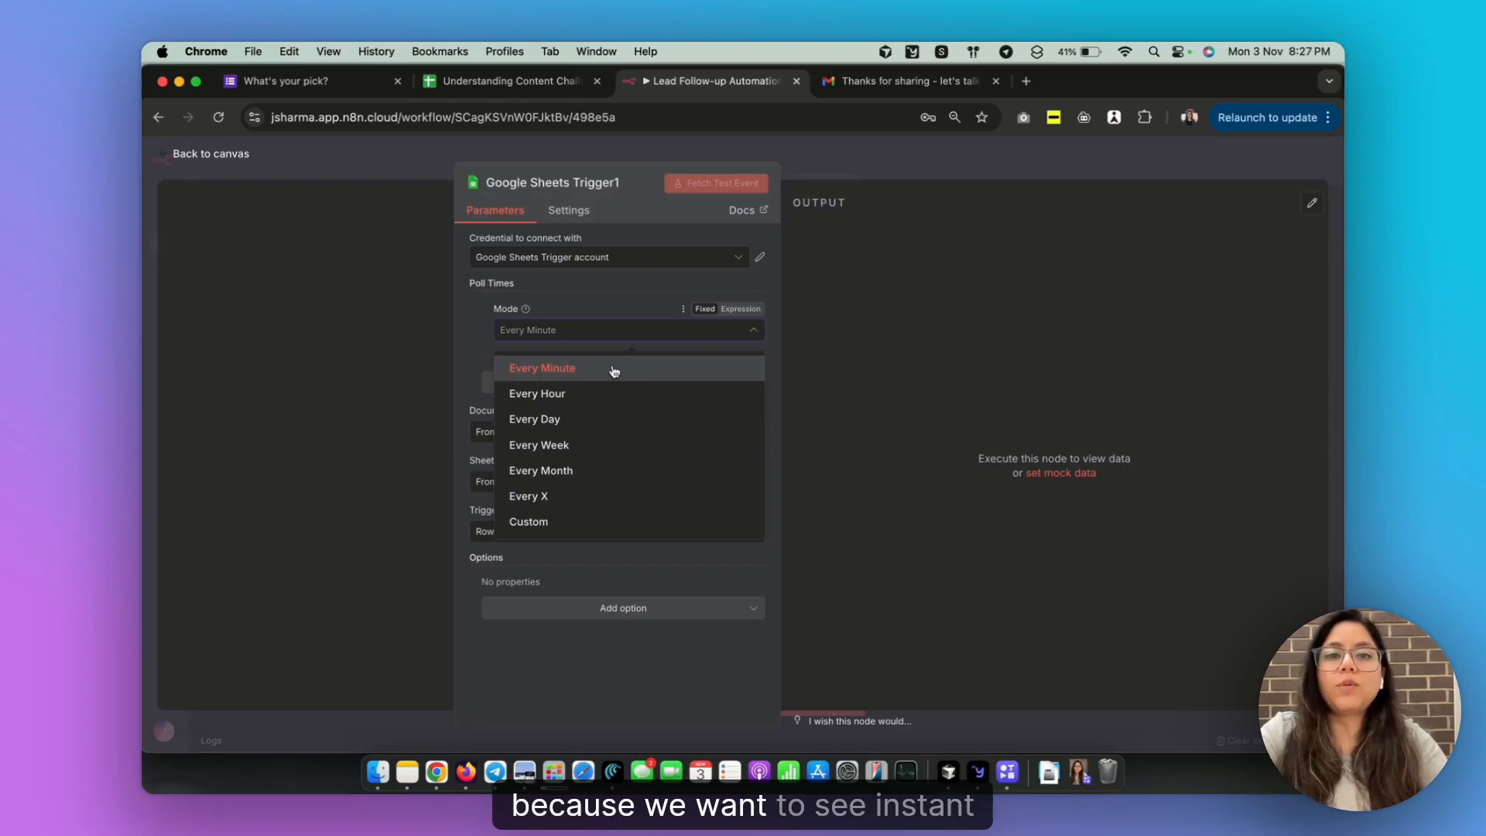
left_click(564, 372)
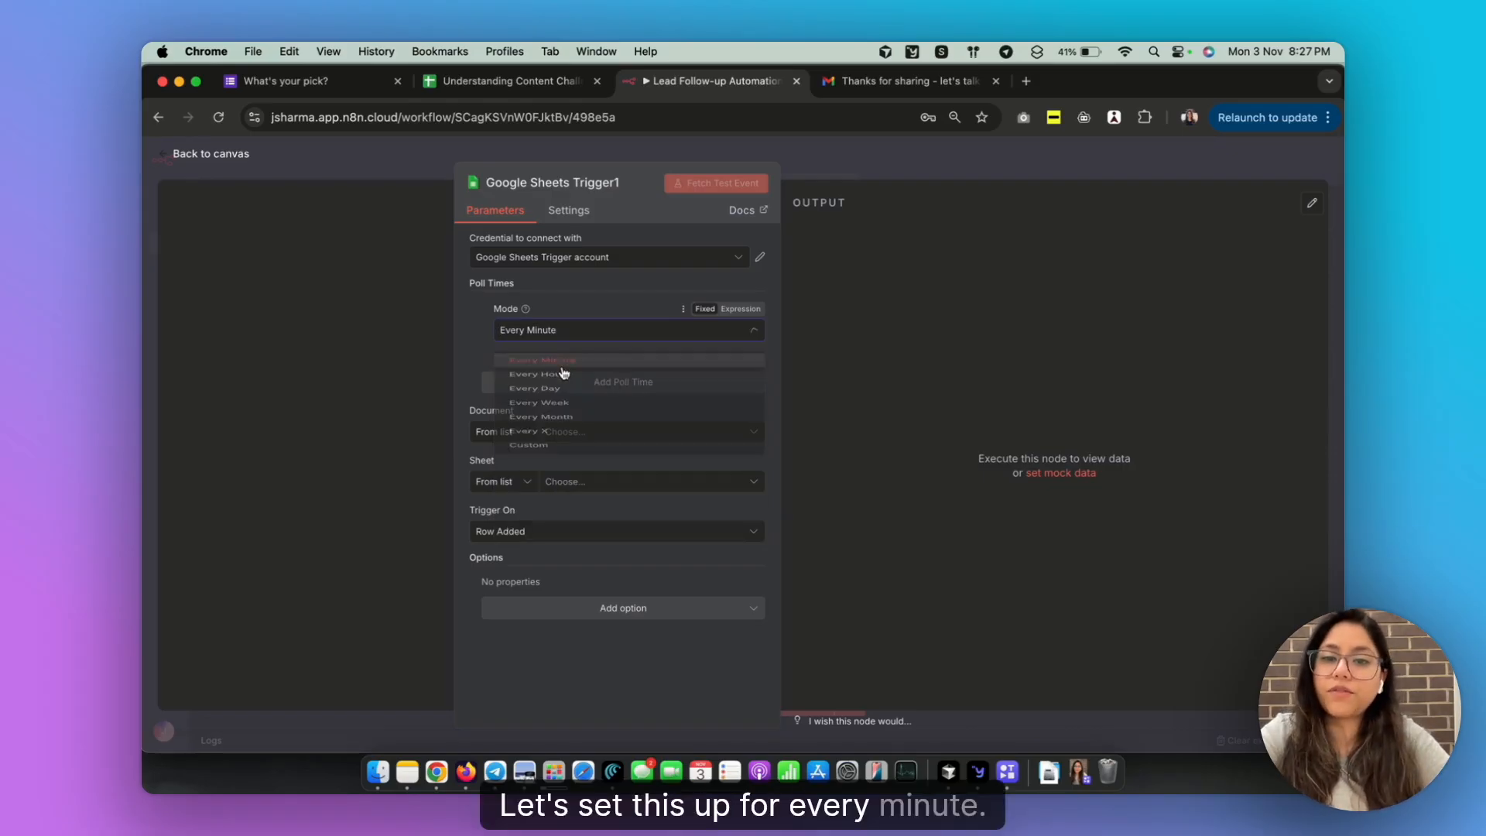
left_click(570, 328)
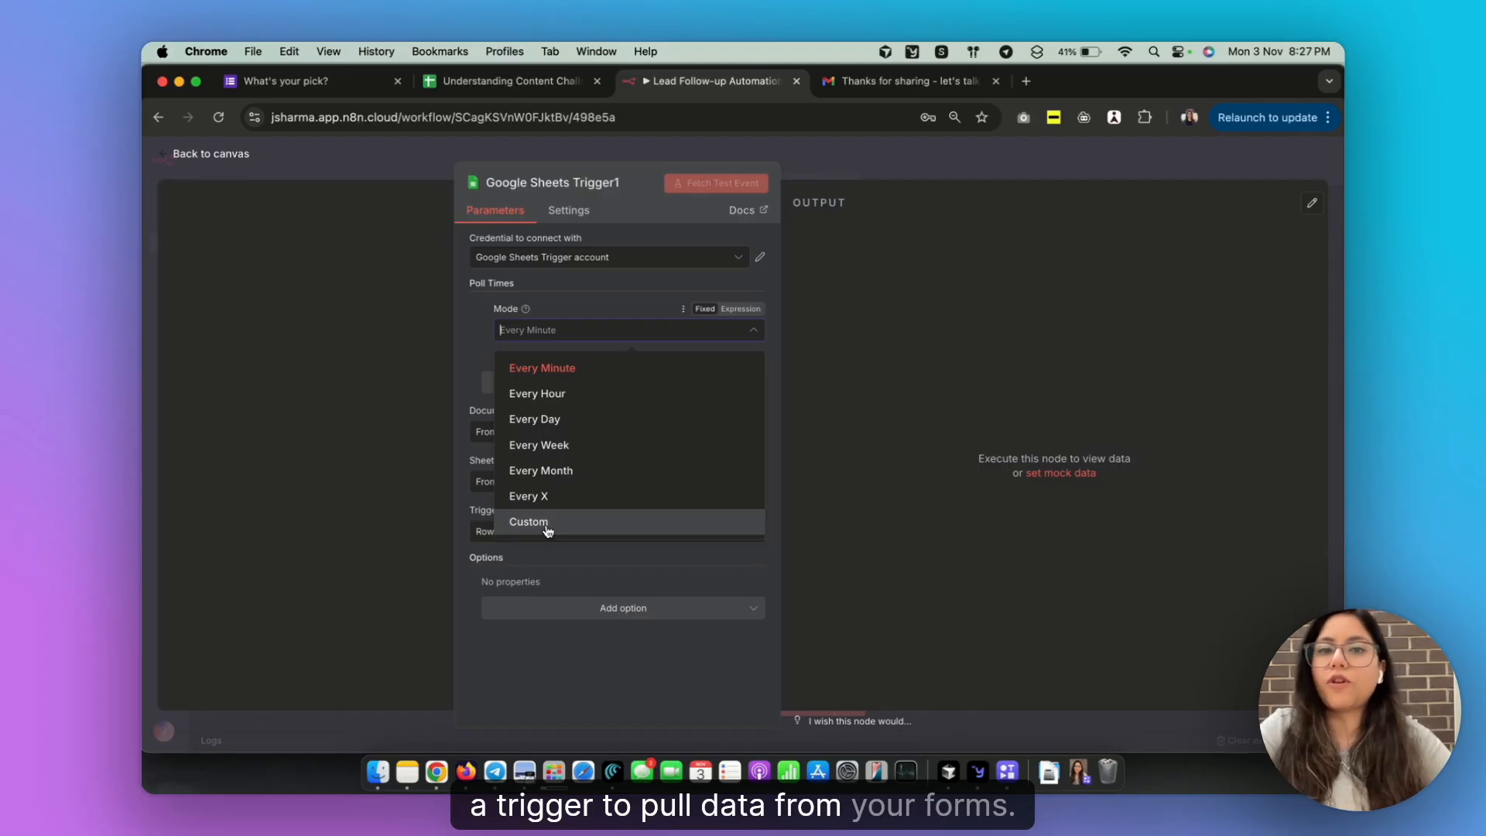
left_click(568, 331)
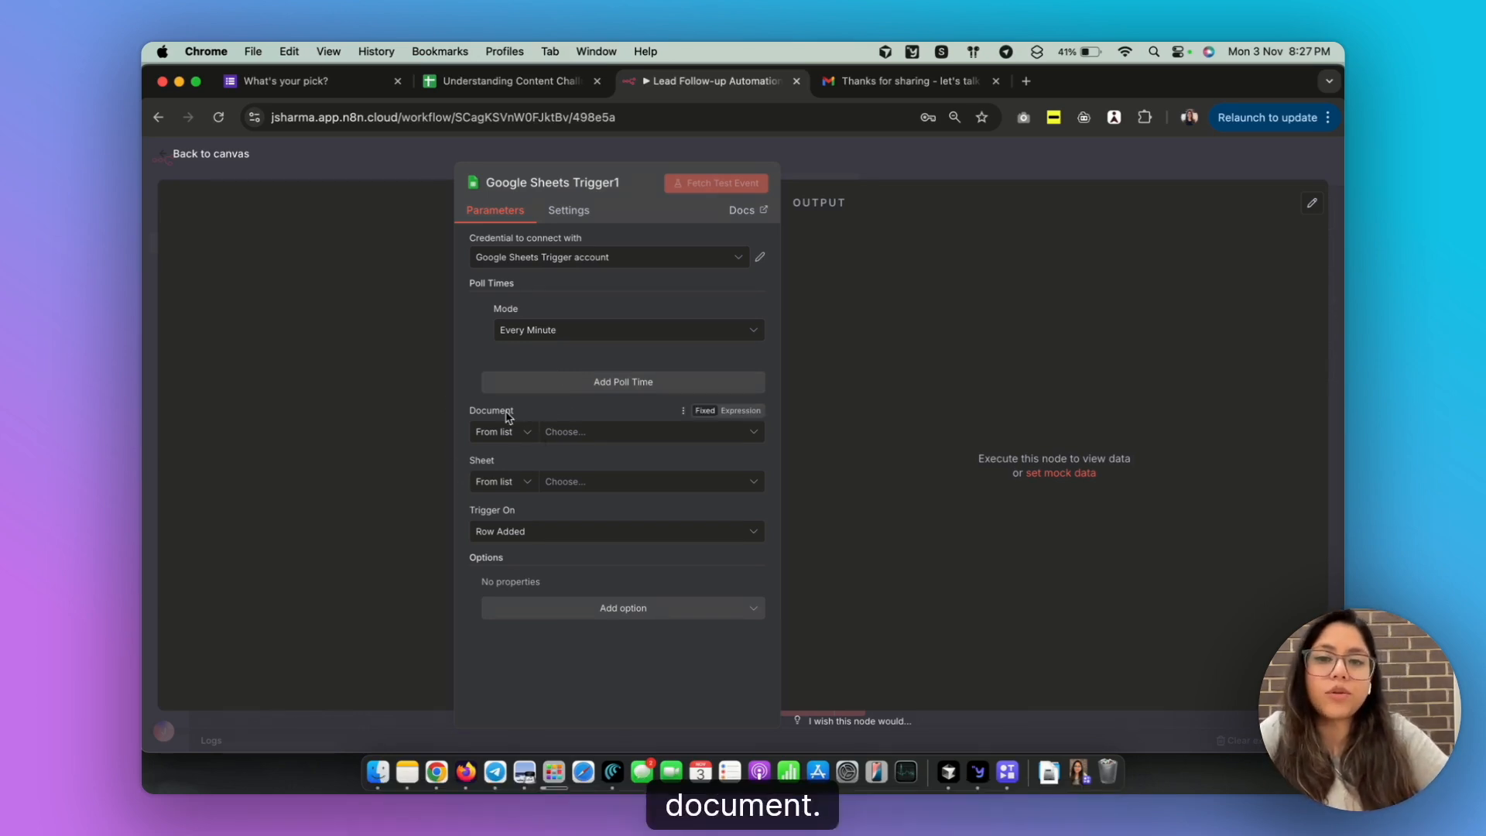
Try the By URL and By ID modes for specifying the trigger's document
left_click(529, 438)
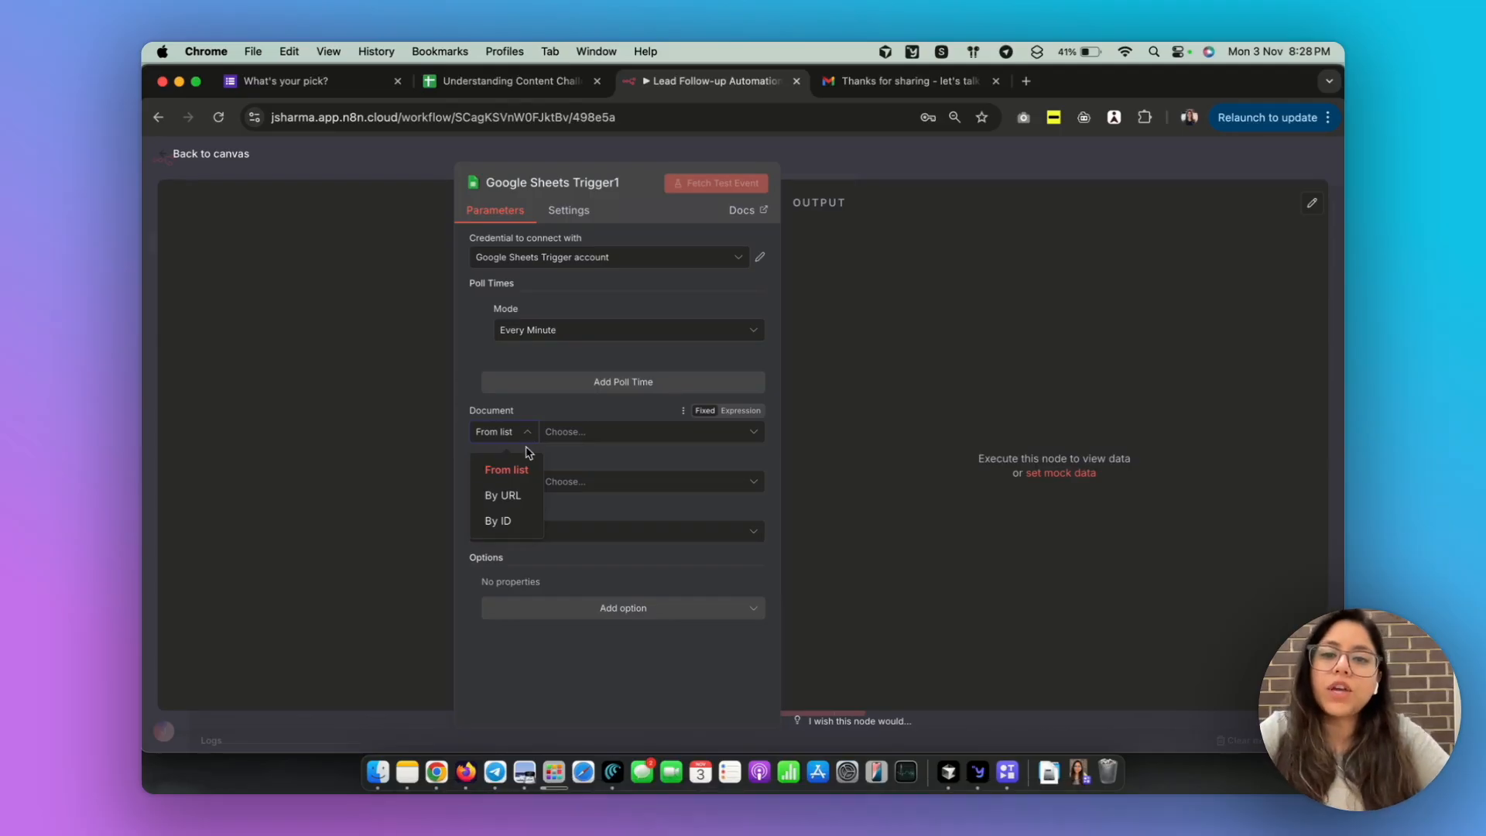
left_click(504, 501)
left_click(589, 432)
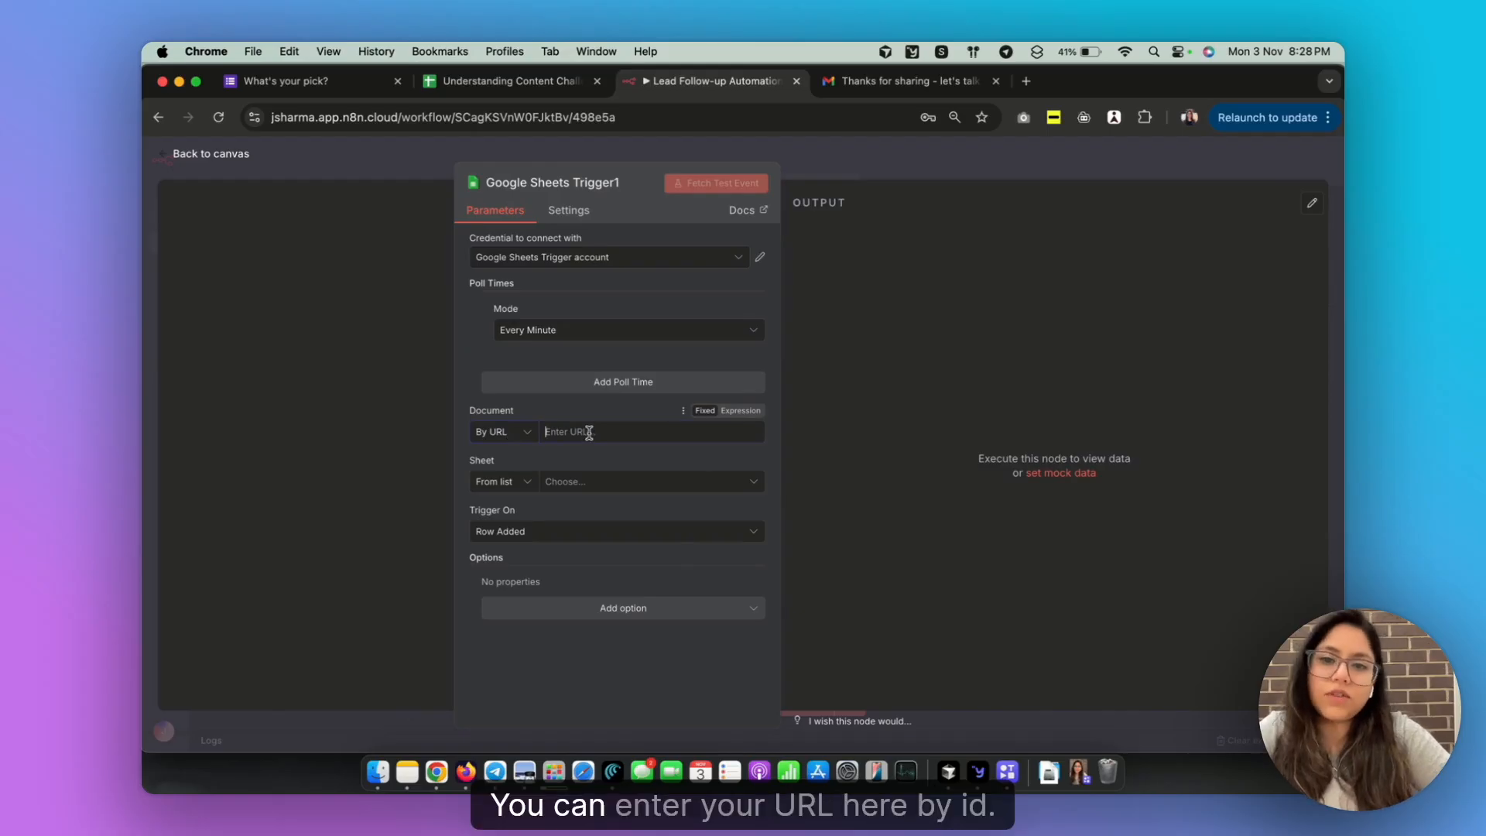
left_click(501, 441)
left_click(499, 527)
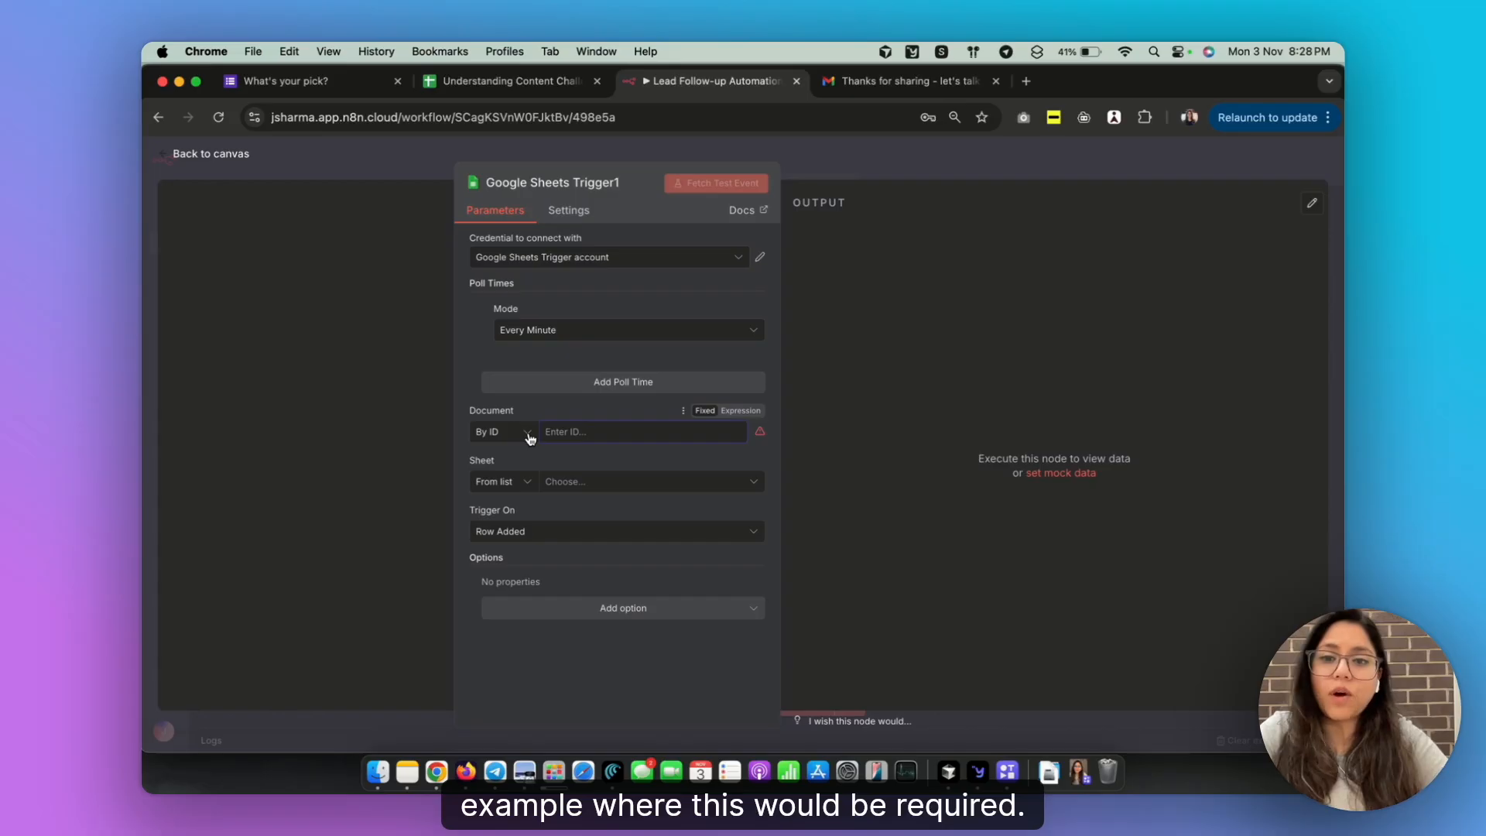
Choose "Understanding Content Challenges (Responses)" from the list as the trigger's document and "Form Responses 1" as its sheet
left_click(529, 436)
left_click(505, 470)
left_click(580, 438)
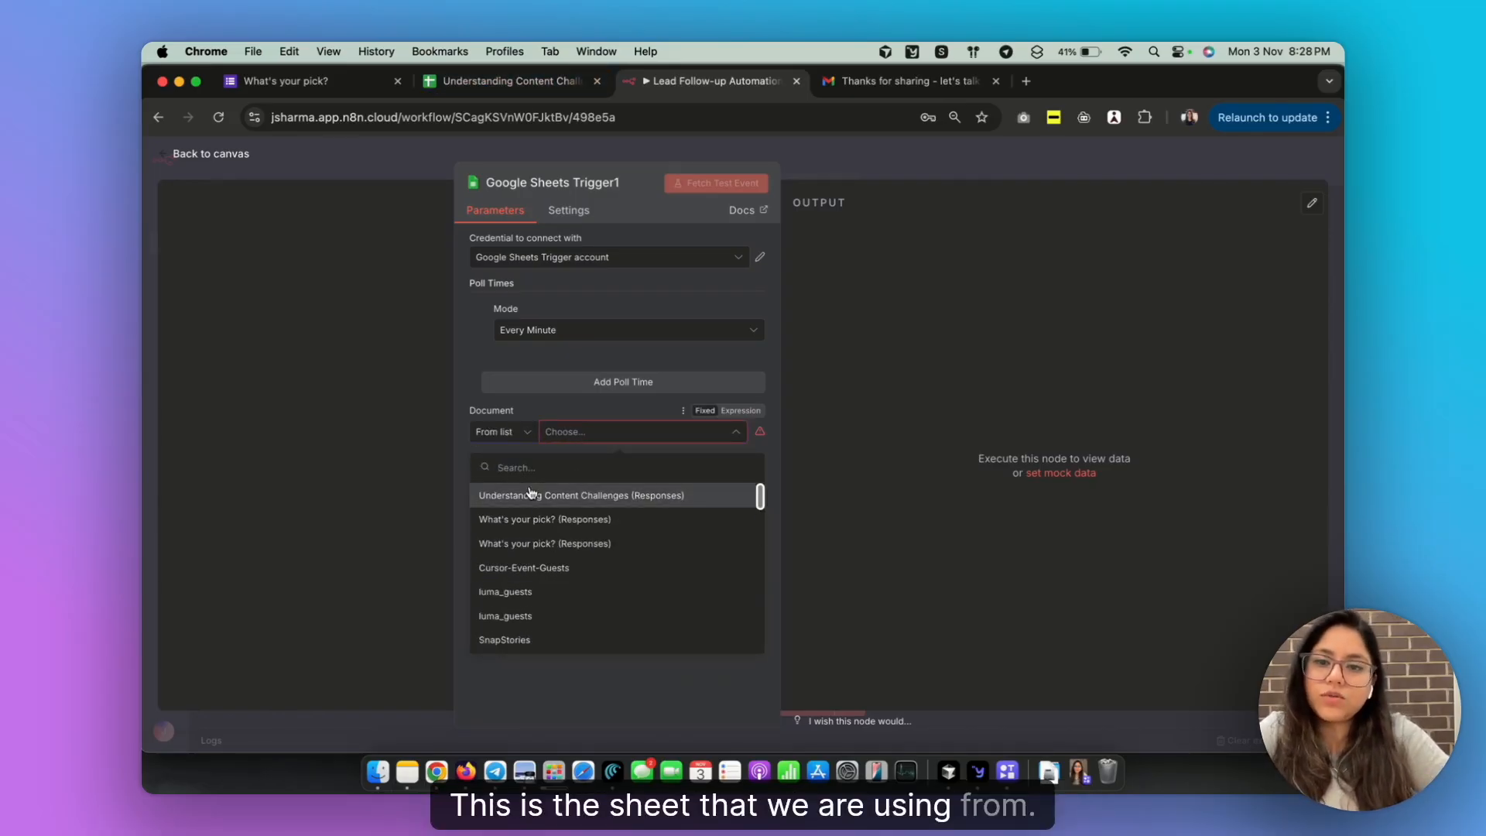
left_click(534, 497)
left_click(507, 81)
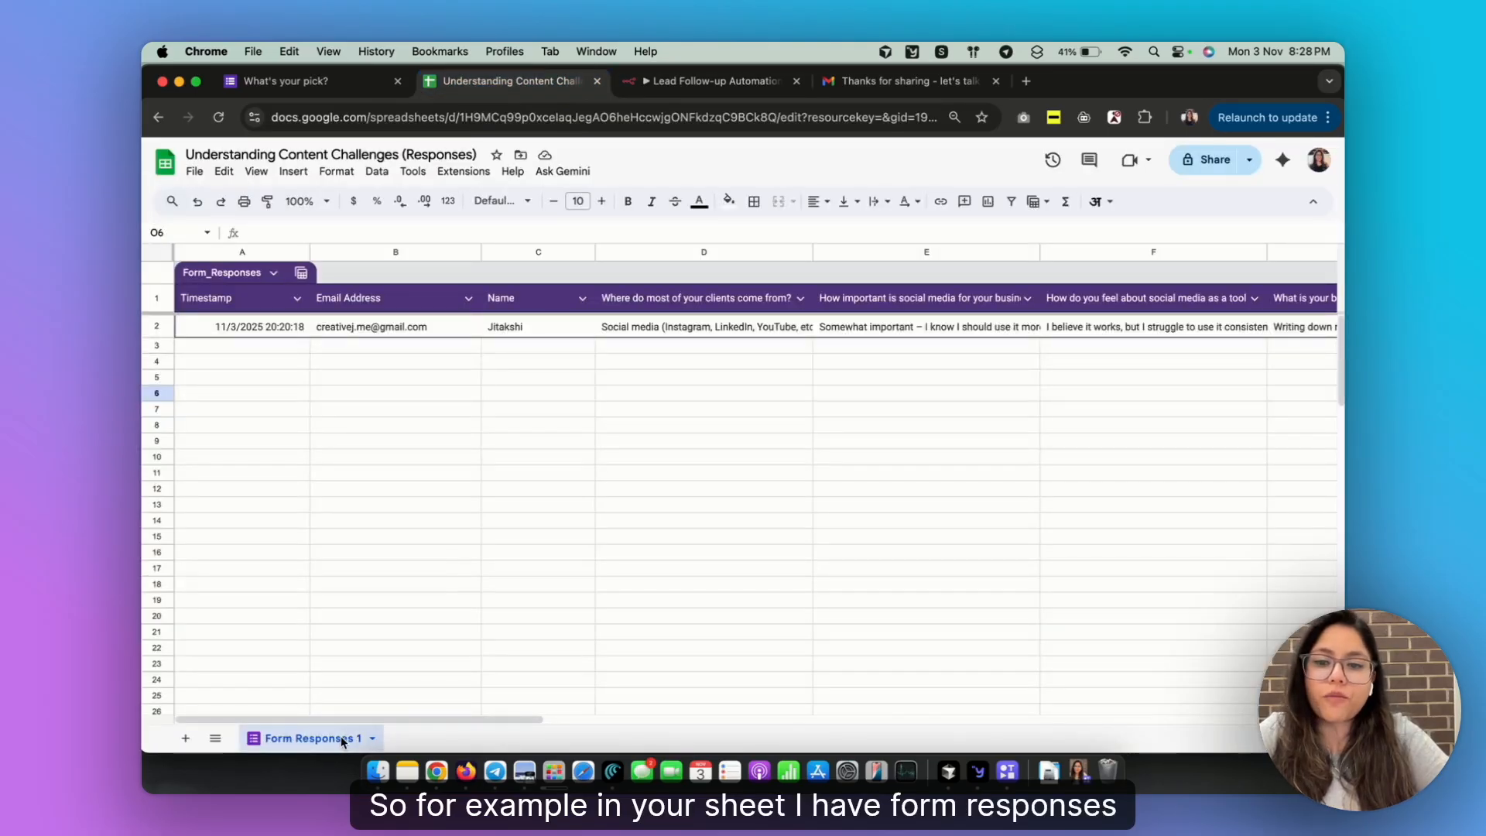
left_click(675, 84)
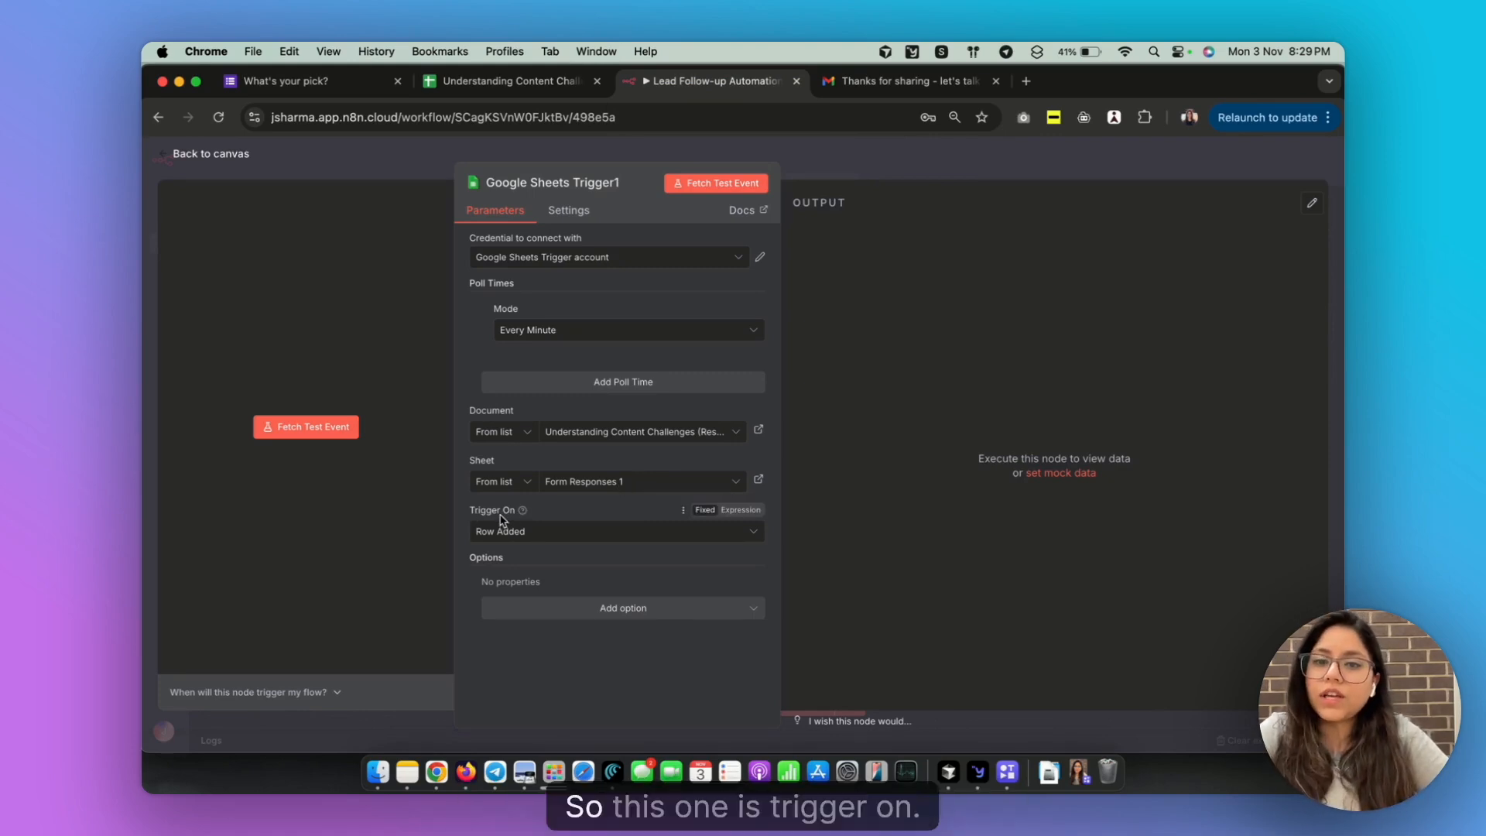
Set the trigger to fire on Row Added and add the Data Location on Sheet option
left_click(563, 539)
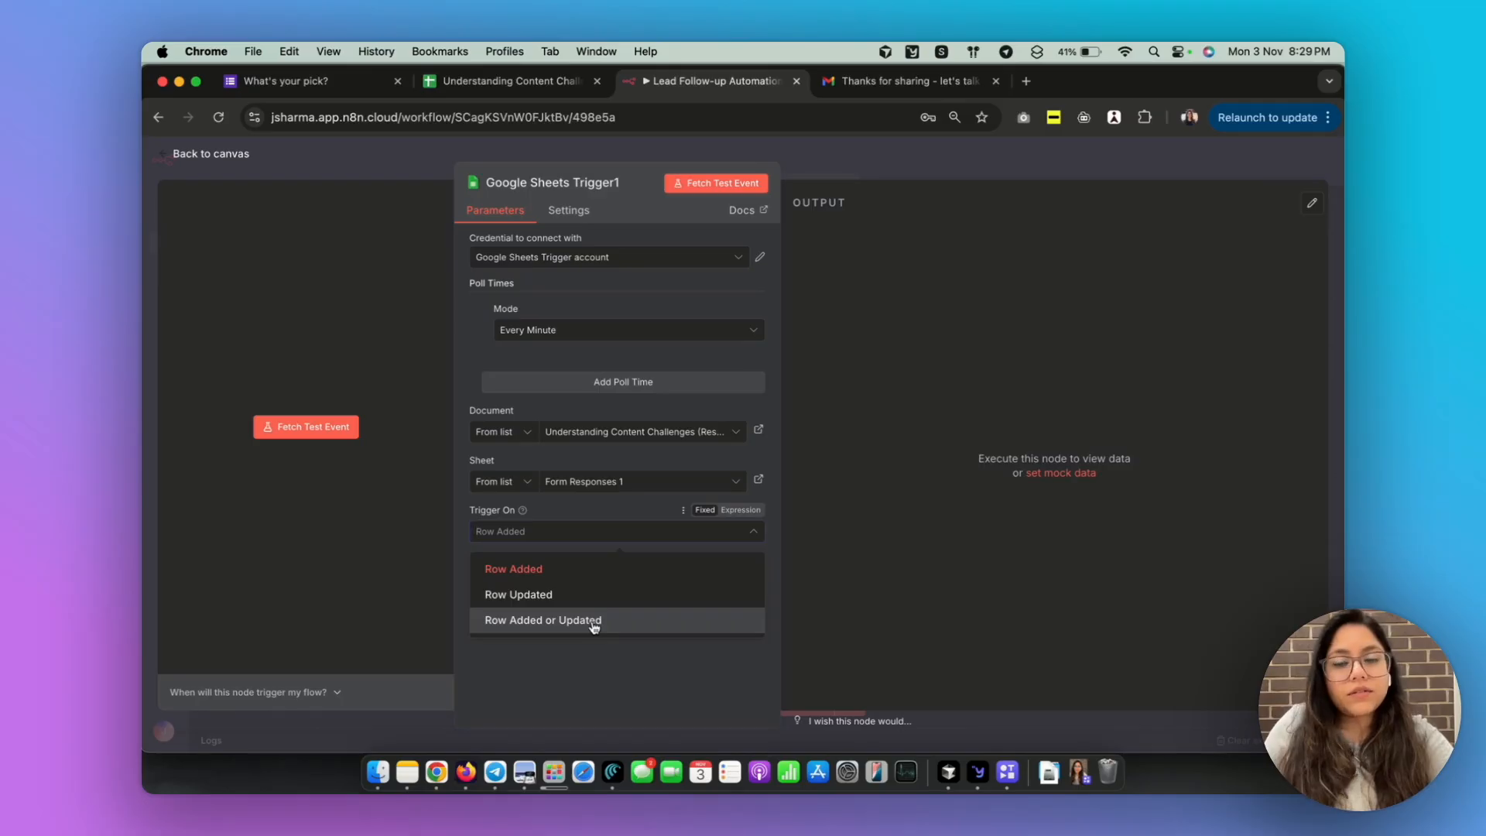
left_click(554, 579)
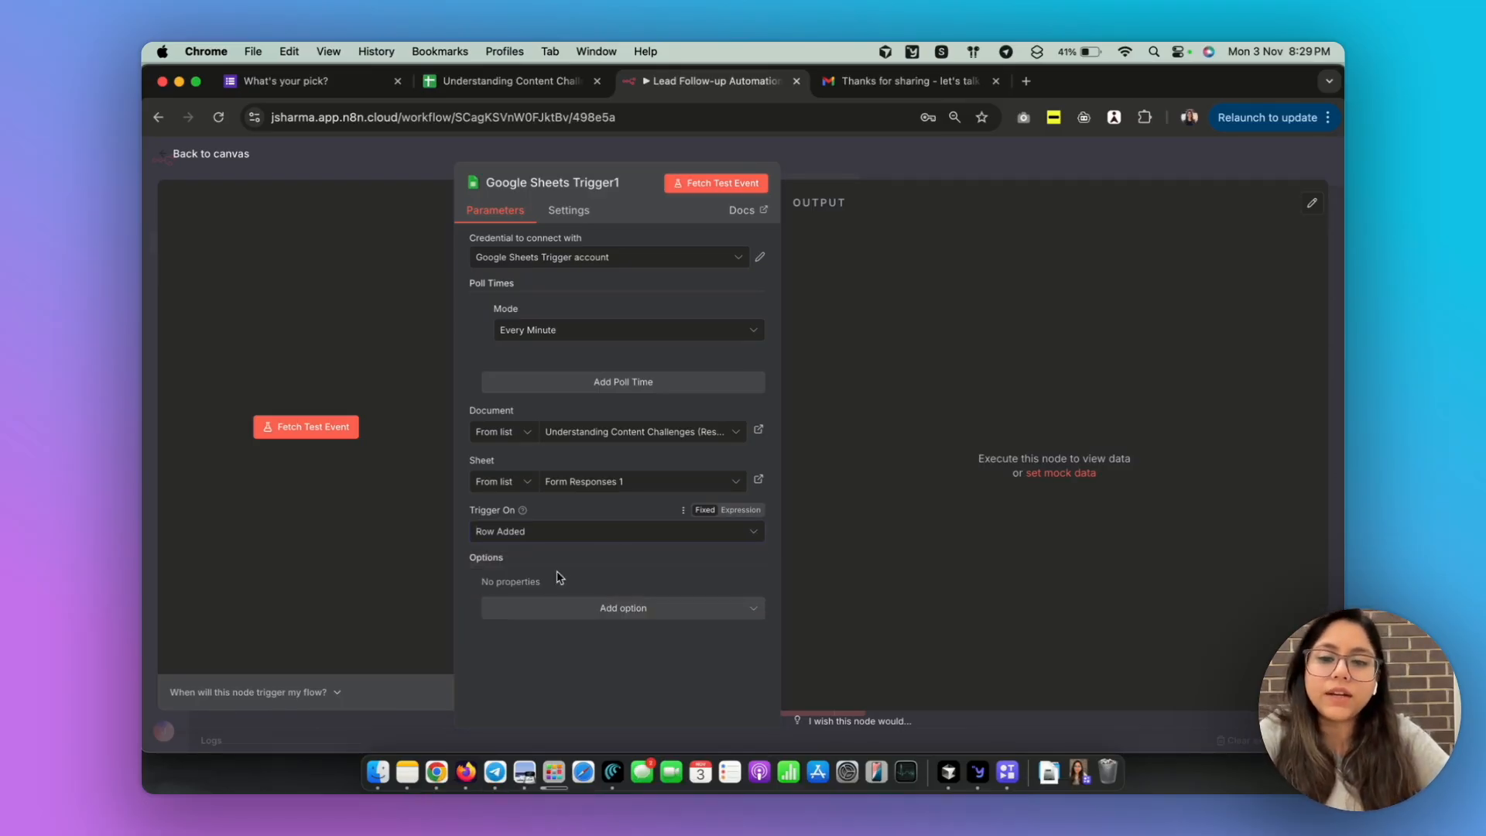
left_click(662, 612)
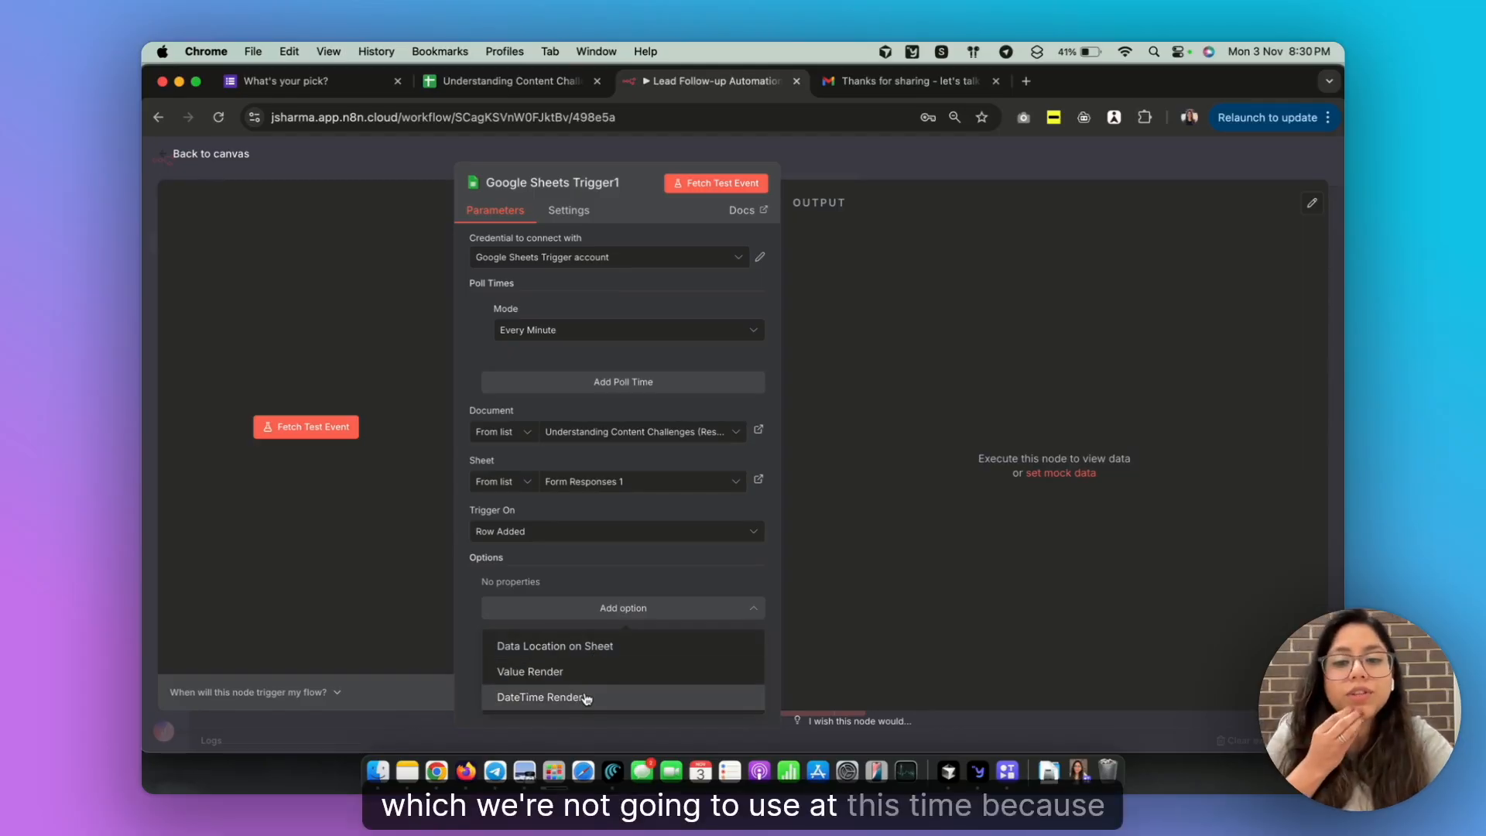
left_click(595, 647)
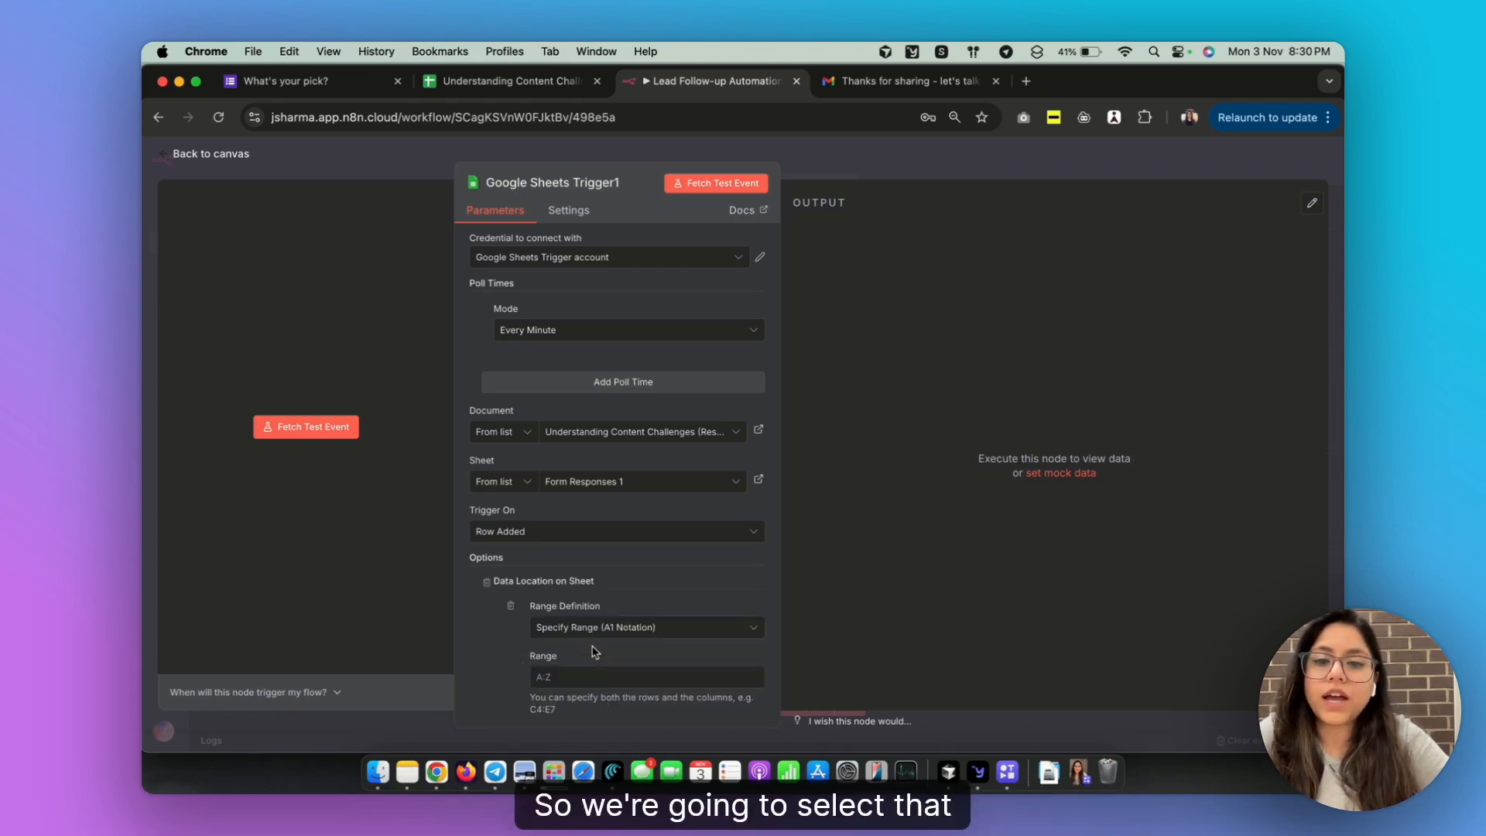
Set the data location's range definition to Specify Range (Rows), with header row 1 and first data row 2
scroll(586, 526, "down", 2)
left_click(607, 540)
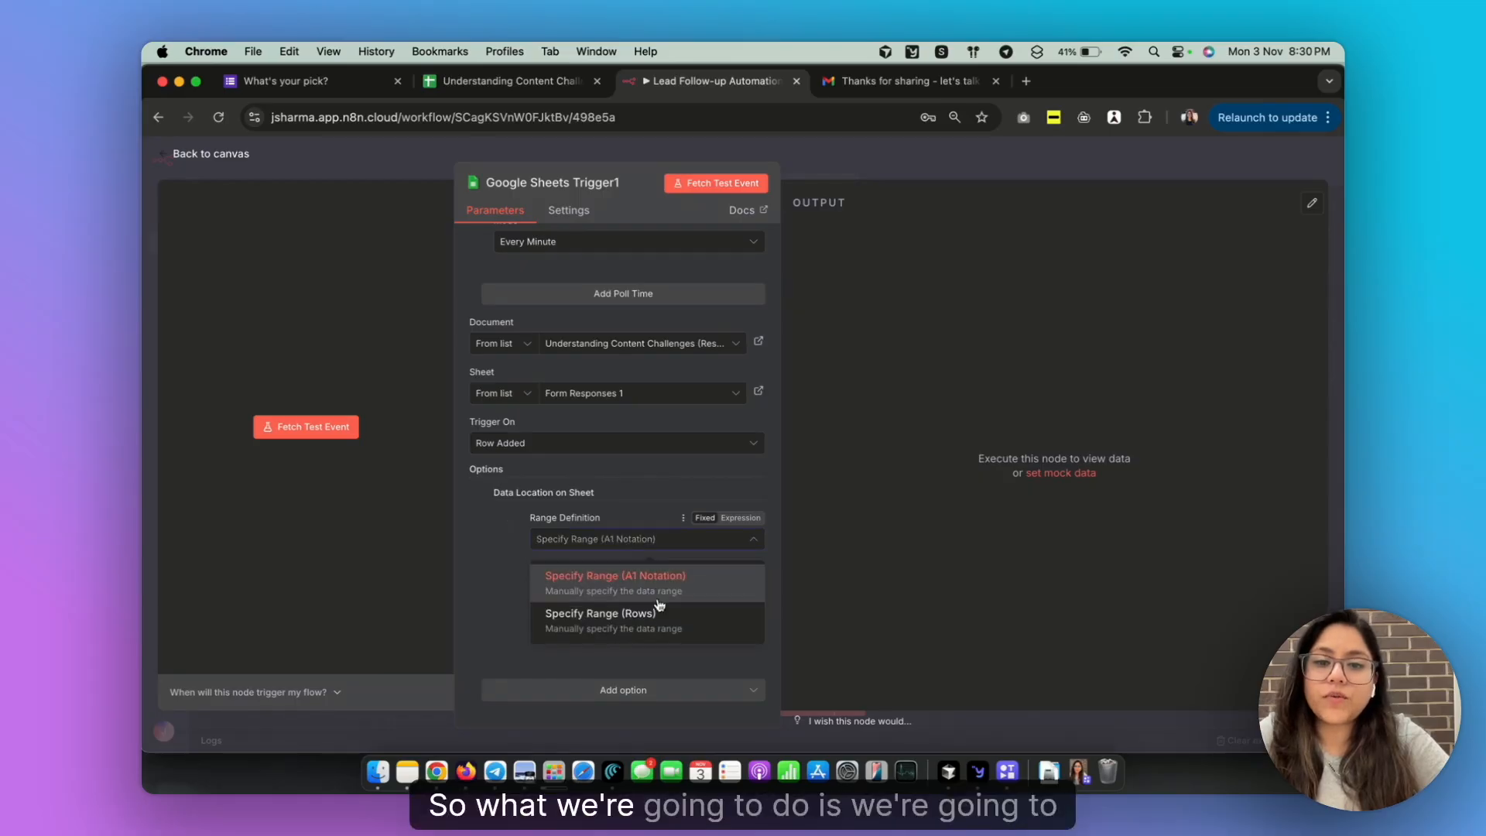
left_click(617, 629)
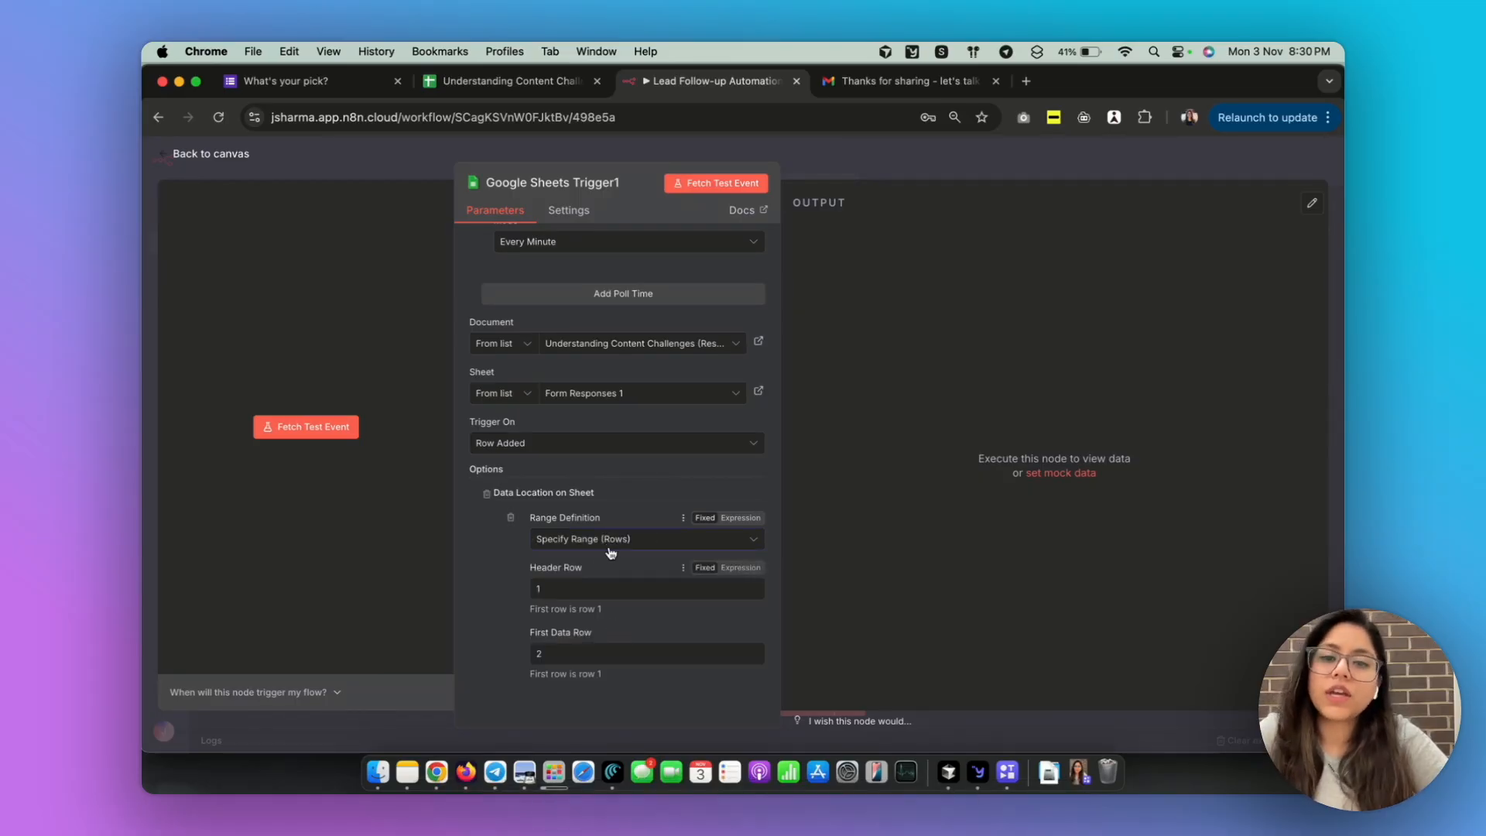
left_click(515, 84)
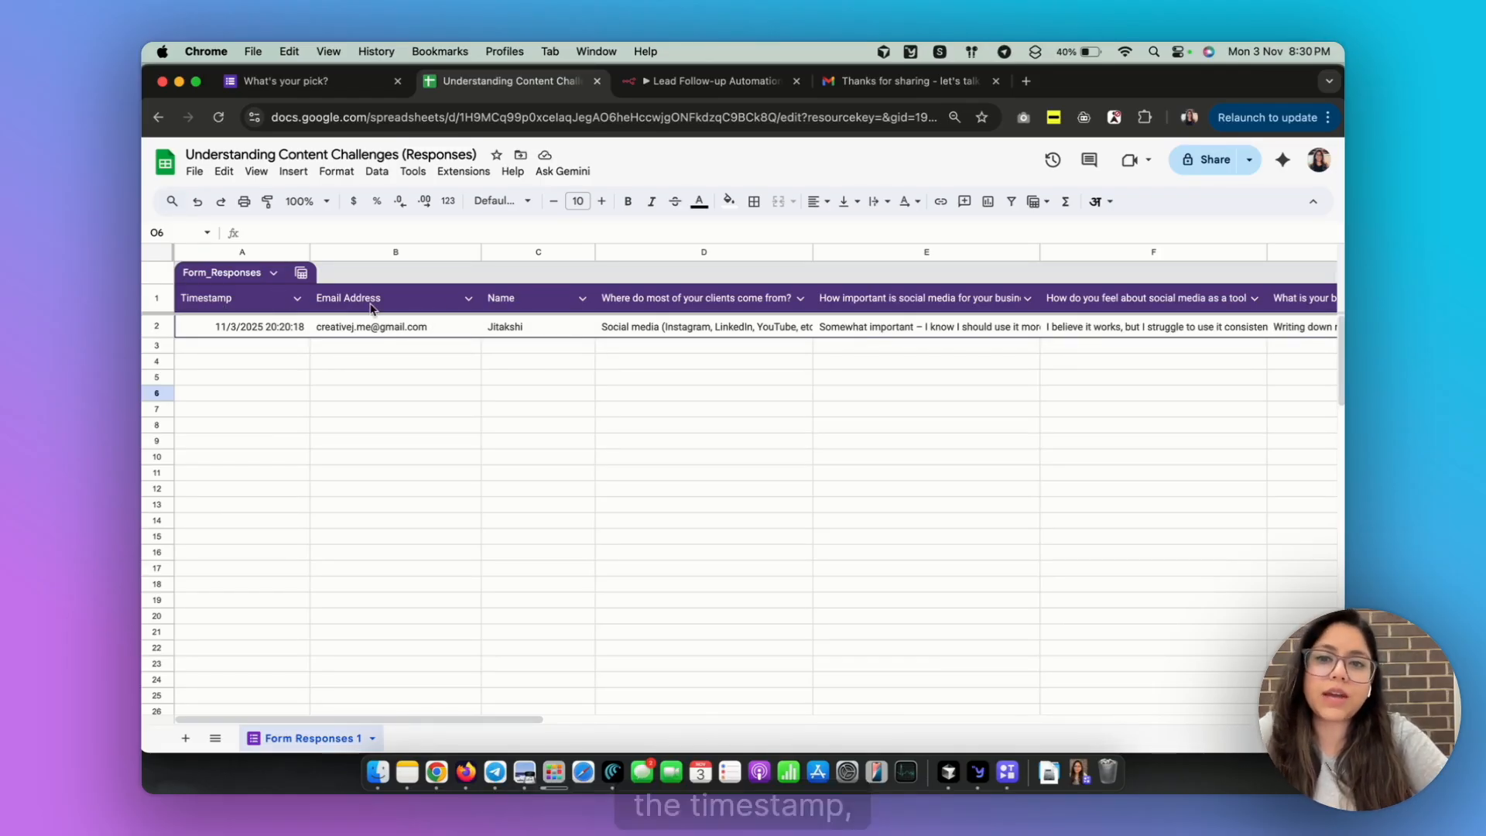
left_click(712, 81)
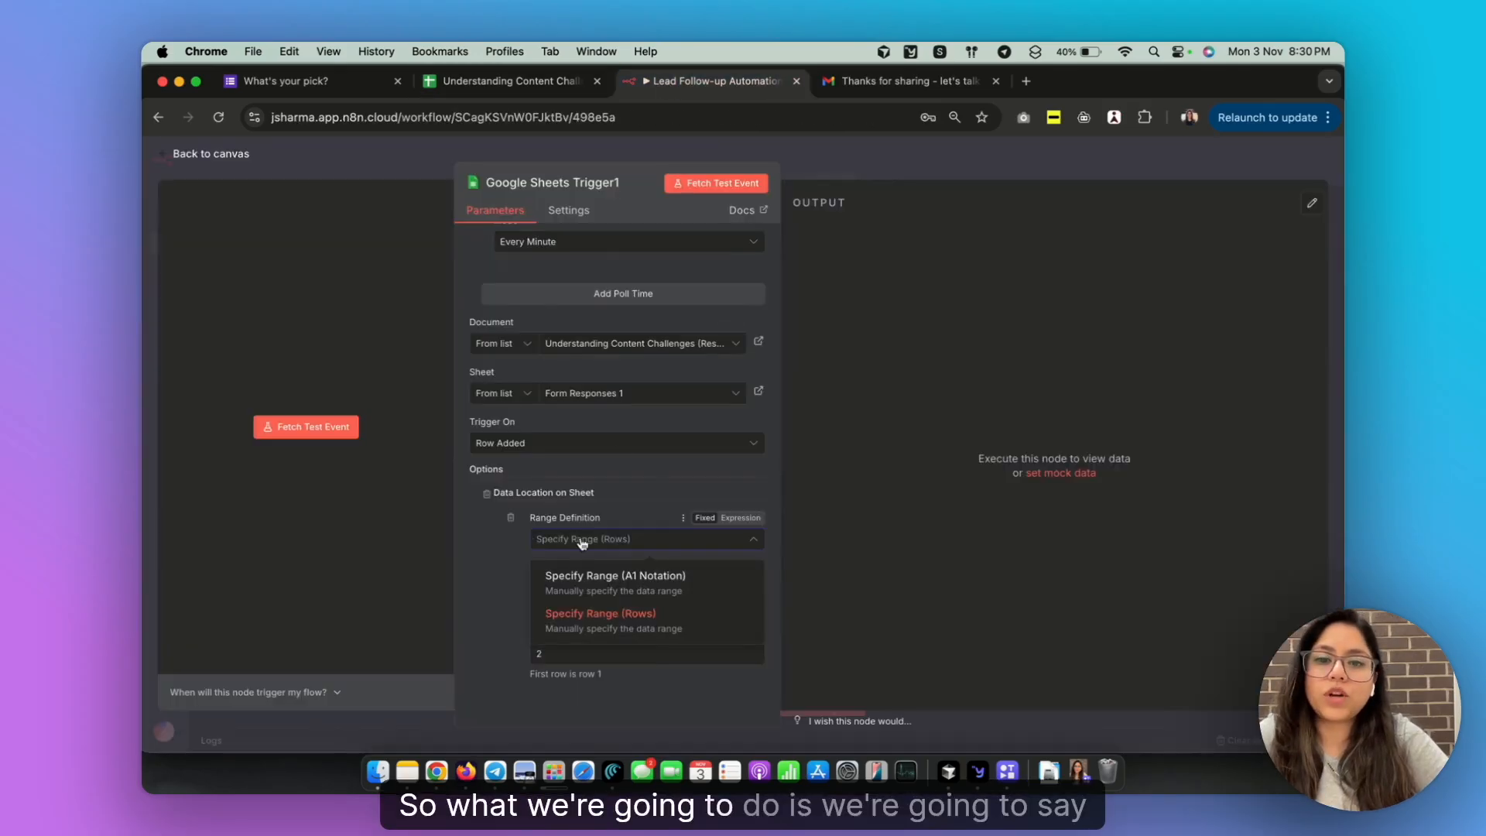
left_click(586, 629)
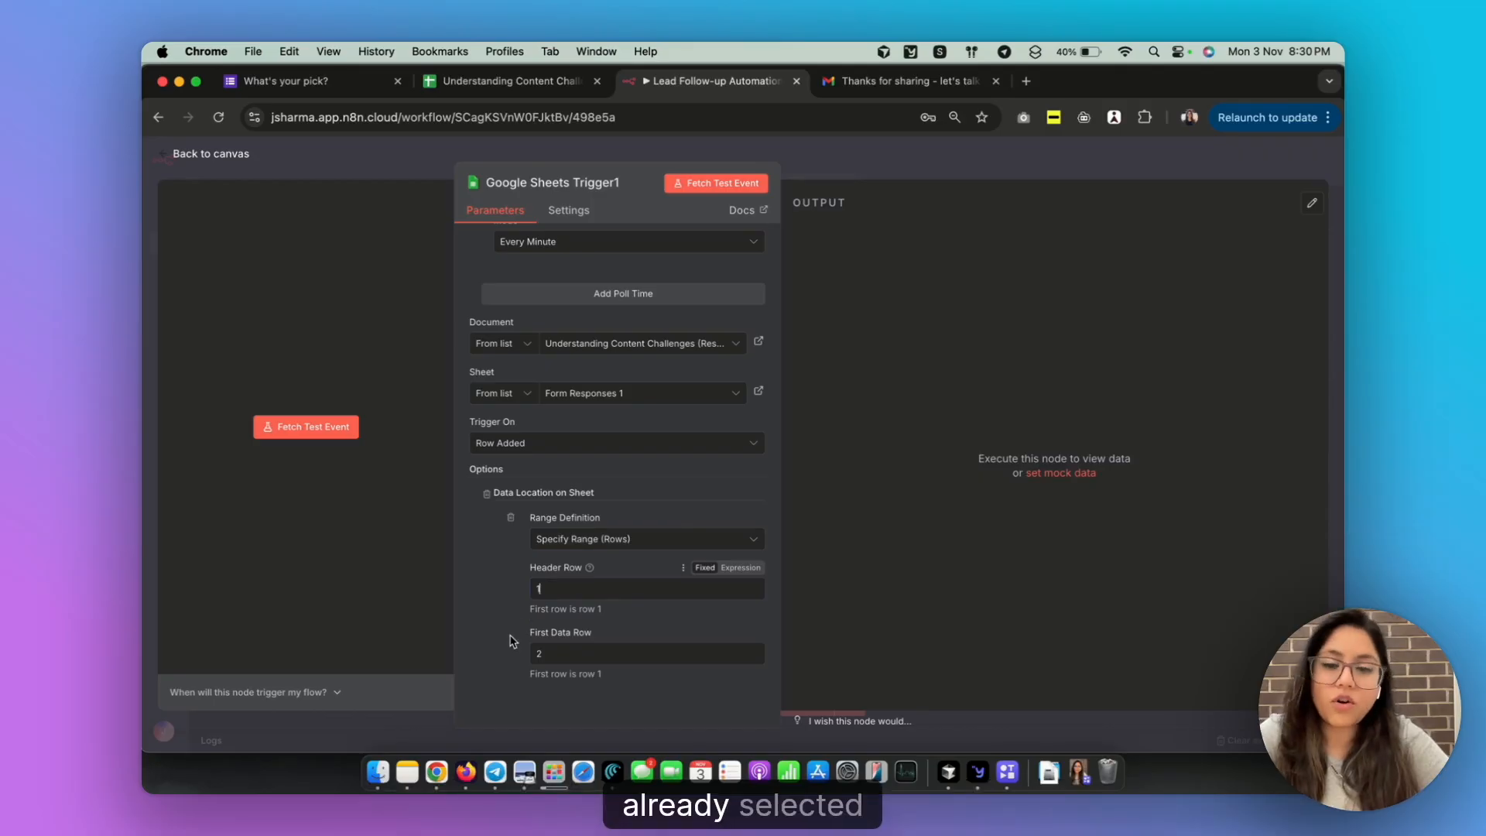
scroll(513, 642, "down", 1)
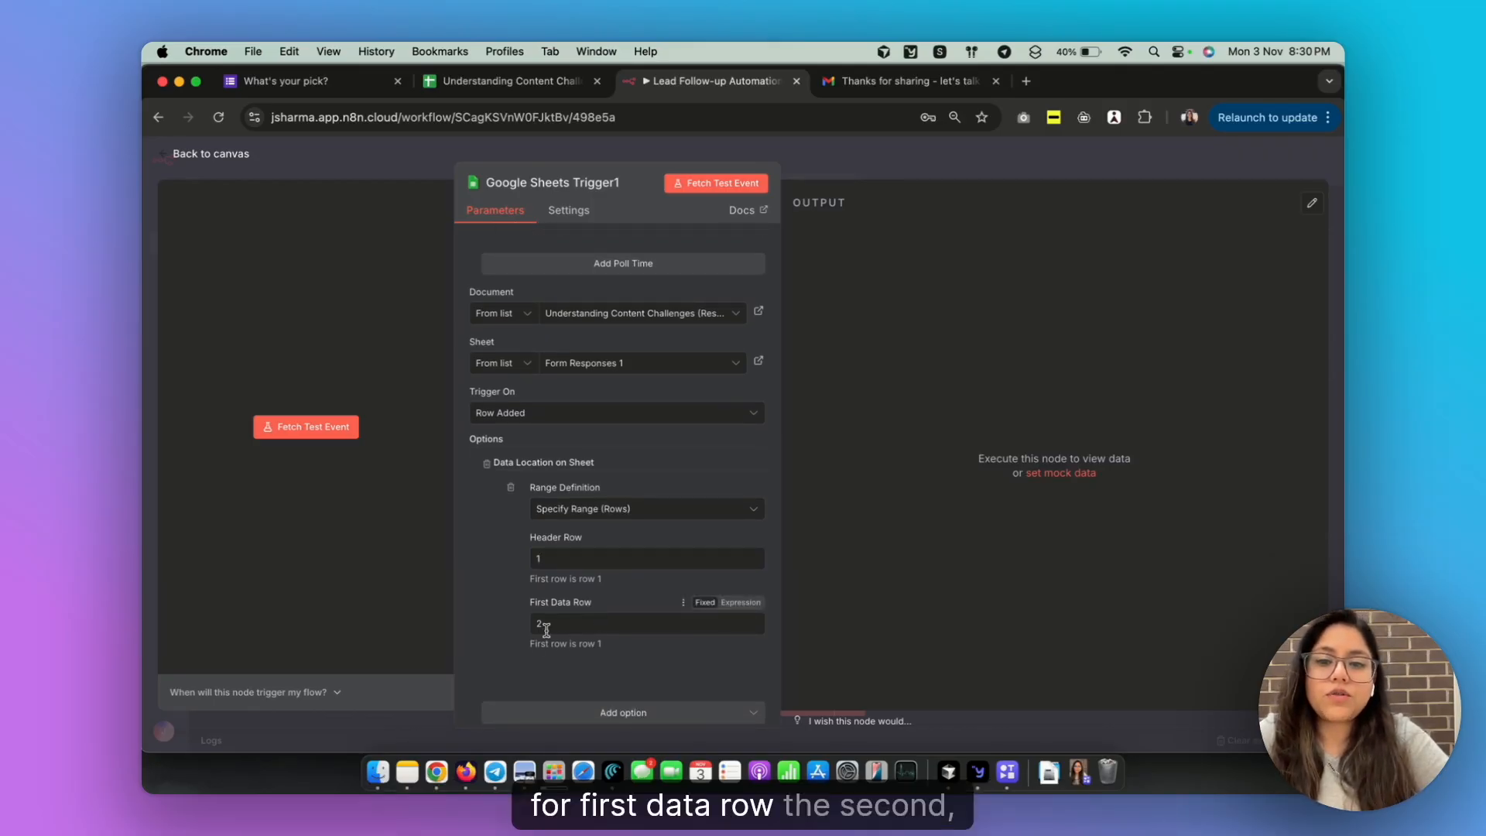
Check the first data row and the rows below it in the responses spreadsheet, and return to the trigger settings
left_click(507, 80)
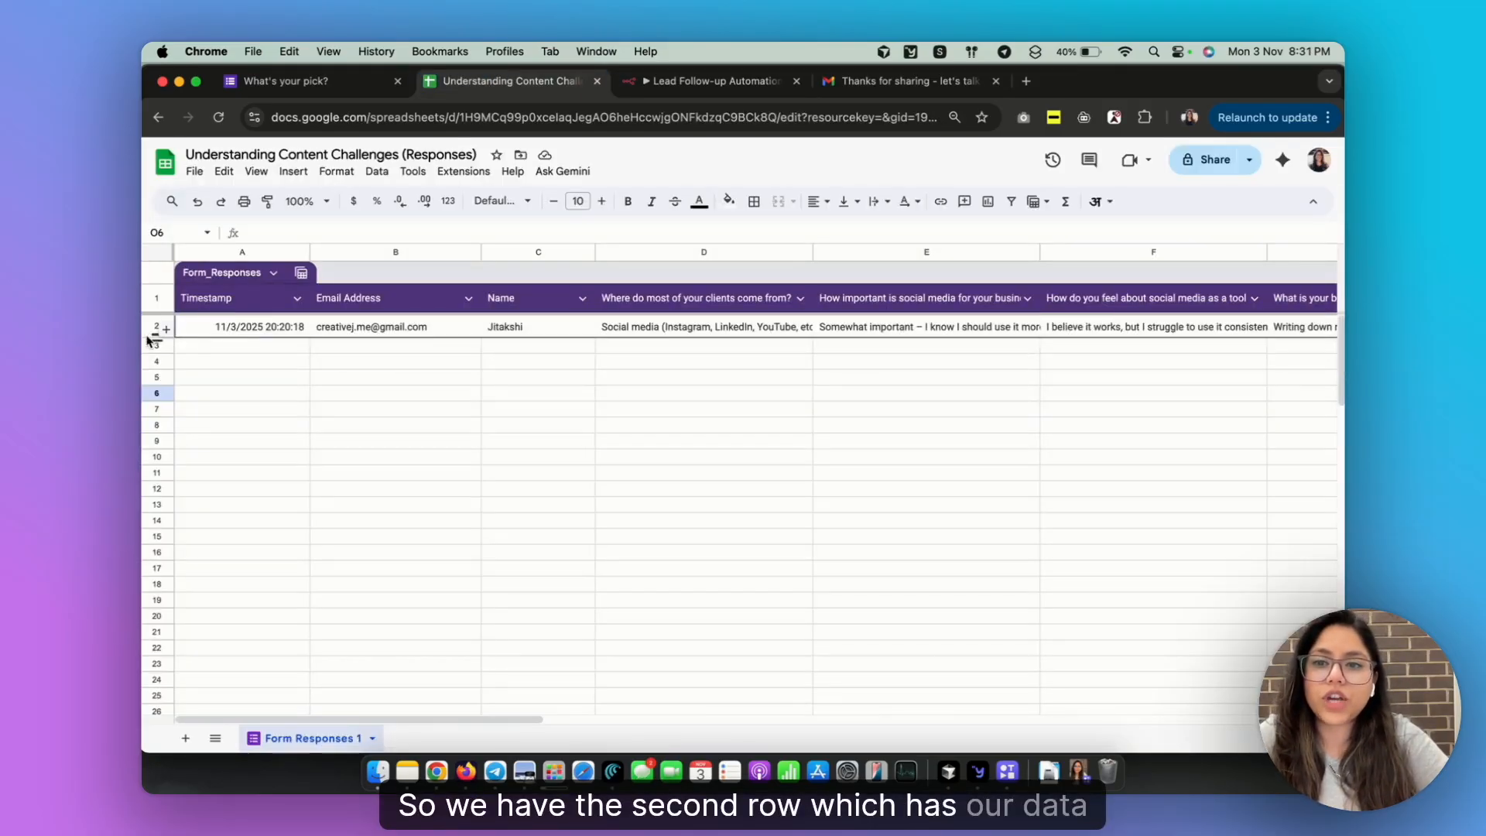
left_click(219, 393)
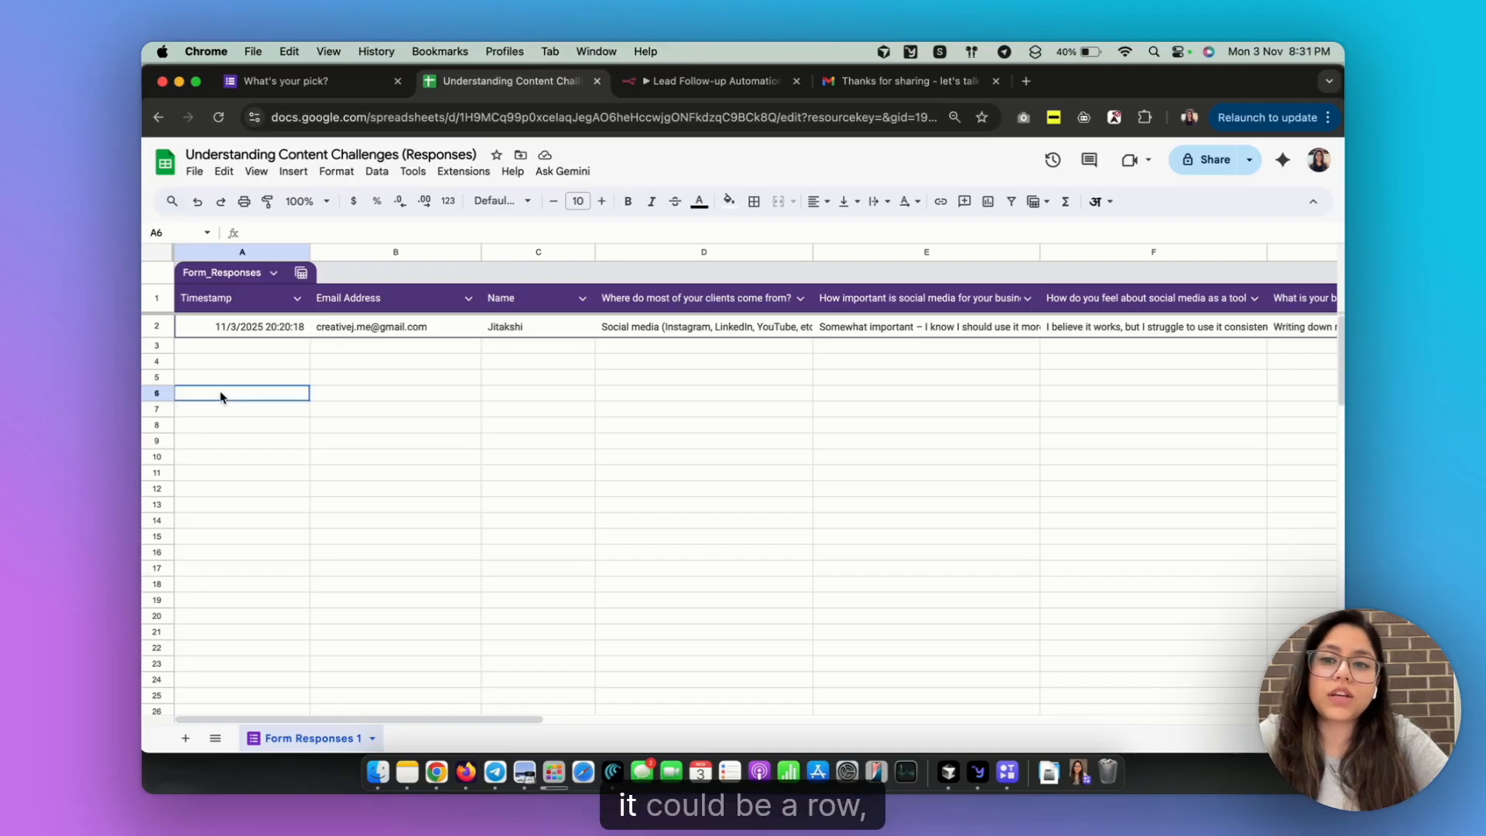
left_click(225, 379)
left_click(253, 394)
left_click(251, 424)
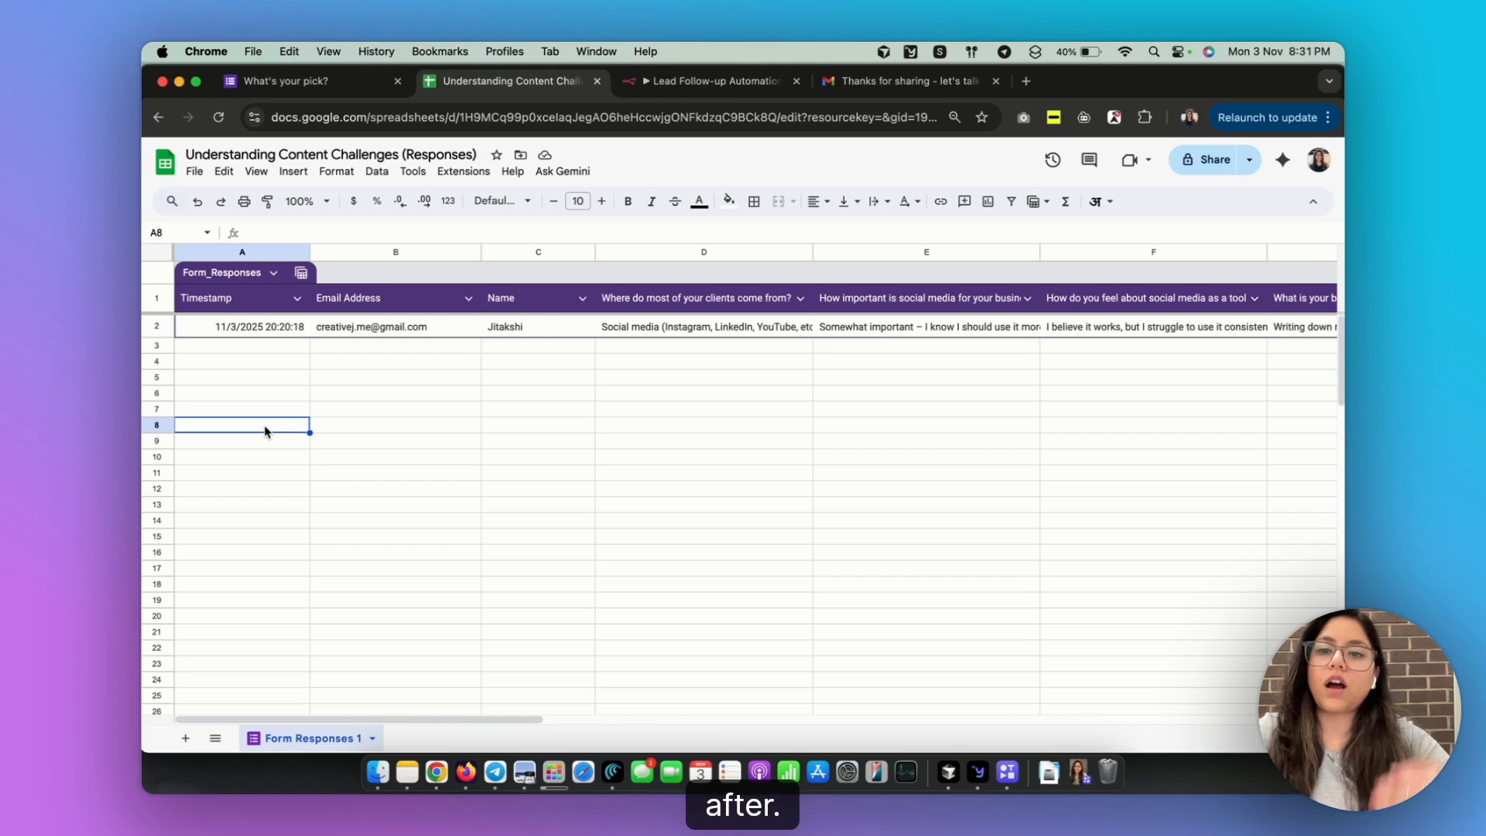
left_click(662, 88)
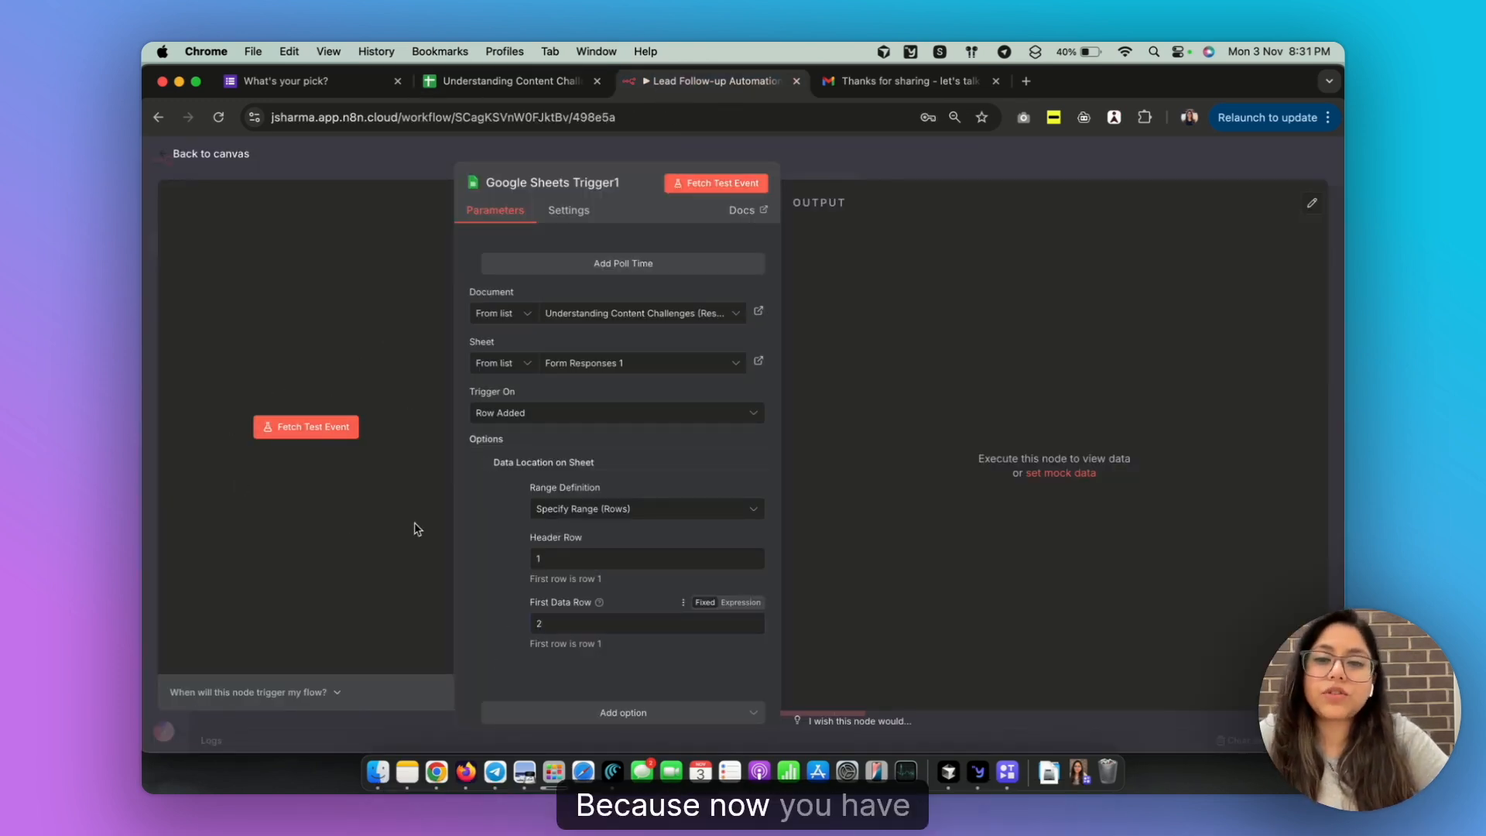
Review the trigger's parameters and fetch a test event from the responses sheet
scroll(609, 447, "up", 3)
scroll(609, 447, "down", 4)
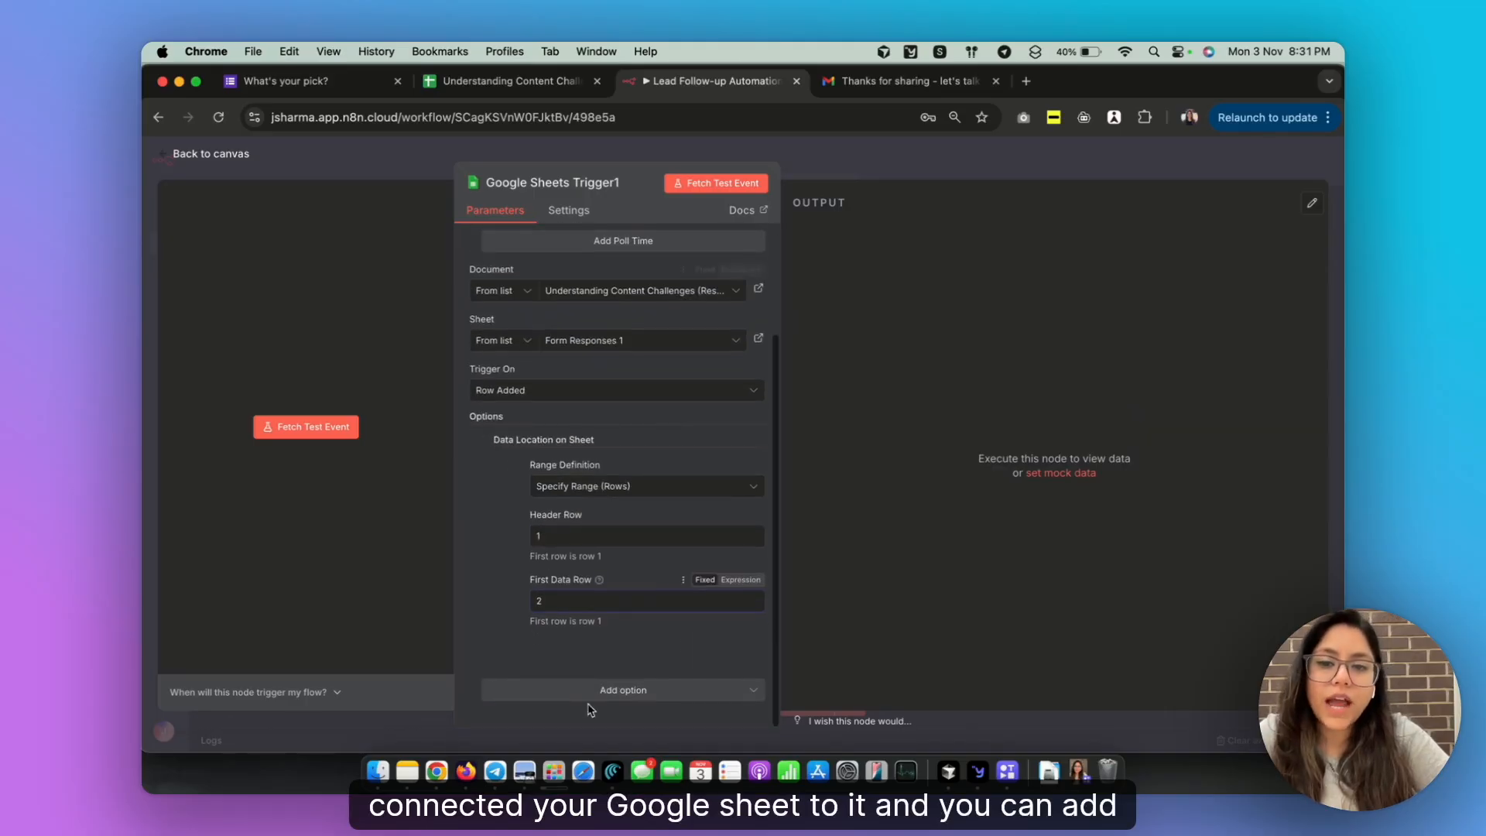
left_click(623, 689)
left_click(487, 615)
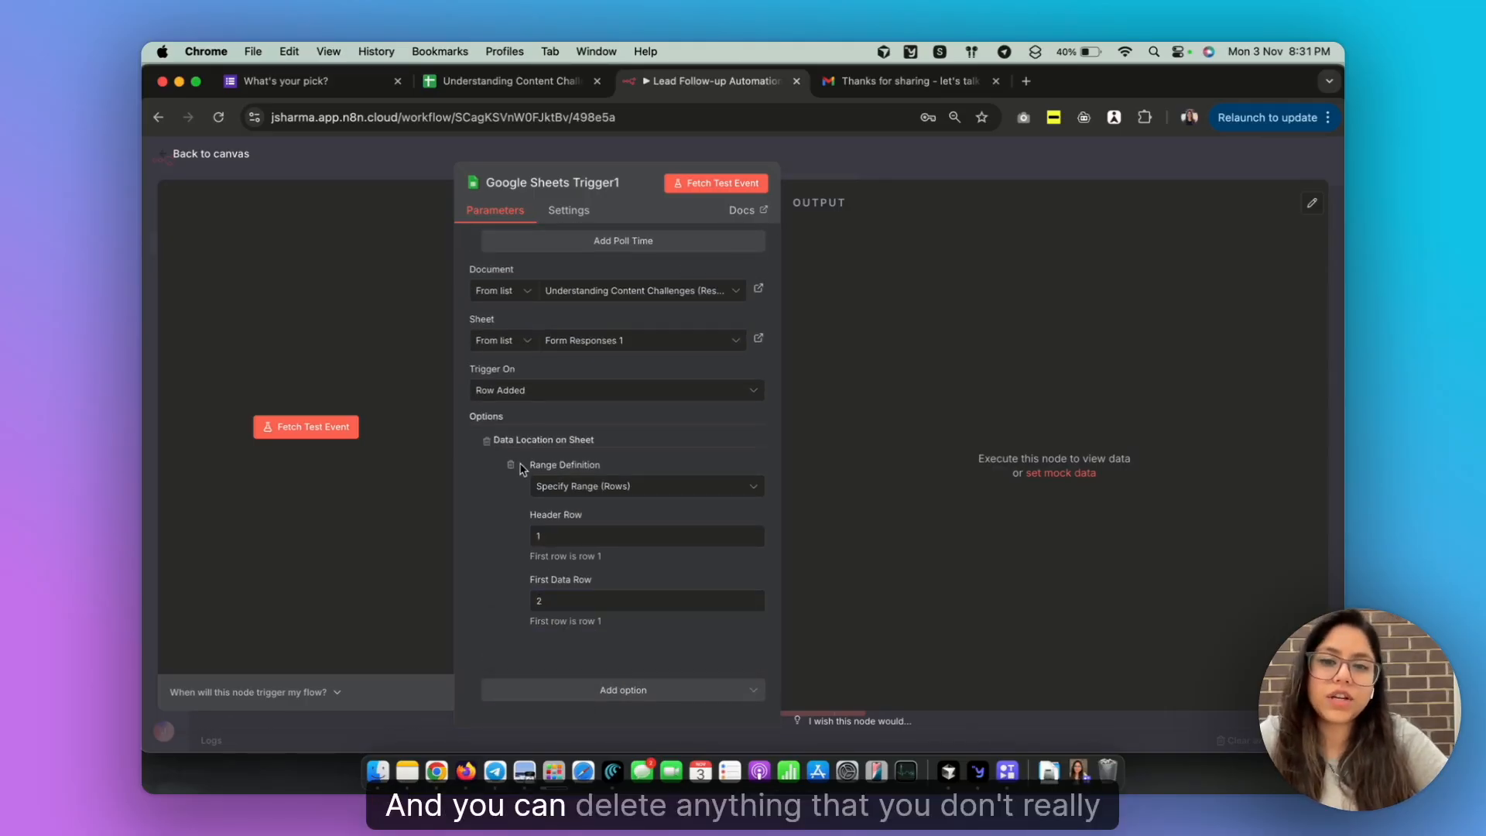
scroll(469, 628, "up", 2)
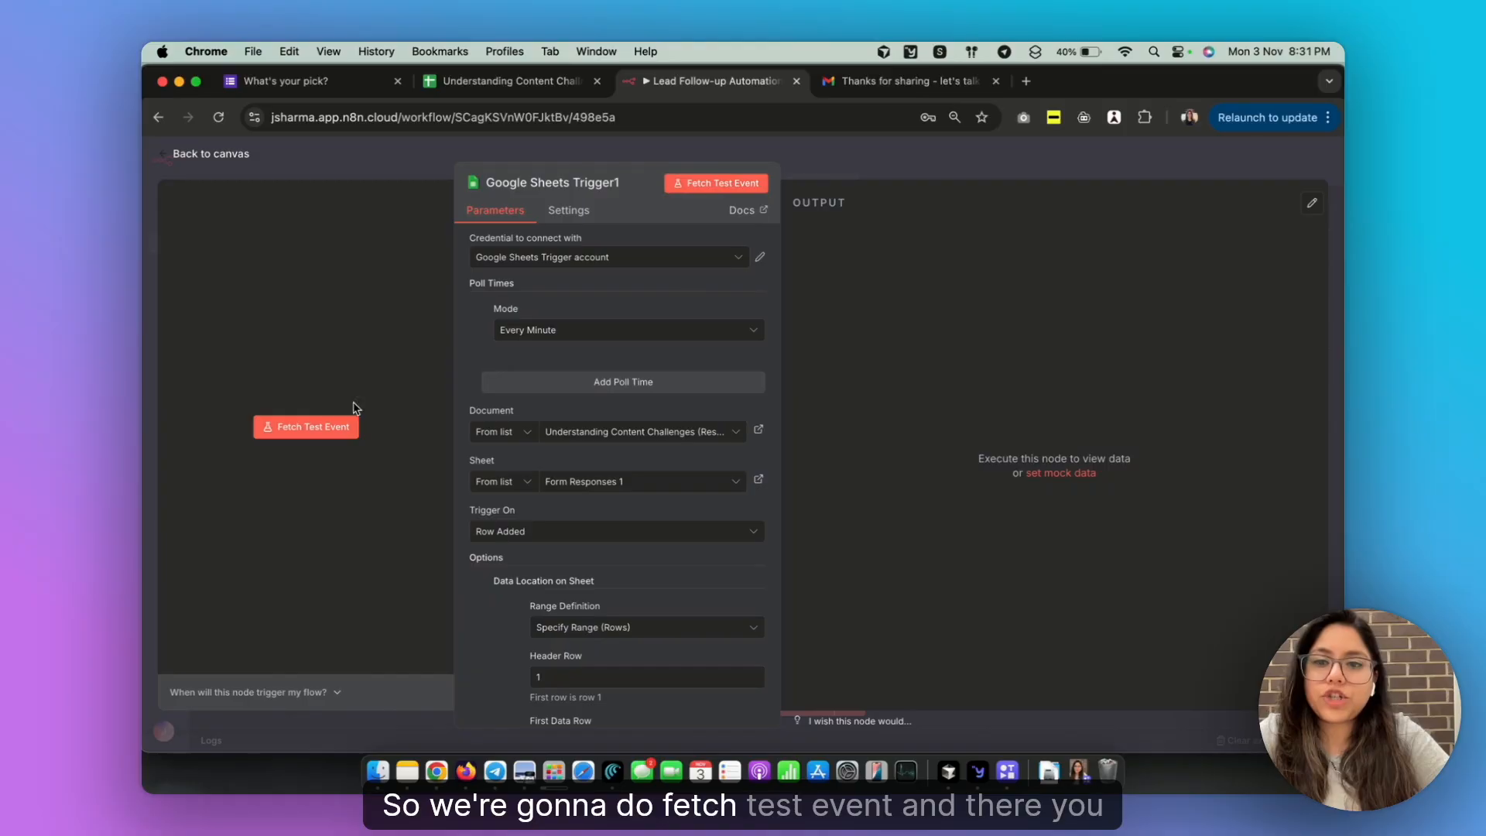
left_click(332, 424)
scroll(1091, 298, "right", 10)
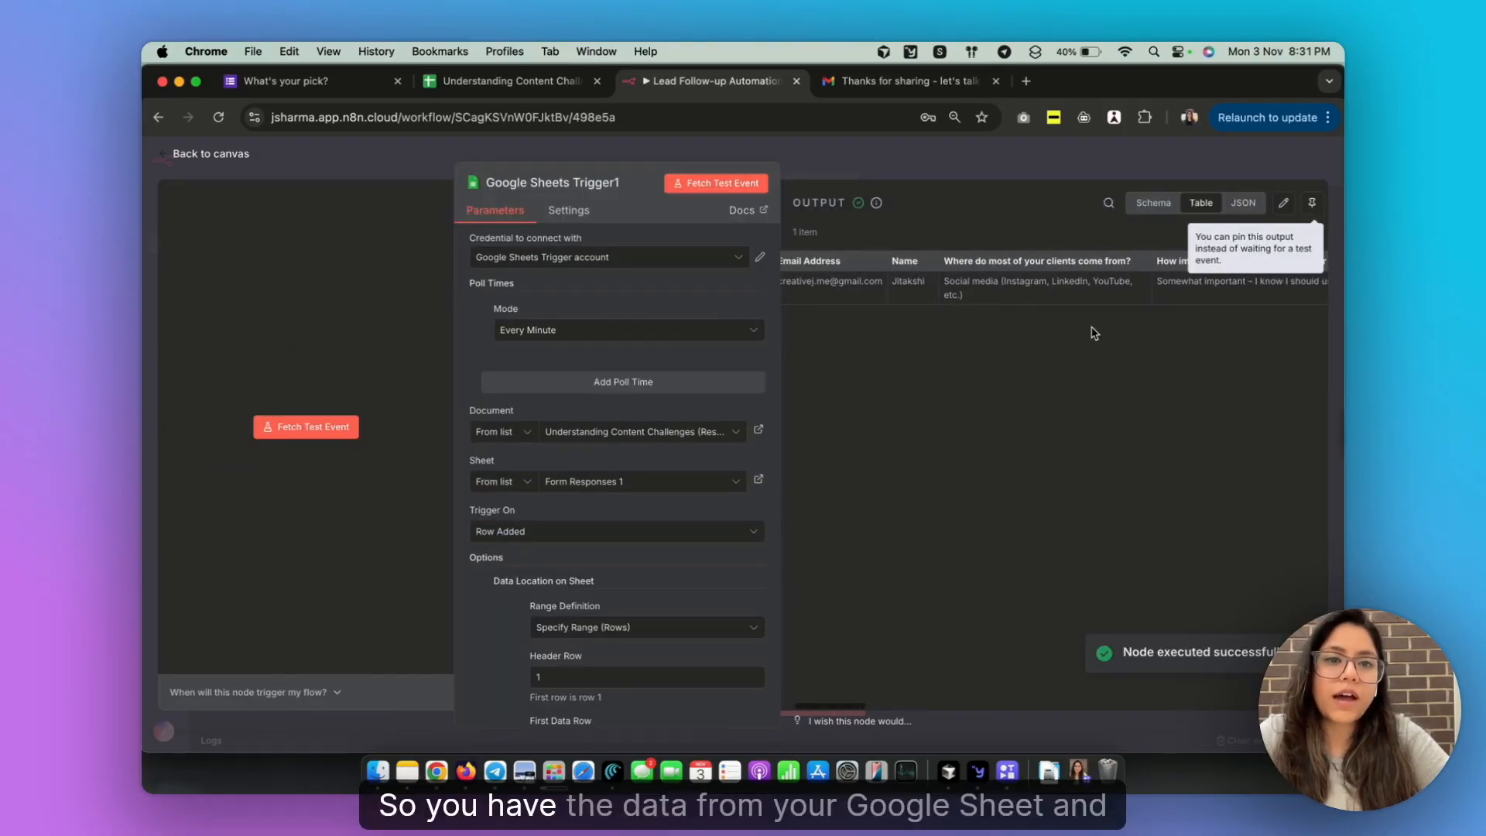
Examine all columns of the fetched form response in the trigger's output table, staying in the workflow editor
scroll(1099, 295, "right", 10)
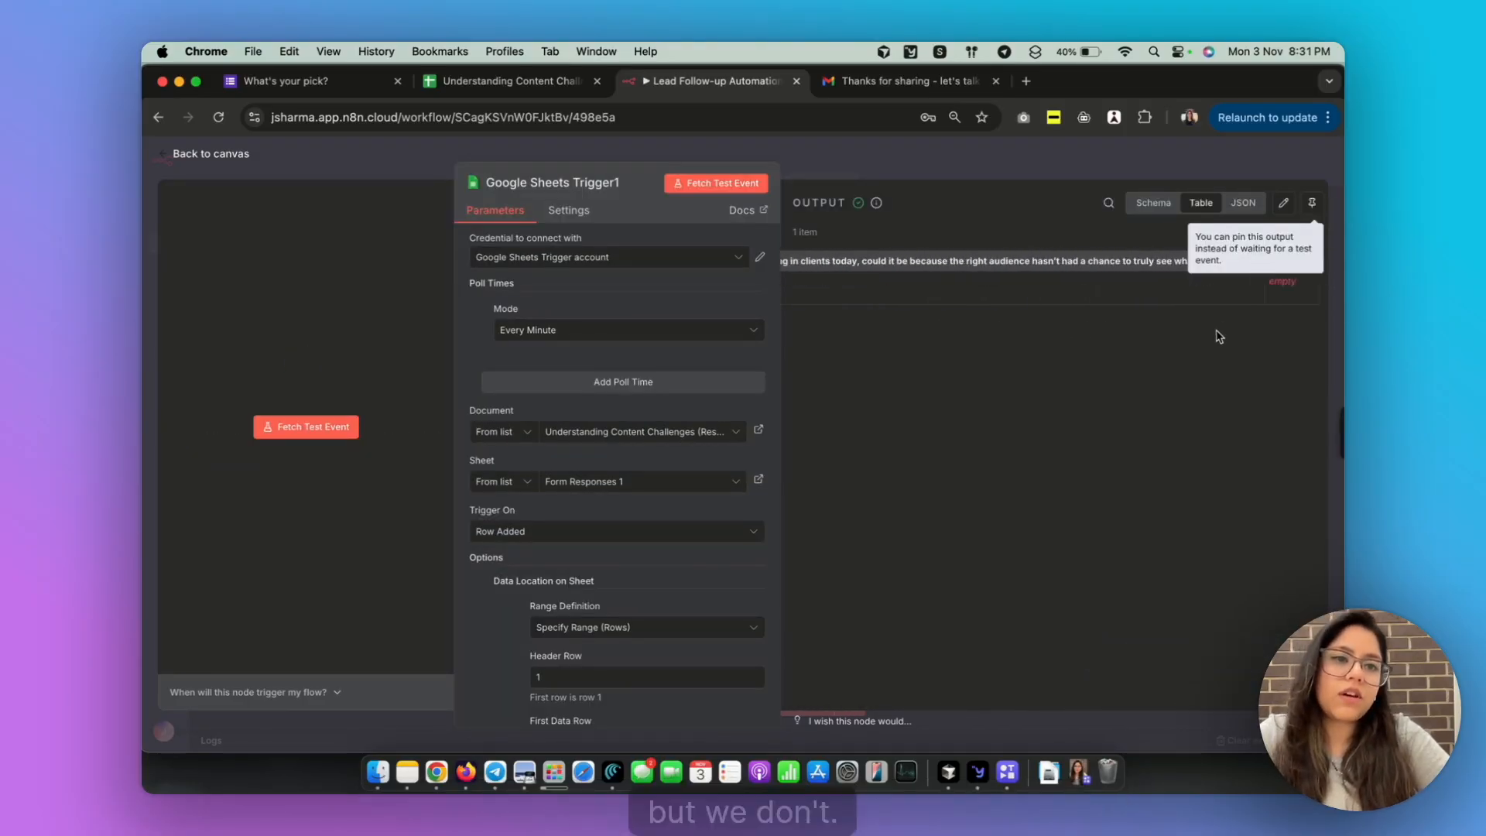
left_click(1311, 203)
left_click(1312, 236)
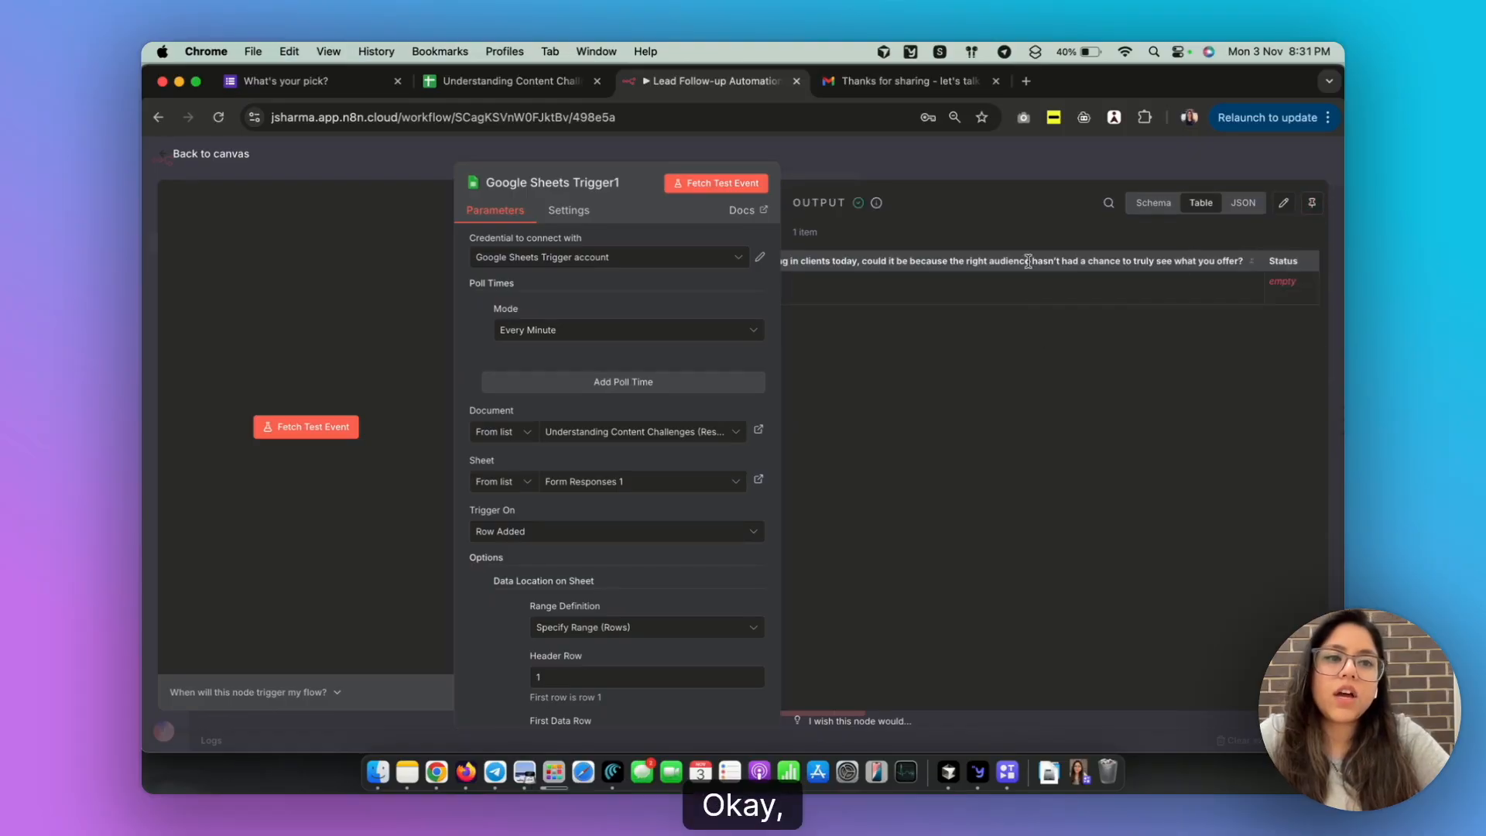
scroll(1029, 291, "left", 15)
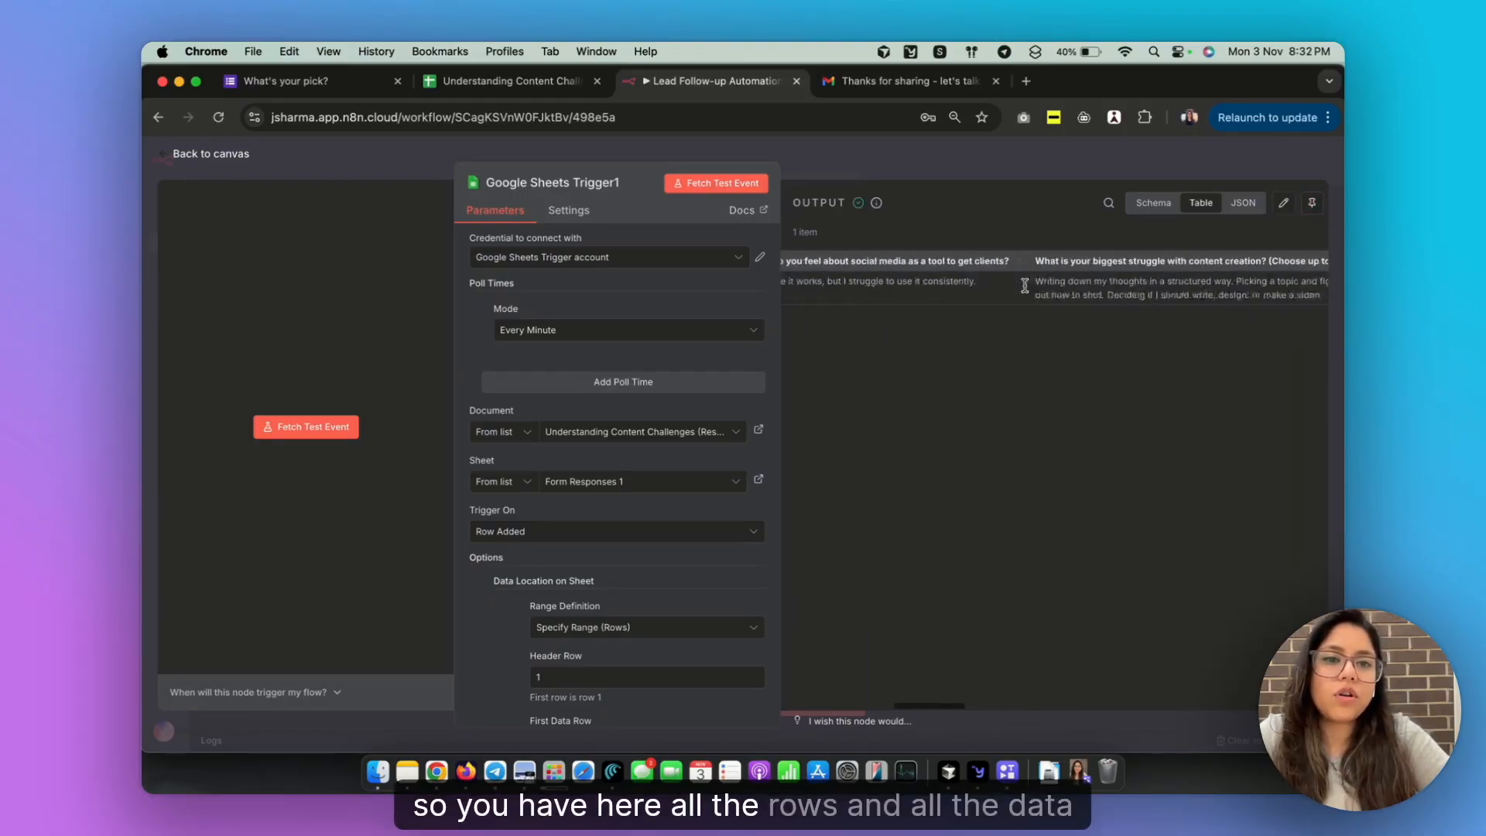
scroll(1026, 291, "left", 5)
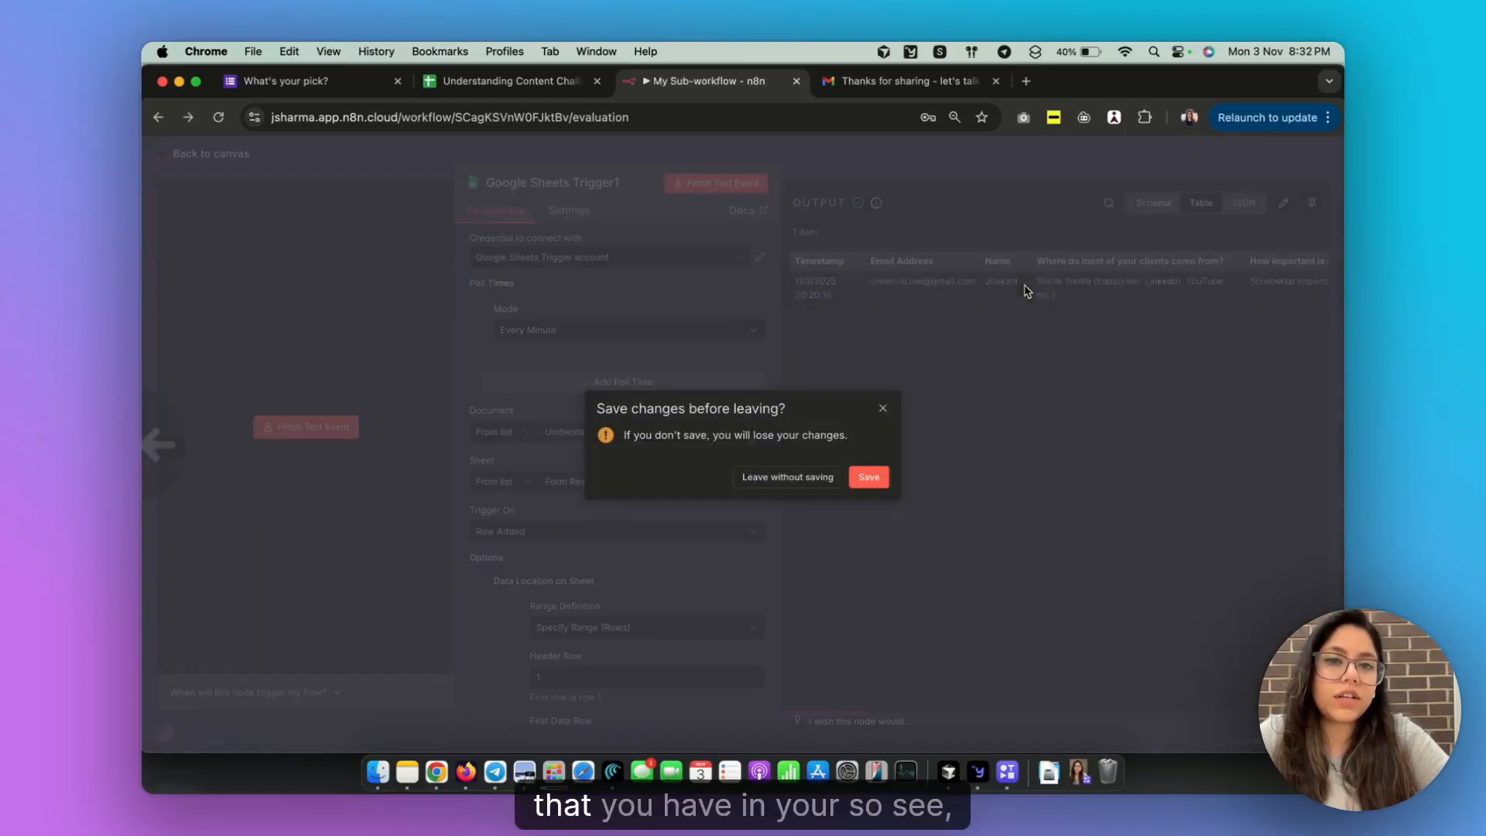
left_click(886, 408)
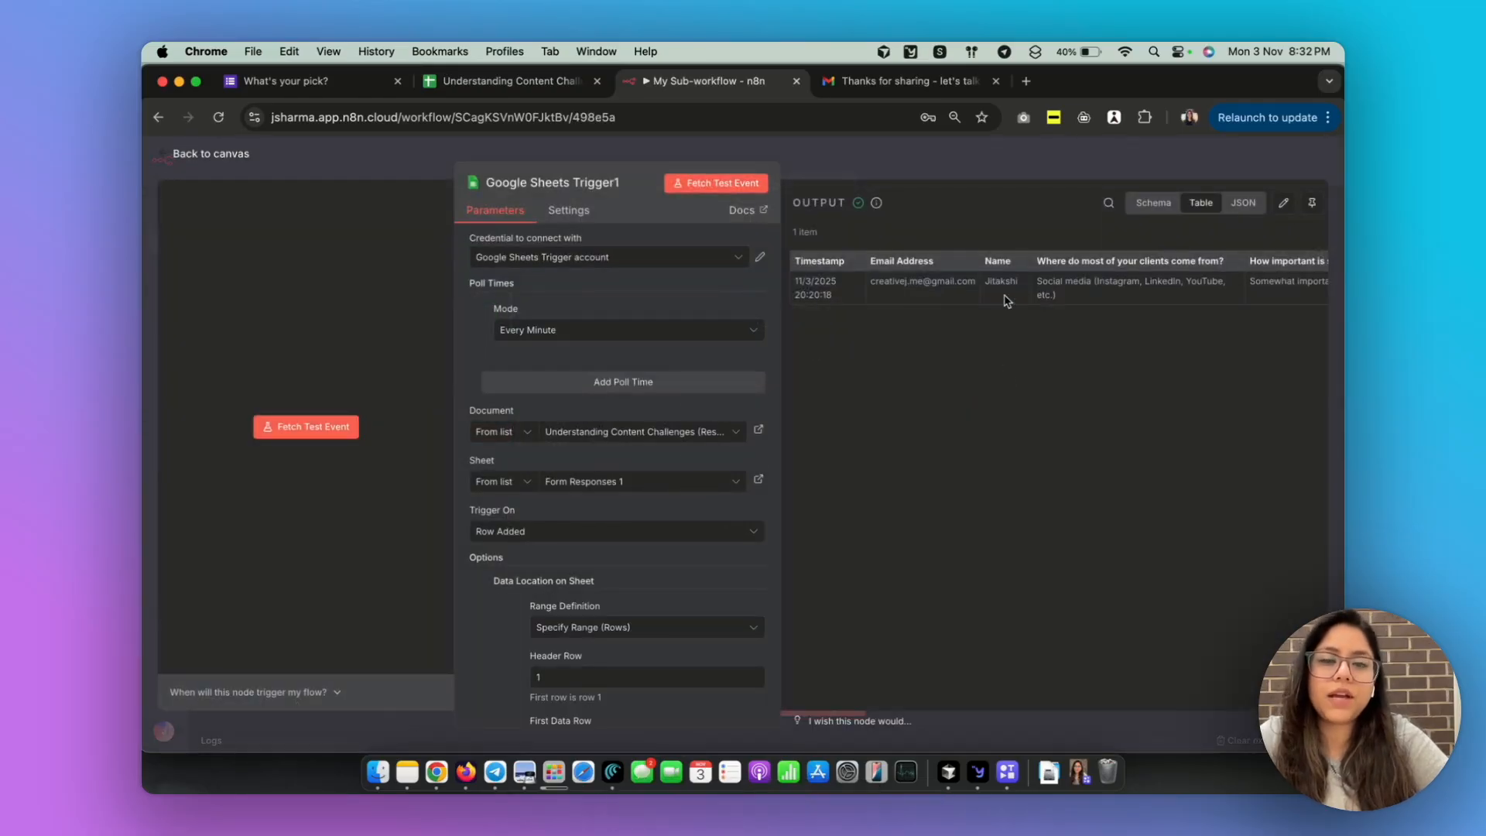
scroll(991, 296, "right", 15)
Review the Google Sheets trigger's node settings and parameters, and return to the workflow canvas
left_click(331, 434)
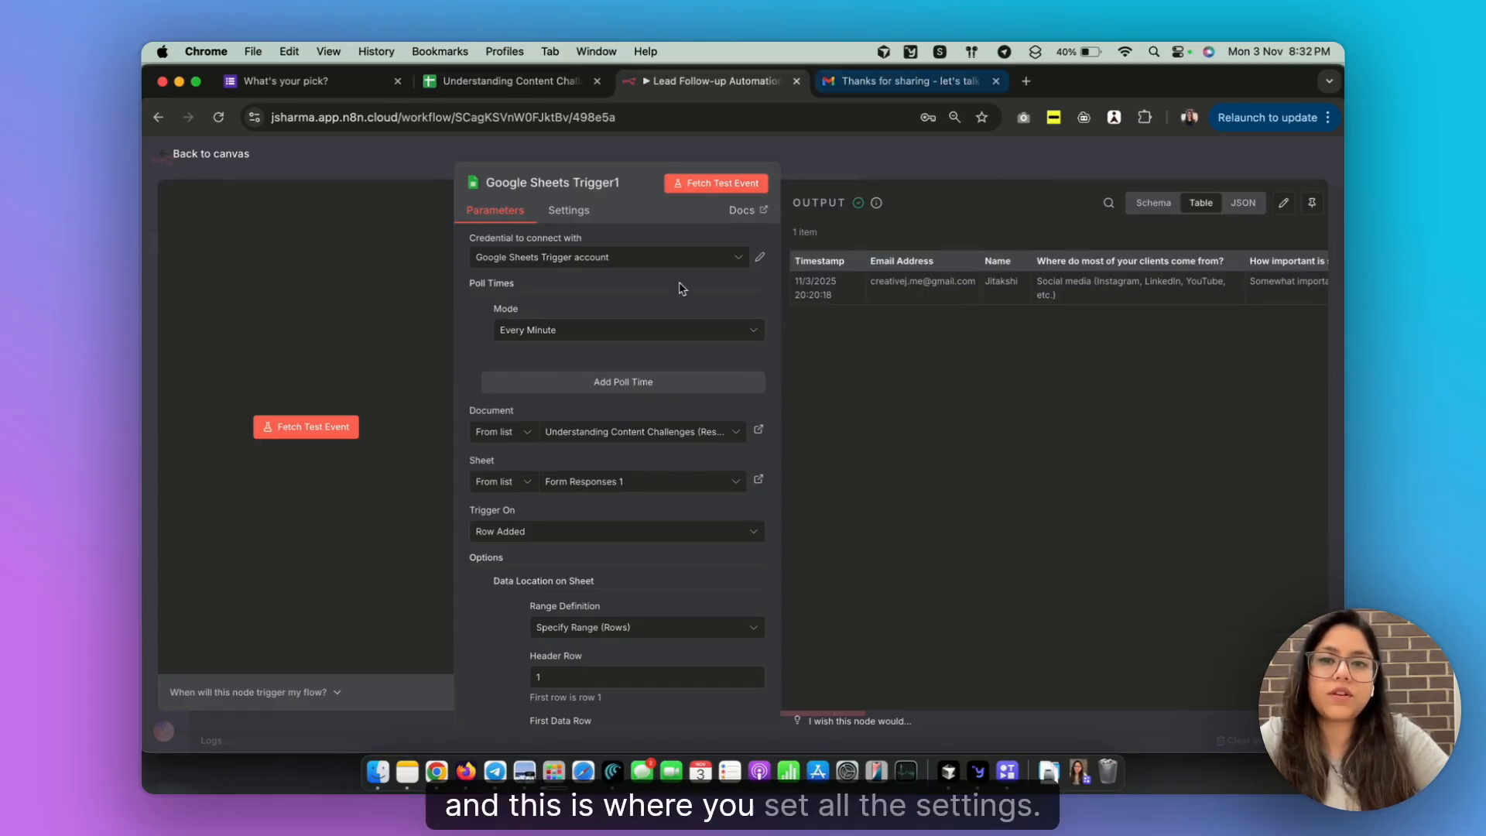
left_click(568, 209)
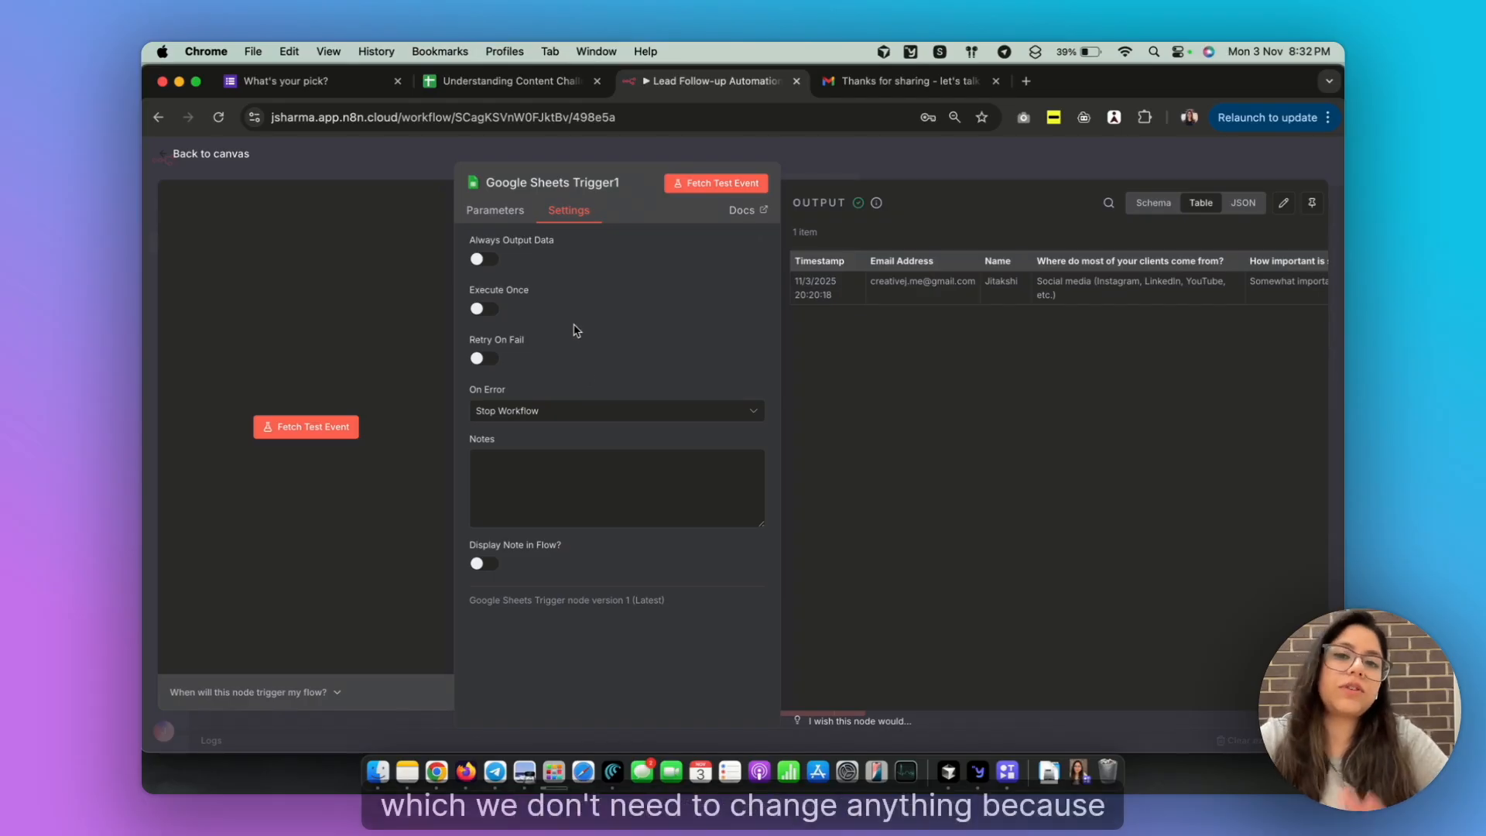
left_click(495, 210)
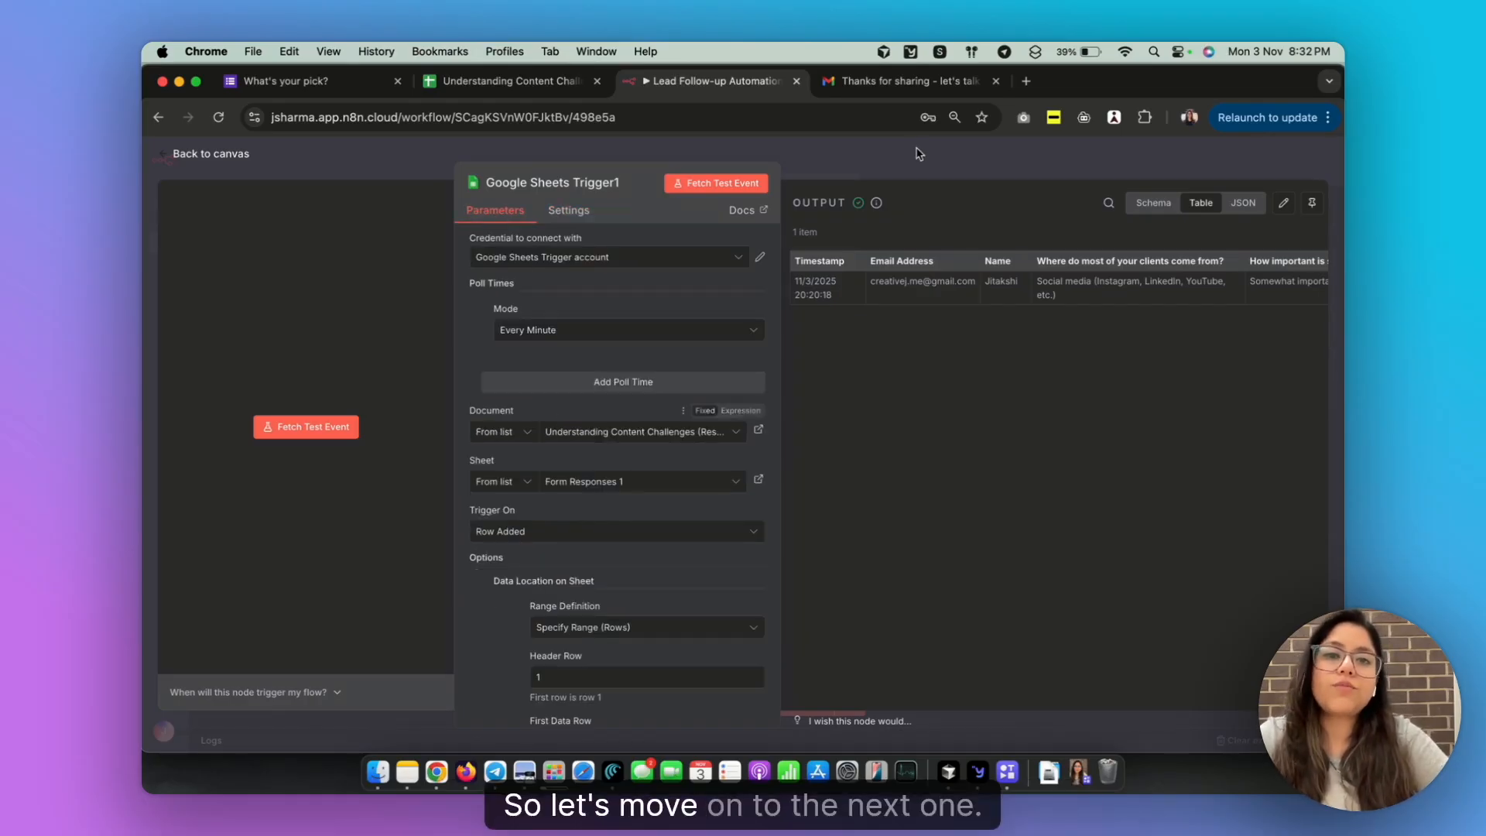
left_click(913, 164)
left_click_drag(538, 432, 491, 463)
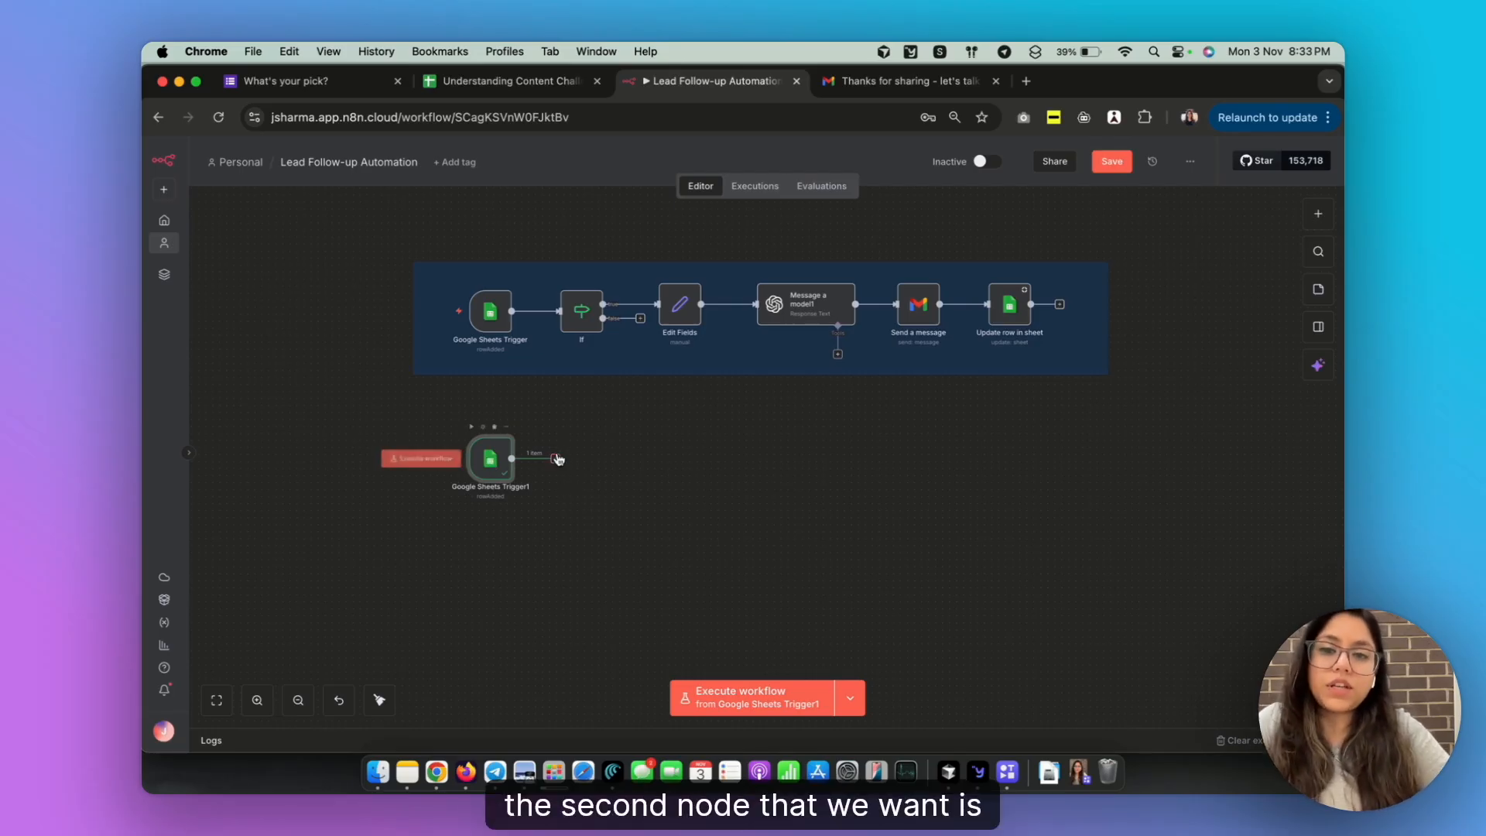
double_click(499, 470)
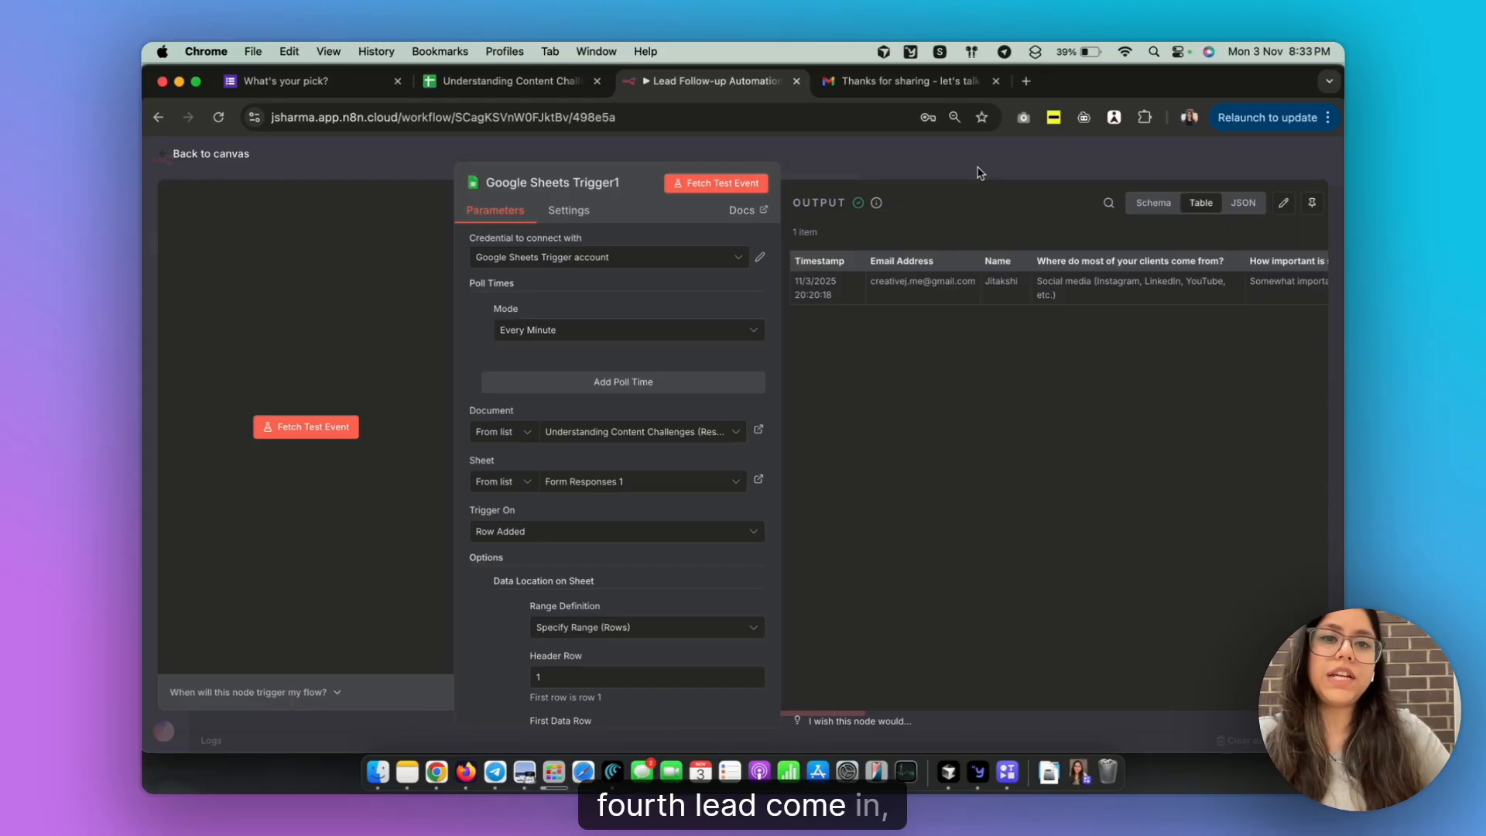
left_click(938, 165)
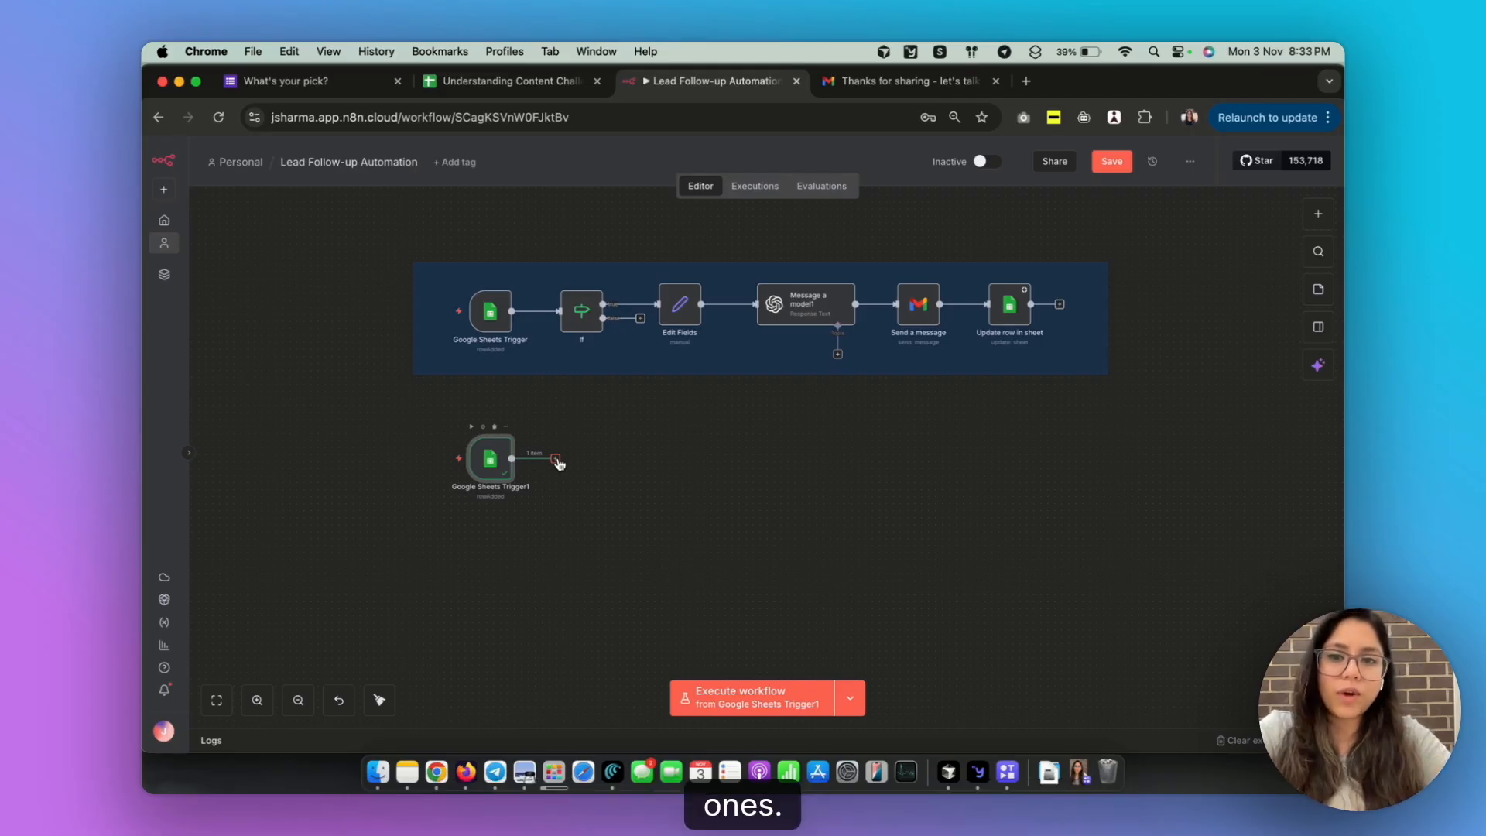
Add an If node connected to the output of Google Sheets Trigger1 and return to the canvas
left_click(556, 459)
type("if")
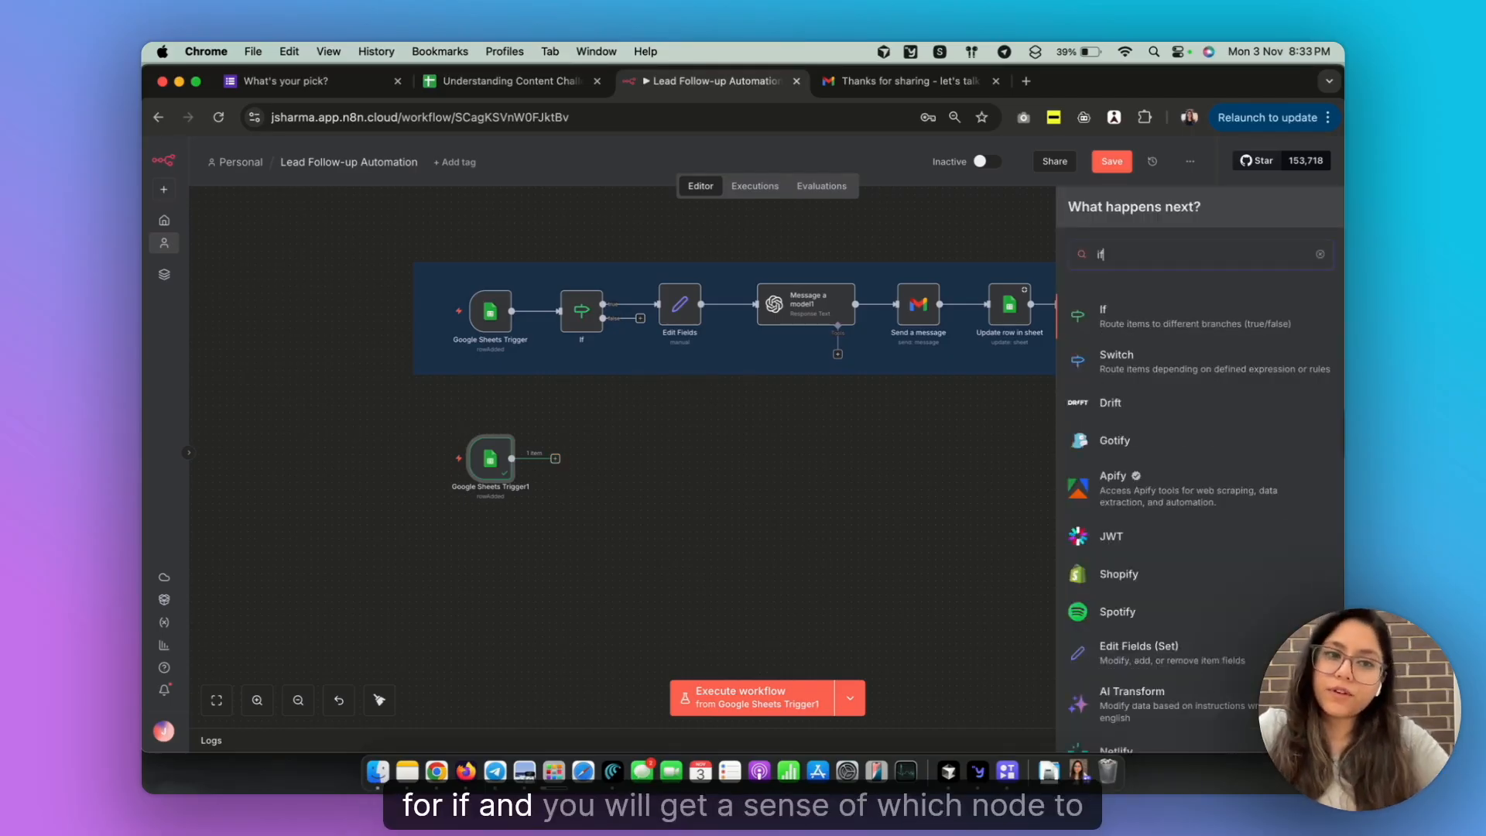
key("Return")
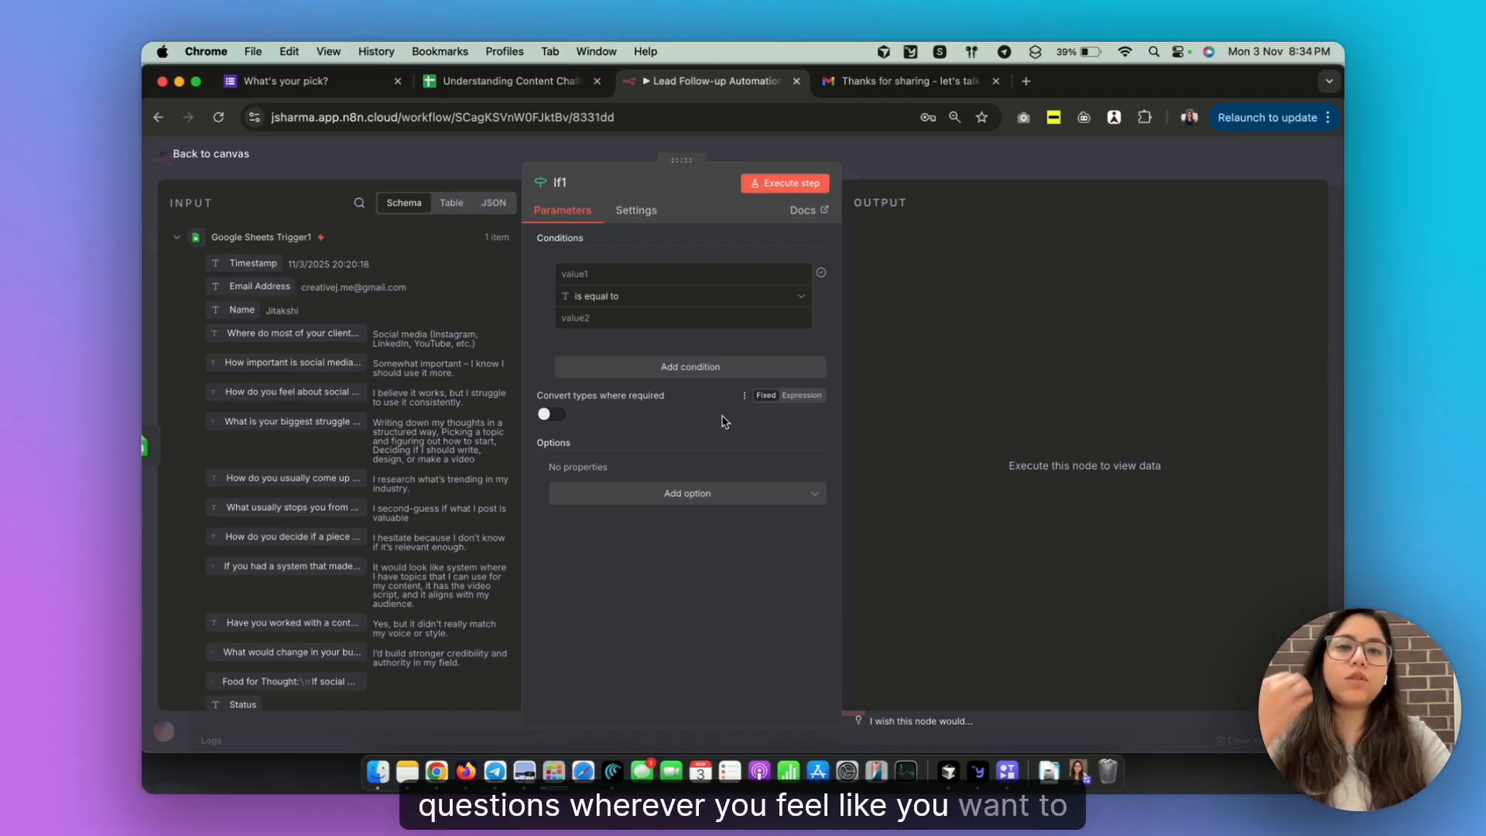
left_click(996, 175)
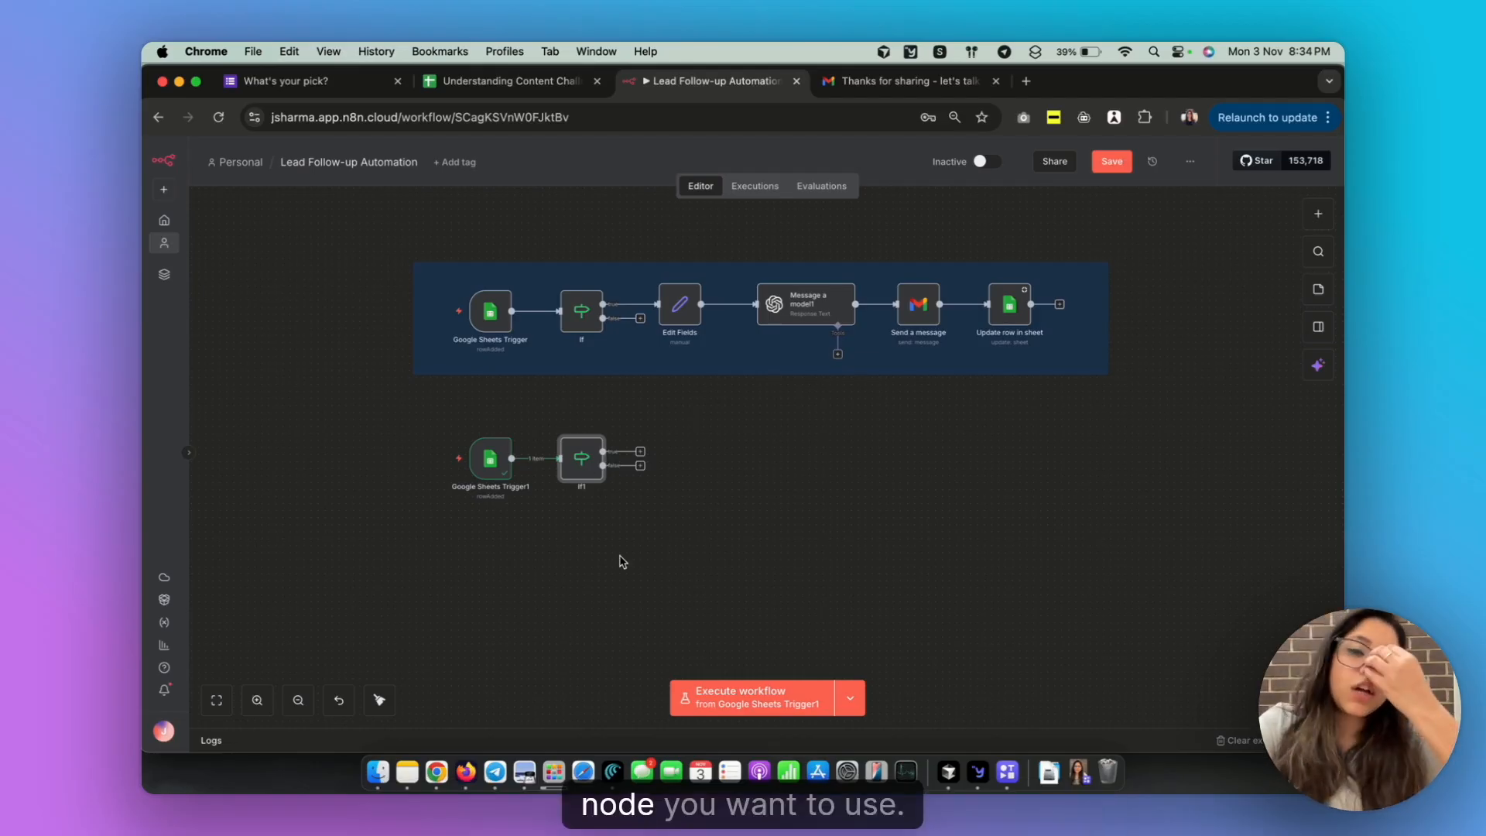
Open the new If node and compare its input data in Schema, Table and JSON formats, ending on Schema
double_click(582, 463)
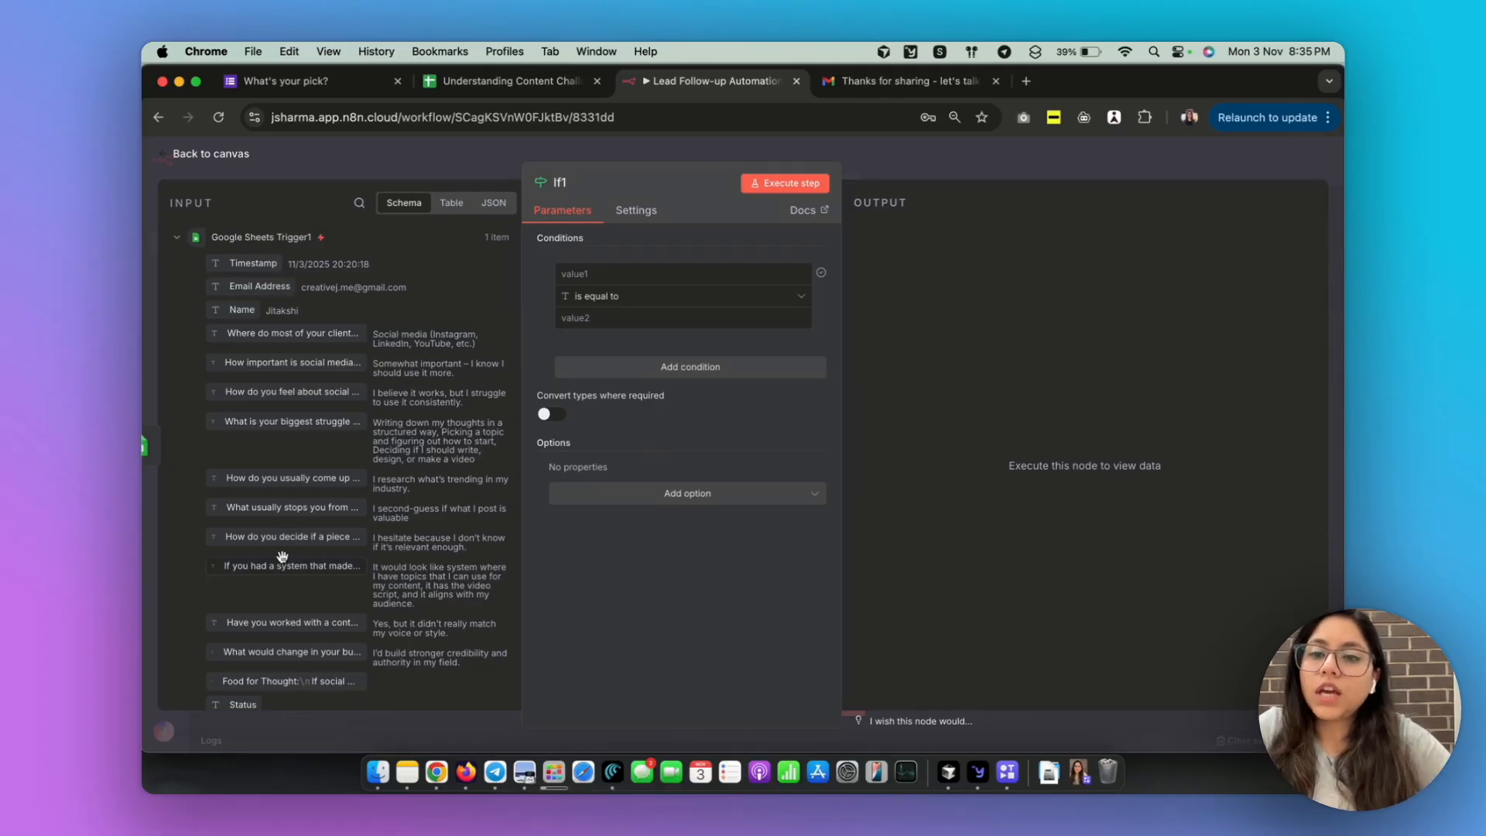
scroll(283, 556, "down", 2)
scroll(282, 556, "up", 2)
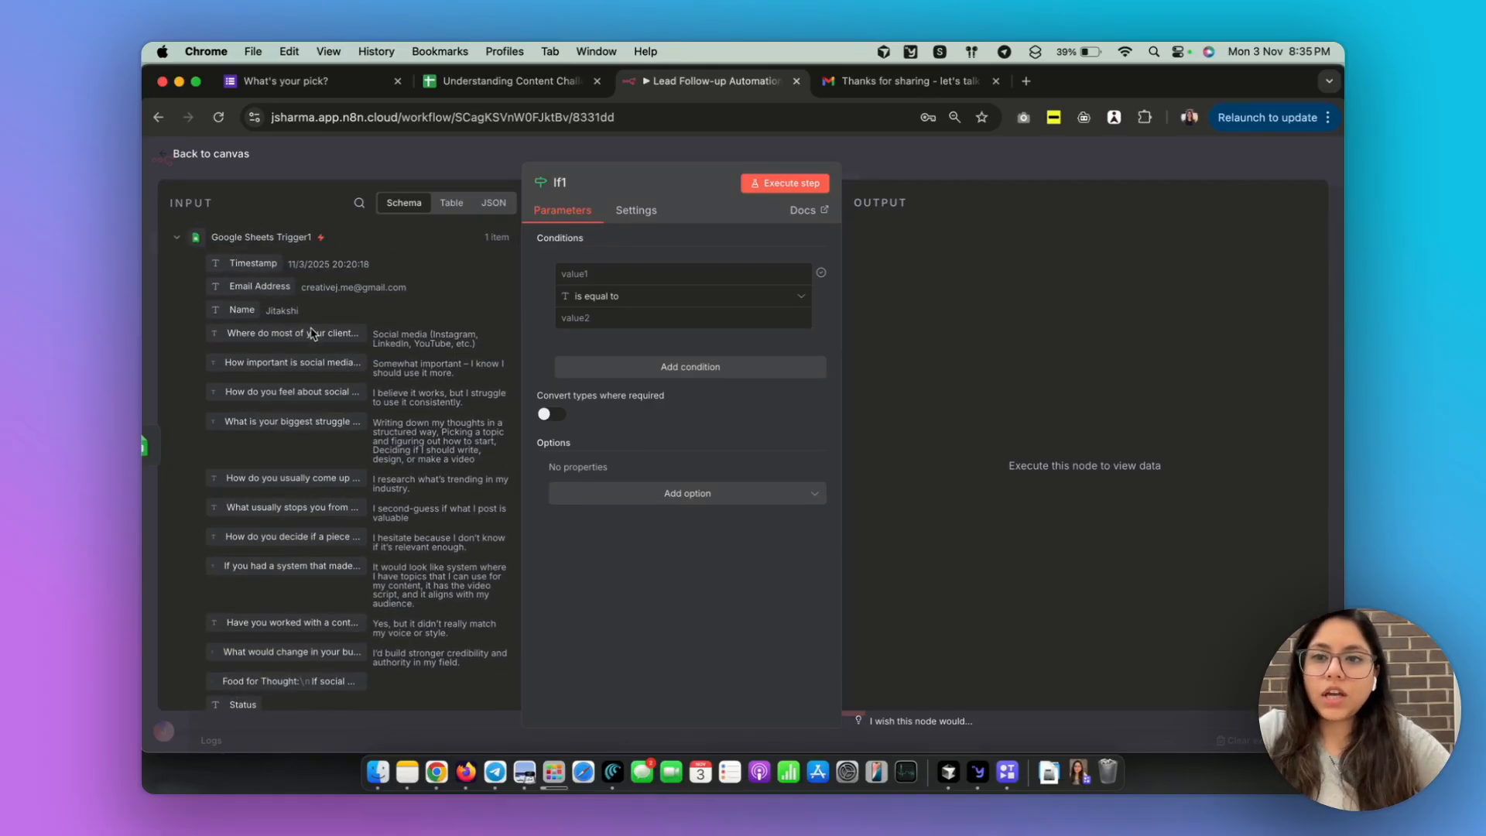
left_click(453, 203)
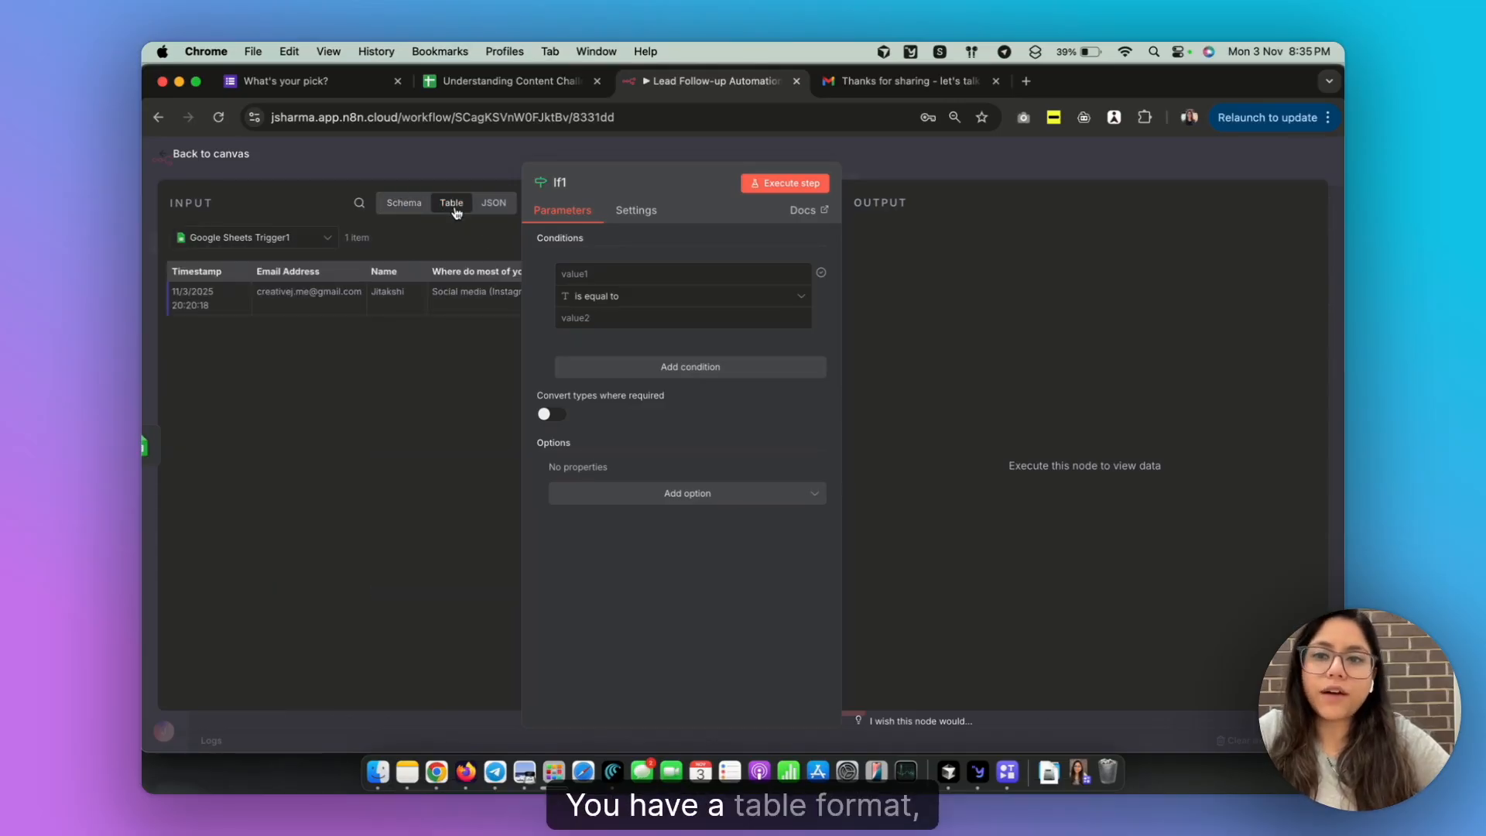
left_click(493, 203)
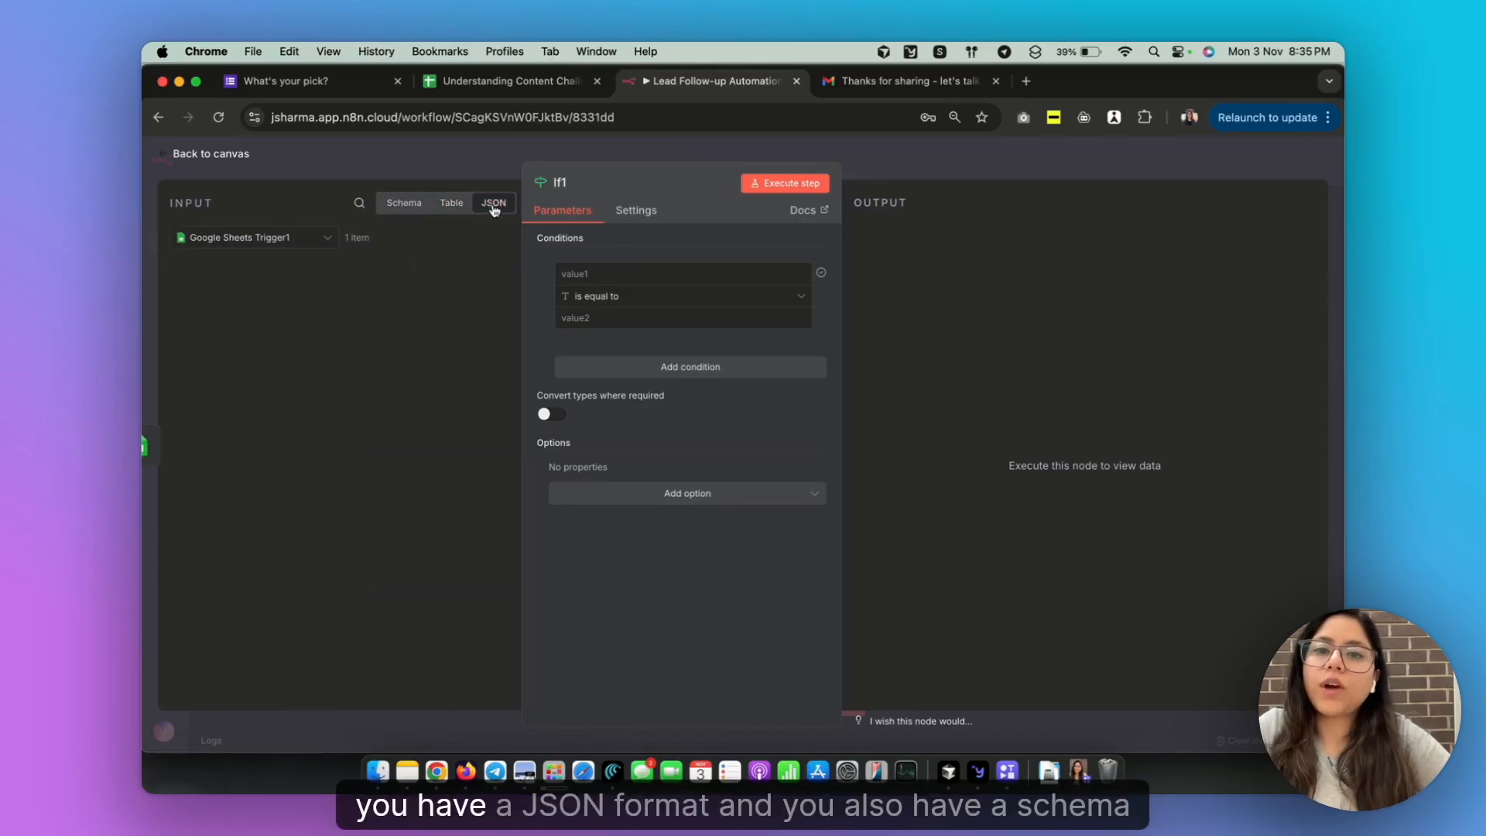
left_click(385, 210)
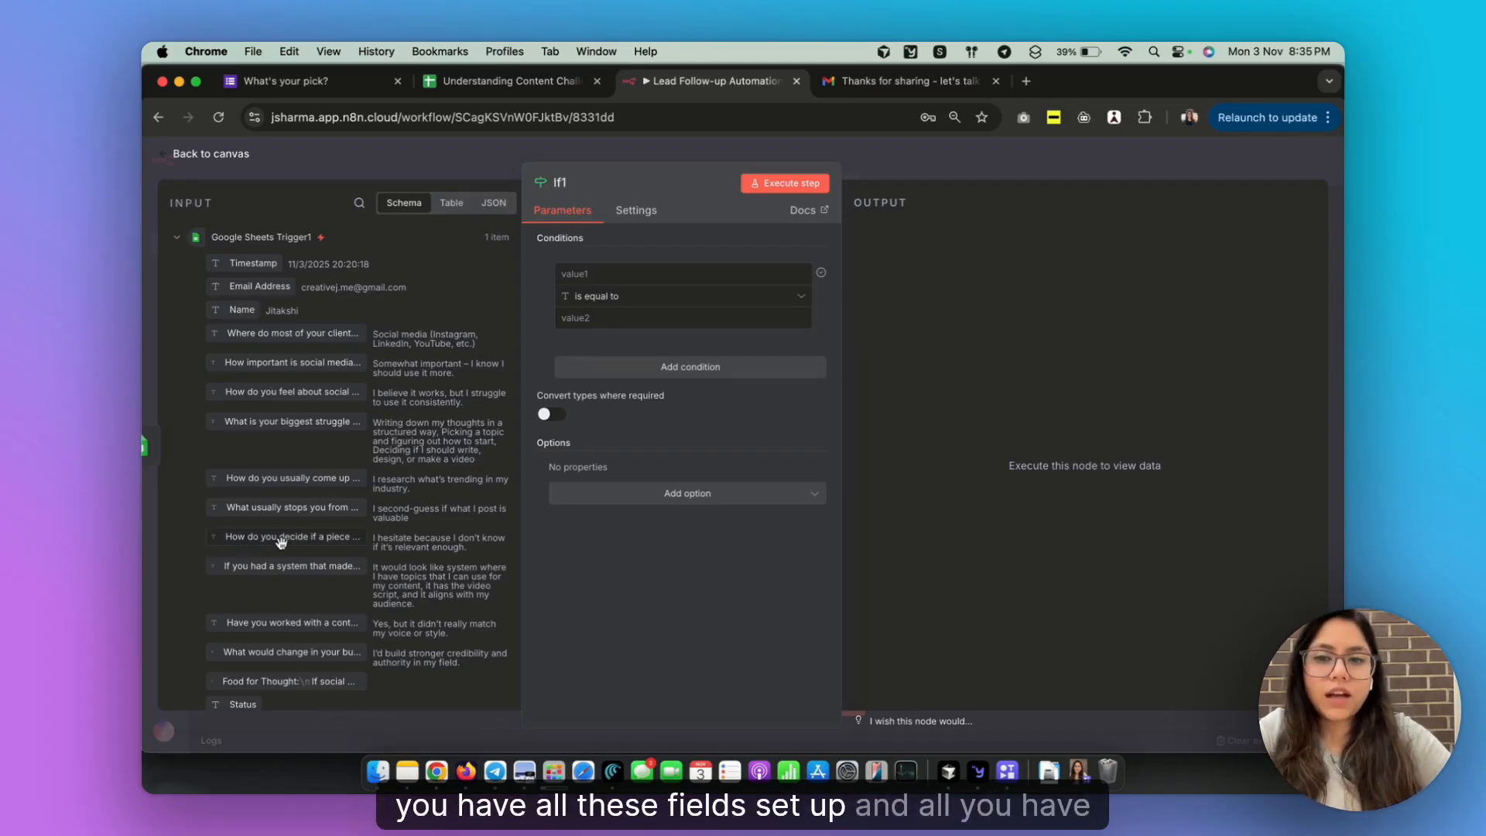
Set the first If condition to compare the text Name with the Name field from the trigger's input data
mouse_move(290, 333)
left_mouse_down()
mouse_move(503, 333)
mouse_move(314, 333)
left_mouse_up()
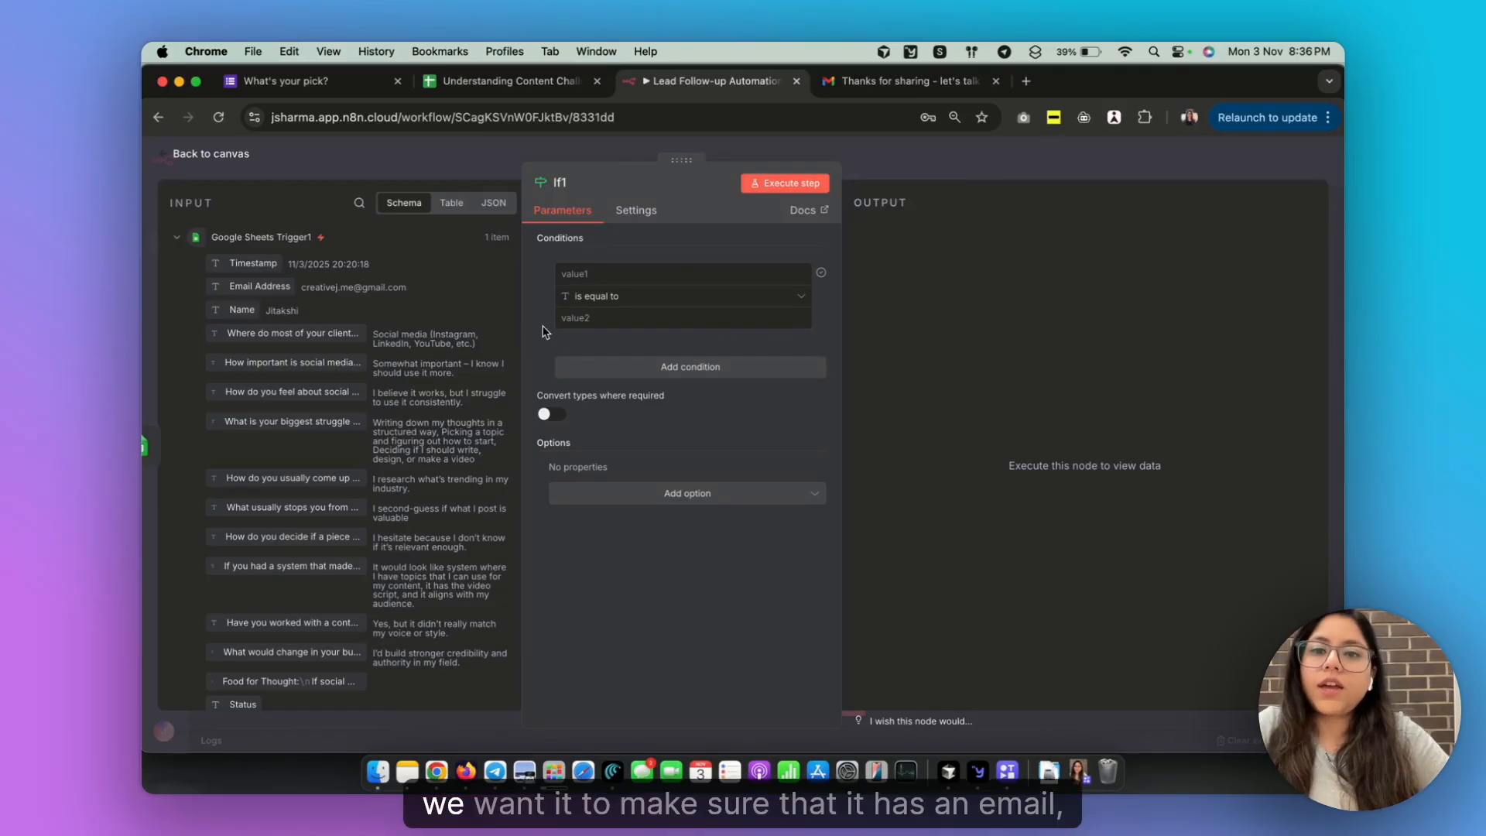
left_click(632, 278)
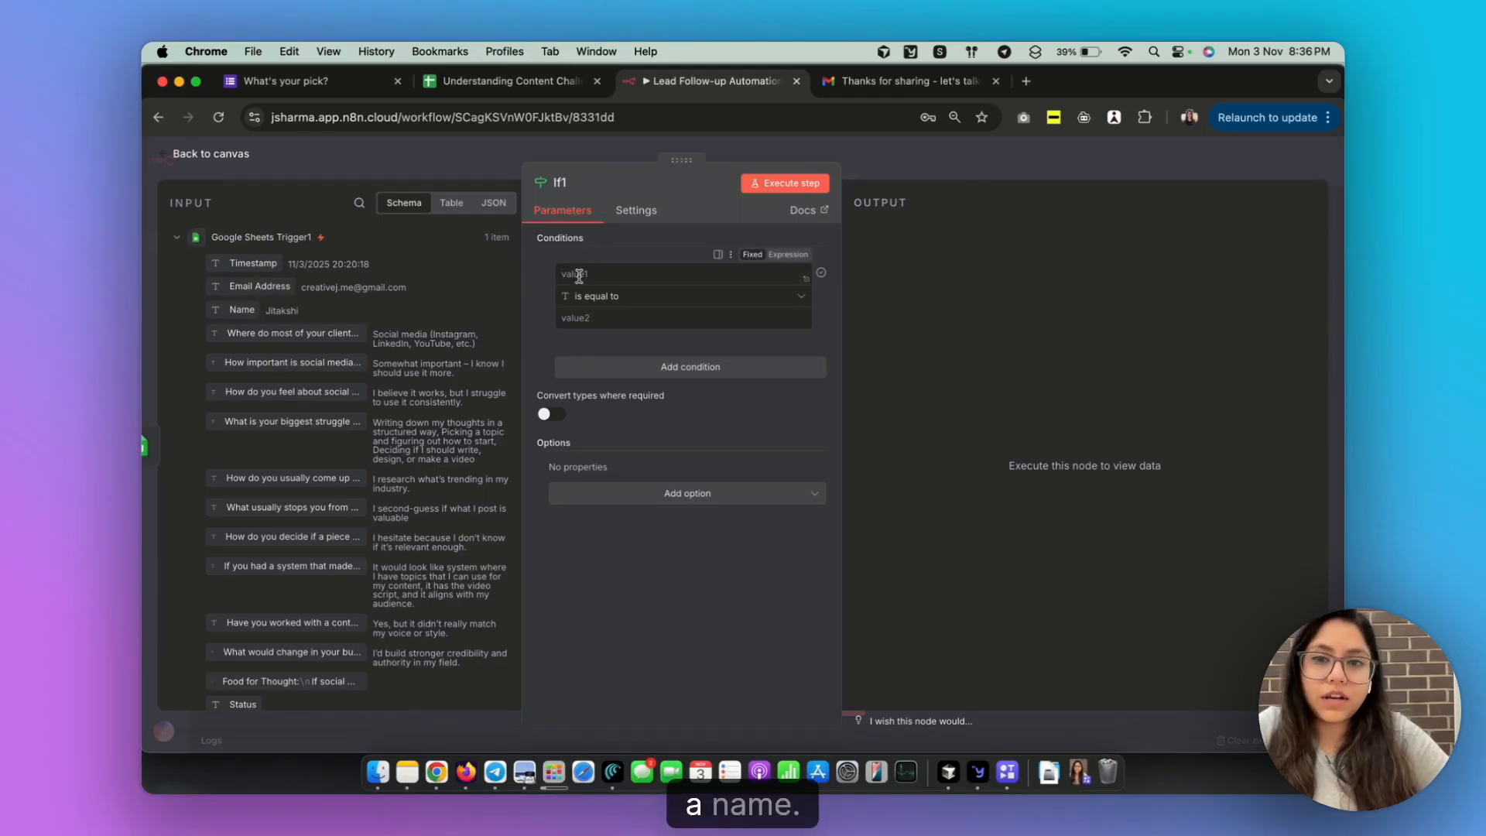
type("Name")
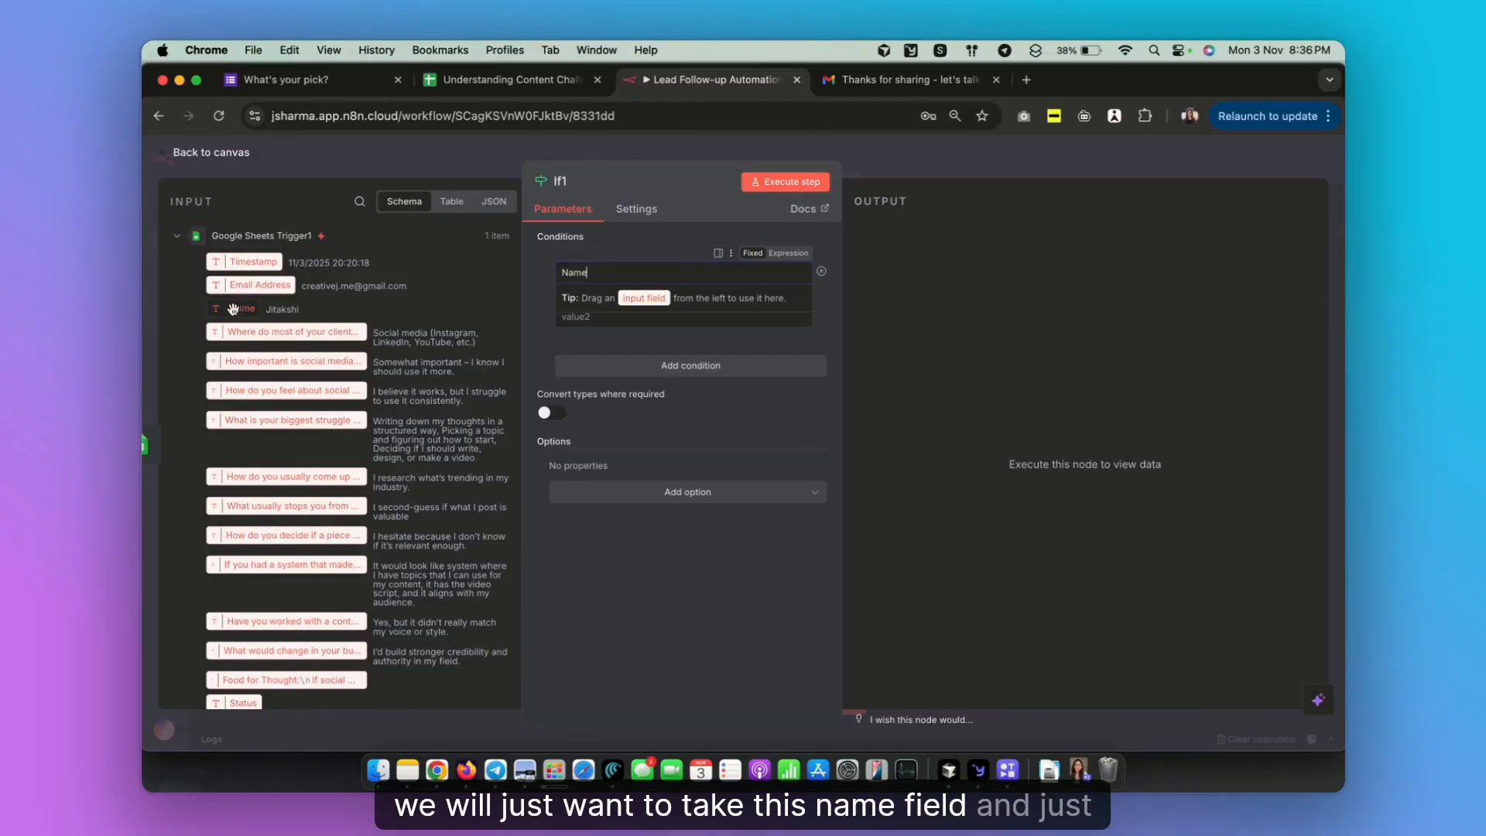
left_click_drag(216, 308, 615, 319)
left_click(541, 342)
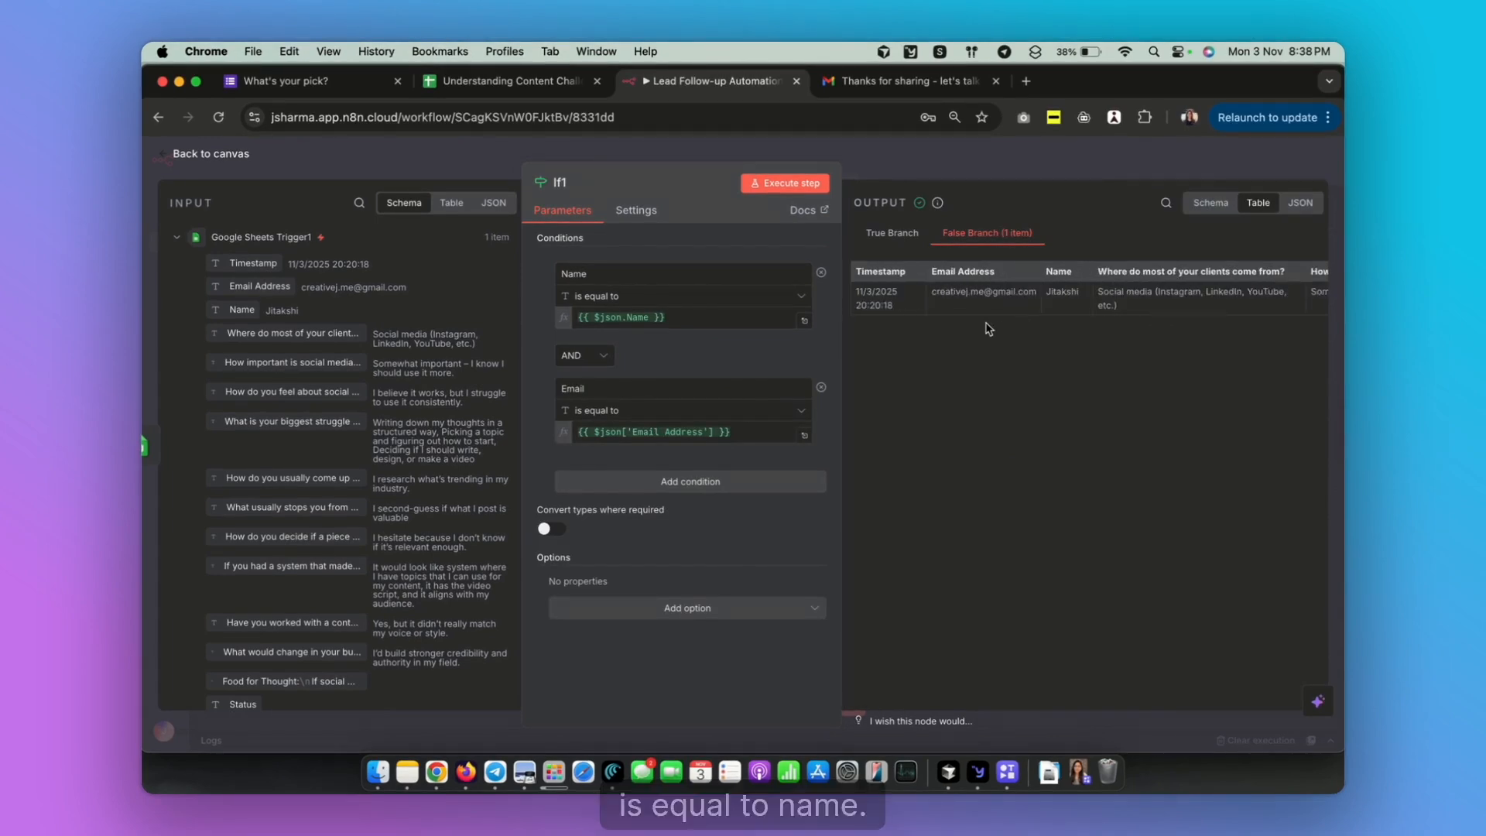
Change the operators of the Name and Email conditions to exists, then execute the If node and view its True Branch output
left_click(637, 297)
left_click(844, 339)
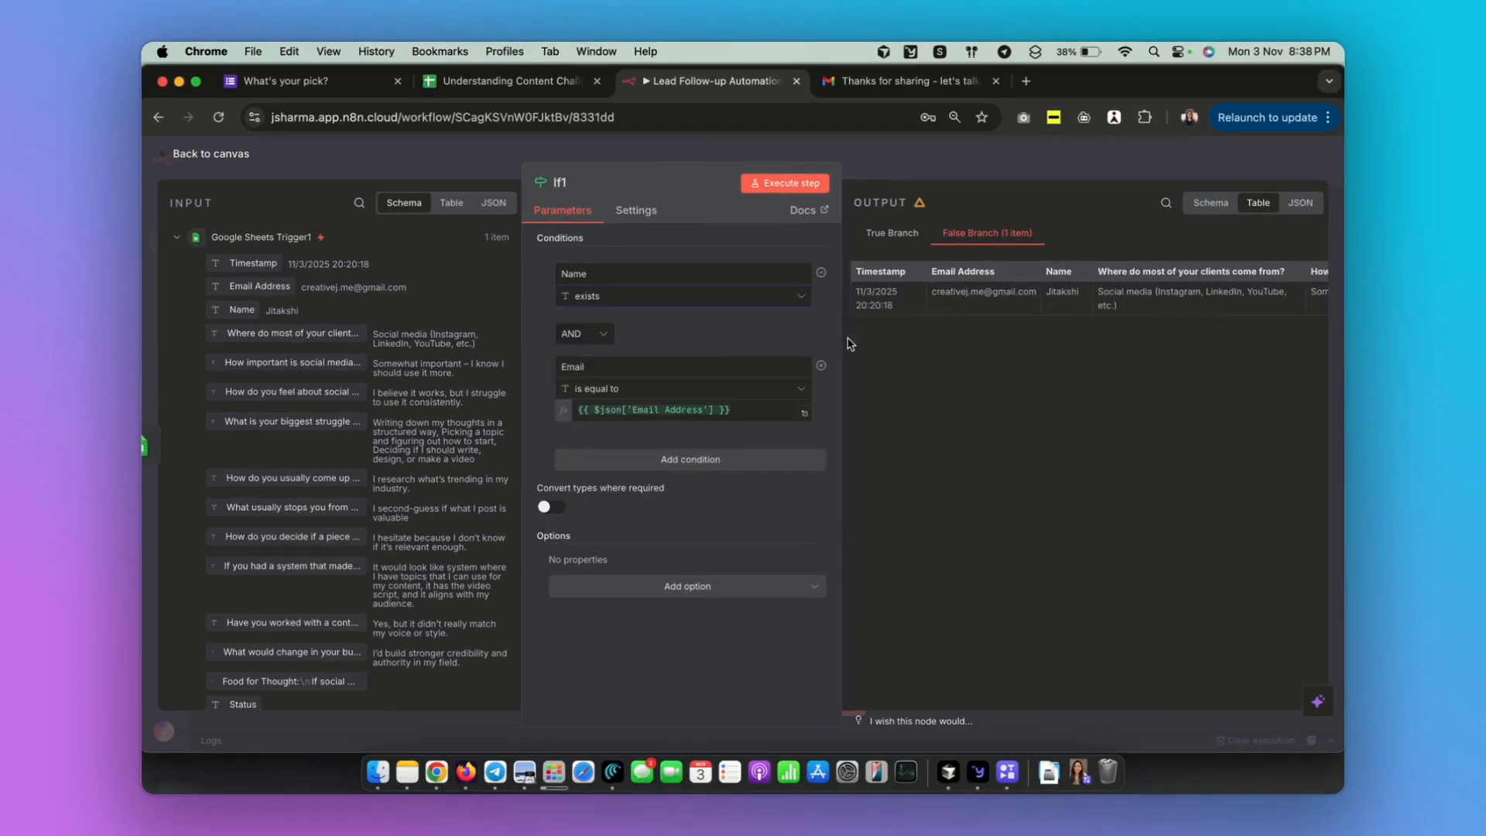
left_click(639, 389)
mouse_move(647, 425)
left_click(866, 402)
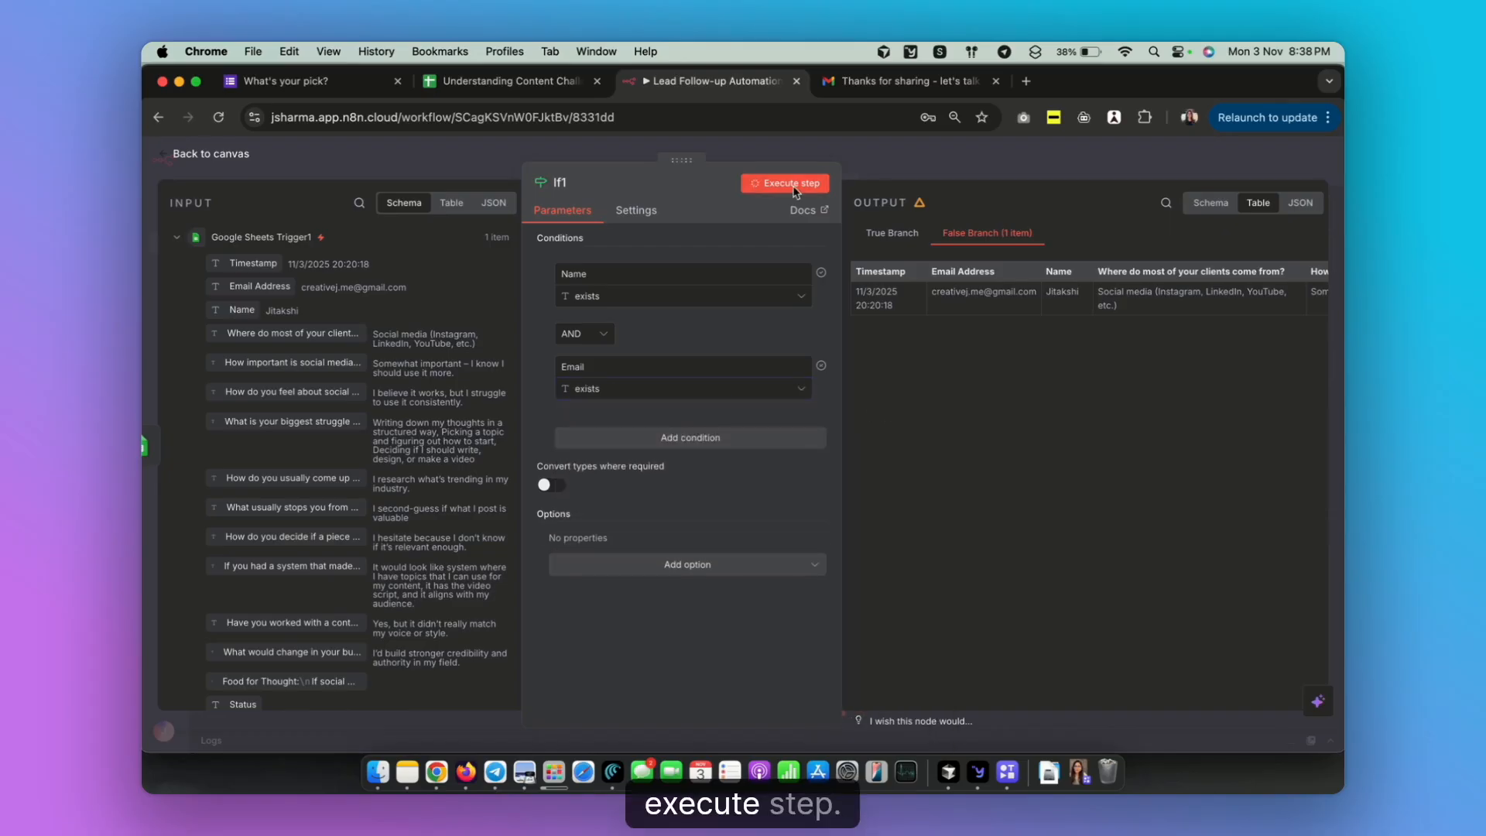
left_click(794, 187)
left_click(908, 233)
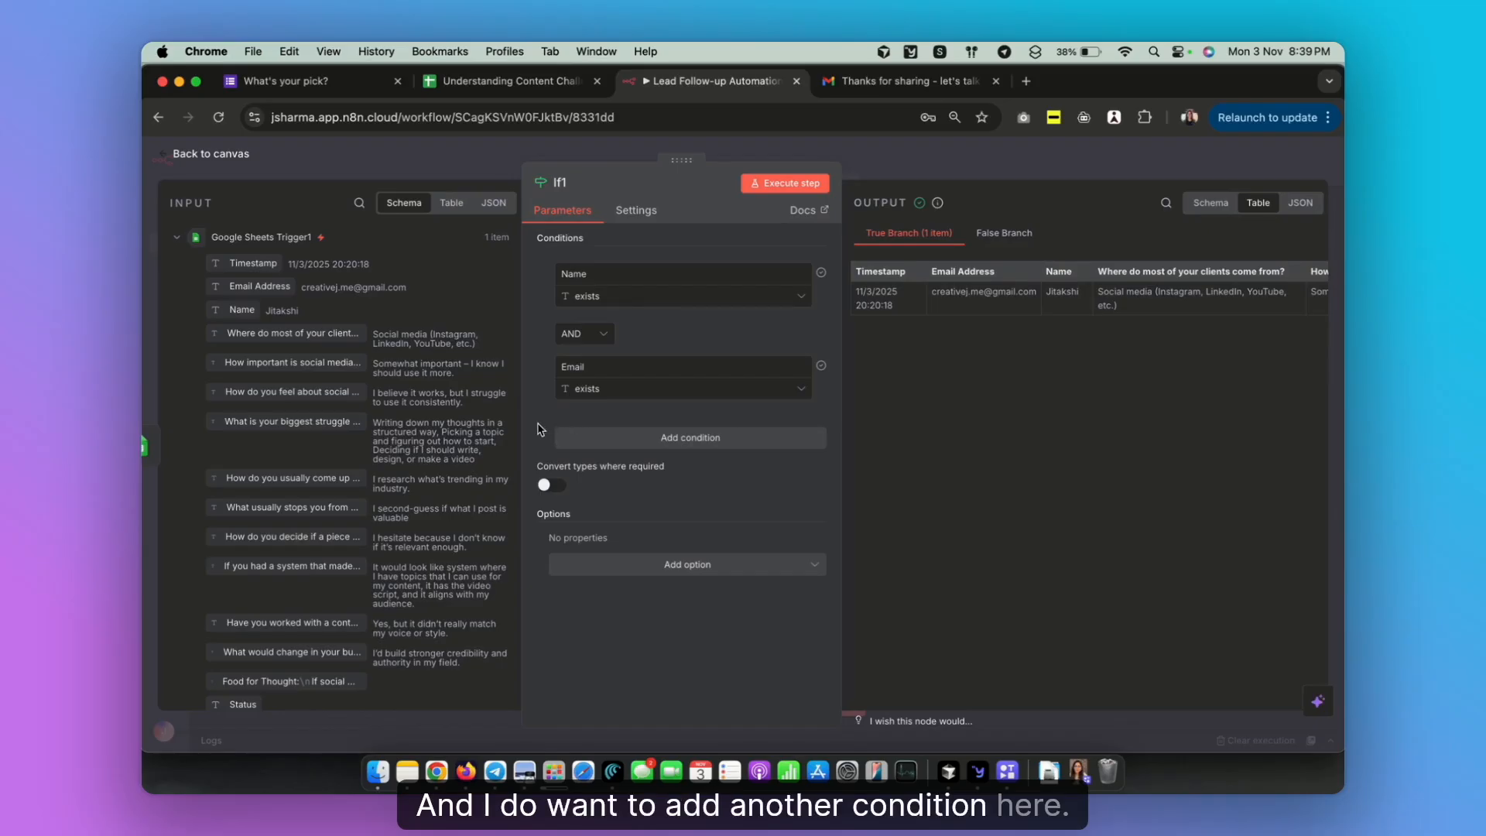
Add a third AND condition that the trigger's Status field is empty, and execute the If node again
left_click(631, 440)
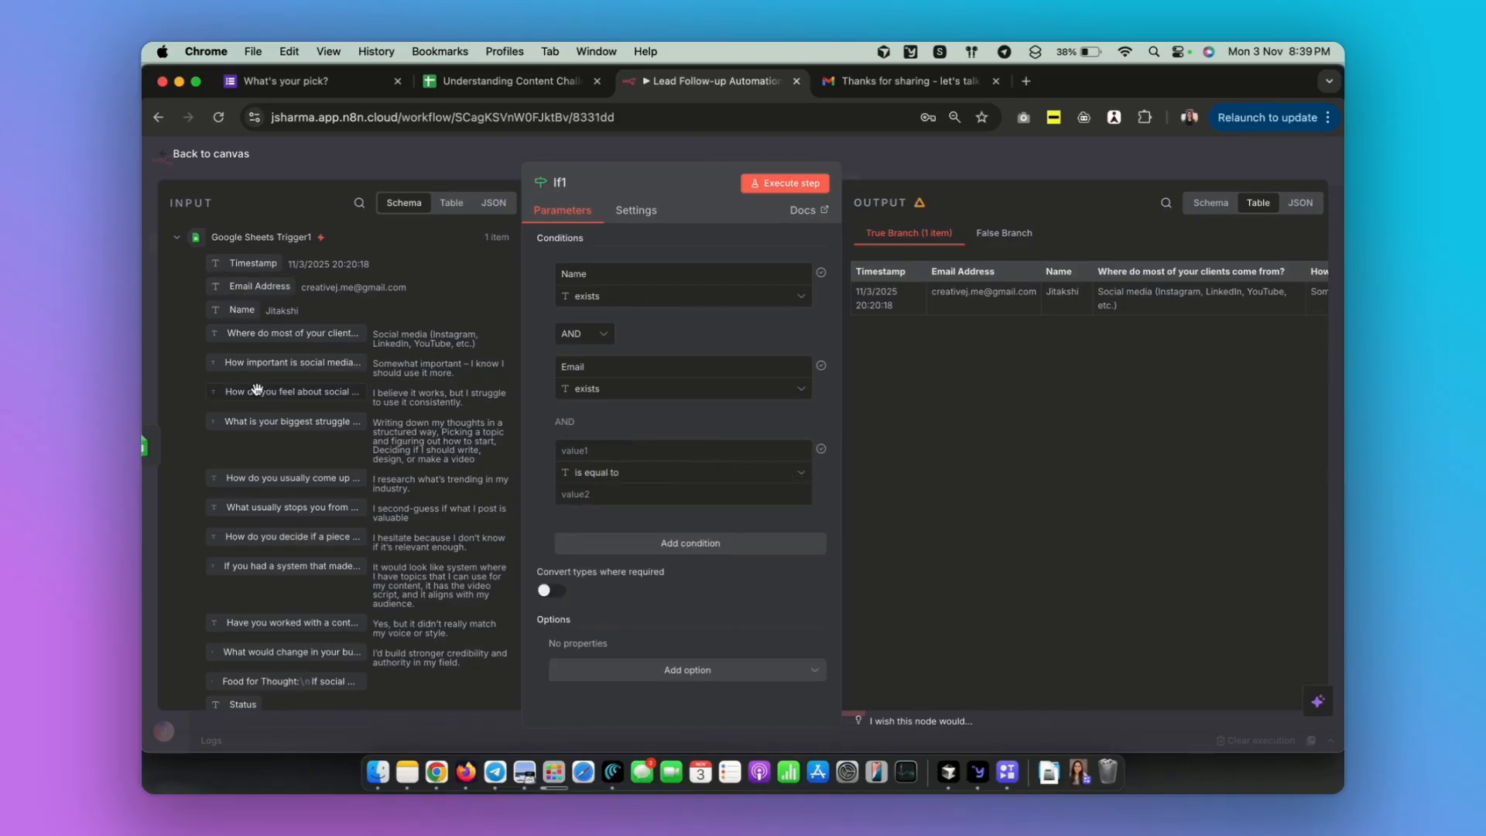
scroll(257, 388, "down", 2)
left_click_drag(243, 631, 611, 451)
left_click(623, 474)
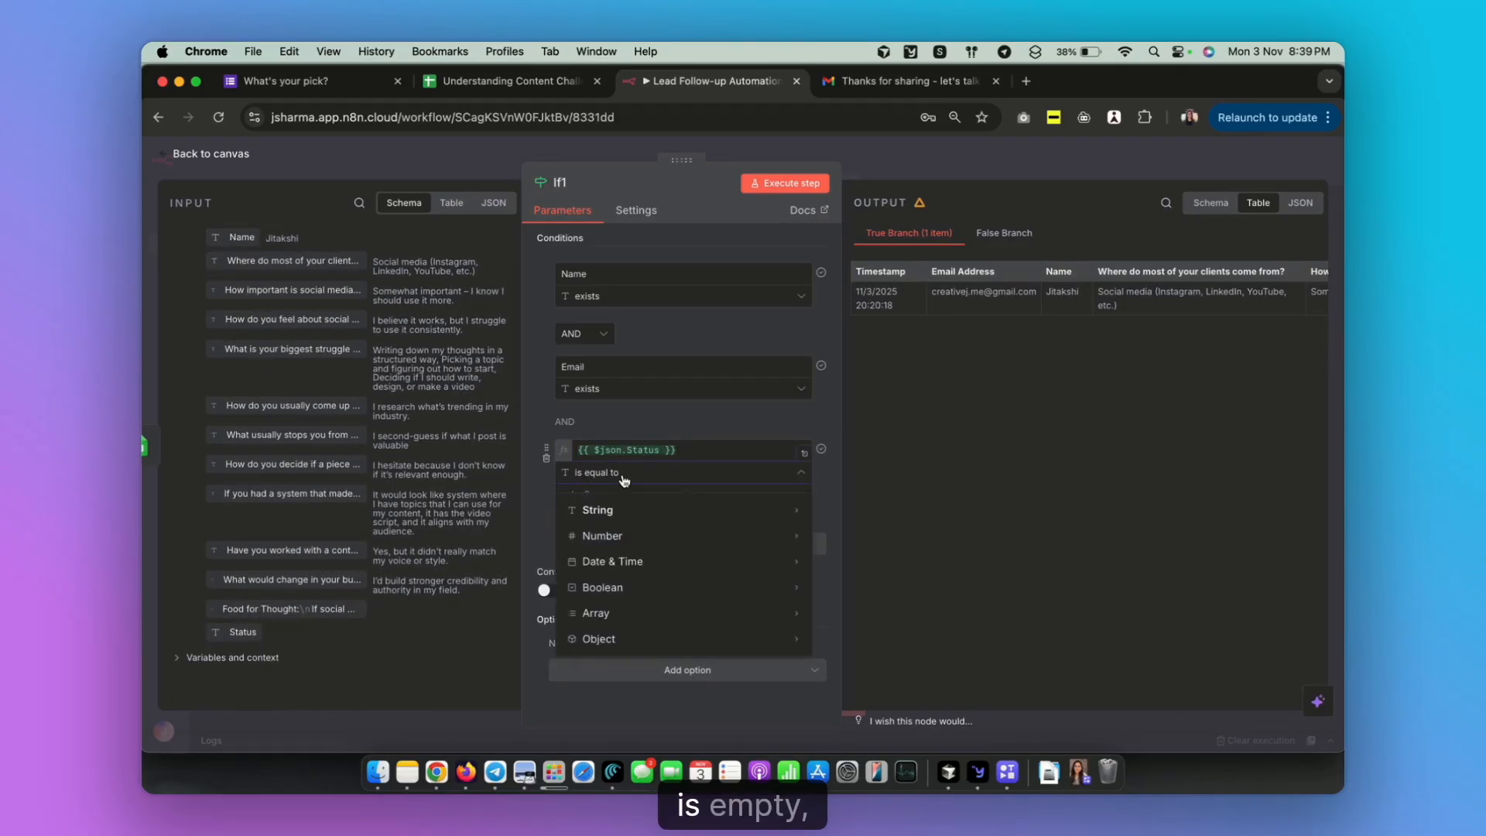
mouse_move(640, 510)
left_click(913, 228)
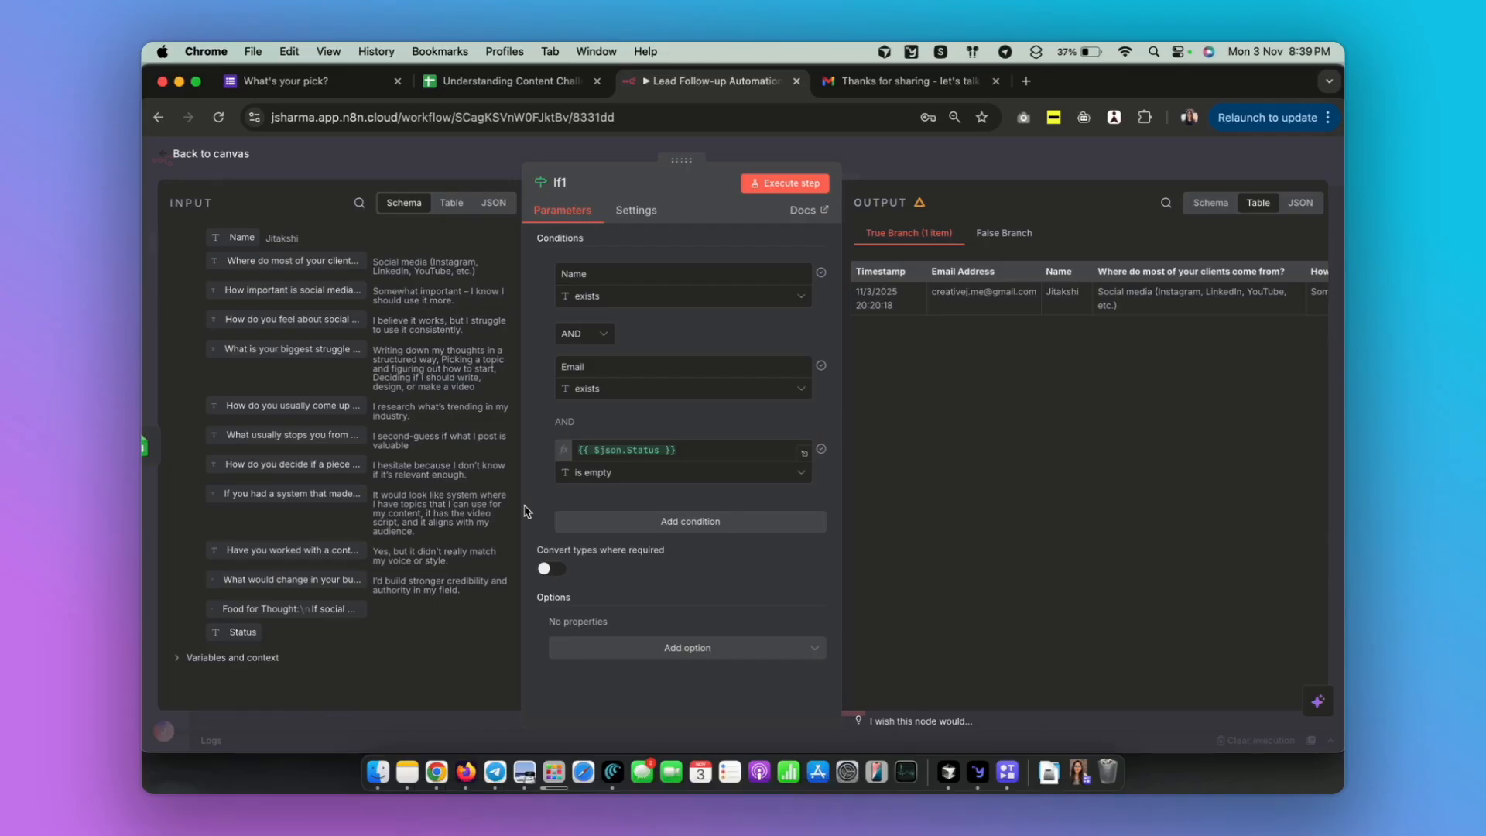
left_click(785, 183)
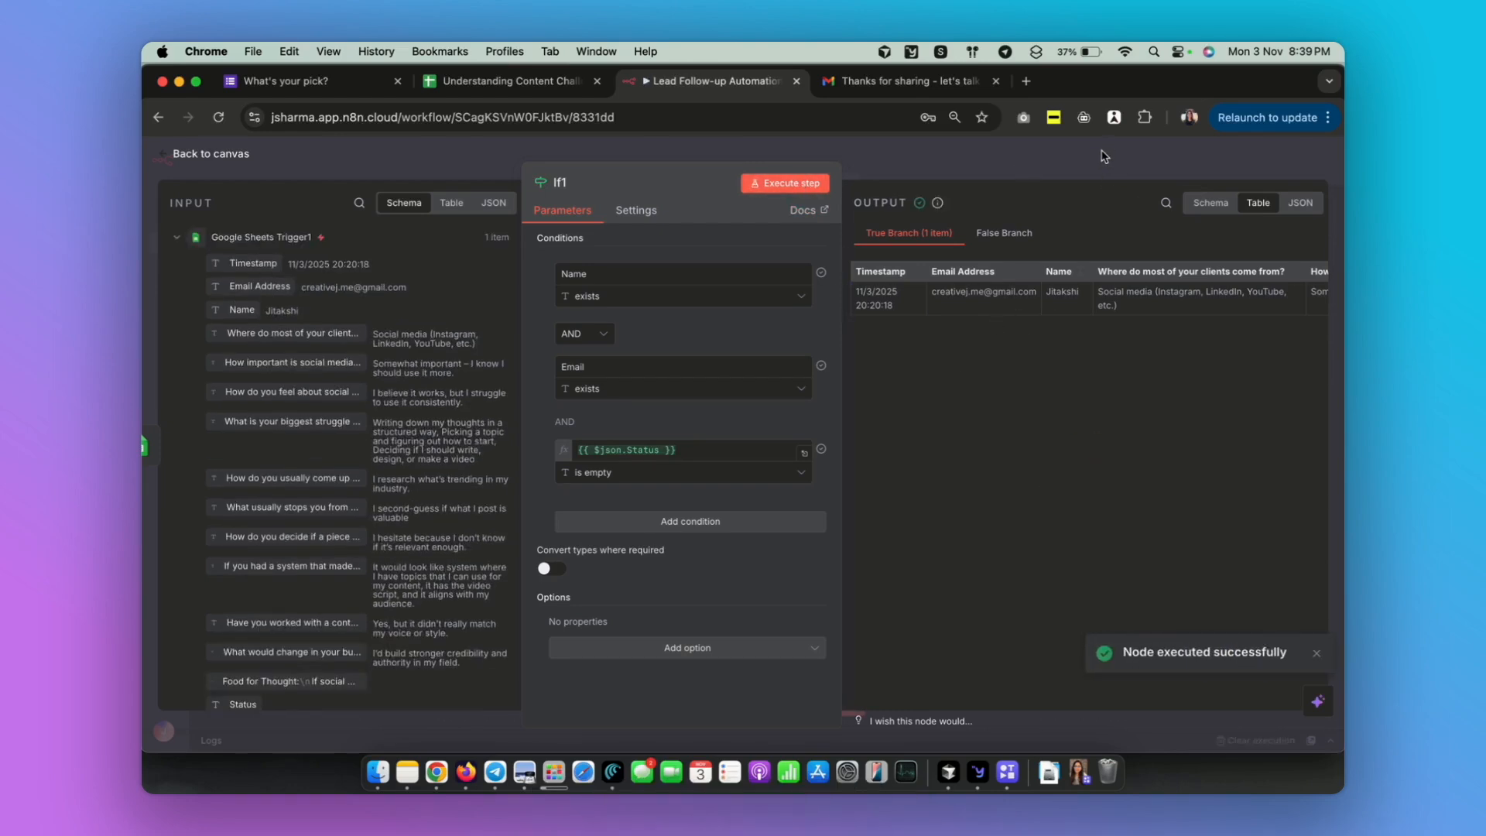
Return to the workflow canvas and bring up the list of nodes that can follow the If1 node's true output
left_click(301, 81)
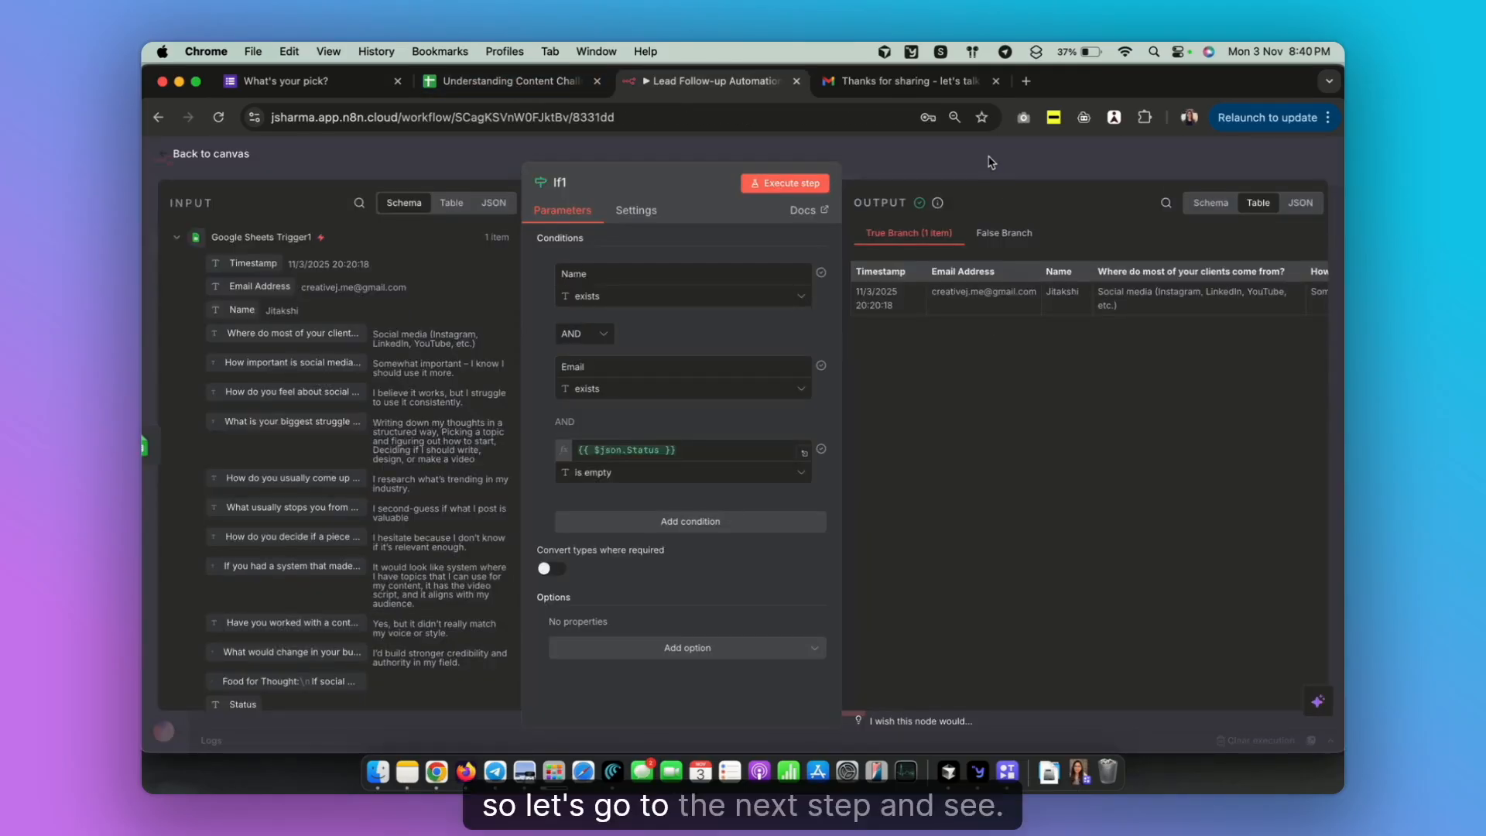
left_click(990, 162)
scroll(614, 481, "up", 5)
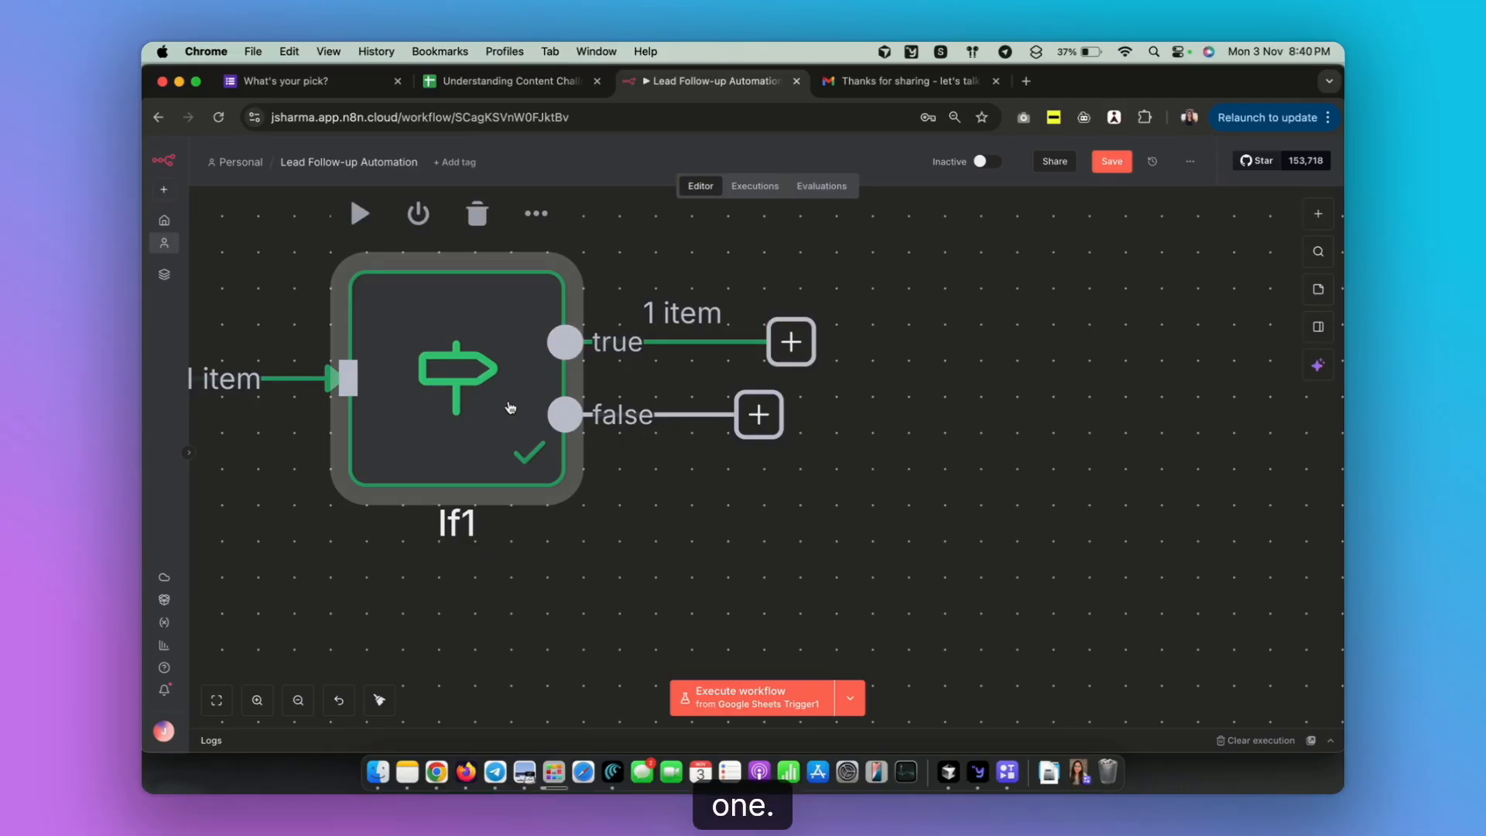
scroll(782, 355, "down", 5)
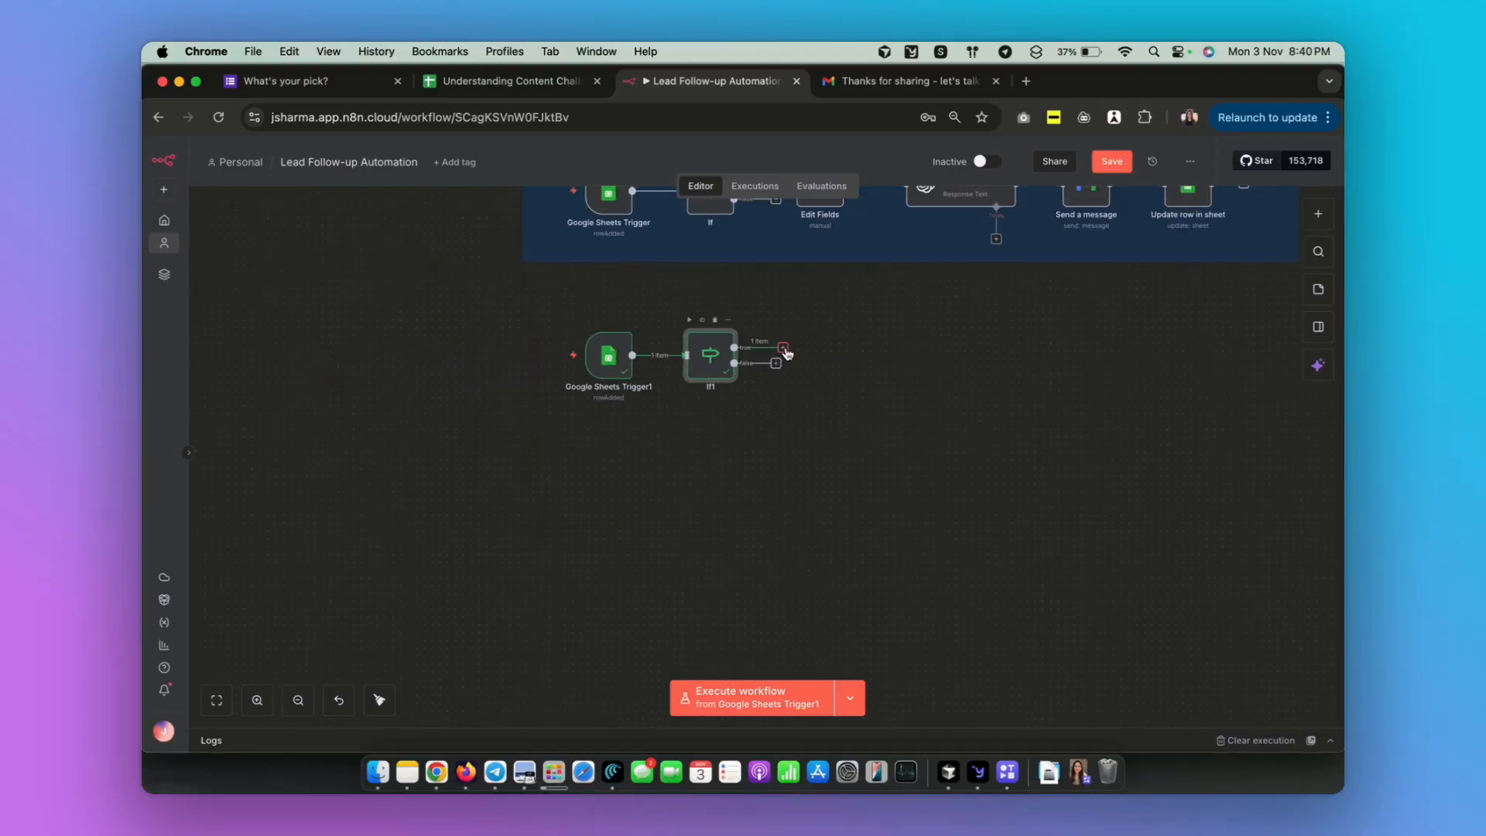
scroll(782, 351, "up", 3)
scroll(783, 350, "up", 5)
left_click(782, 349)
left_click(774, 526)
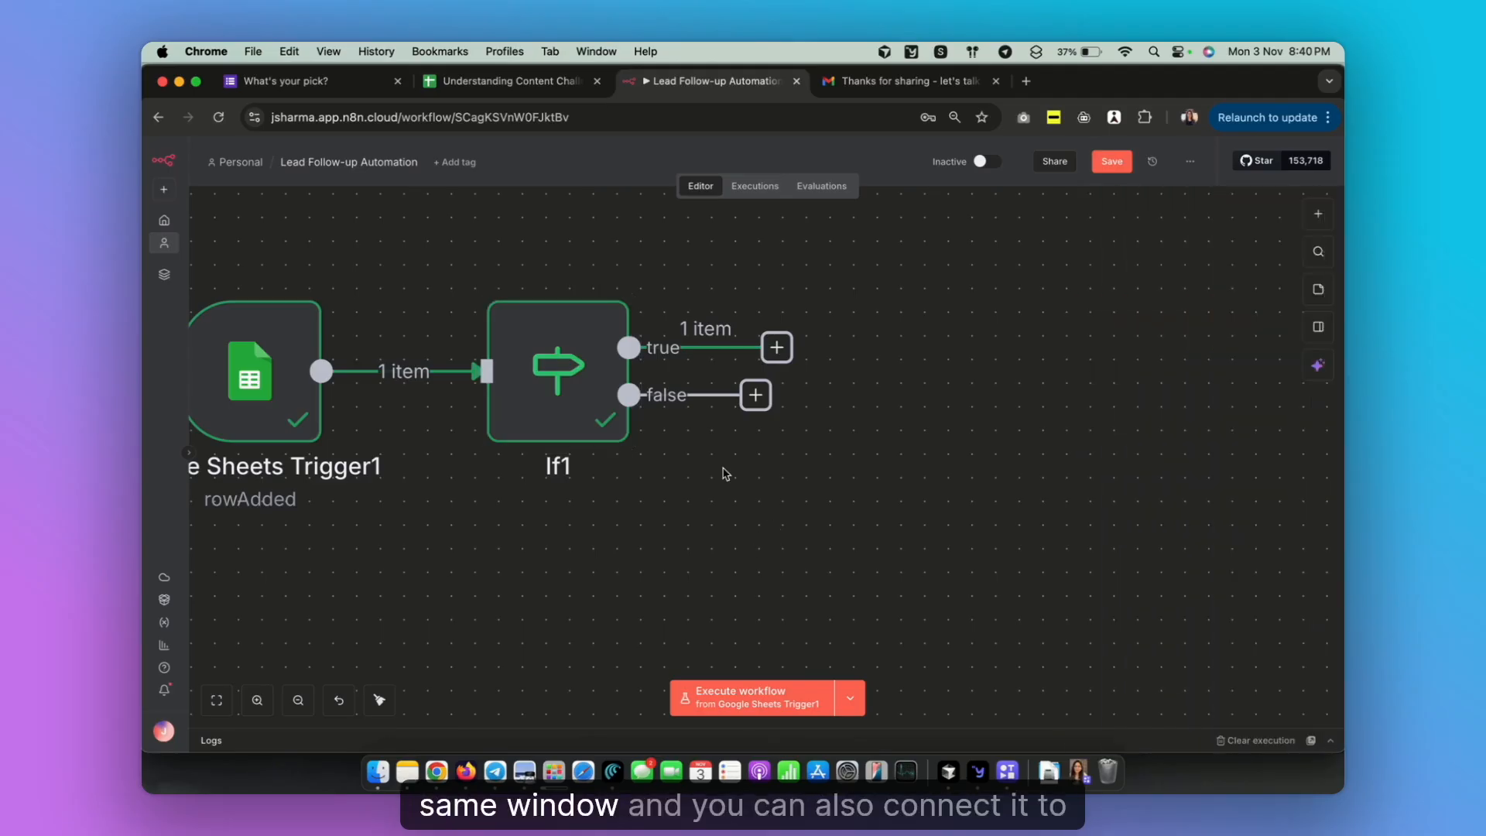
left_click_drag(628, 350, 882, 288)
mouse_move(391, 359)
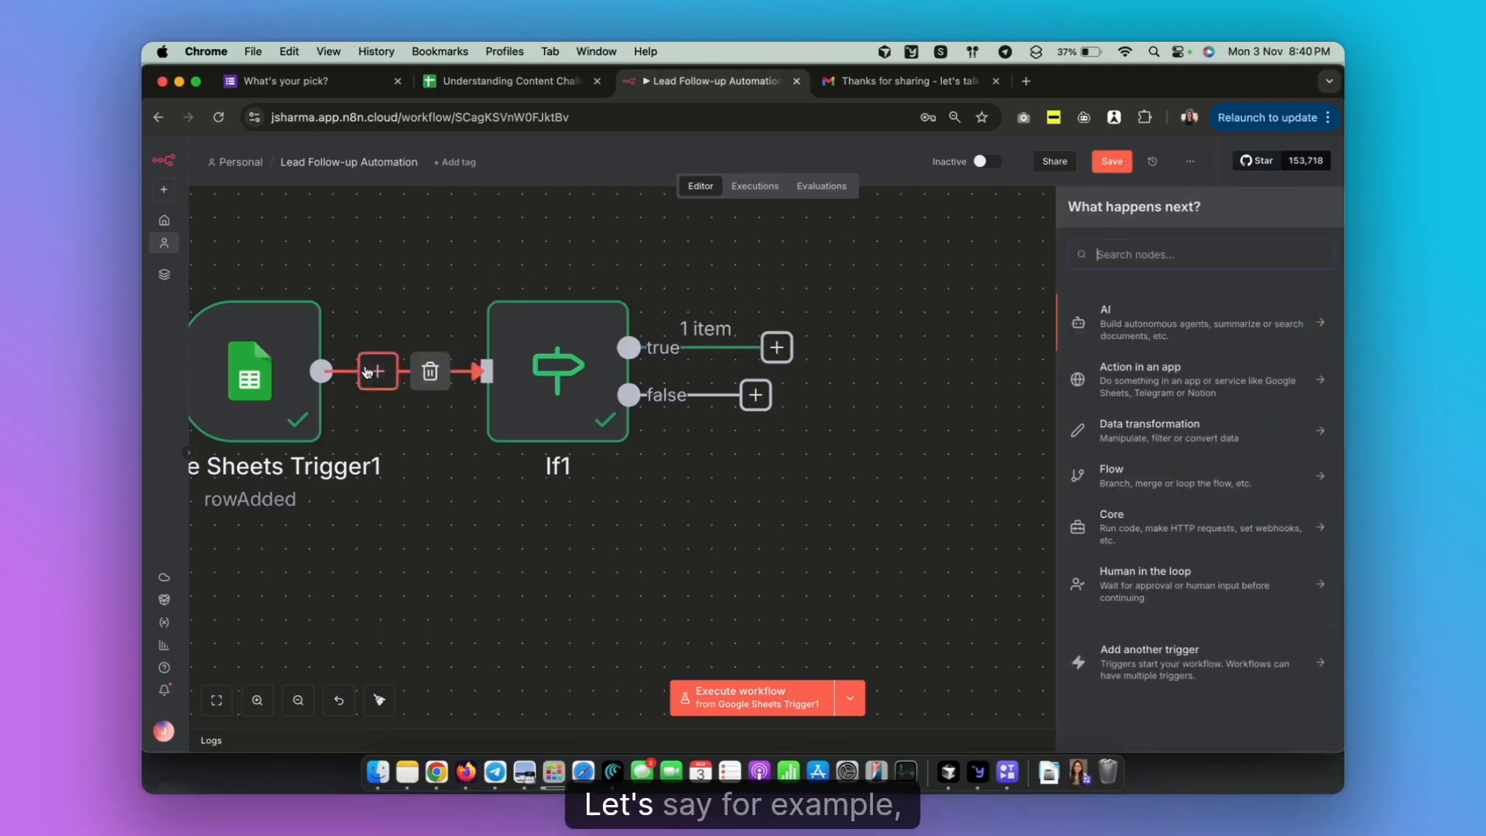
scroll(418, 278, "up", 2)
scroll(417, 280, "left", 5)
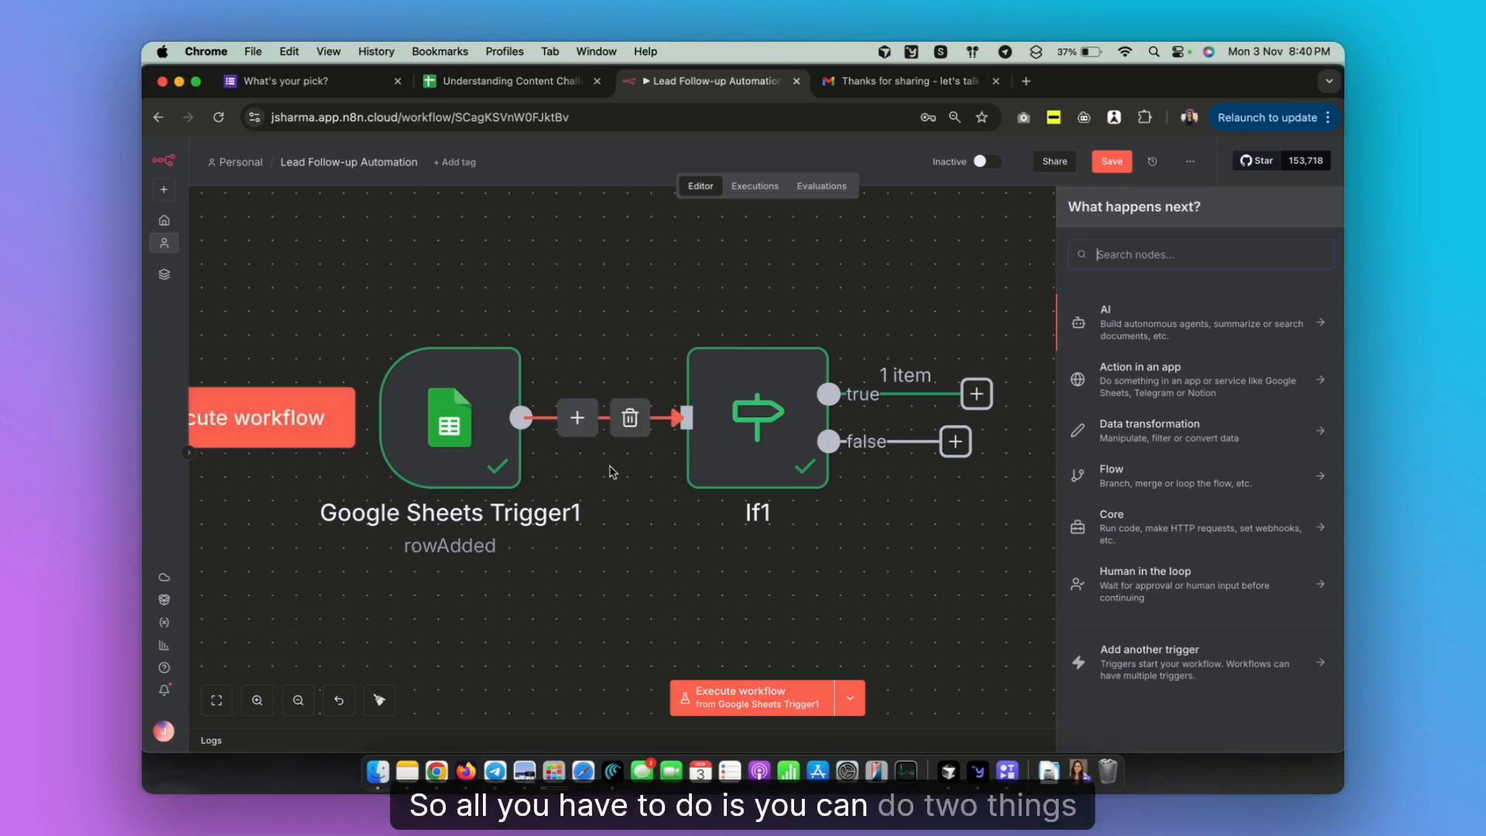
Insert a Telegram Get a chat node between Google Sheets Trigger1 and If1, and return to the canvas
mouse_move(580, 418)
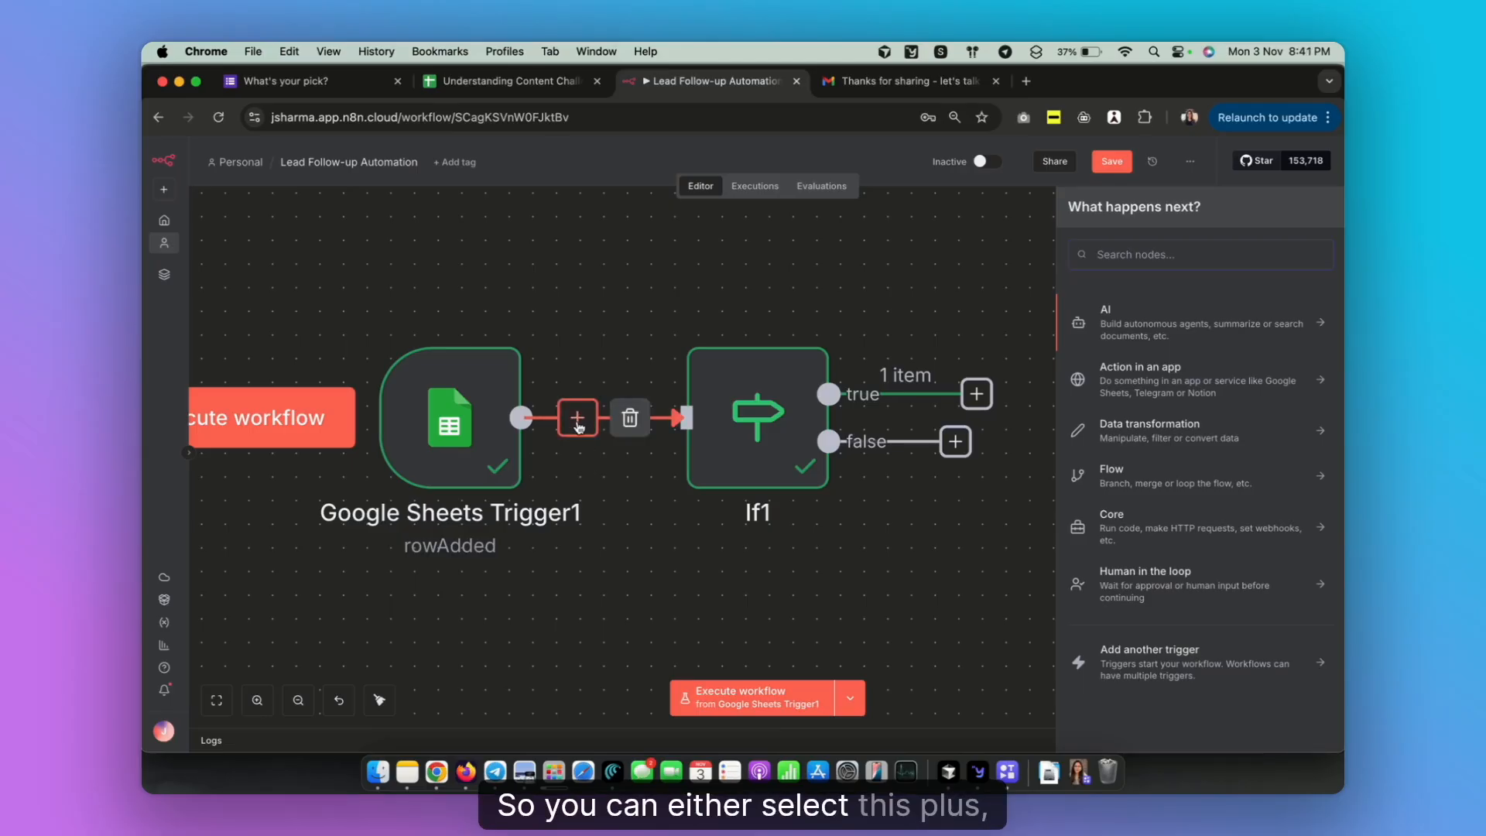
left_click(578, 420)
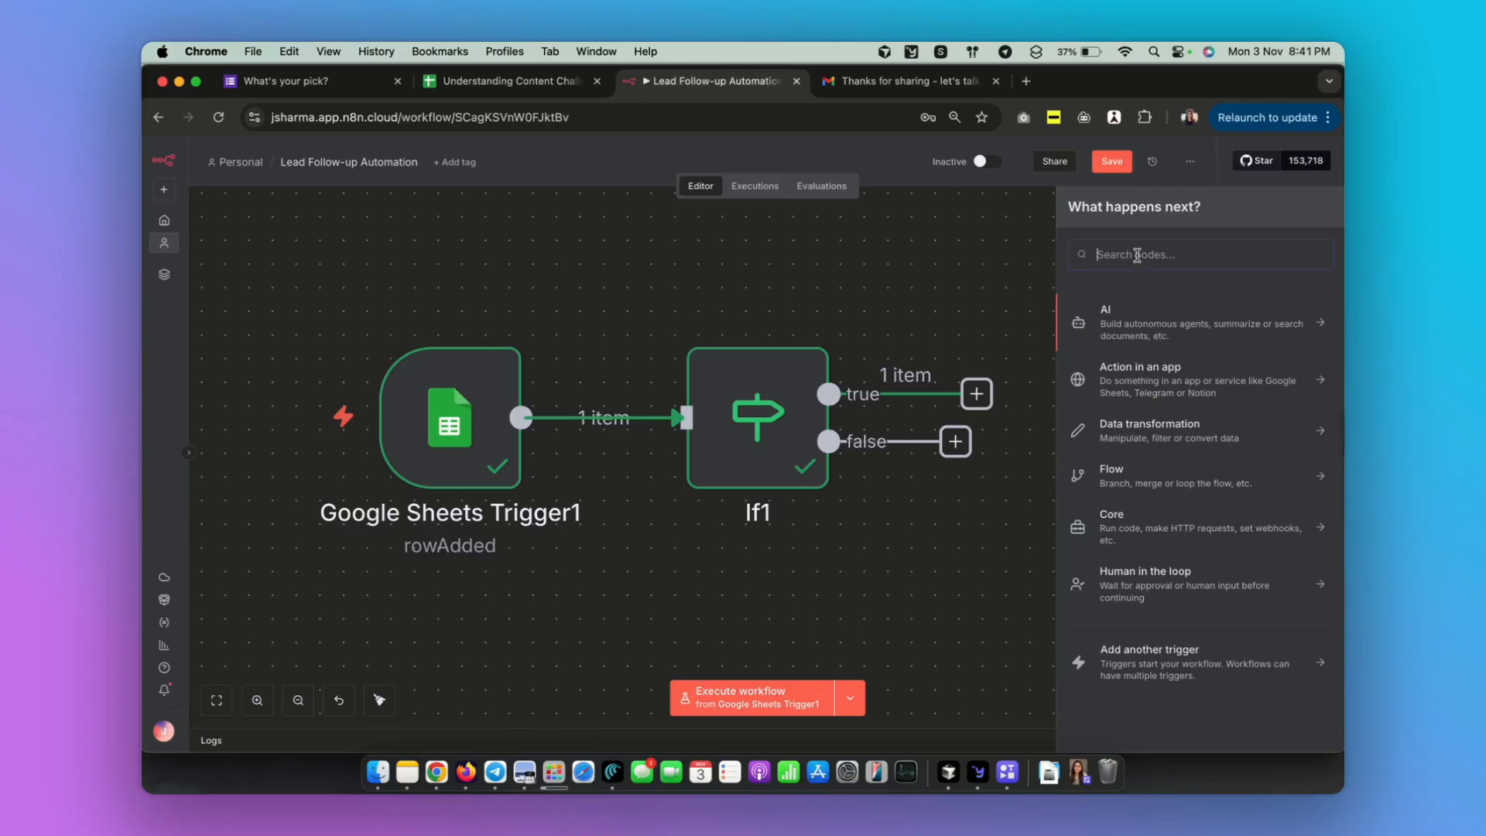
type("te")
left_click(1120, 315)
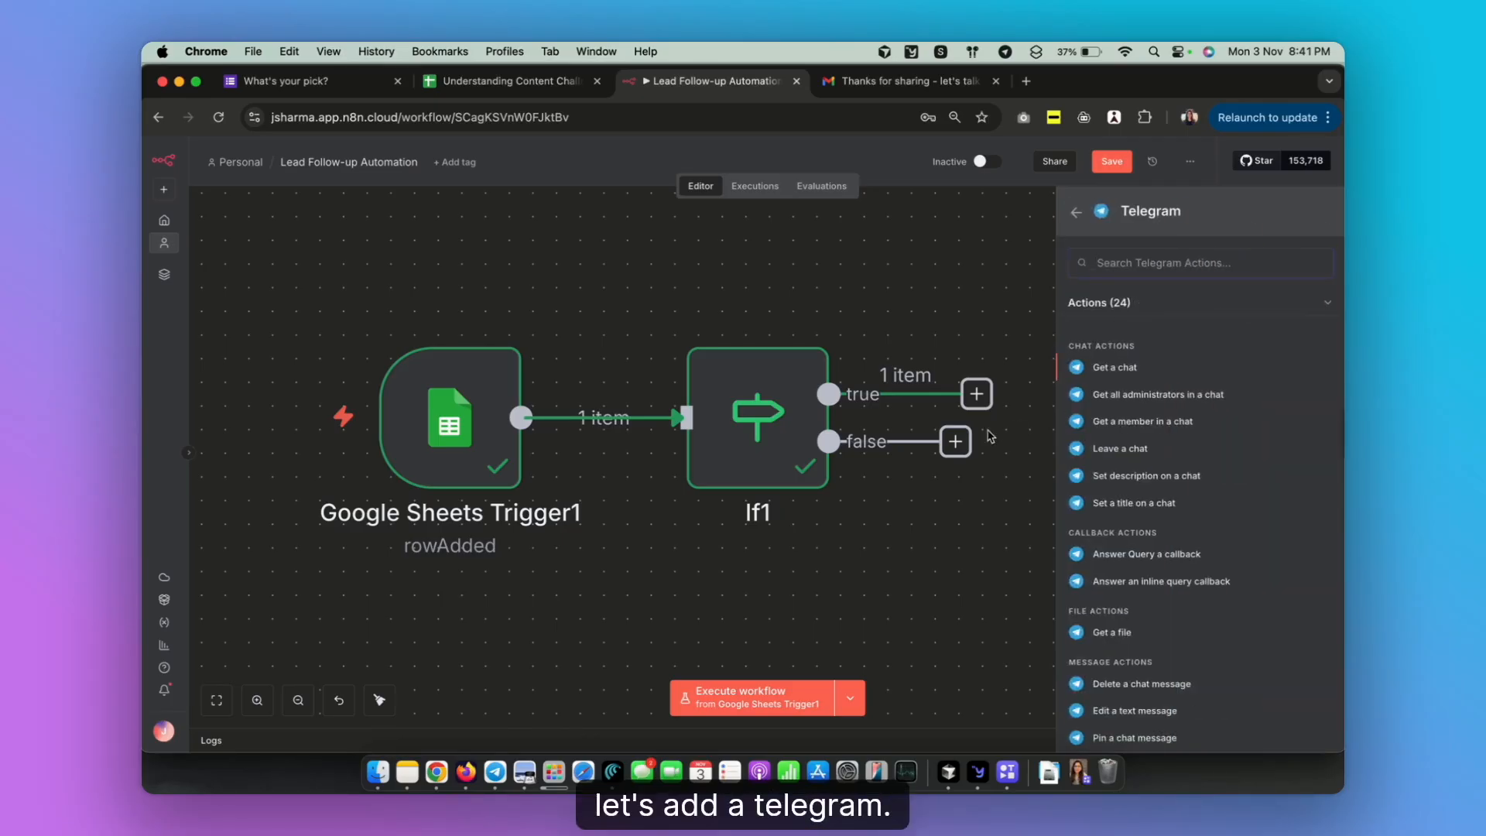
left_click(1127, 374)
key("Escape")
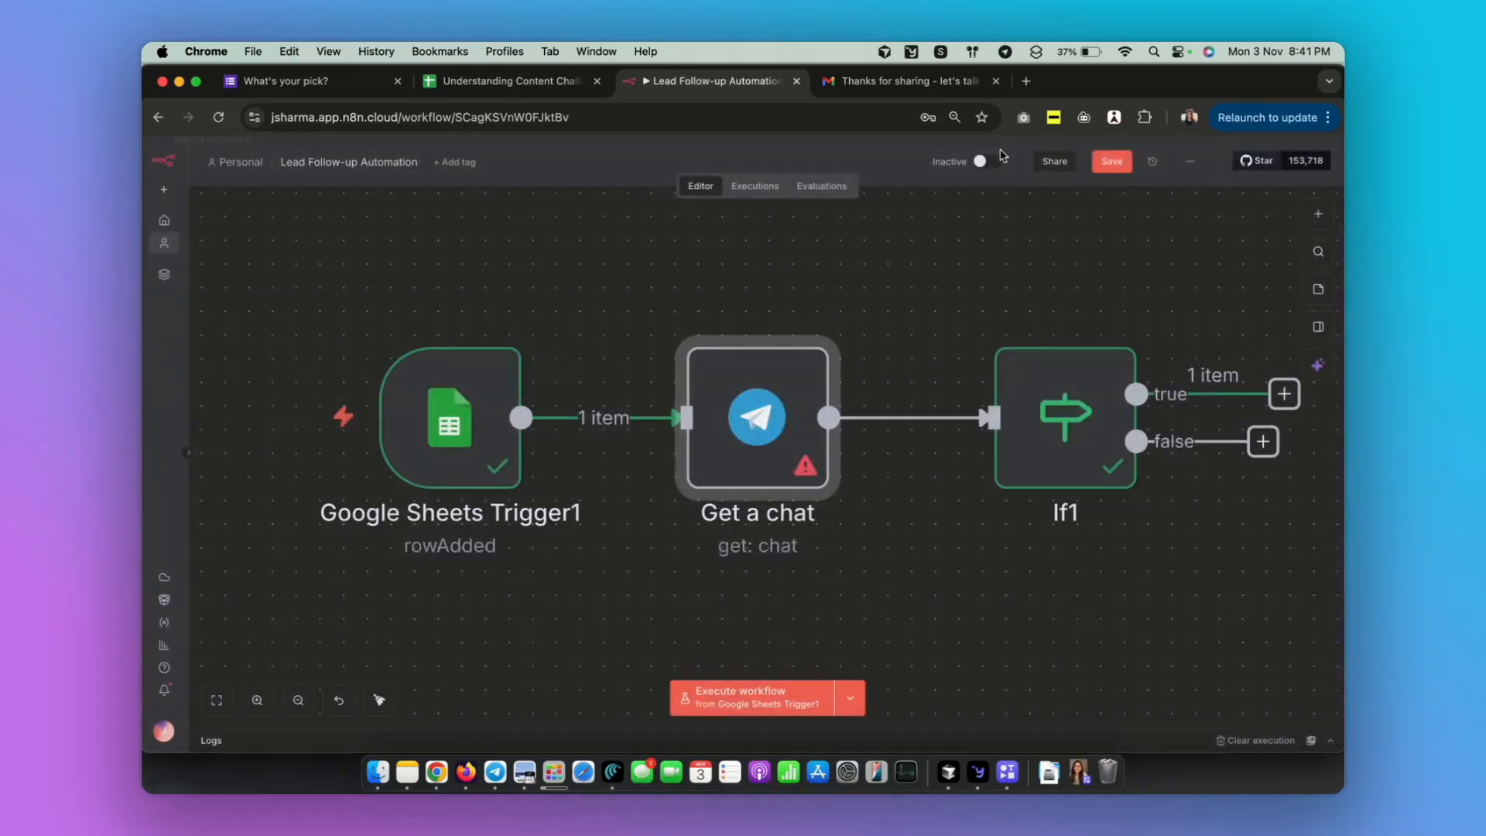
Remove the Get a chat node's connections to Google Sheets Trigger1 and If1, and place the node above them
scroll(735, 419, "down", 10)
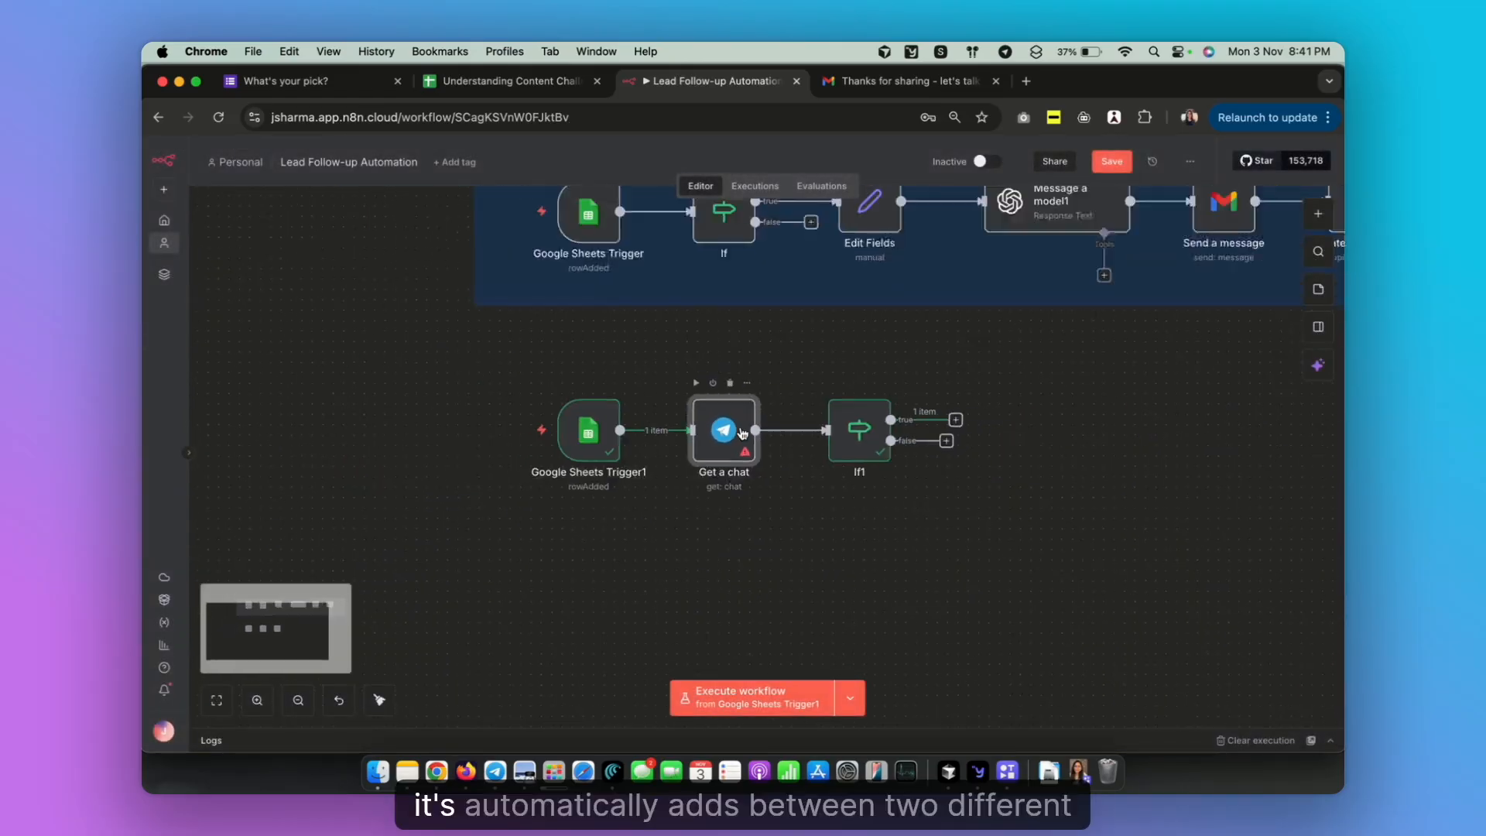
scroll(737, 439, "up", 8)
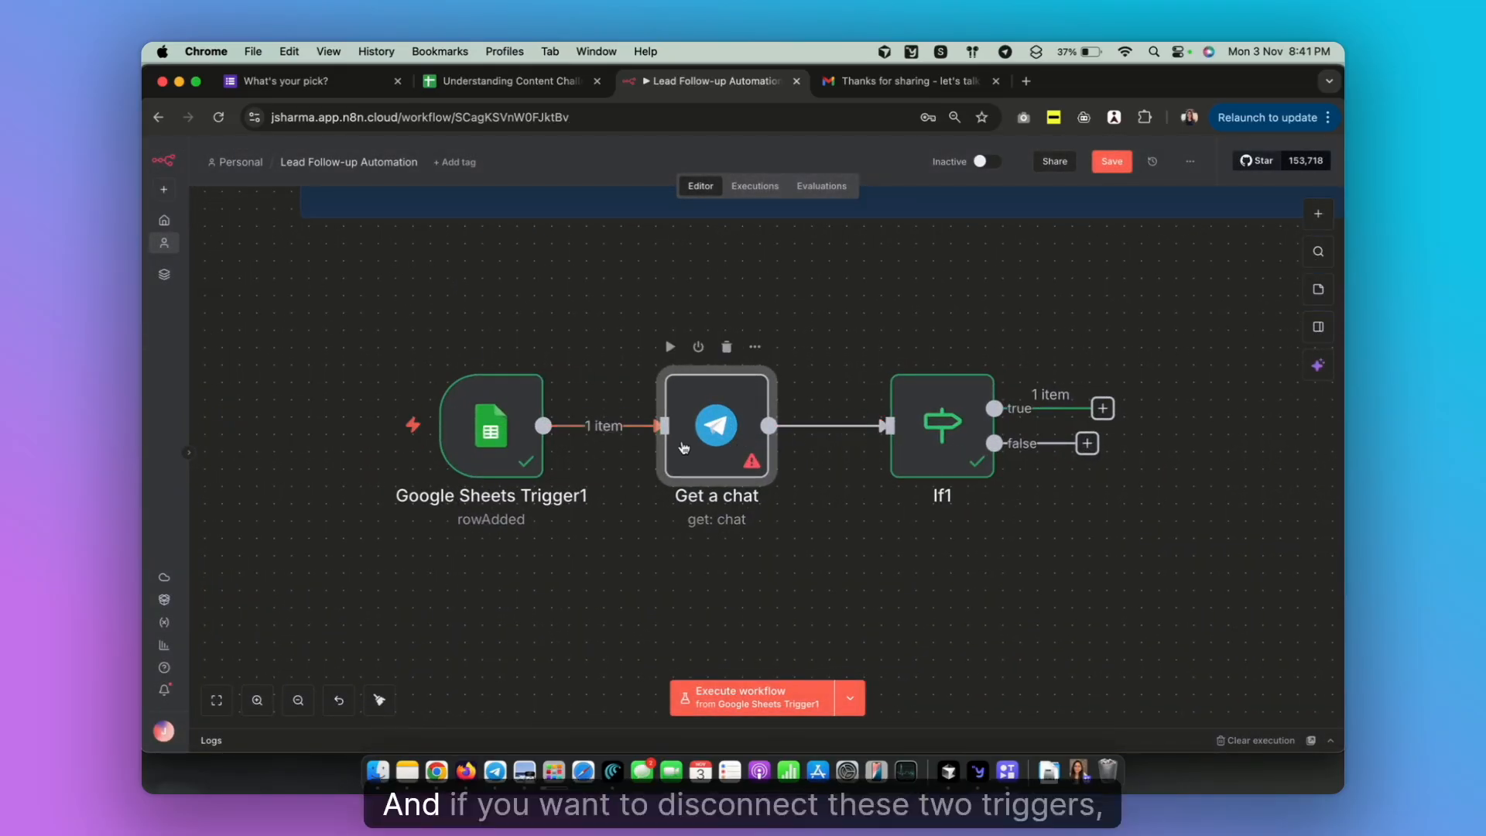
mouse_move(624, 430)
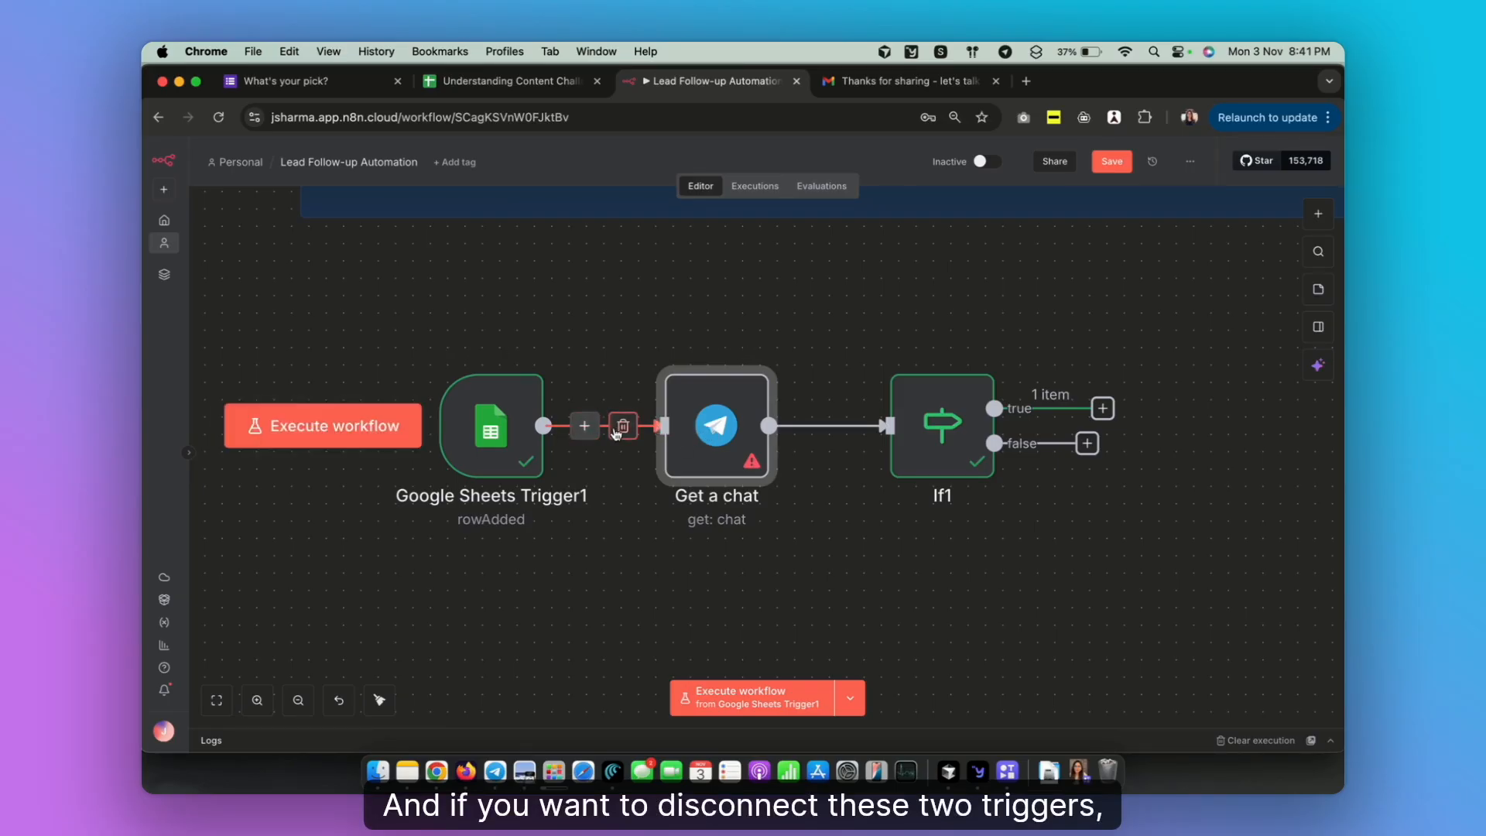
left_click(624, 427)
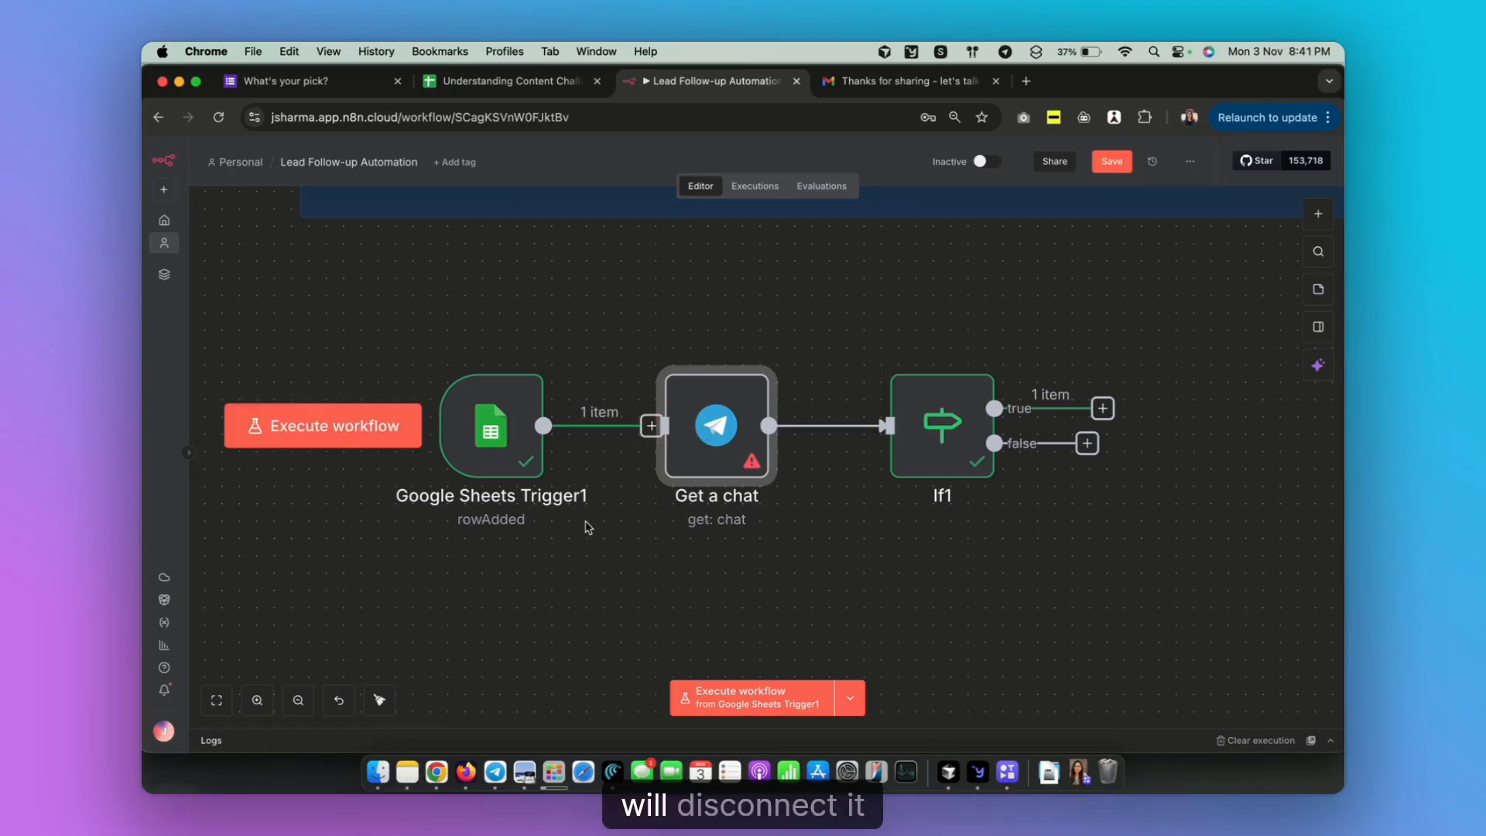
left_click_drag(718, 436, 719, 318)
scroll(719, 318, "up", 2)
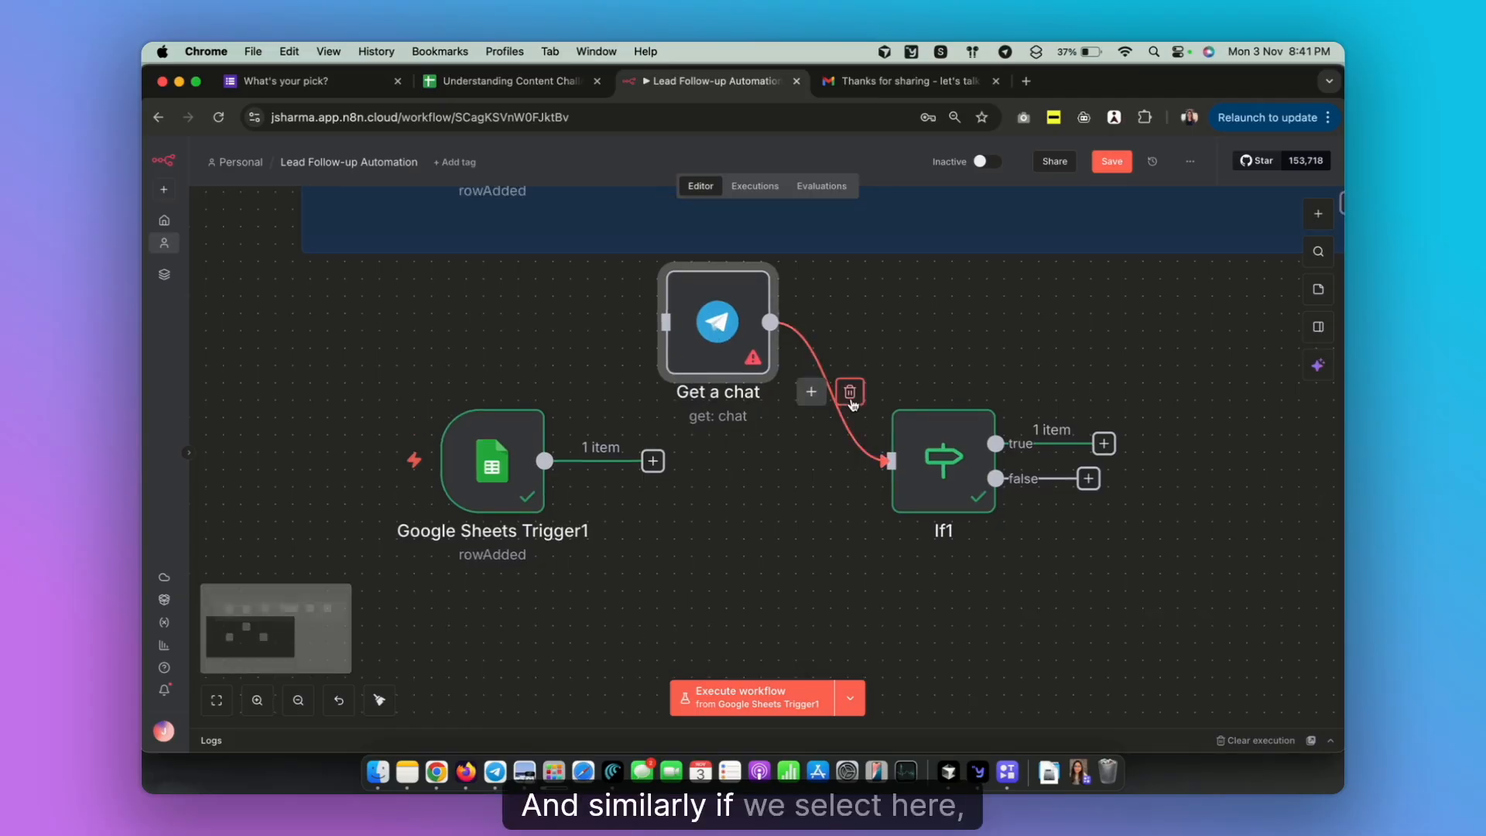
left_click(852, 398)
scroll(724, 317, "up", 2)
left_click_drag(723, 317, 758, 335)
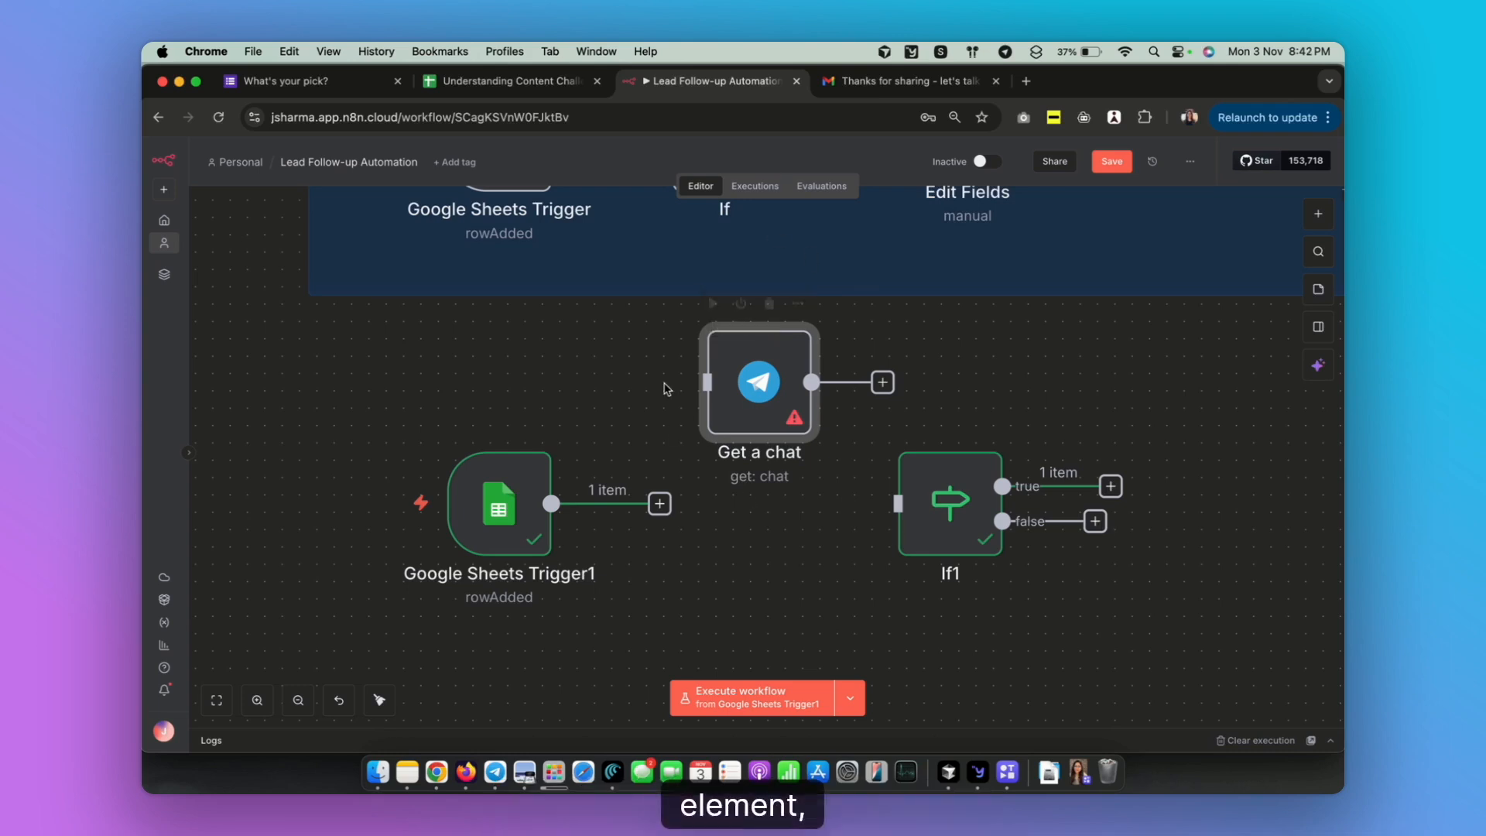
Try to execute the Get a chat node, look over its available actions, and delete it from the canvas
left_click(713, 307)
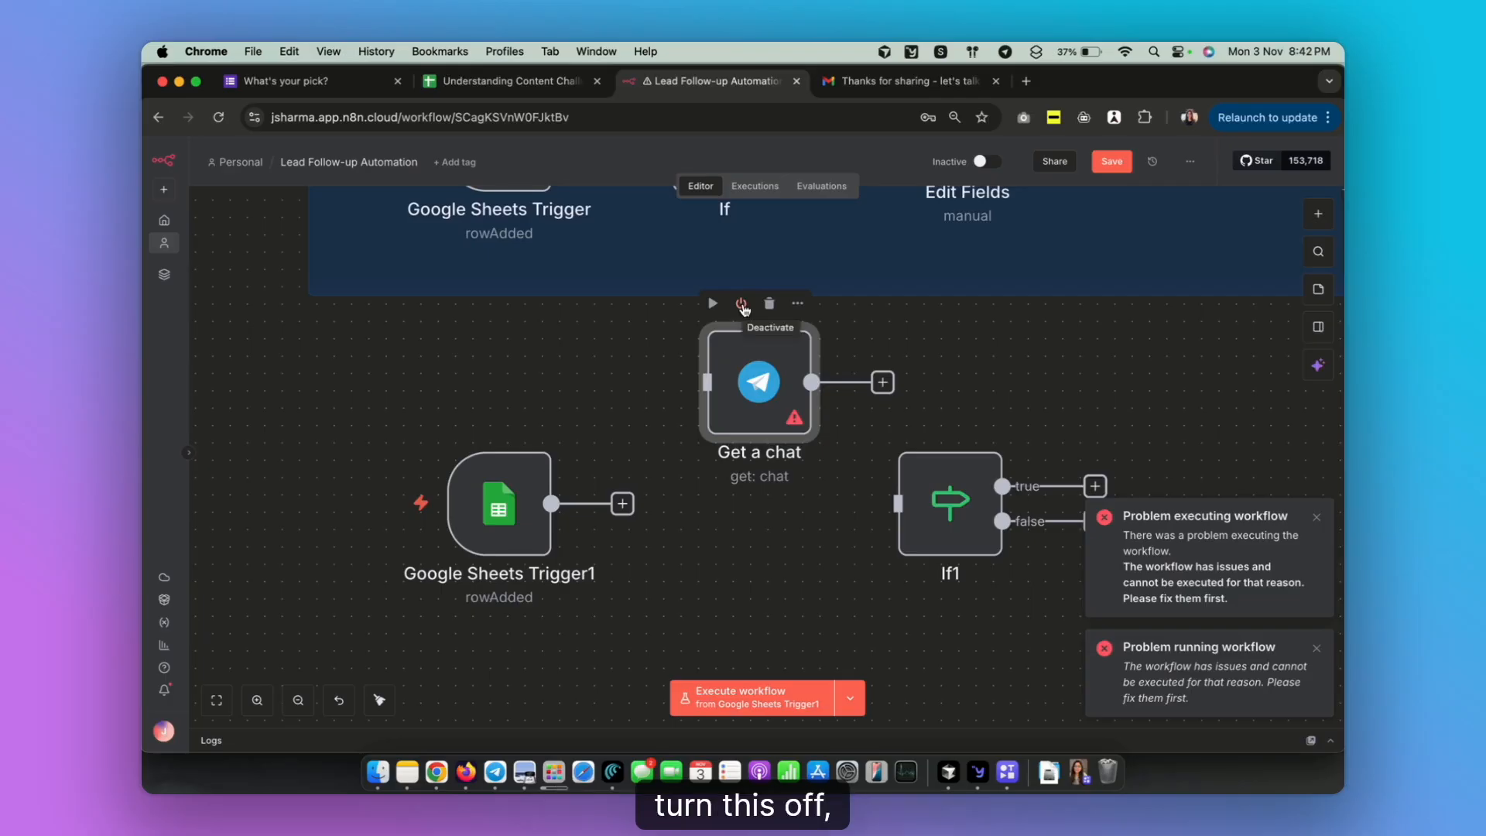
left_click(798, 306)
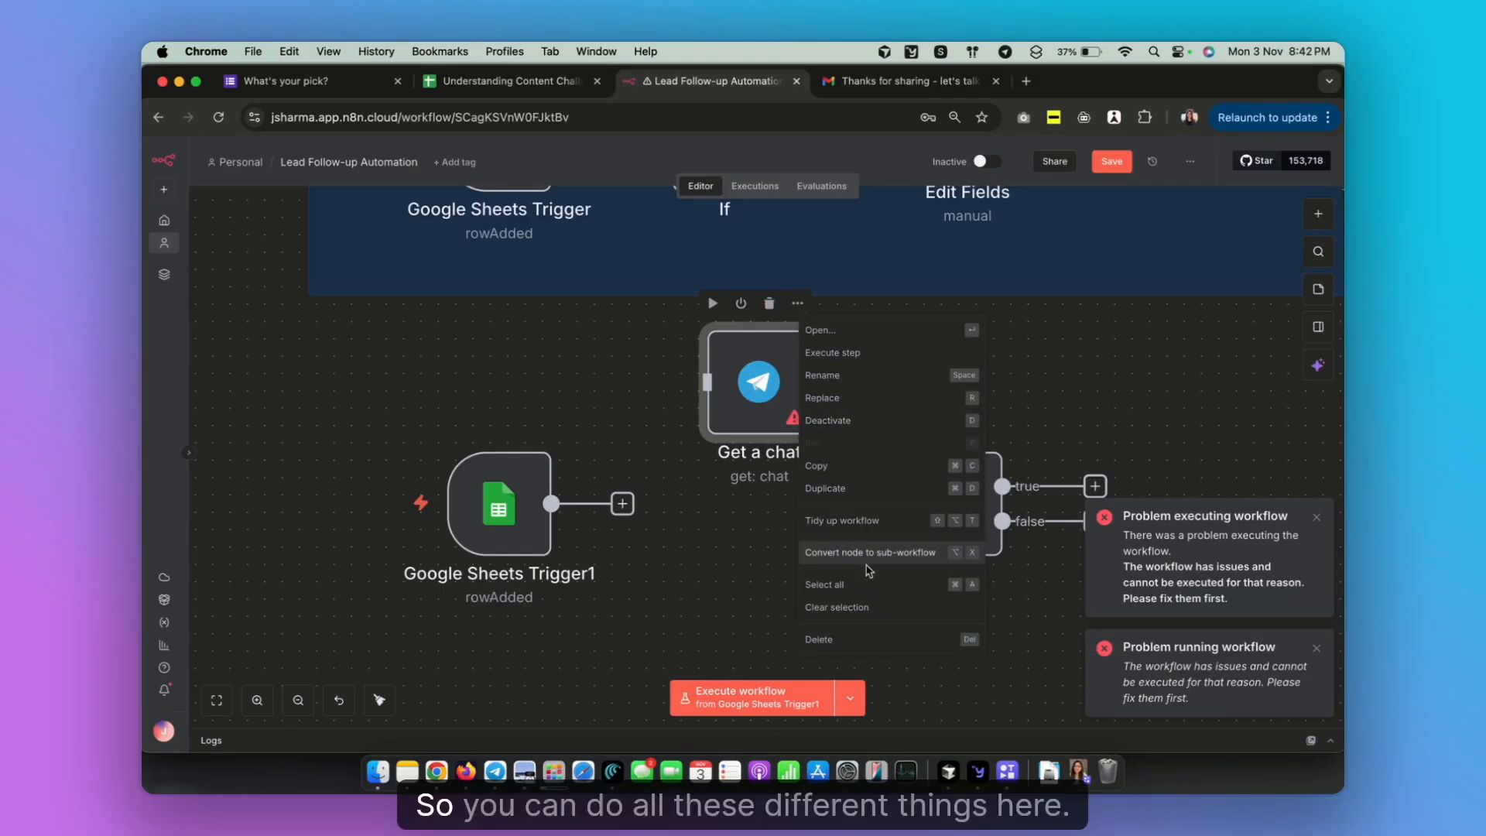
left_click(770, 304)
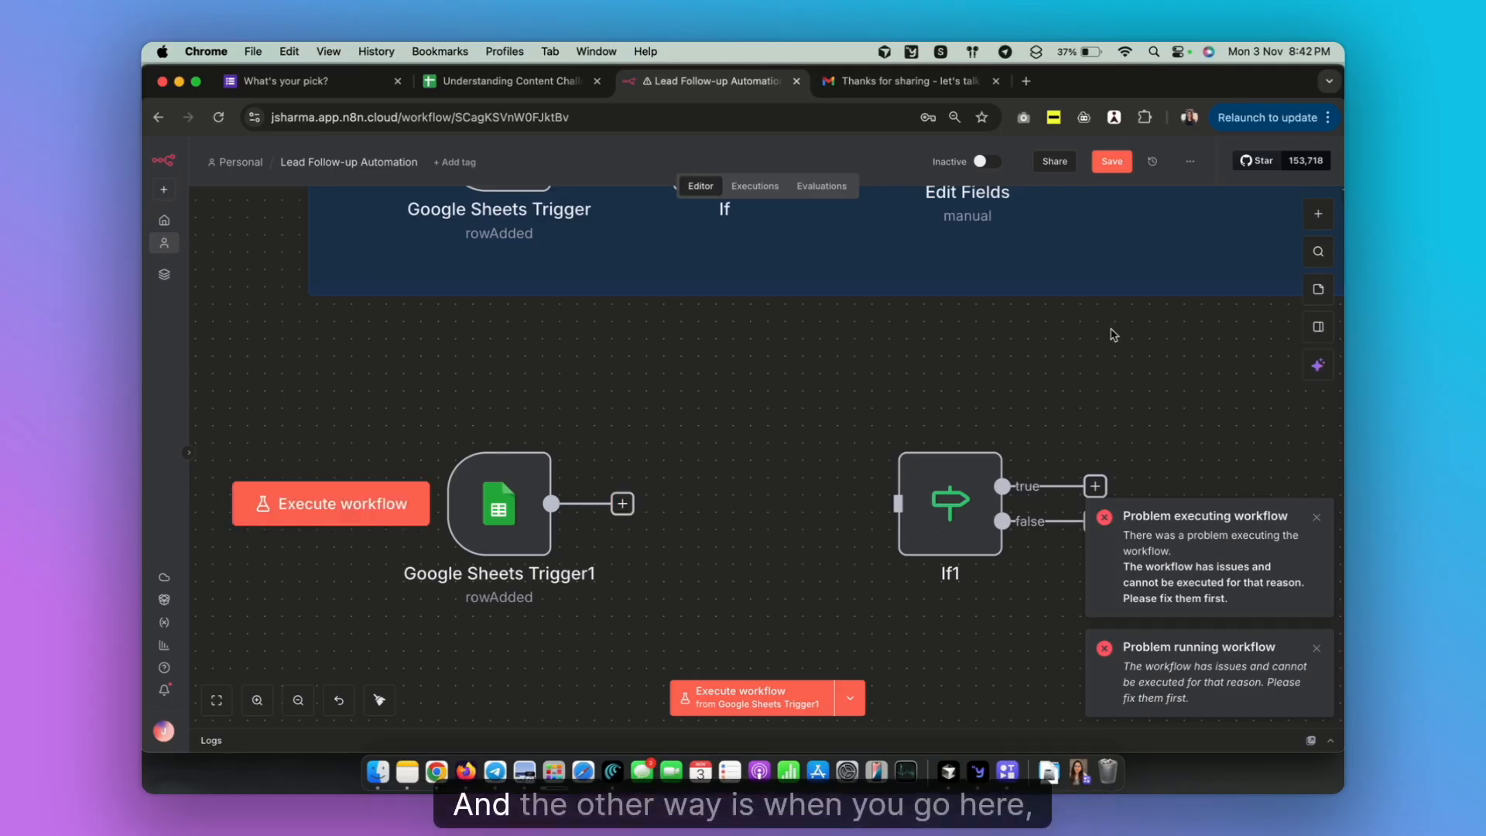
Dismiss the error notifications and add an unconnected Asana node with the Create a project action
left_click(1318, 213)
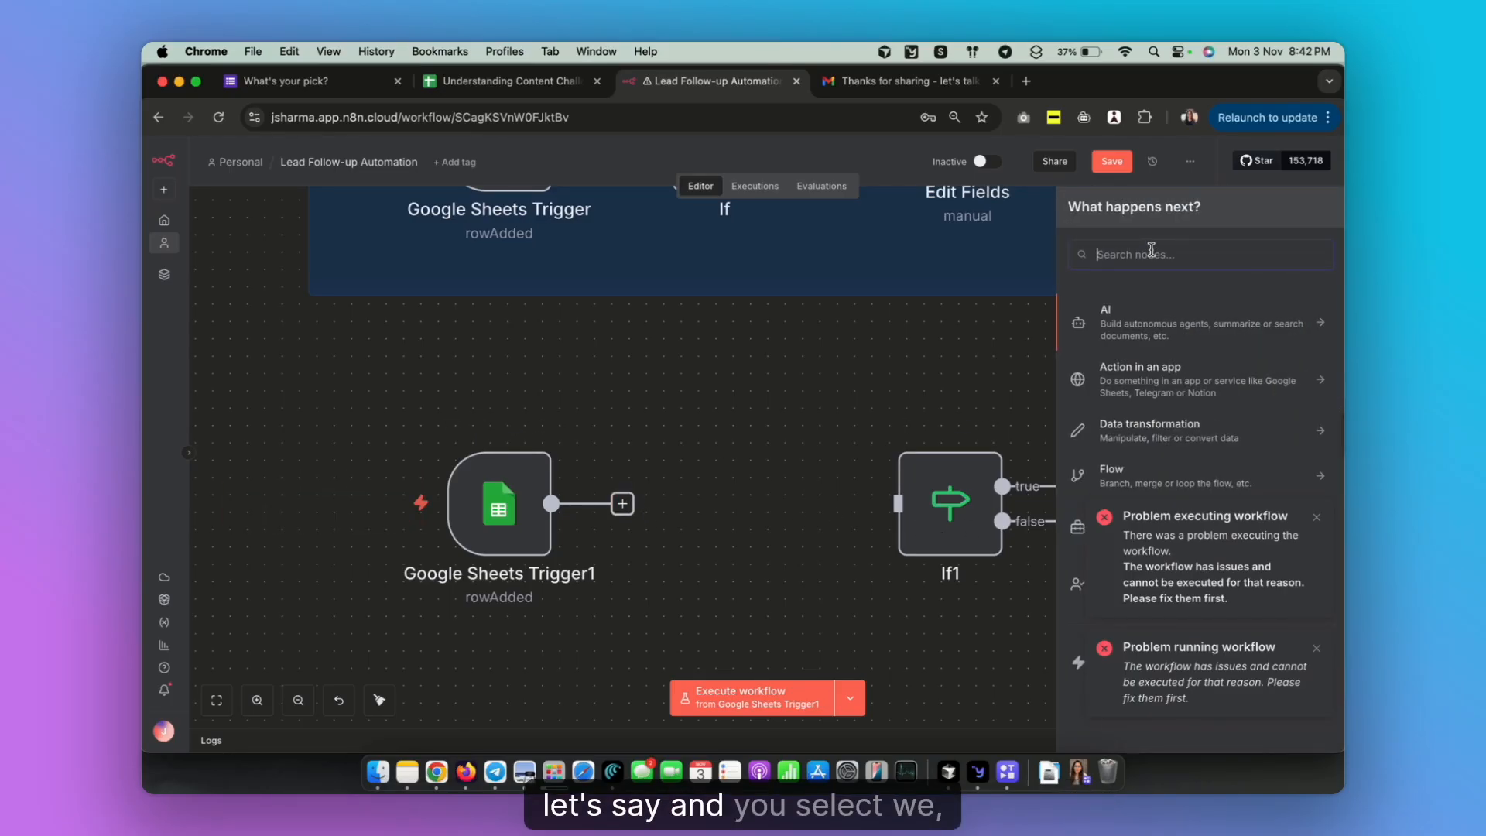
left_click(1316, 517)
left_click(1317, 648)
left_click(1319, 214)
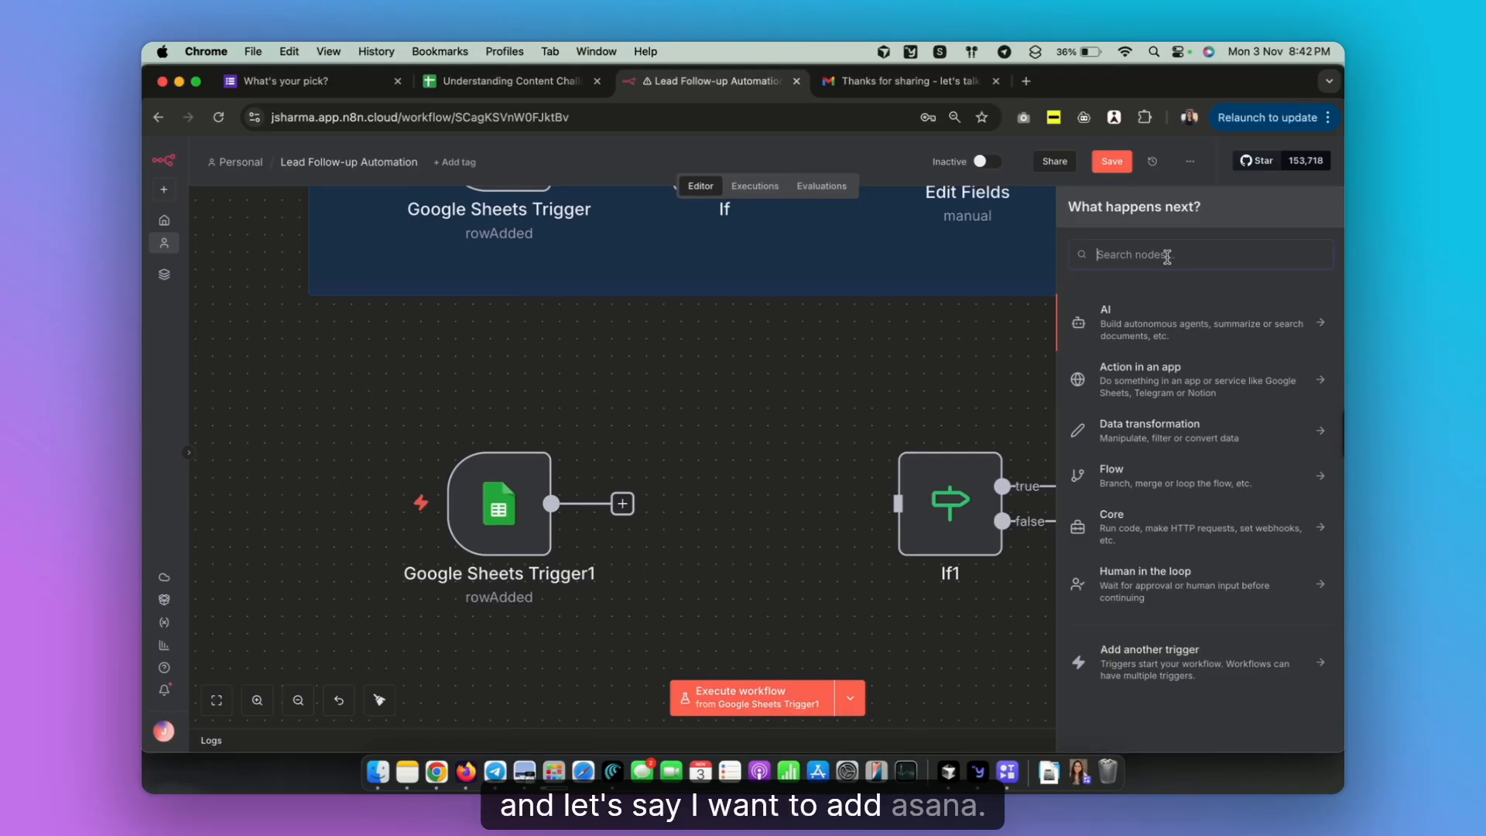
type("asa")
left_click(1118, 317)
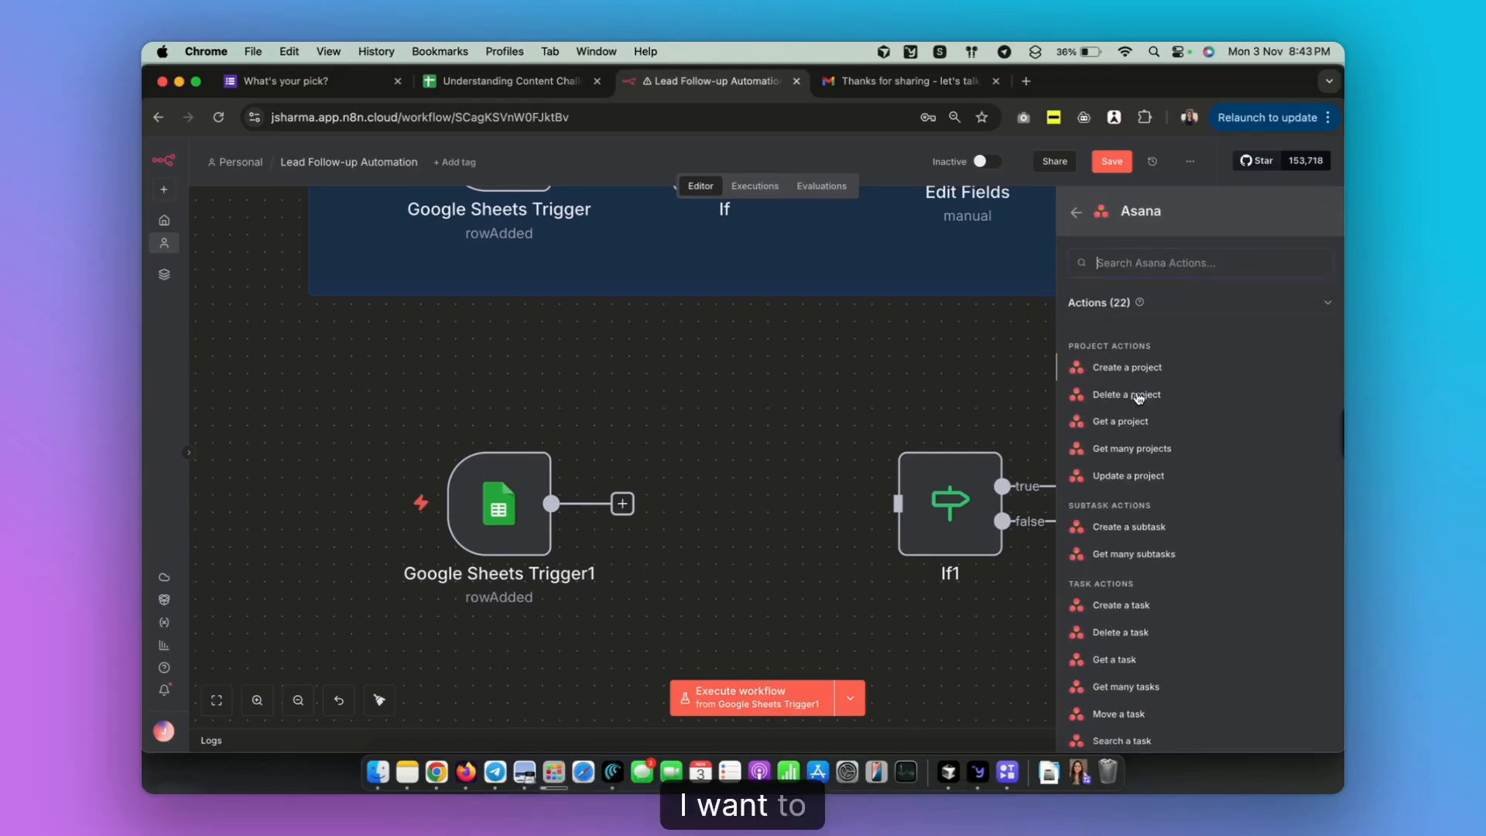
left_click(1133, 372)
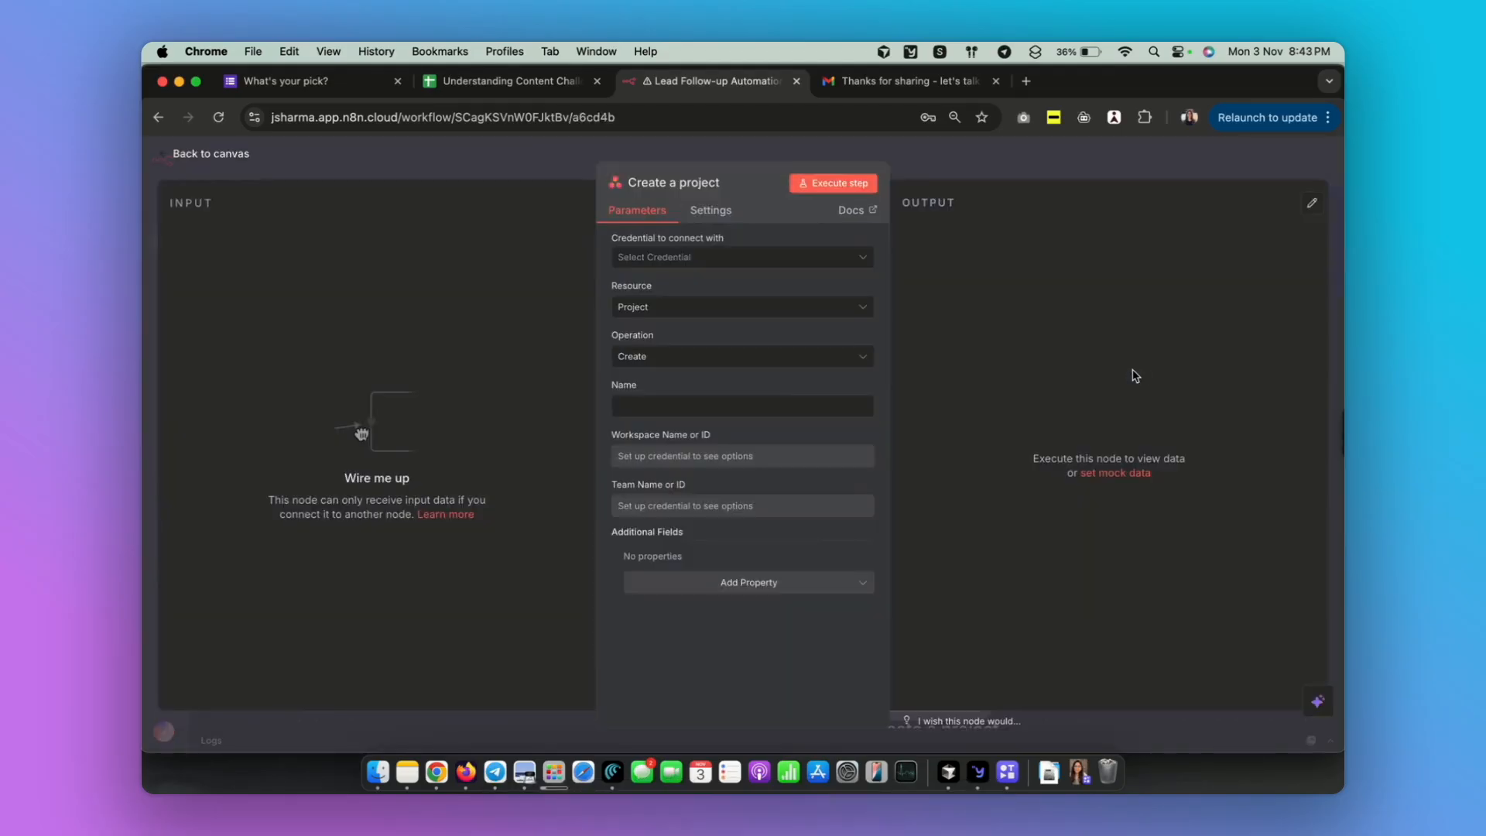
Place the Create a project node between and above Google Sheets Trigger1 and If1, and wire it to both nodes
key("Escape")
left_click_drag(938, 637, 747, 359)
left_click_drag(551, 504, 687, 382)
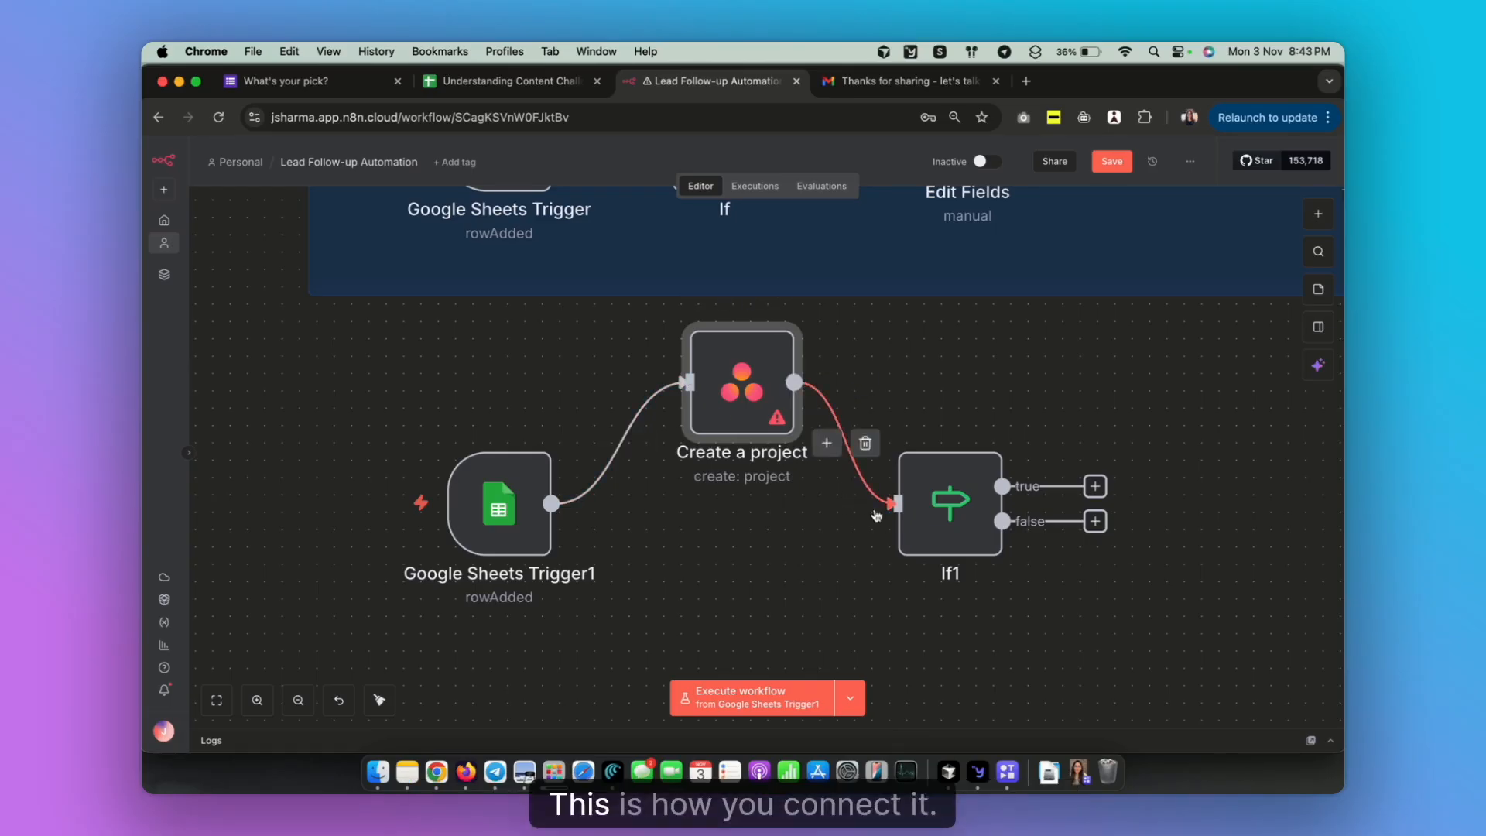
Delete the Create a project node with its connections, and wire Google Sheets Trigger1 directly to If1
left_click(865, 442)
left_click(640, 443)
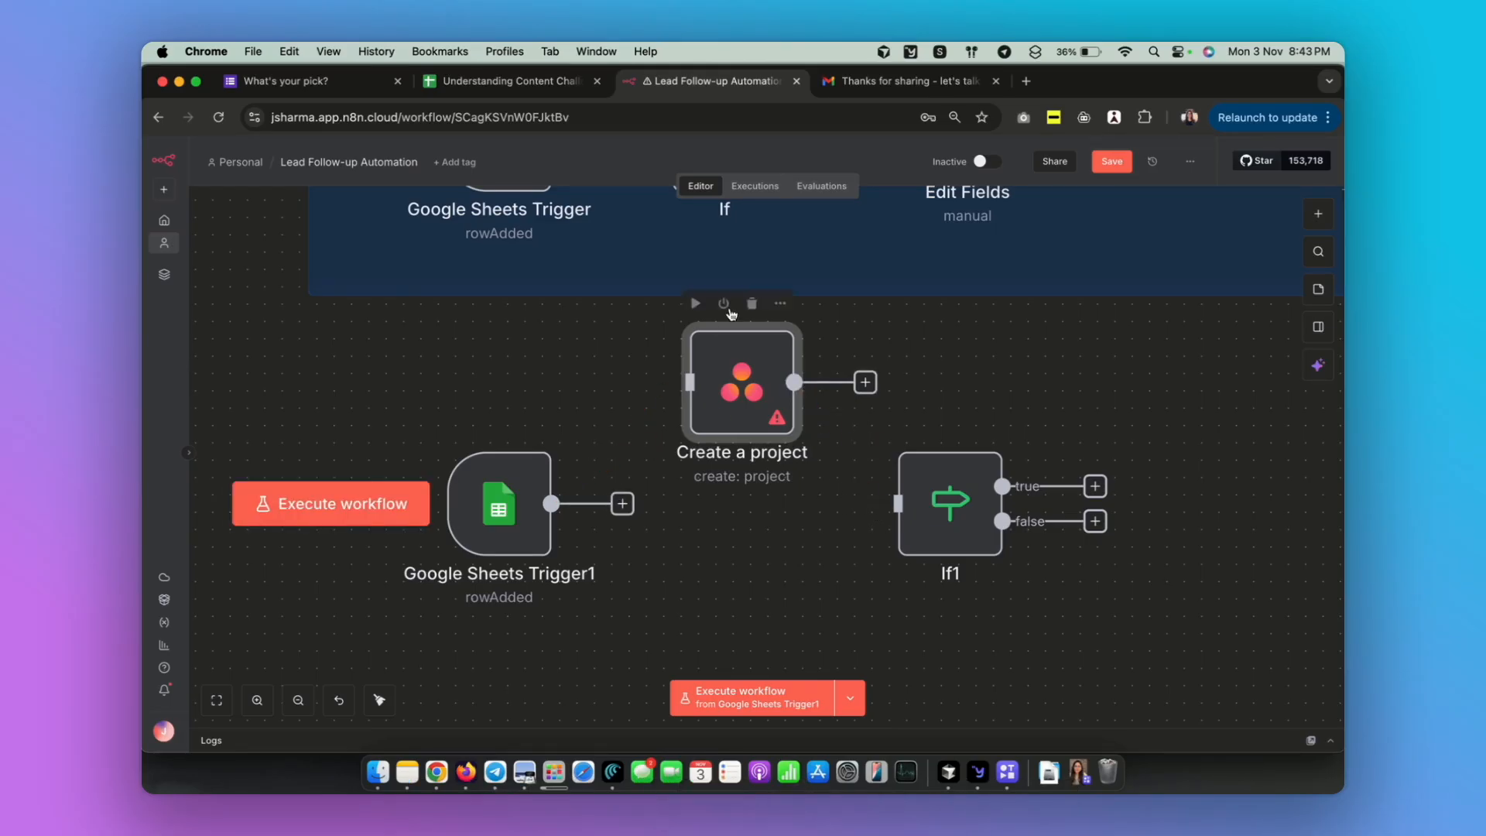
left_click(754, 309)
left_click_drag(551, 504, 710, 513)
Add an Edit Fields (Set) node to the true output of If1 and place it in line with If1
left_click(870, 486)
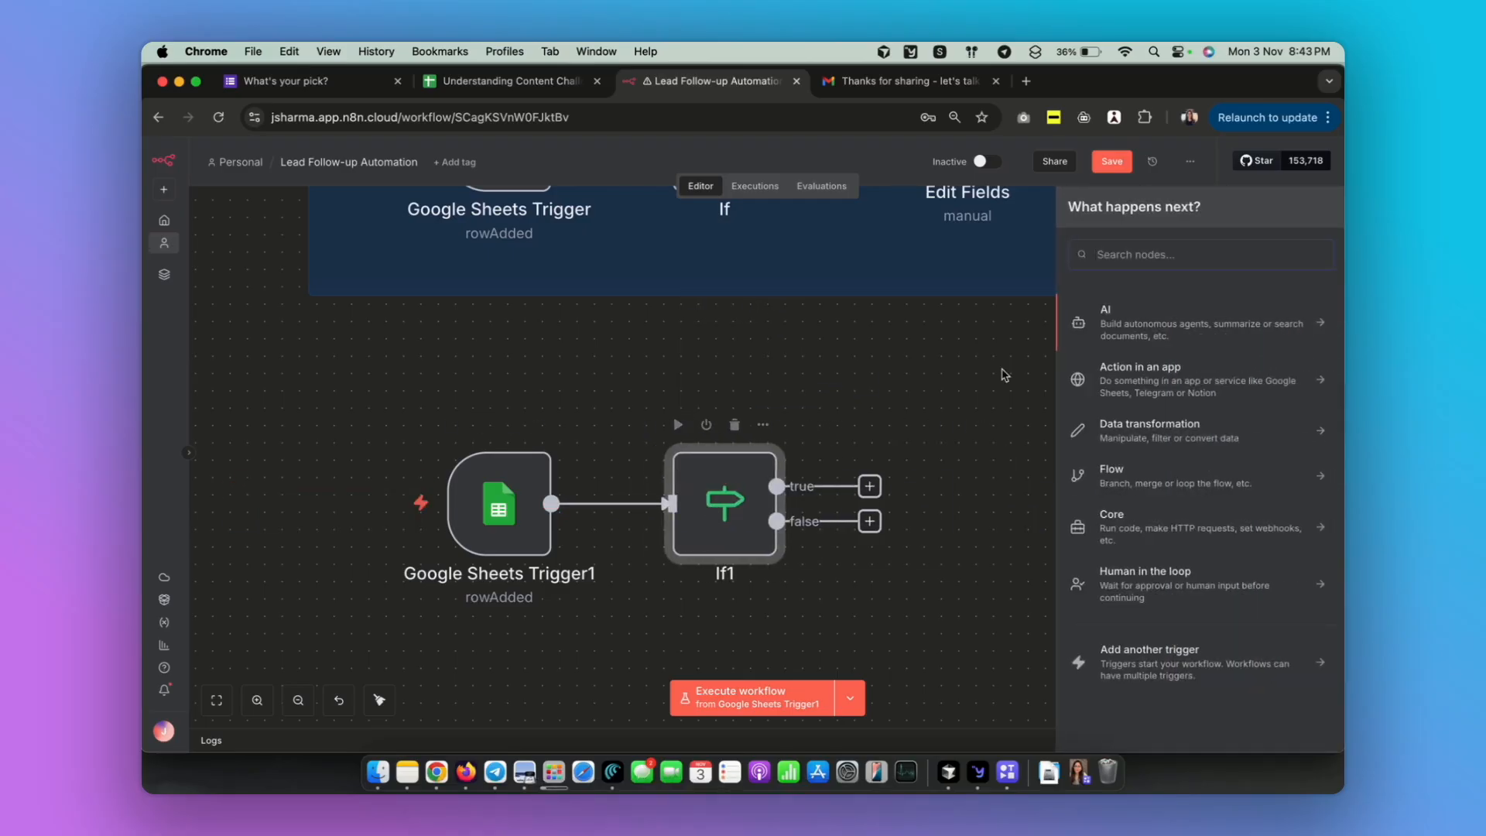
type("edit")
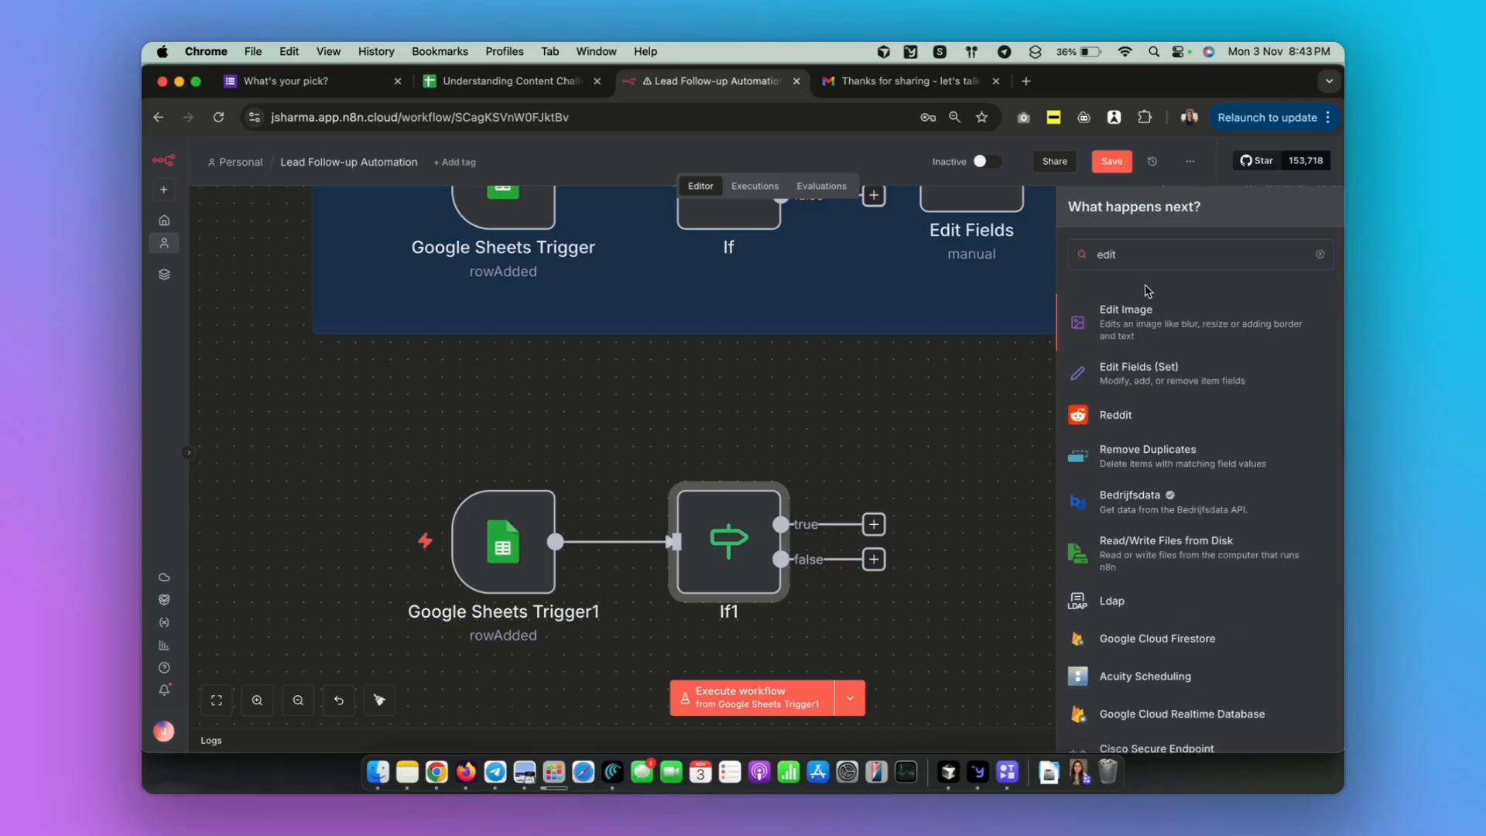
scroll(1145, 402, "down", 3)
scroll(1156, 457, "up", 3)
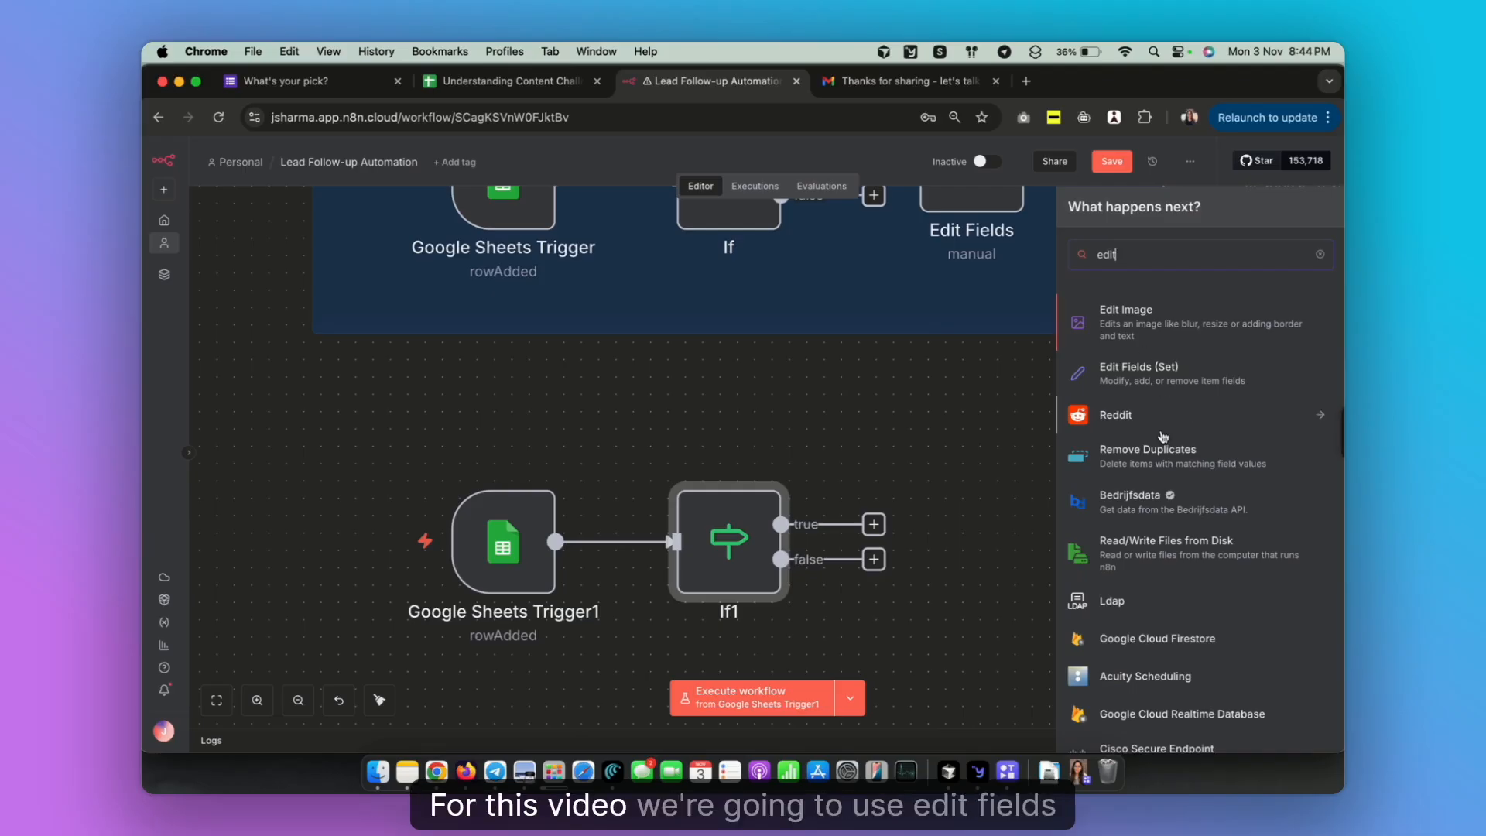
left_click(1161, 373)
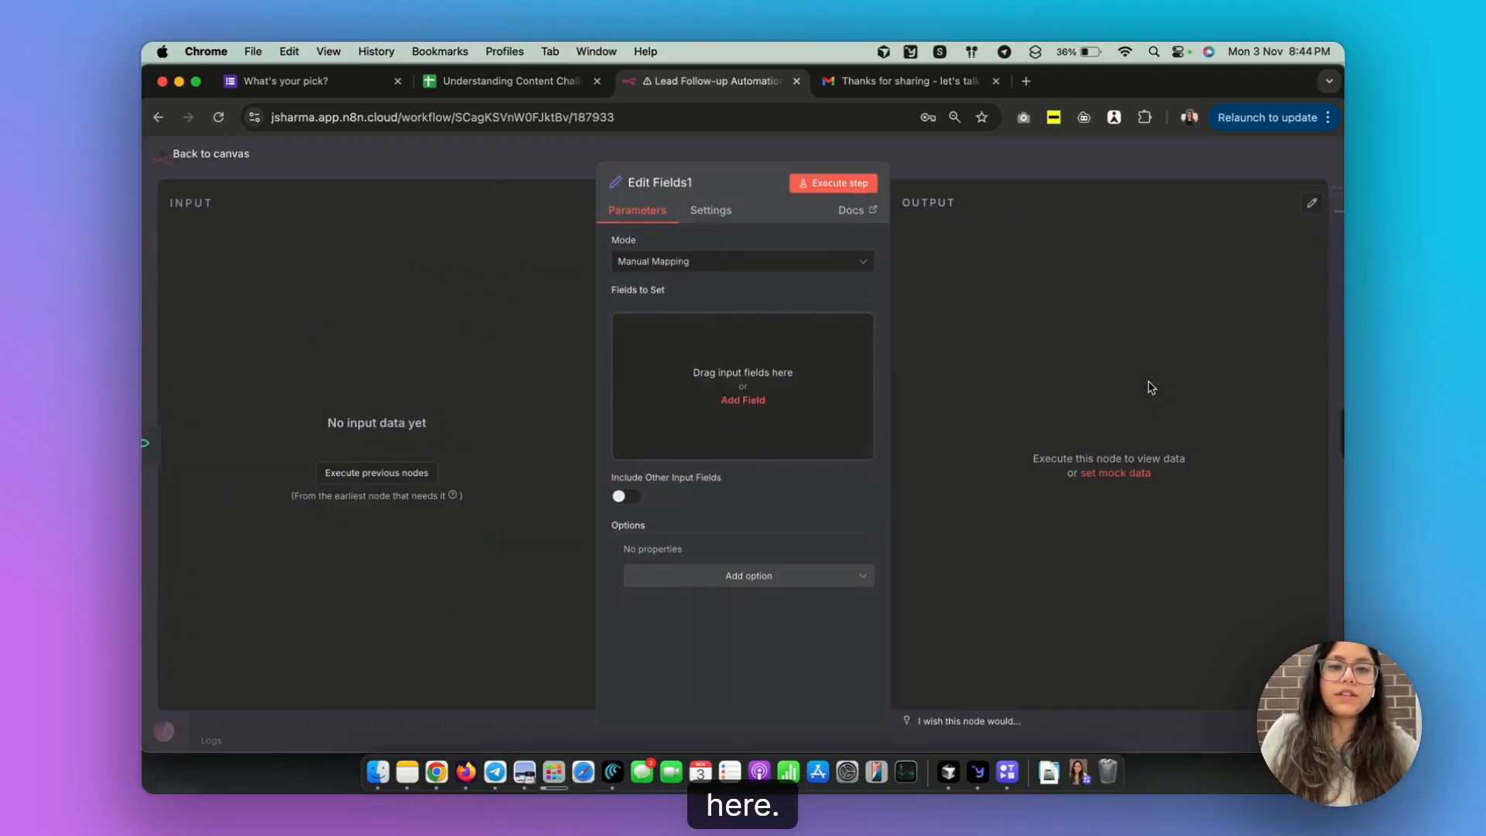
left_click(706, 263)
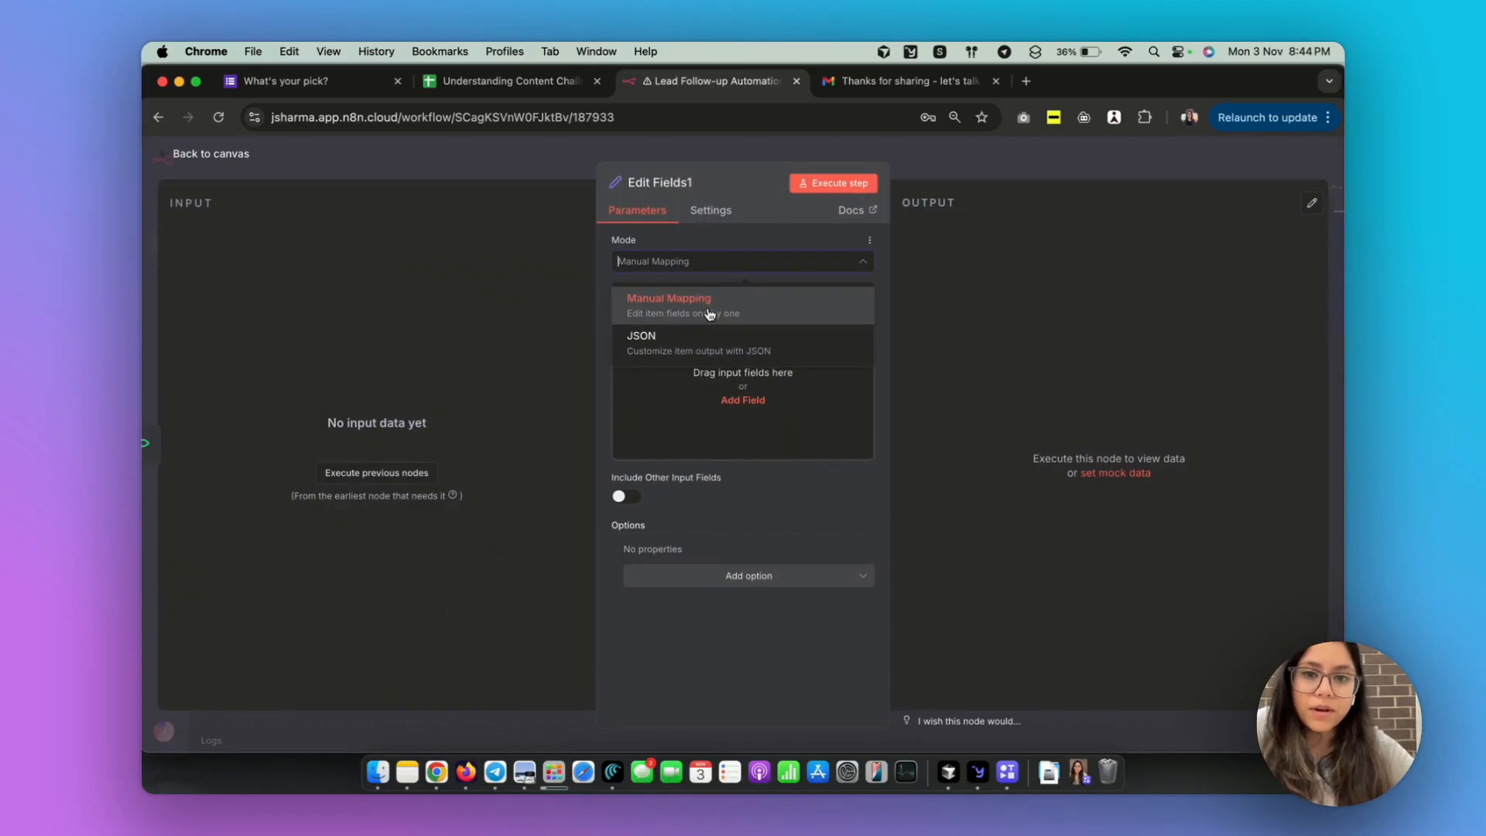
left_click(977, 161)
left_click_drag(956, 435, 1024, 516)
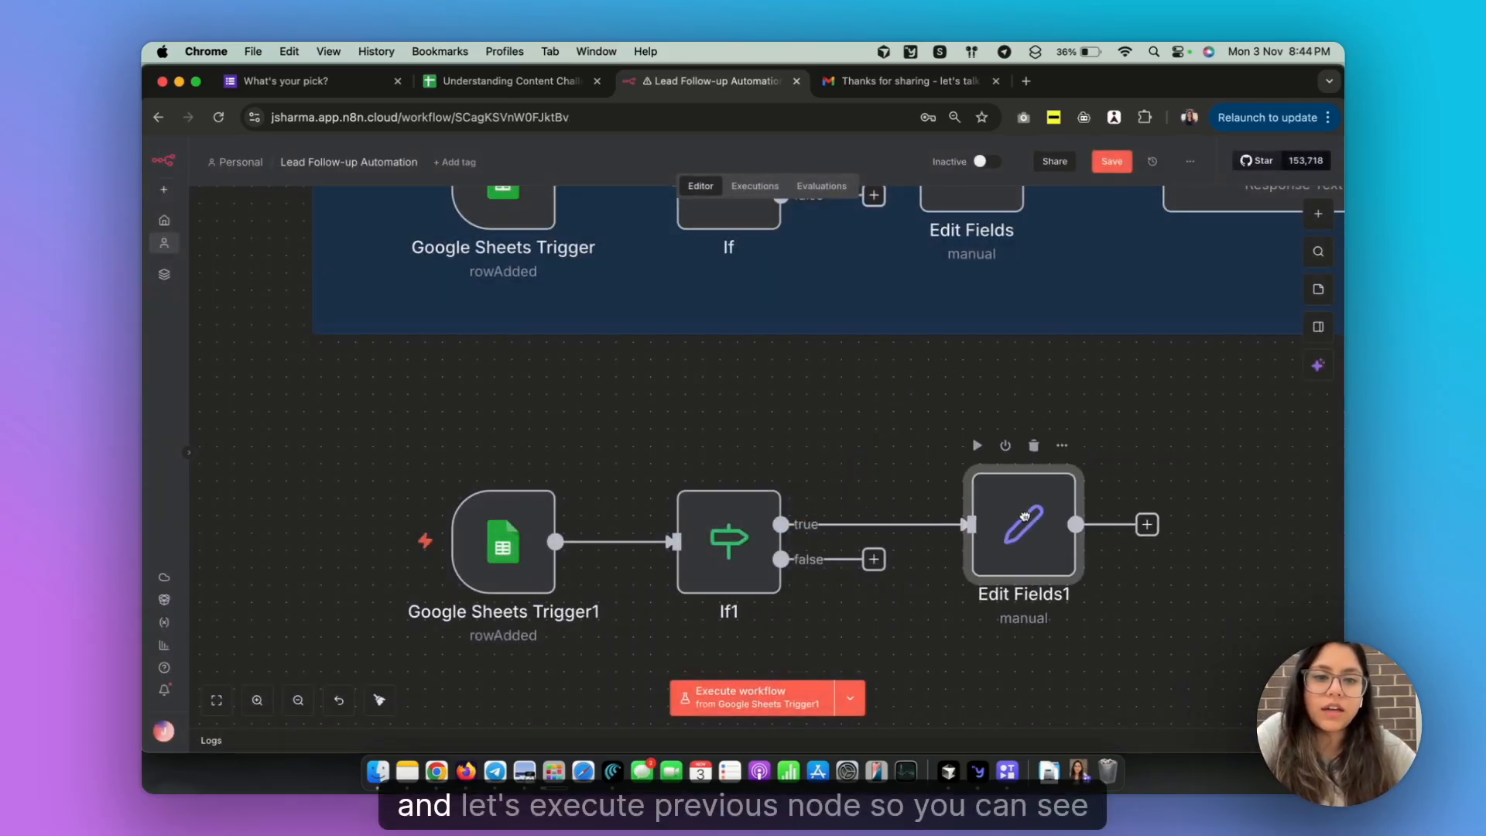
Execute the previous nodes from Edit Fields1 to load its input data, and keep the mode on Manual Mapping
double_click(1024, 516)
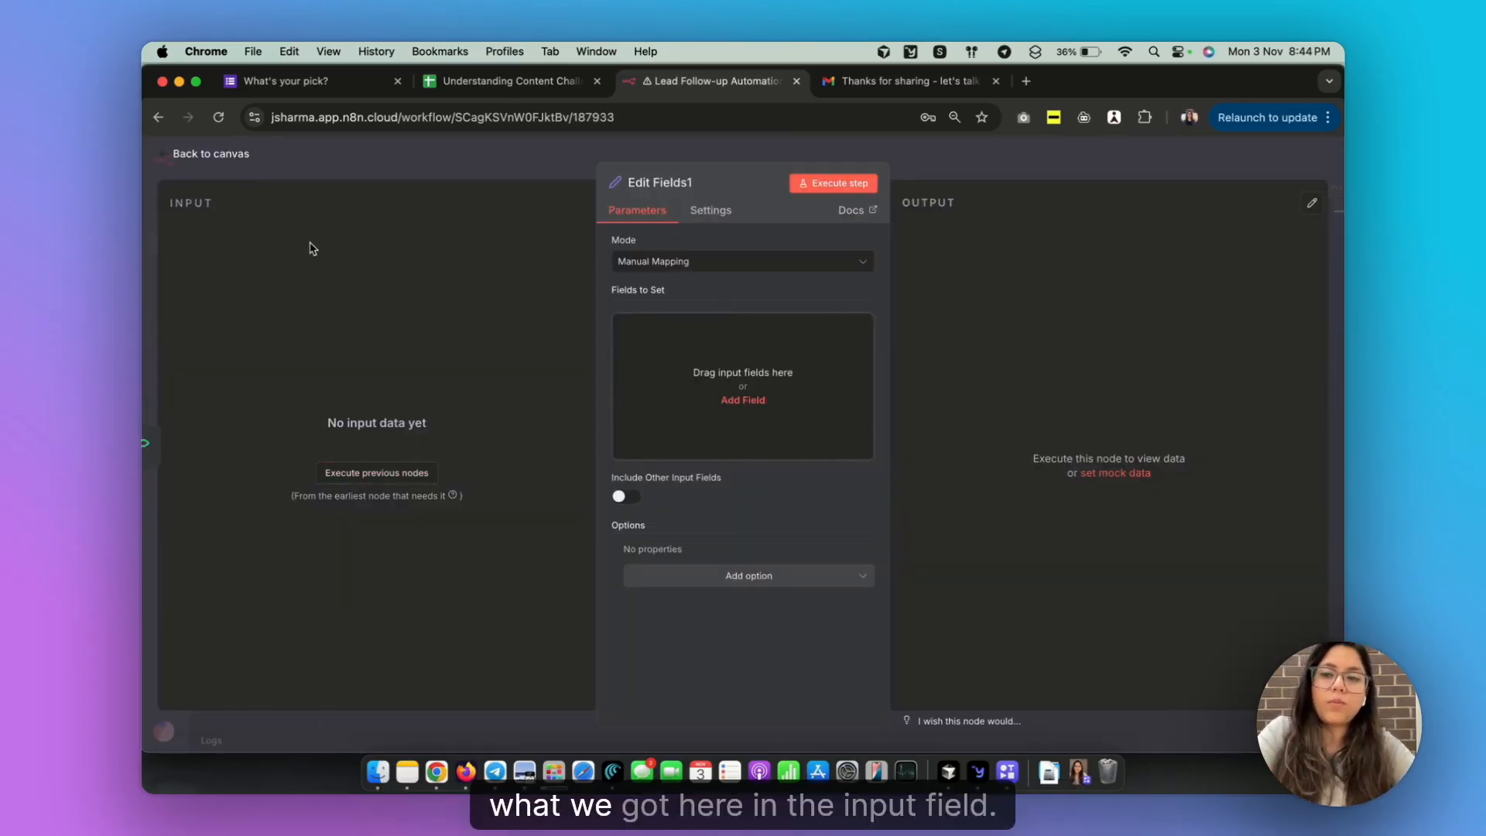
left_click(354, 479)
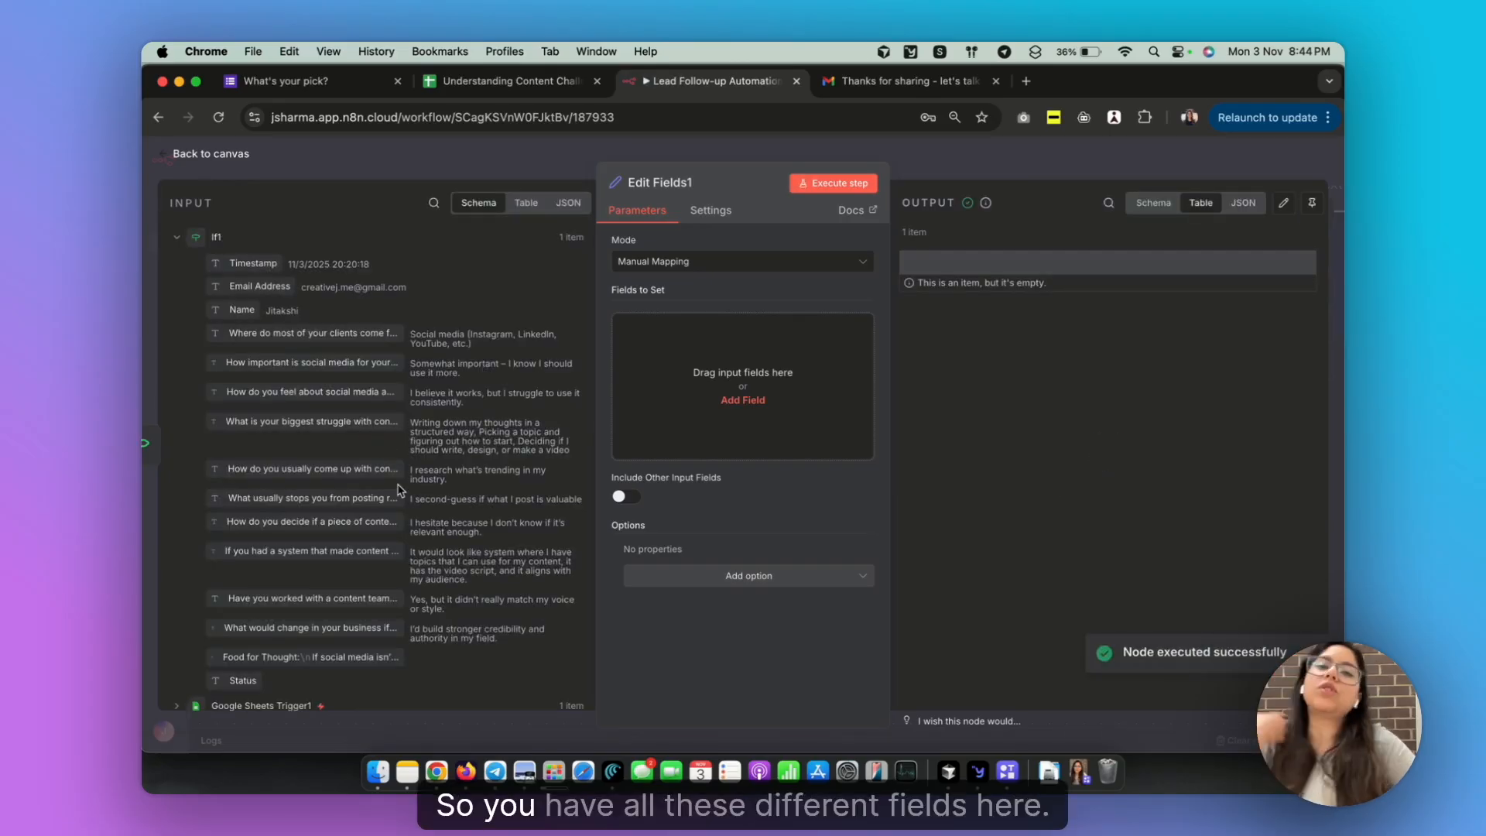
left_click(735, 263)
left_click_drag(250, 385, 780, 425)
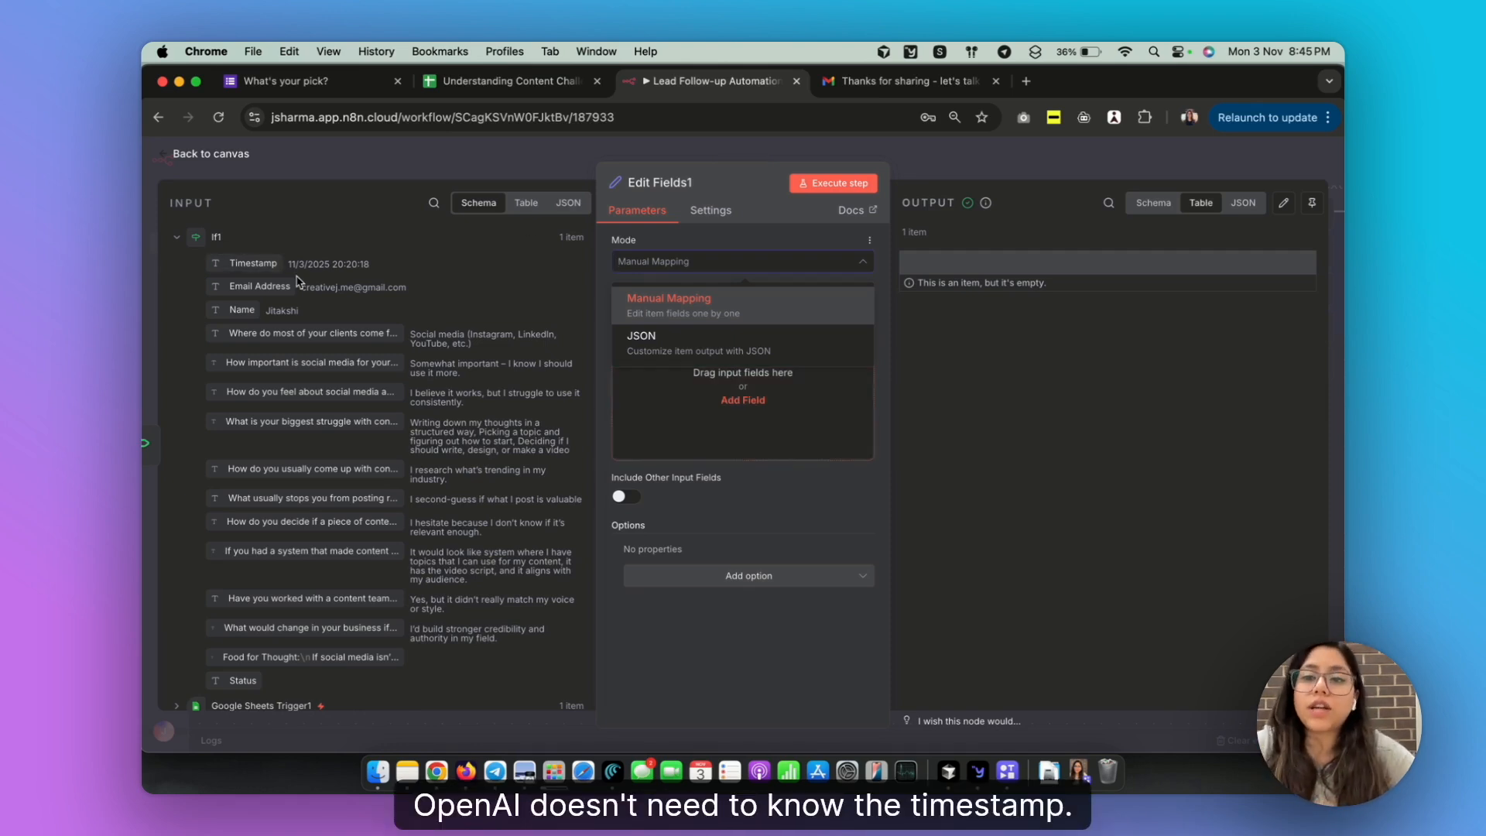
scroll(338, 573, "down", 2)
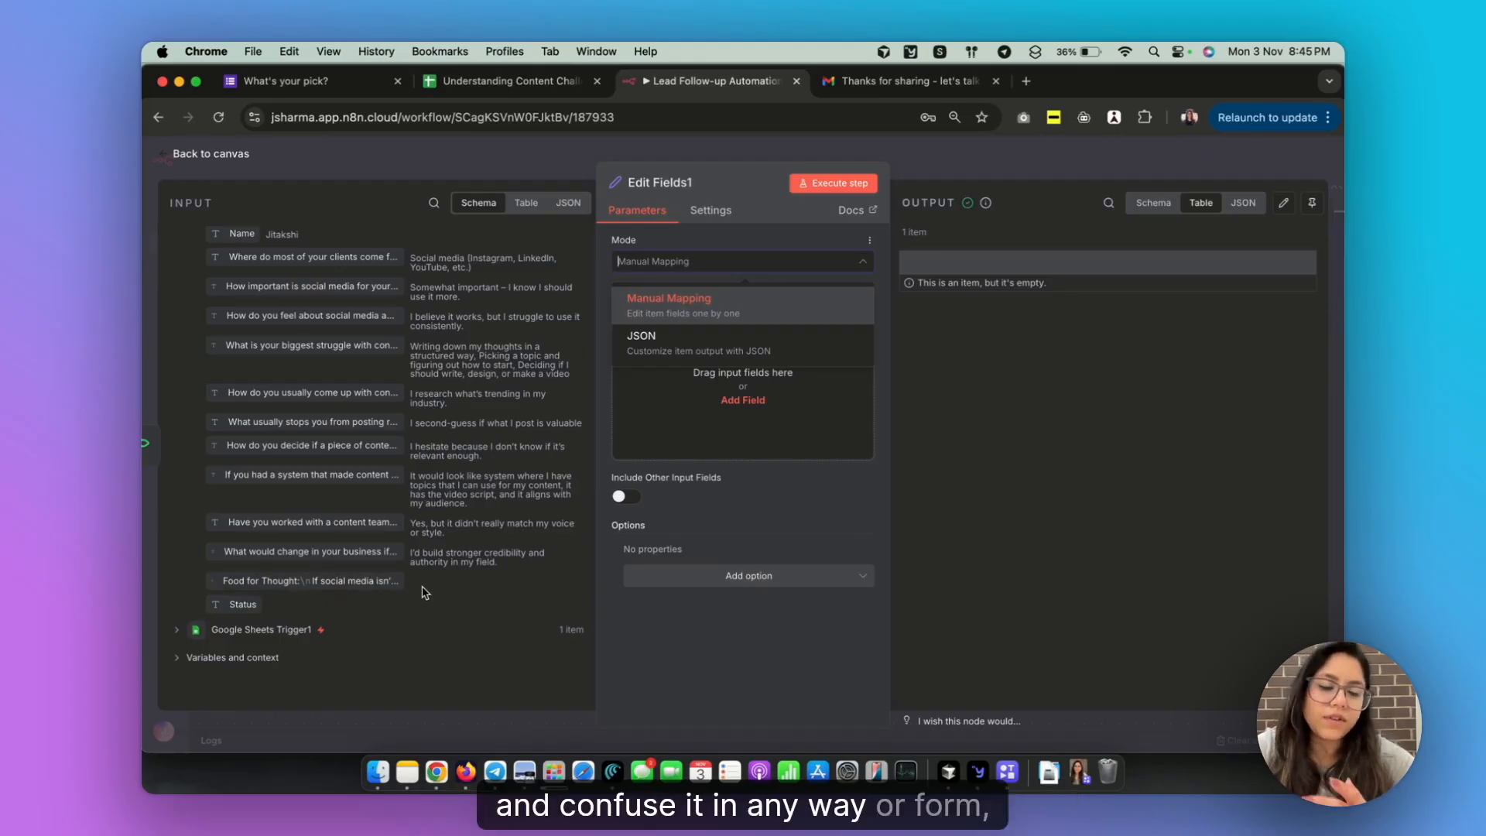
scroll(424, 593, "up", 2)
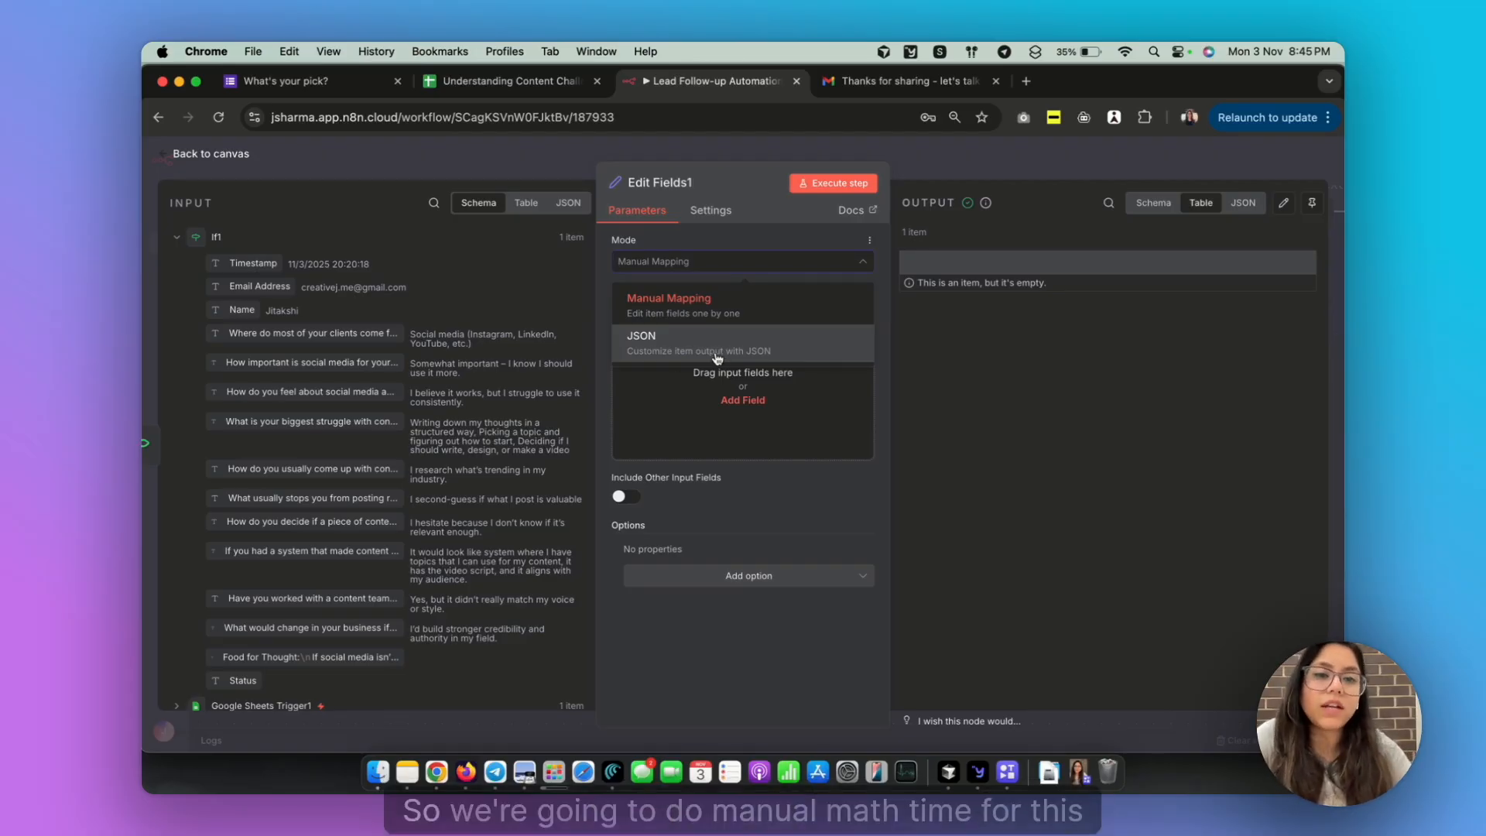
left_click(713, 308)
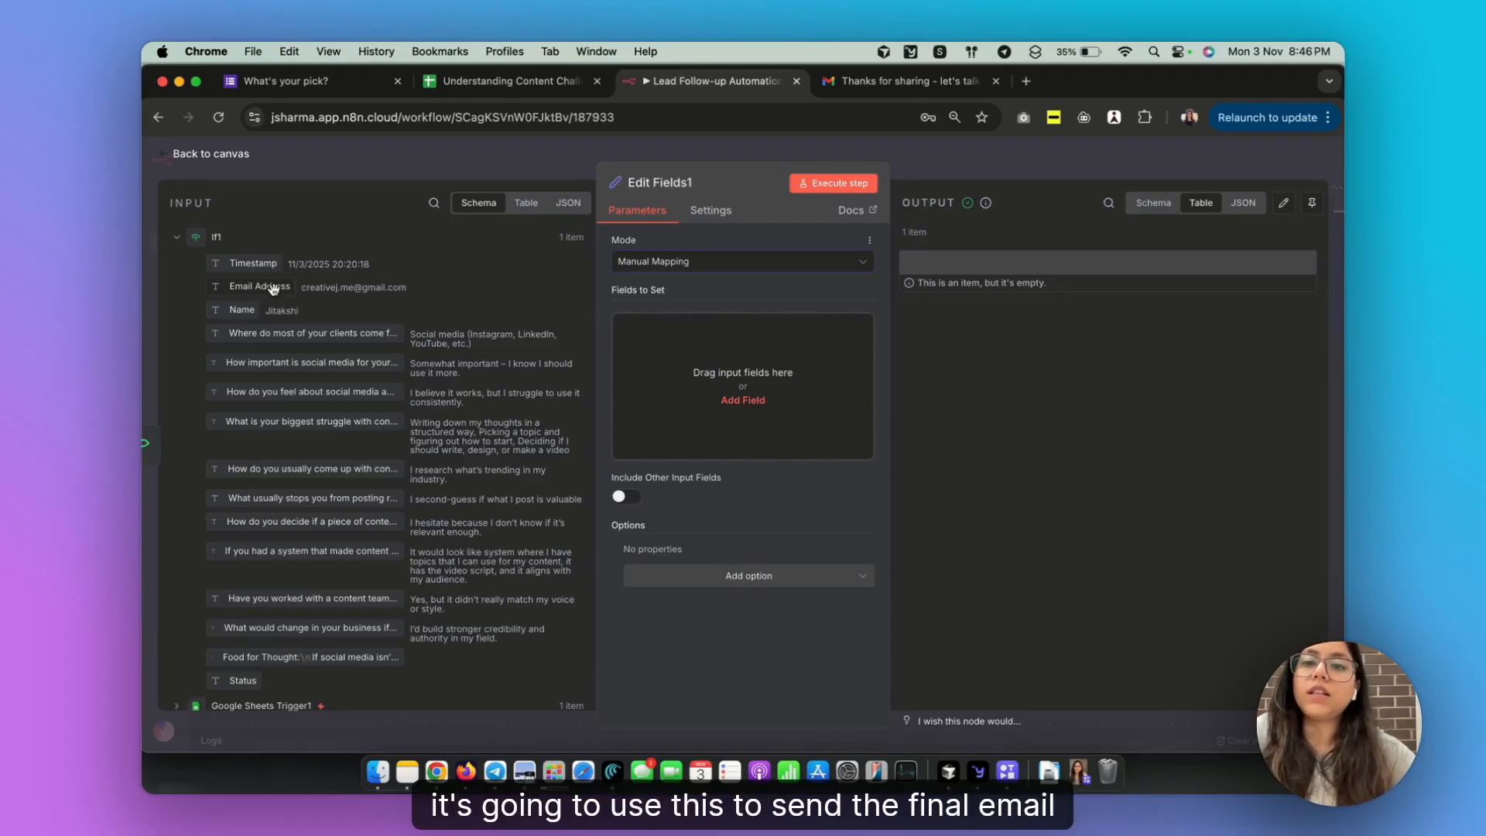
Map Email Address, Name, "Where do most of your clients come from?" and the question on social media's importance as fields to set
left_click_drag(259, 286, 736, 383)
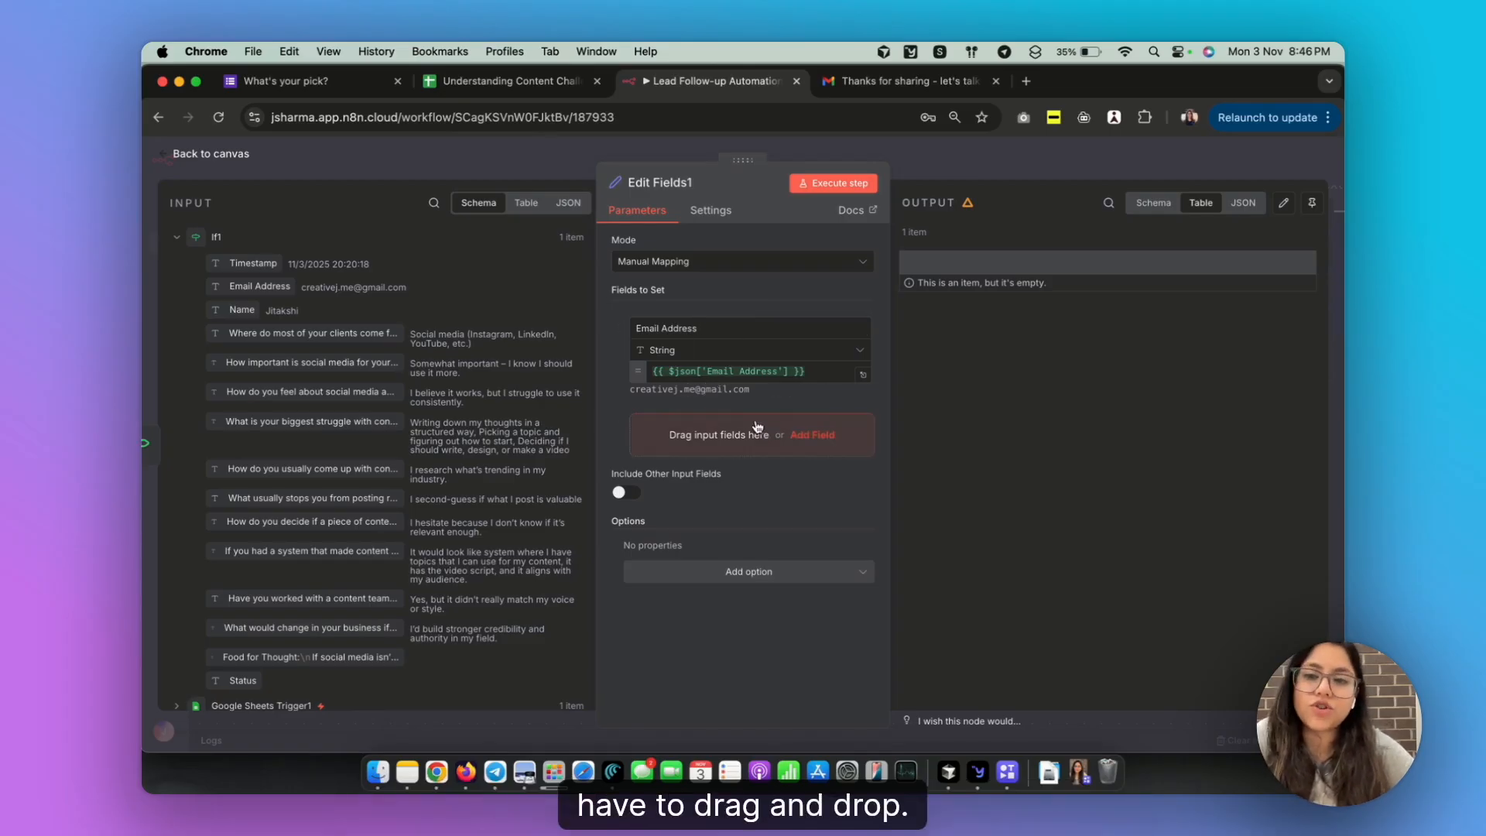
left_click_drag(240, 309, 691, 439)
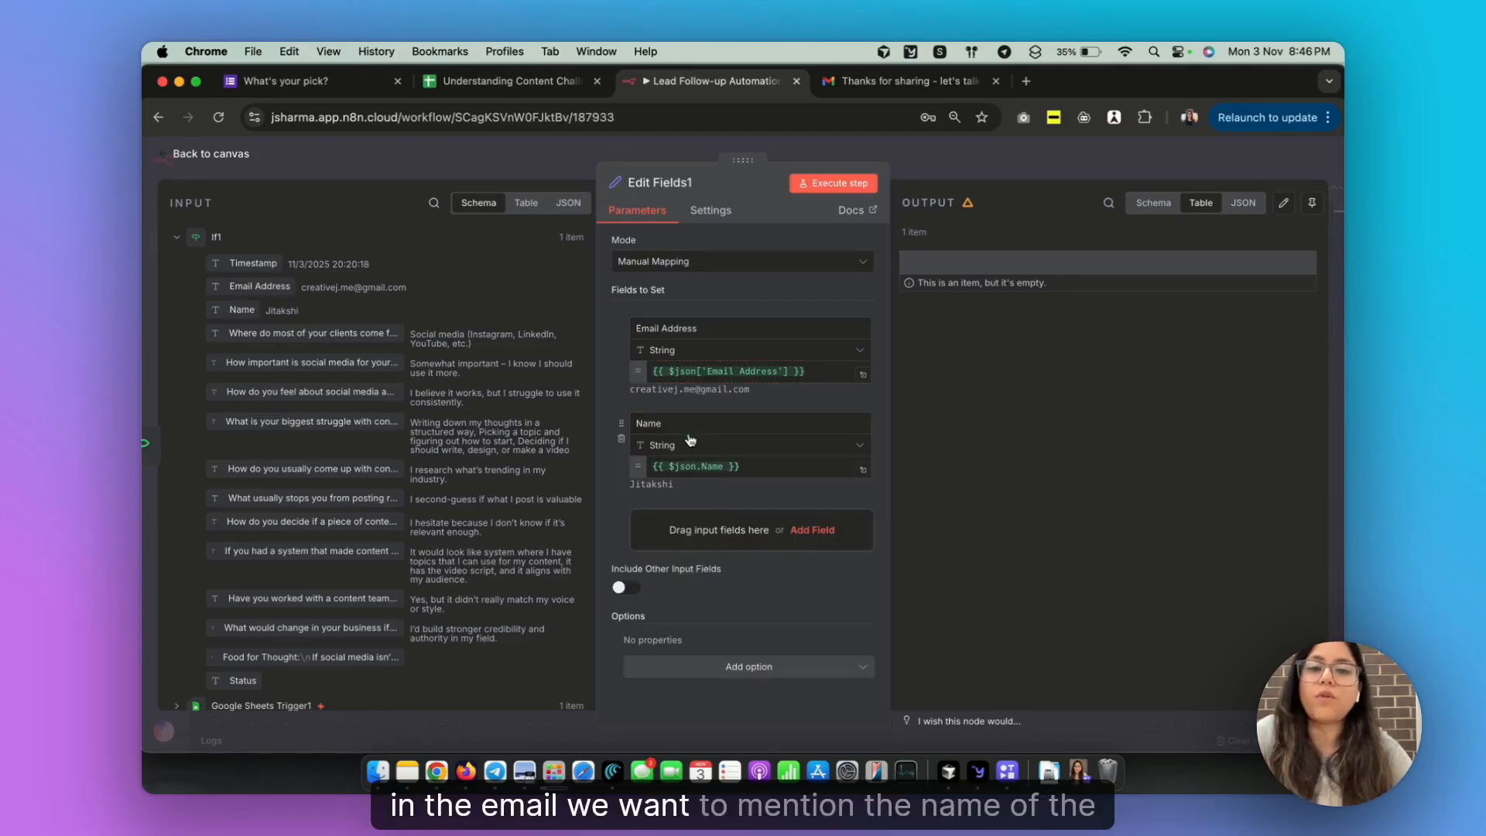
scroll(310, 333, "down", 2)
left_click_drag(305, 282, 754, 534)
left_click_drag(295, 314, 698, 652)
scroll(699, 653, "down", 5)
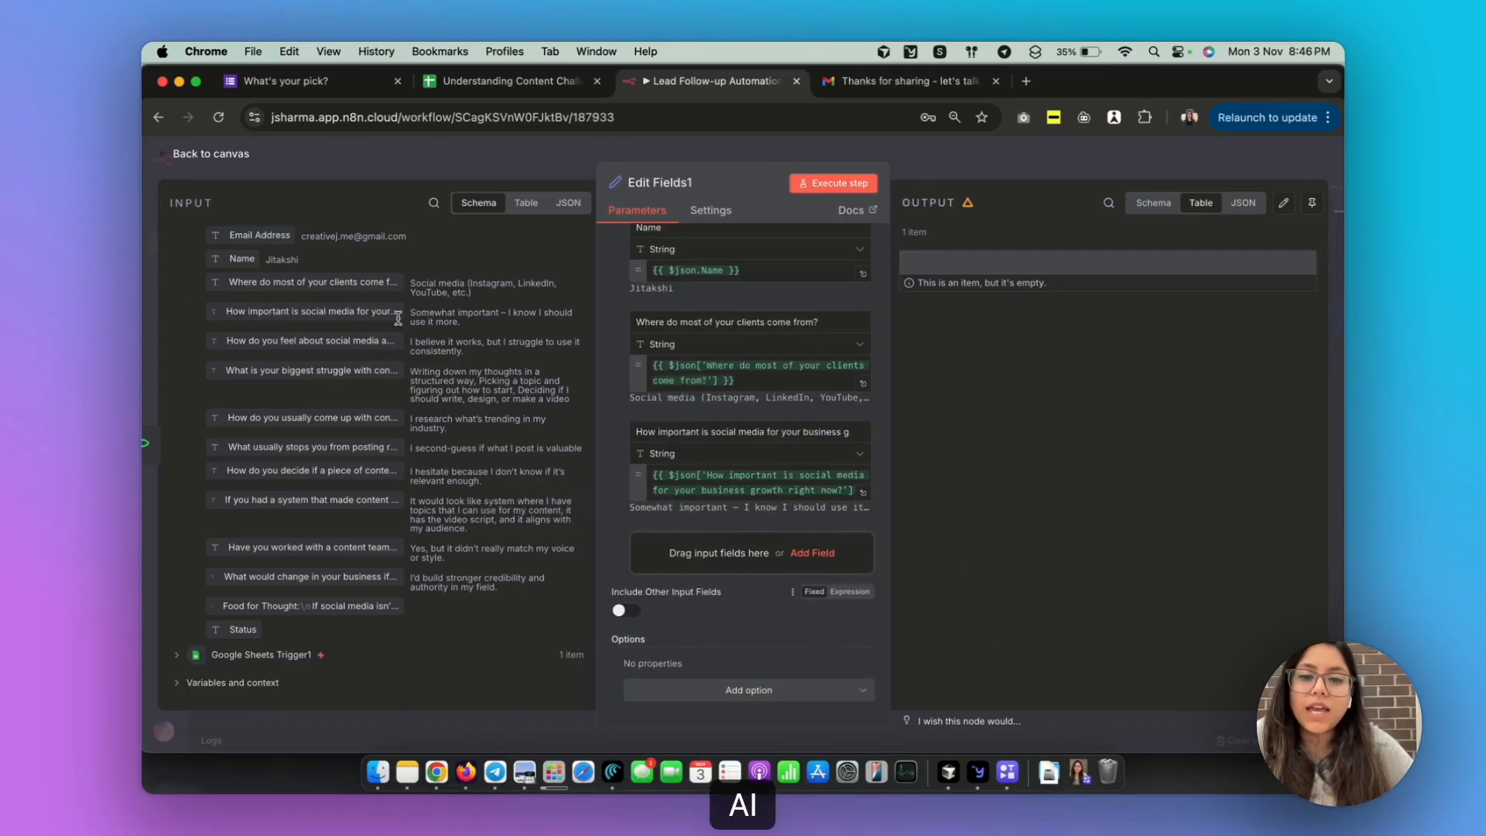
Map the questions on feelings about social media, biggest content struggle and coming up with content ideas, removing the manually added field without a value
left_click_drag(302, 341, 685, 561)
left_click_drag(277, 367, 697, 609)
scroll(696, 608, "down", 3)
left_click(681, 564)
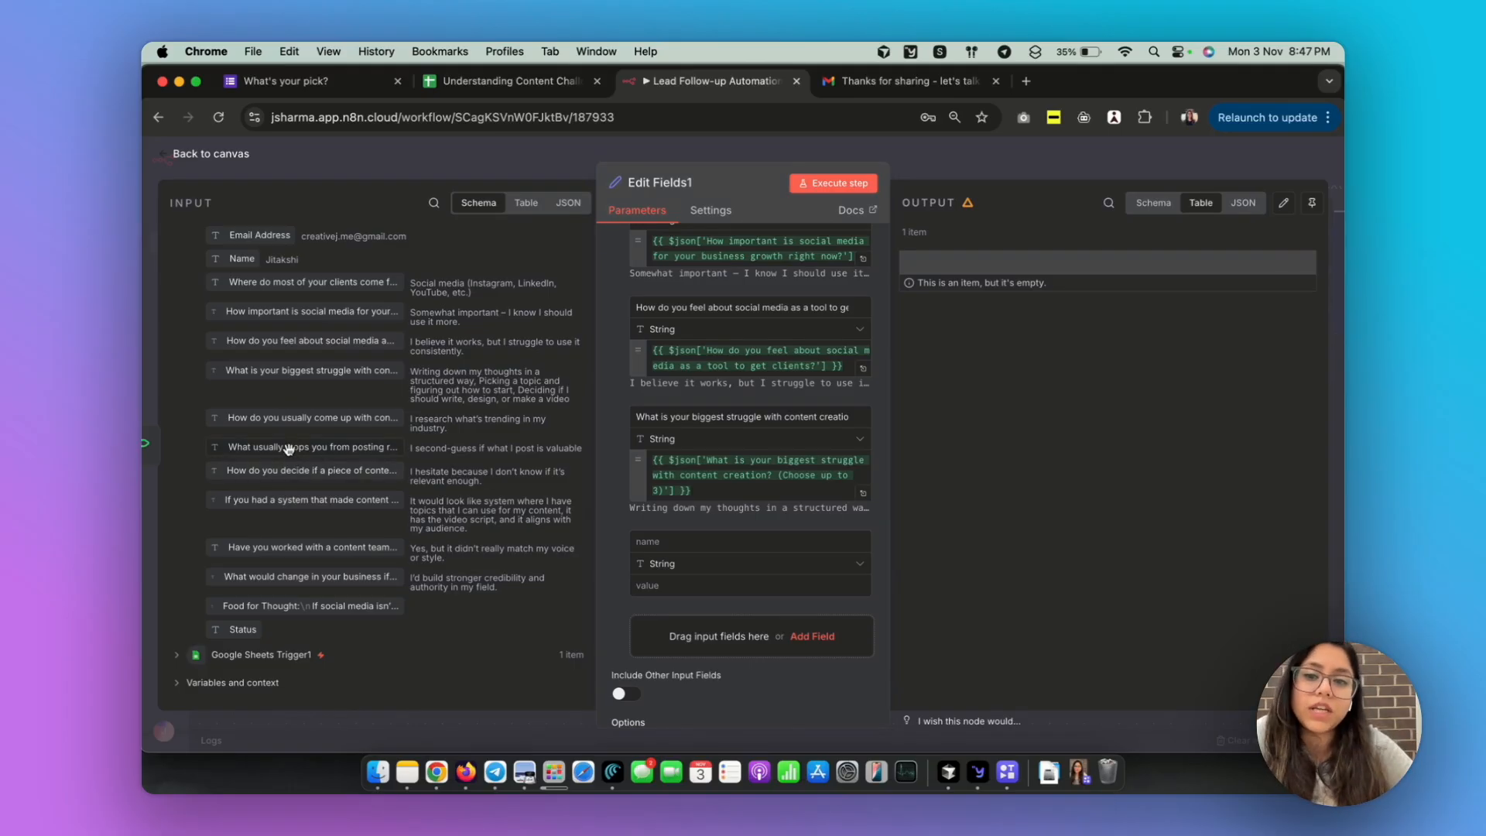
left_click_drag(288, 440, 724, 568)
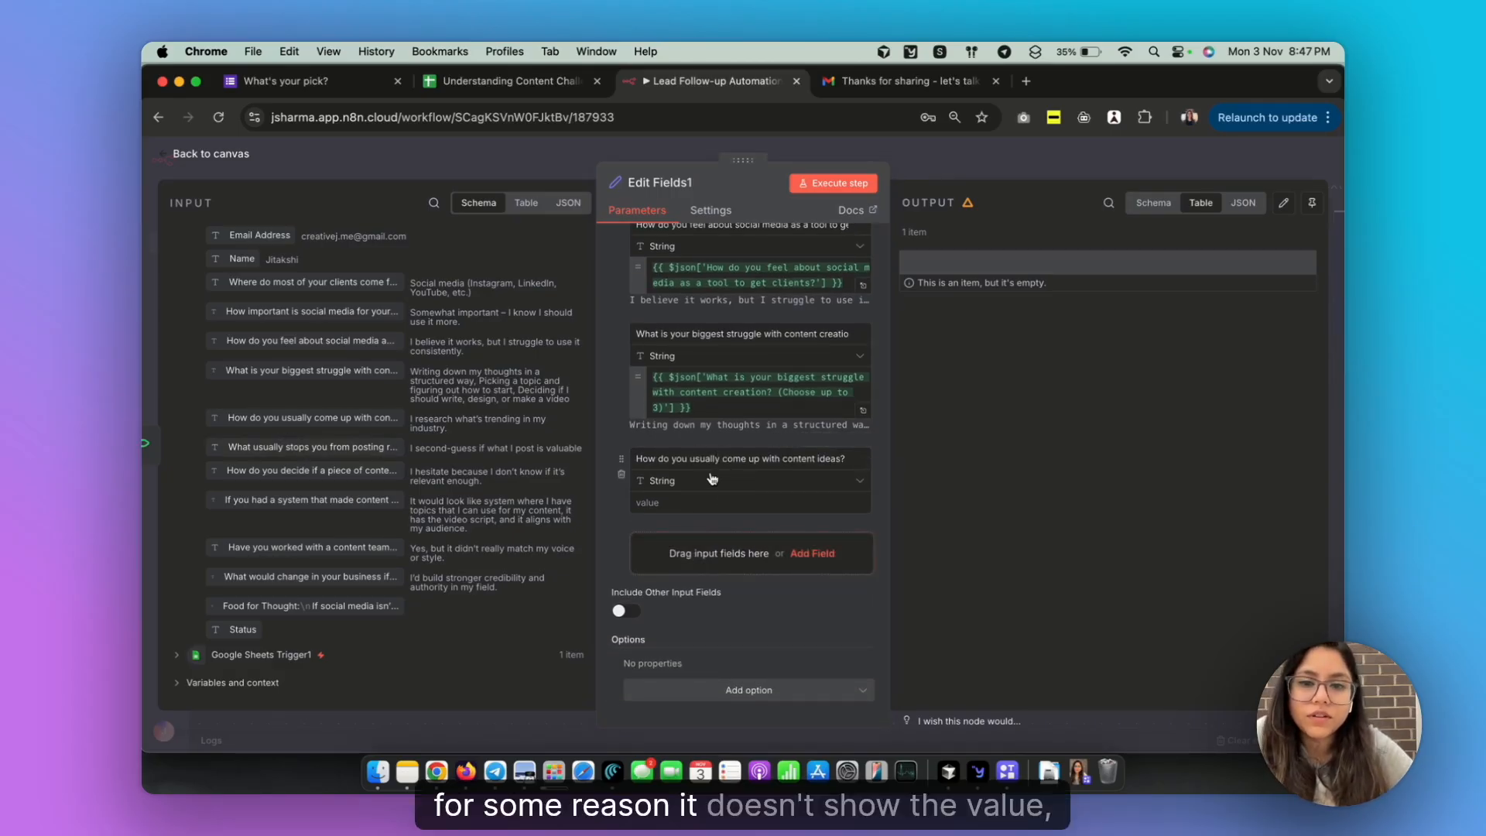
left_click(620, 474)
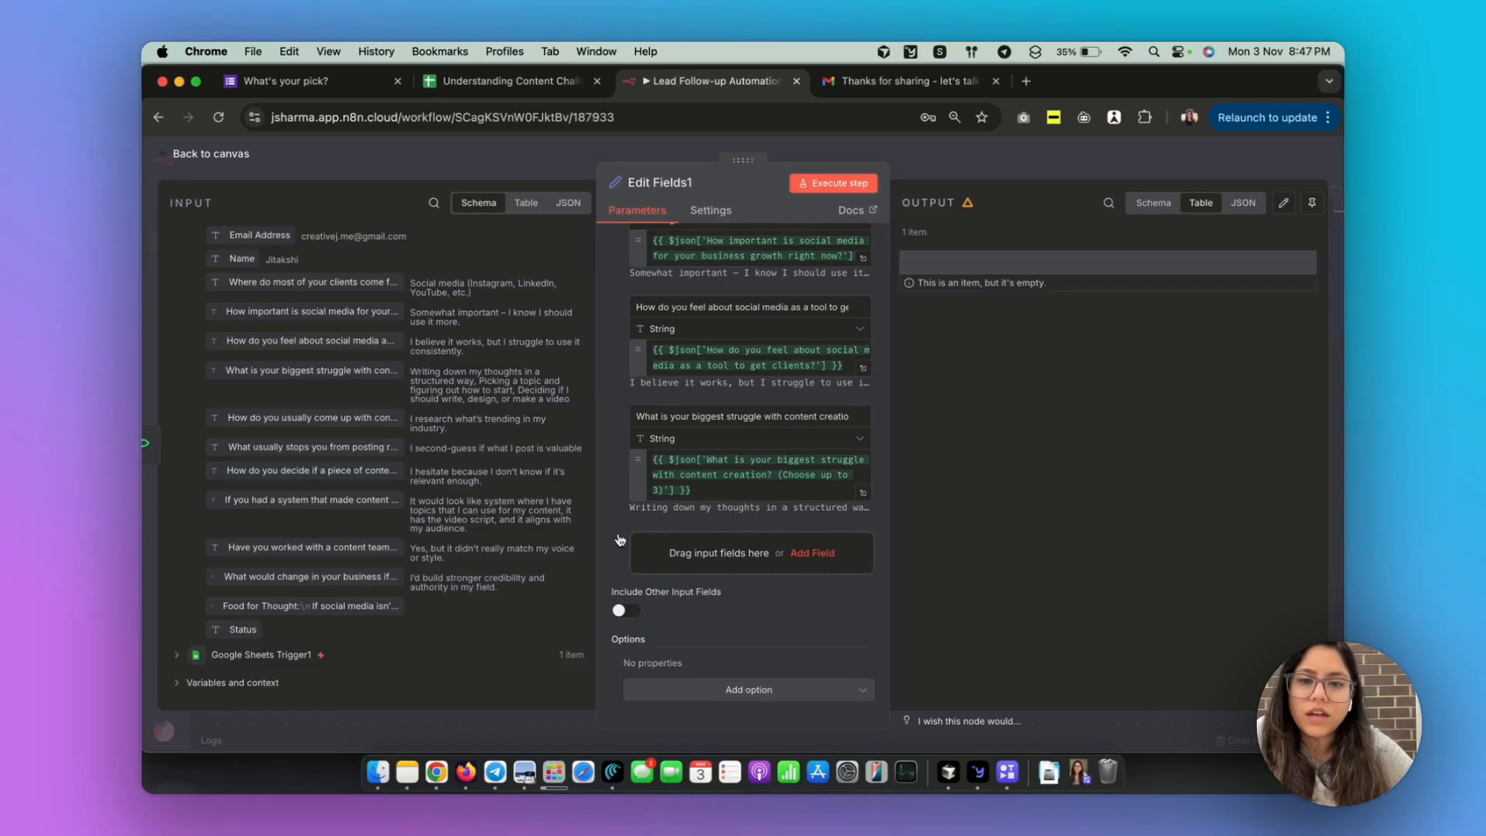
left_click_drag(298, 418, 805, 542)
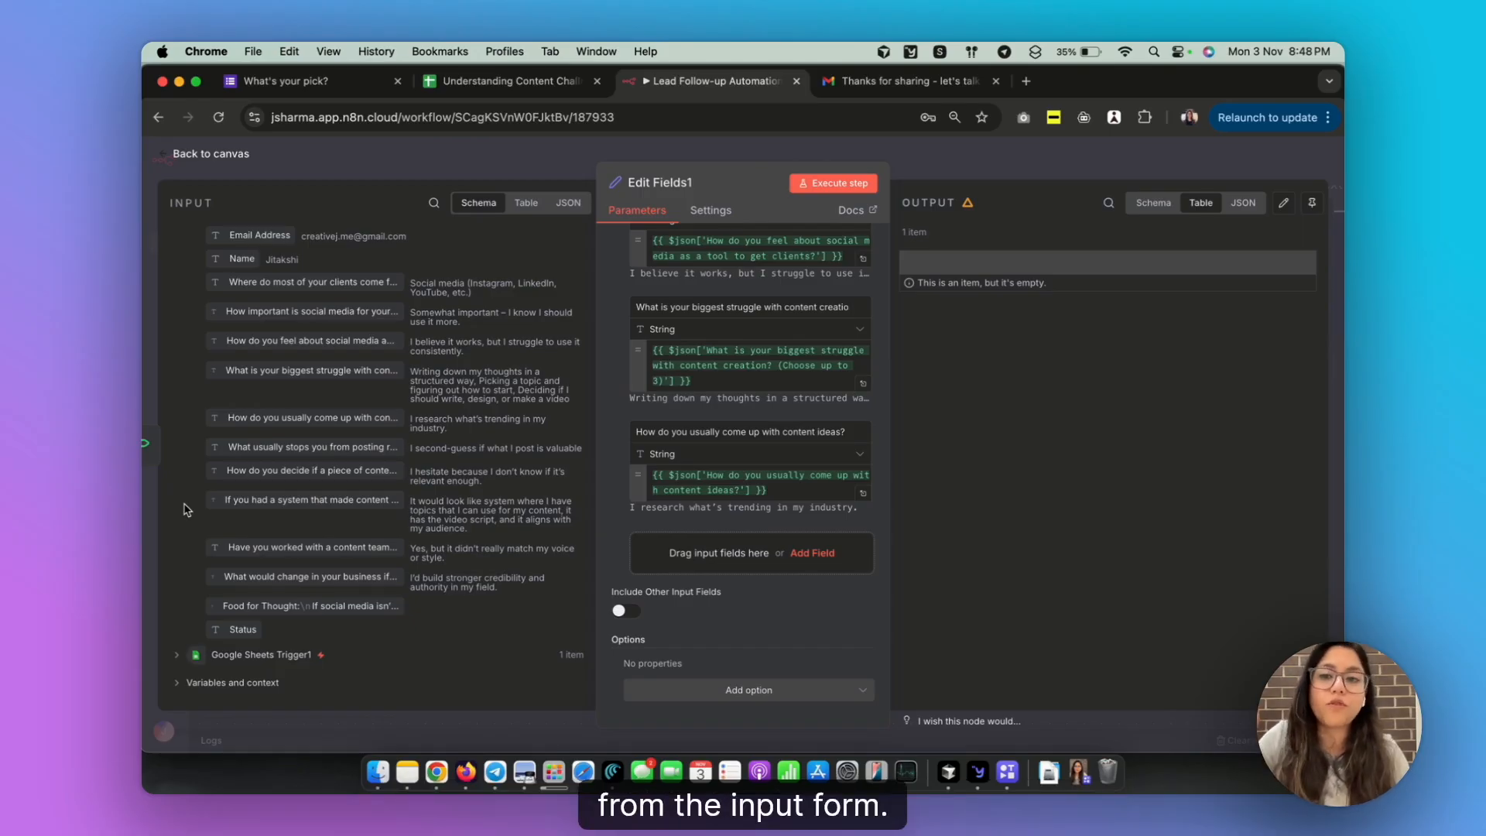
Map the questions on posting obstacles, content worth posting, an effortless content system, content team experience and business change as fields to set
left_click_drag(290, 446, 677, 557)
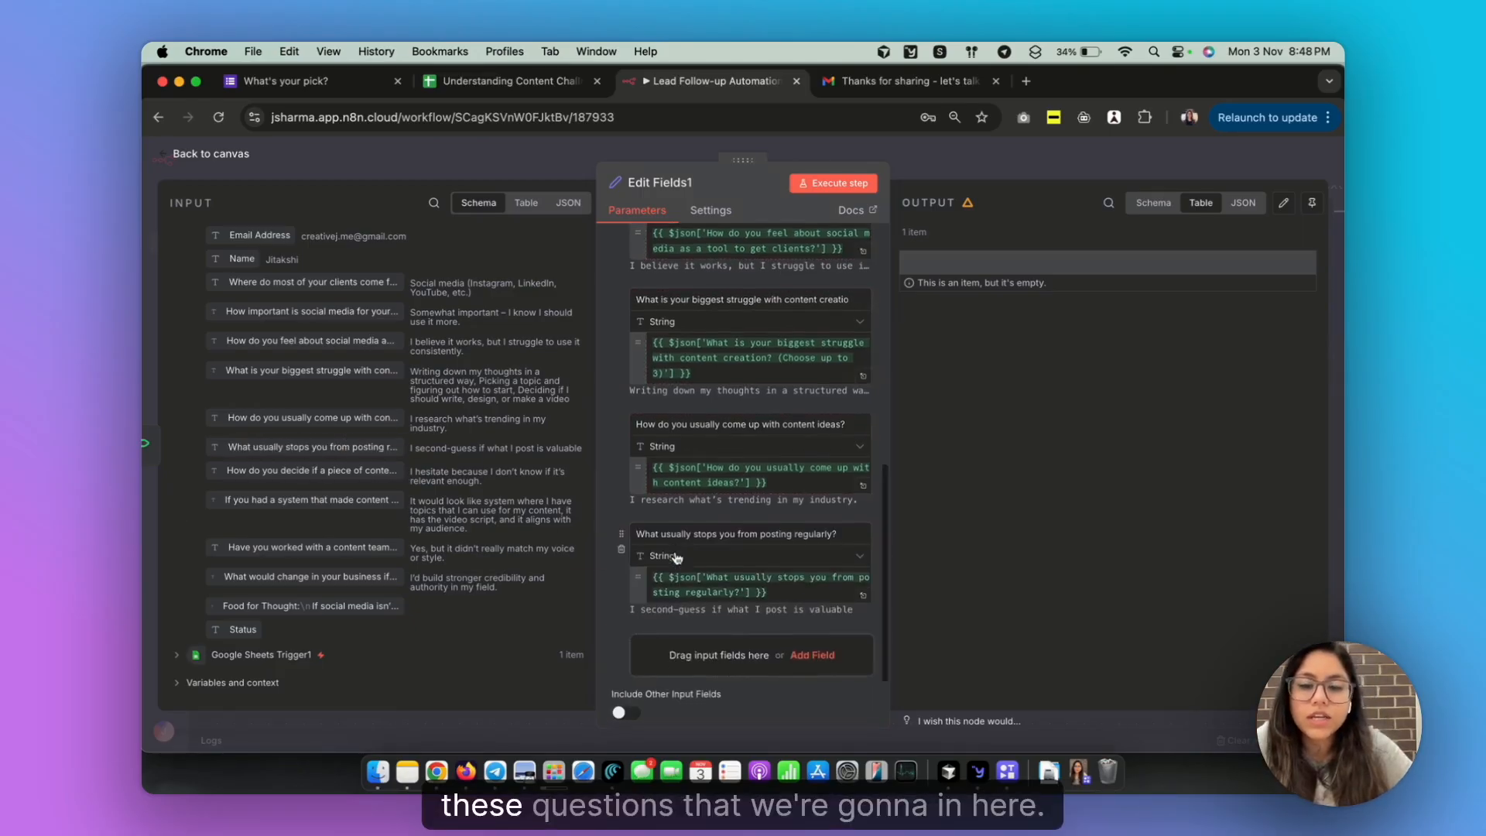
left_click_drag(286, 470, 743, 661)
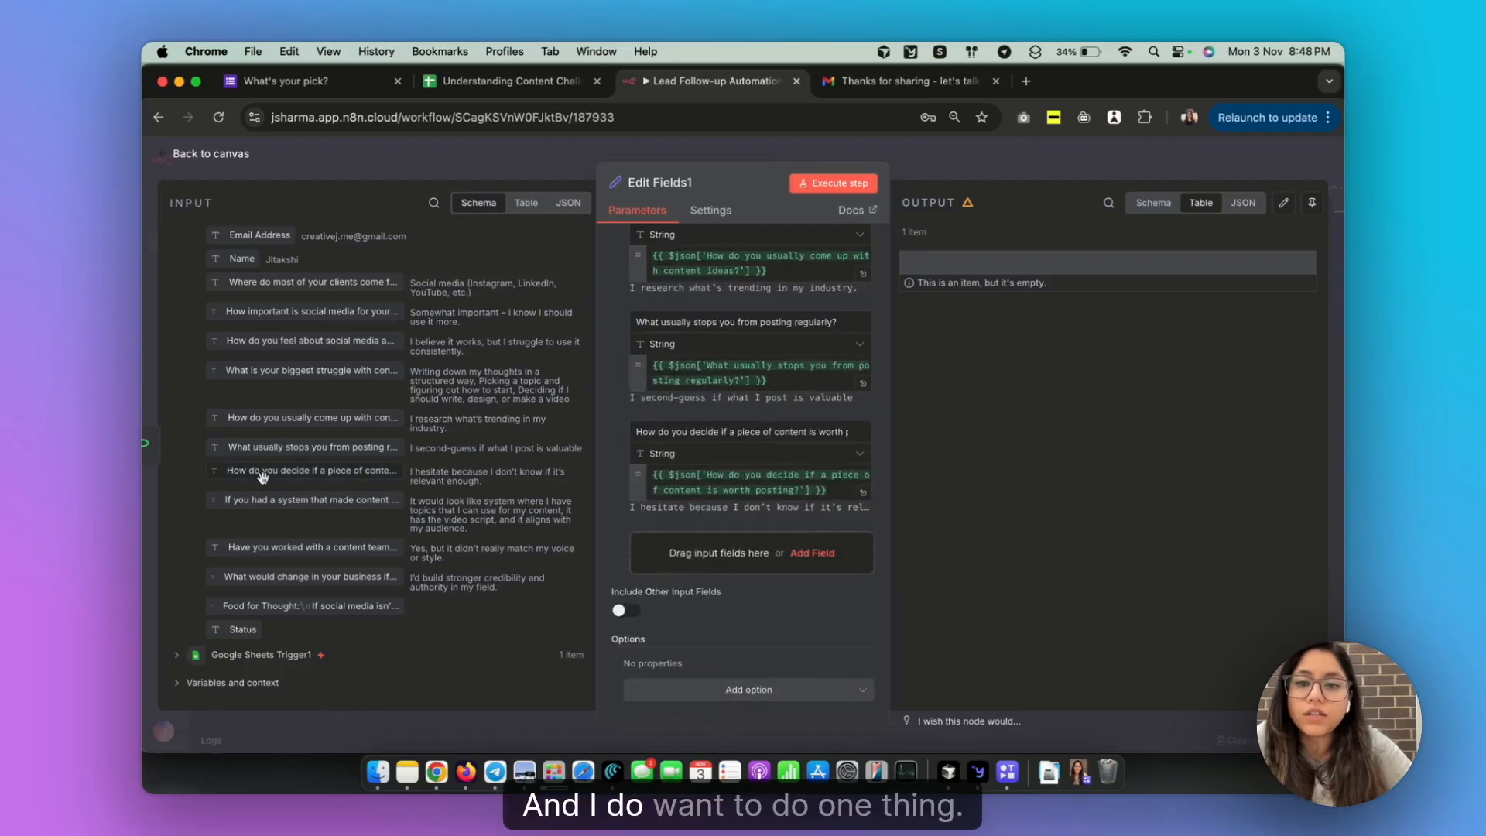
left_click_drag(267, 501, 653, 555)
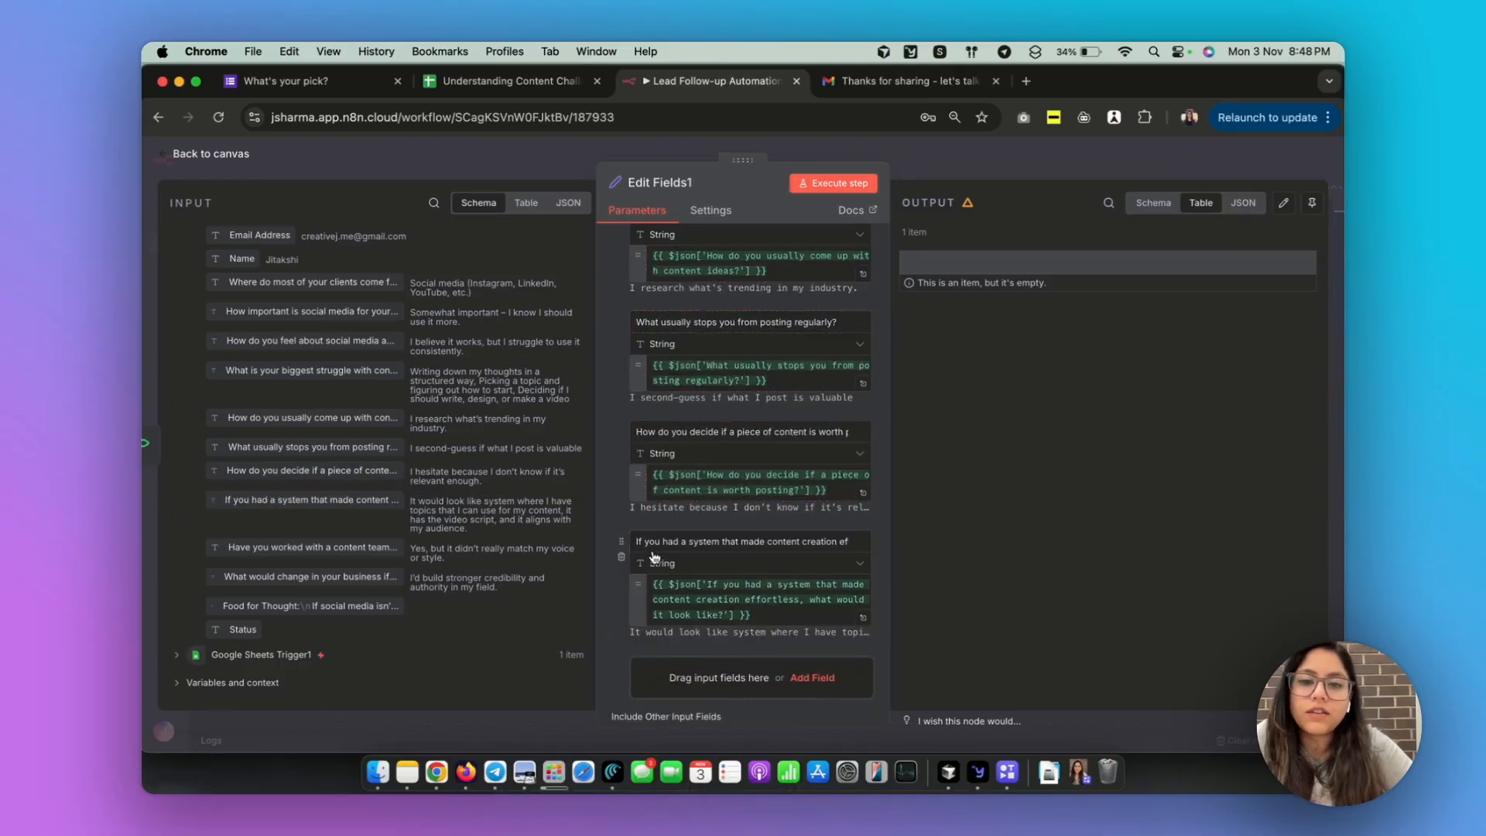
scroll(720, 588, "down", 3)
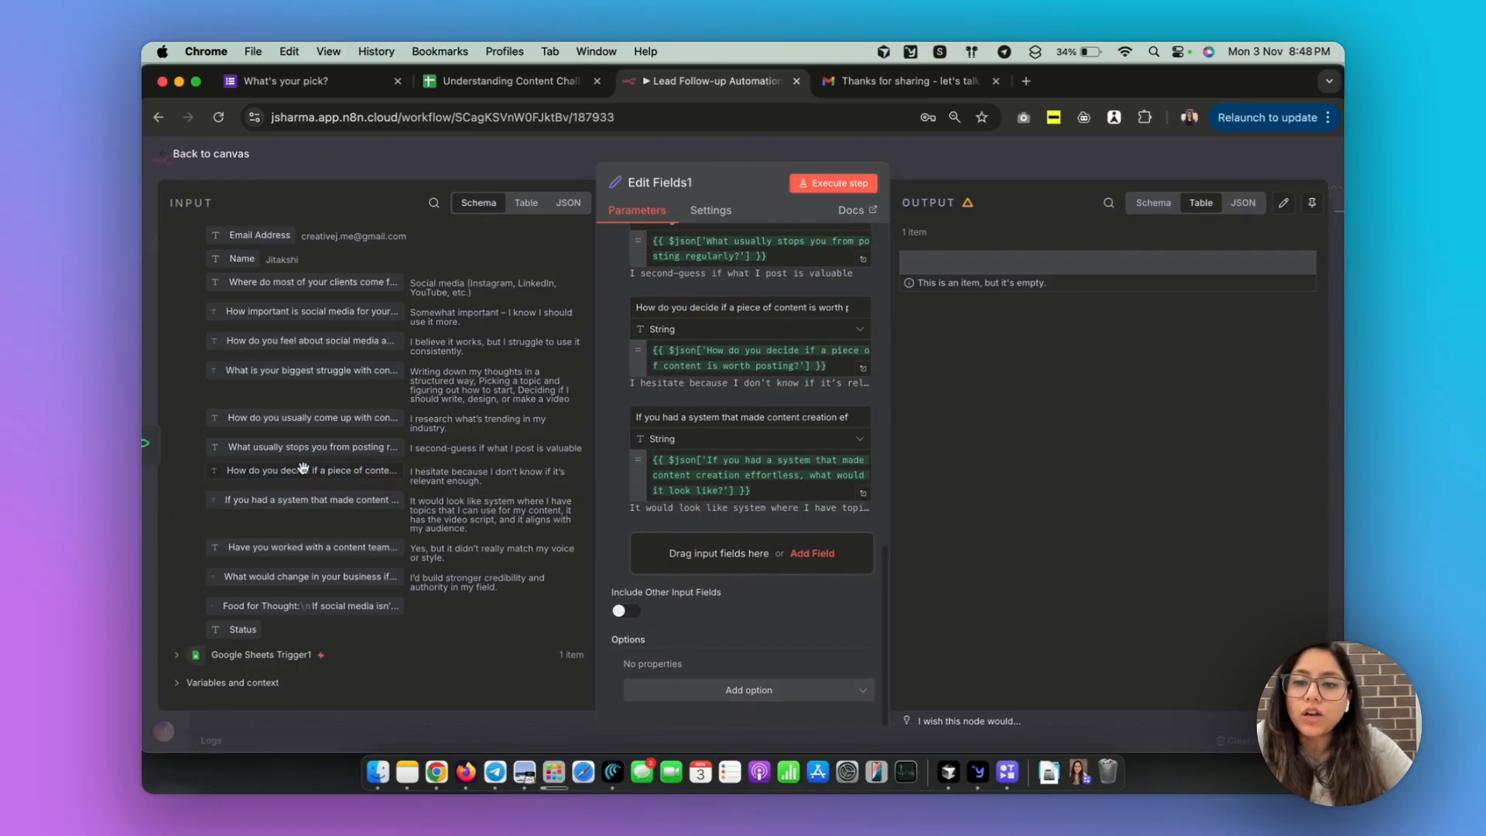
left_click_drag(301, 547, 727, 565)
left_click_drag(247, 576, 658, 573)
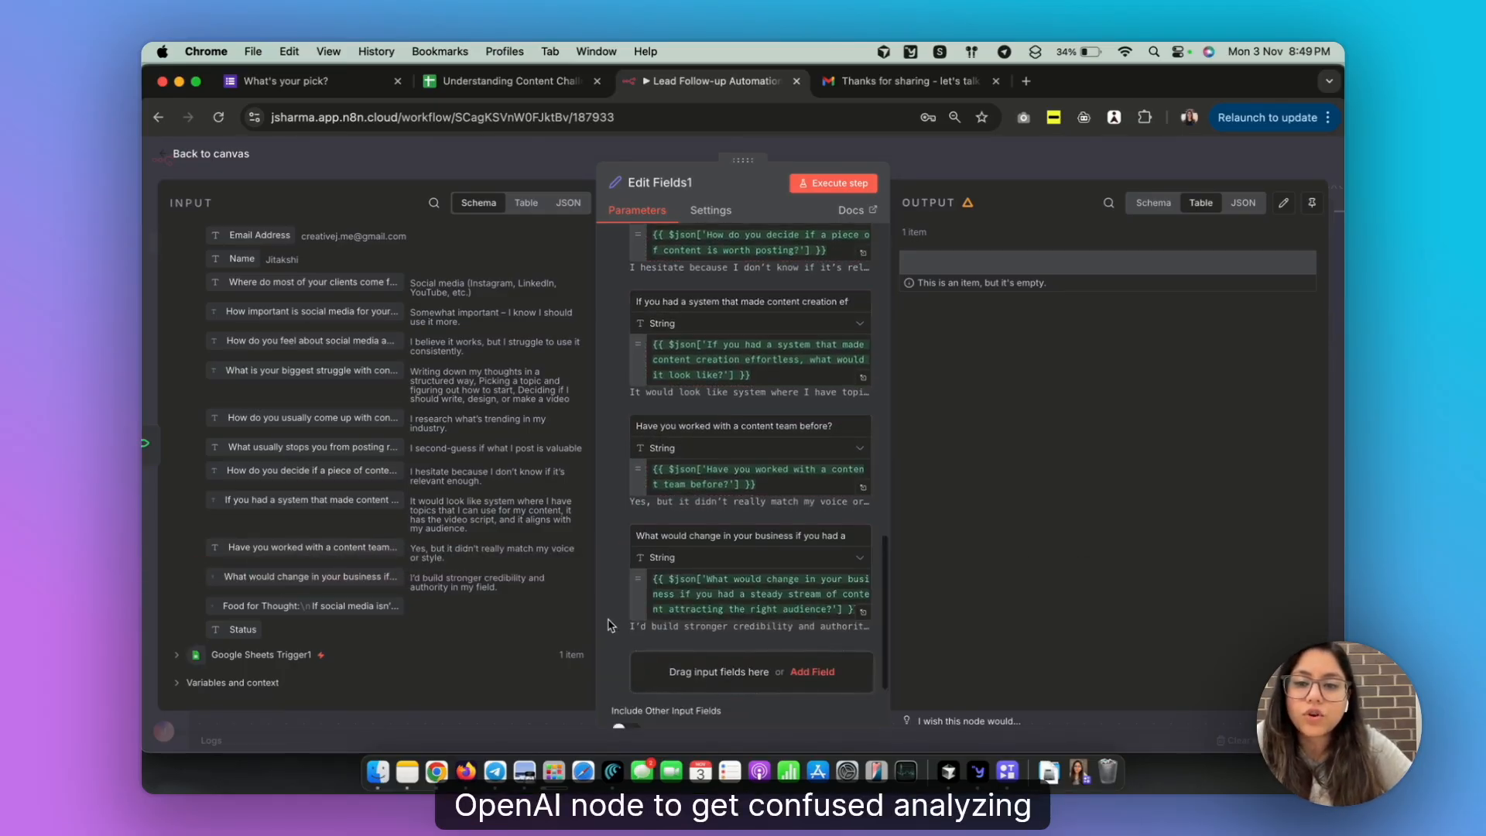
Rename the field "Where do most of your clients come from?" as Client Source
scroll(607, 625, "down", 3)
scroll(694, 381, "up", 10)
scroll(694, 380, "up", 5)
scroll(700, 364, "down", 2)
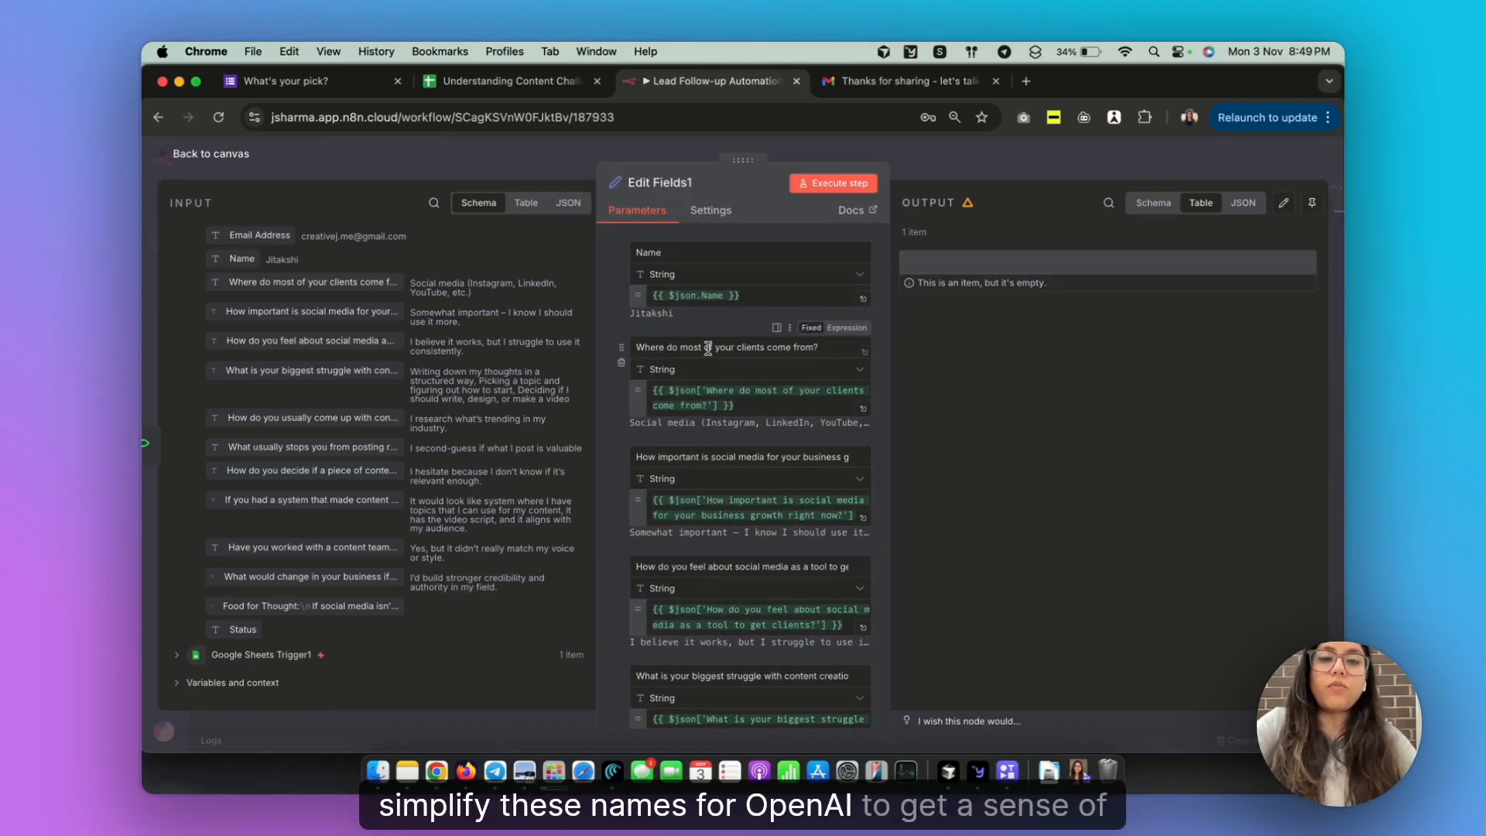
scroll(707, 348, "up", 1)
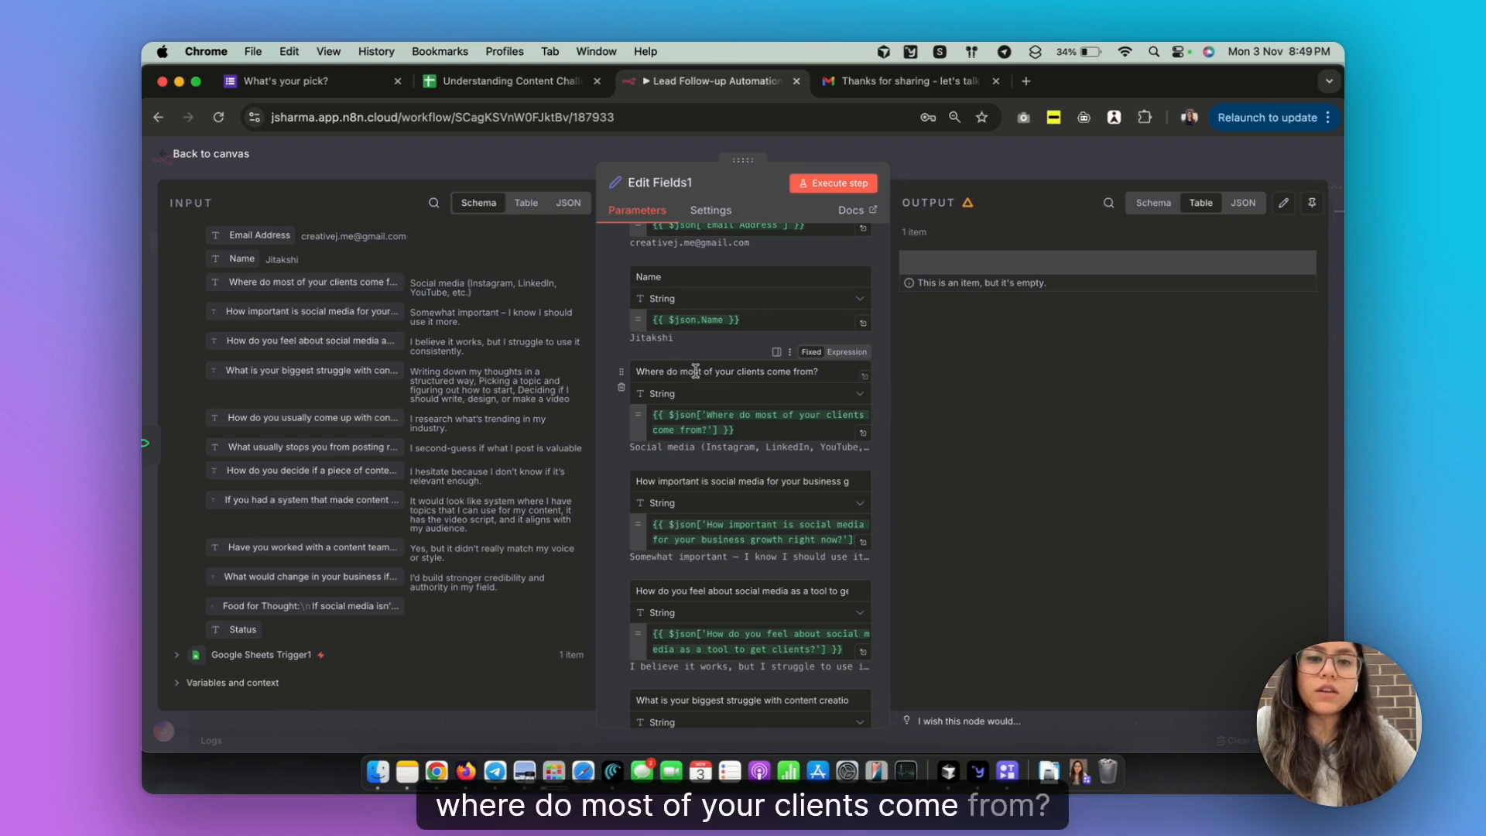
triple_click(696, 371)
type("Clinet")
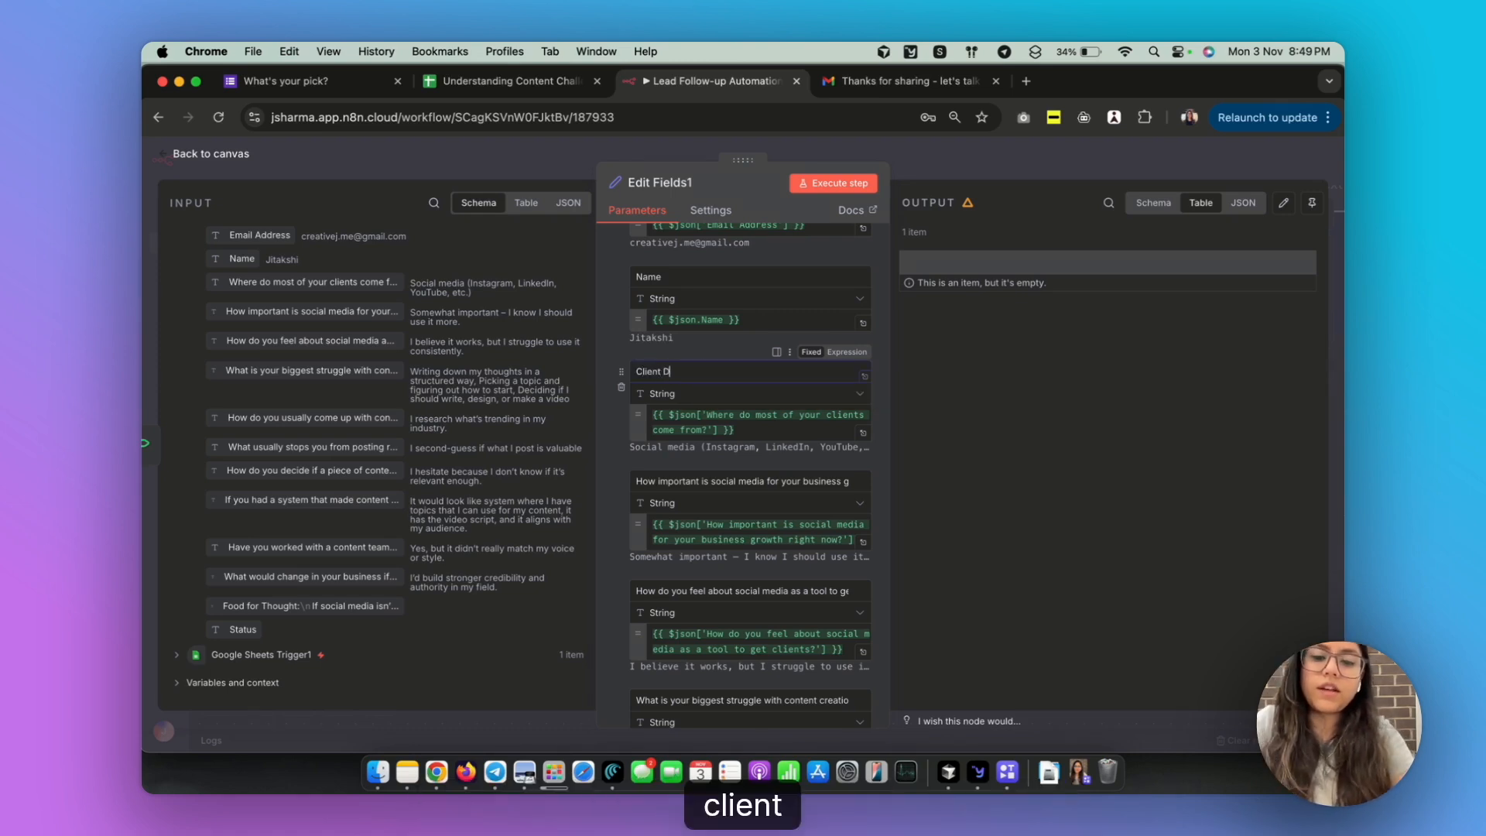
key("BackSpace")
key("BackSpace")
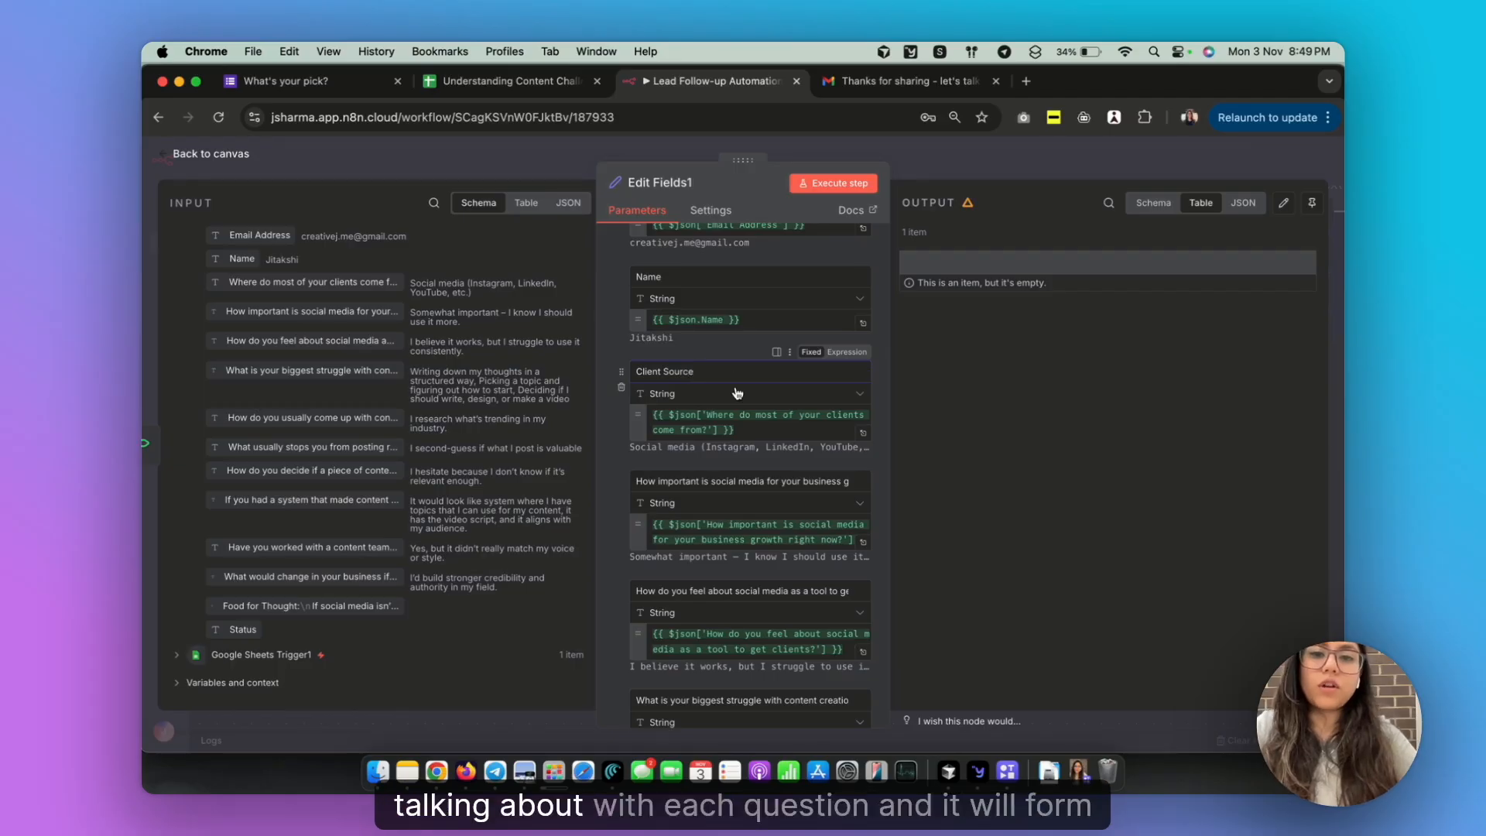
Rename the field asking how important social media is for business growth as Social Media Importance
scroll(664, 451, "down", 1)
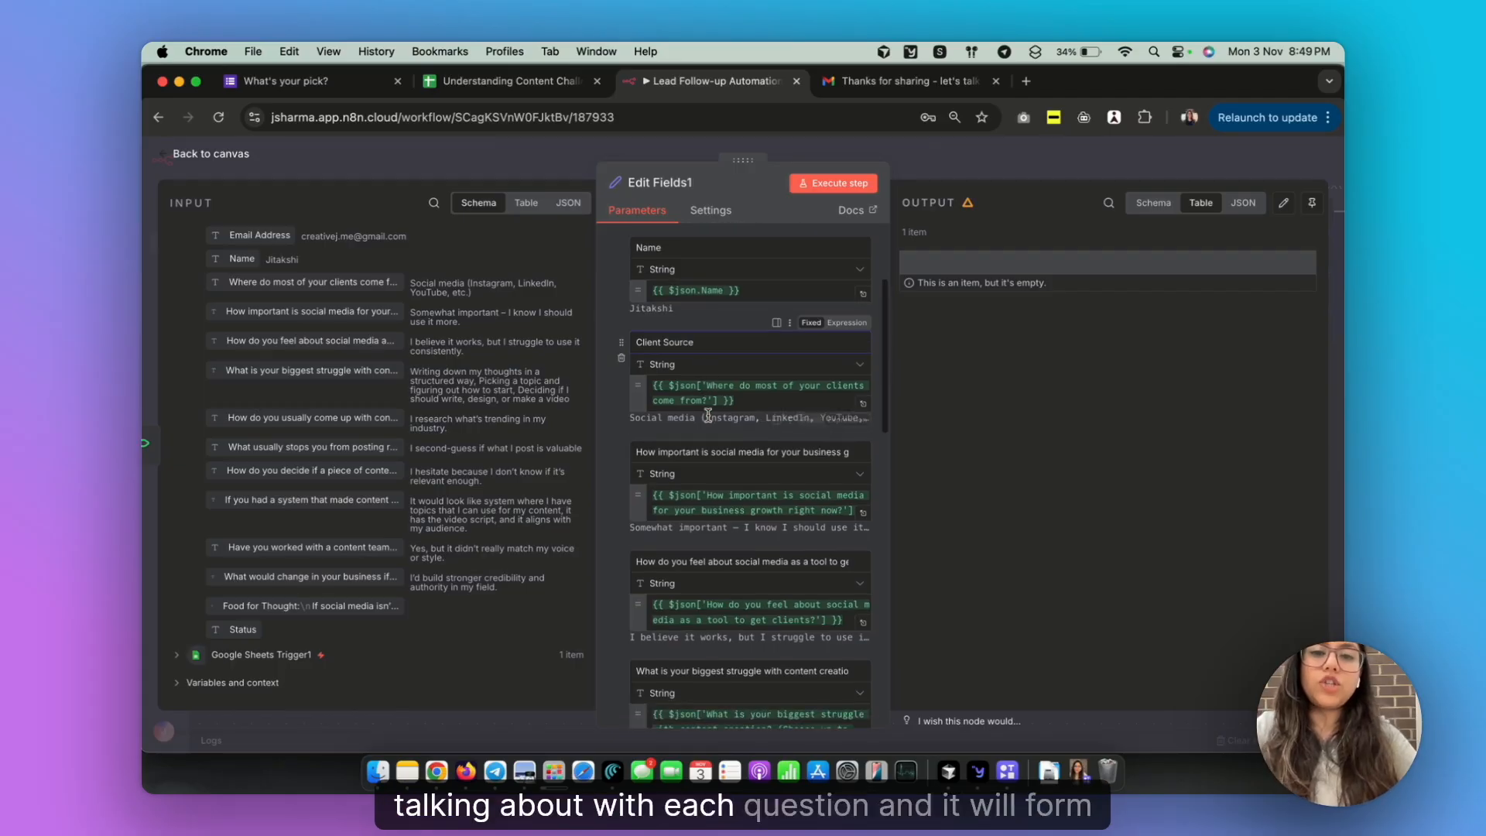
triple_click(670, 451)
scroll(724, 451, "right", 1)
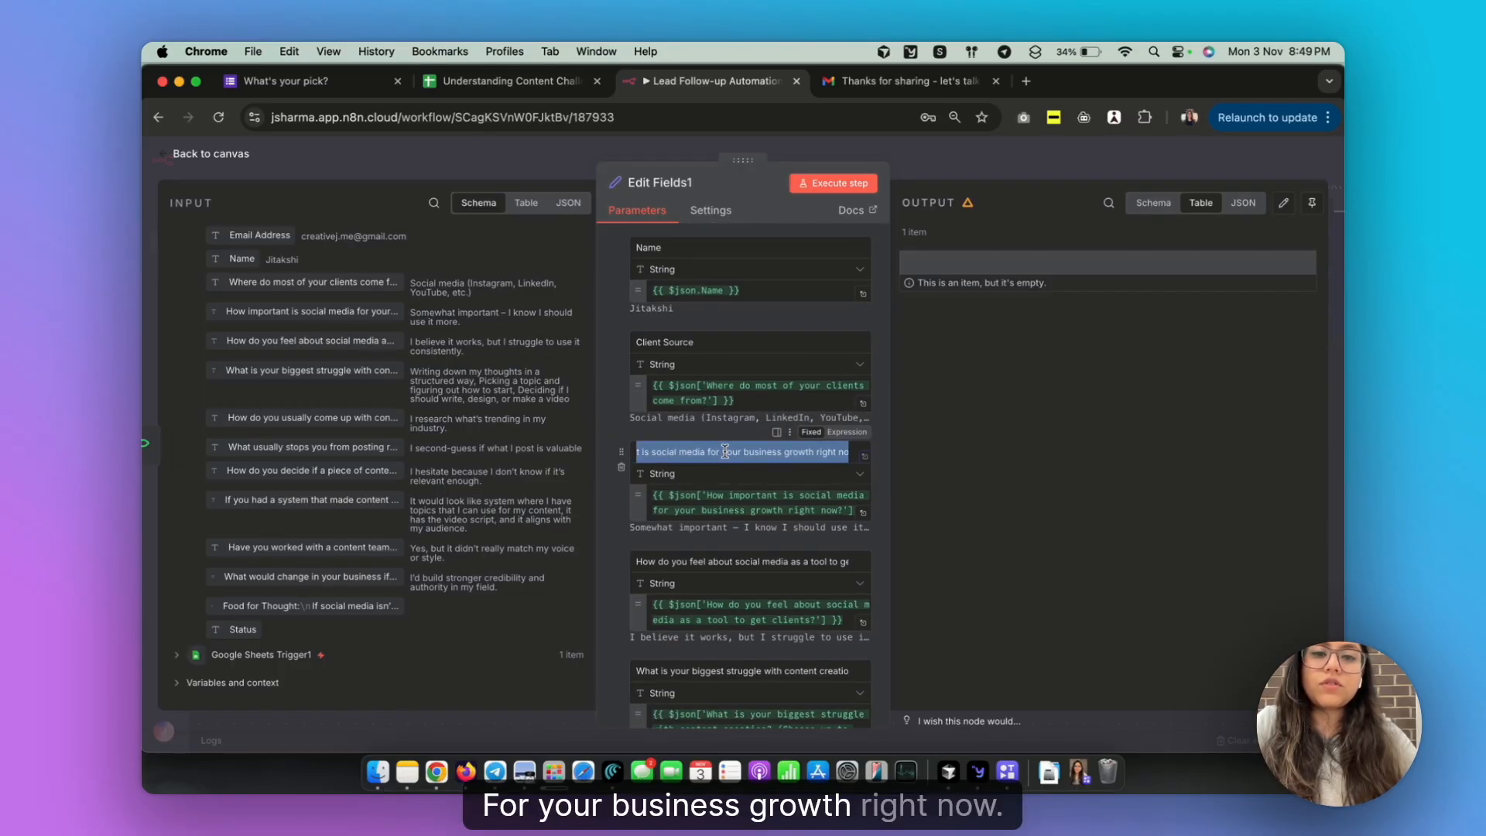
type("Social Media Importance")
Rename the field on feelings about social media as Social Media Current Situation, and the content creation struggle field as Biggest struggle
scroll(708, 498, "down", 2)
triple_click(708, 497)
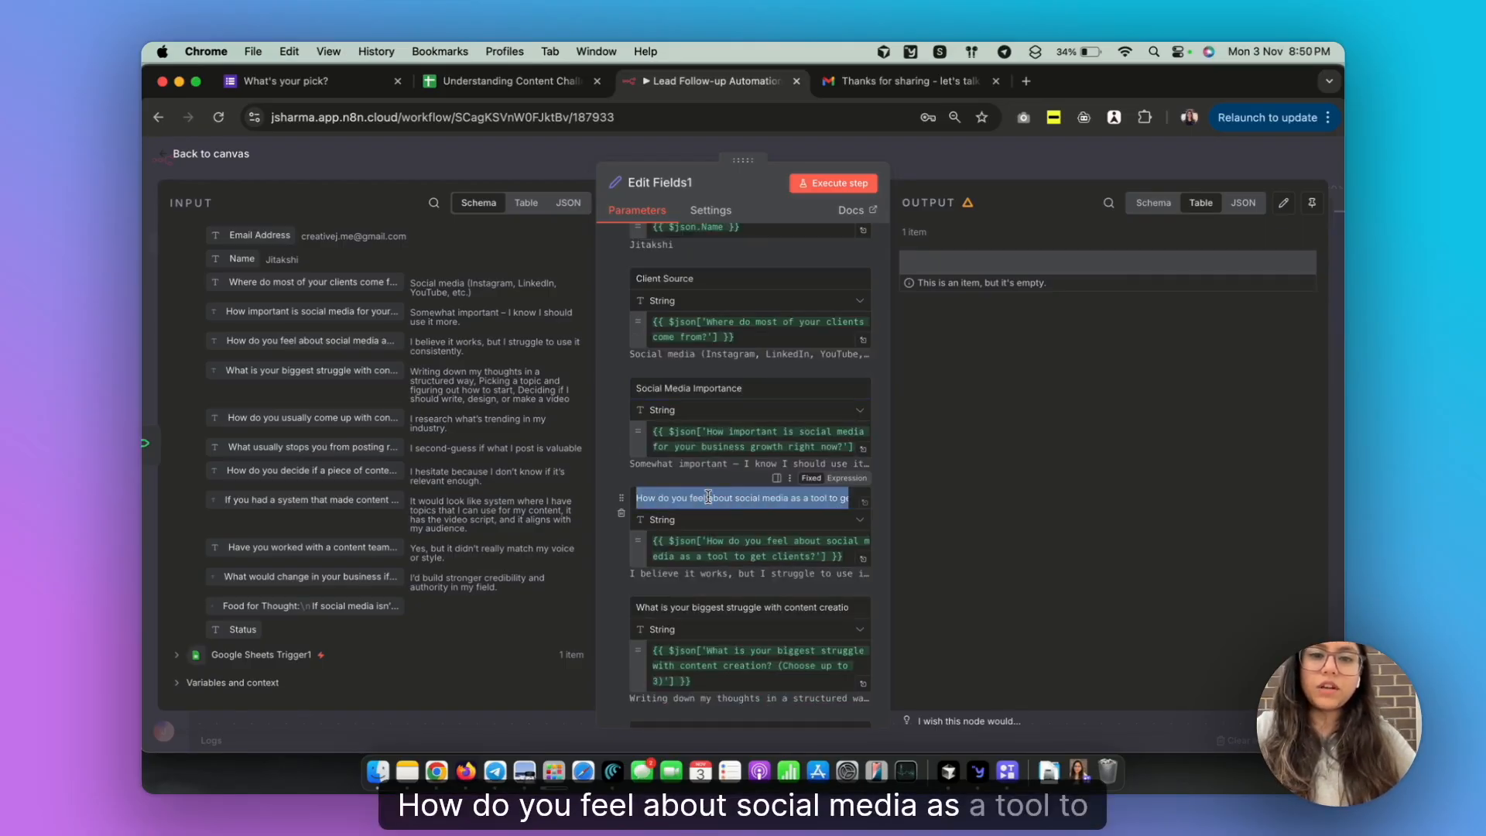
type("Challenges to")
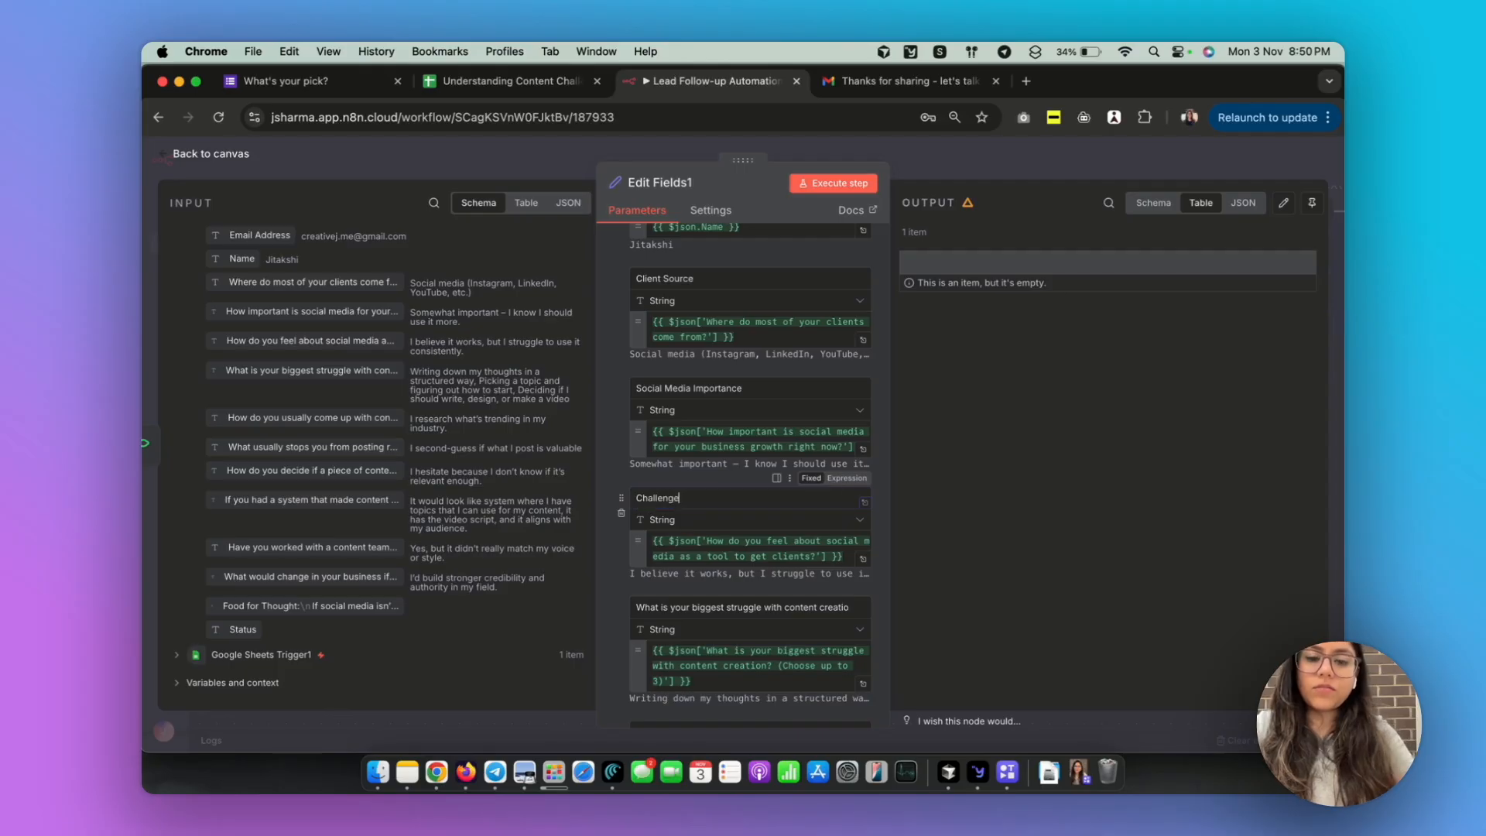
type(" get clinets")
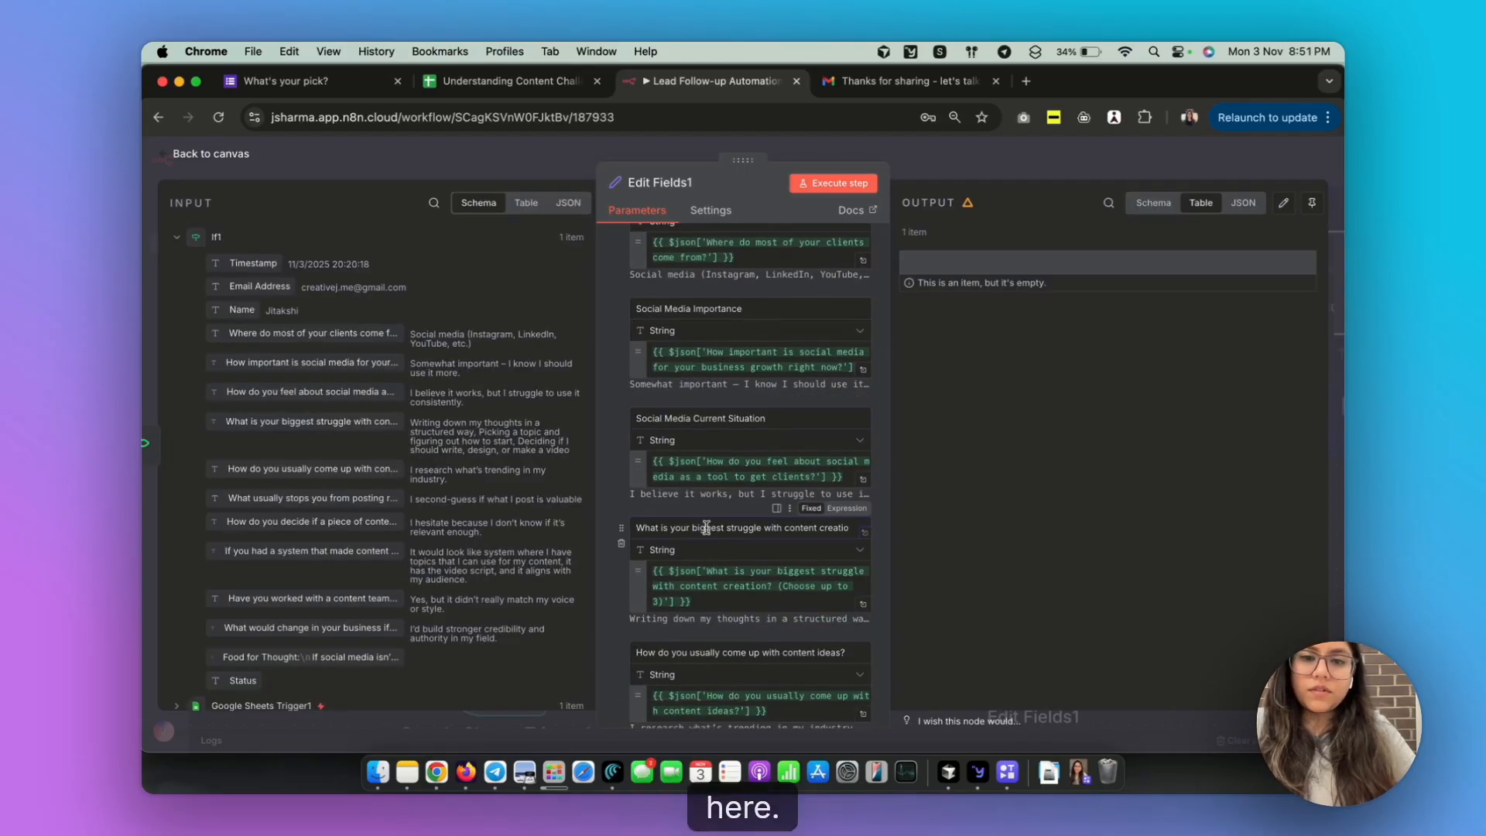
left_click(696, 527)
type("Biggest struggle")
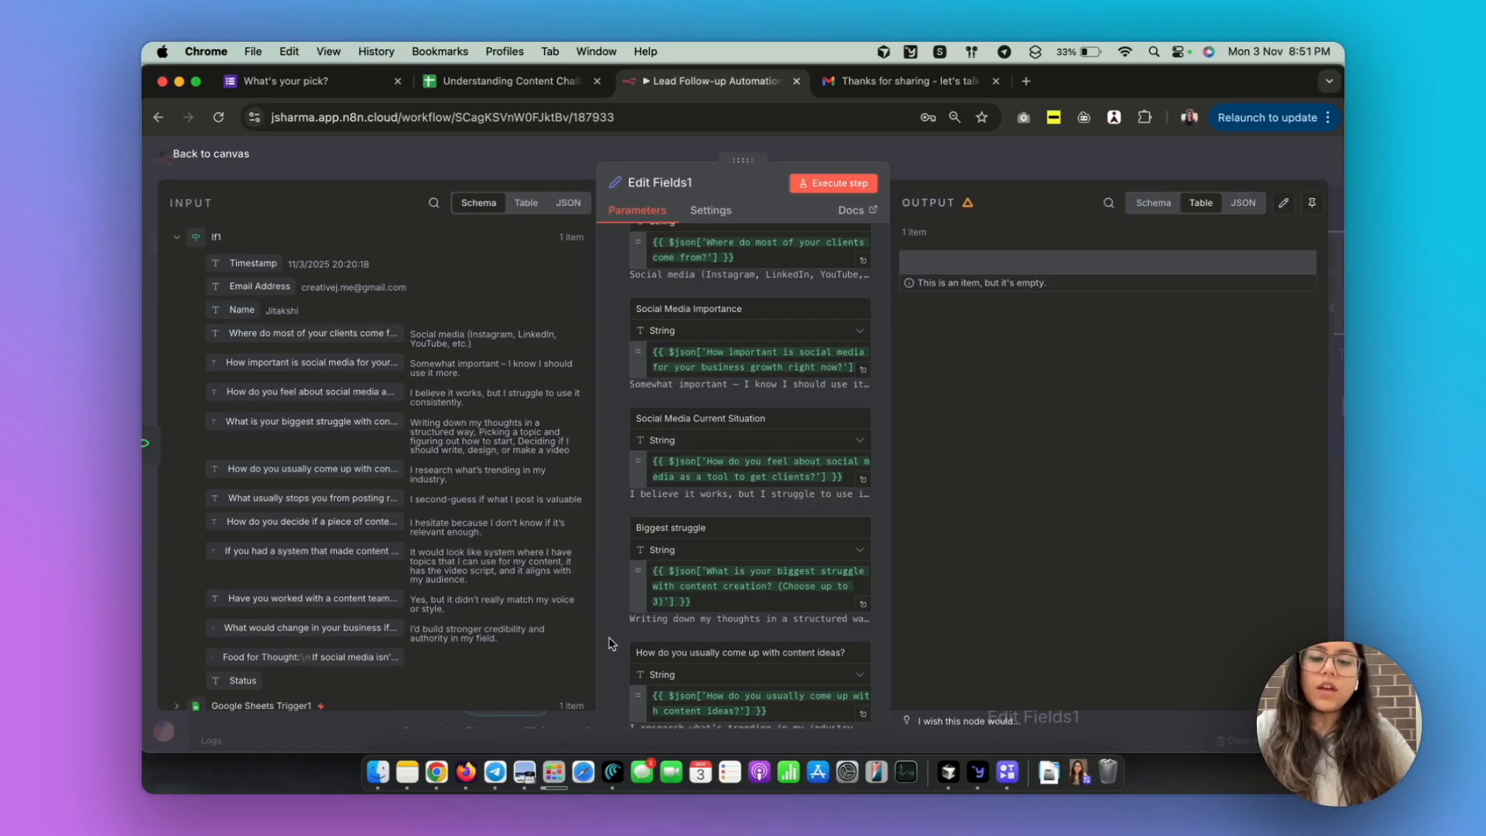
Rename the field "How do you usually come up with content ideas?" as Content Process
scroll(609, 628, "down", 1)
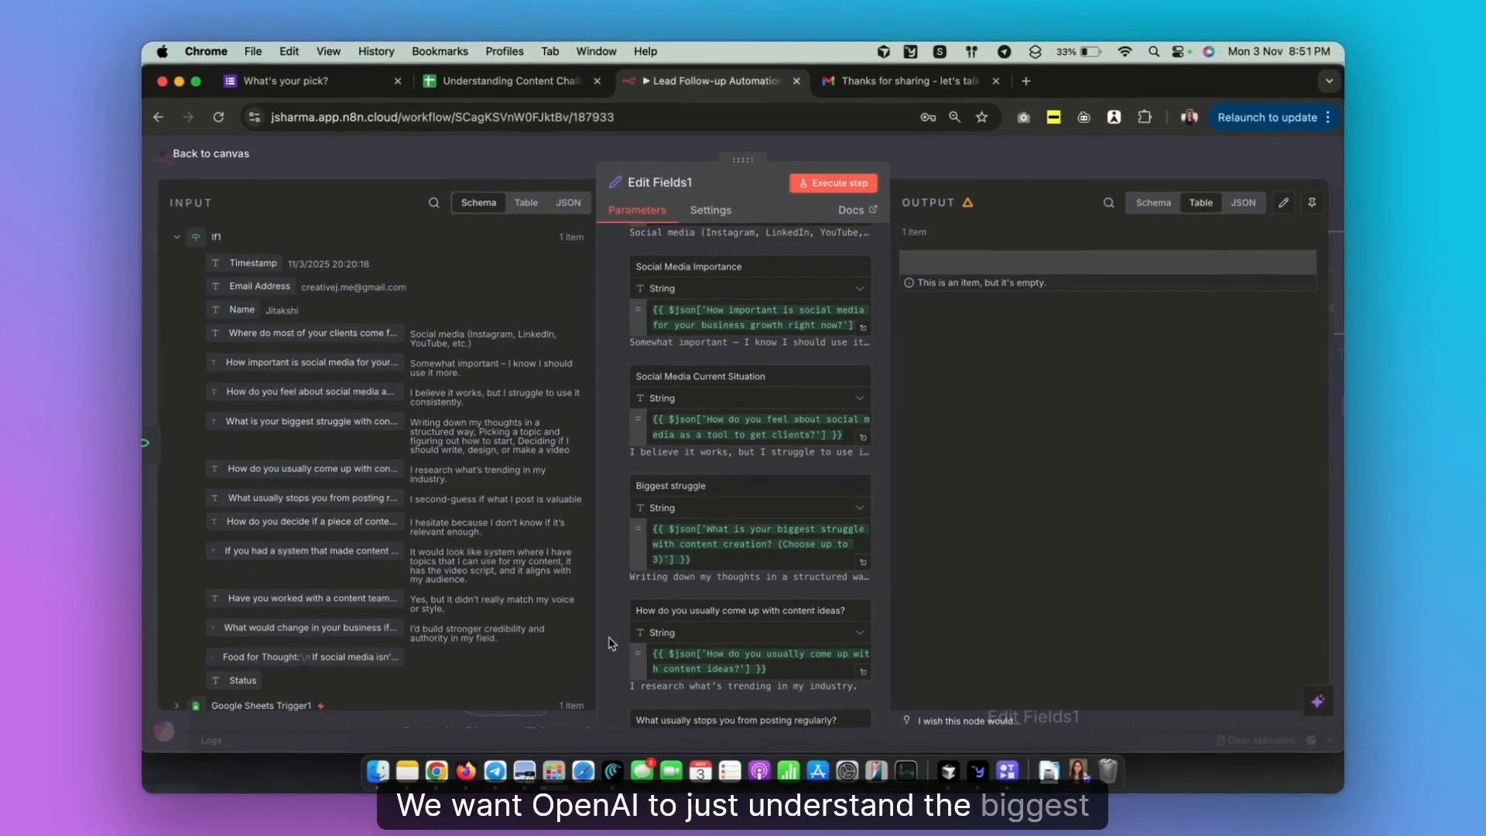
scroll(610, 631, "down", 3)
scroll(612, 629, "down", 1)
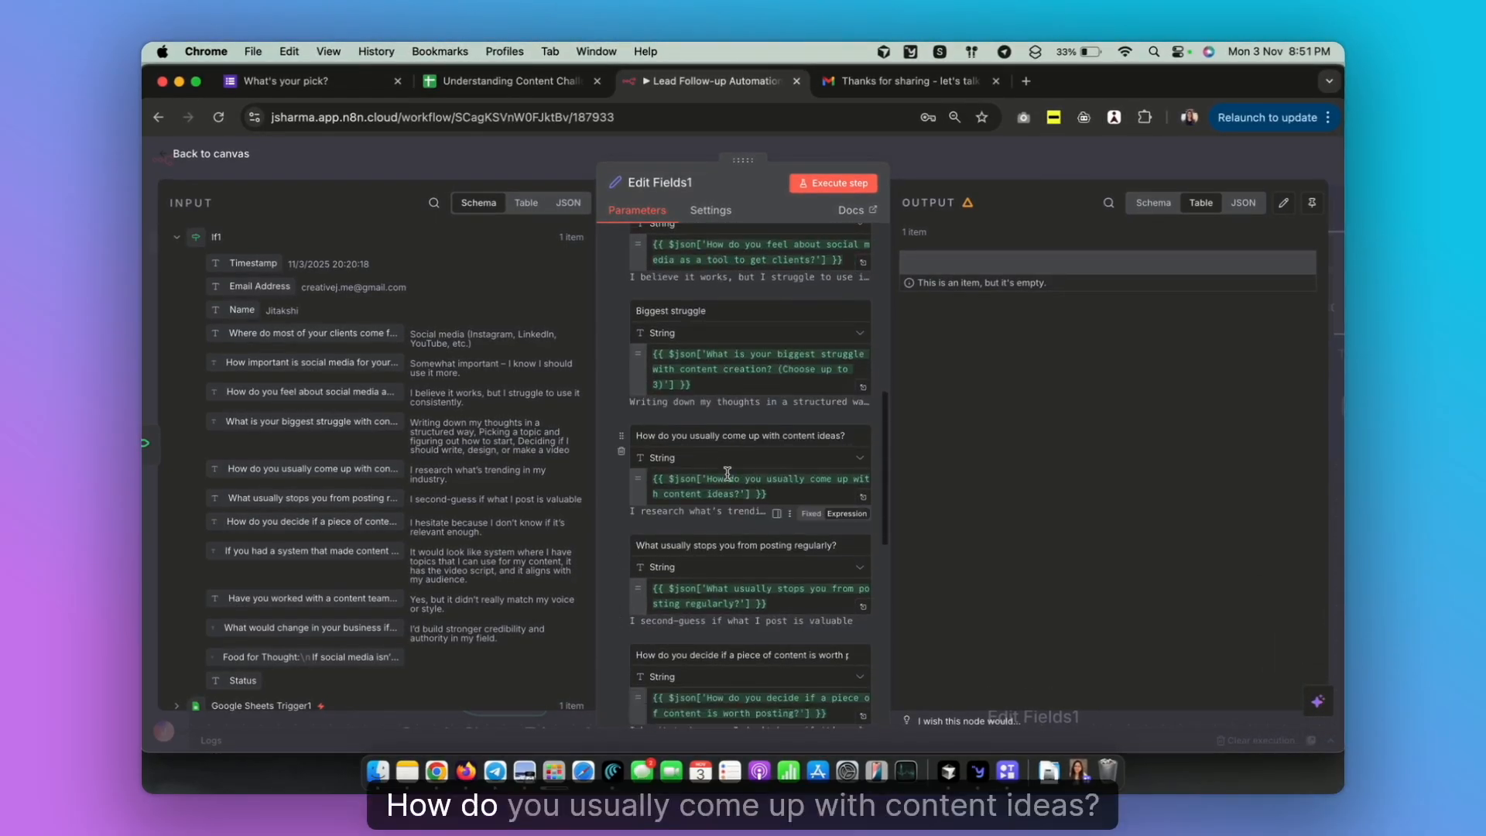
triple_click(757, 439)
type("Conte")
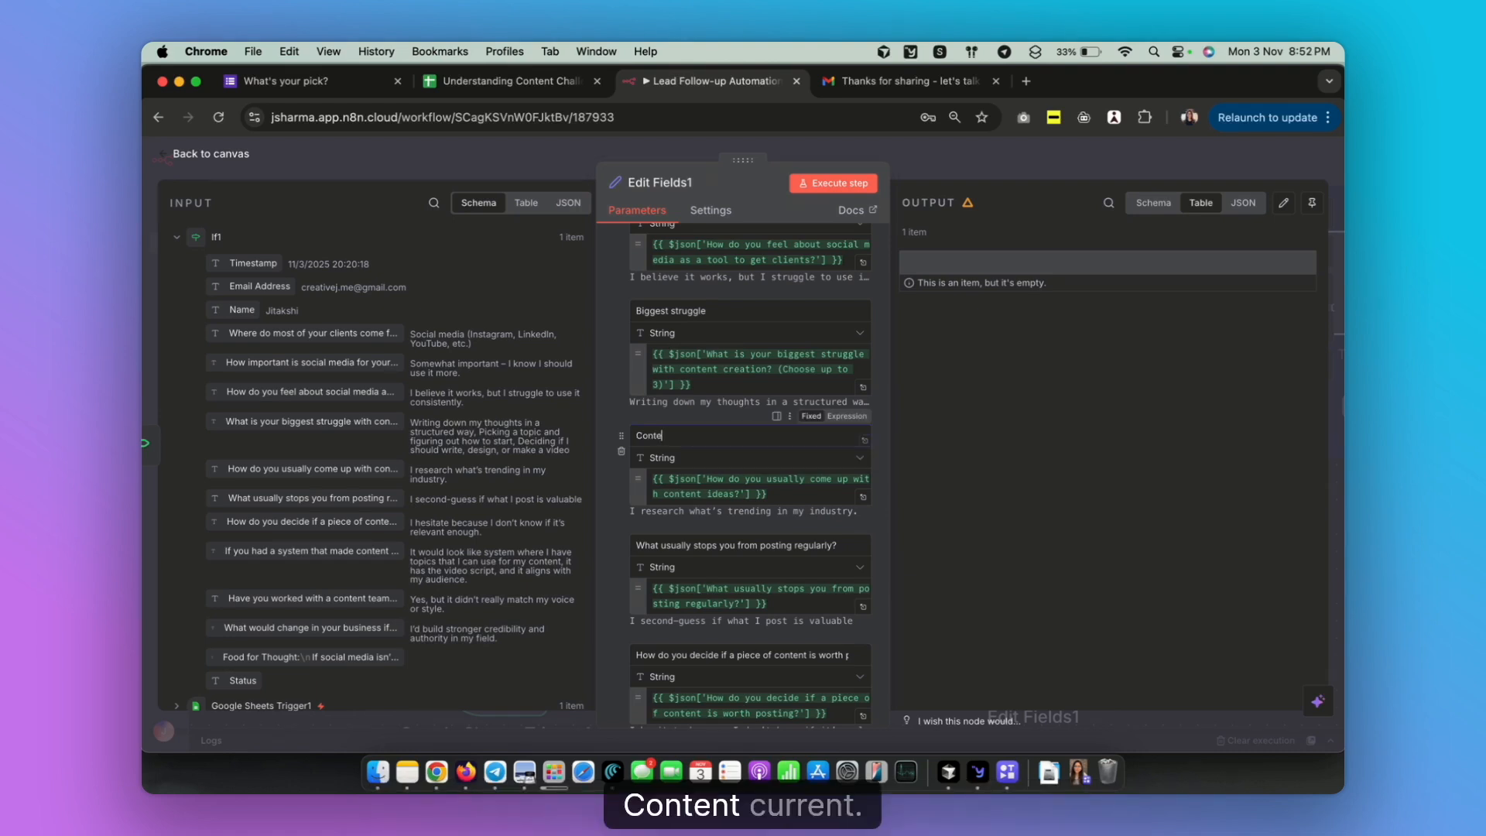
type("nt content strategy")
scroll(601, 670, "down", 1)
scroll(601, 670, "down", 1)
double_click(747, 396)
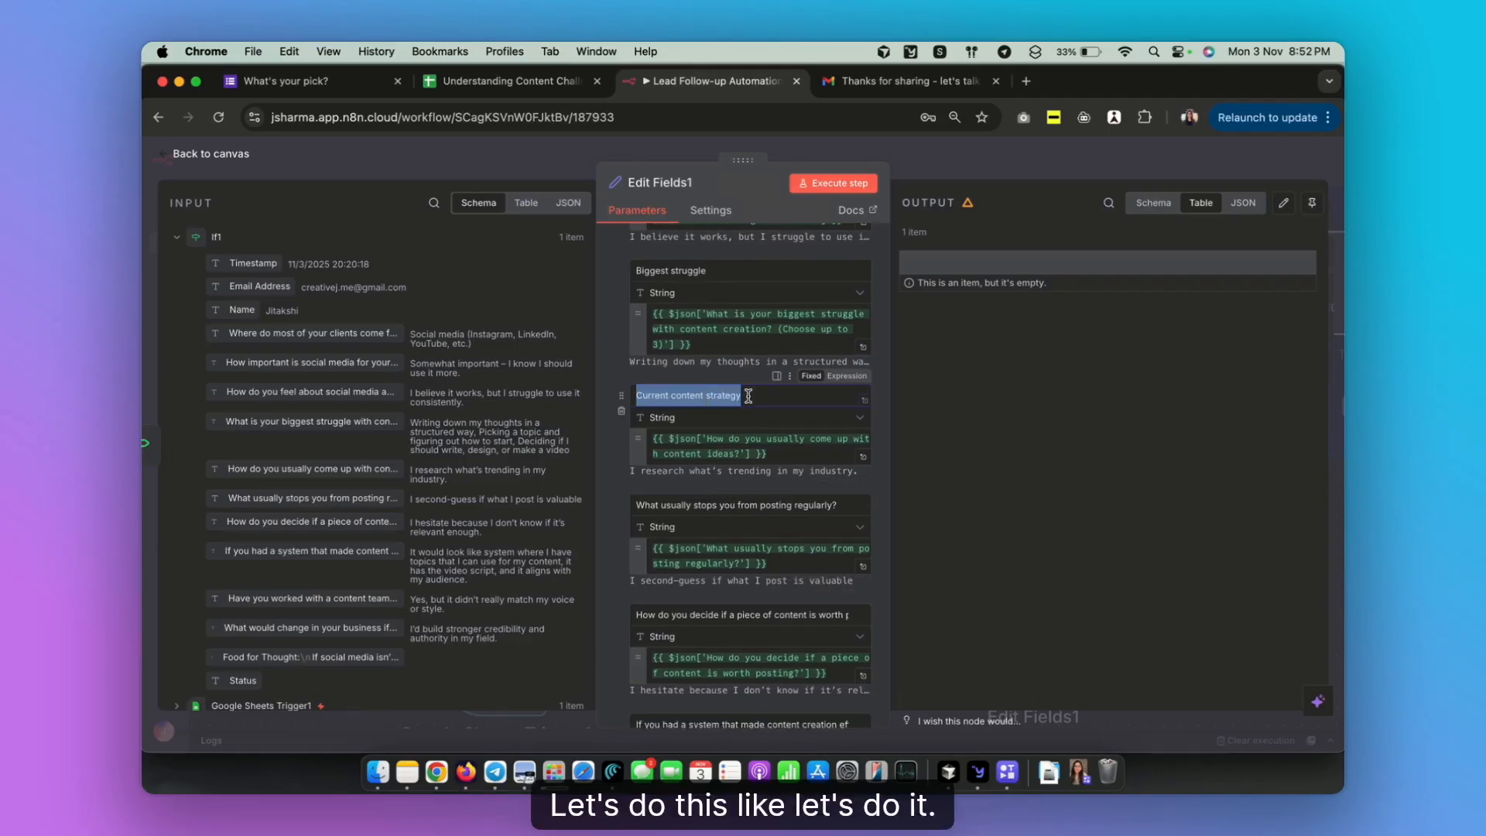
type("Content Process")
Rename the field on what stops regular posting as What stops posting, and the field on content worth posting as Content Decision
scroll(652, 489, "down", 1)
triple_click(651, 487)
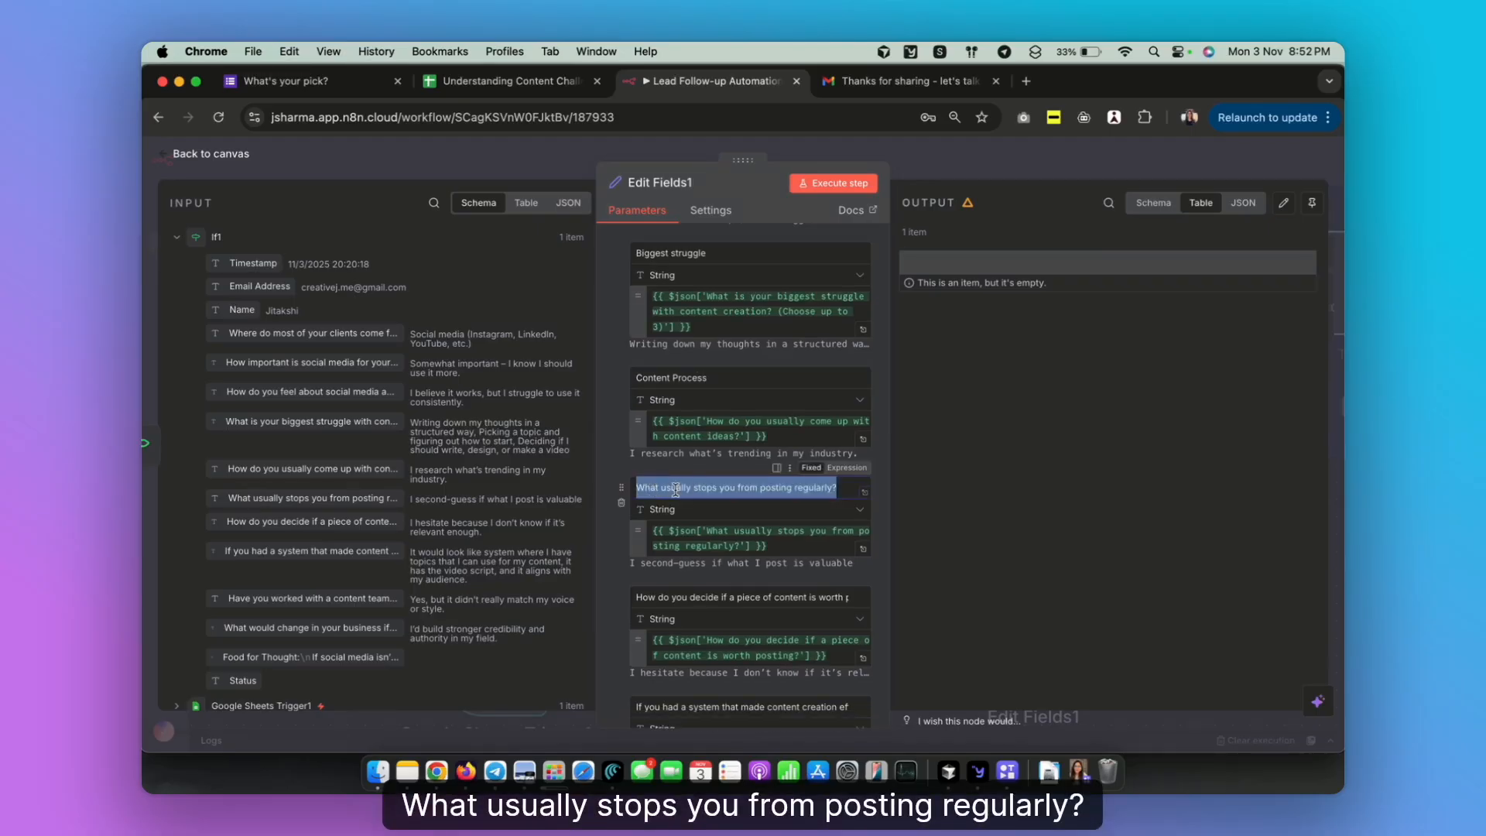
type("What stops posting")
scroll(676, 489, "down", 6)
left_click(737, 454)
triple_click(738, 454)
type("C9n")
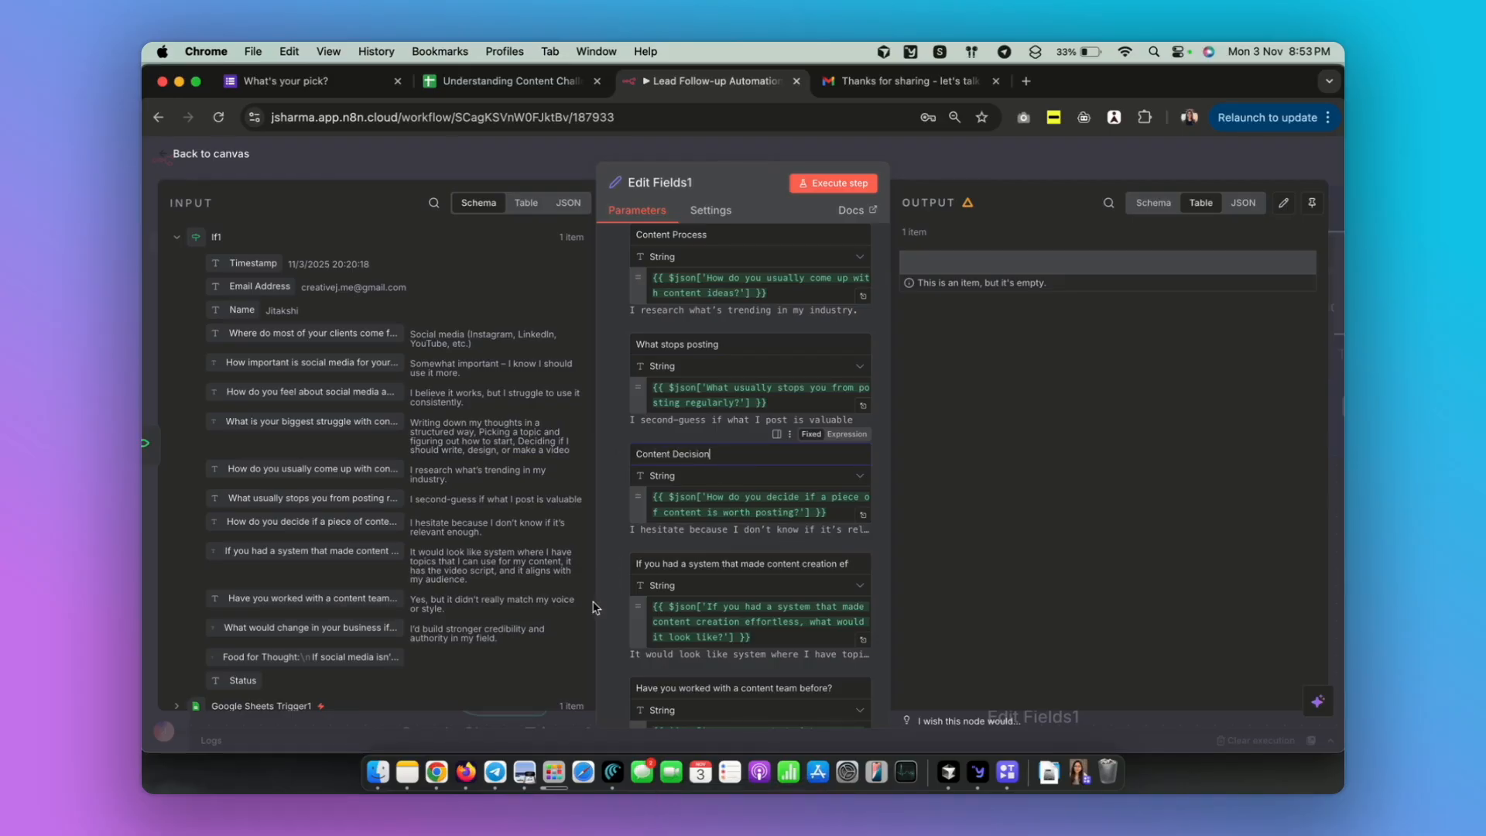
Rename the field asking about a system for effortless content creation as Content creation system
scroll(743, 503, "down", 5)
left_click(797, 447)
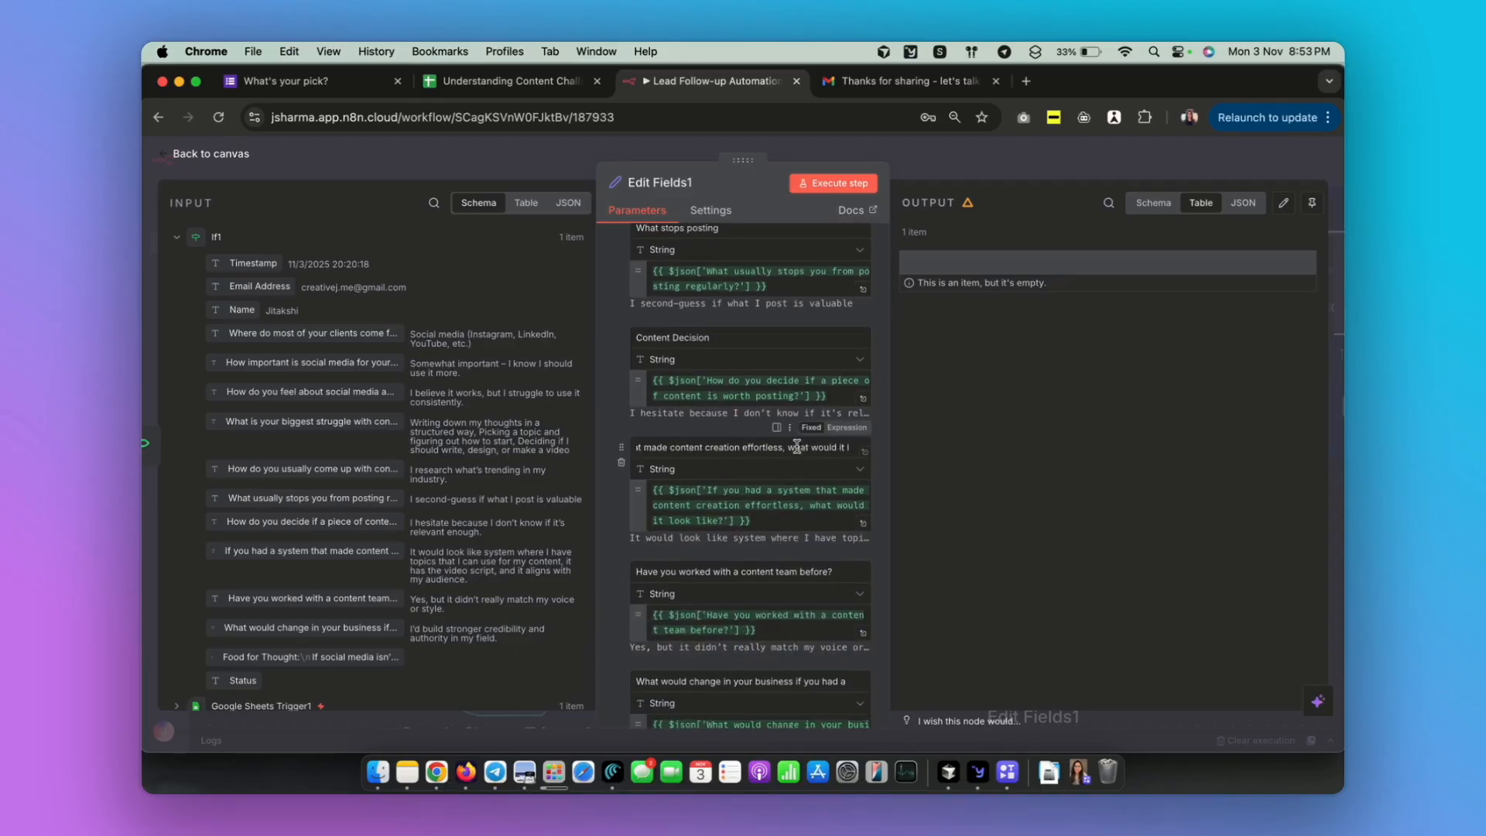
scroll(719, 448, "left", 1)
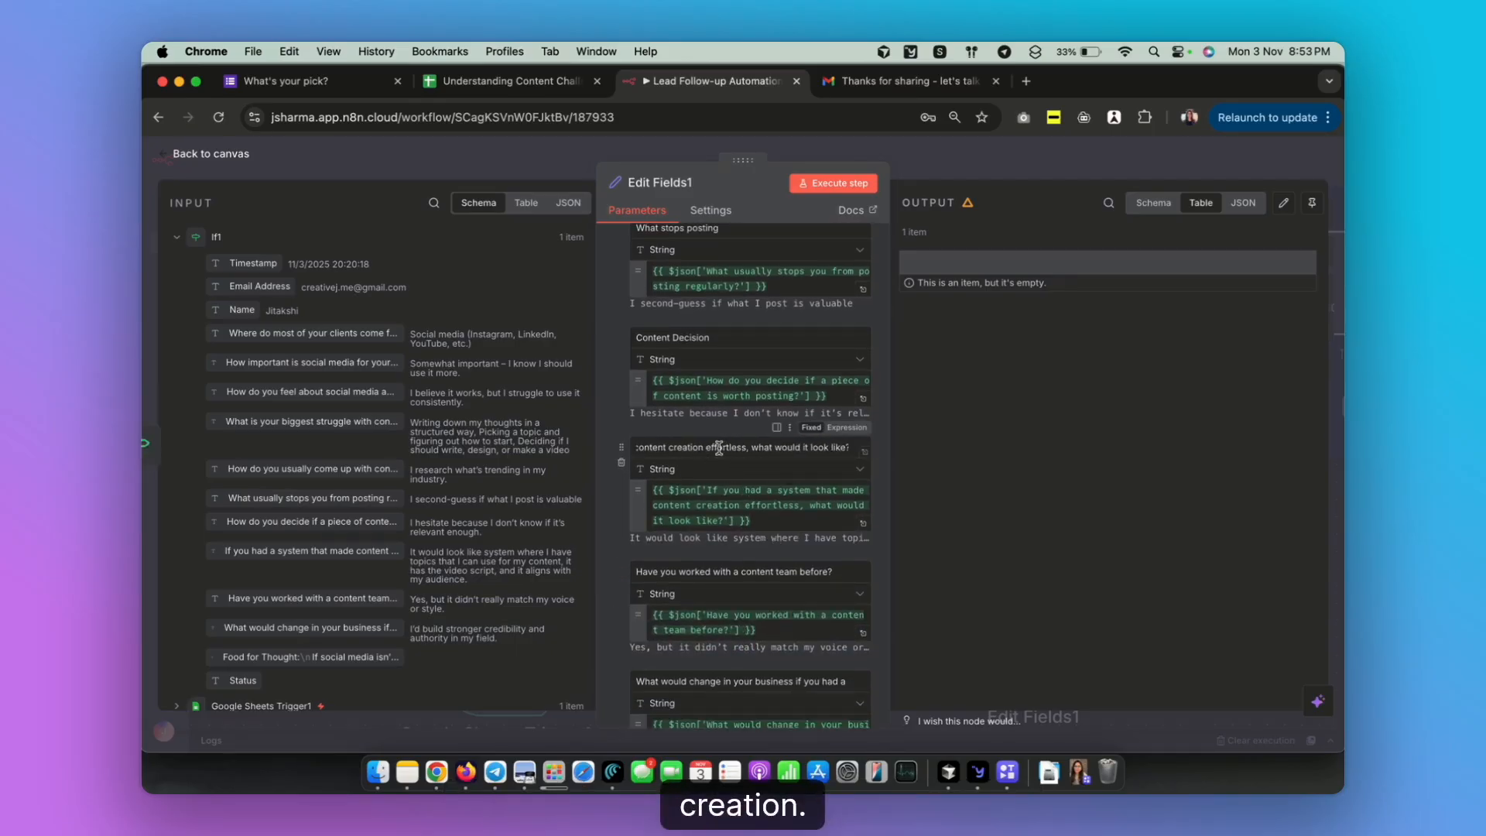
key("super+a")
type("Content creation system")
Rename the field "Have you worked with a content team before?" as Content Team
scroll(777, 458, "down", 3)
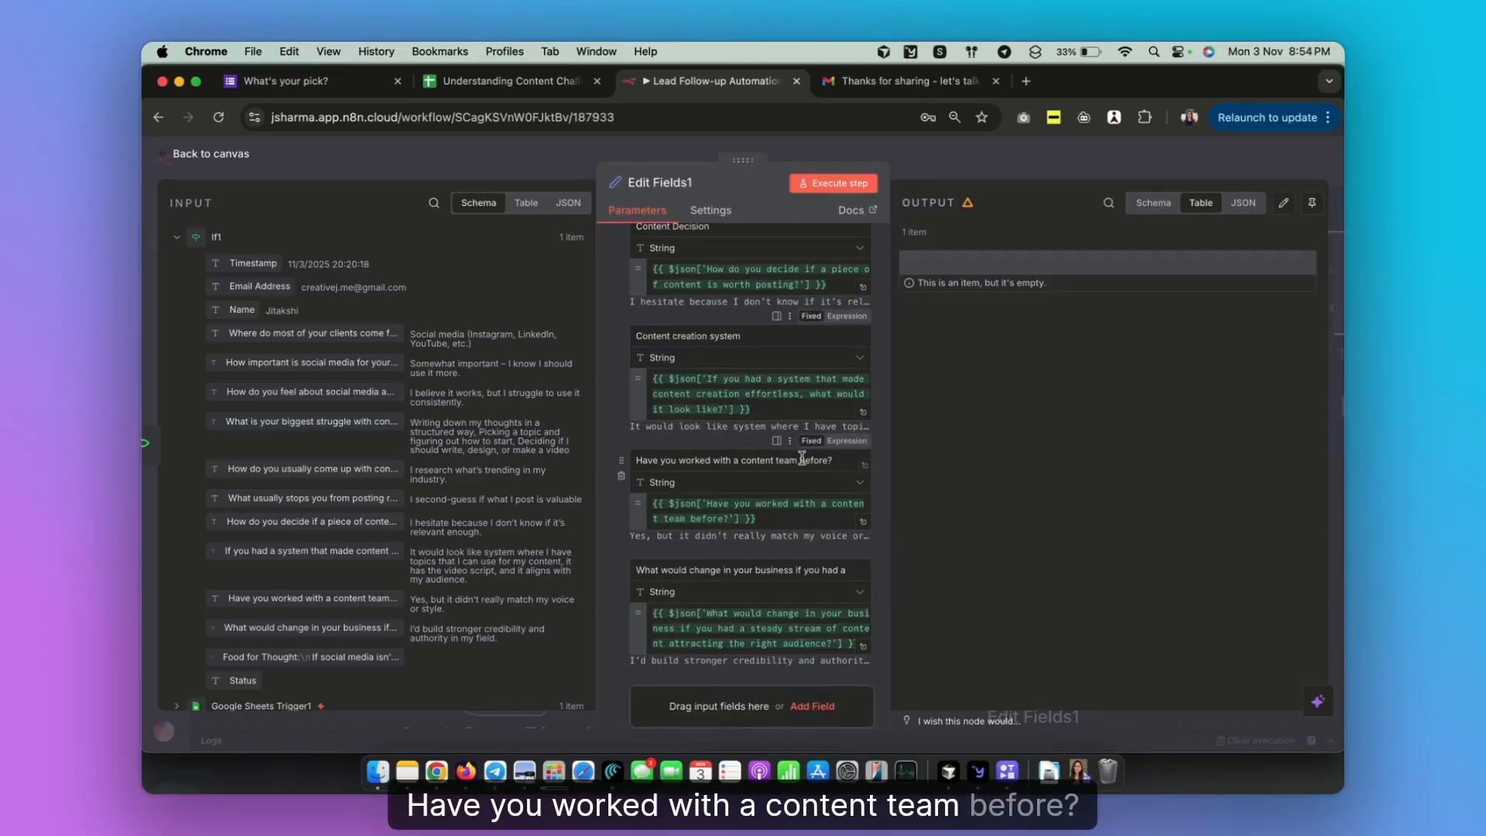
left_click(778, 458)
key("super+a")
type("Content Team")
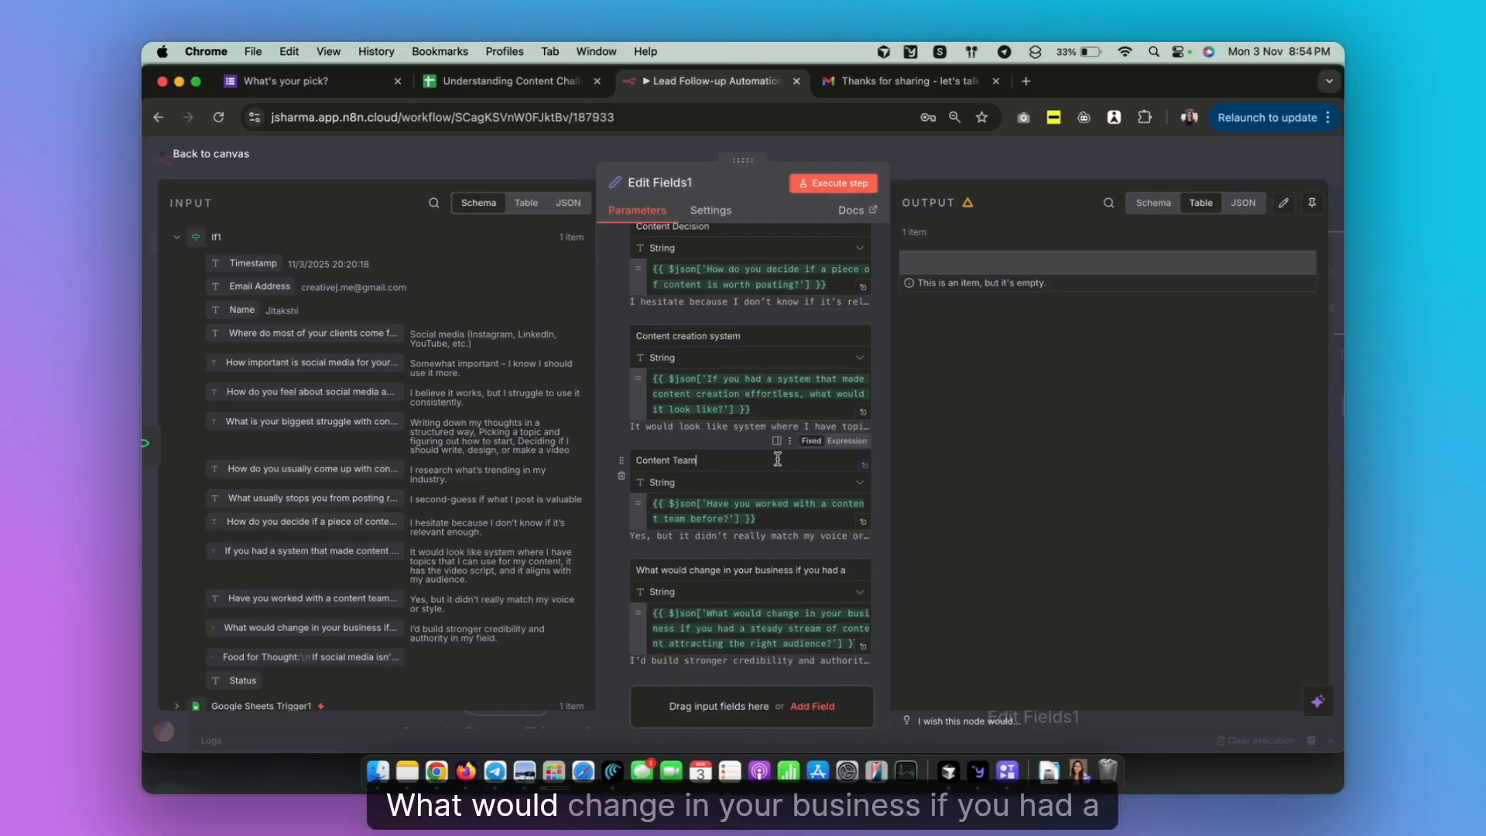
Shorten the name of the last field, on what would change in the business, to Steady stream of content
scroll(783, 499, "down", 2)
scroll(785, 477, "right", 1)
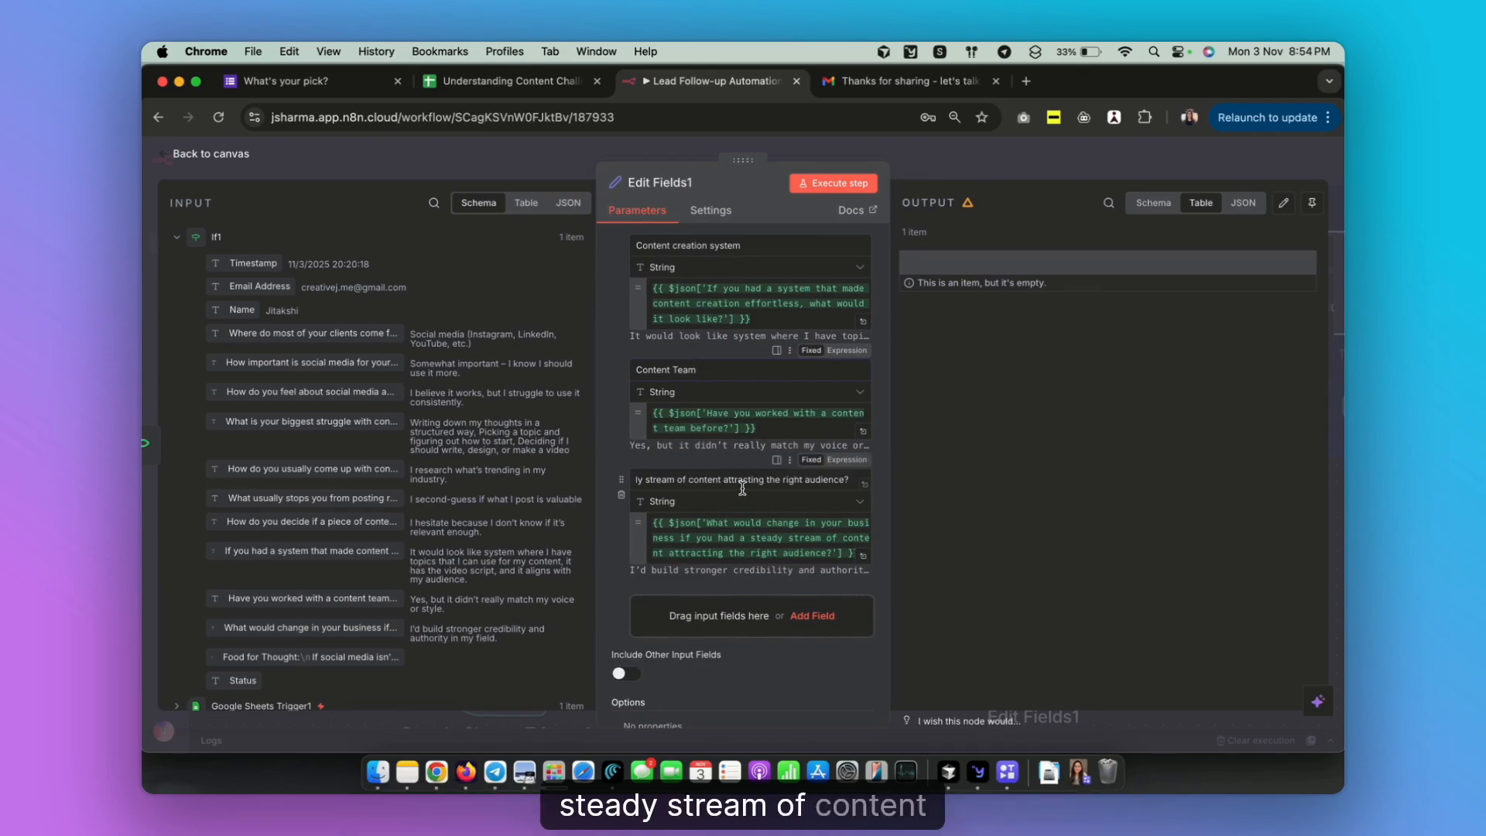
scroll(735, 480, "left", 1)
scroll(731, 473, "down", 1)
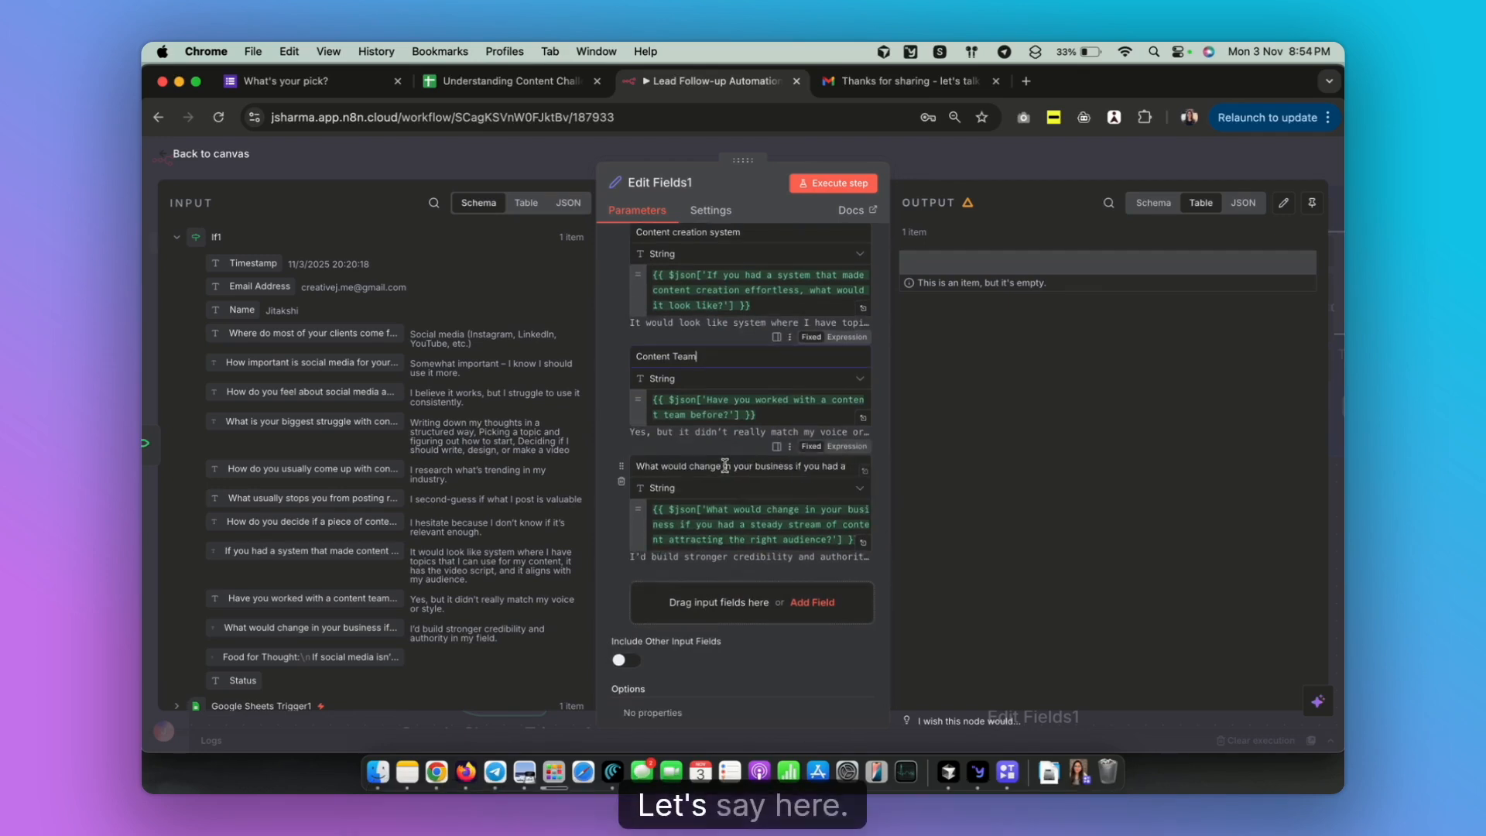
scroll(790, 466, "right", 1)
left_click_drag(790, 467, 849, 467)
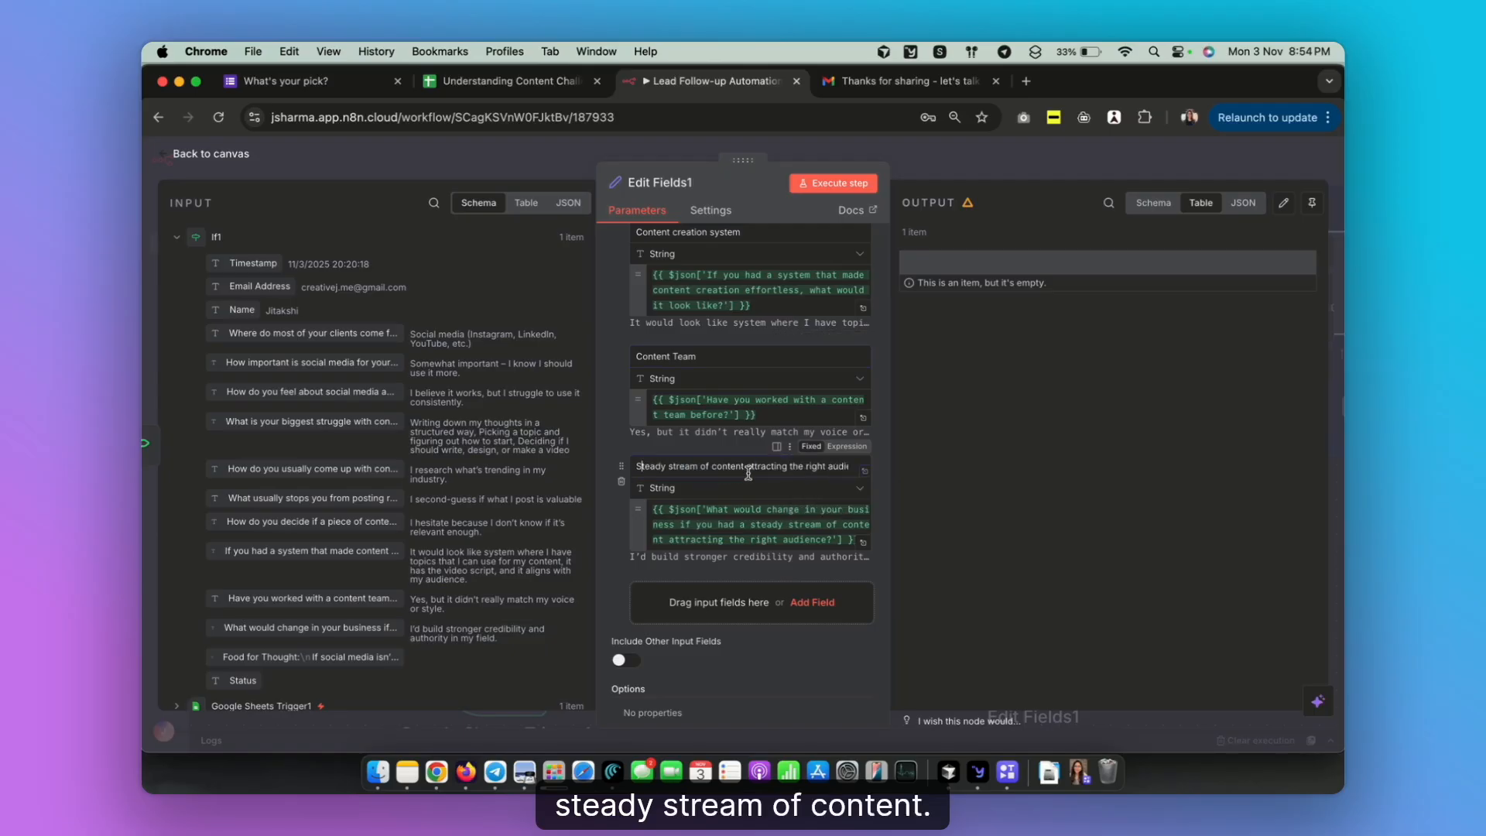
left_click_drag(728, 467, 852, 467)
key("BackSpace")
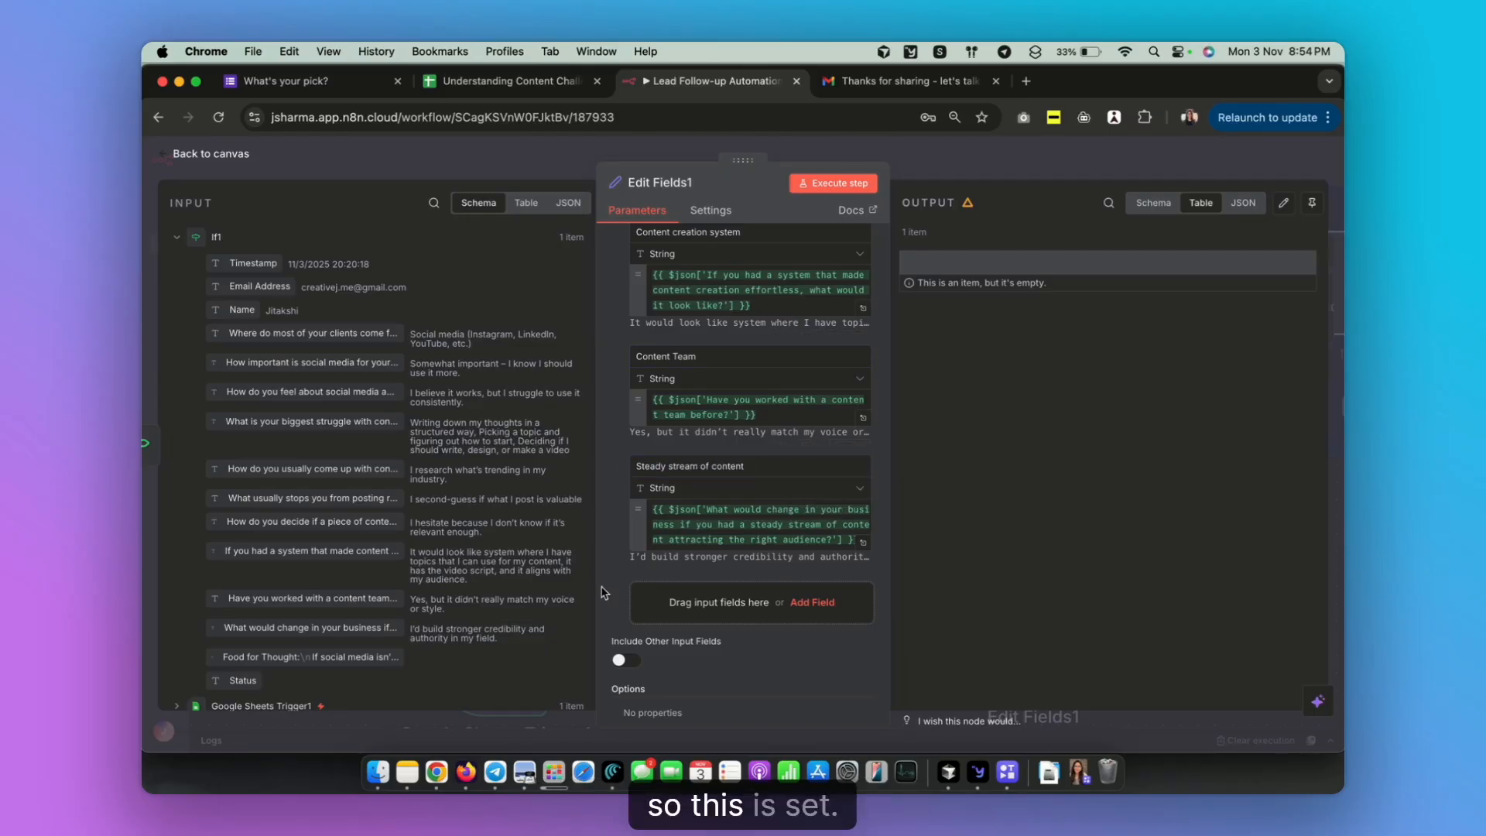
Execute the Edit Fields1 step and look across all columns of its output table
scroll(730, 492, "up", 15)
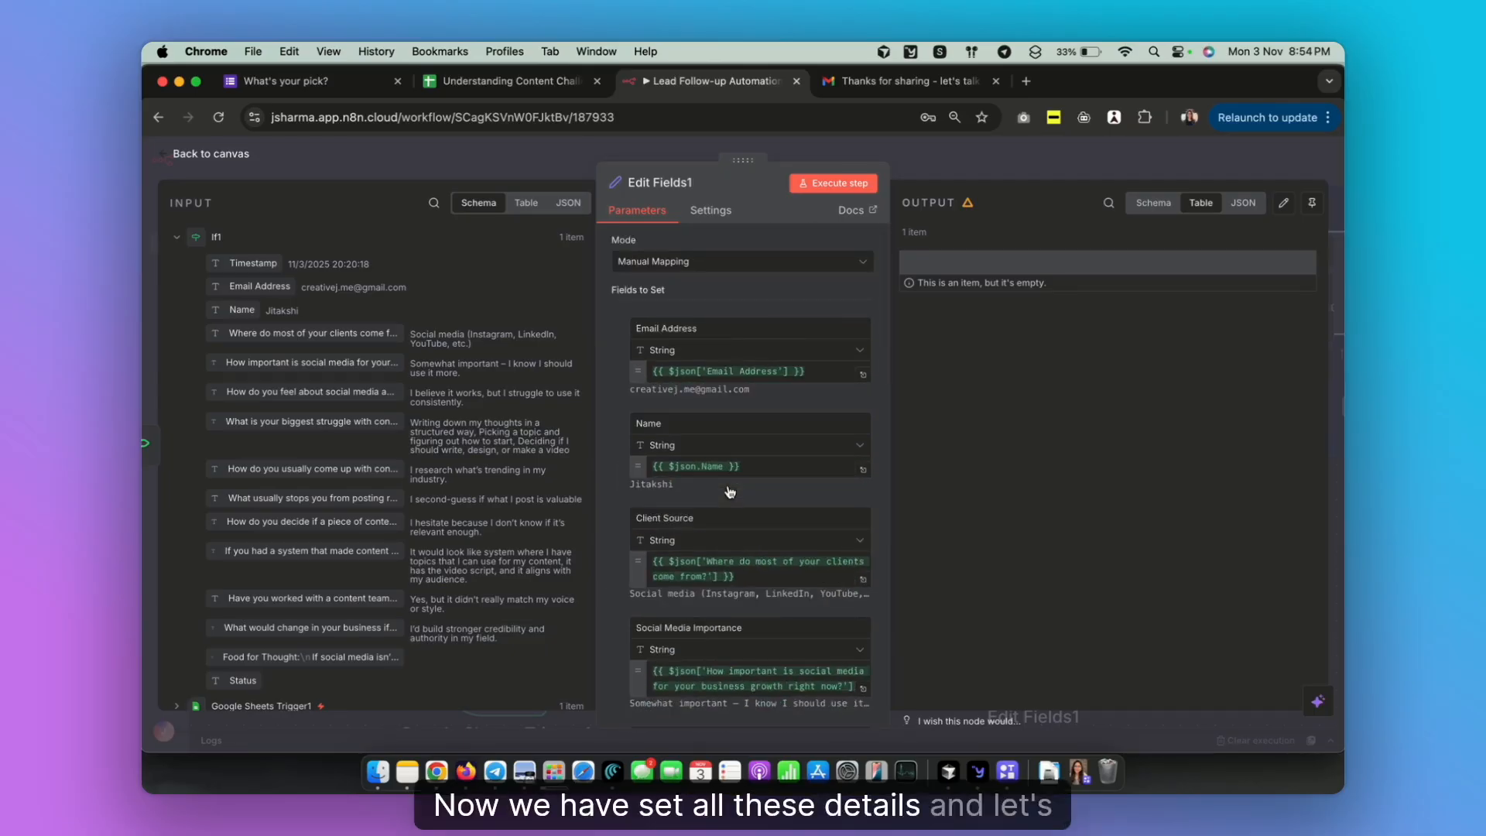
left_click(841, 182)
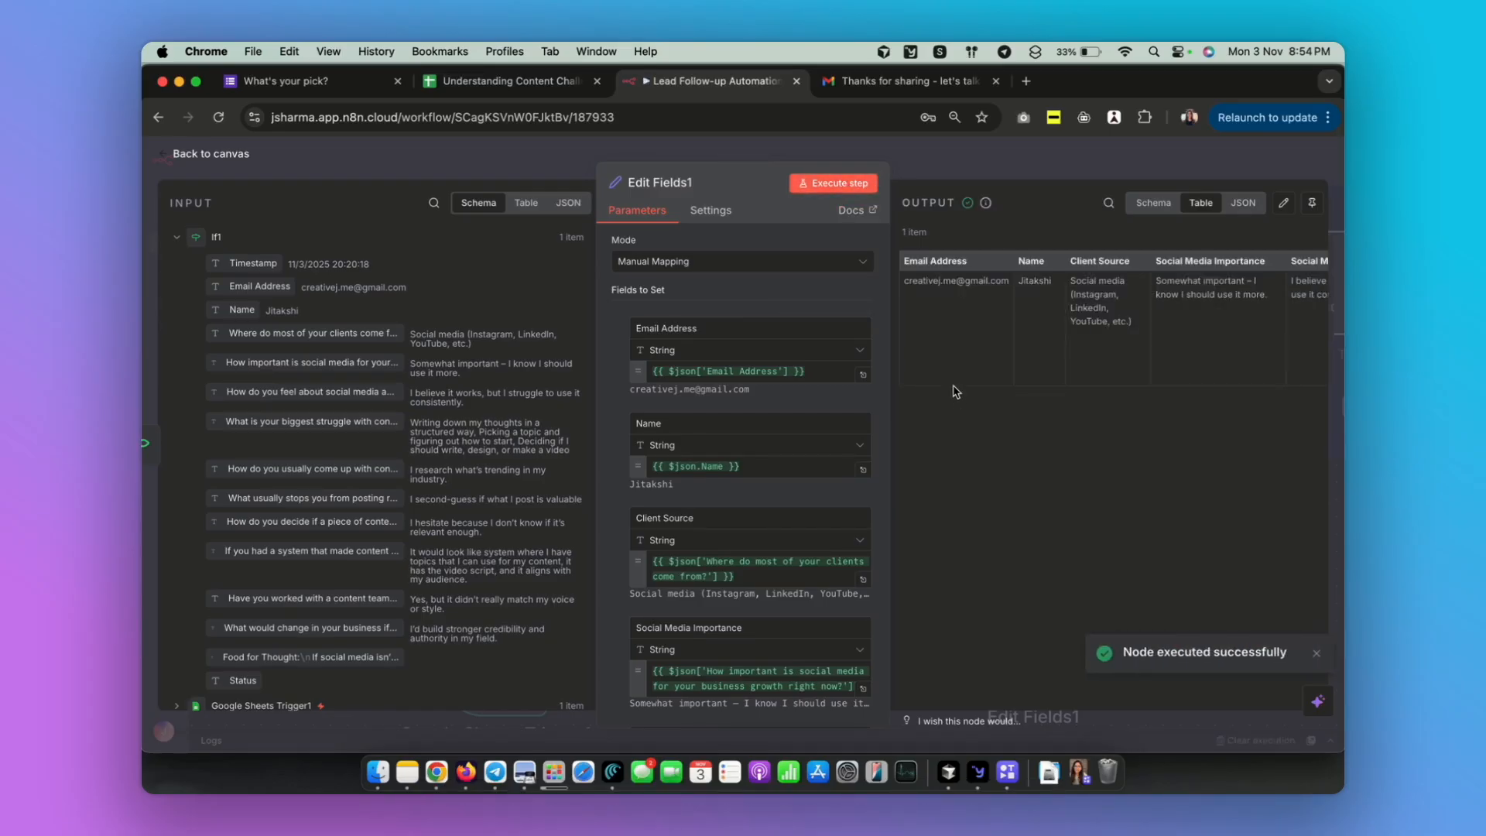
scroll(1108, 323, "right", 2)
scroll(1108, 324, "right", 10)
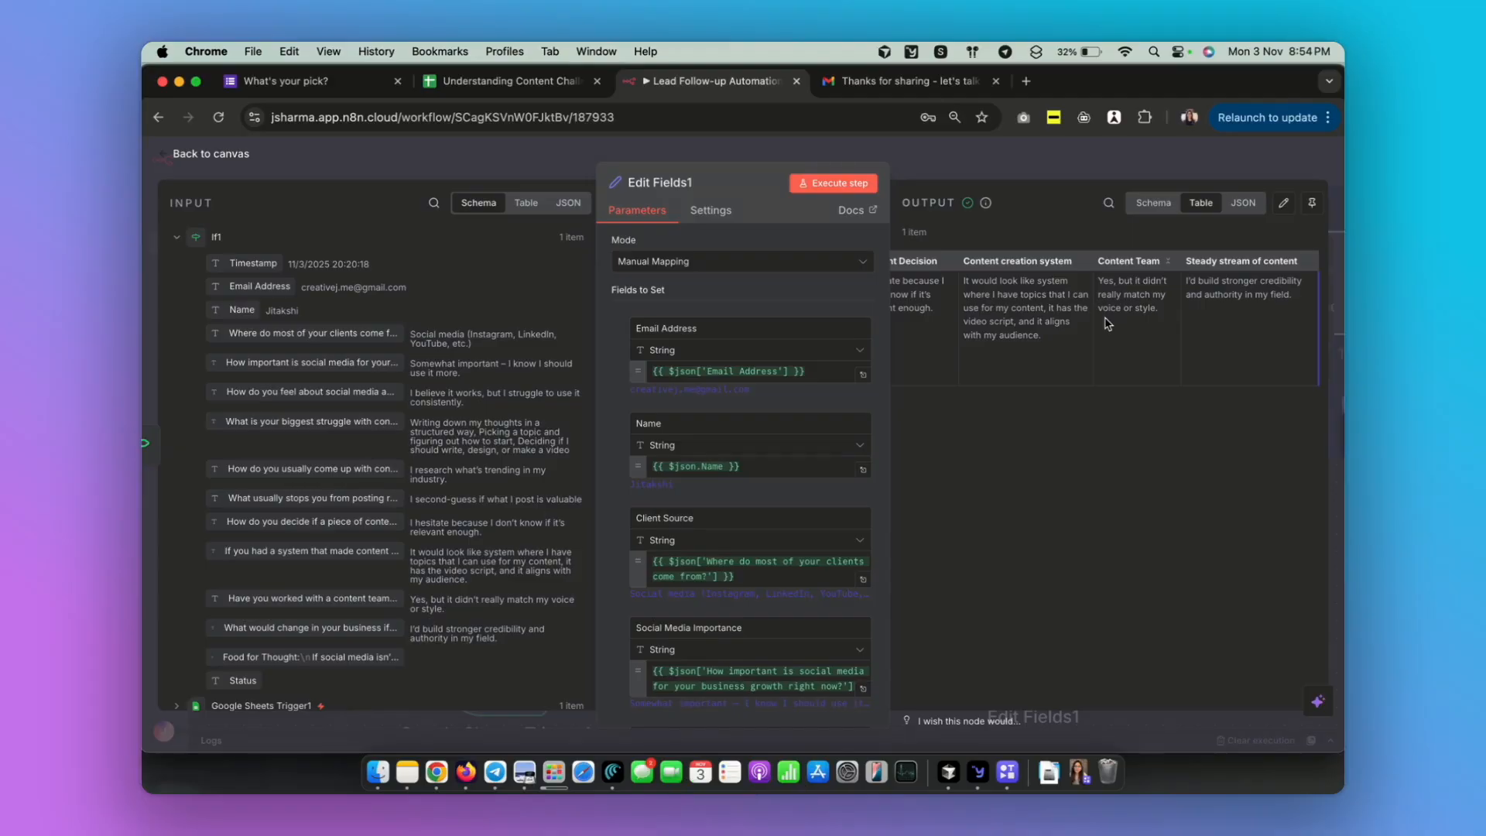
scroll(1108, 323, "left", 10)
Review the mapped field values, and view the node's output in Schema, Table and JSON formats
scroll(751, 547, "down", 10)
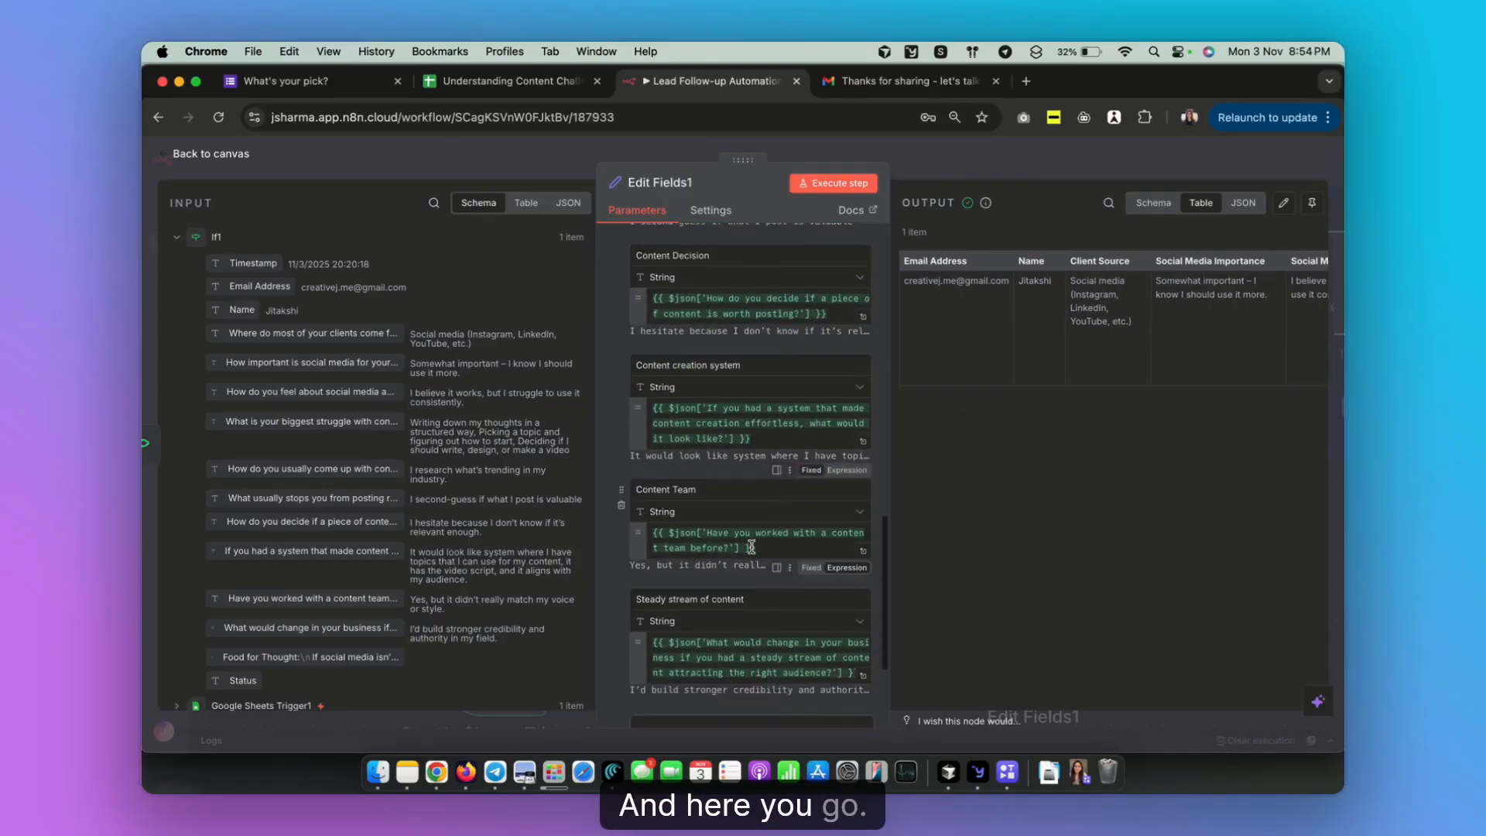
scroll(751, 547, "down", 5)
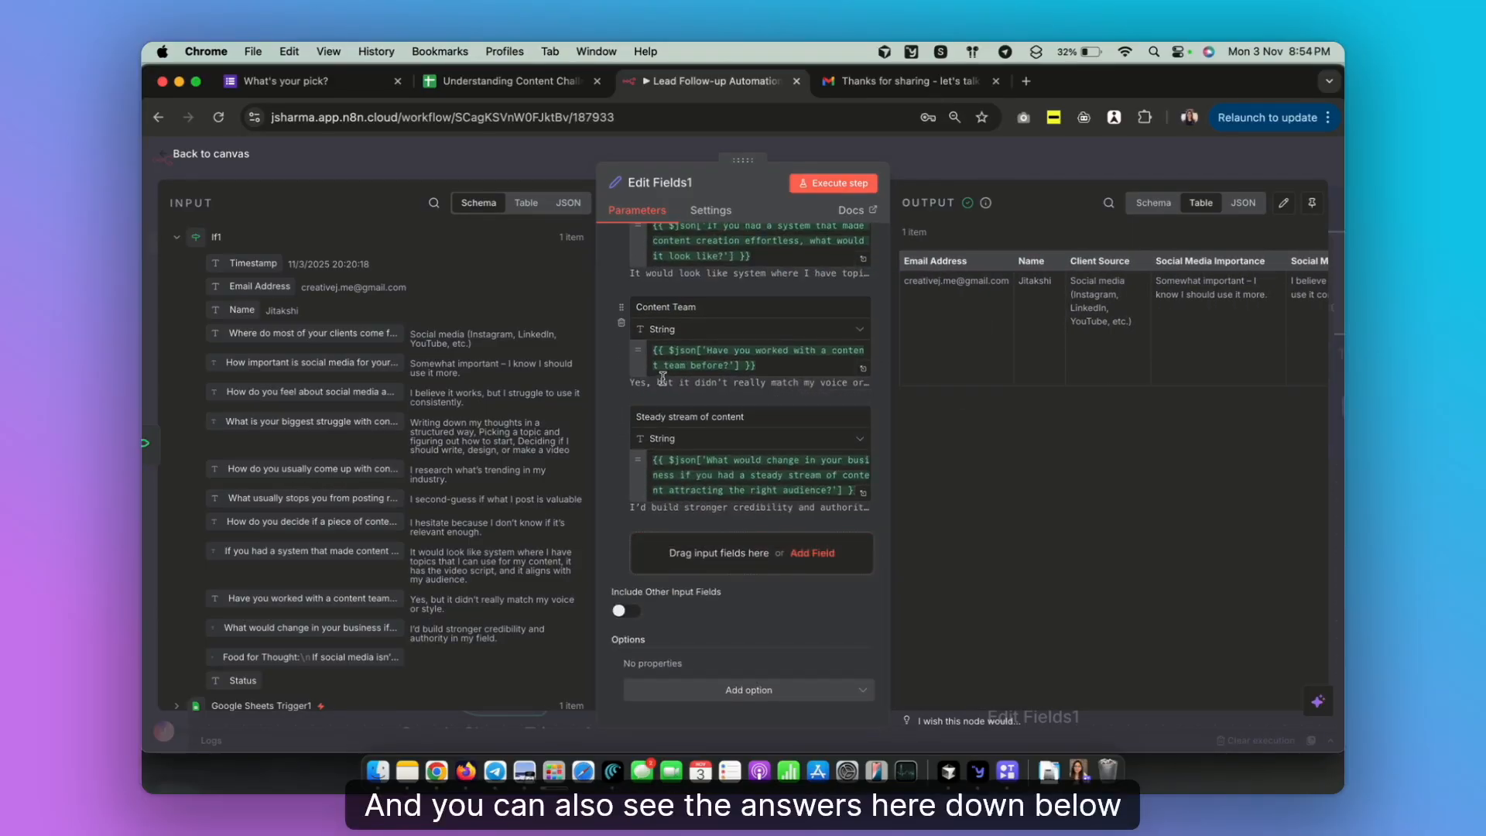
scroll(686, 382, "up", 15)
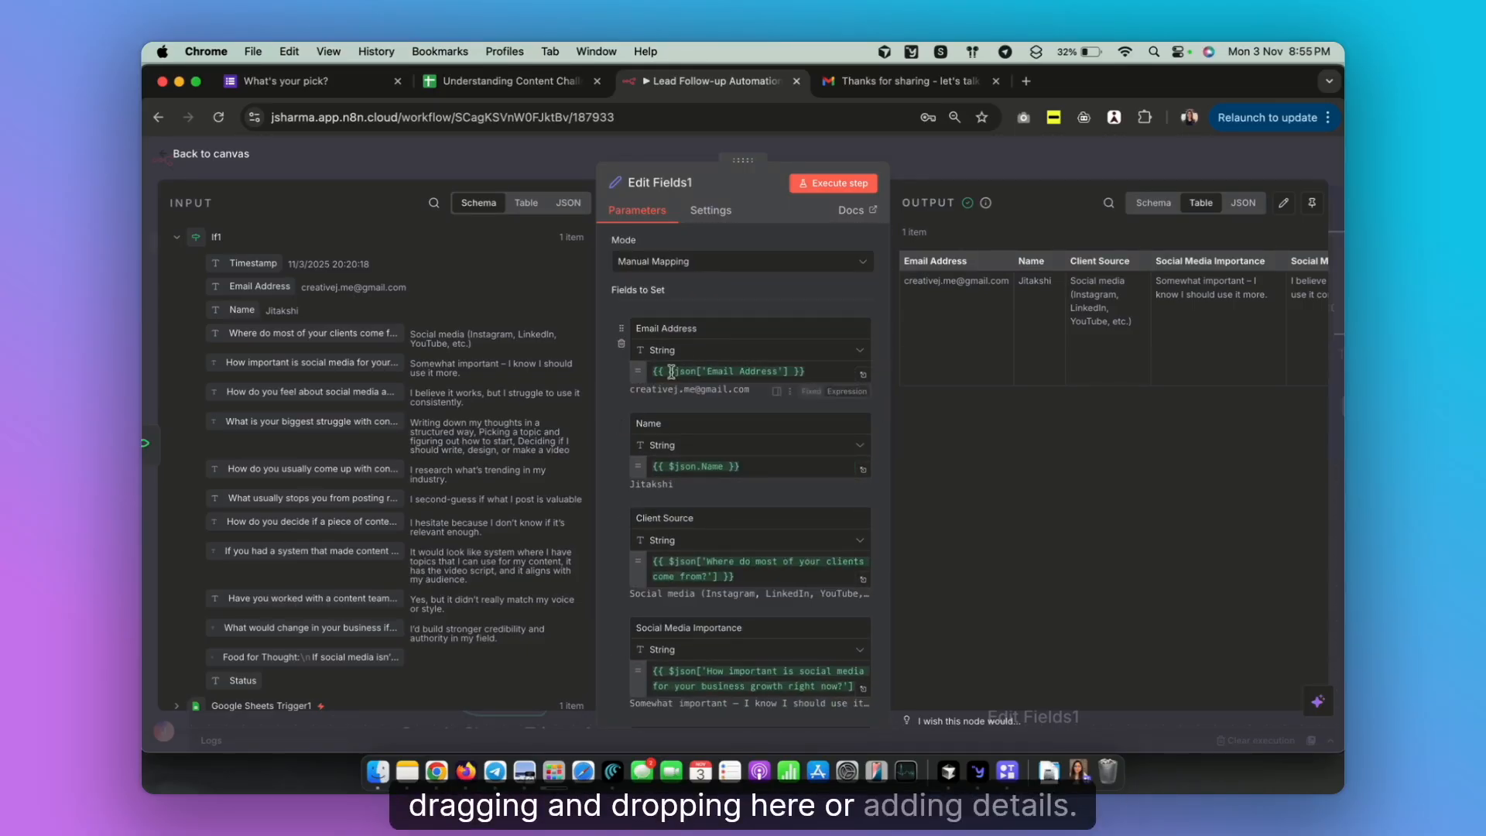
left_click(1141, 204)
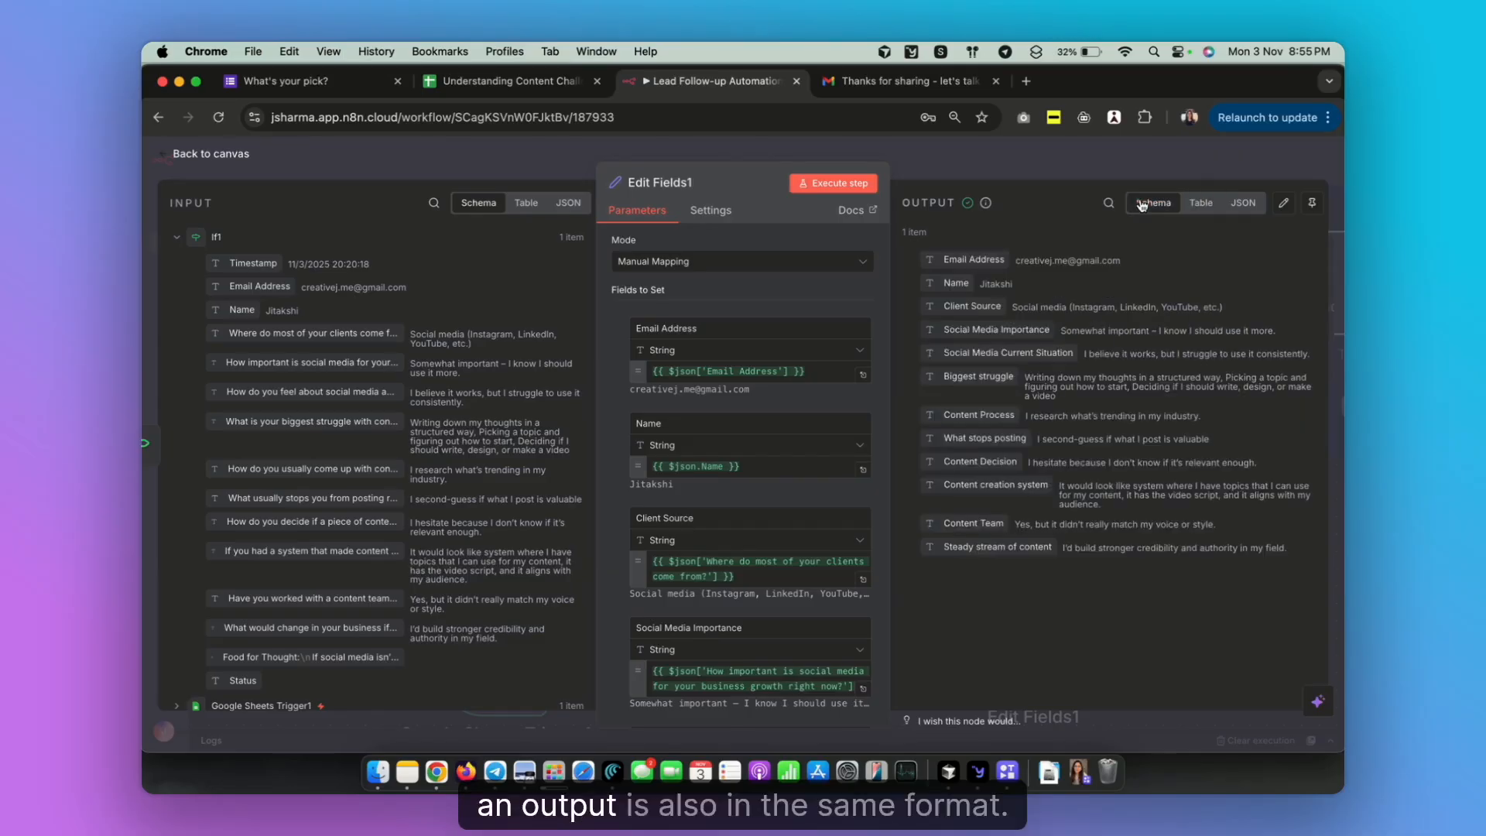
left_click(1201, 203)
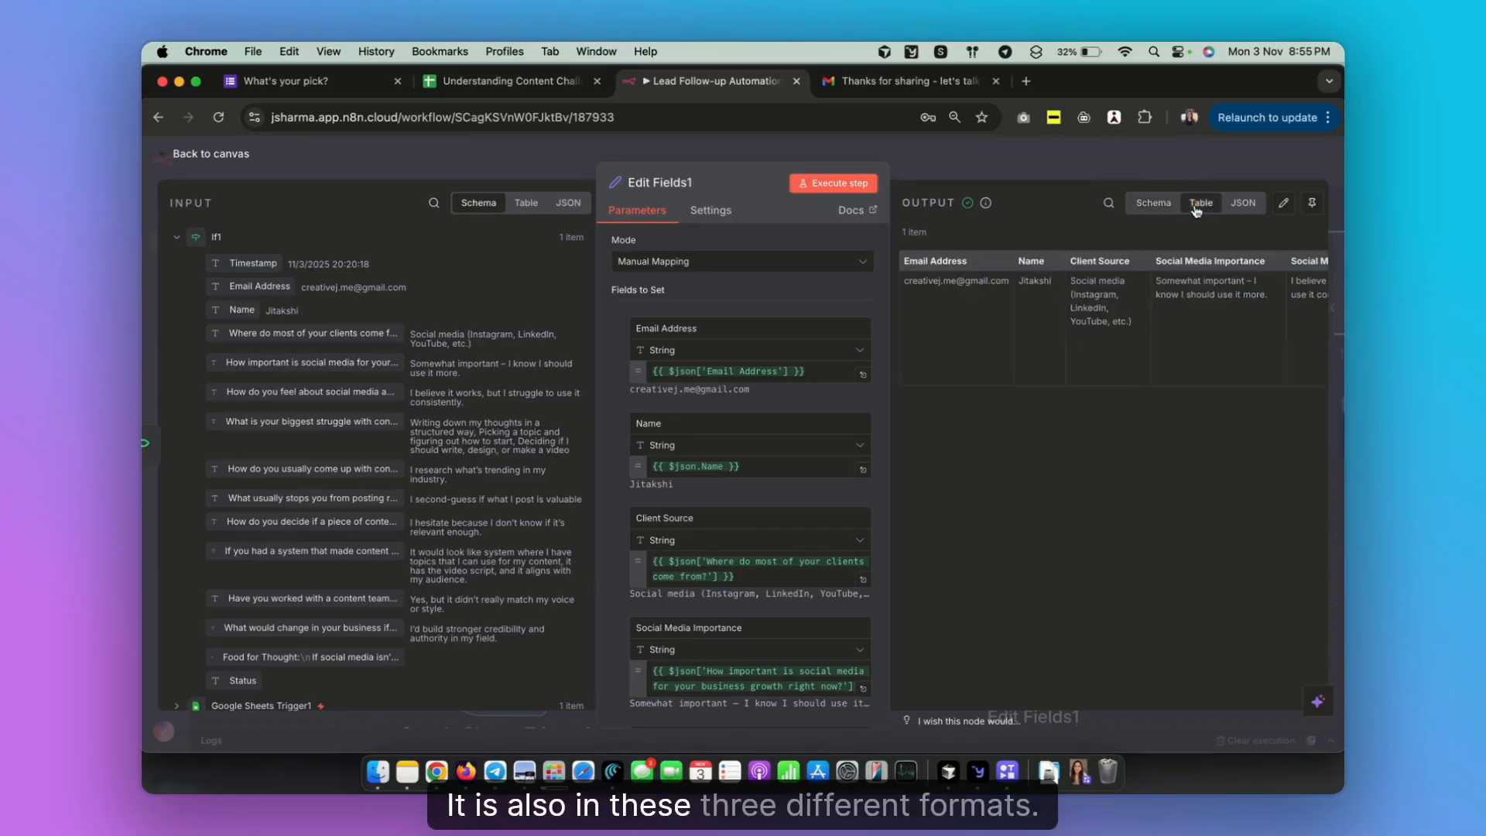
left_click(1242, 203)
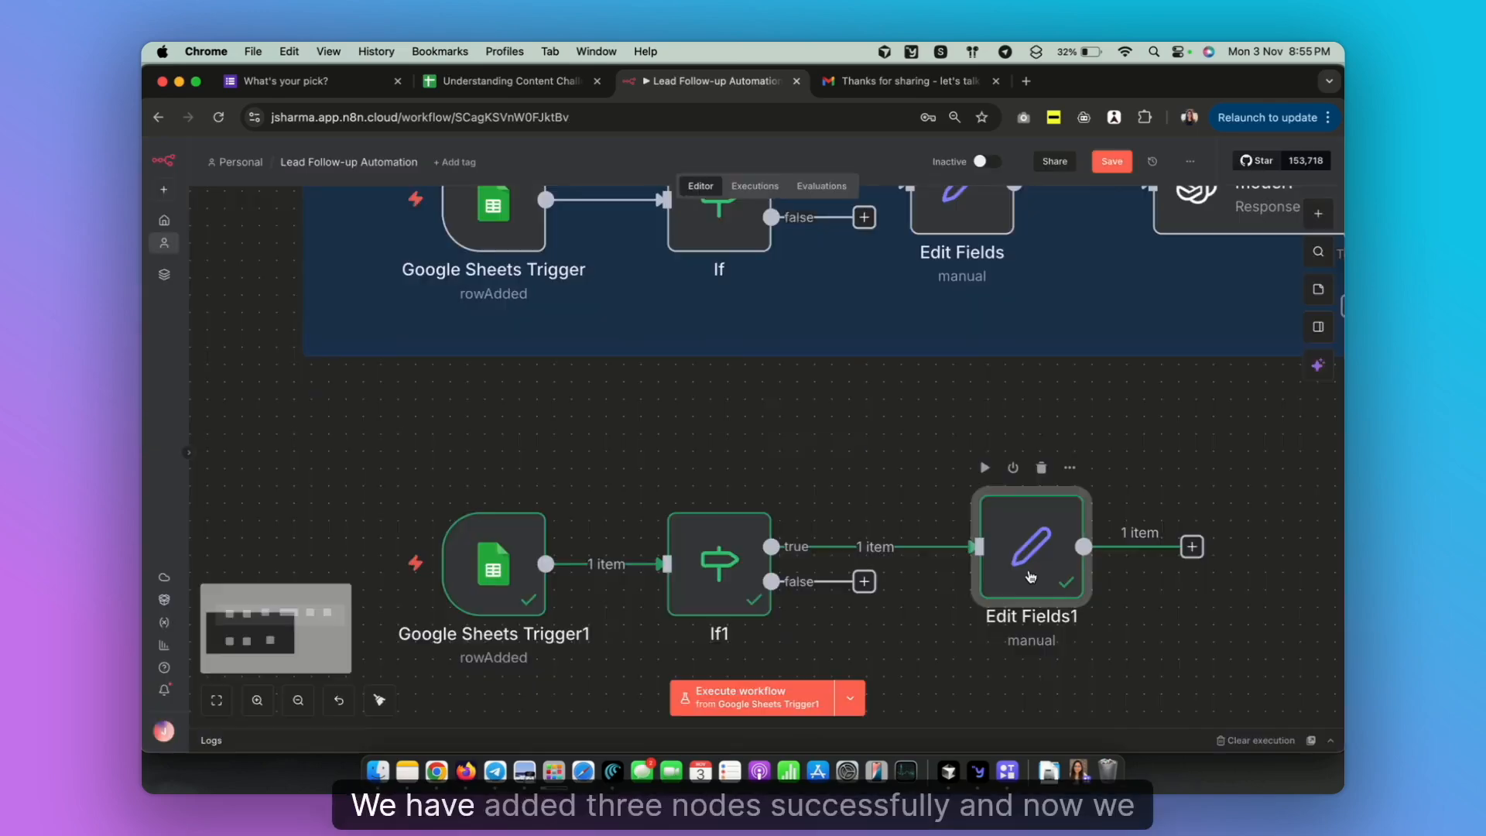
Add an OpenAI node with the Message a model action after Edit Fields1
scroll(1025, 585, "down", 5)
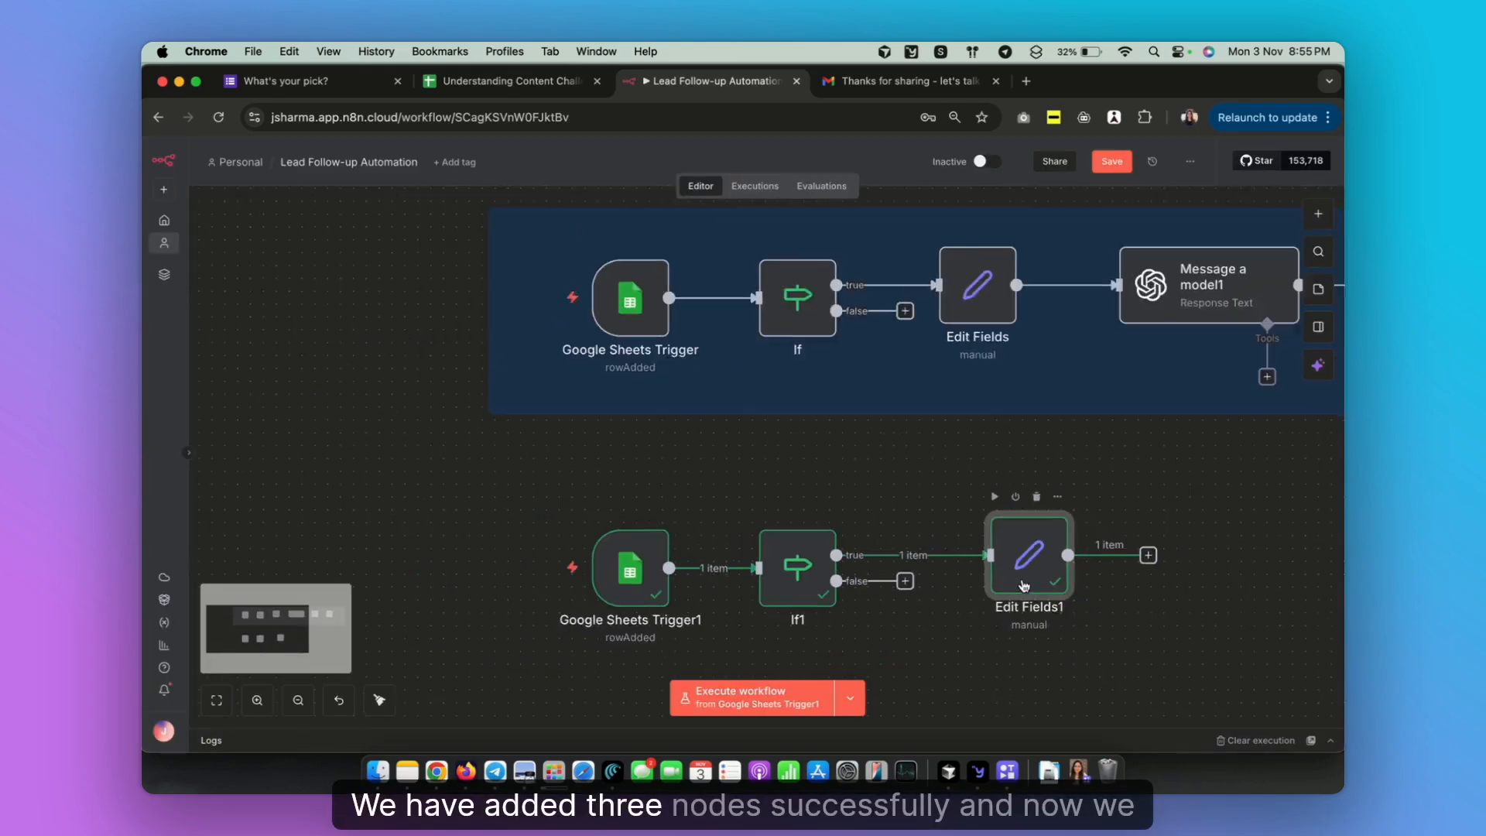
scroll(1025, 586, "right", 2)
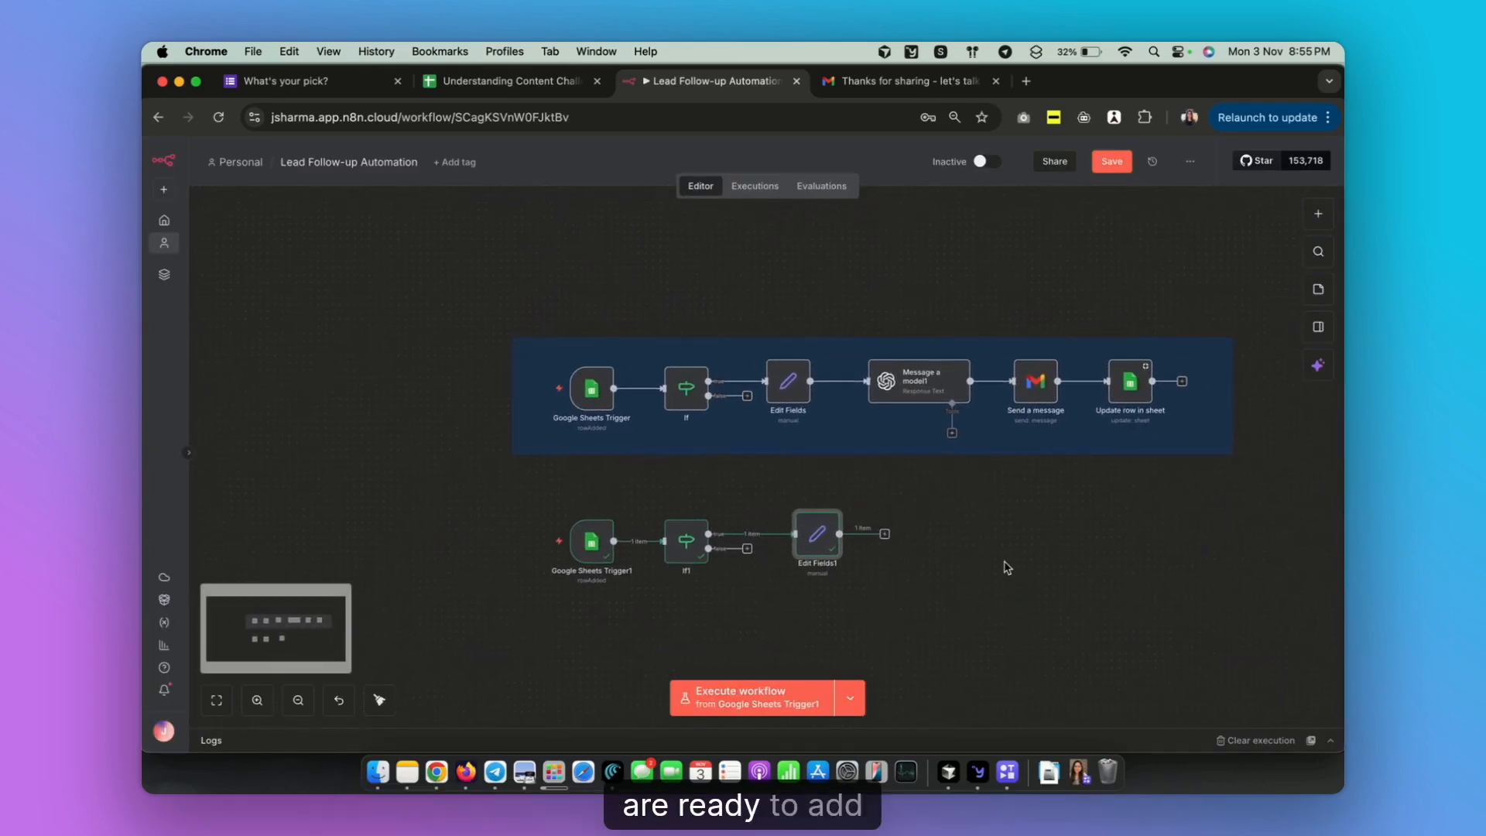
left_click(884, 533)
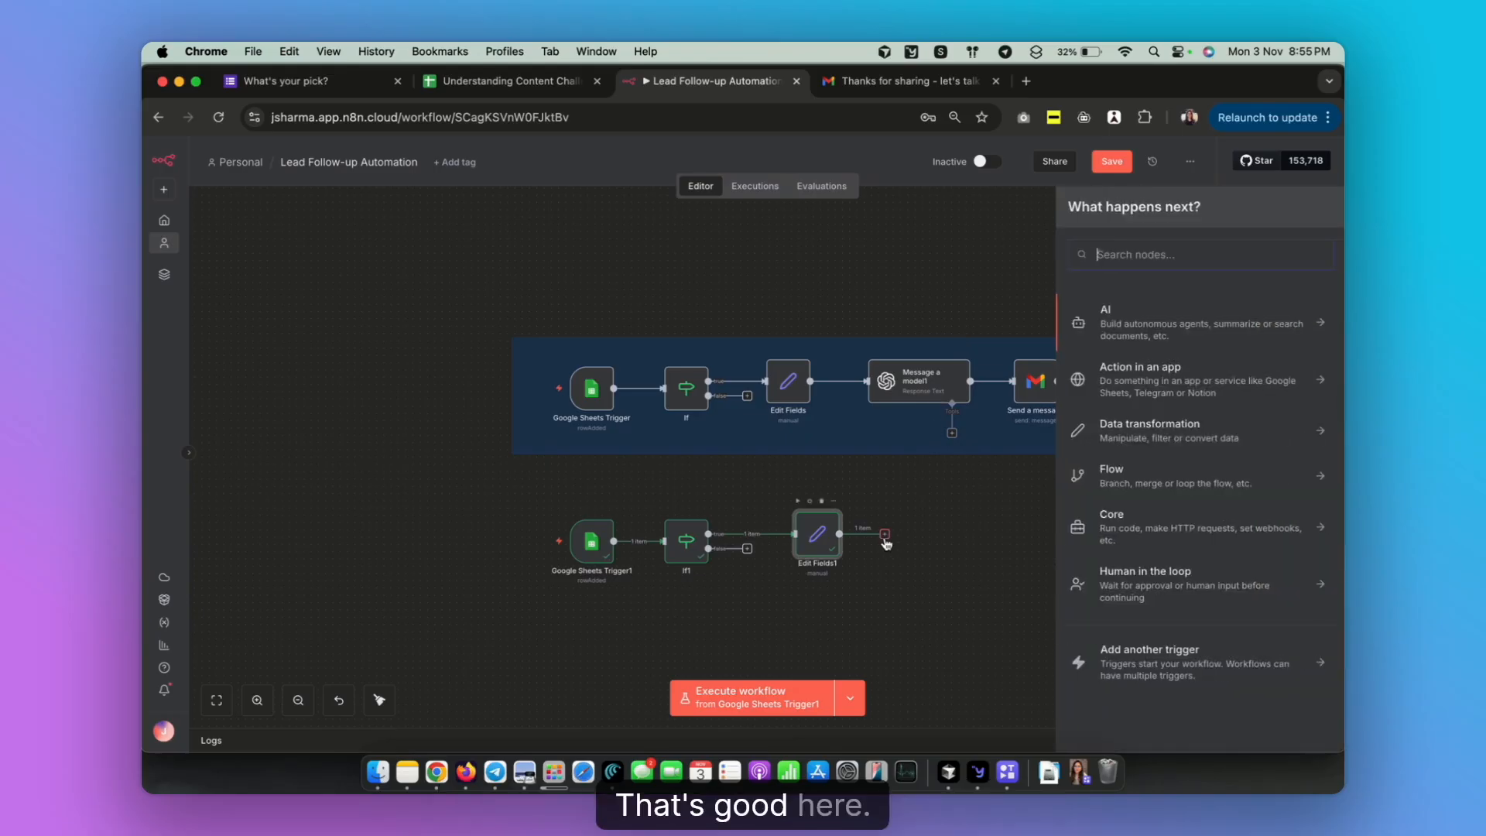
type("open")
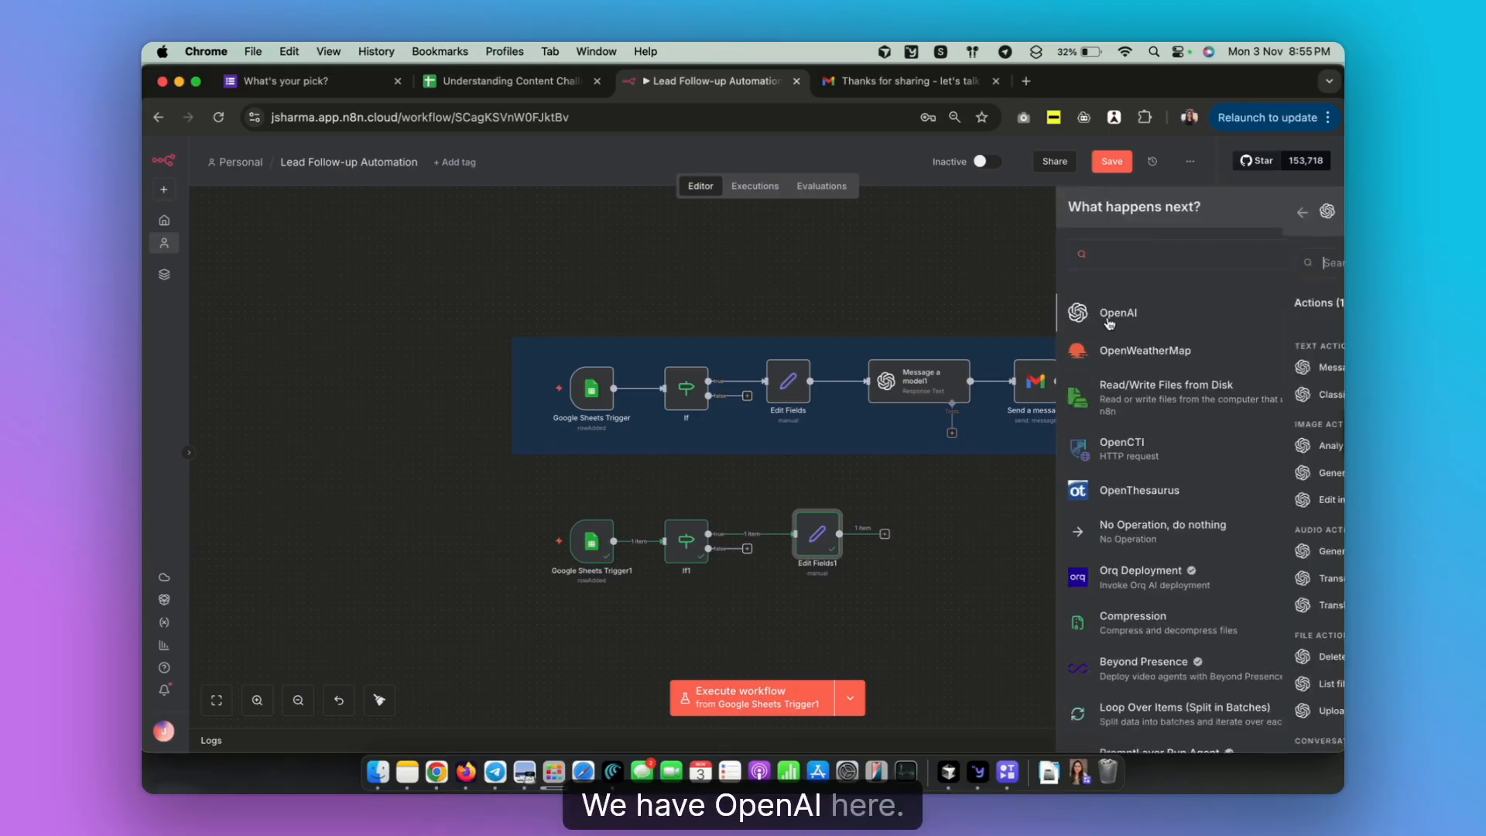
left_click(1150, 312)
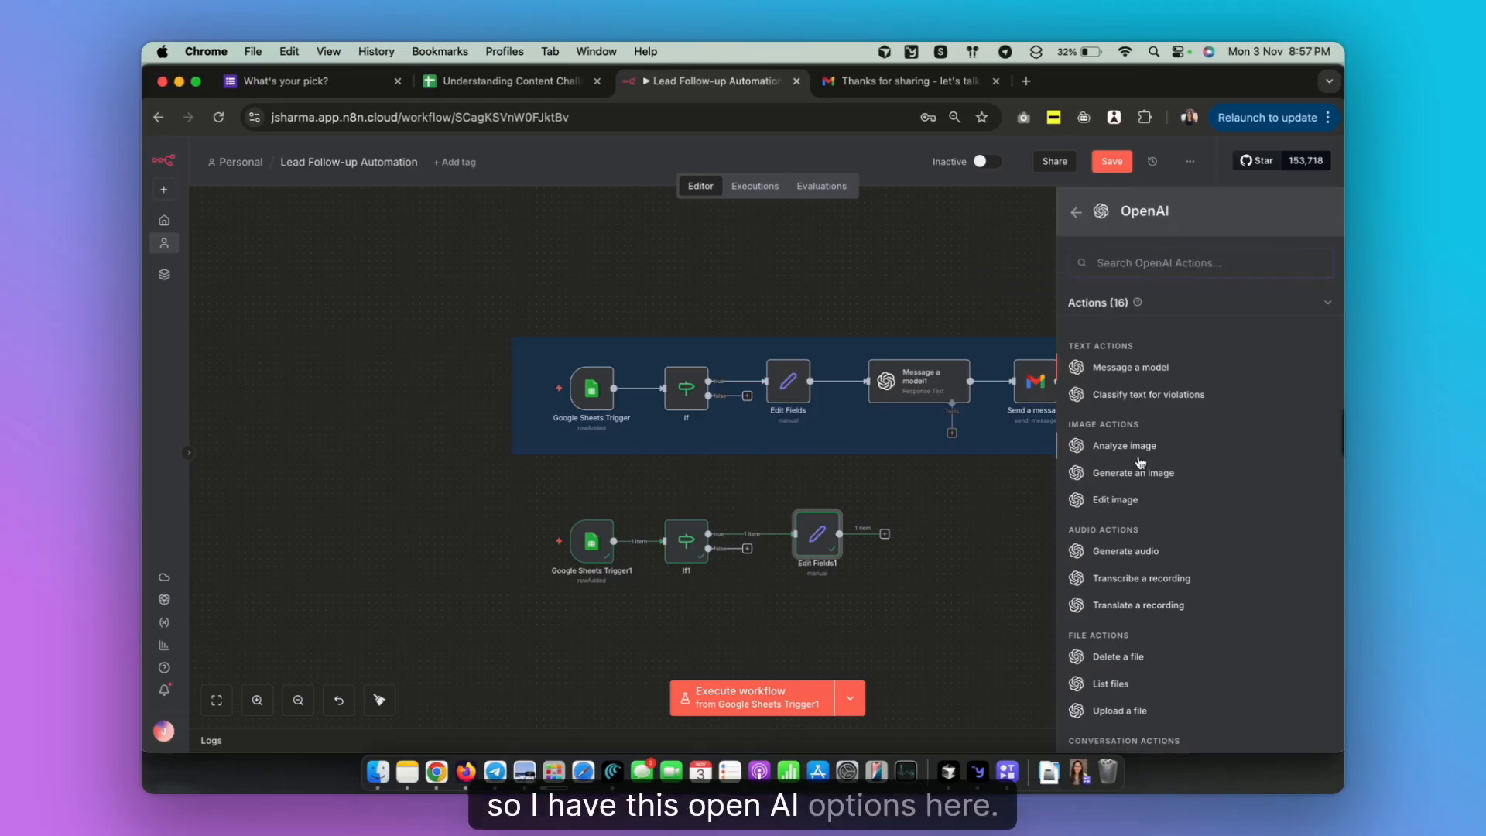
scroll(1126, 608, "down", 1)
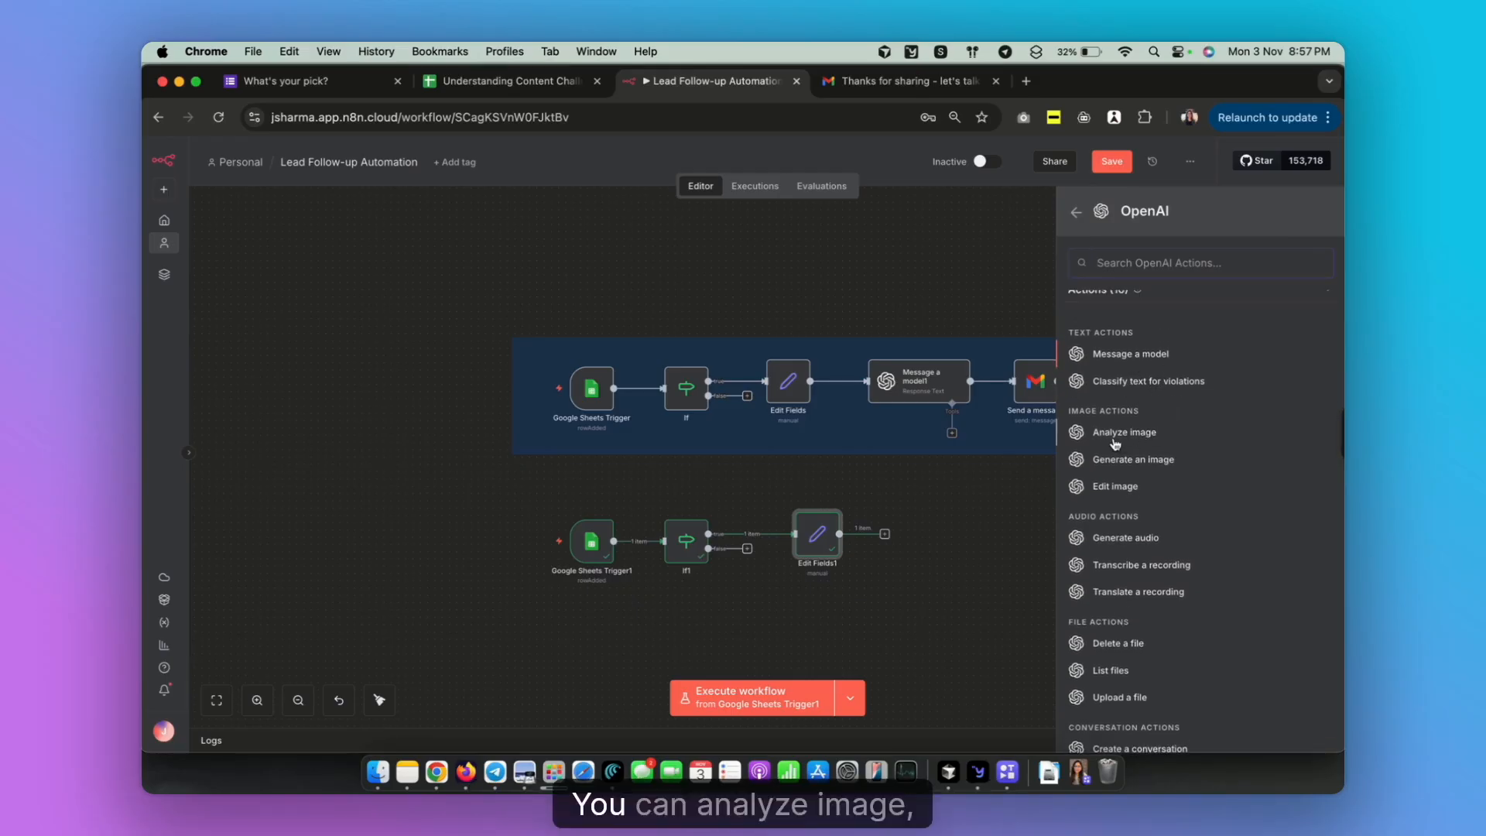
scroll(1075, 486, "down", 5)
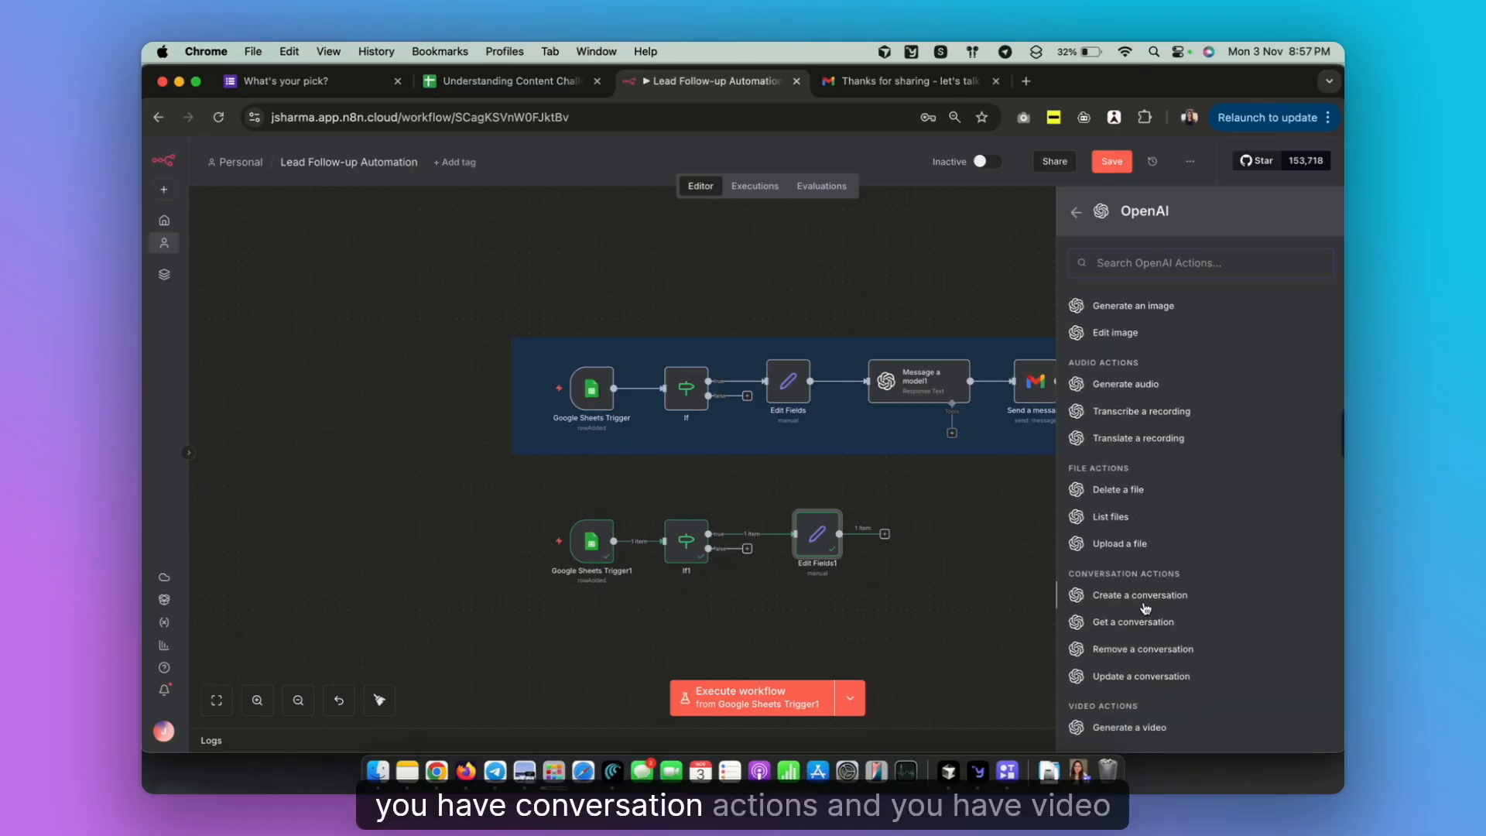
scroll(1088, 484, "up", 5)
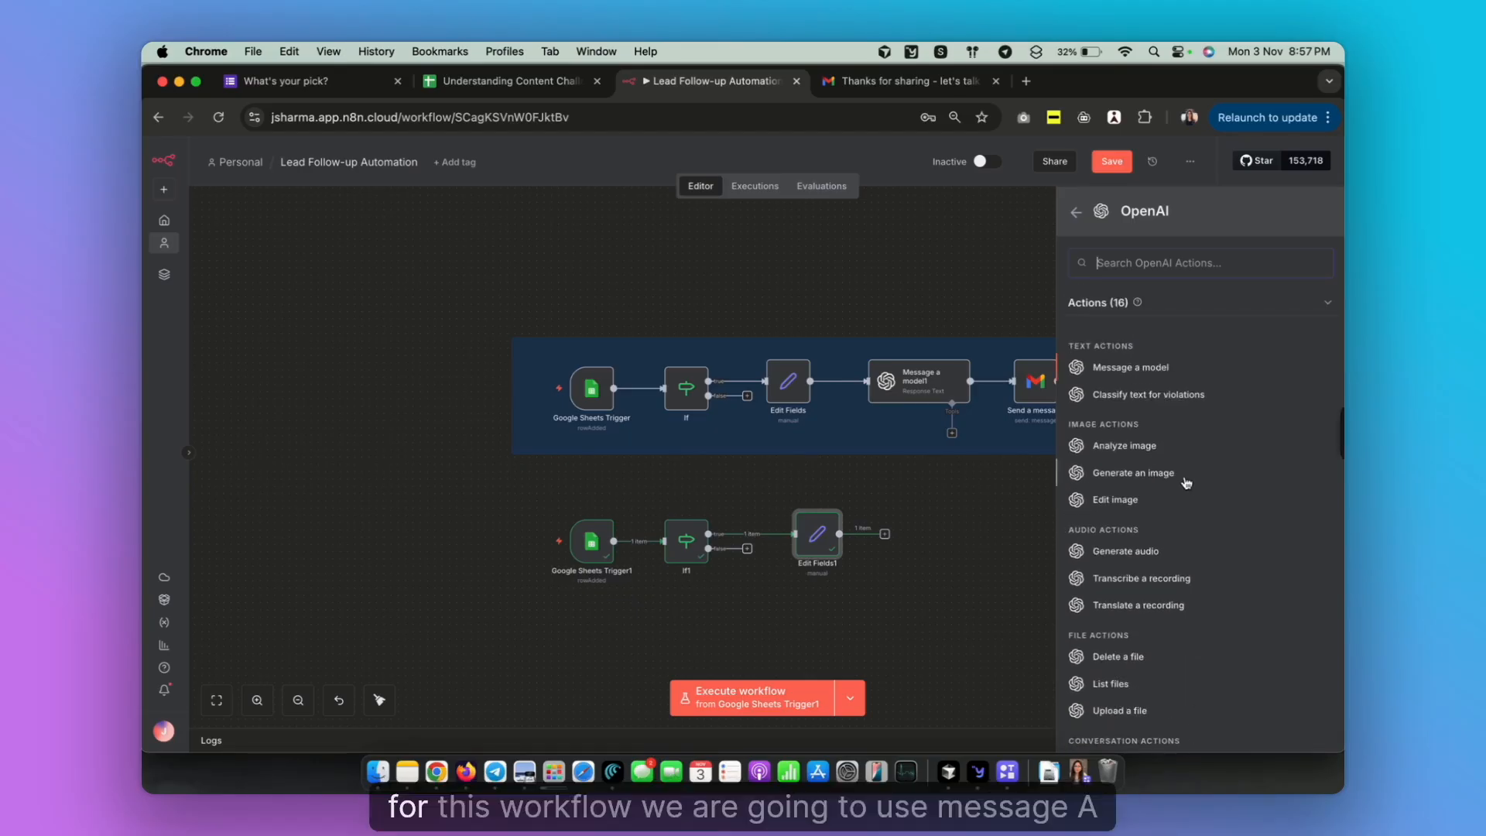
left_click(1121, 370)
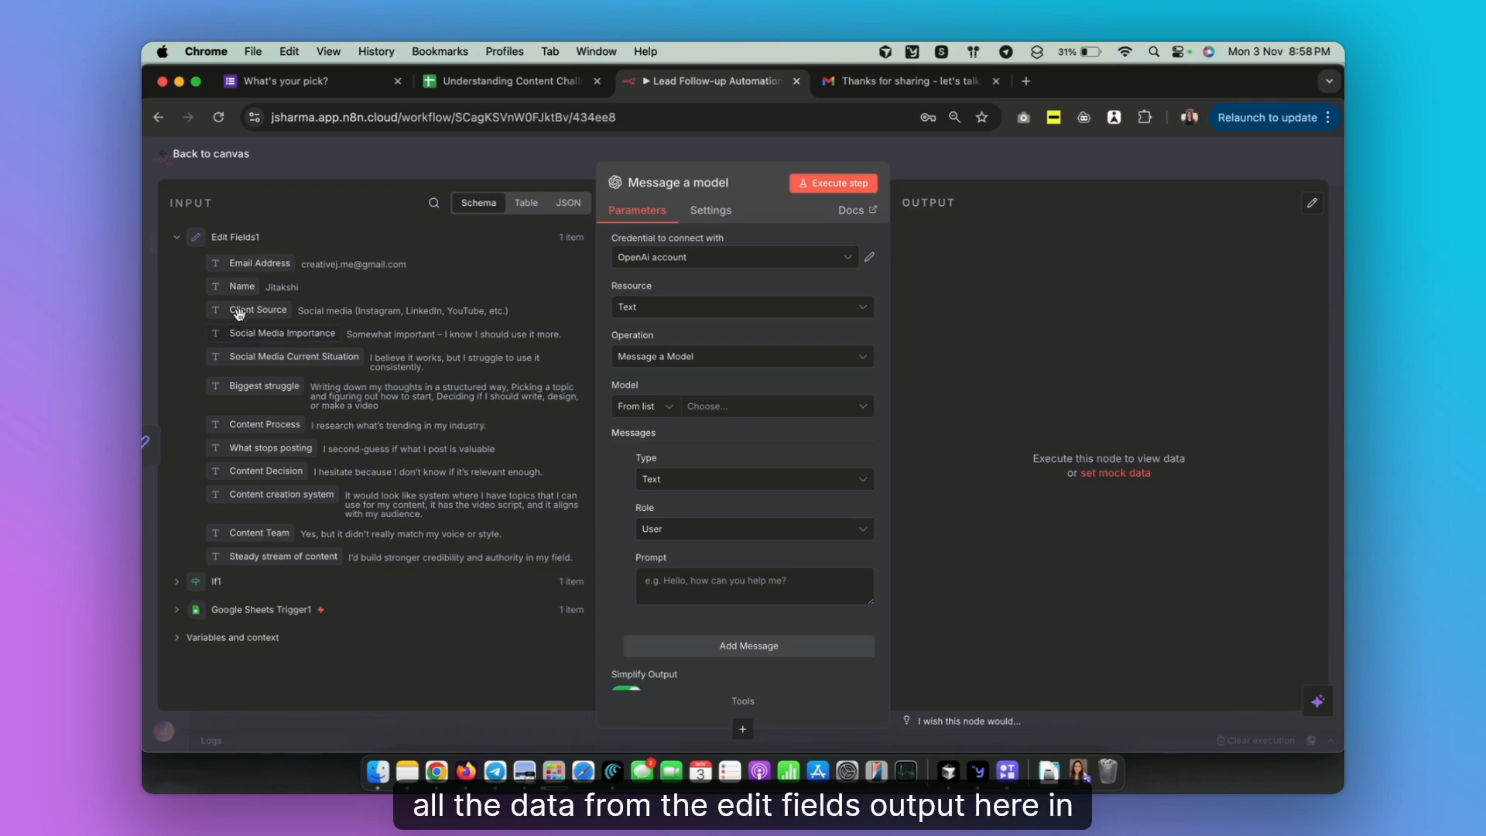
Examine the input data available from Edit Fields1, If1, Google Sheets Trigger1 and Variables and context
left_click(176, 238)
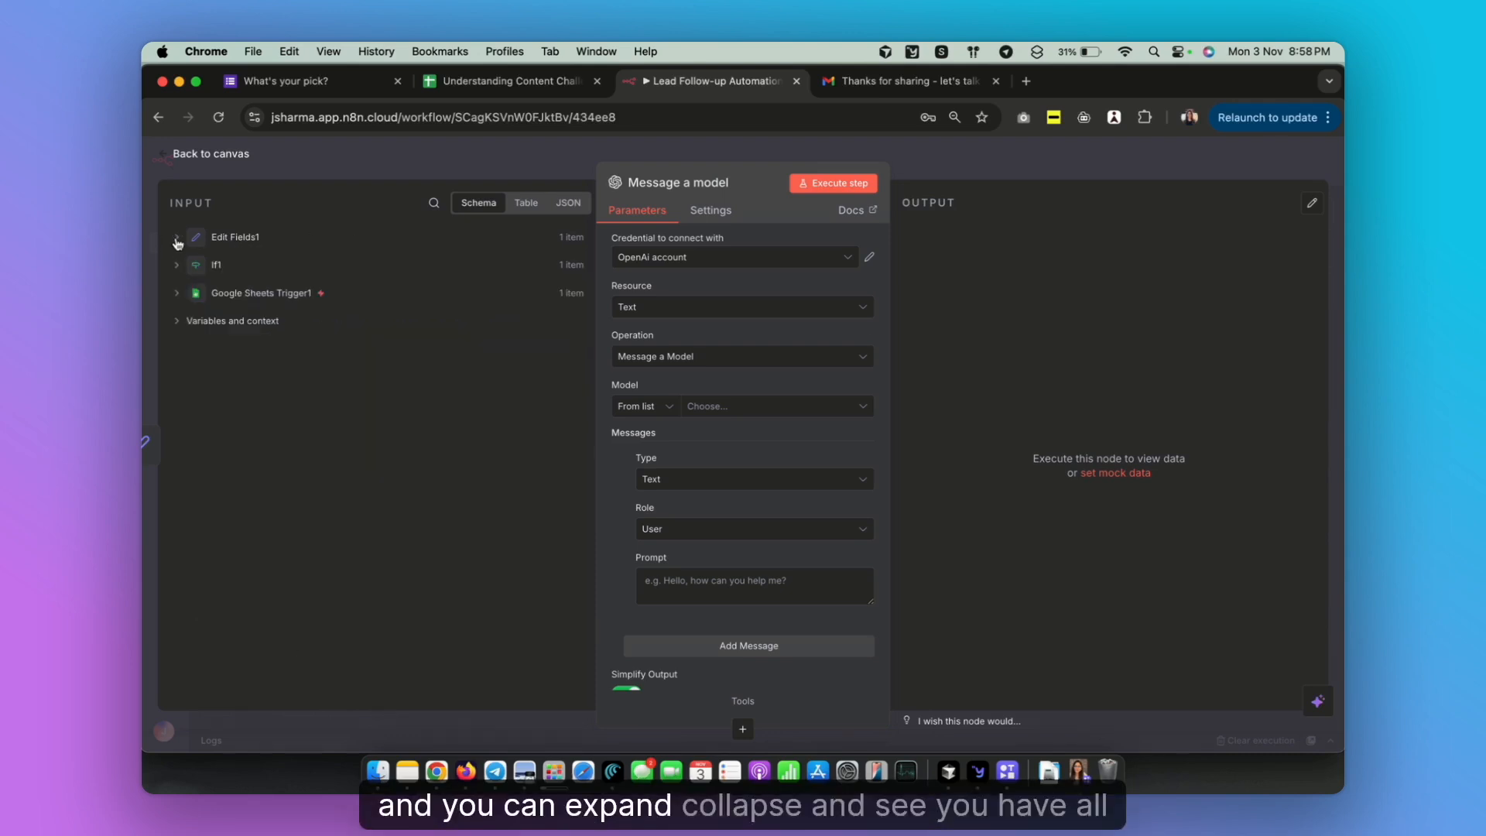
left_click(177, 238)
left_click(178, 584)
scroll(179, 588, "down", 5)
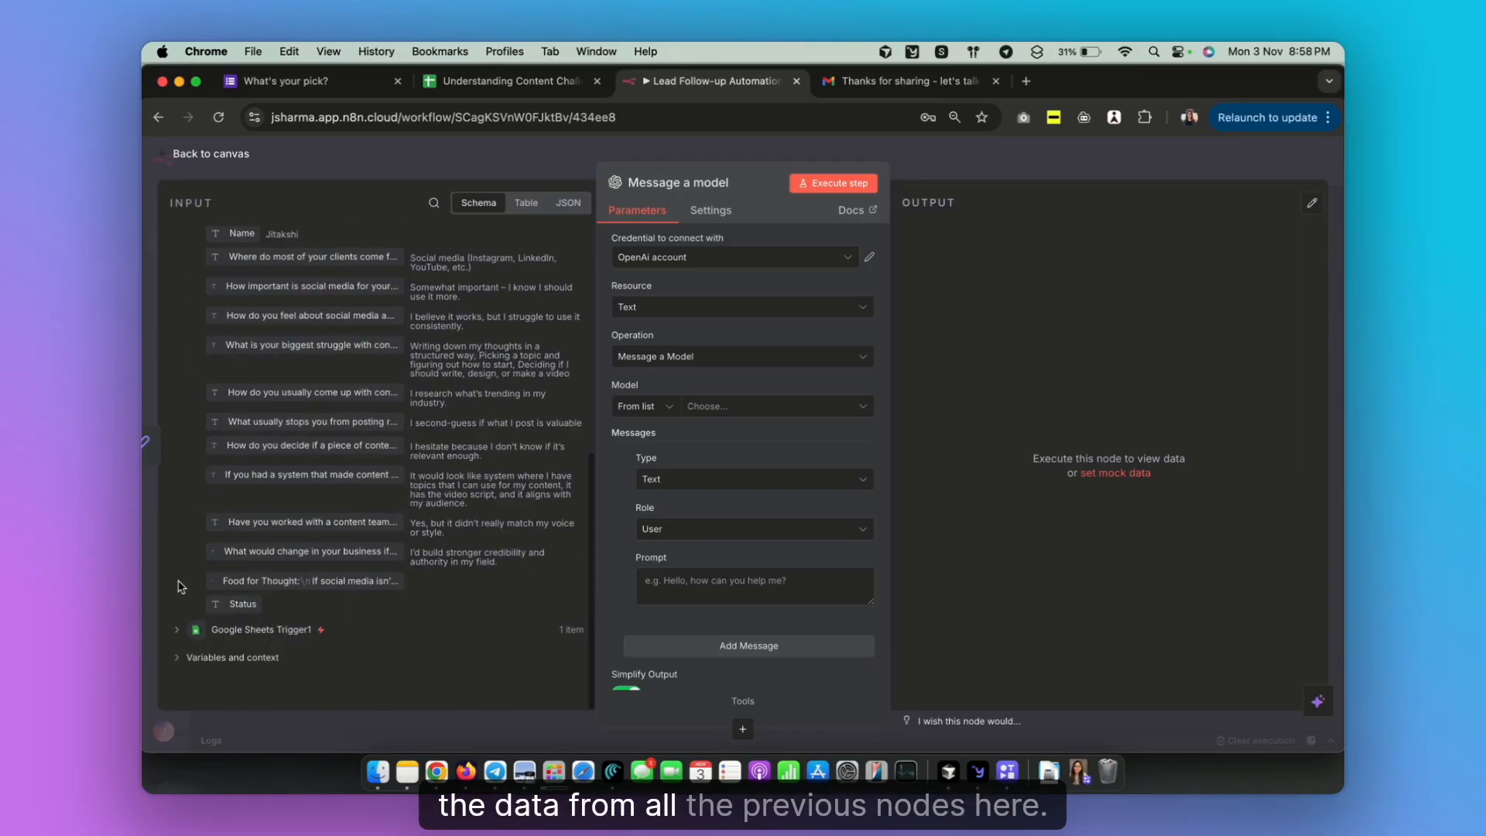
left_click(178, 630)
scroll(302, 571, "down", 5)
left_click(291, 657)
scroll(292, 657, "down", 4)
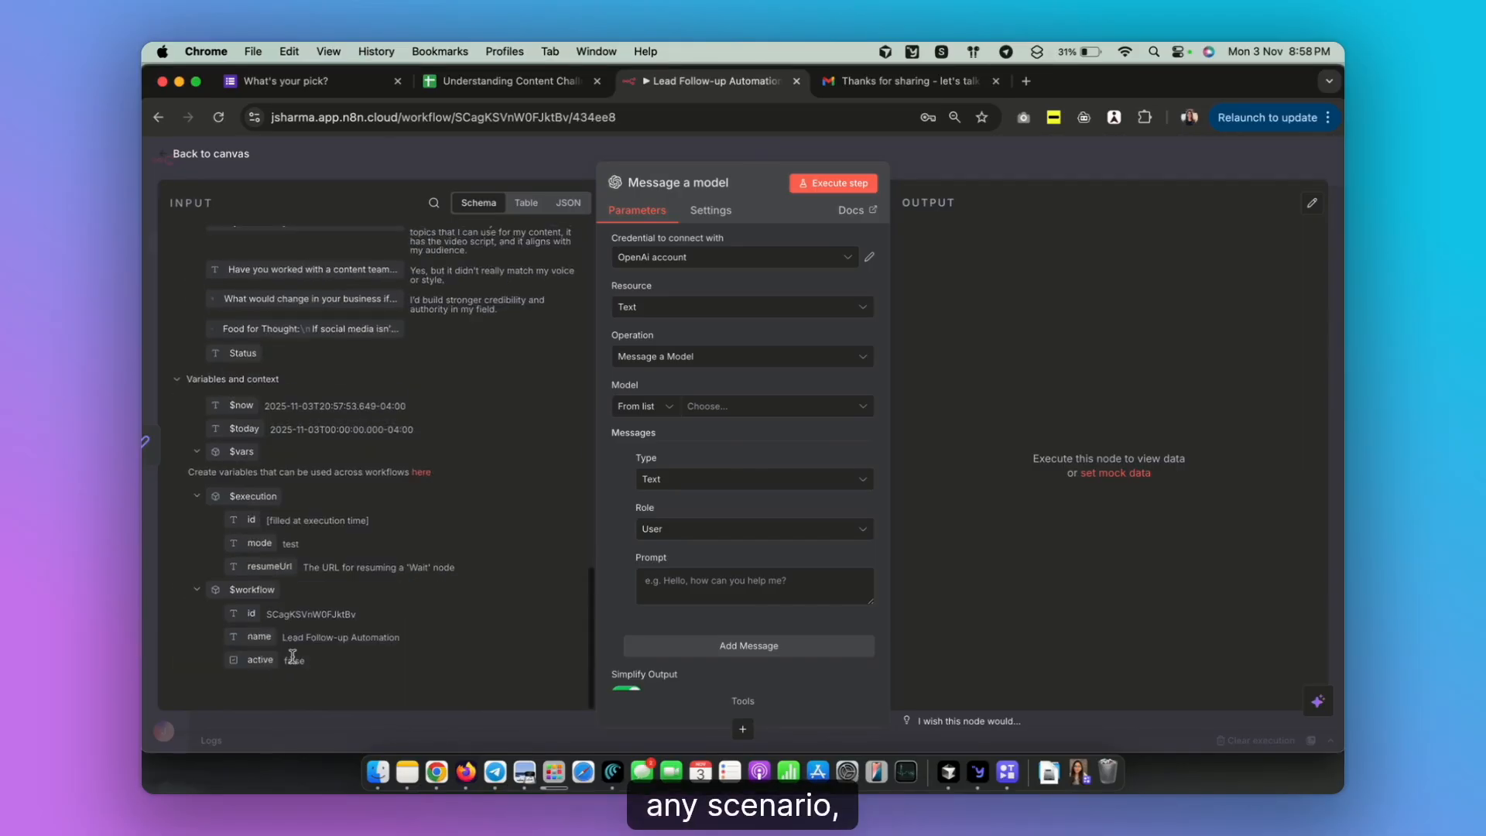
Collapse the Variables and context, Google Sheets Trigger1 and If1 groups in the input data, keeping Edit Fields1 expanded
left_click(177, 379)
scroll(177, 379, "up", 5)
scroll(178, 387, "down", 1)
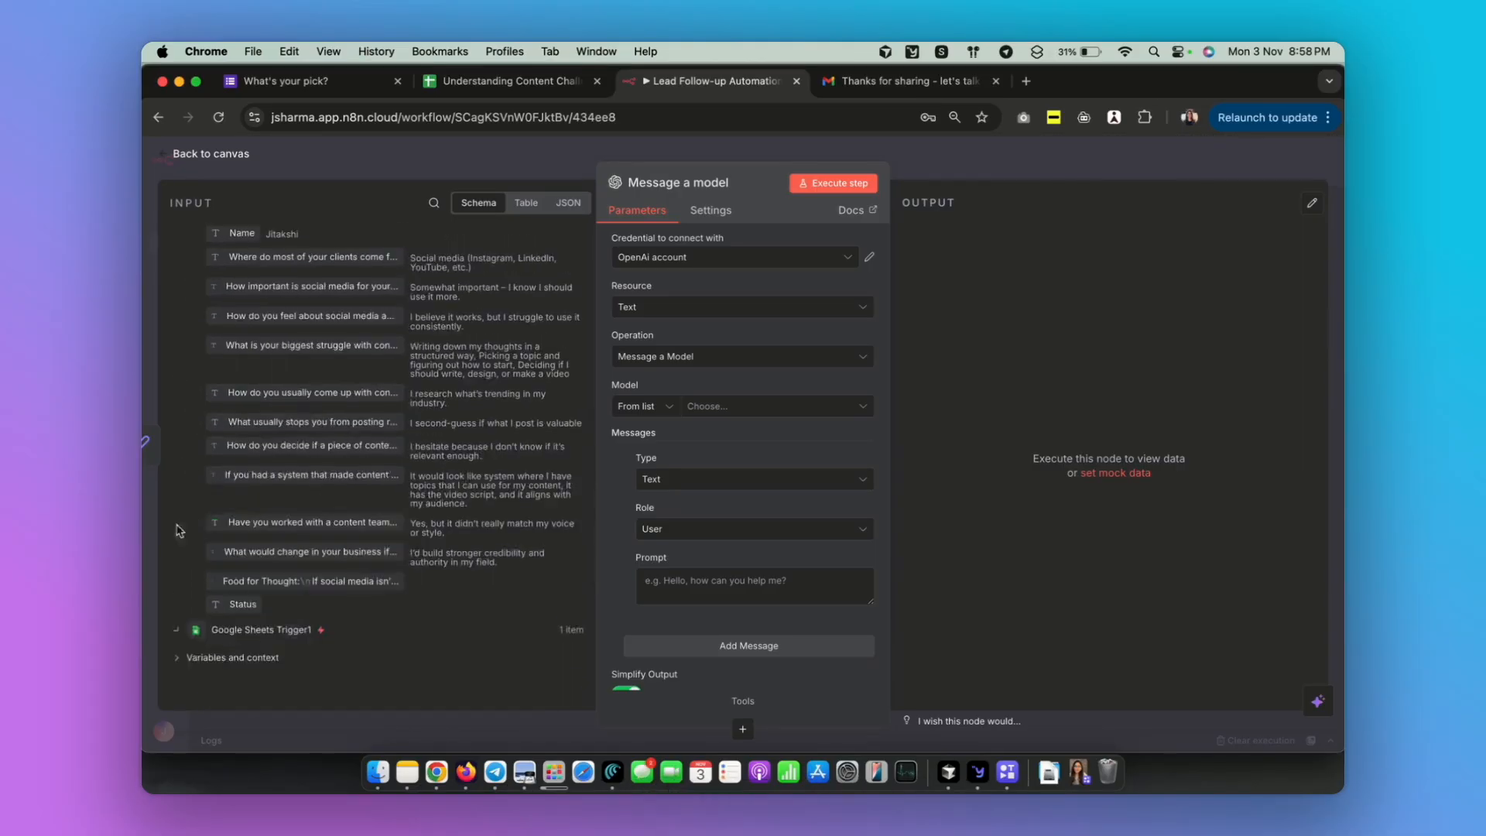
left_click(178, 524)
scroll(182, 495, "up", 6)
left_click(177, 577)
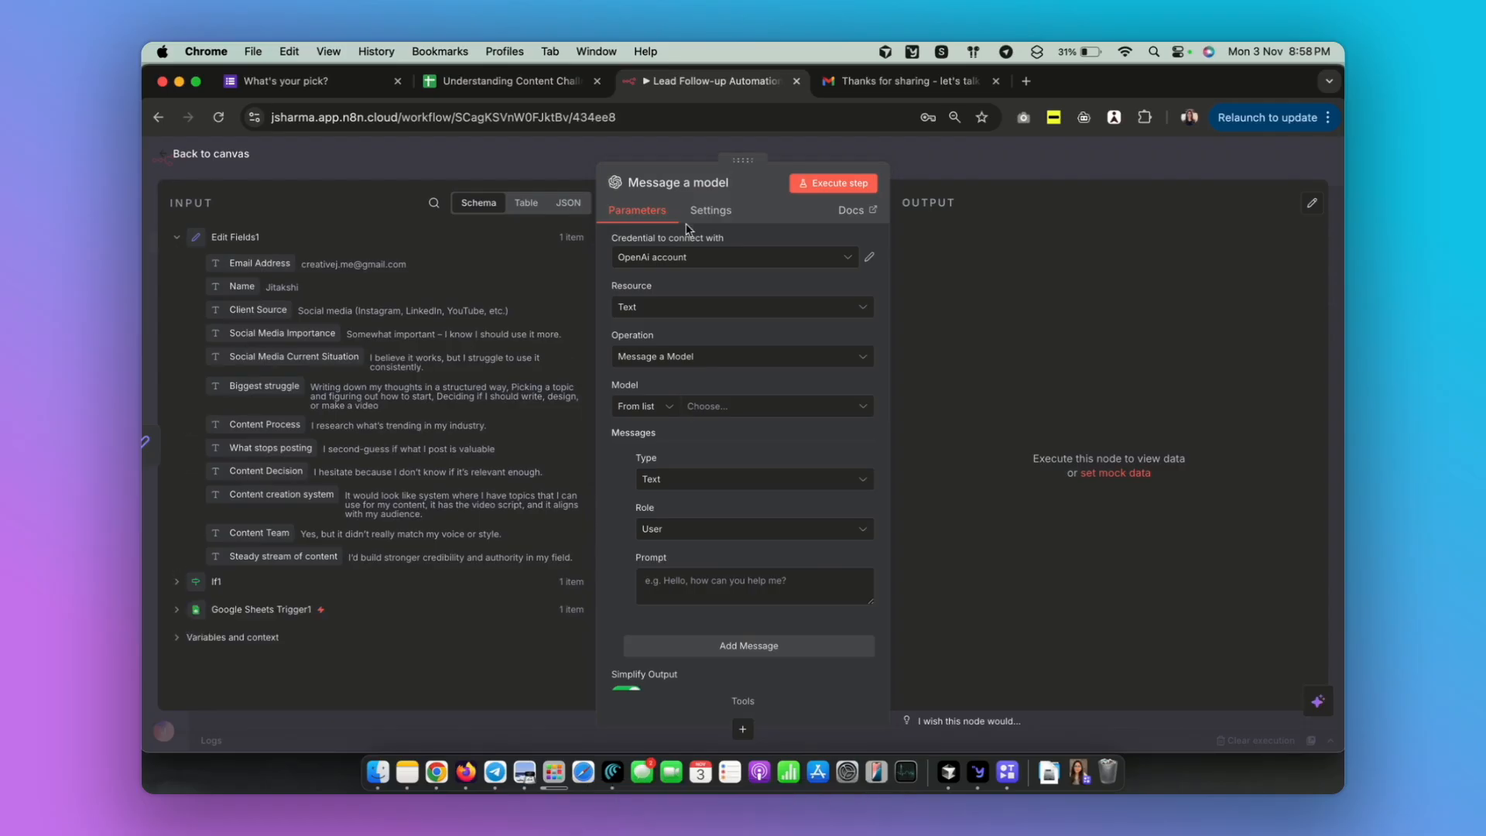
Create a new OpenAI credential for the Message a model node and enter the API key
left_click(715, 263)
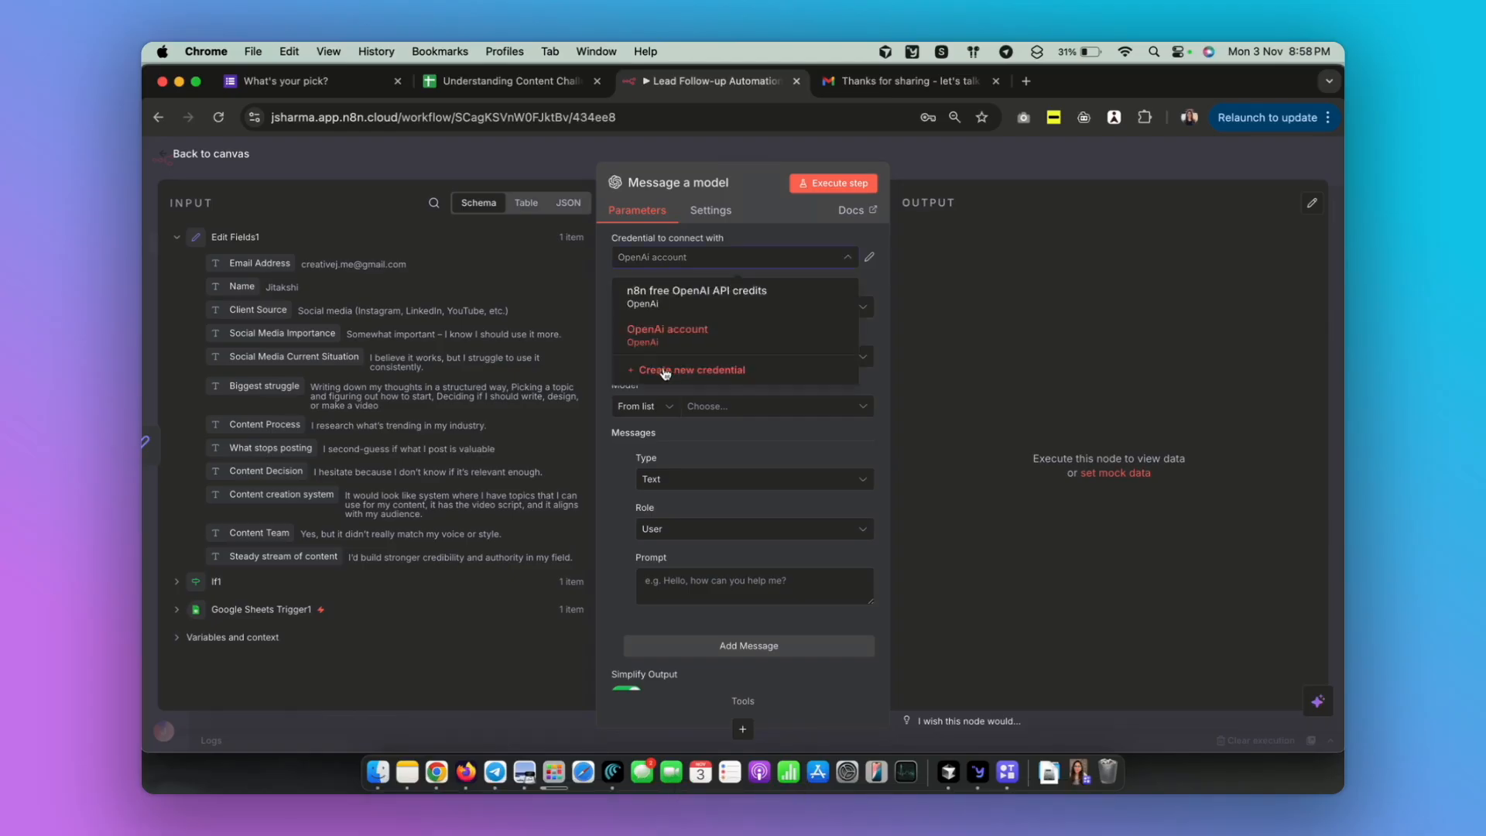
left_click(678, 372)
key("super+v")
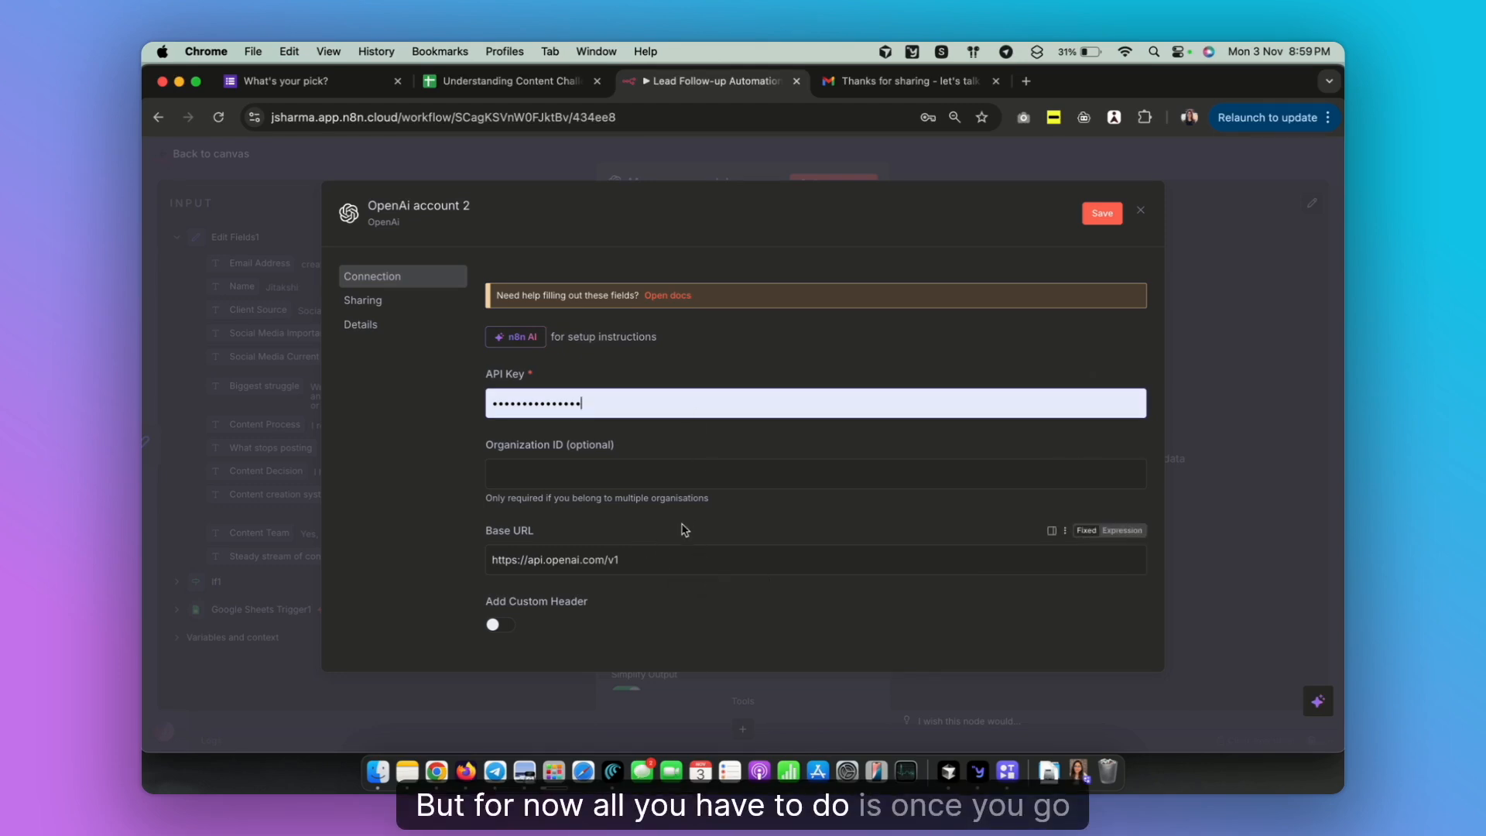
Search the web for "open ai api", open the API Platform login page, and return to the n8n credential
left_click(1025, 81)
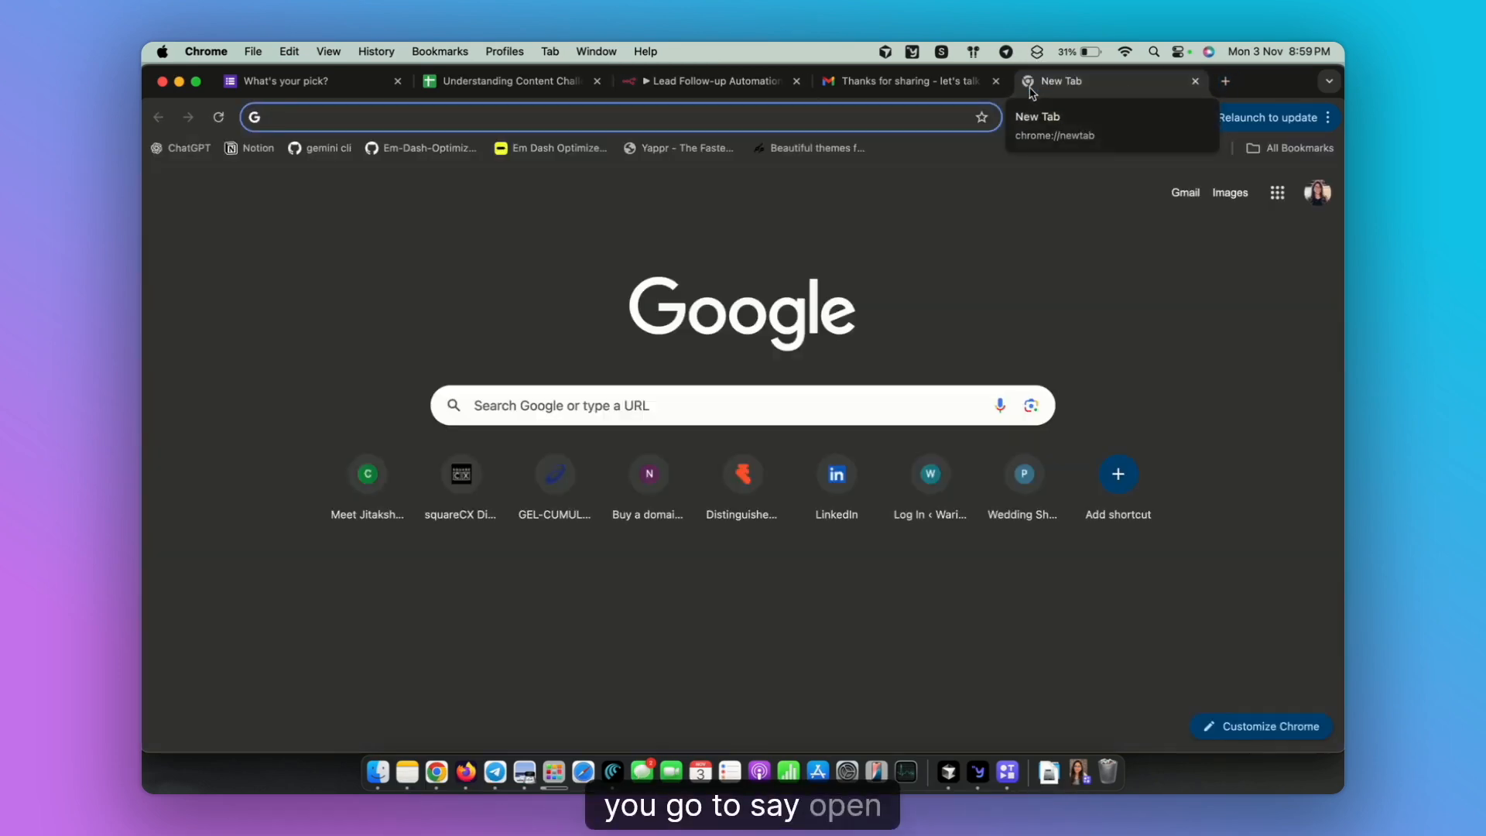
type("open ai api")
key("Return")
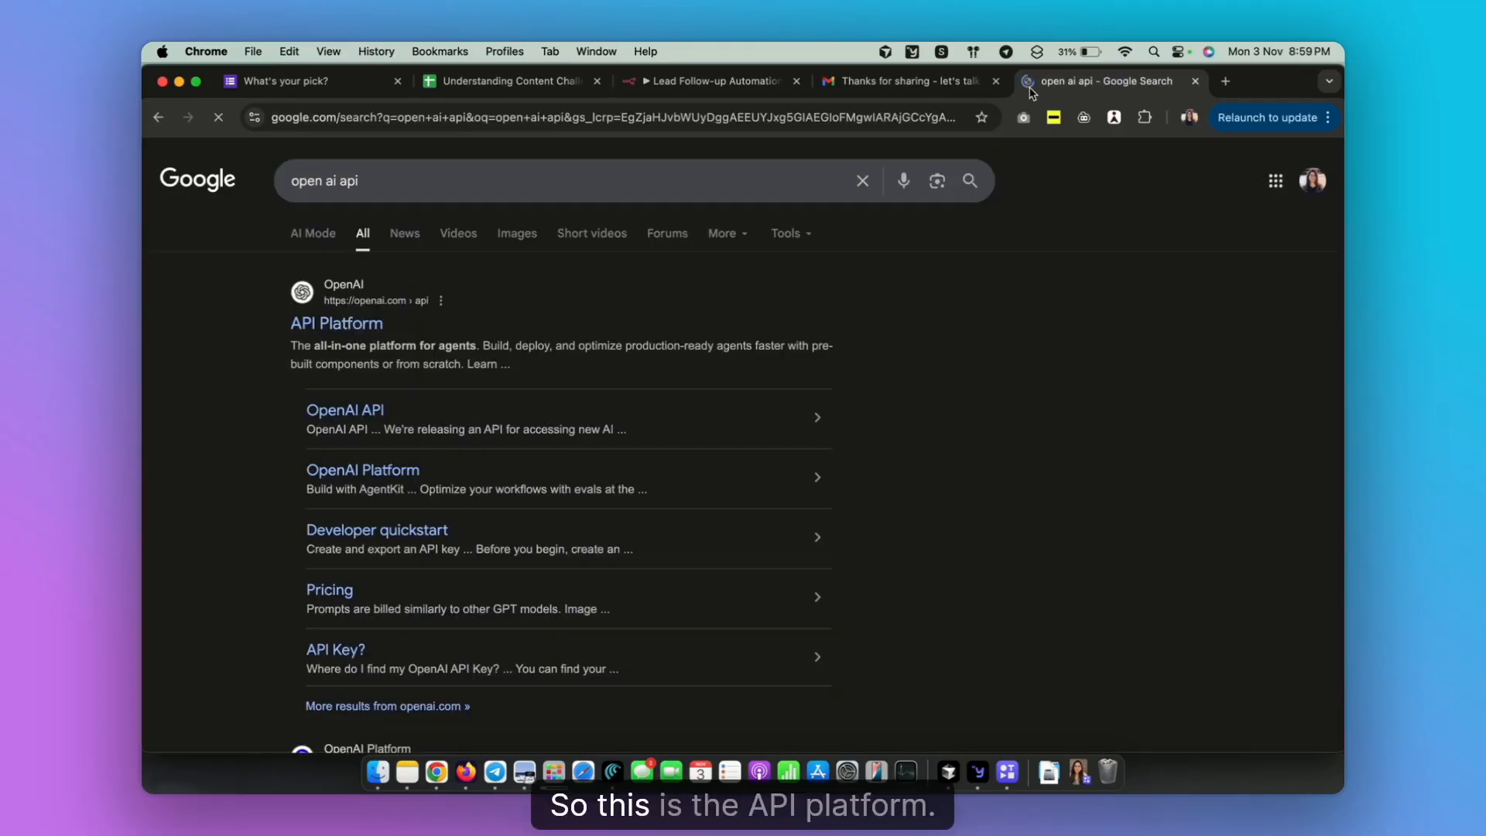
left_click(329, 324)
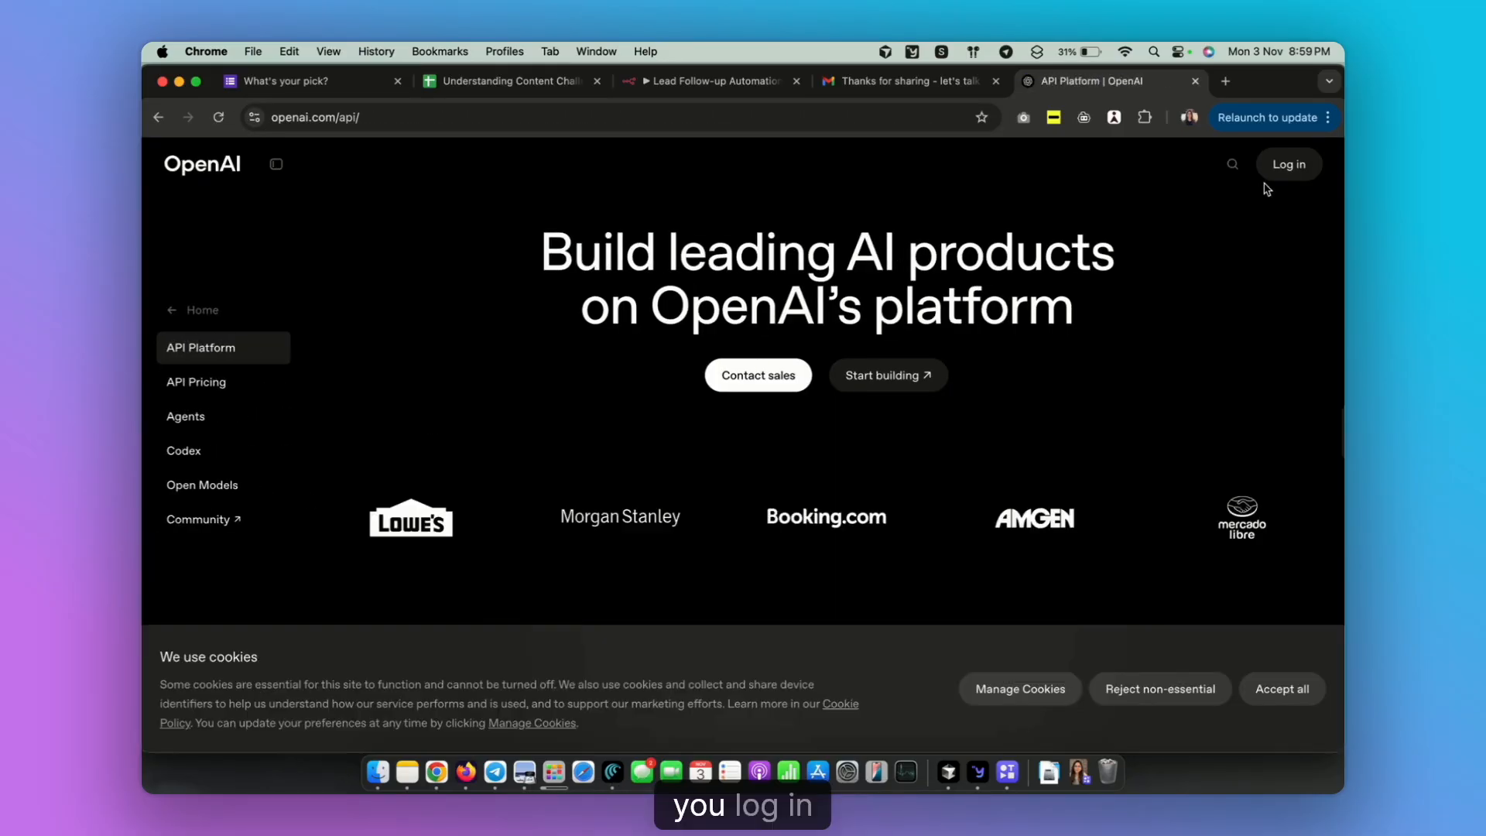
left_click(1277, 173)
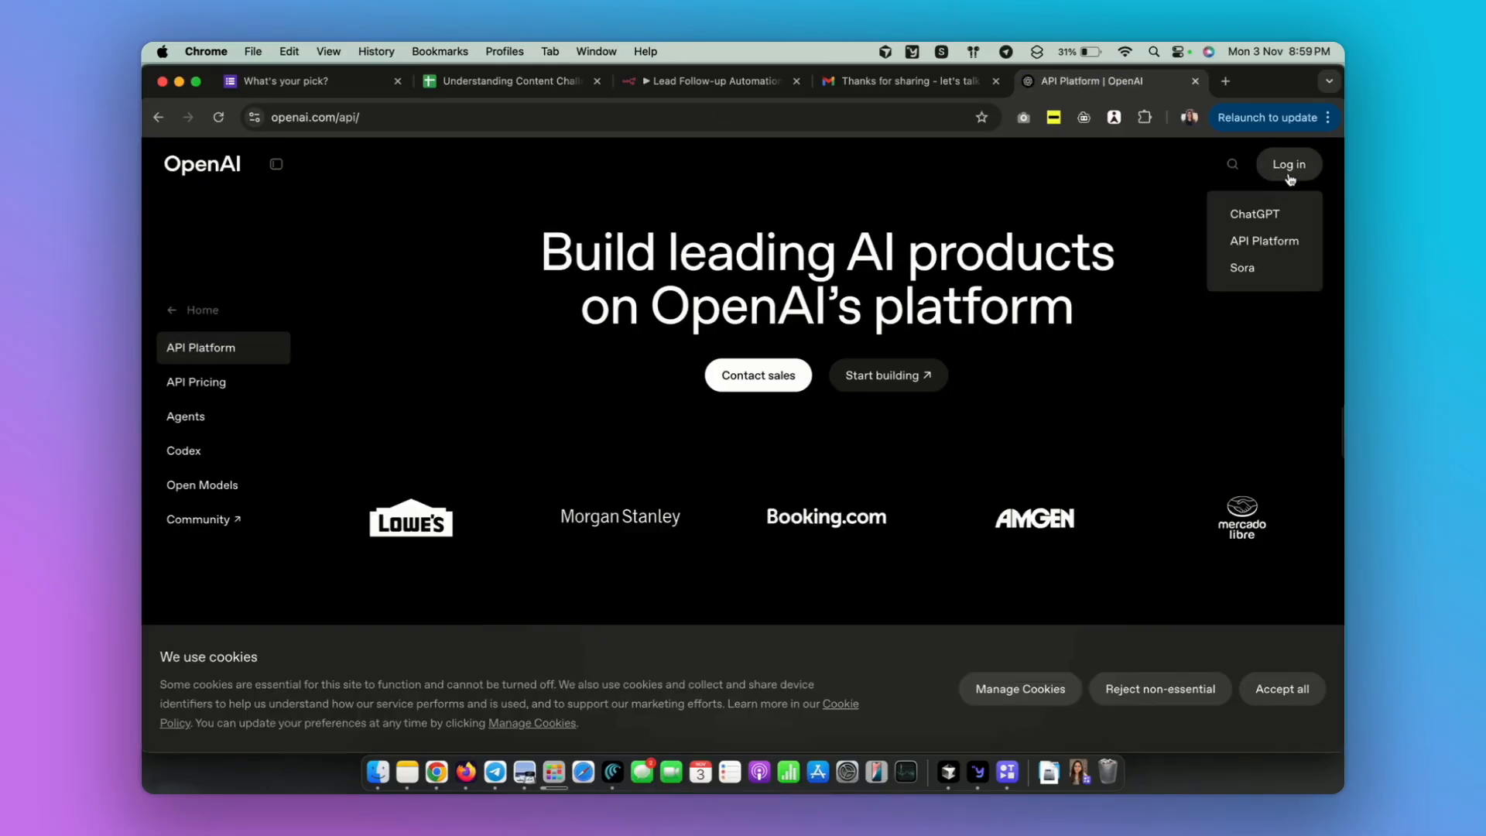
left_click(1278, 239)
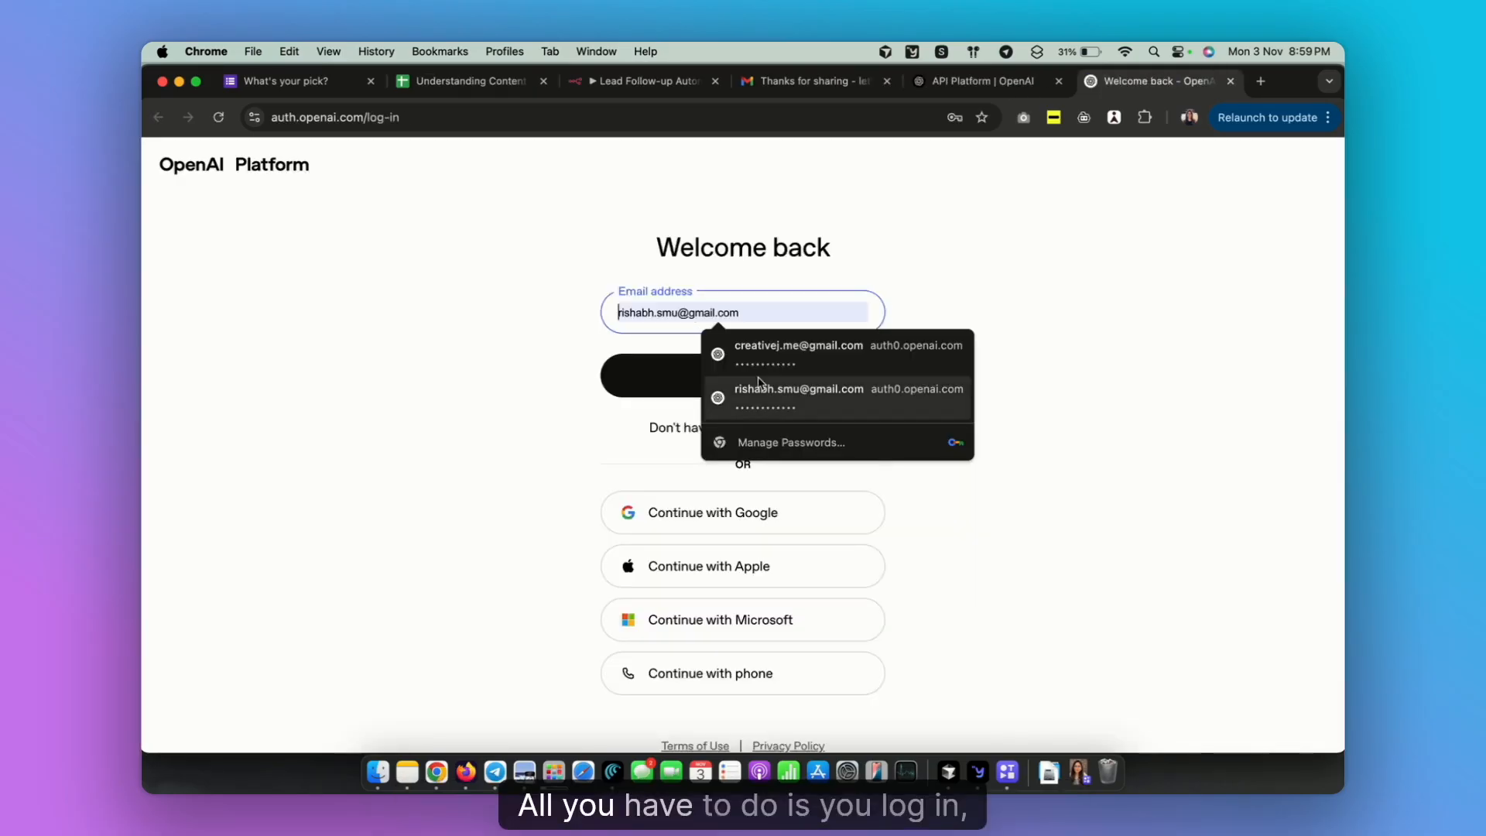
left_click(939, 225)
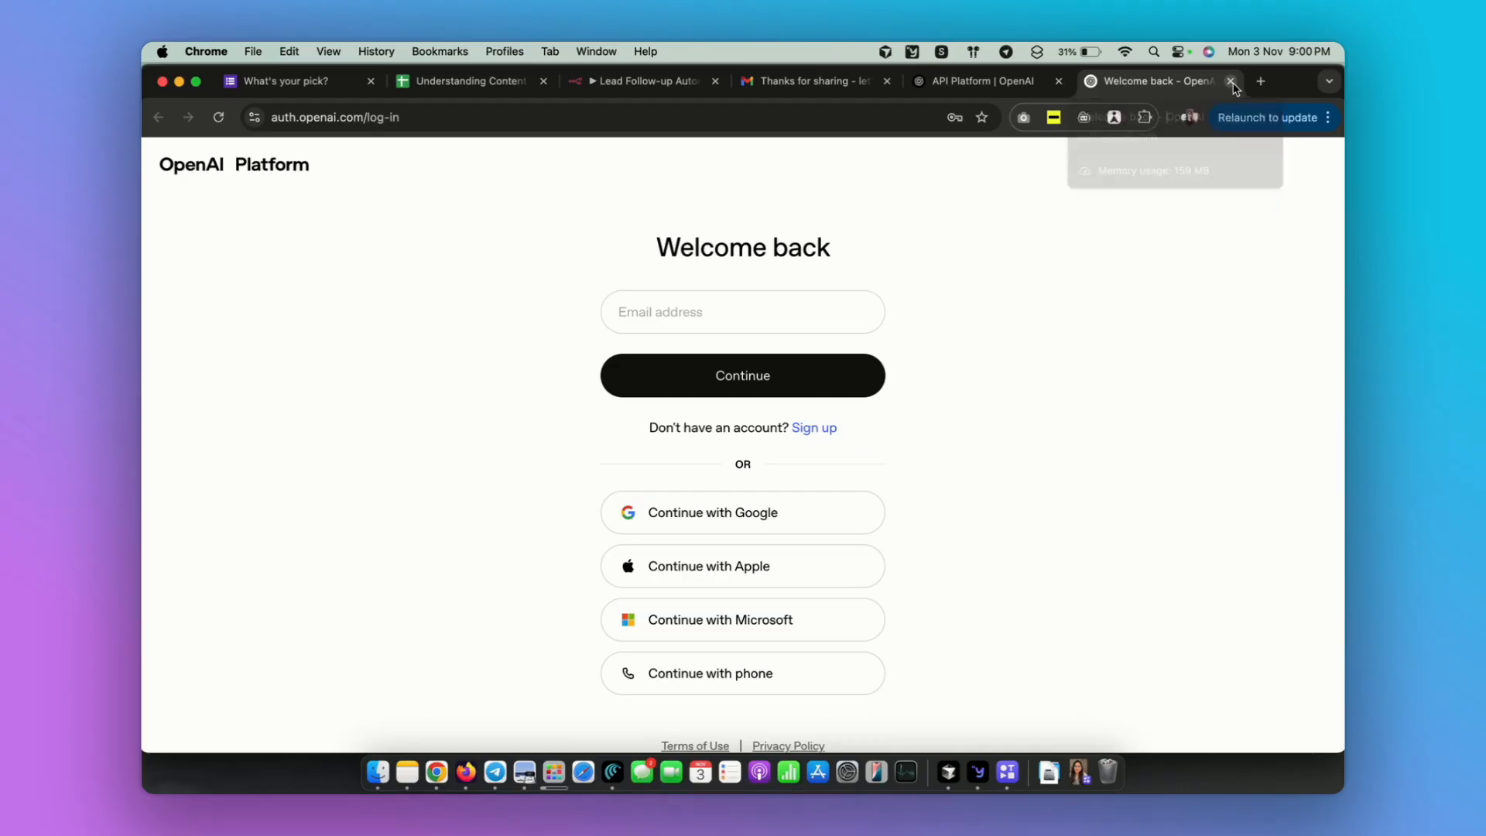
left_click(1230, 82)
left_click(1198, 83)
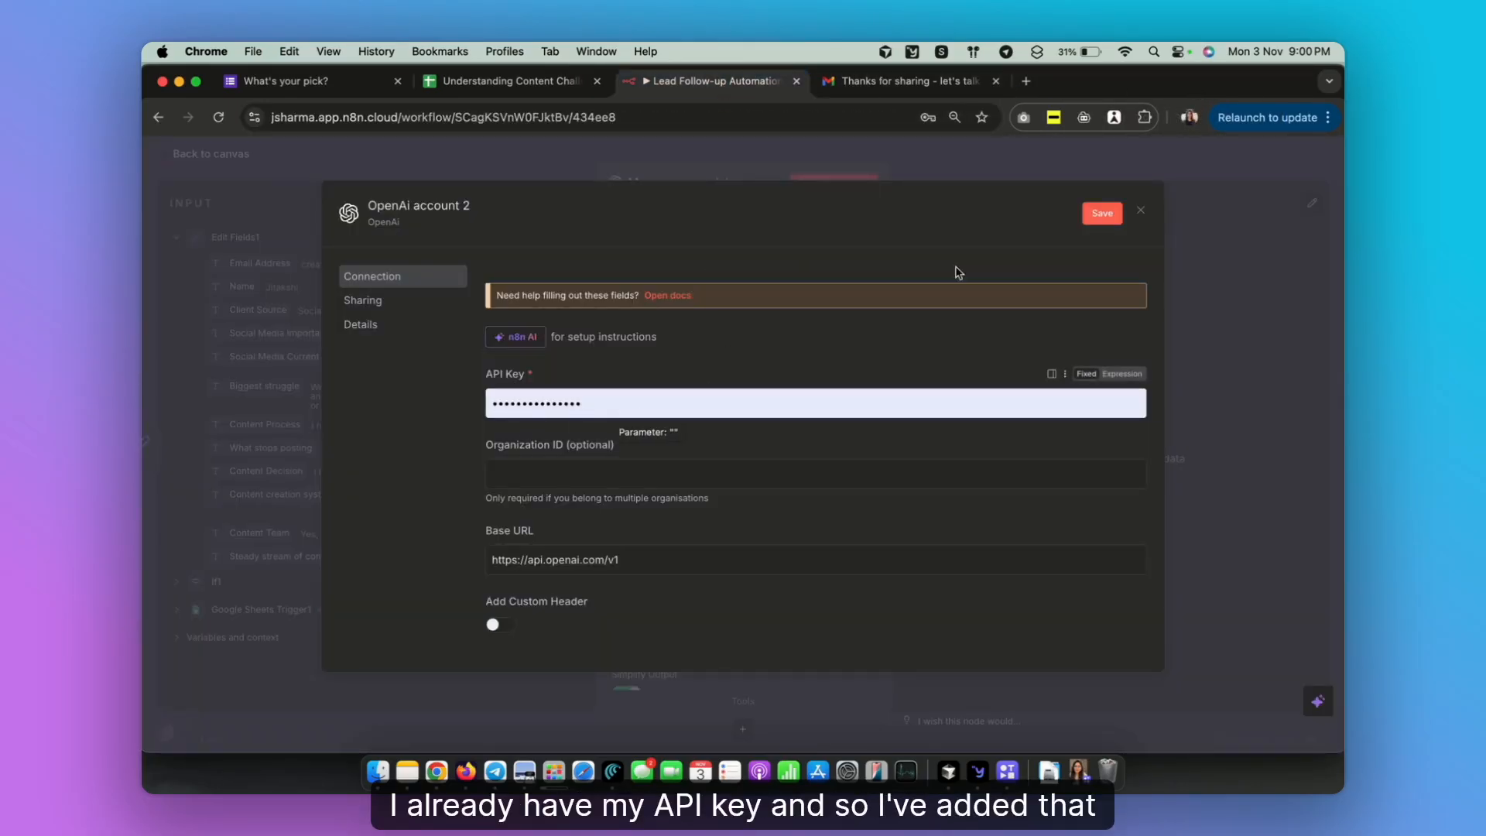
Save the new OpenAI credential, retry its connection, and close it without storing the password in the browser
left_click(1102, 213)
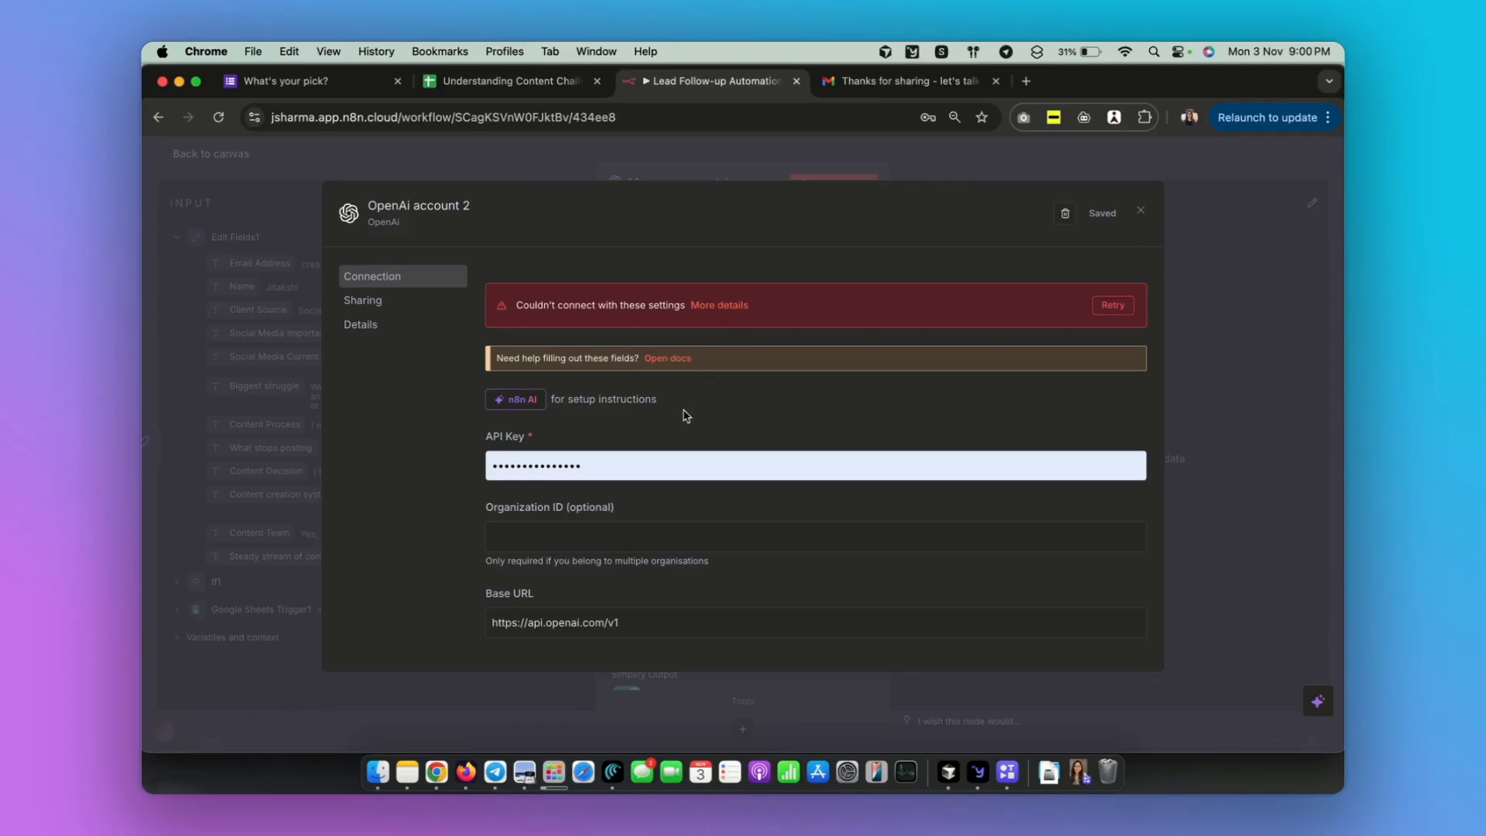
scroll(683, 415, "down", 3)
left_click(760, 365)
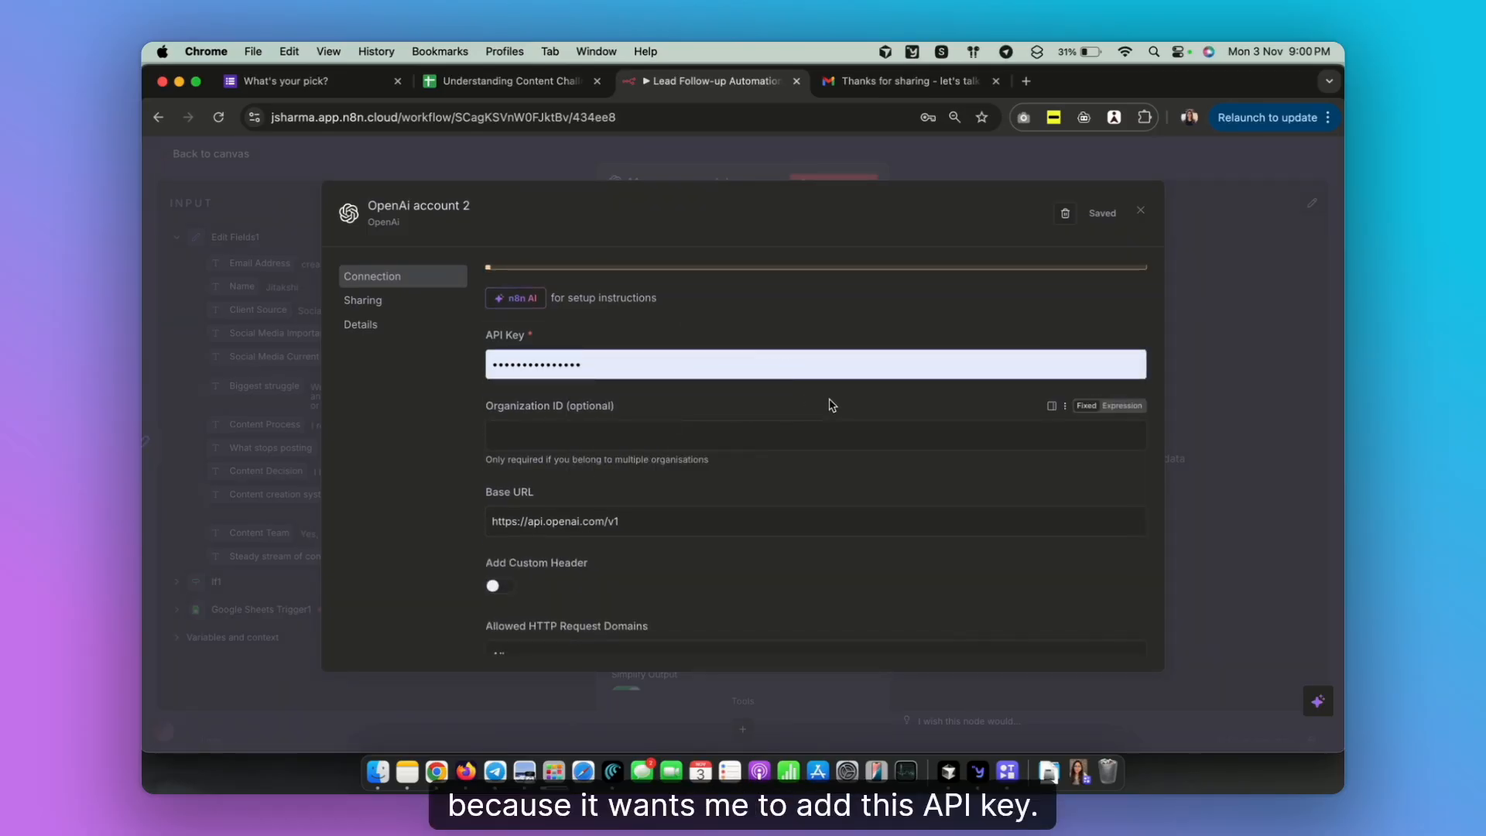
scroll(1048, 308, "up", 3)
left_click(1105, 305)
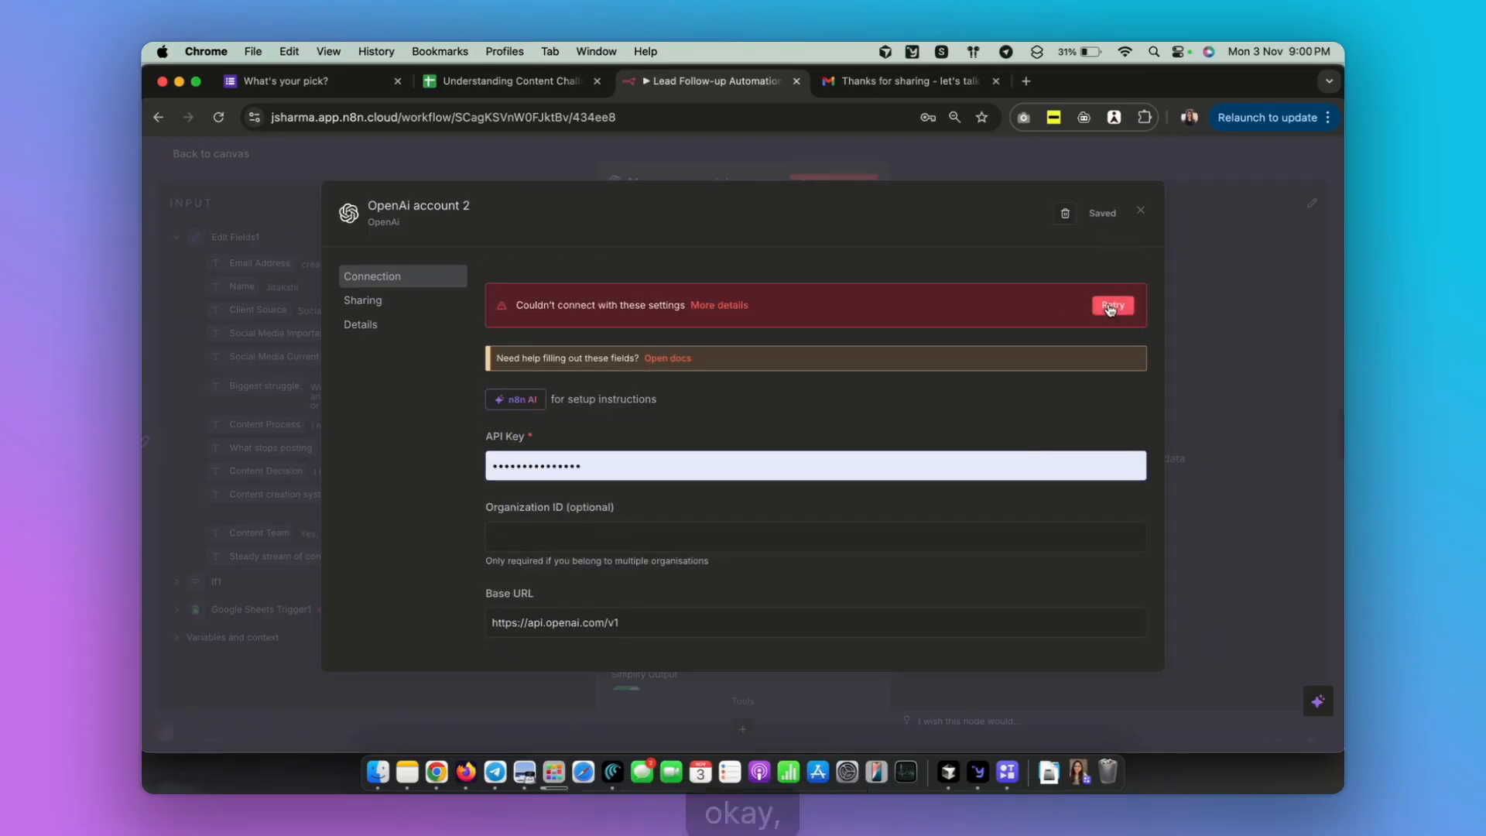
left_click(1139, 210)
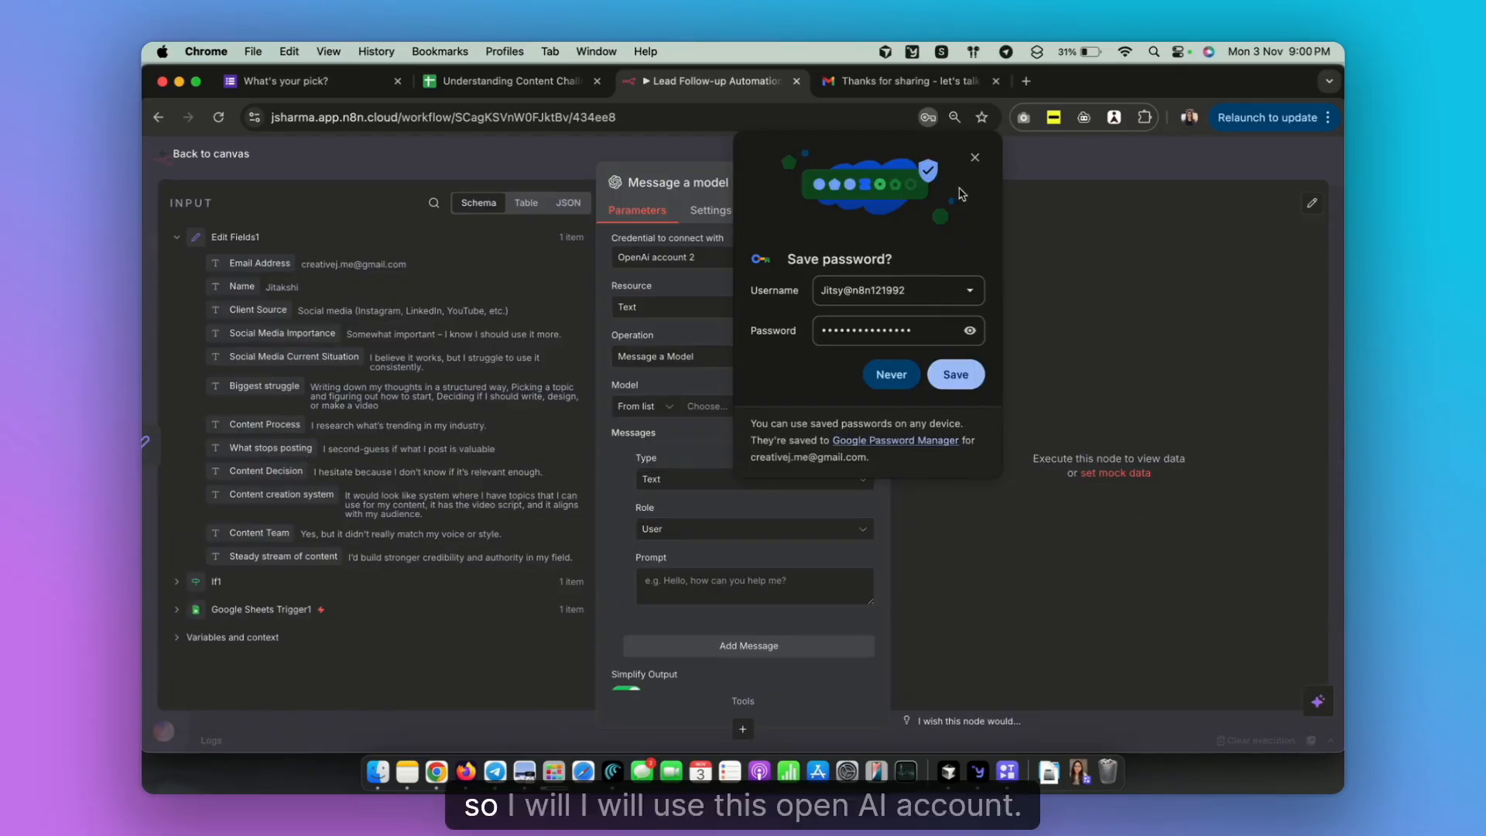
left_click(975, 156)
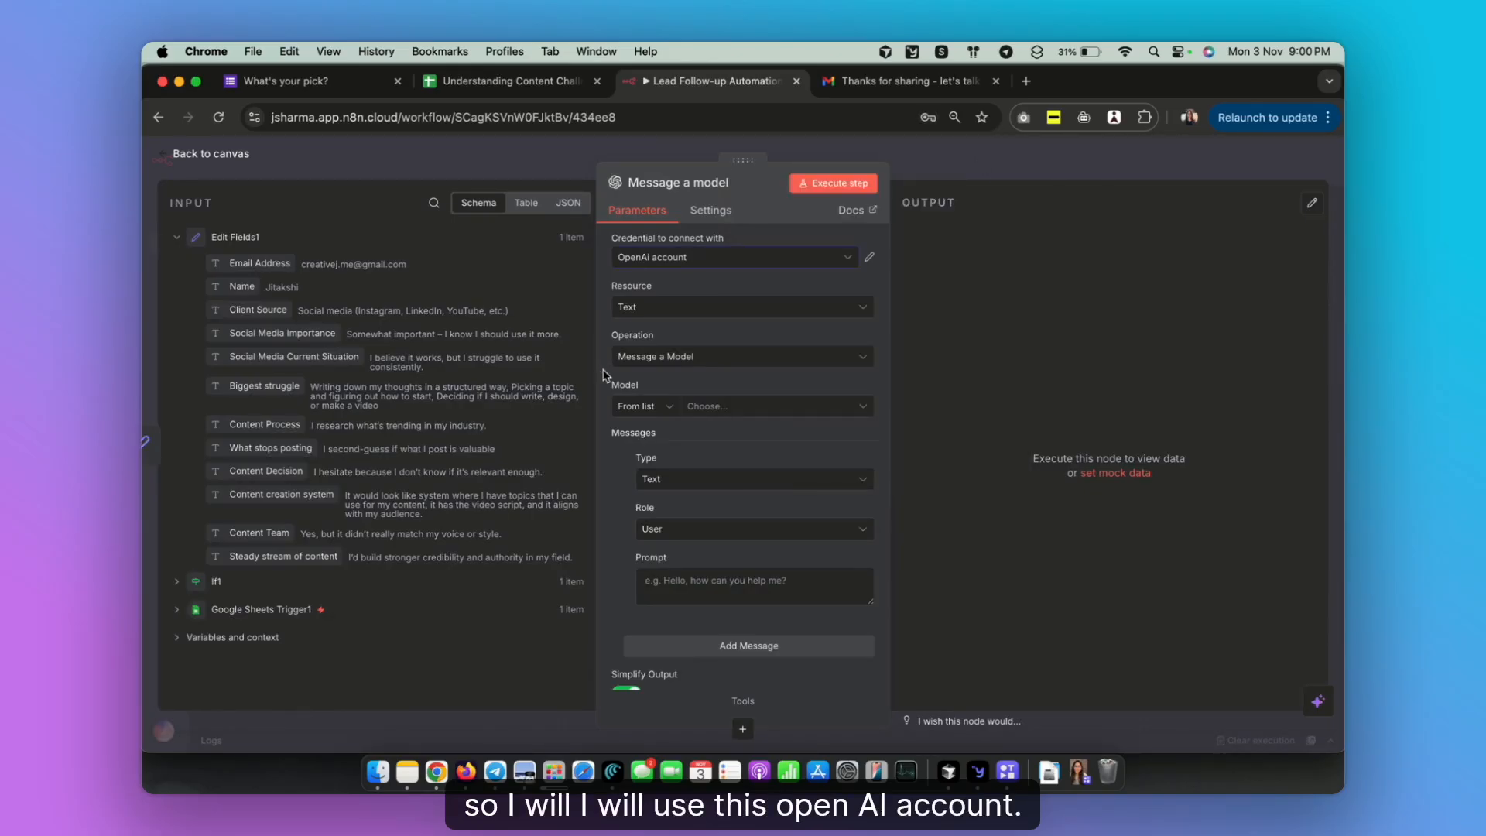
Set the Message a model node to the OpenAi account credential, Text resource and Message a Model operation
left_click(720, 260)
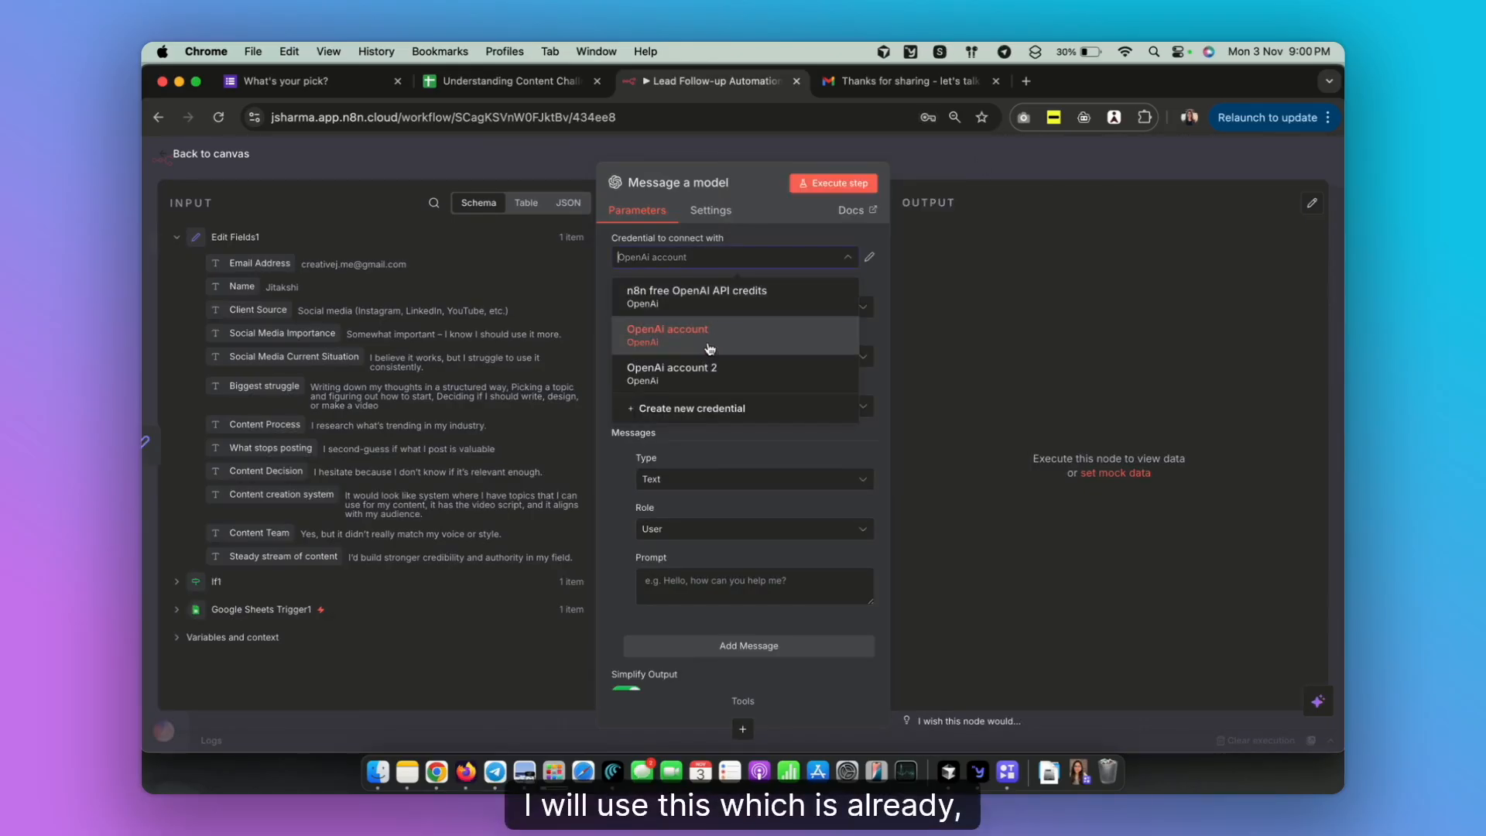
left_click(664, 340)
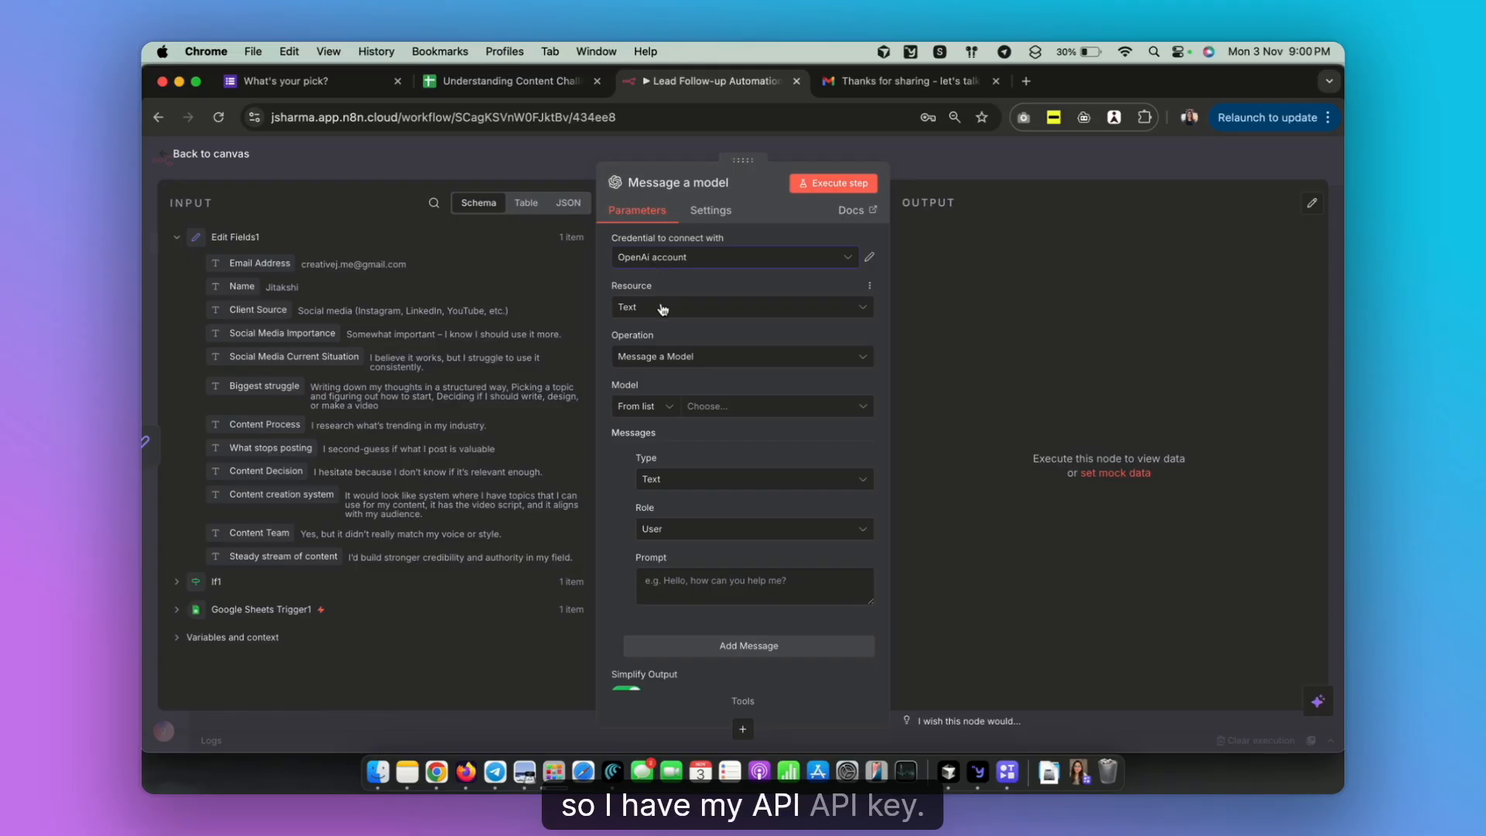
left_click(662, 309)
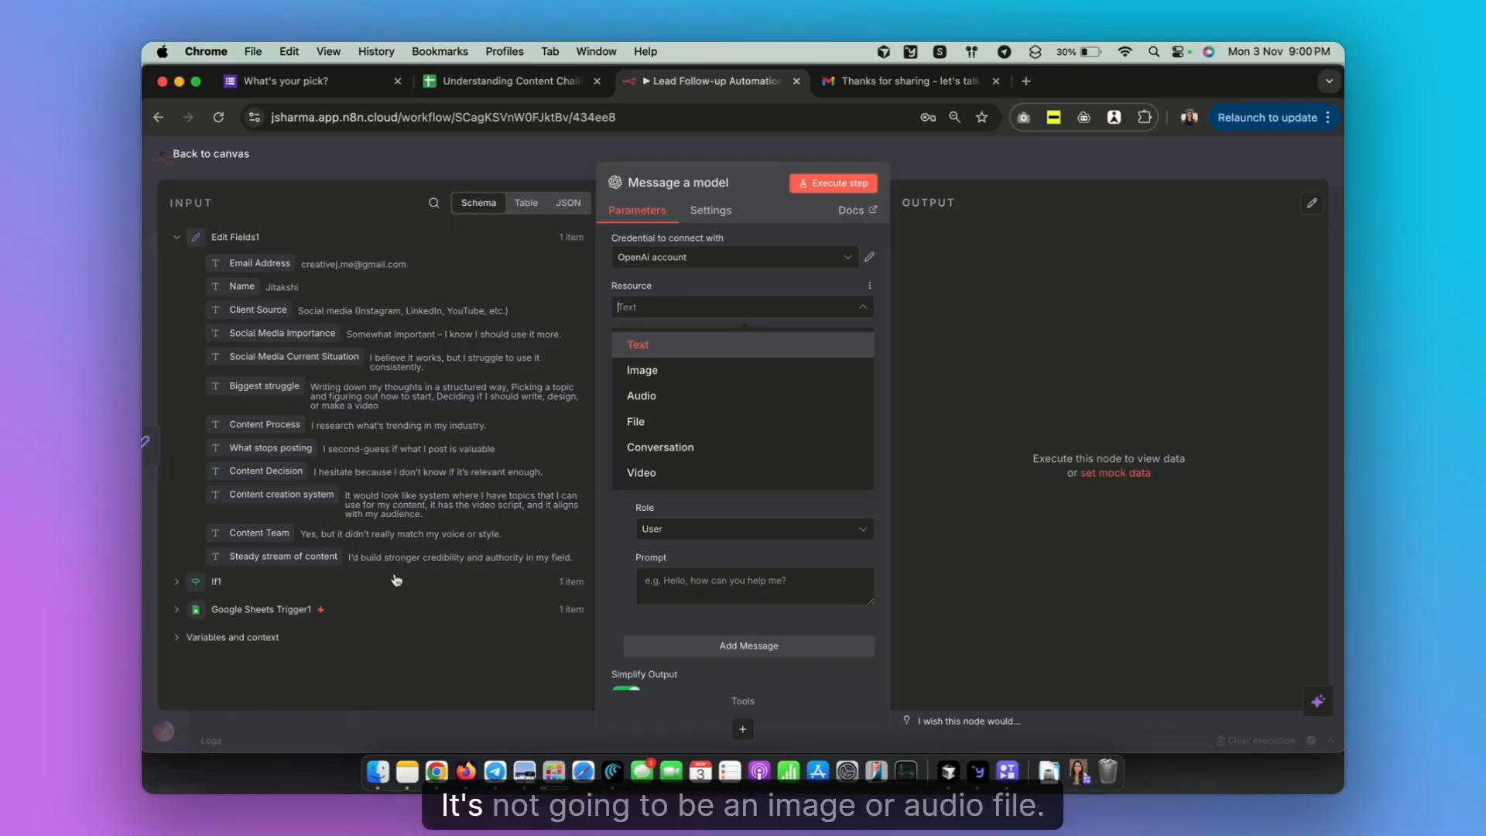
left_click(642, 344)
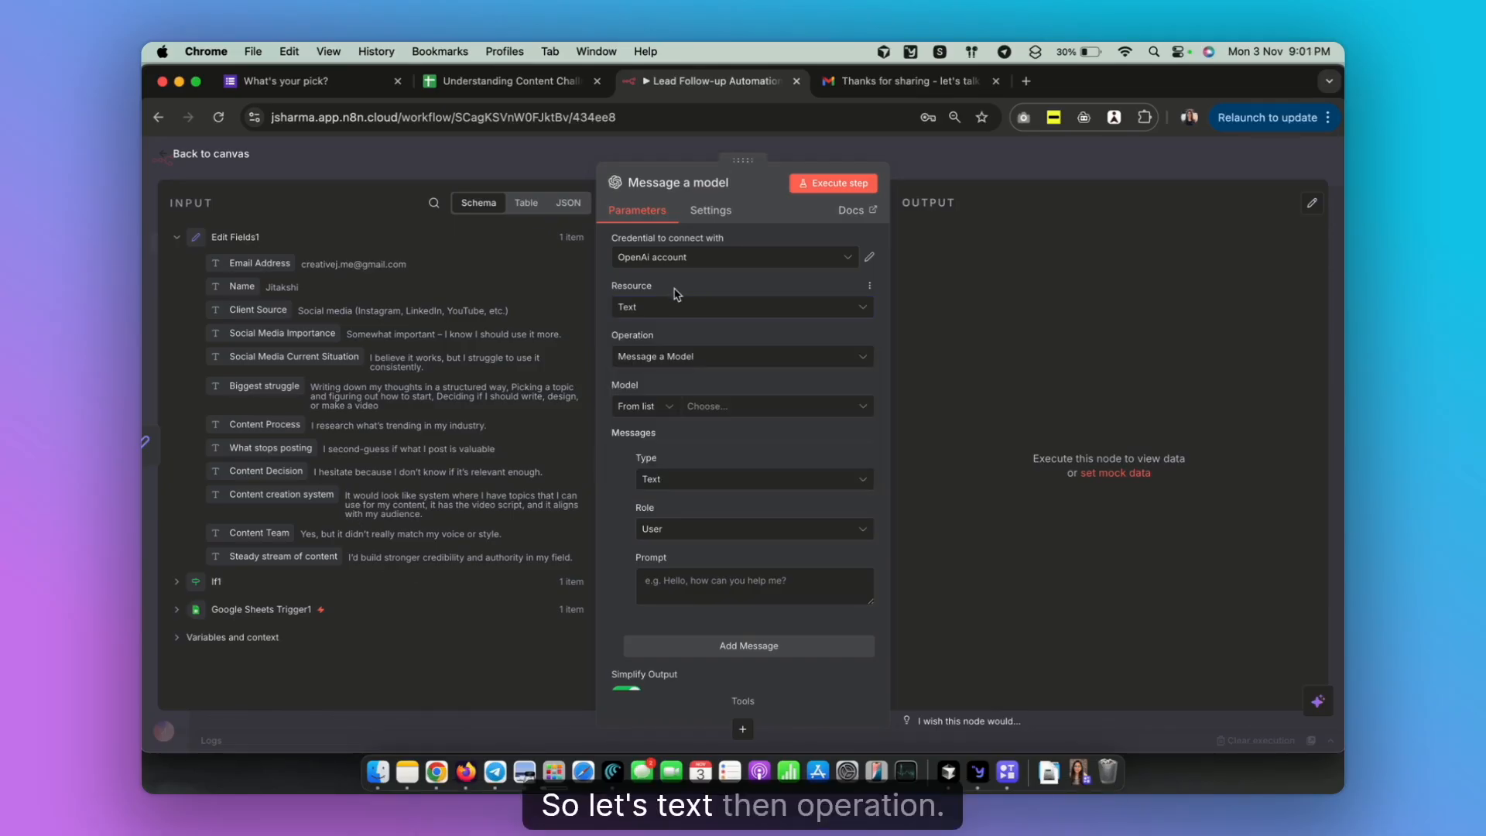
left_click(699, 360)
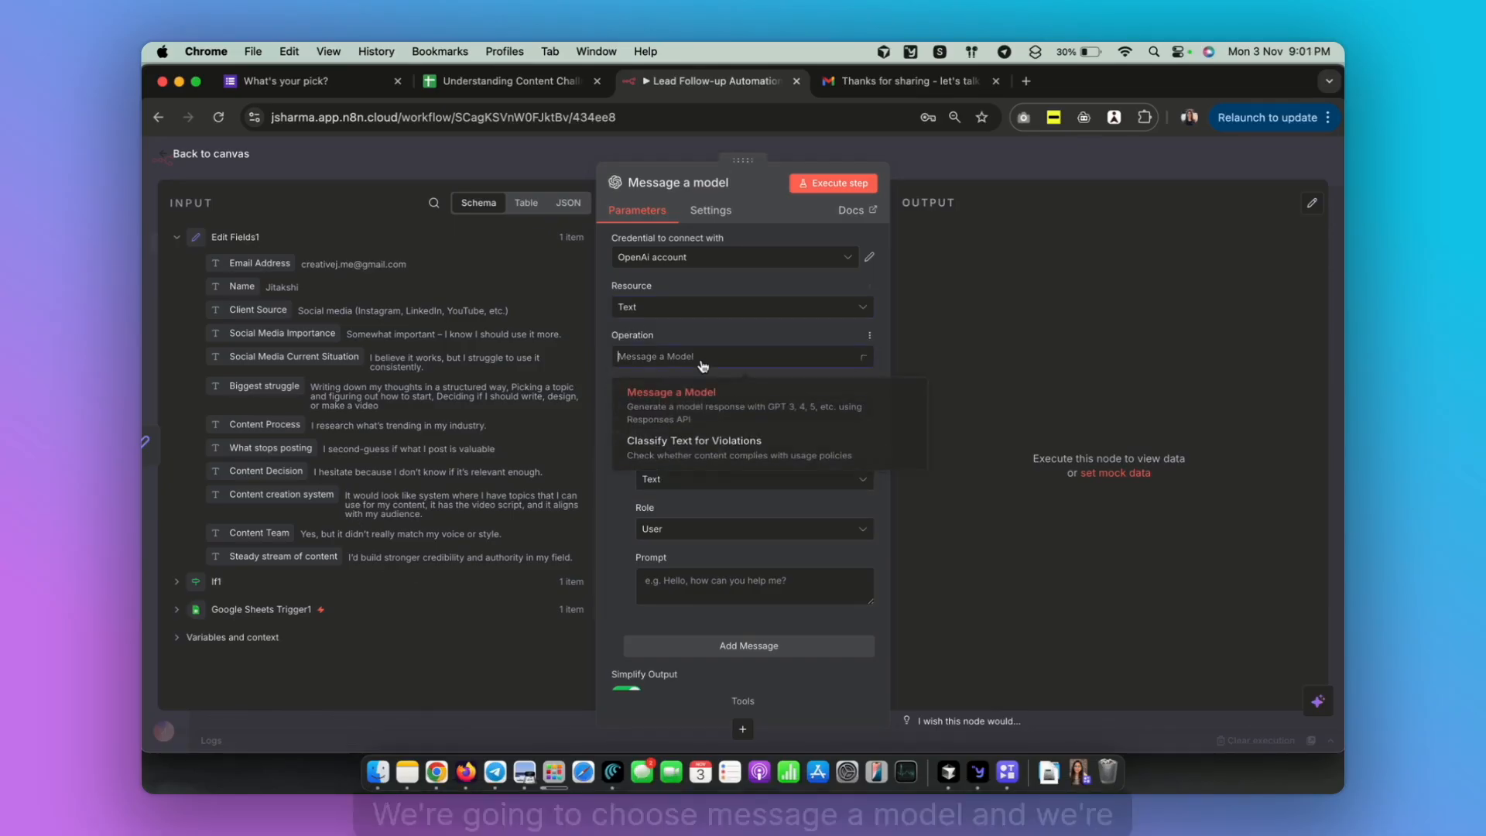
left_click(681, 404)
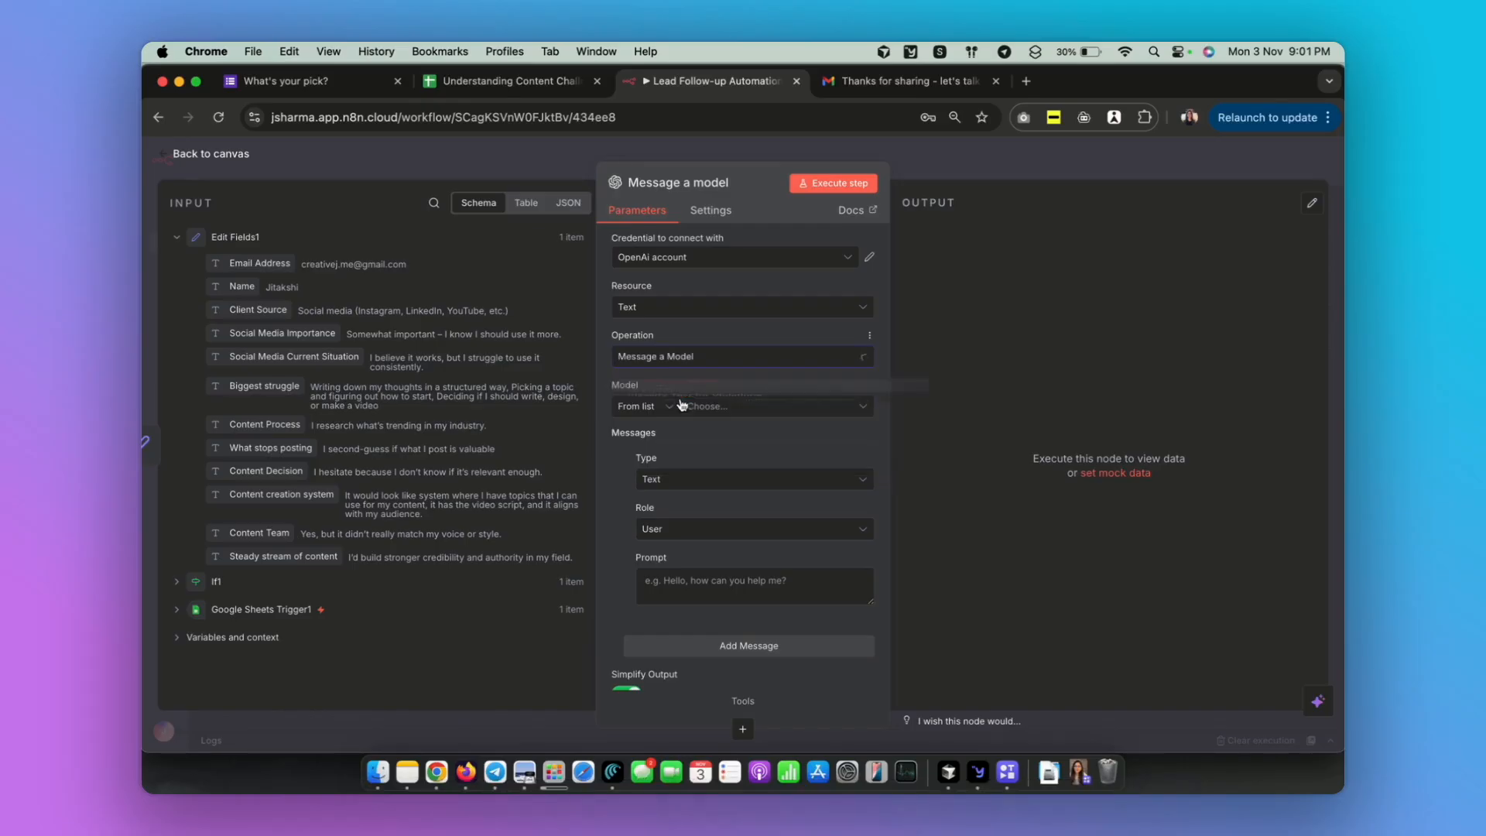
Choose GPT-4O-MINI as the model and set the message type to Text
left_click(687, 407)
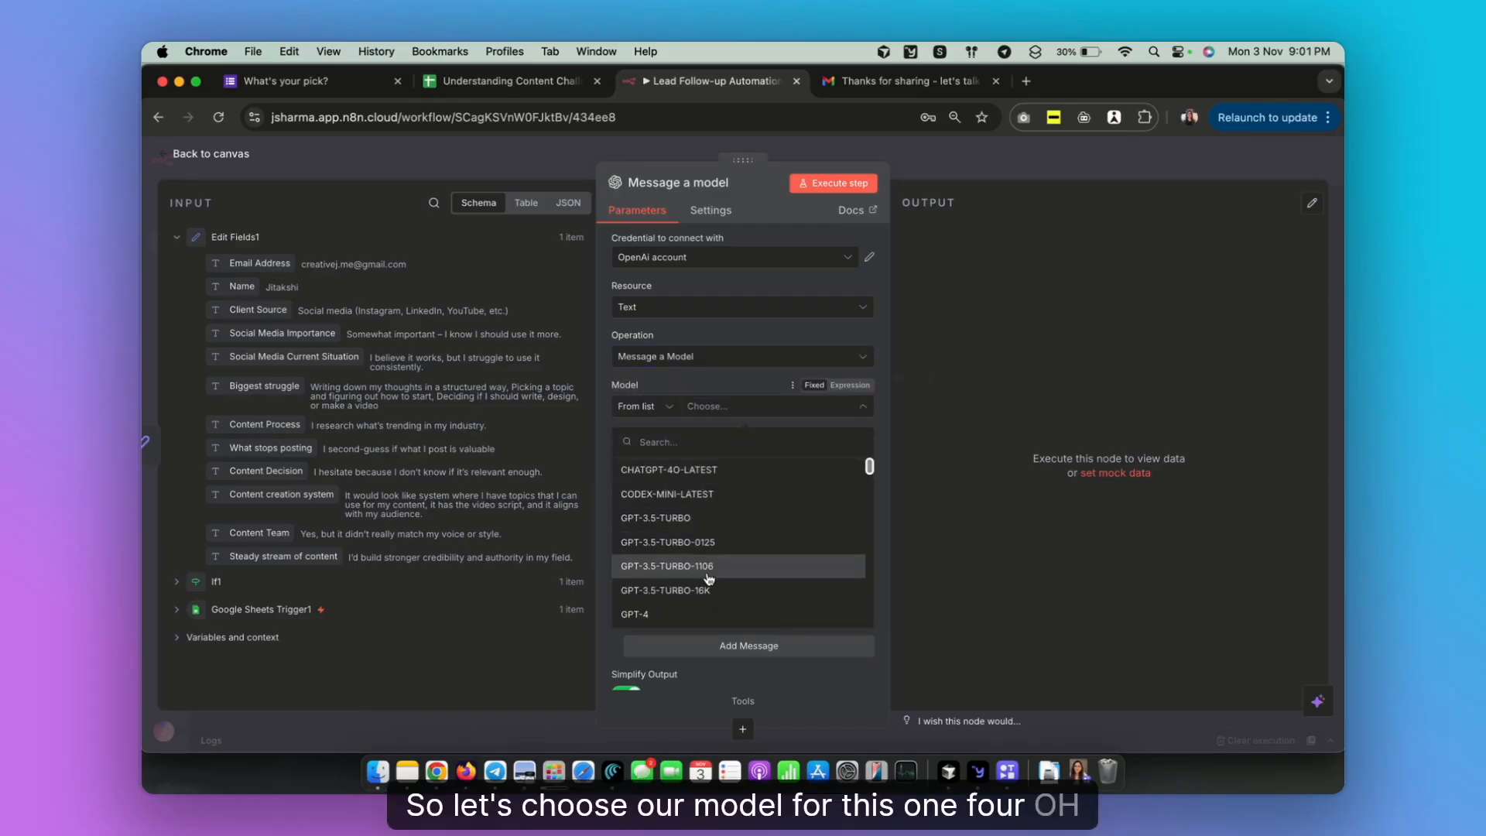
scroll(708, 578, "down", 5)
left_click(704, 577)
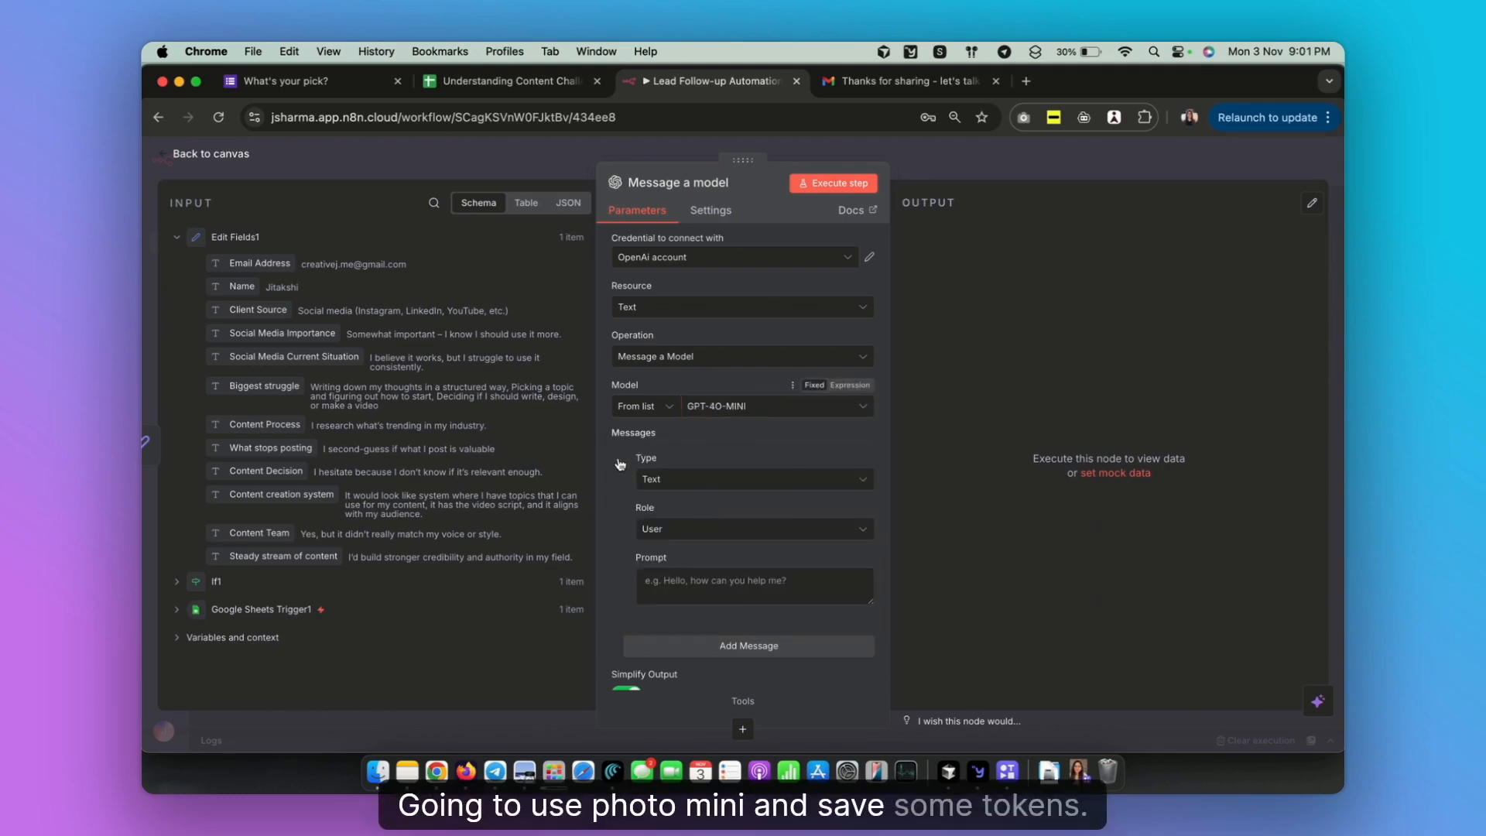
left_click(694, 479)
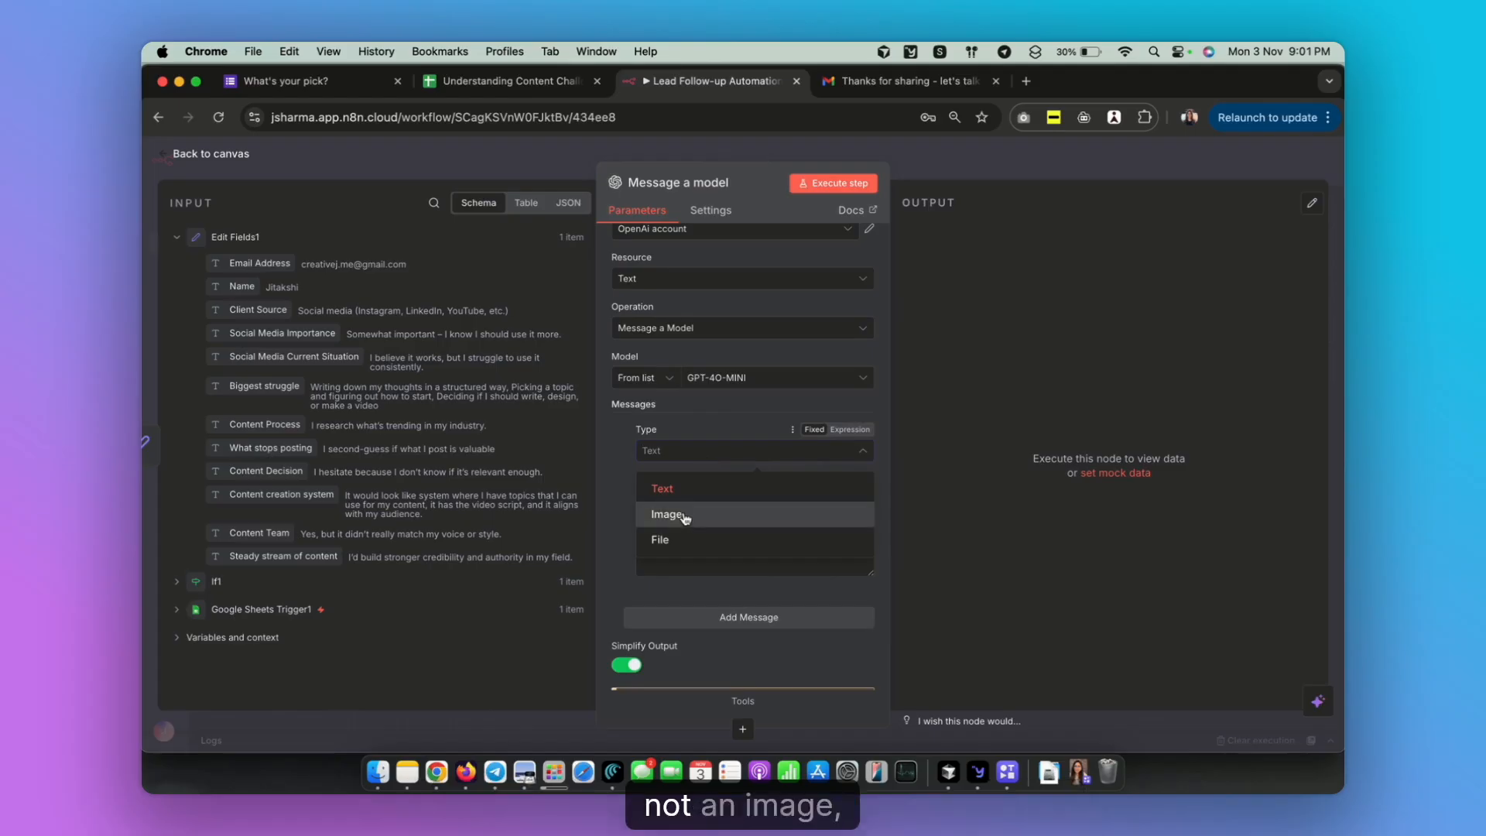
left_click(701, 488)
scroll(664, 476, "down", 1)
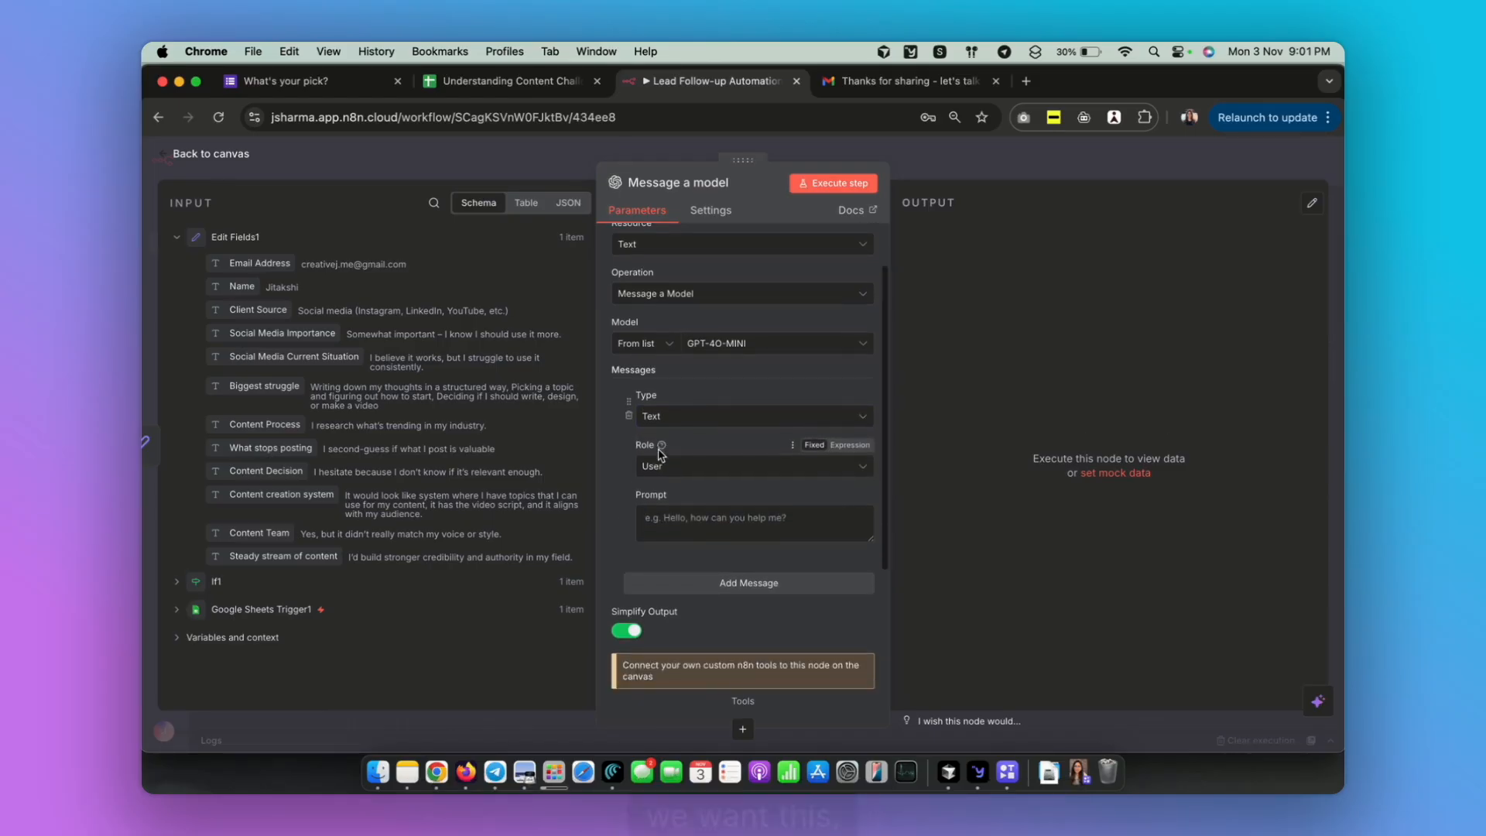
Review the message role options, set the role to User, and enlarge the Prompt field
left_click(708, 466)
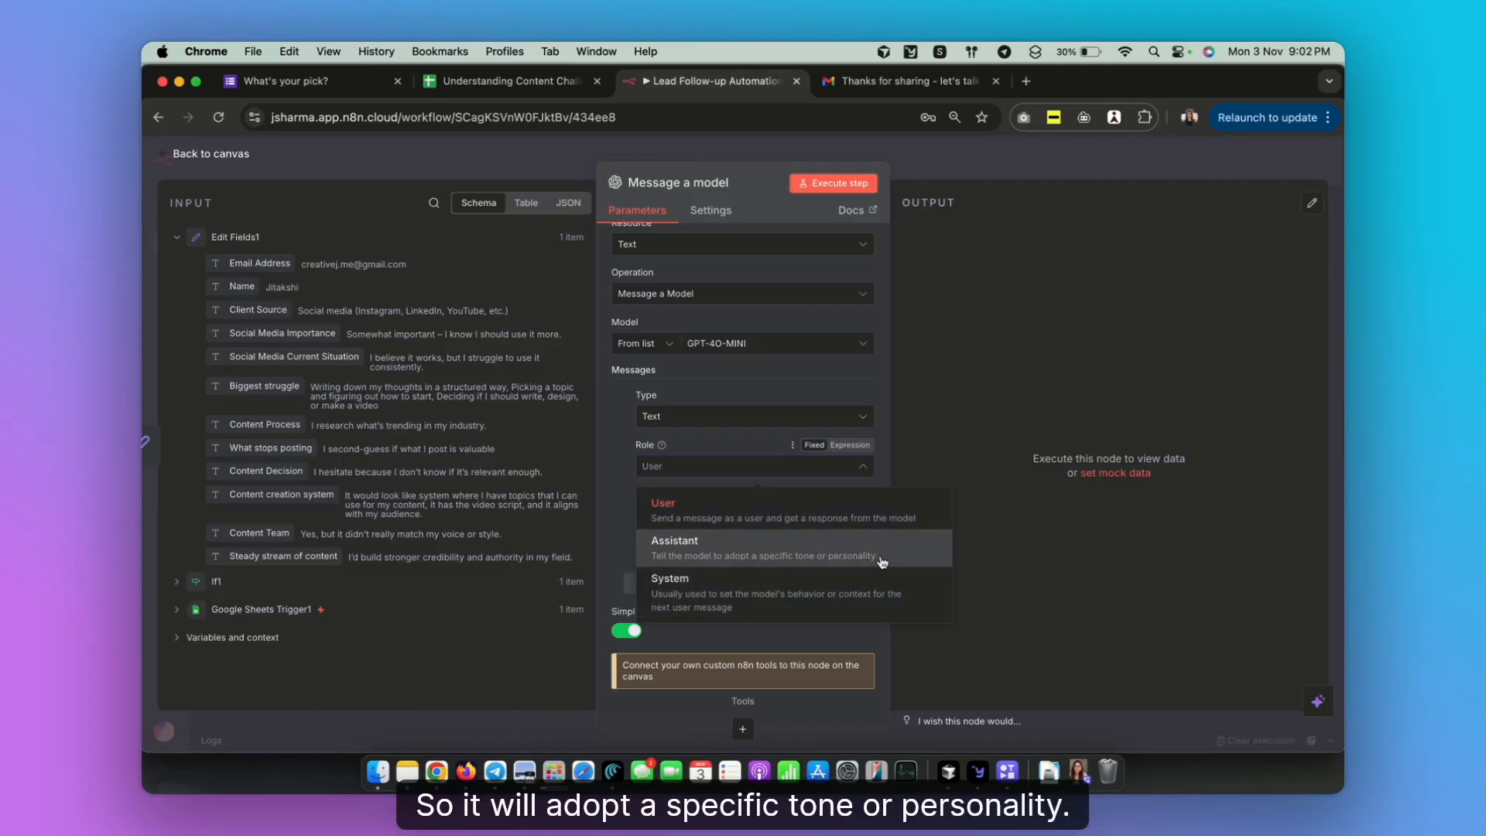
left_click(754, 417)
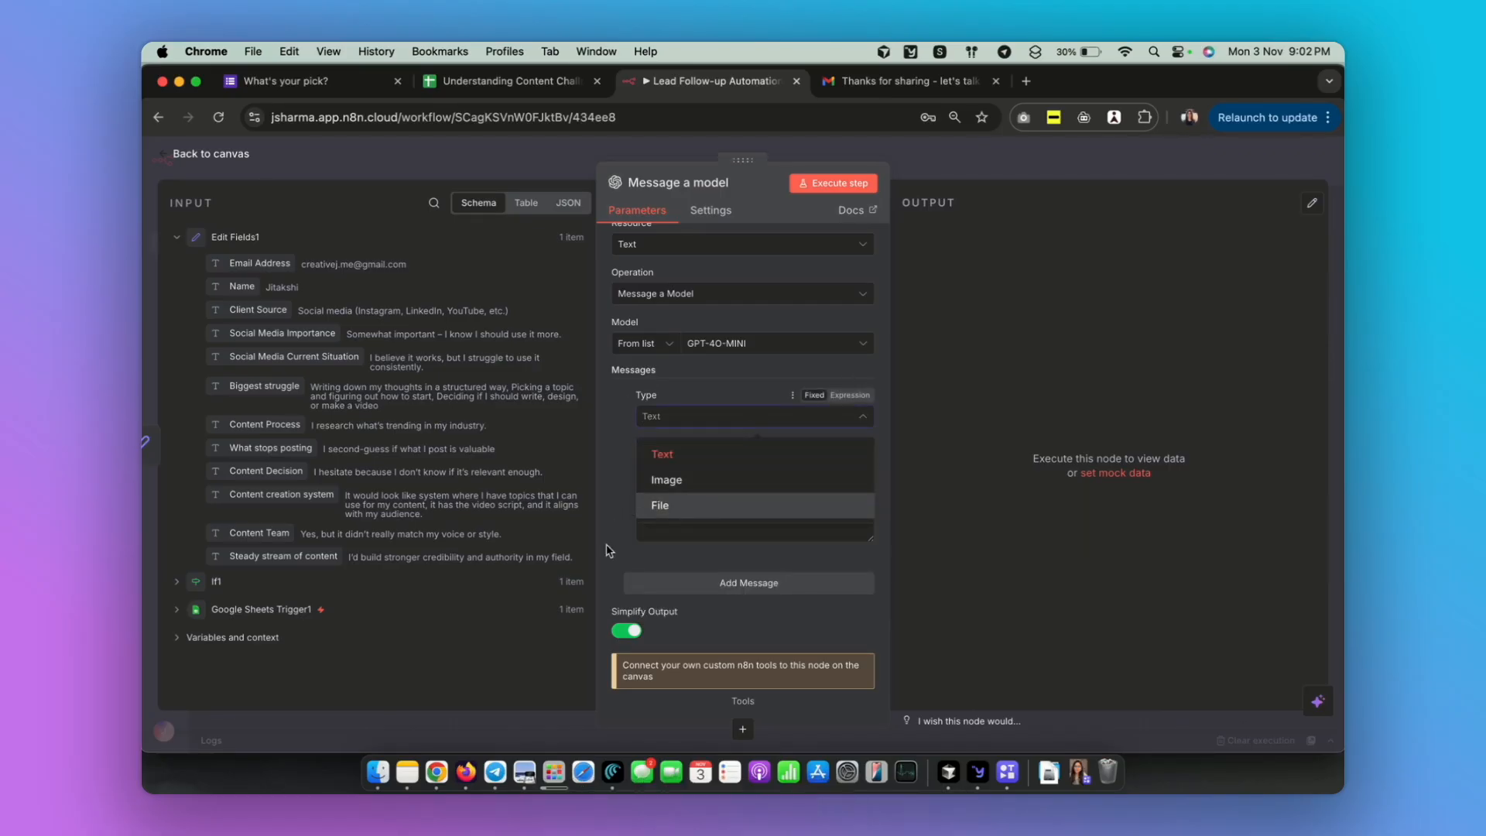
left_click(609, 551)
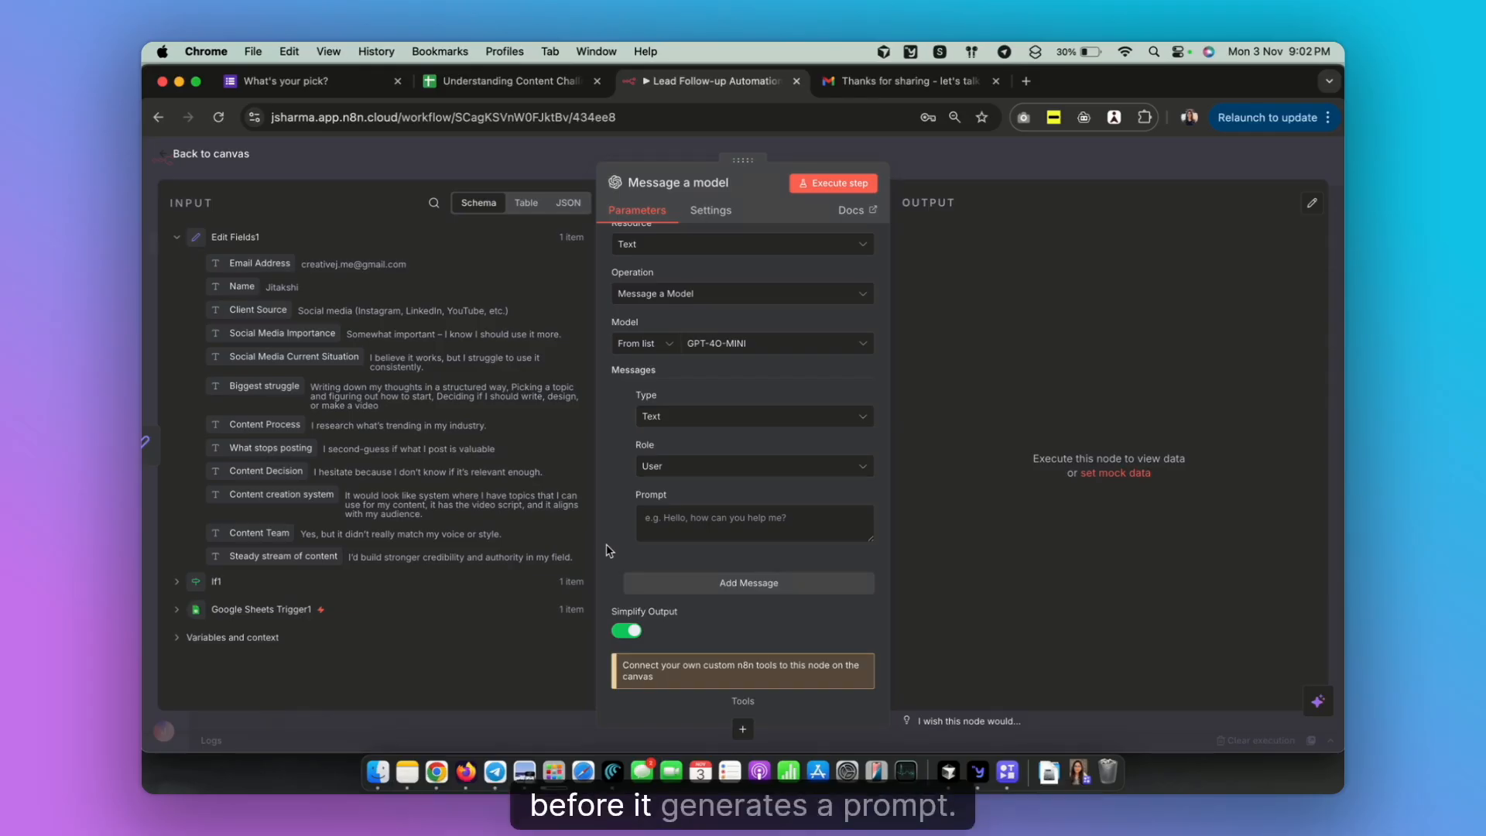
left_click(739, 466)
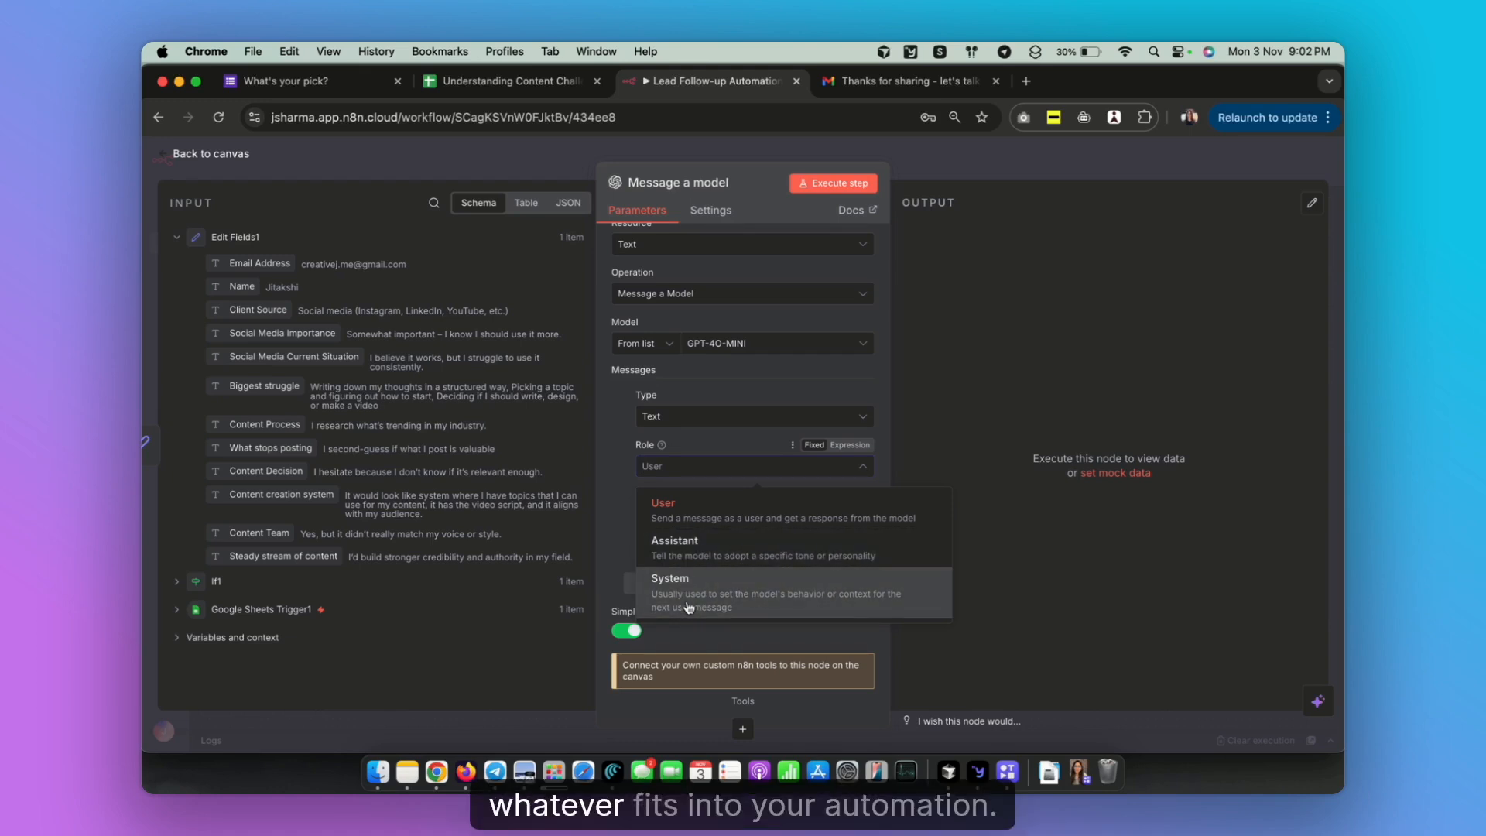
left_click(700, 511)
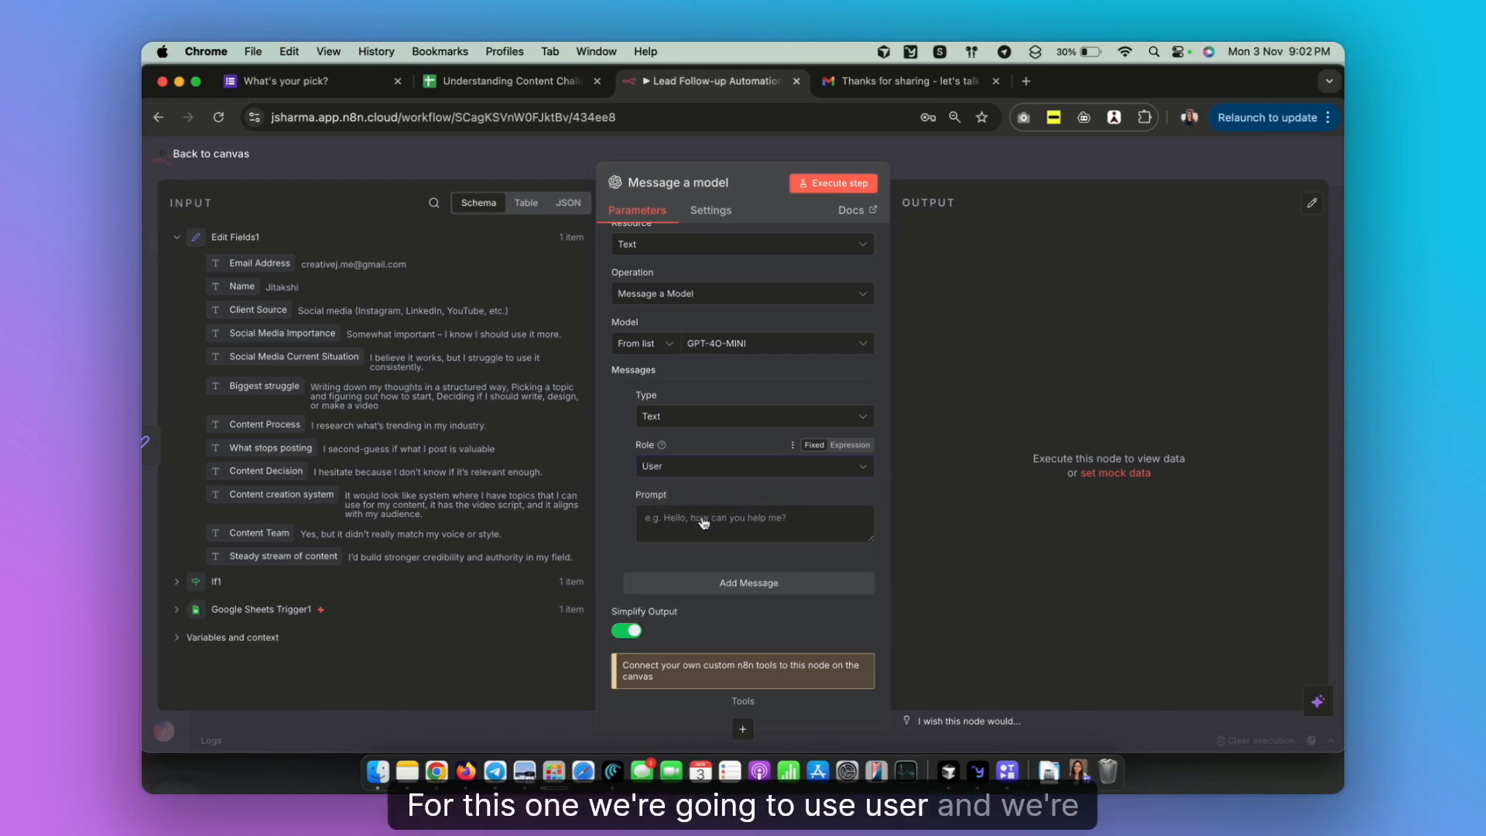
left_click_drag(871, 539, 871, 619)
scroll(726, 560, "down", 2)
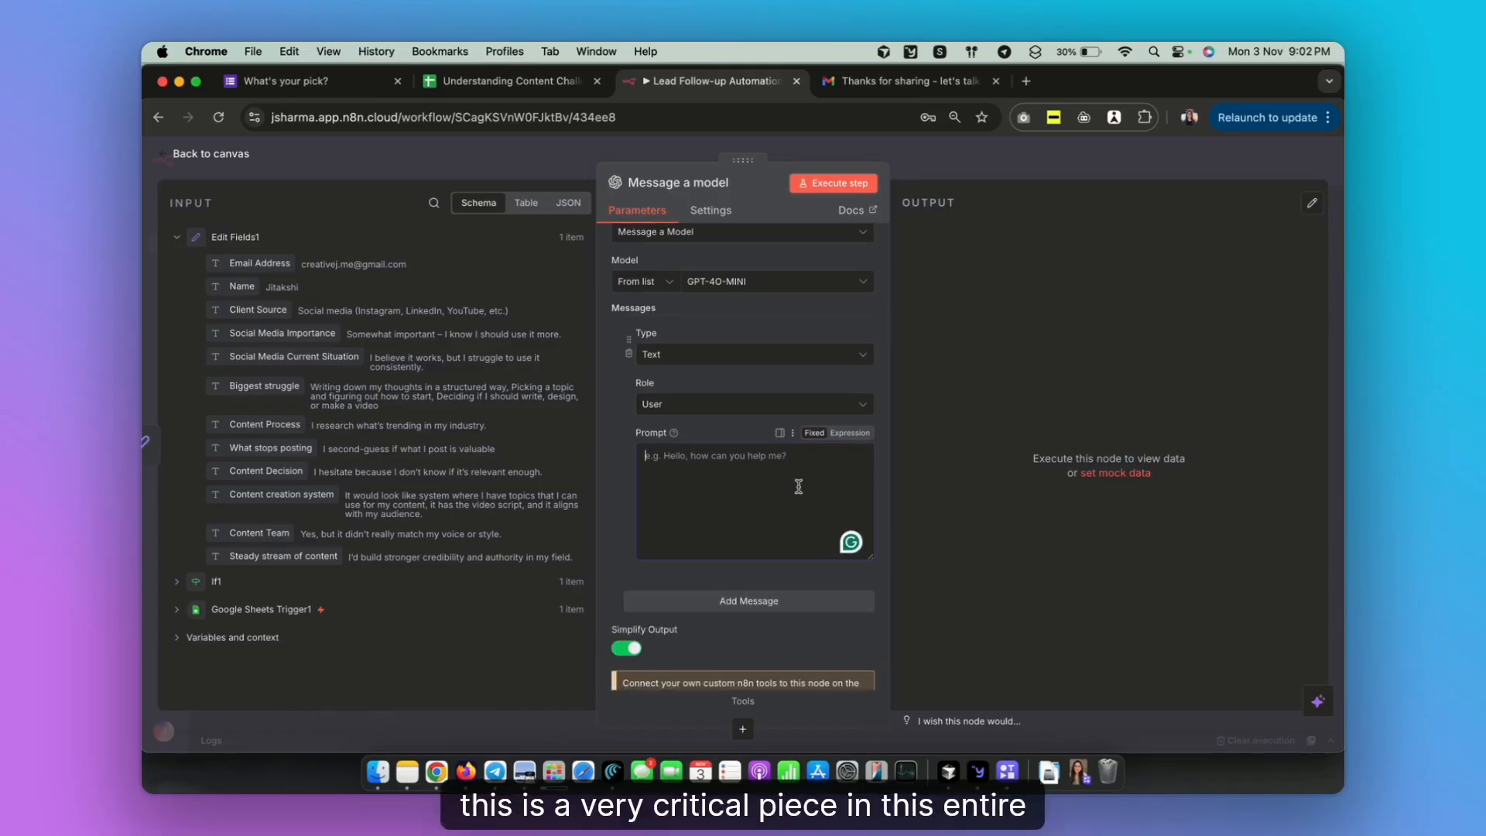
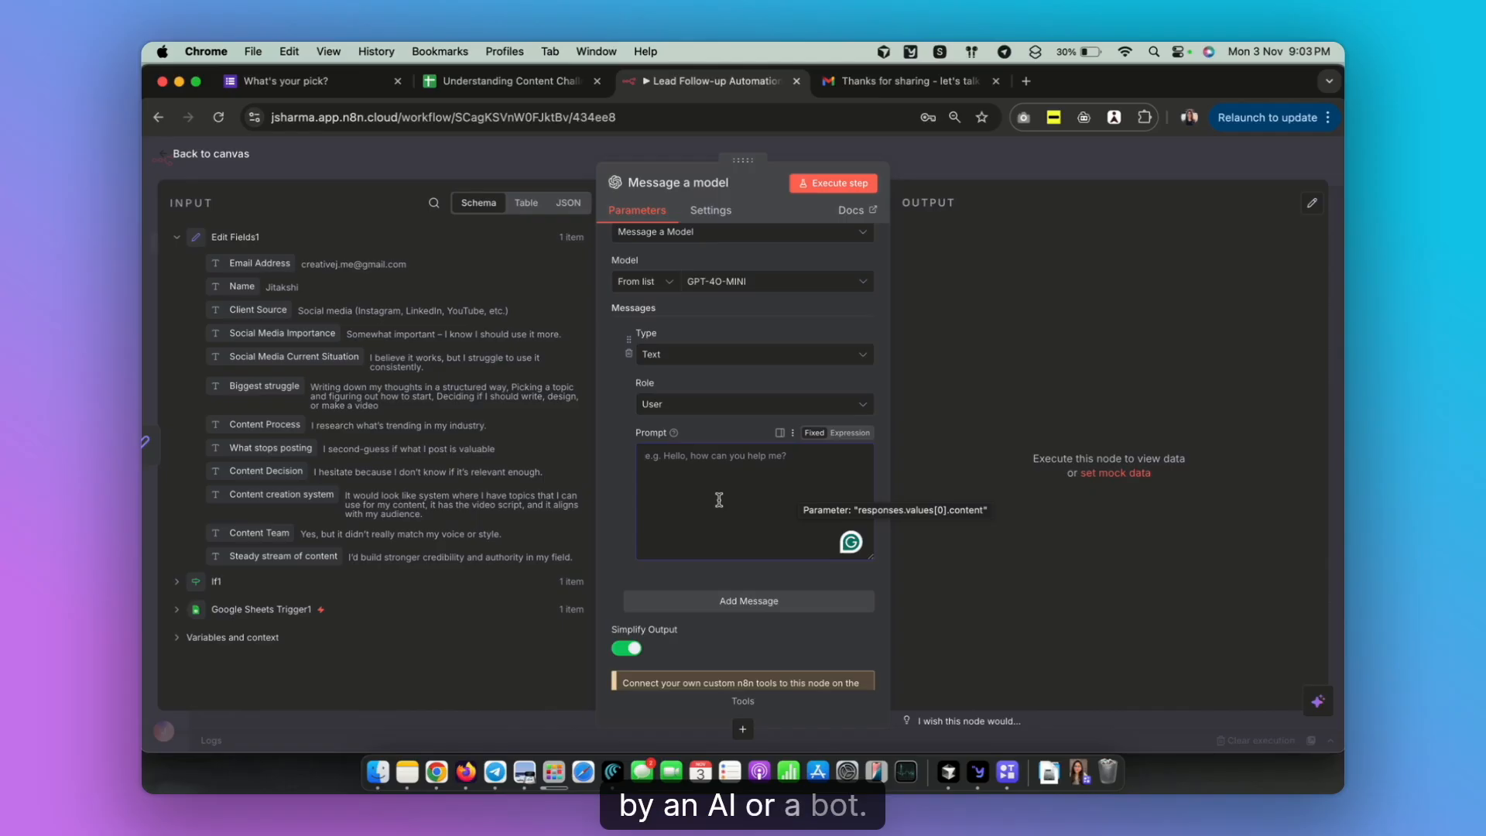
Copy the full prompt from the existing Message a model1 node into the Prompt field of the Message a model node
left_click(994, 159)
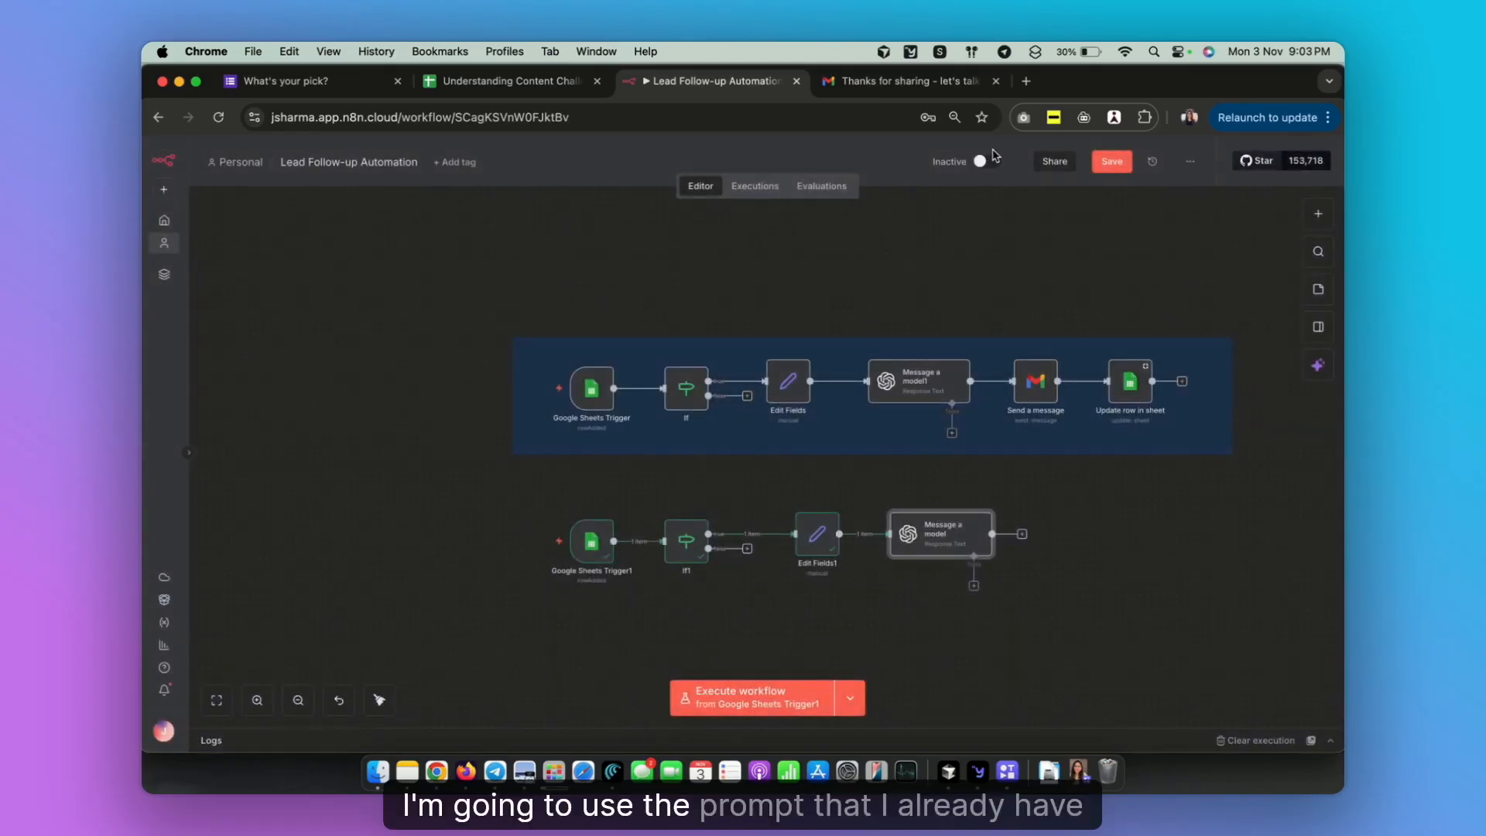
double_click(907, 380)
scroll(773, 464, "down", 3)
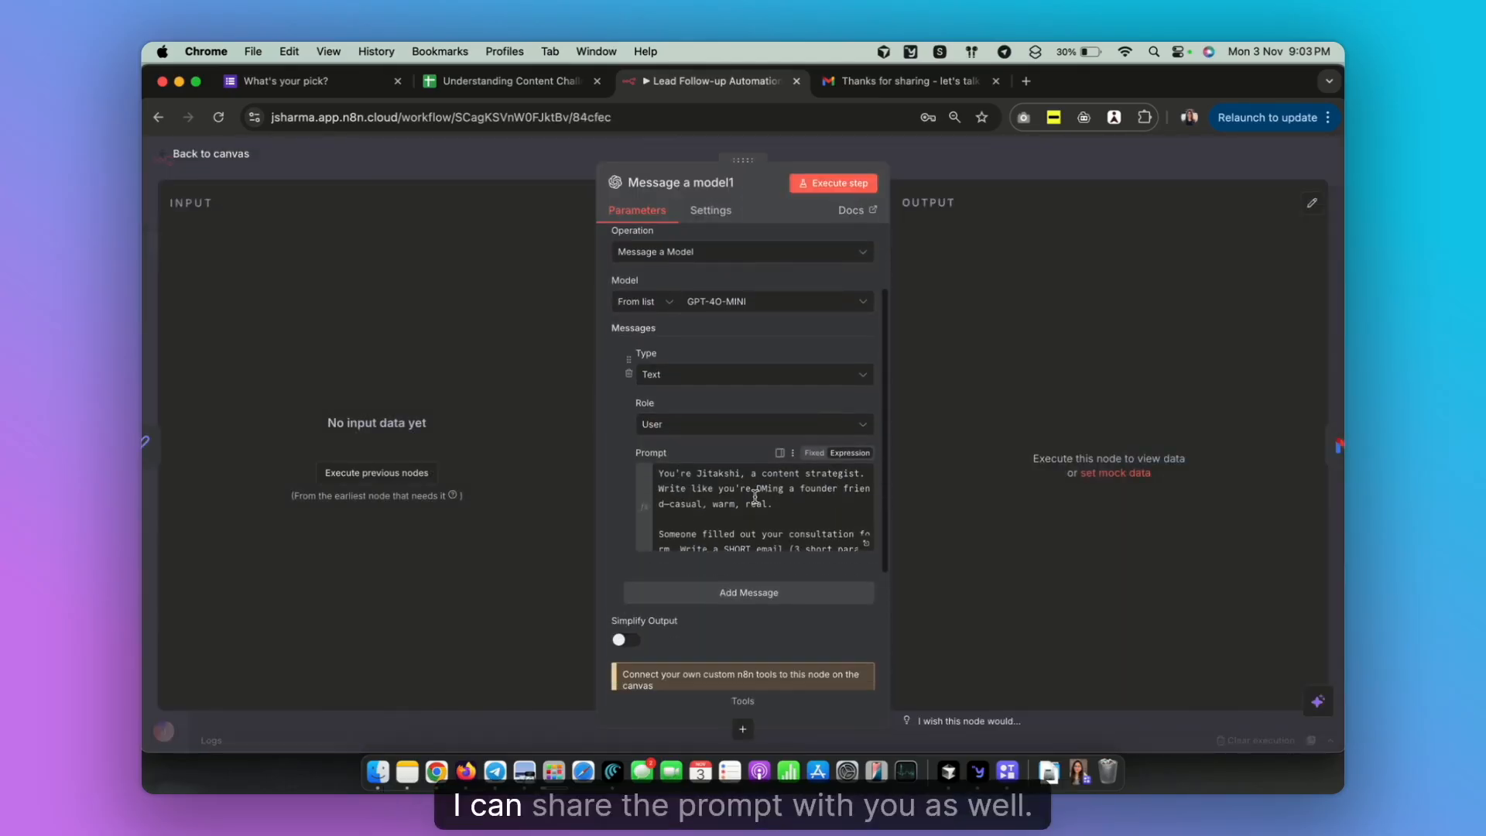
left_click(809, 506)
key("super+a")
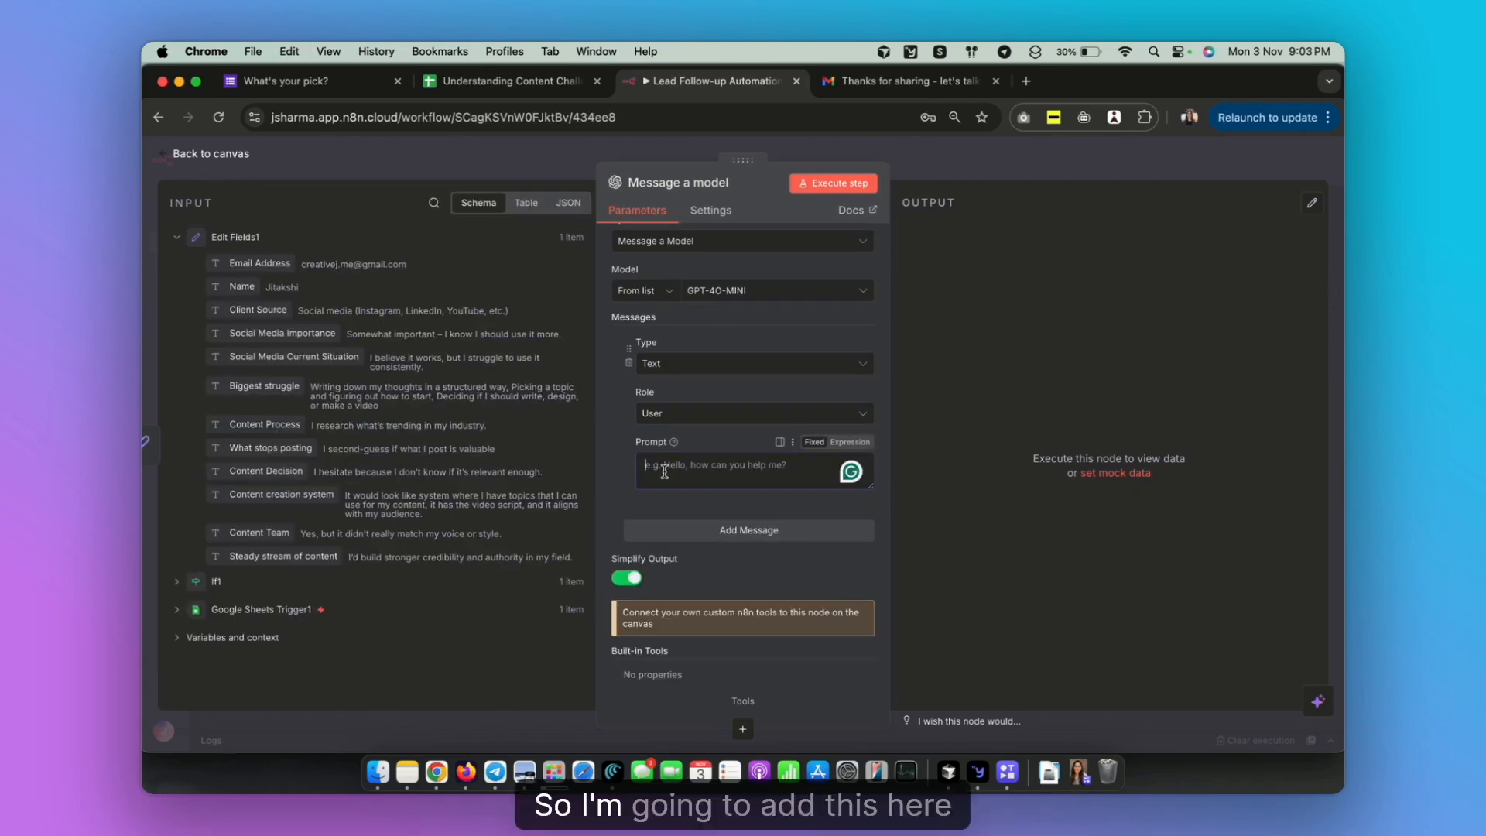
key("super+v")
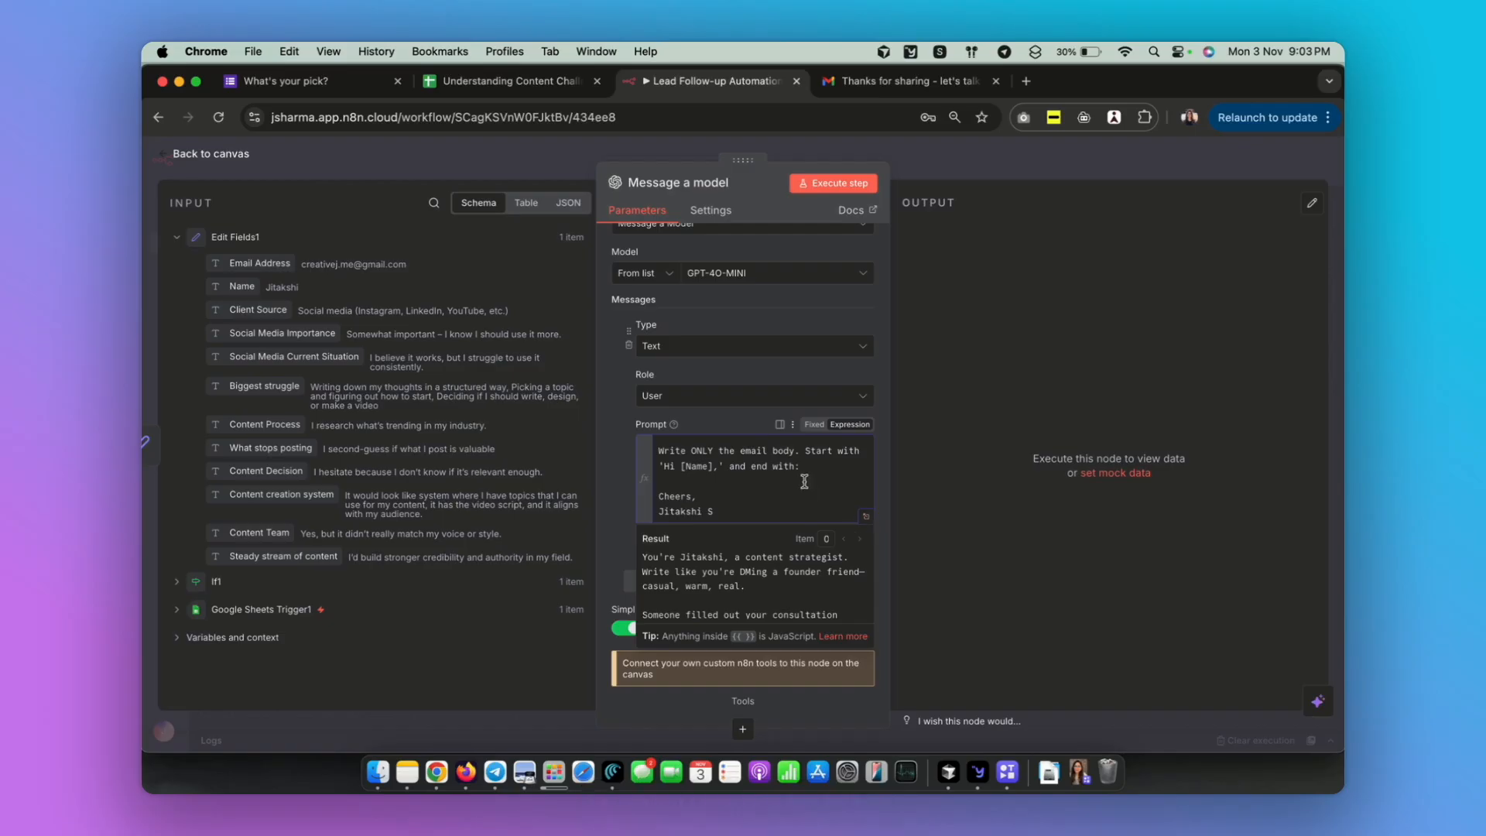
left_click(619, 511)
scroll(751, 481, "up", 10)
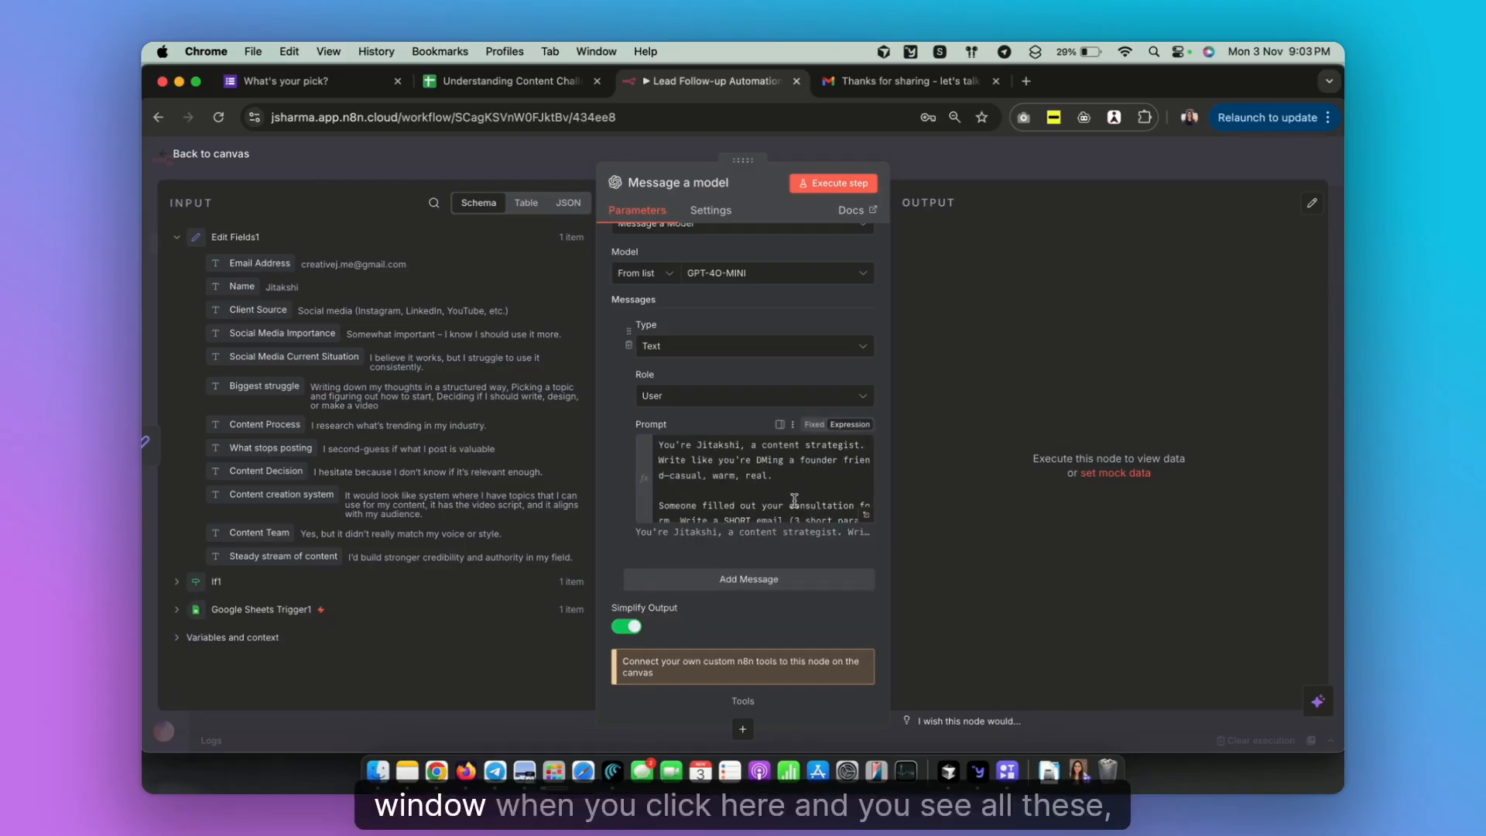
Open the prompt in the expanded expression editor and review its three-paragraph email structure and writing rules
left_click(868, 517)
scroll(662, 499, "up", 5)
scroll(661, 499, "down", 5)
scroll(661, 499, "up", 5)
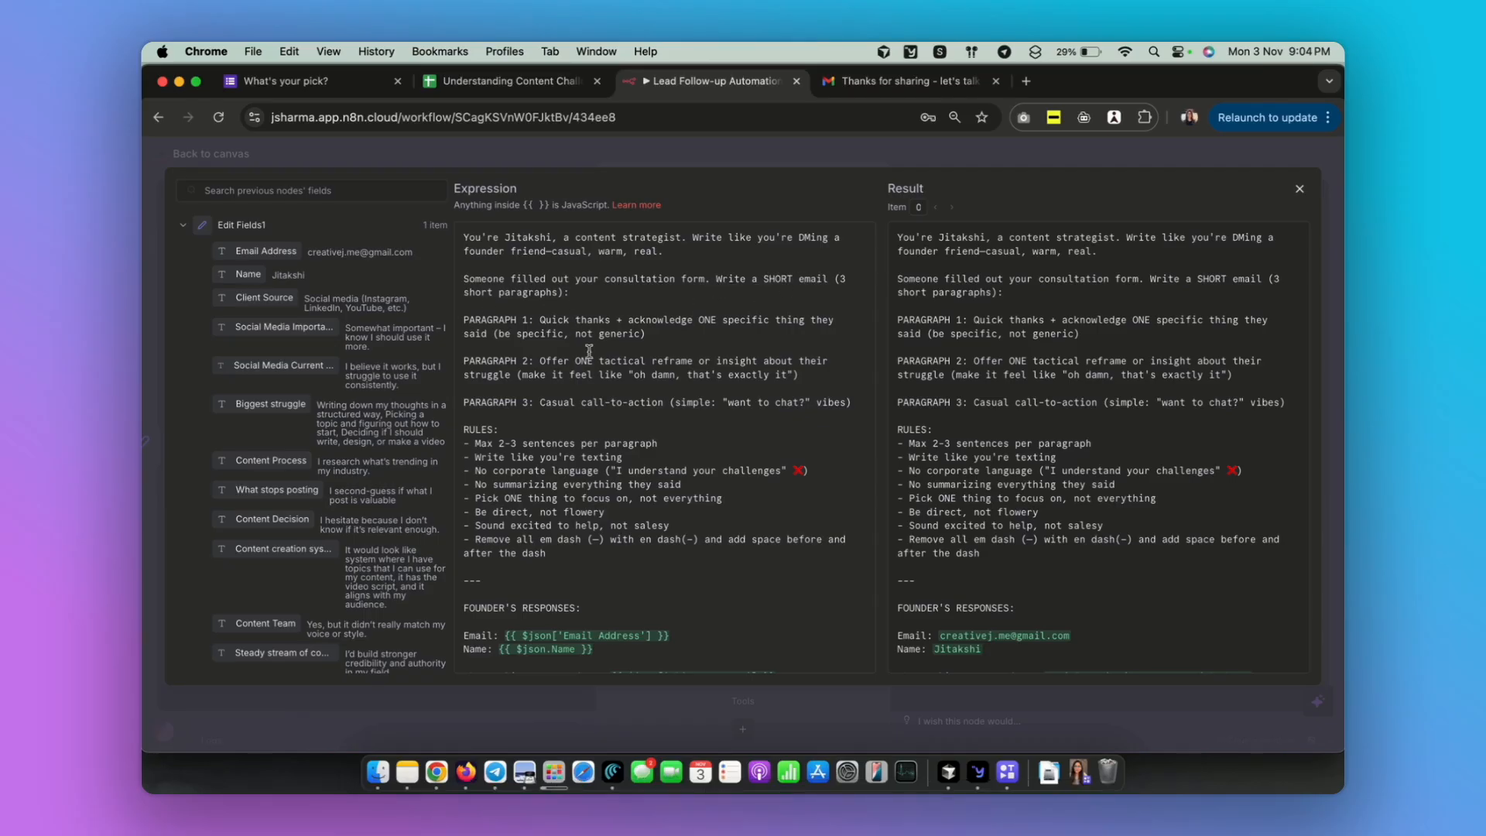
scroll(589, 351, "down", 3)
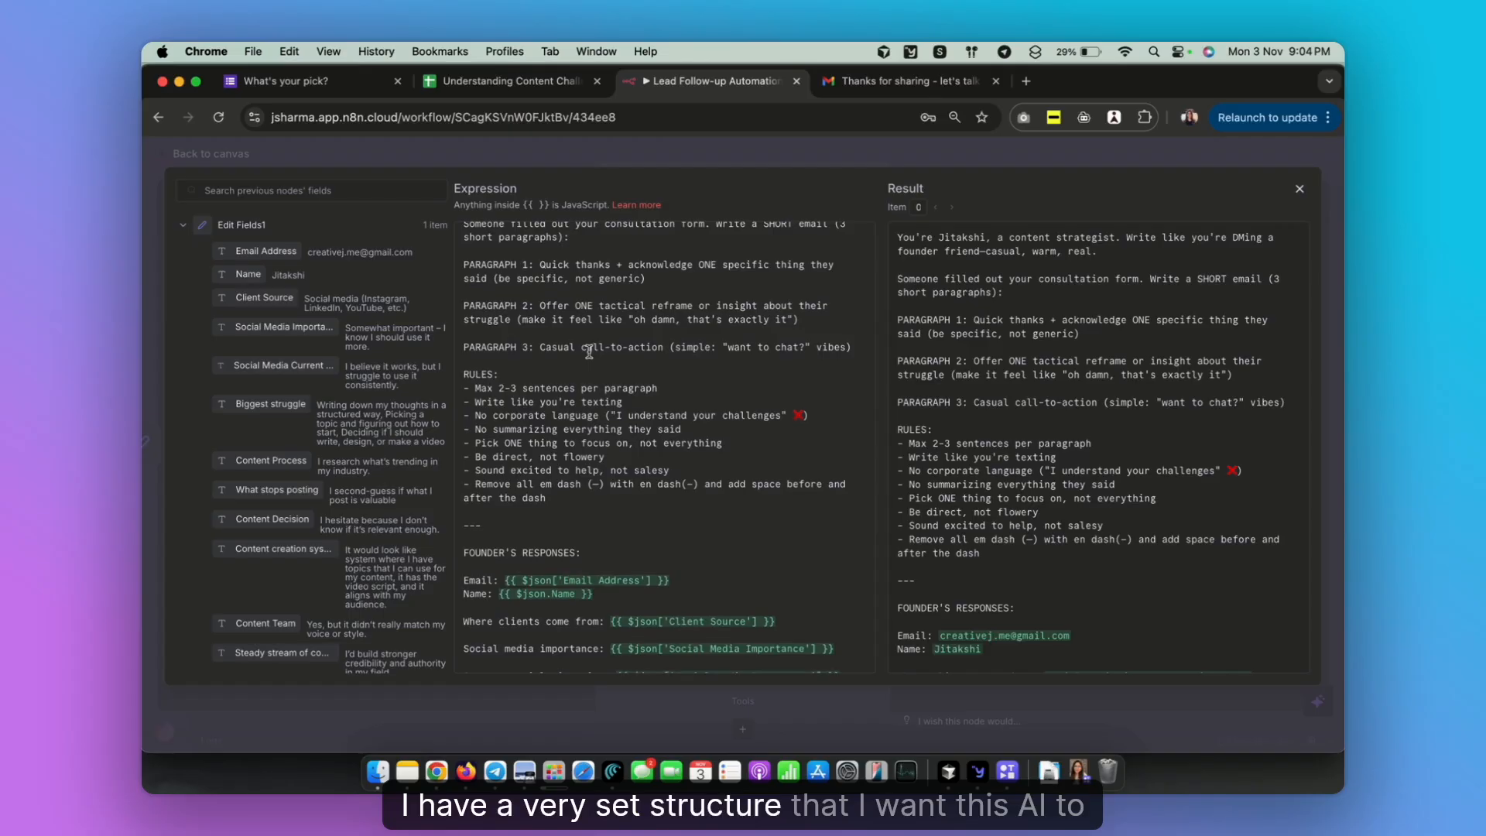
scroll(589, 351, "down", 2)
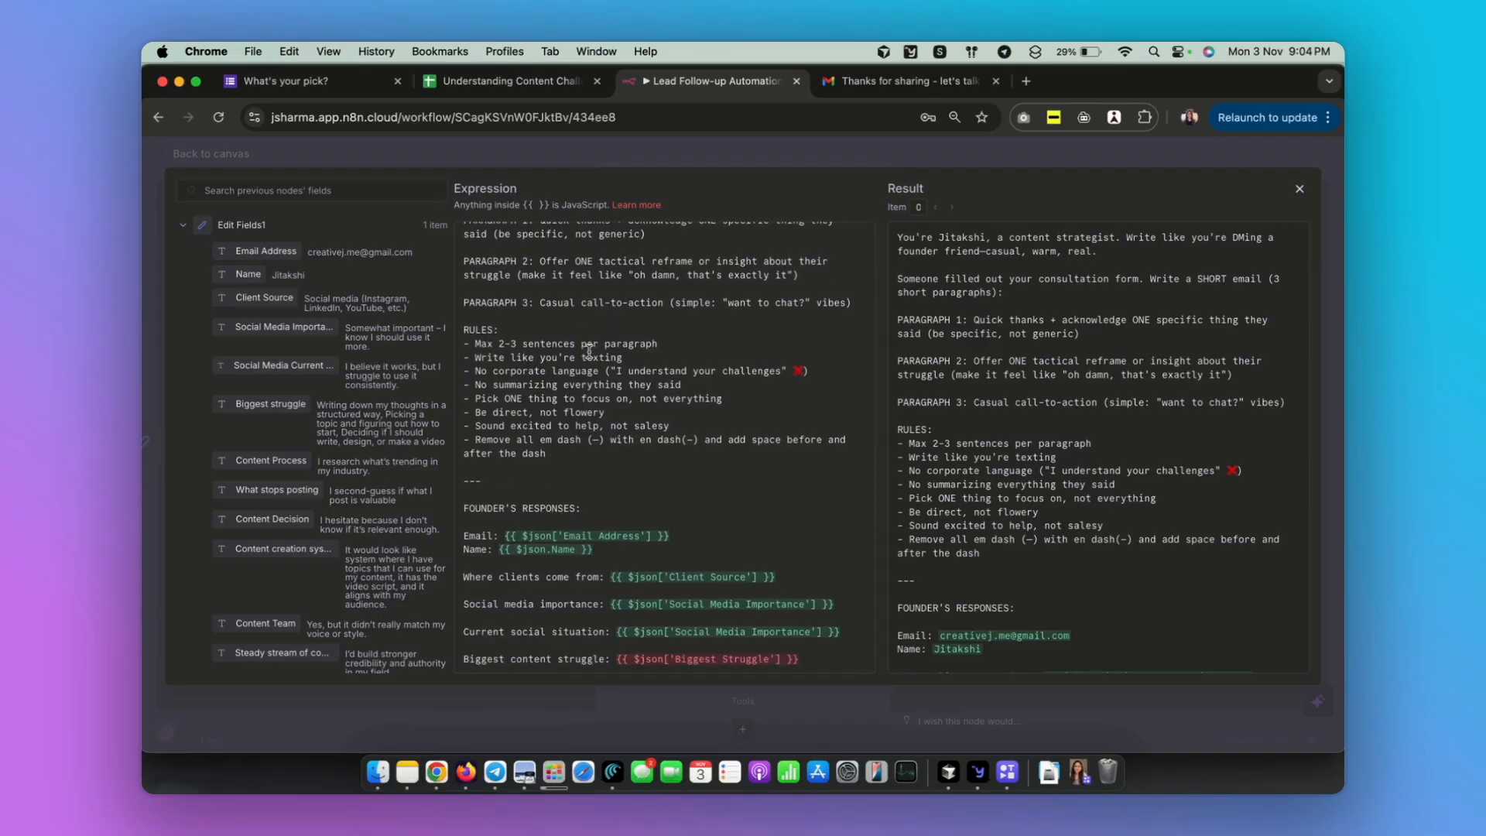
scroll(589, 350, "up", 4)
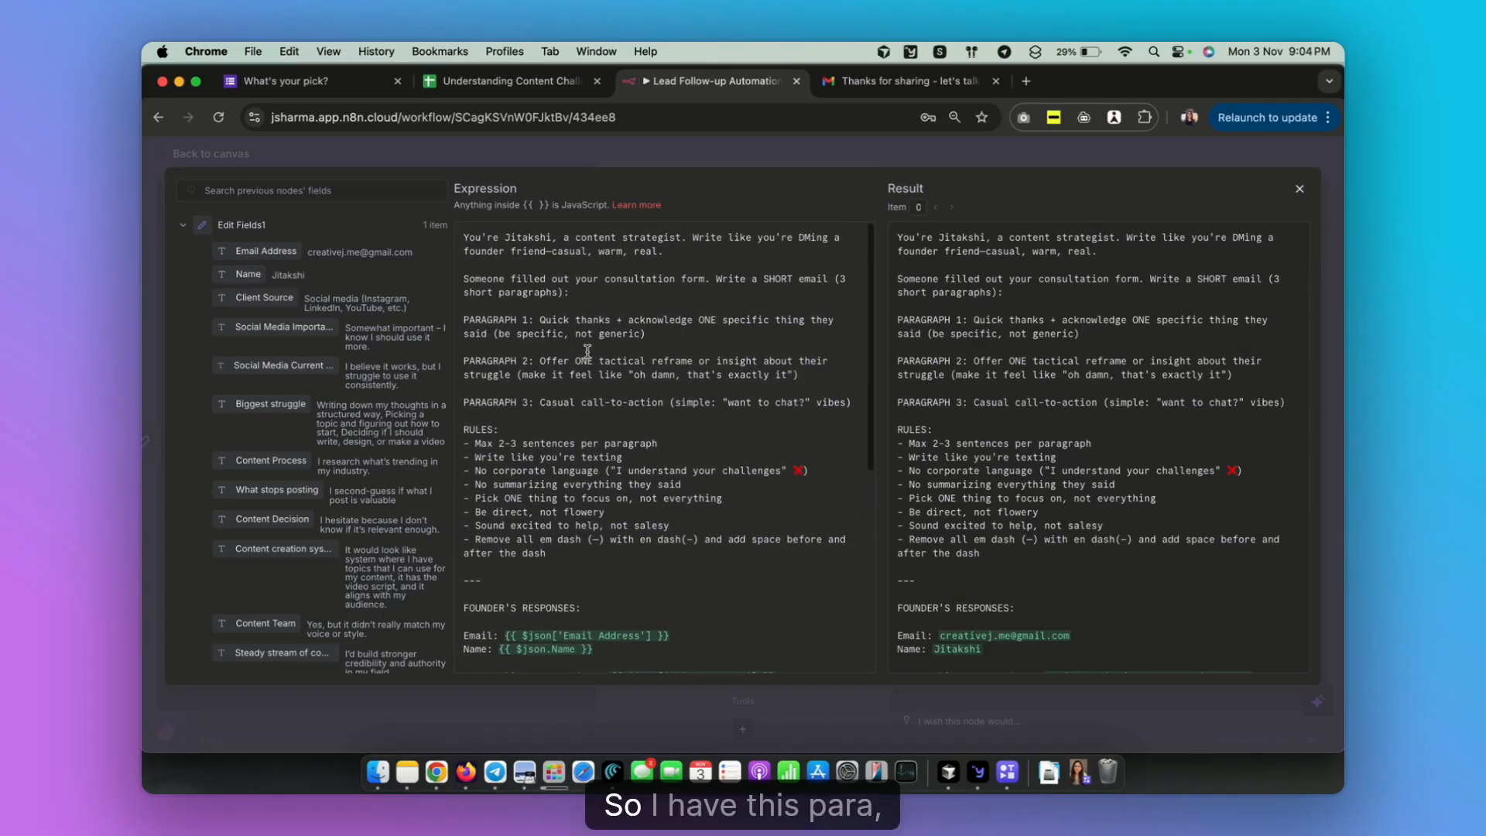
scroll(479, 383, "down", 2)
left_click_drag(476, 380, 588, 490)
left_click(588, 490)
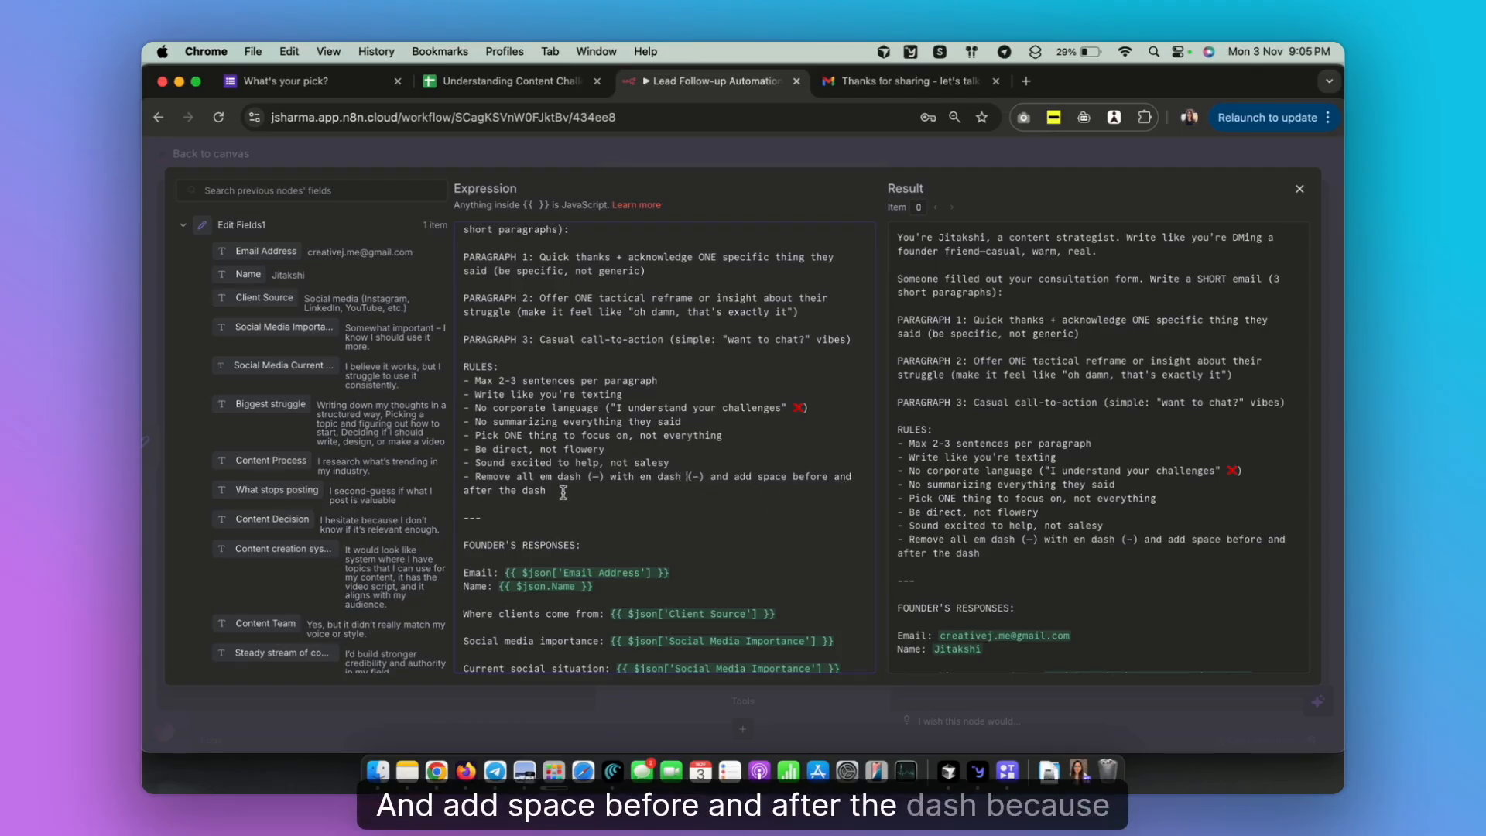
scroll(758, 495, "down", 1)
scroll(622, 447, "up", 2)
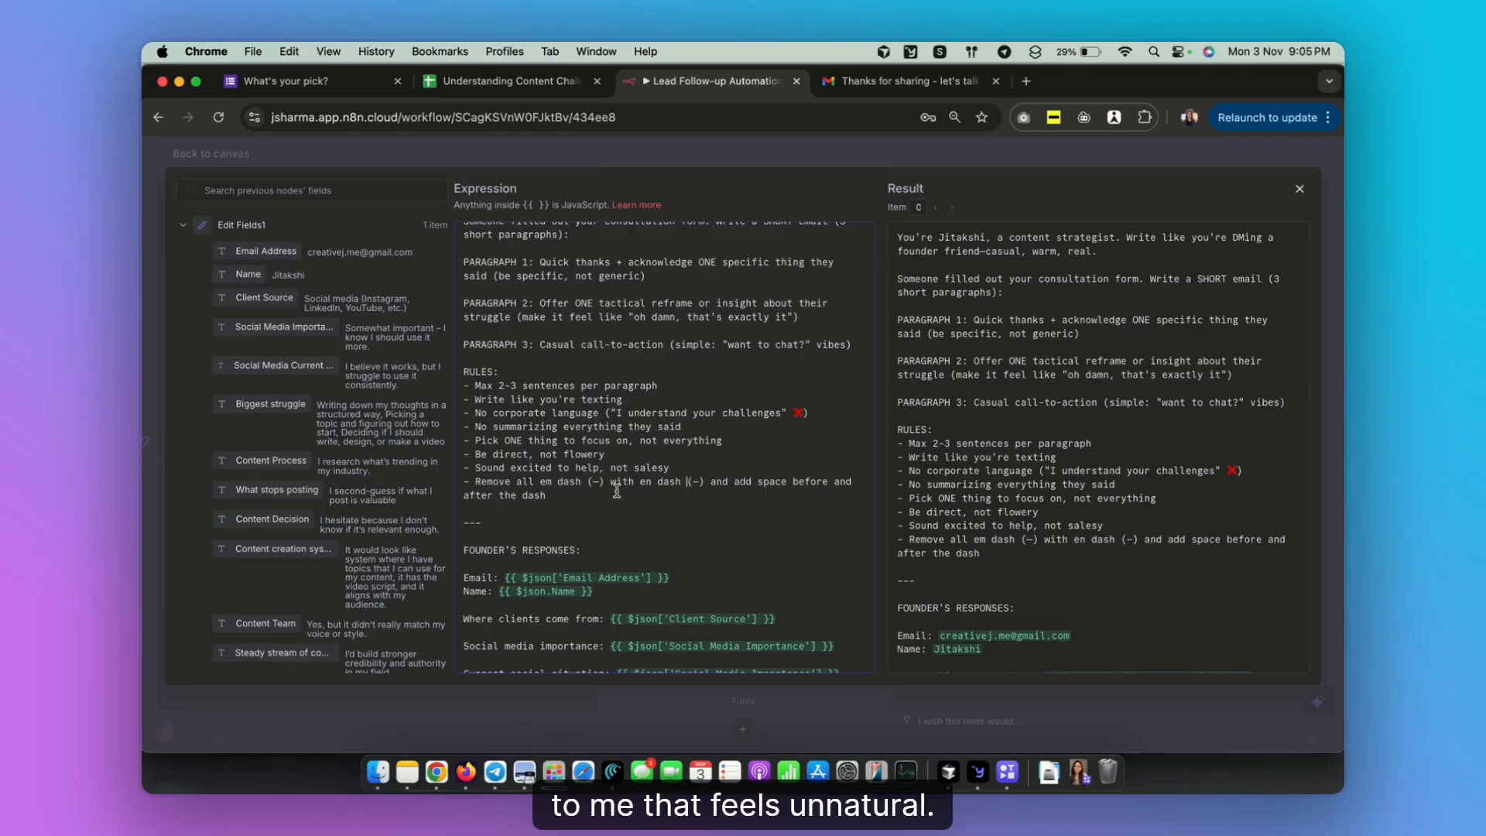
Replace the invalid "Biggest content struggle" expression in the founder's responses with the Biggest struggle field from Edit Fields1
scroll(624, 412, "down", 2)
scroll(720, 424, "down", 5)
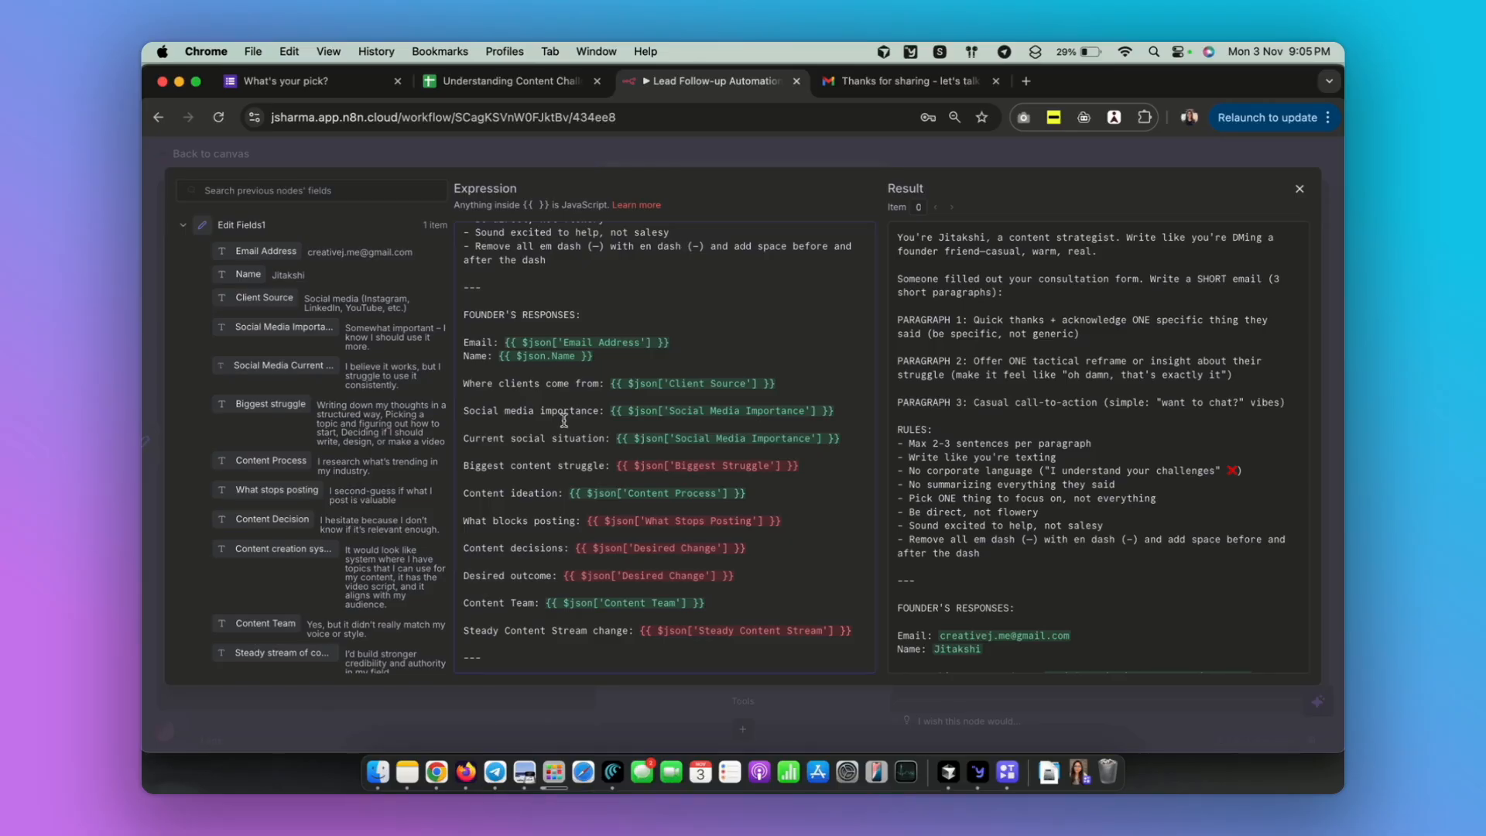
scroll(564, 420, "down", 1)
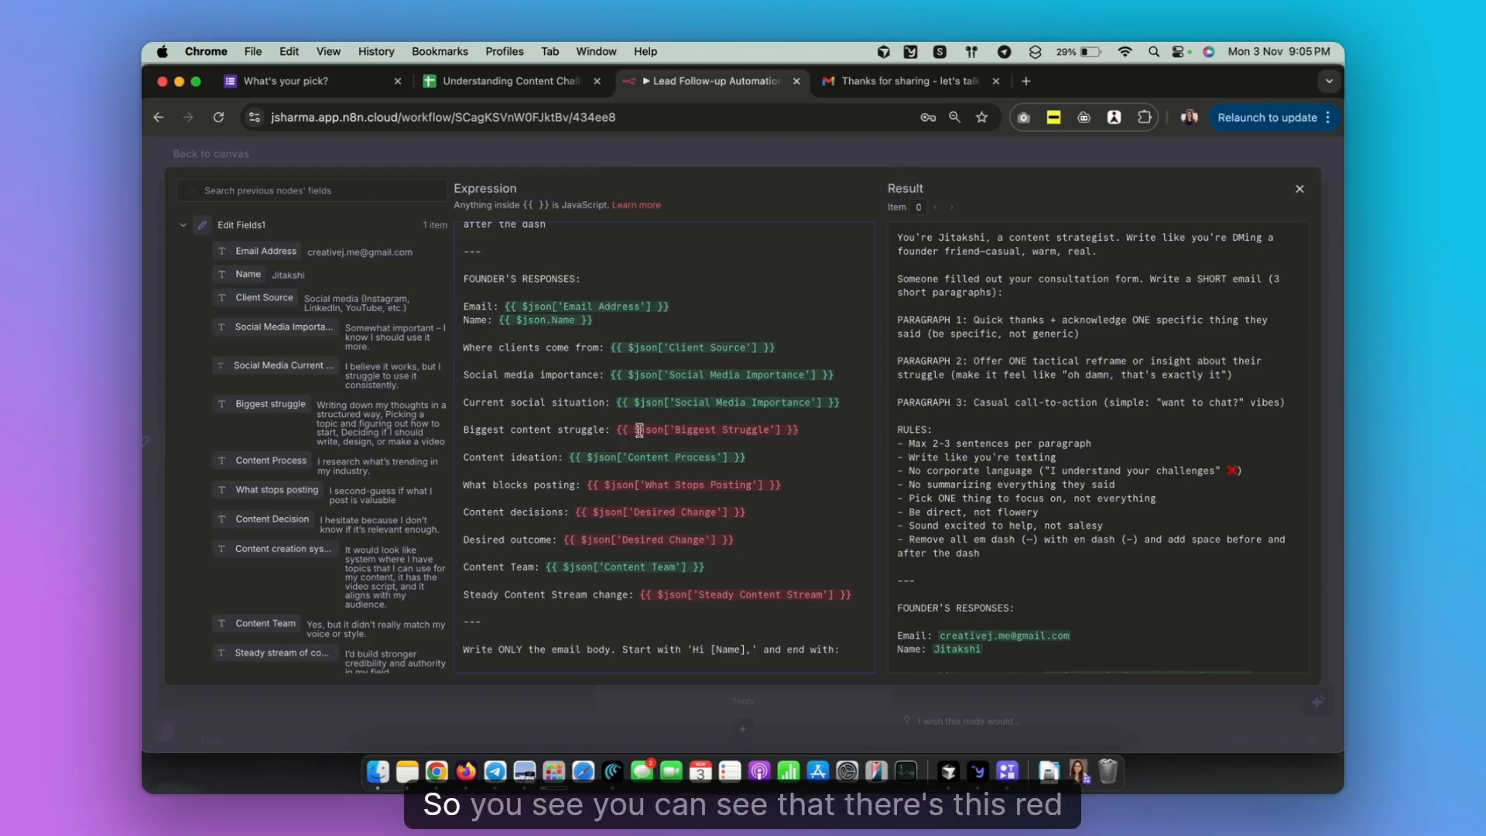
left_click_drag(799, 430, 606, 430)
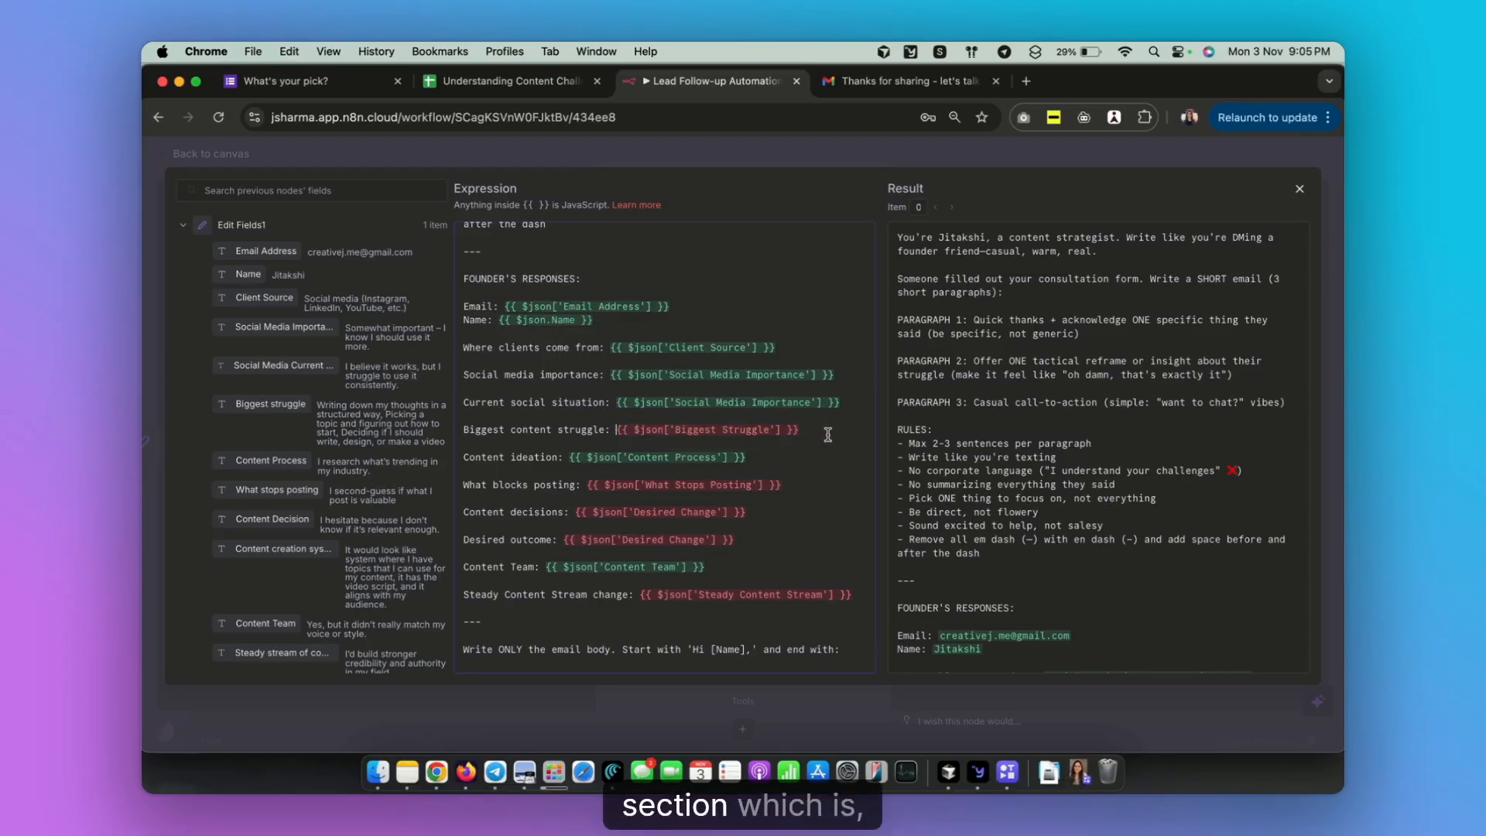
left_click(680, 435)
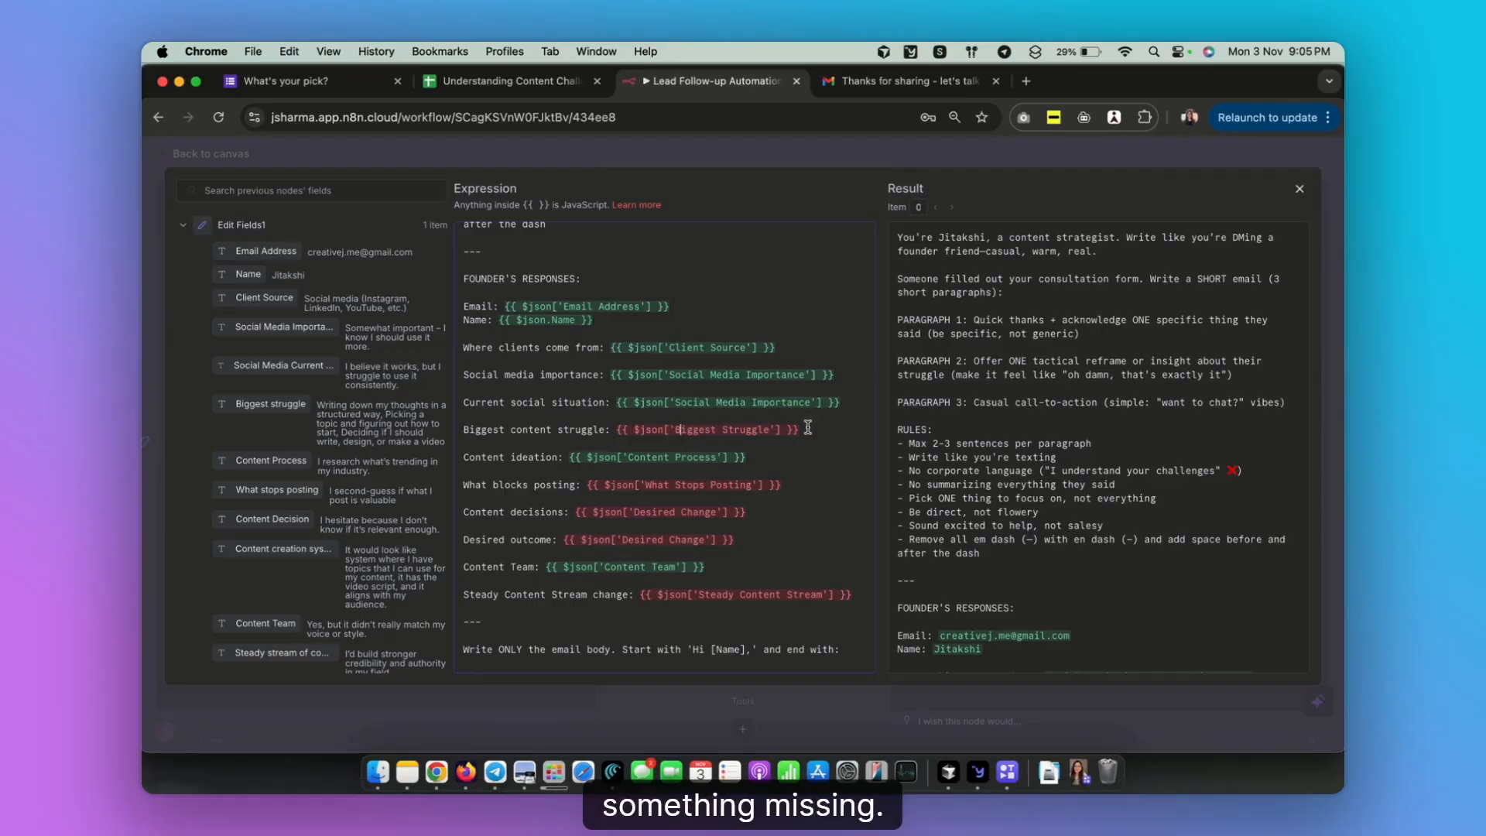
left_click_drag(617, 430, 802, 430)
key("BackSpace")
left_click_drag(264, 406, 625, 427)
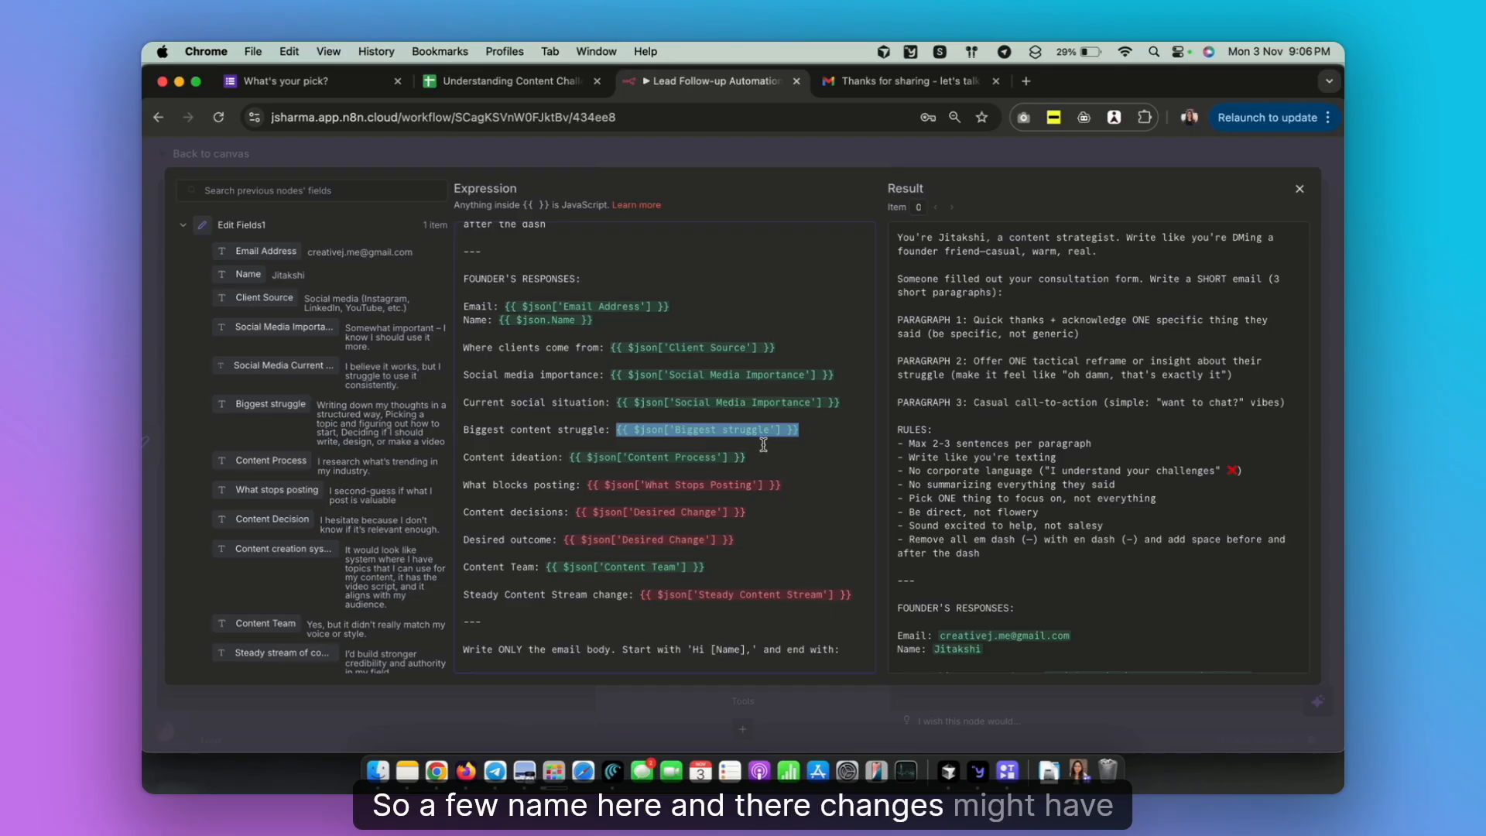
Remap "What blocks posting" to the What stops posting field and "Content decisions" to the Content Decision field
scroll(763, 445, "down", 1)
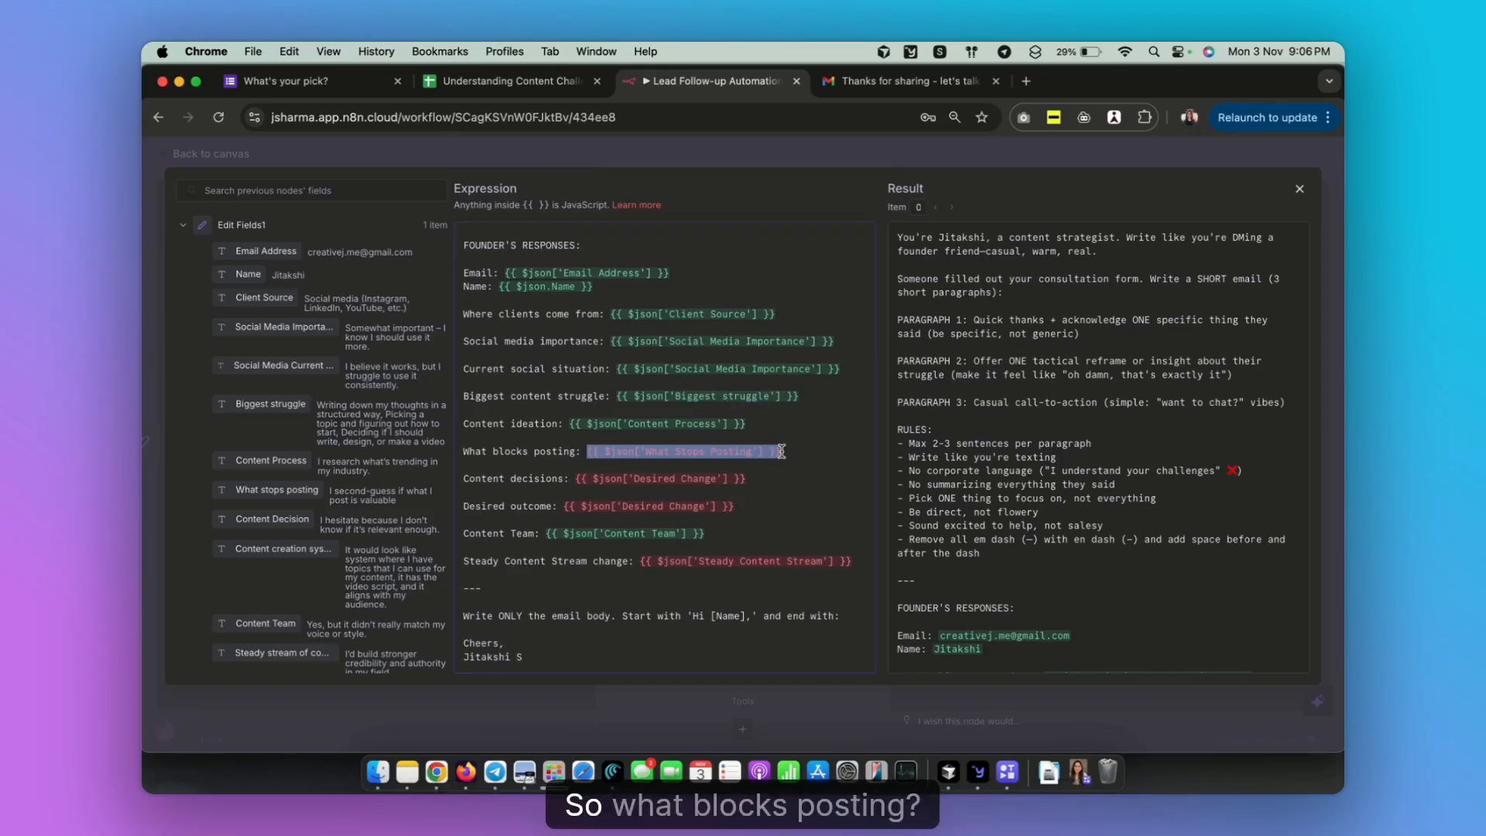
key("BackSpace")
left_click_drag(277, 489, 605, 450)
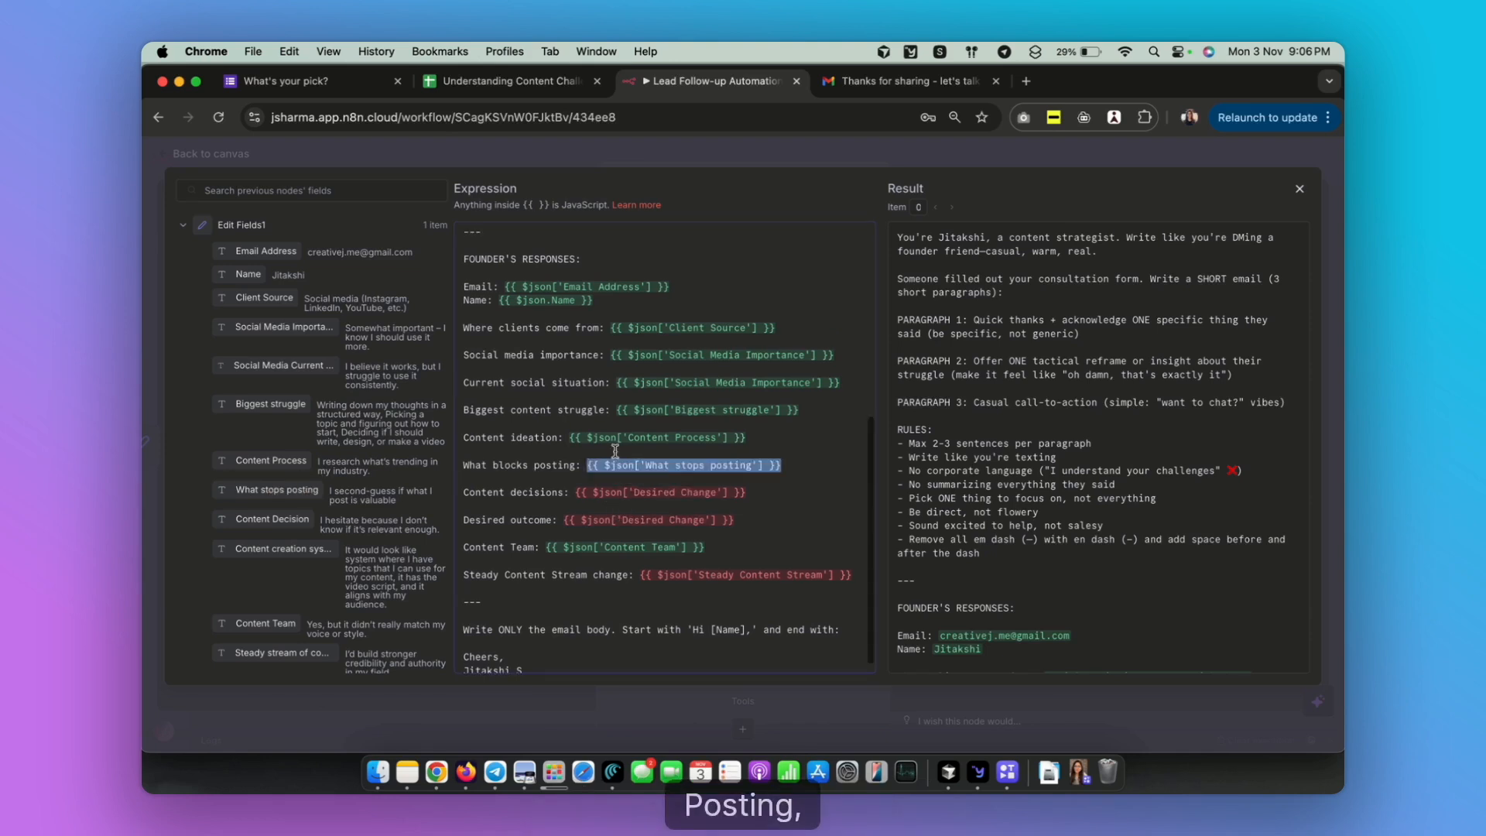
left_click(575, 494)
left_click(752, 496, "shift")
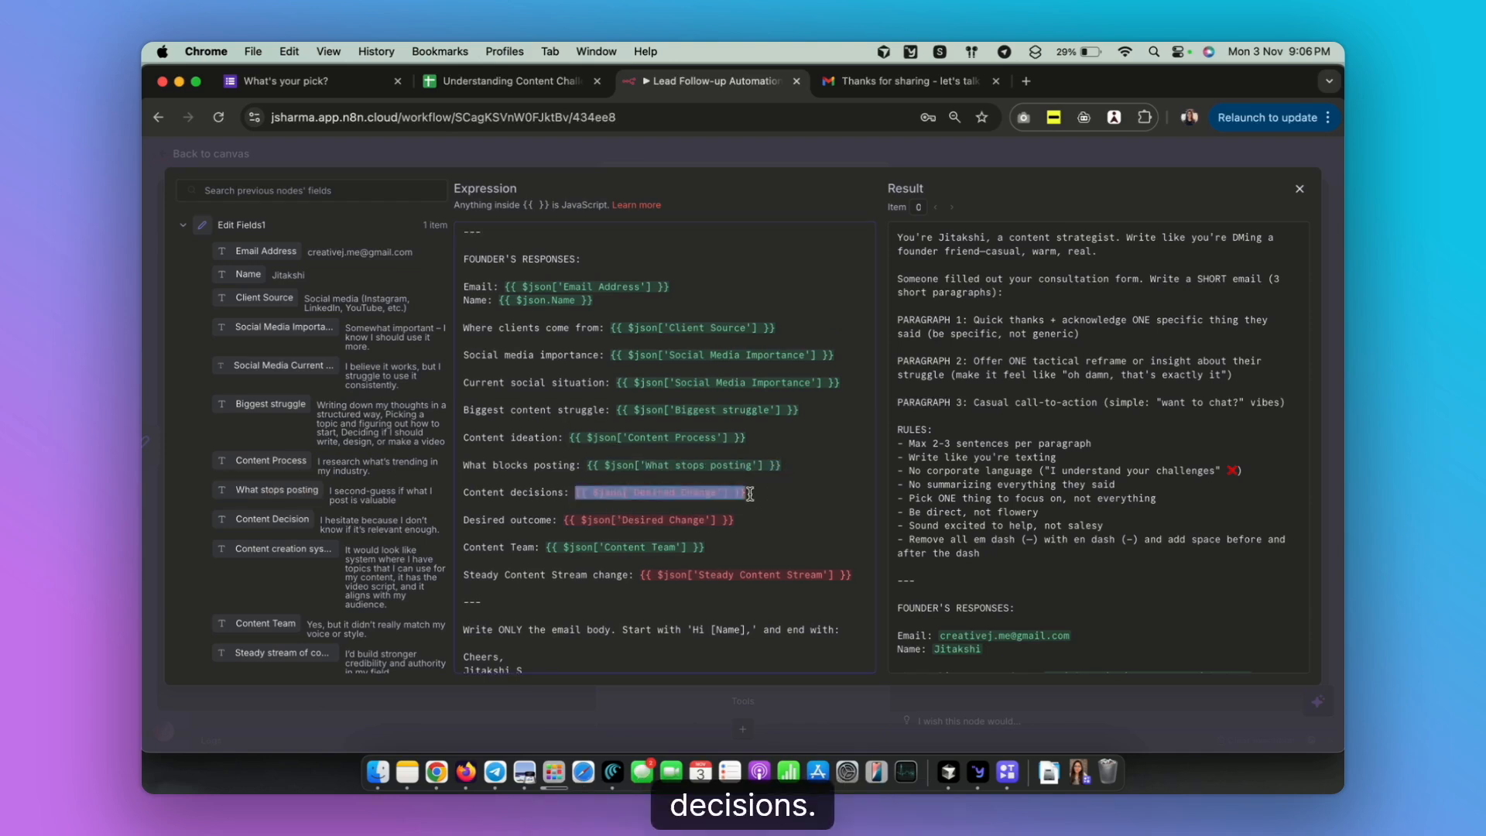
key("BackSpace")
scroll(260, 520, "down", 1)
left_click_drag(262, 486, 574, 493)
Remap "Desired outcome" to the Content creation system field and "Steady Content Stream change" to the Steady stream of content field
left_click(562, 505)
left_click(733, 505, "shift")
key("BackSpace")
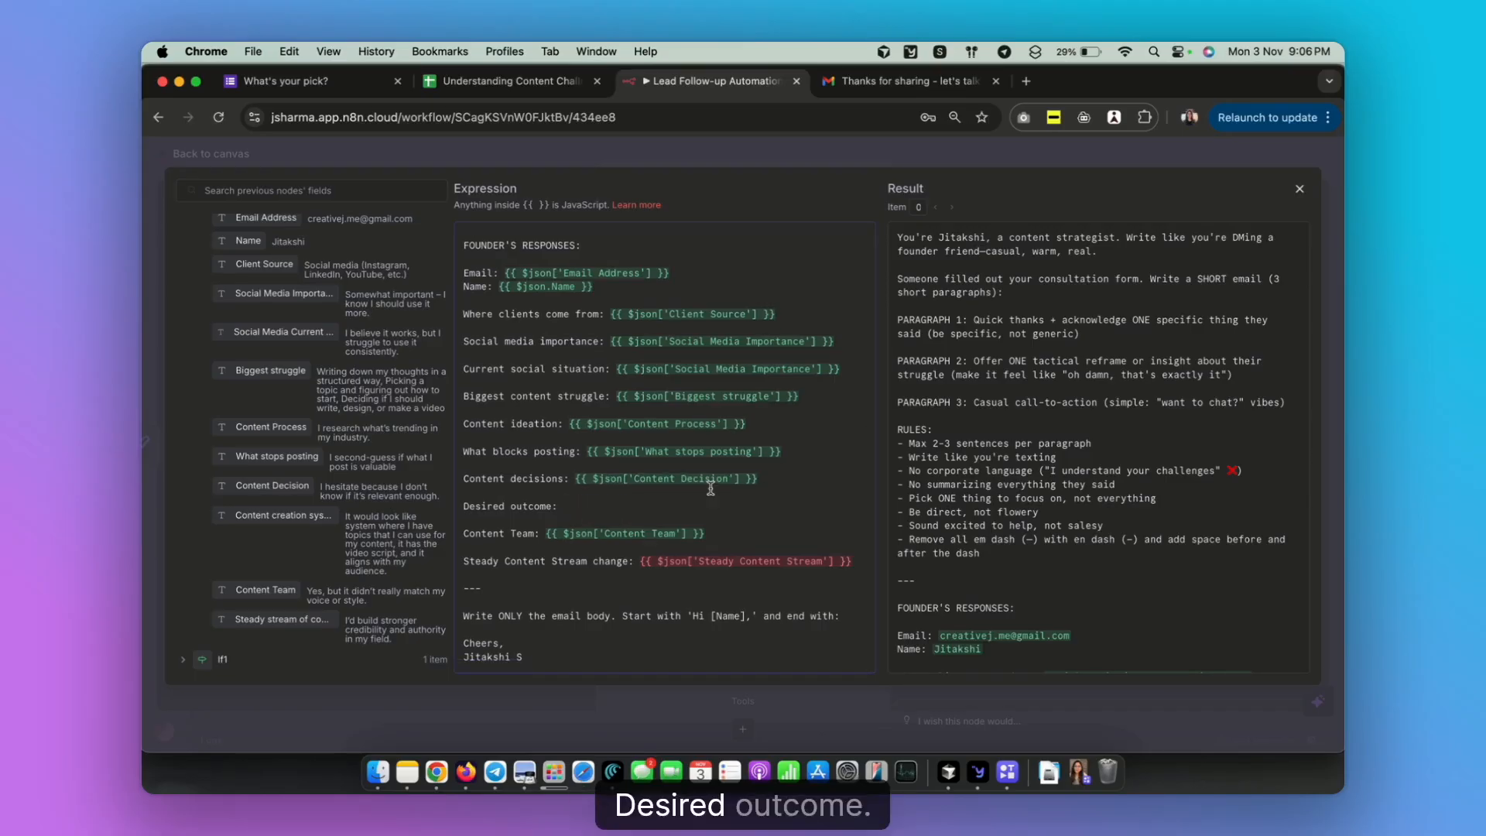
scroll(288, 512, "down", 2)
scroll(287, 512, "down", 1)
left_click_drag(268, 449, 565, 505)
scroll(292, 490, "down", 1)
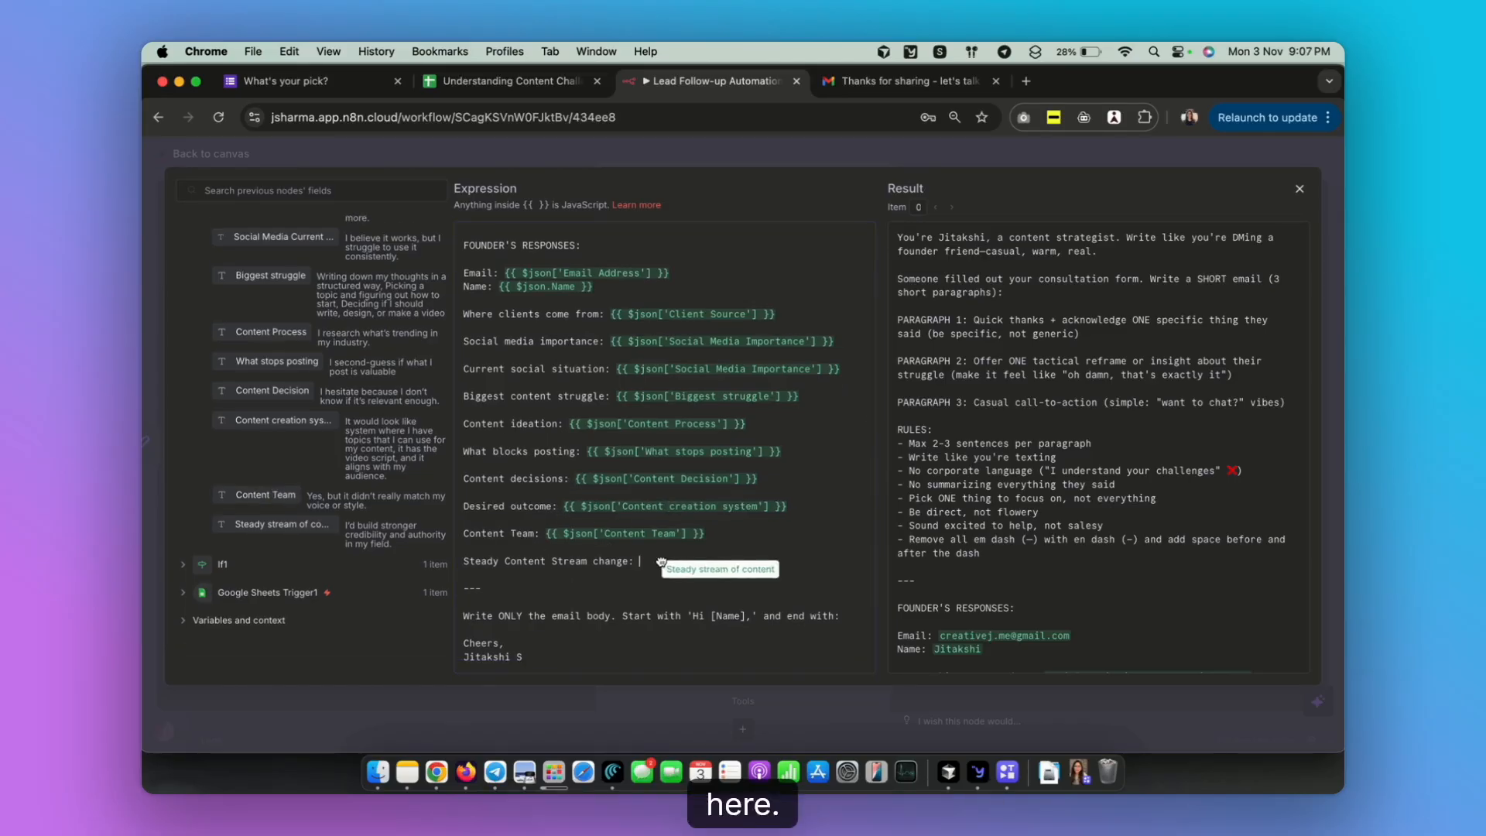
double_click(661, 560)
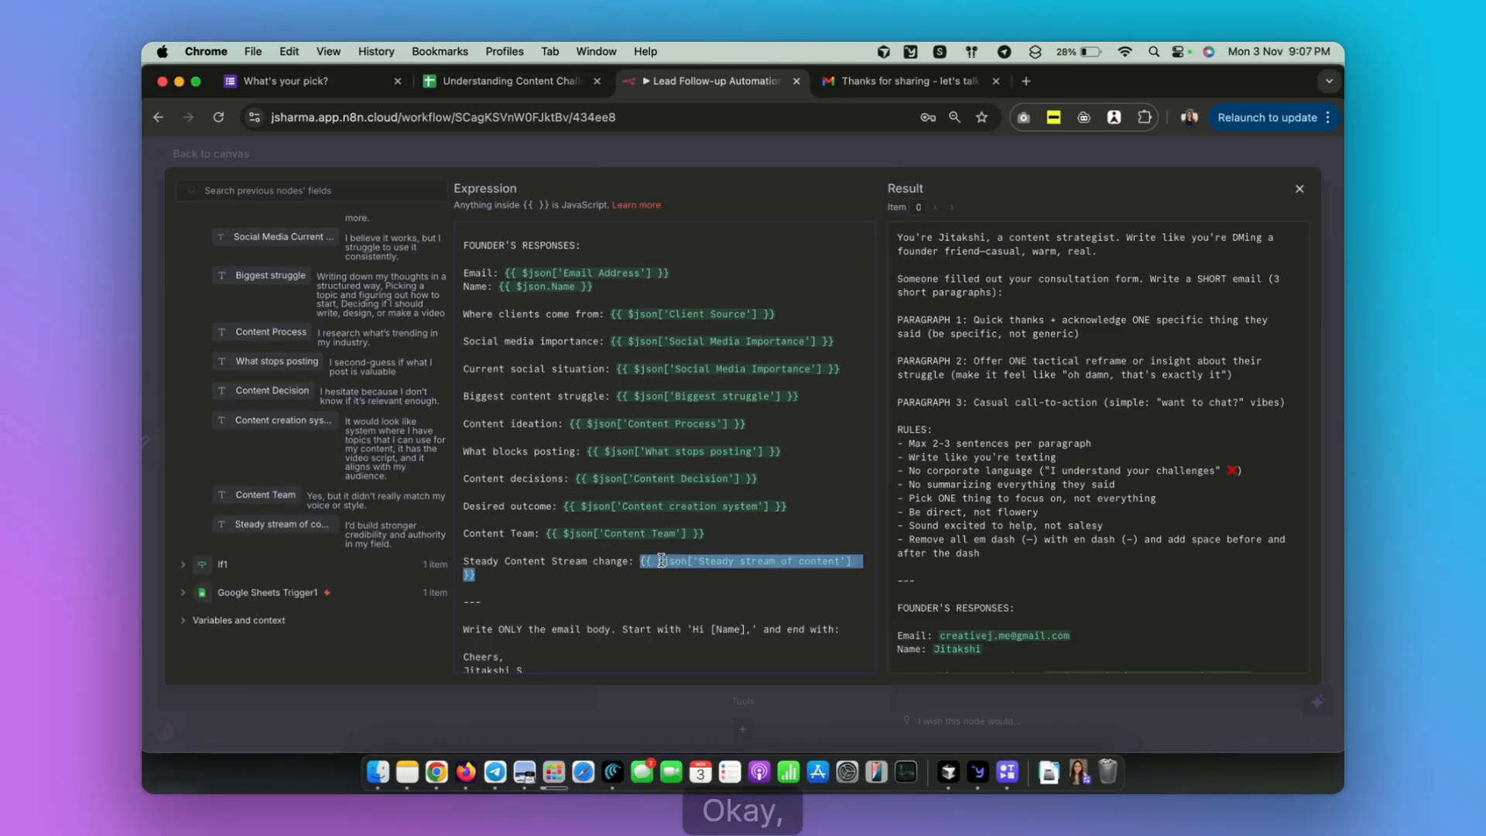
left_click(634, 590)
Check the prompt's resolved result against its expressions, and close the expanded editor
scroll(633, 589, "down", 1)
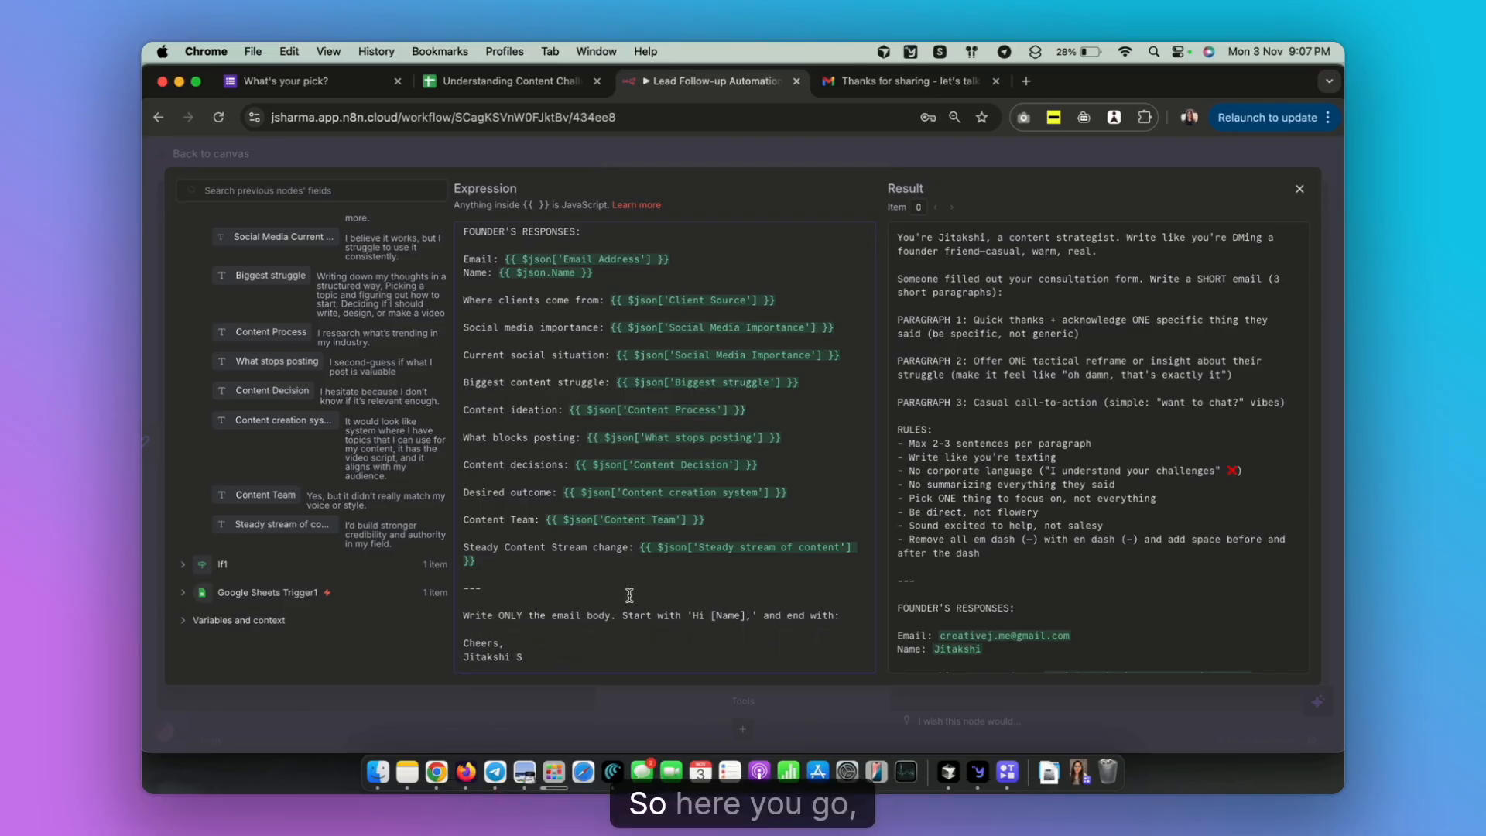
scroll(1086, 468, "down", 6)
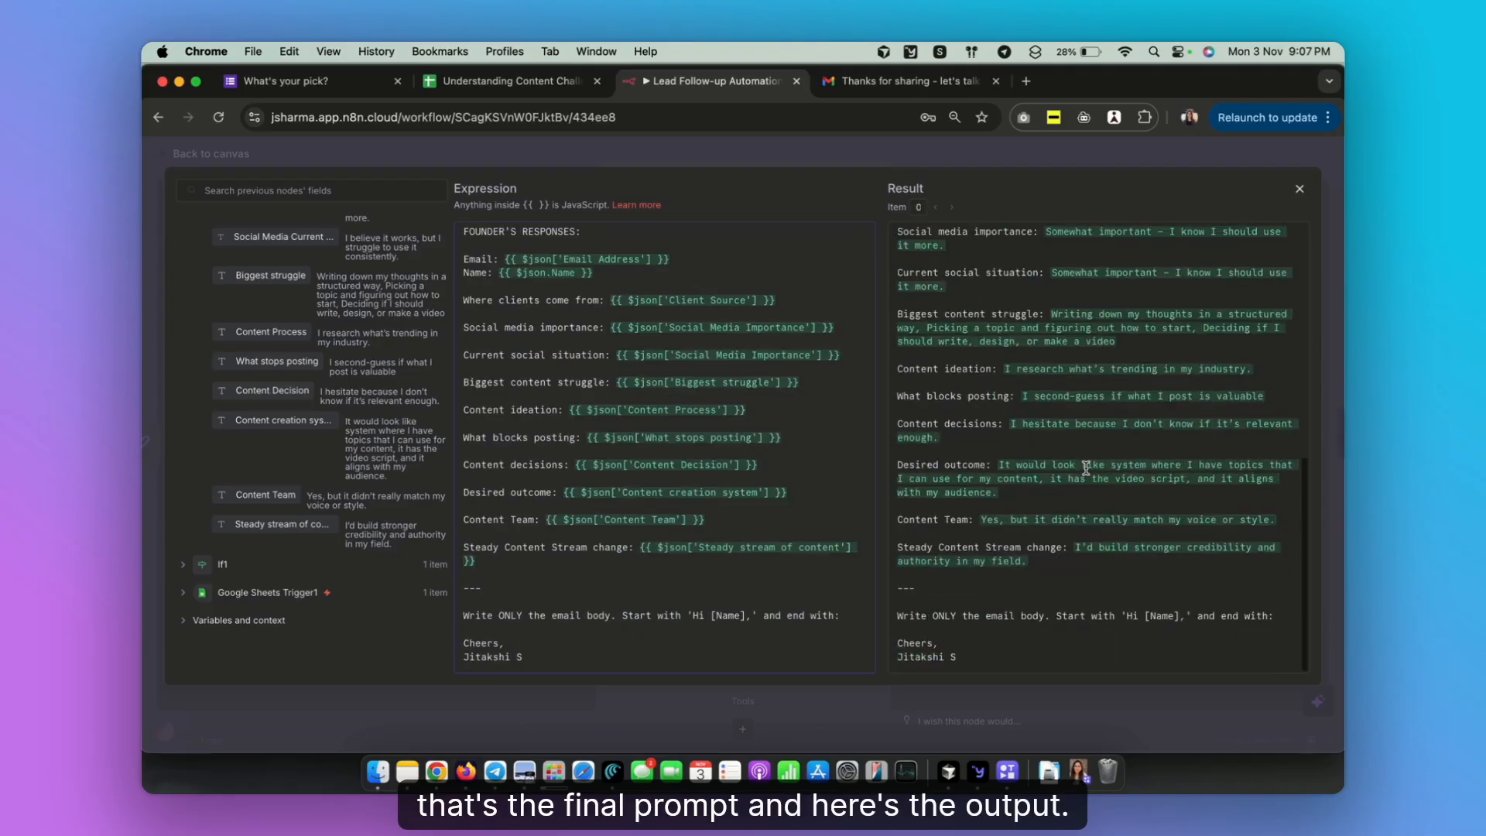
scroll(1086, 468, "up", 6)
scroll(1086, 469, "down", 6)
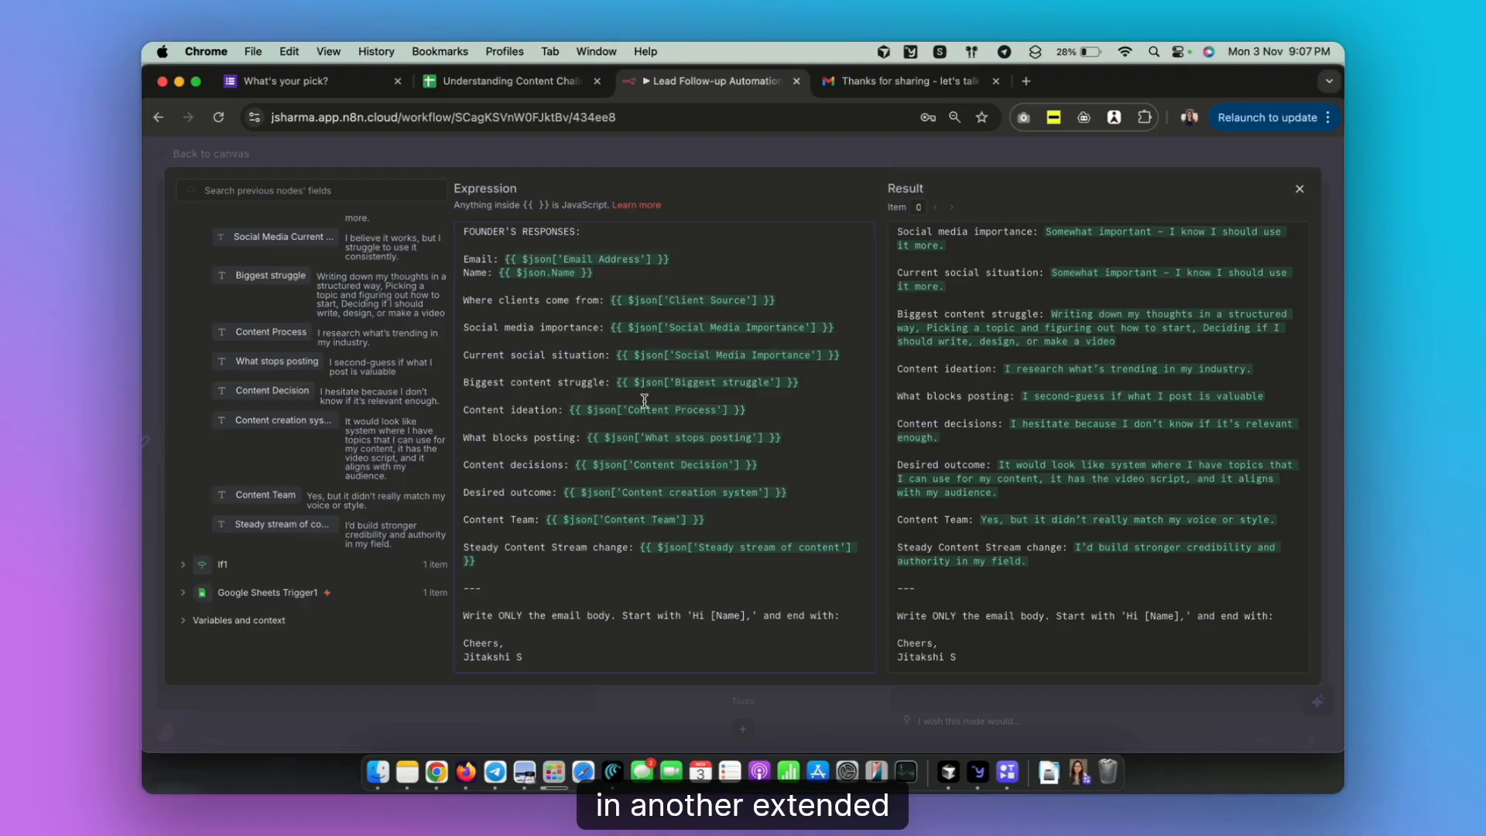
left_click(1300, 189)
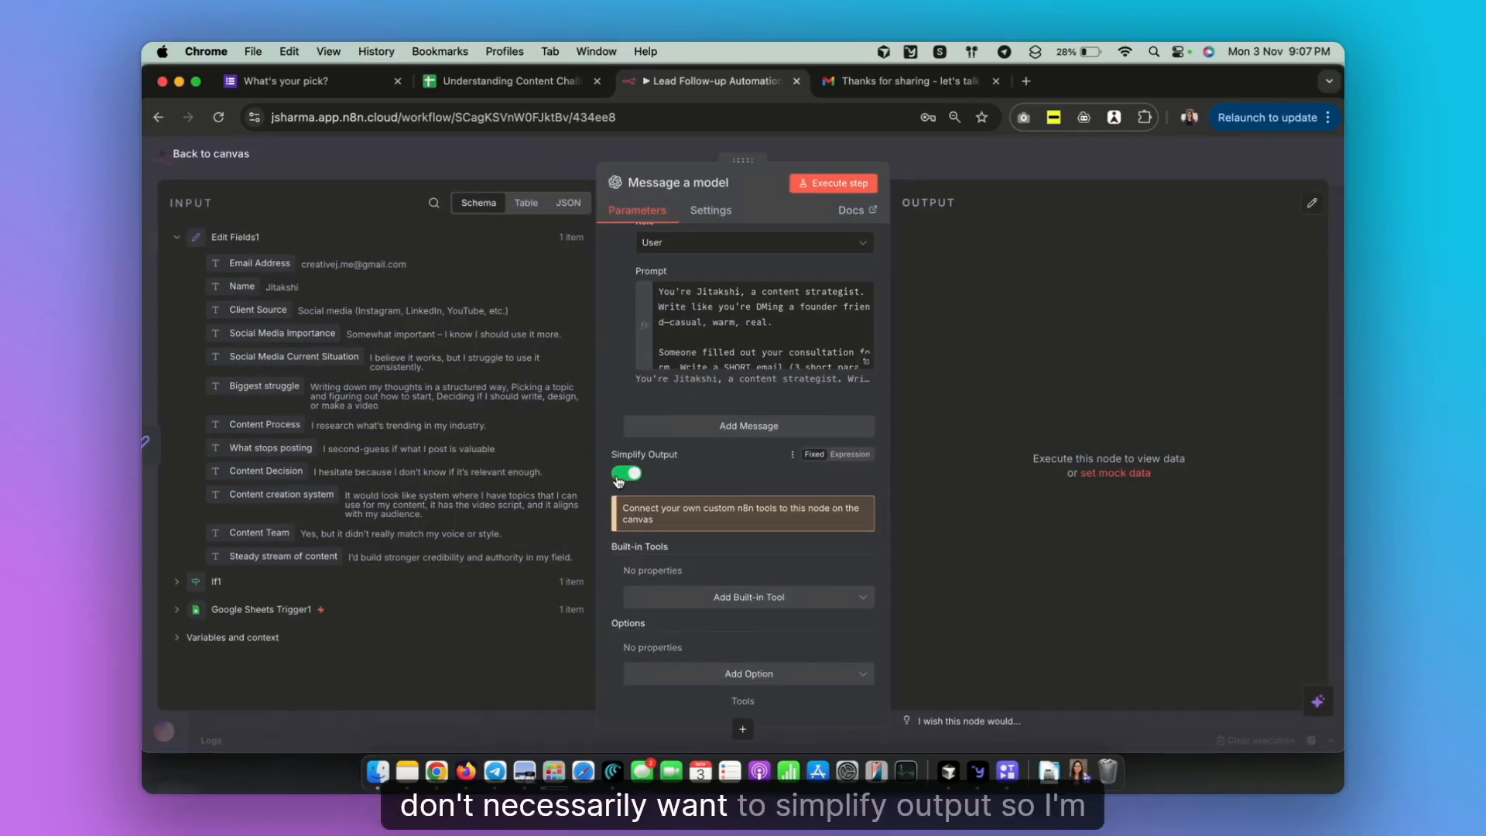
Turn off Simplify Output for the Message a model node and look through its additional options
left_click(623, 476)
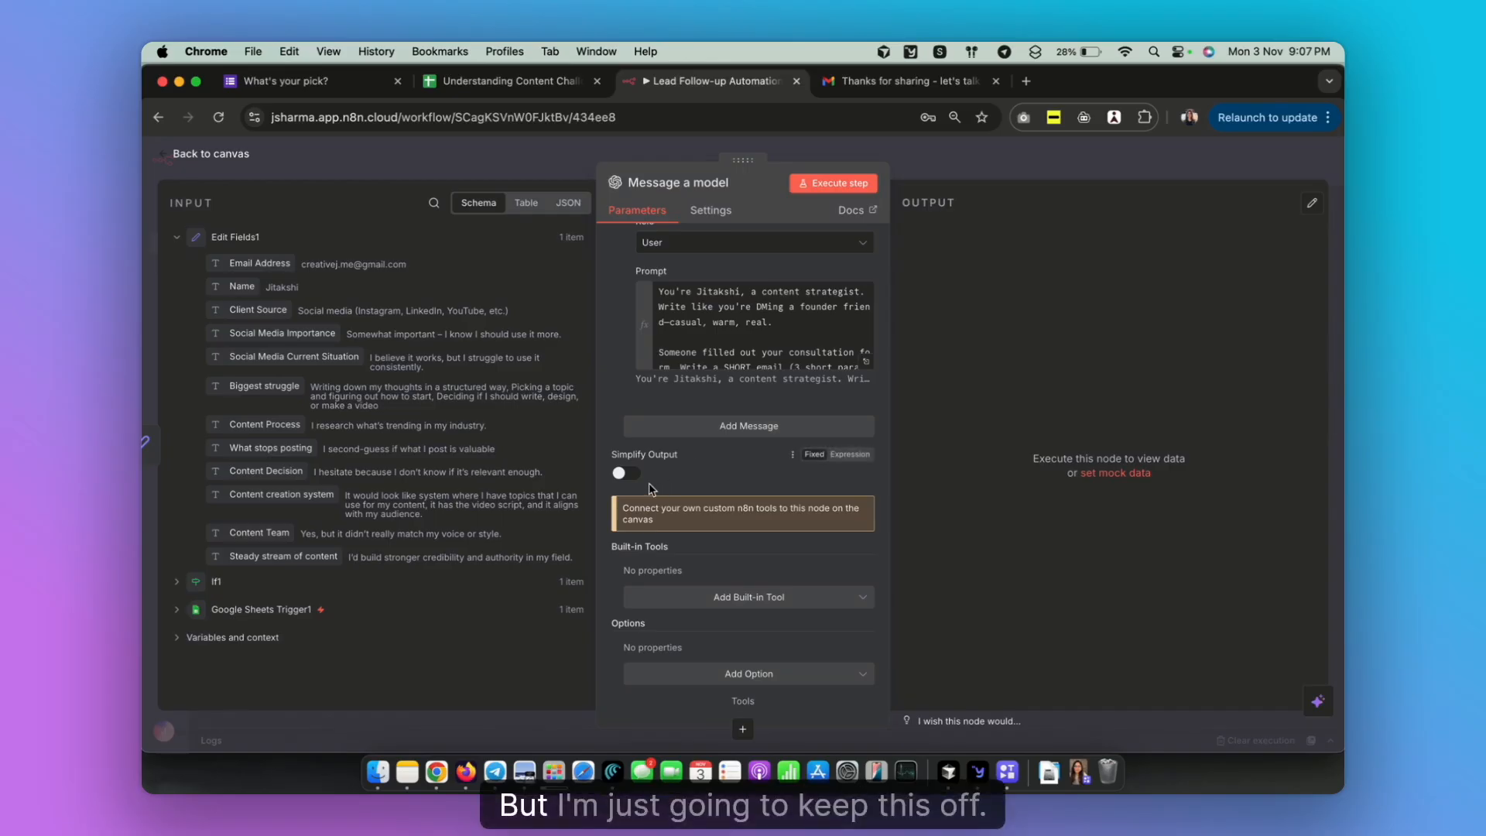
scroll(686, 476, "up", 1)
scroll(686, 476, "down", 2)
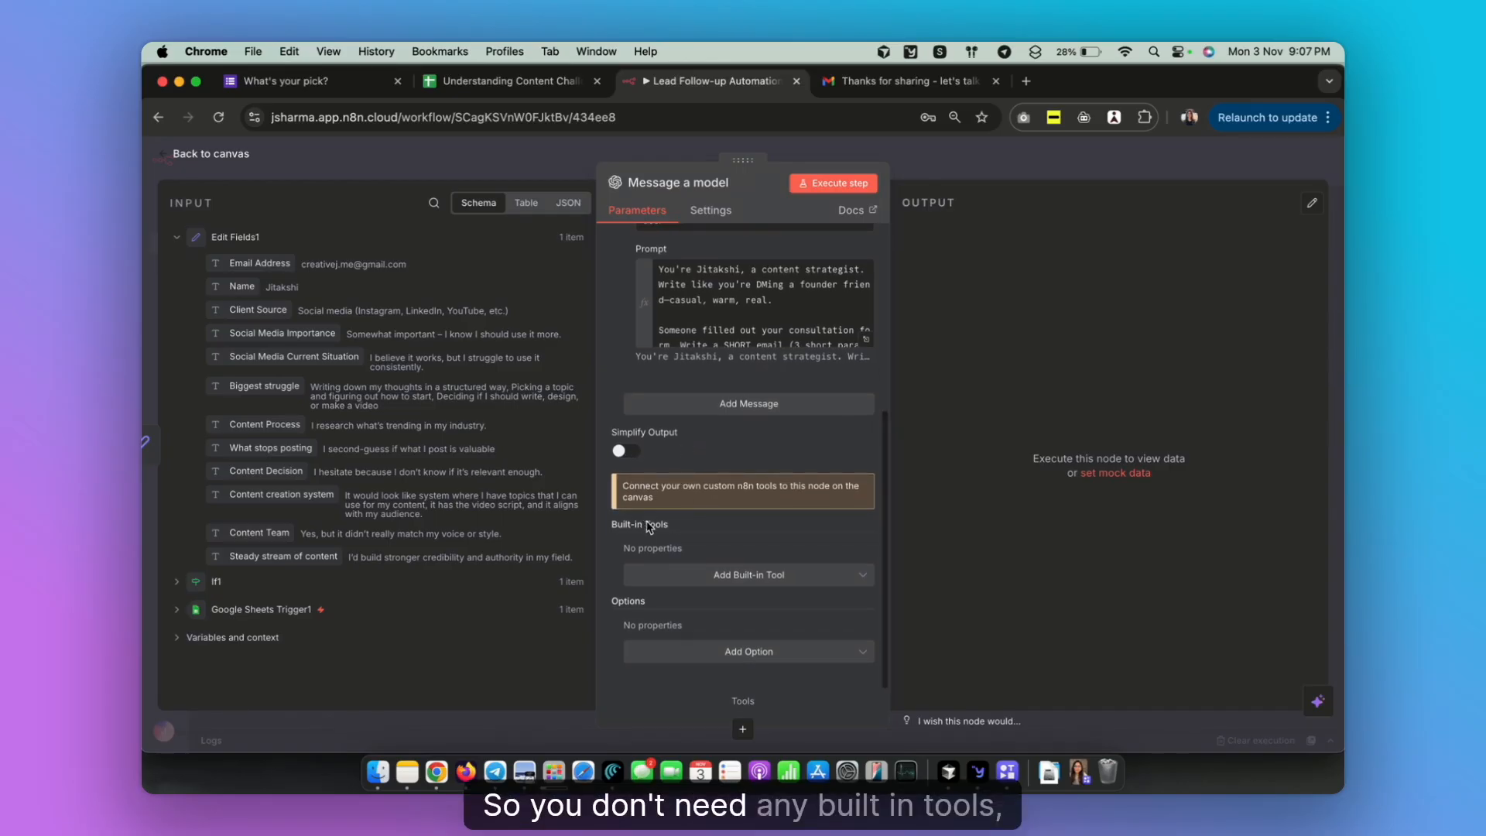
left_click(710, 654)
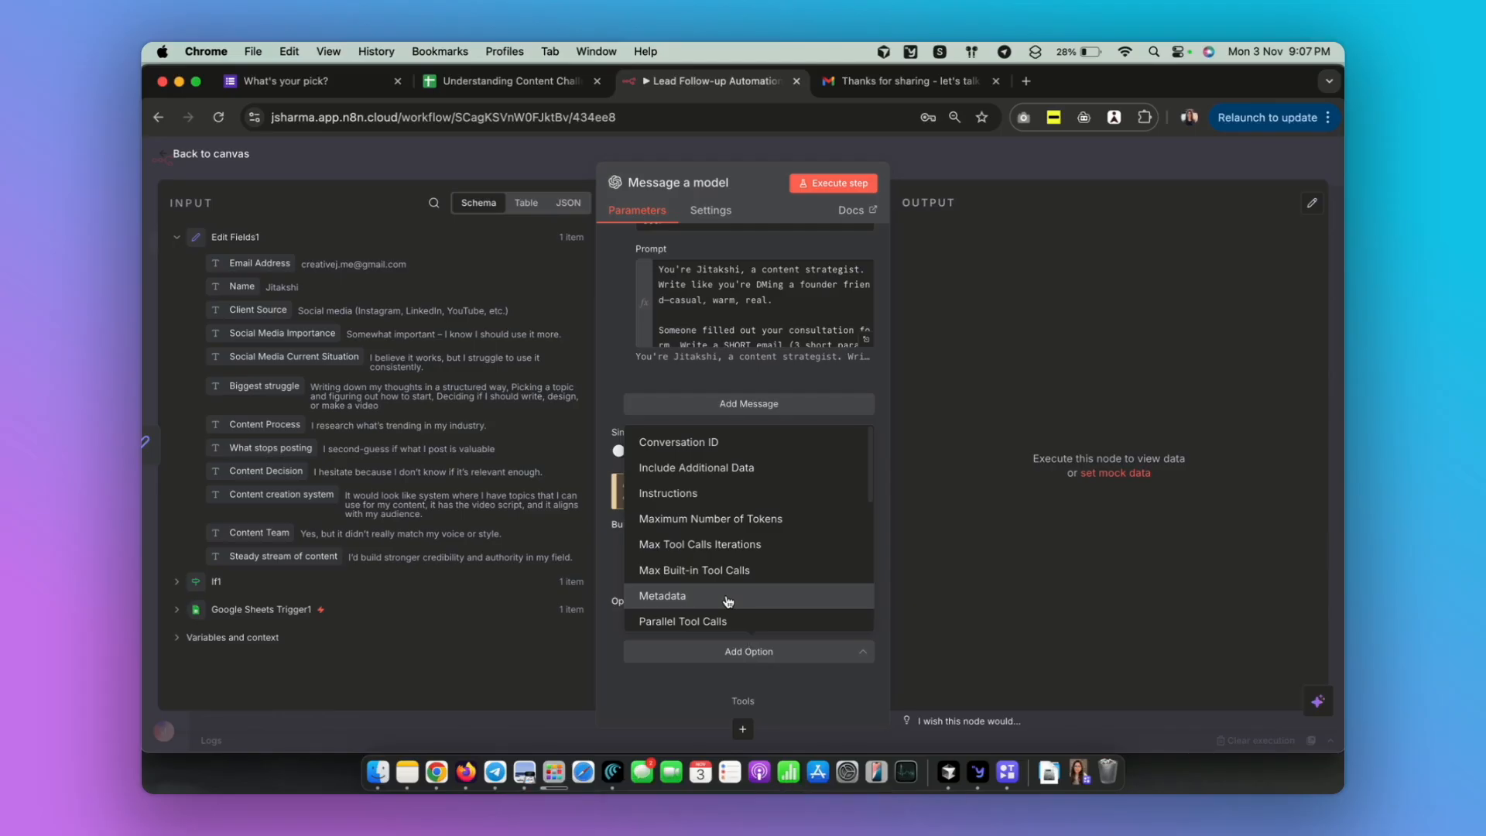
scroll(728, 600, "down", 1)
scroll(727, 601, "up", 1)
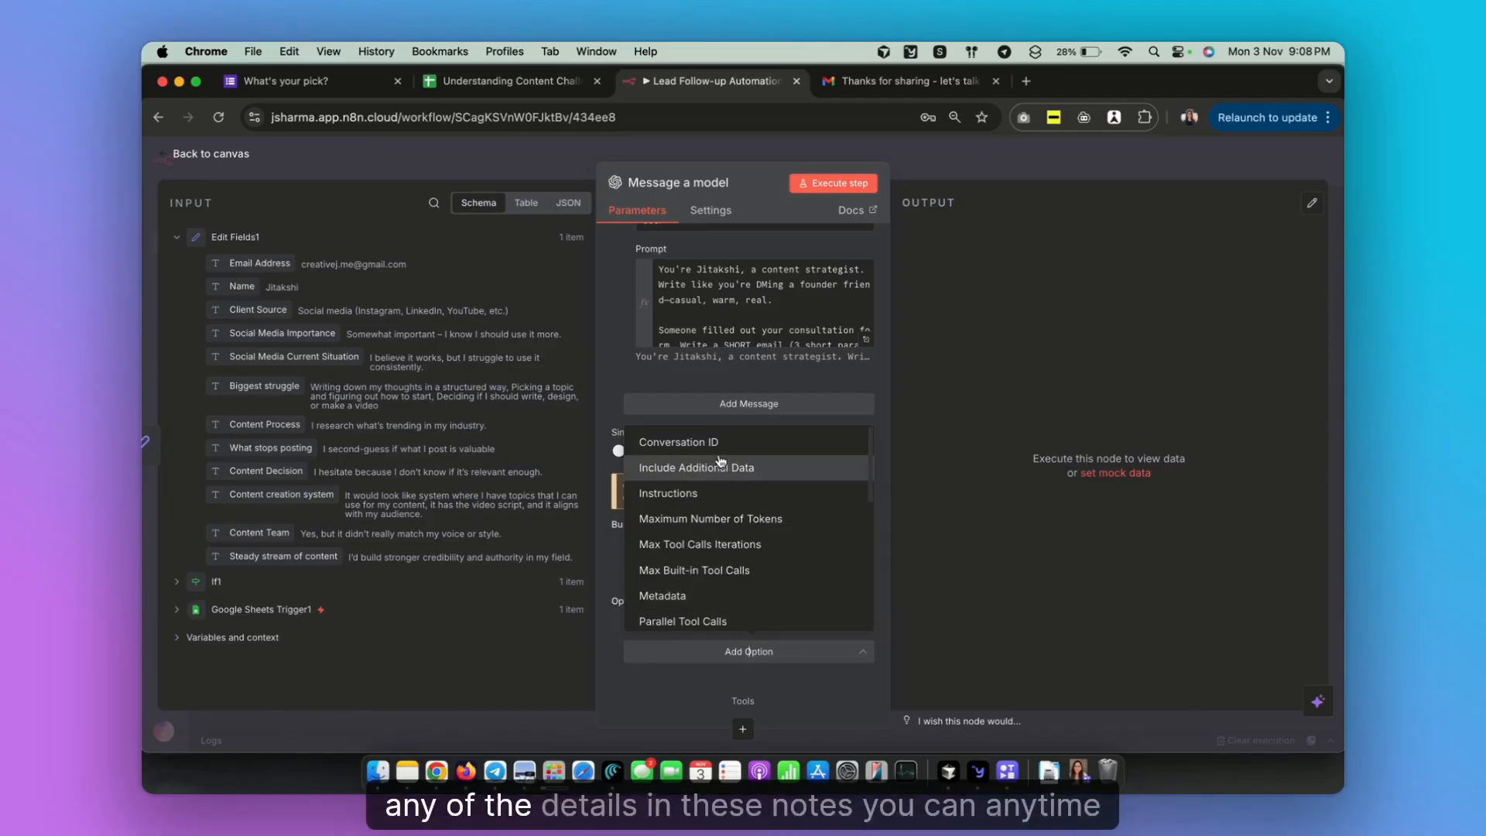
left_click(699, 621)
scroll(743, 464, "up", 10)
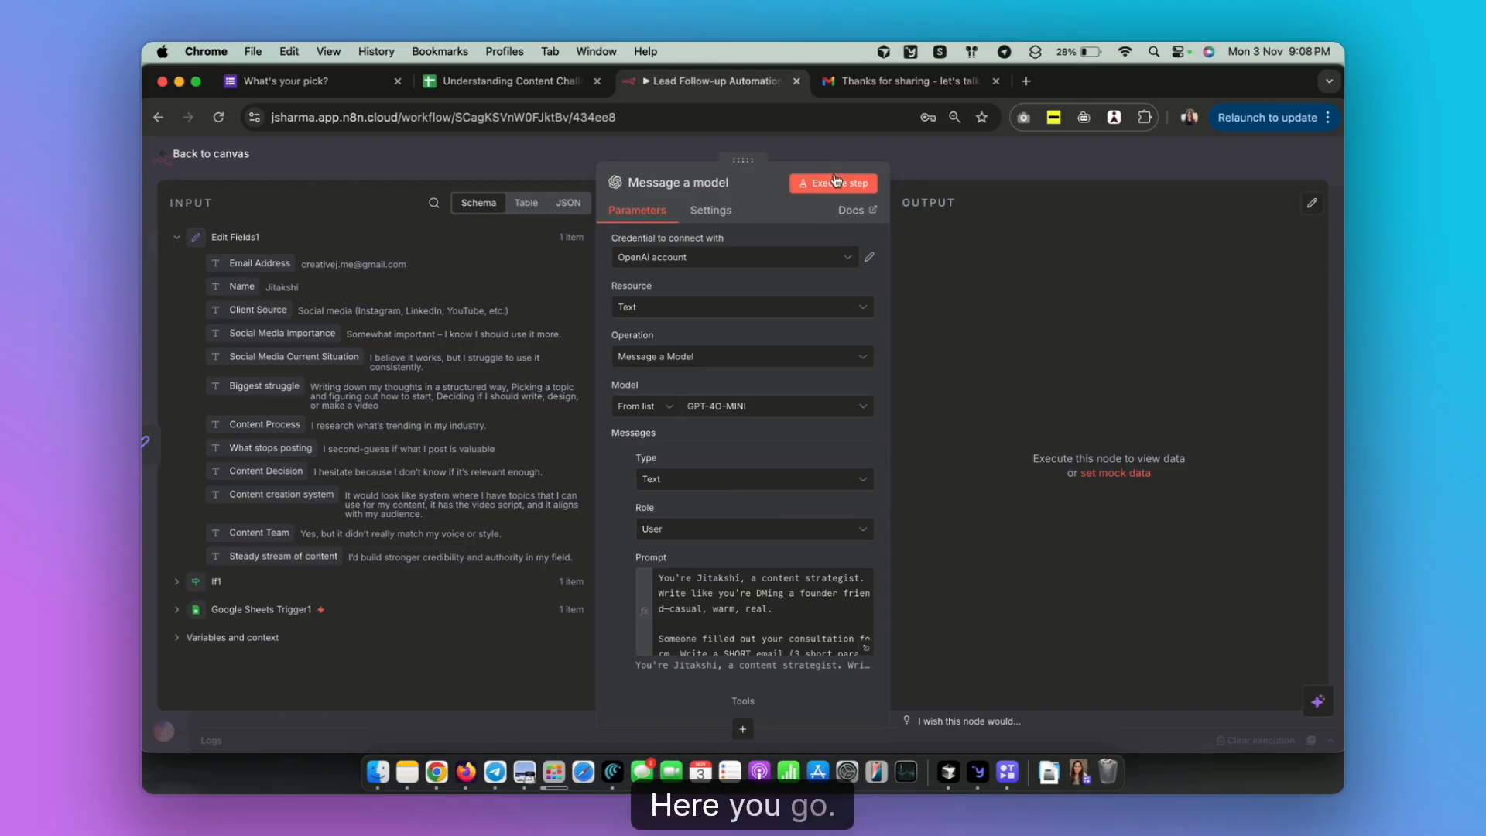
Execute the Message a model node and view its output as JSON
left_click(833, 186)
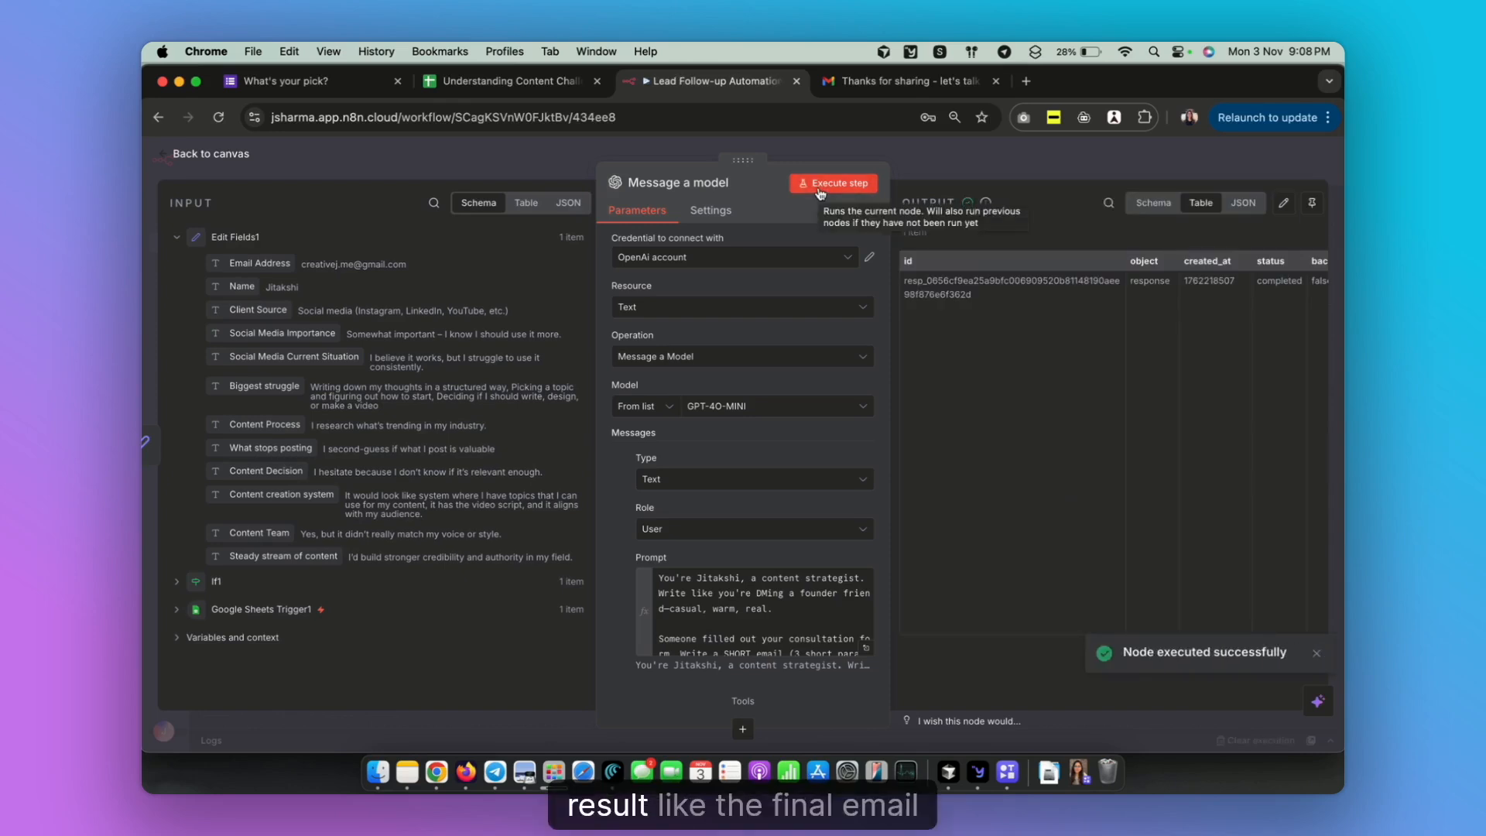
scroll(1084, 355, "right", 15)
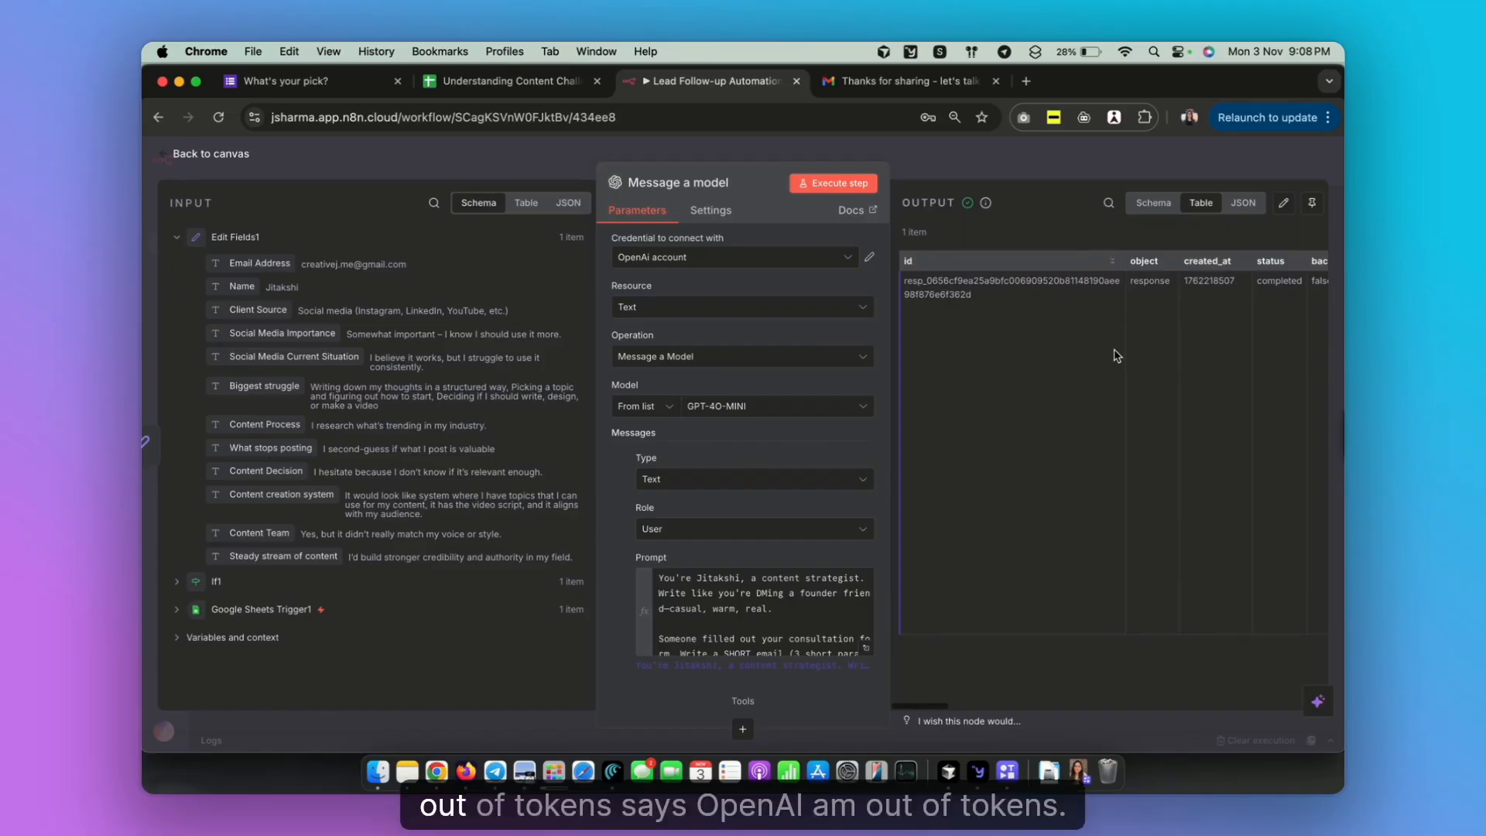
left_click(1242, 203)
Switch the node's credential to OpenAi account 2 and execute the step again
left_click(727, 256)
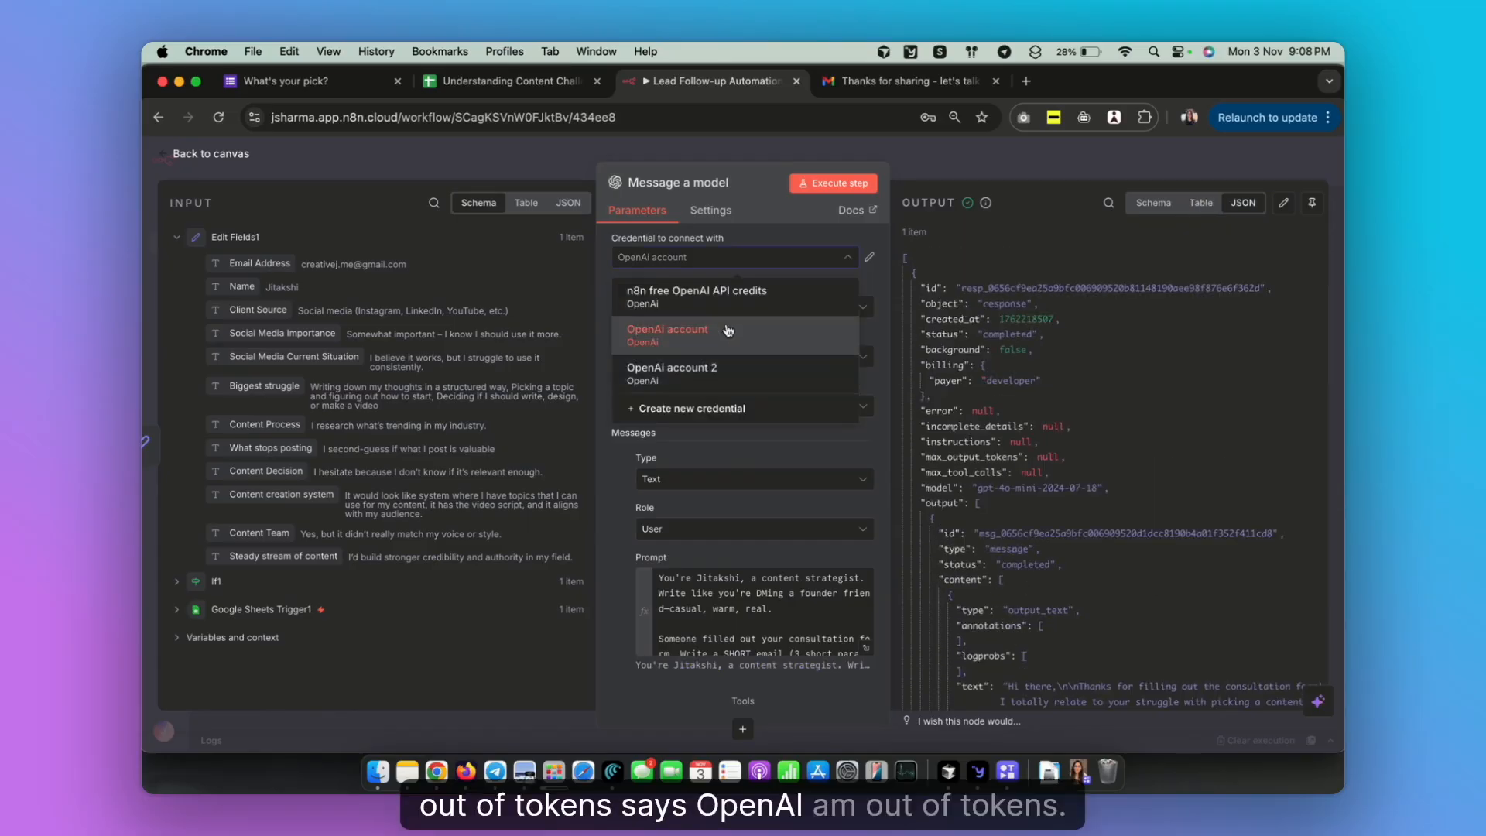
left_click(712, 371)
left_click(851, 183)
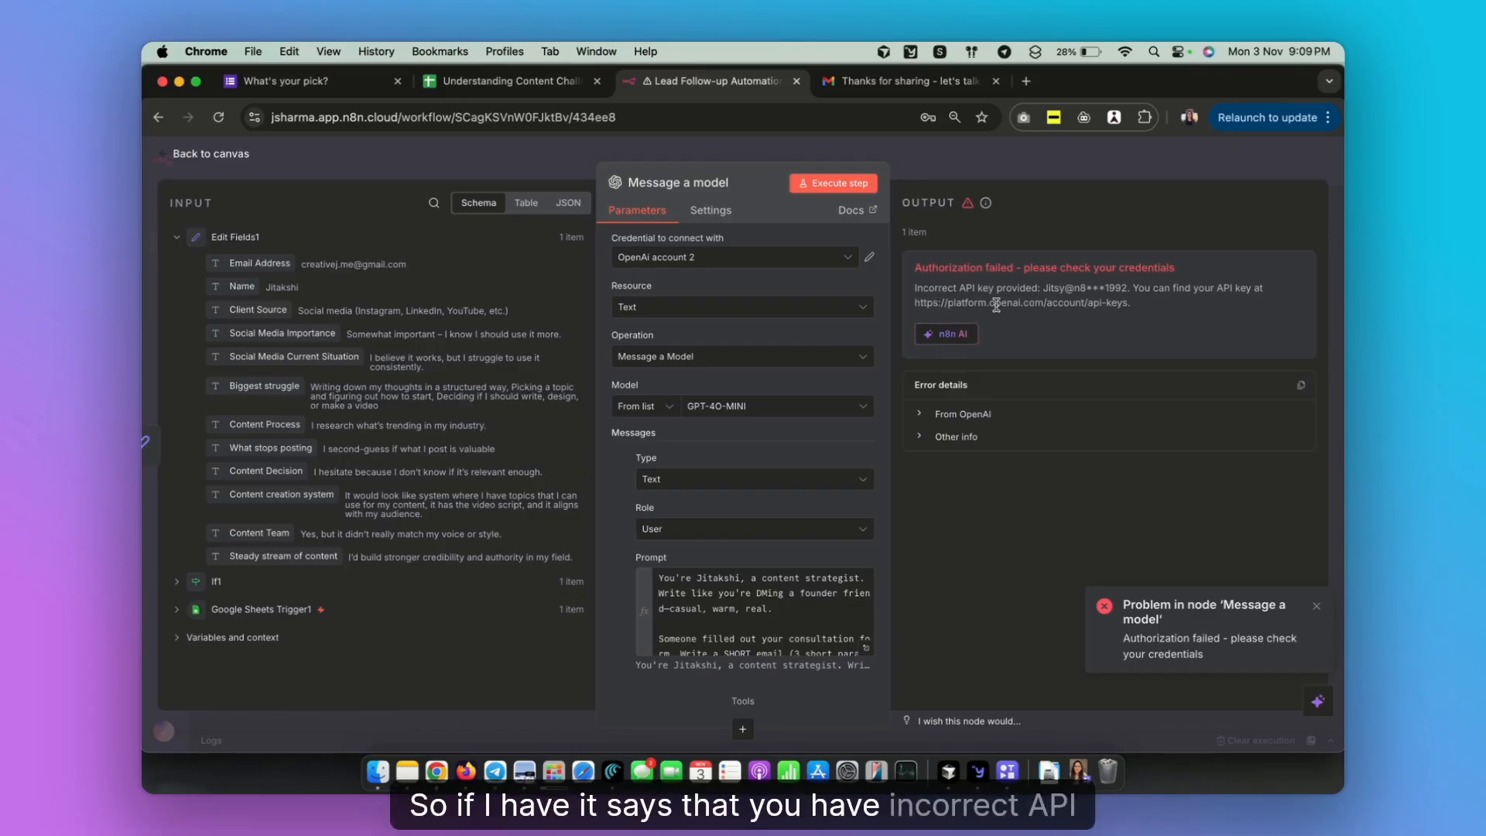
Set the Message a model node's credential to OpenAi account, execute it again and read the generated email in the JSON output
left_click(766, 258)
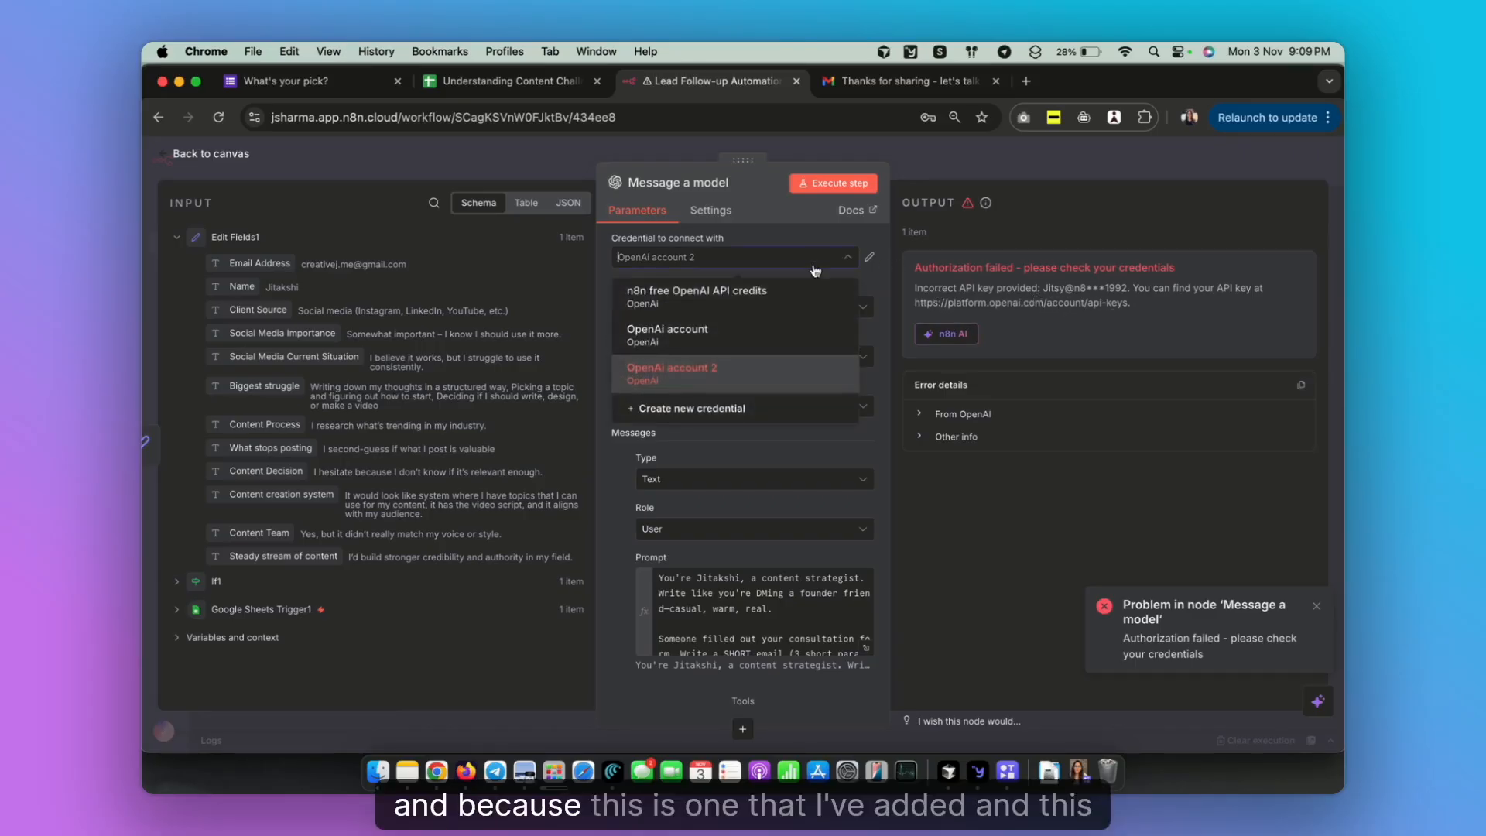
left_click(736, 334)
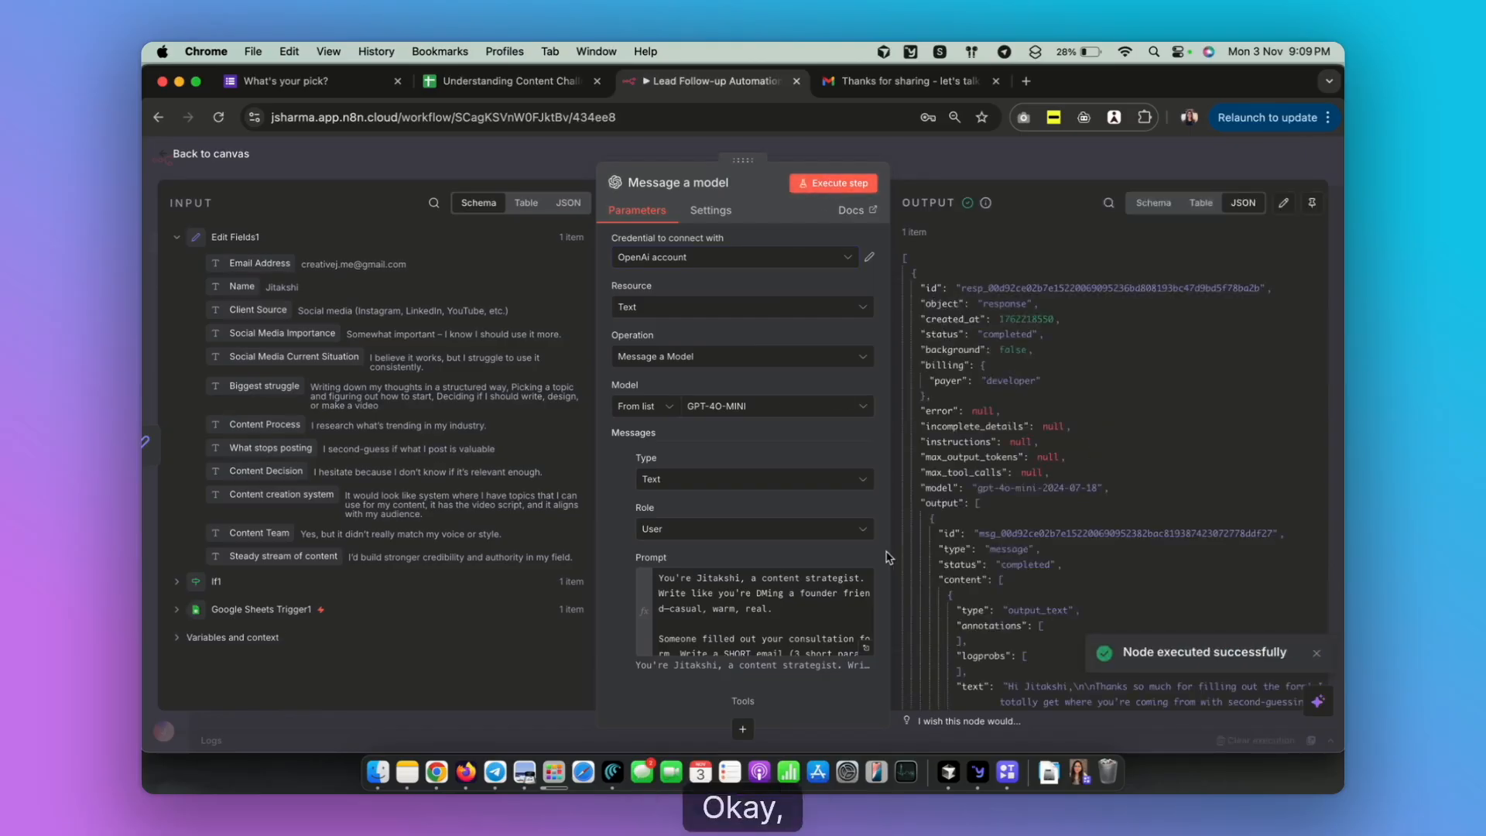
scroll(1115, 541, "down", 15)
scroll(1130, 572, "up", 10)
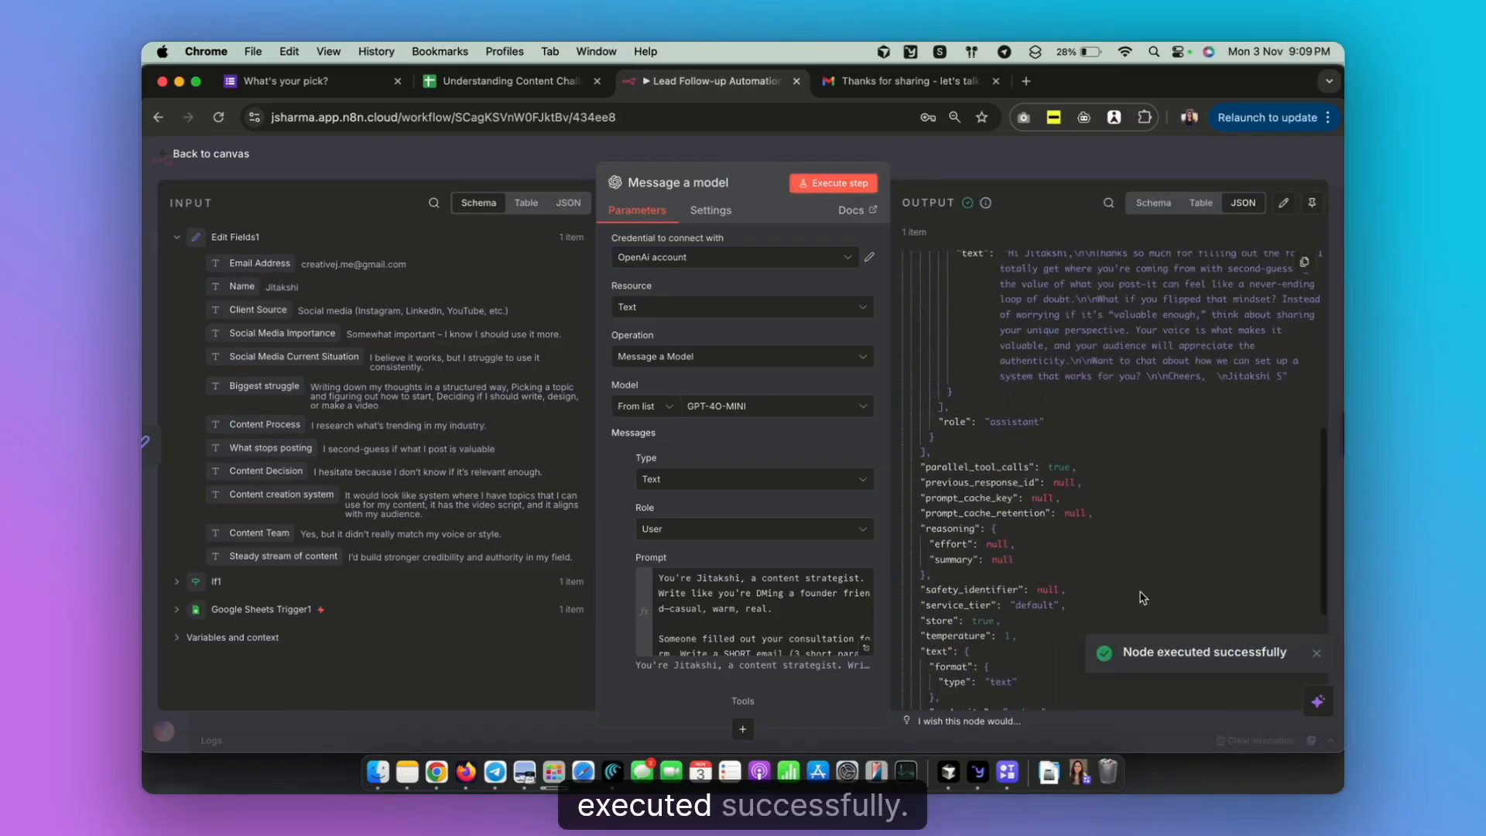
scroll(1149, 476, "down", 2)
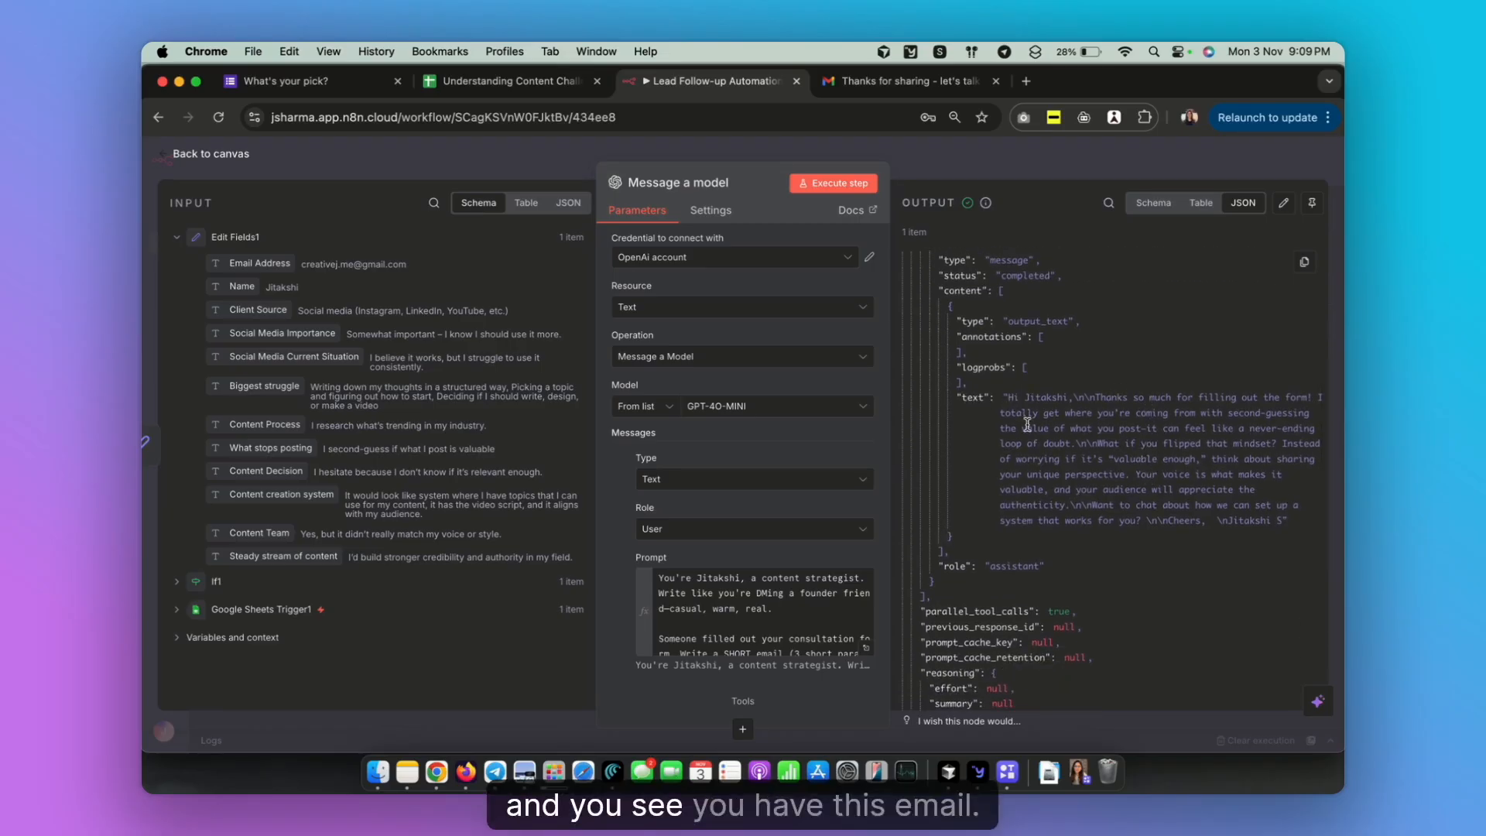
left_click_drag(1002, 395, 1300, 531)
left_click(1086, 455)
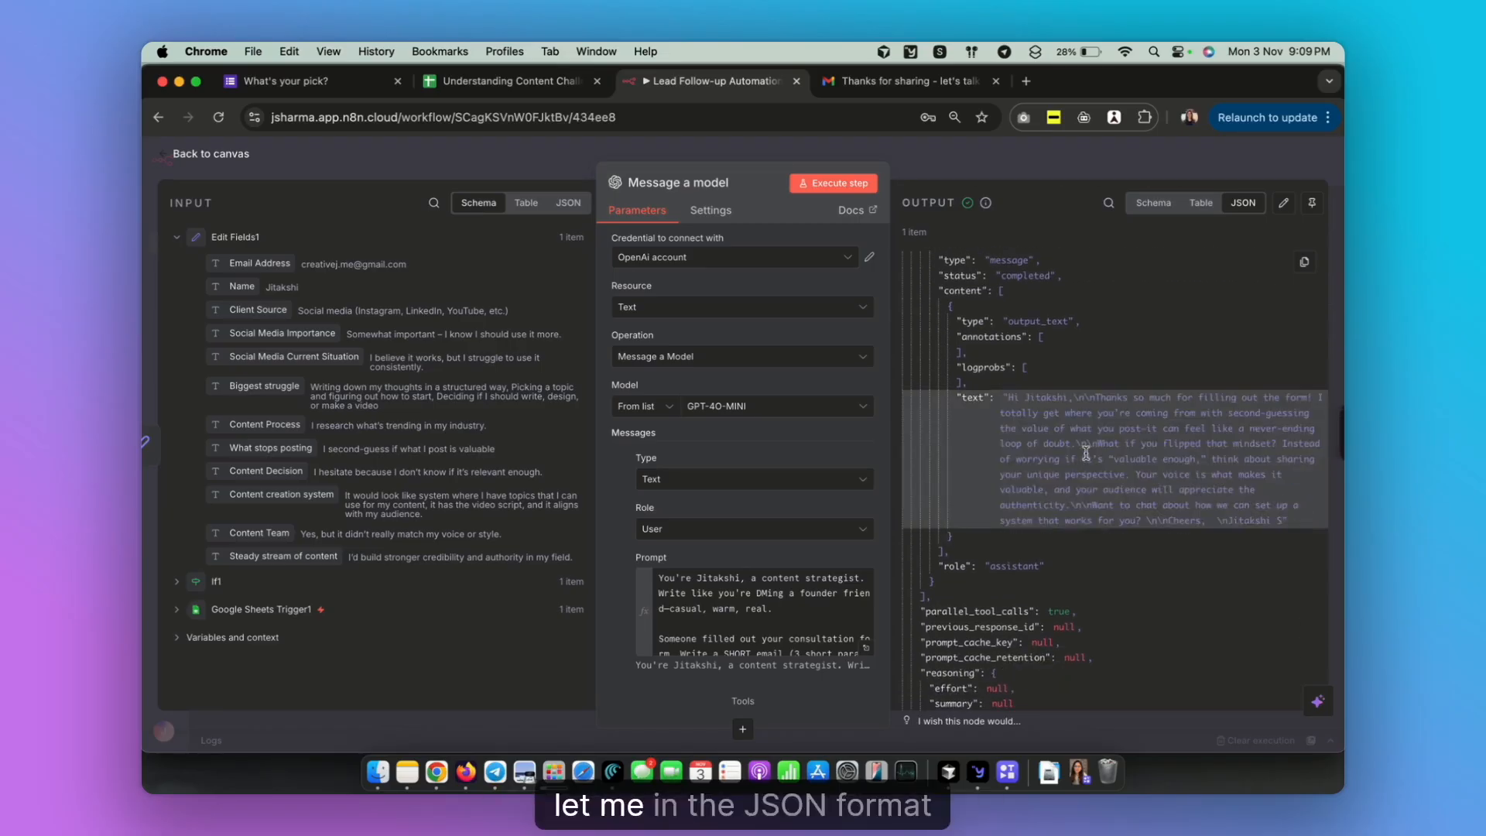
Examine the generated email text in the table view of the output, and return to the canvas
left_click(1200, 203)
left_click(1167, 203)
scroll(1100, 418, "down", 2)
scroll(1100, 418, "up", 2)
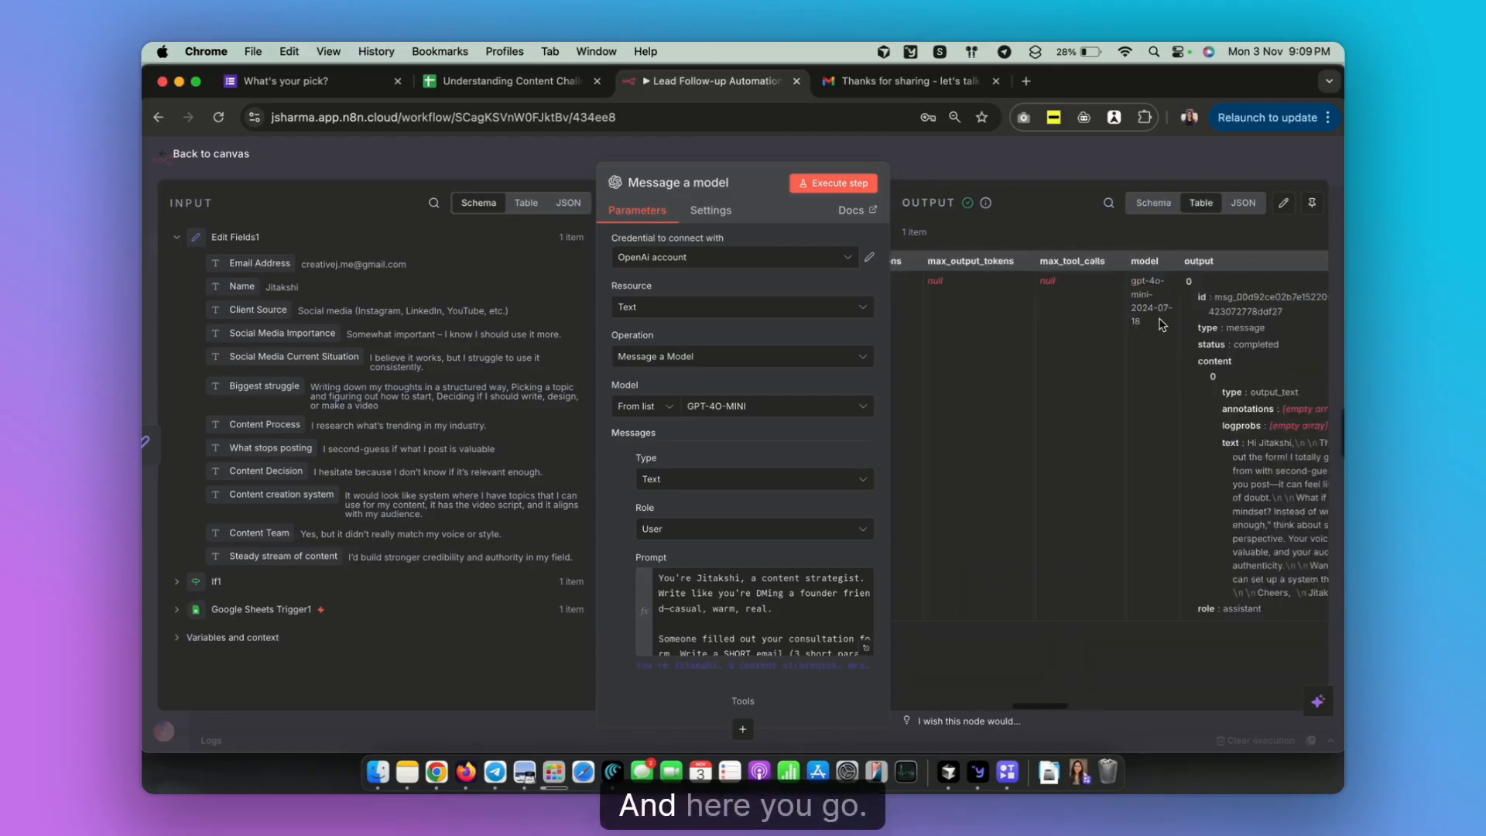
scroll(1160, 323, "left", 3)
scroll(1129, 433, "right", 6)
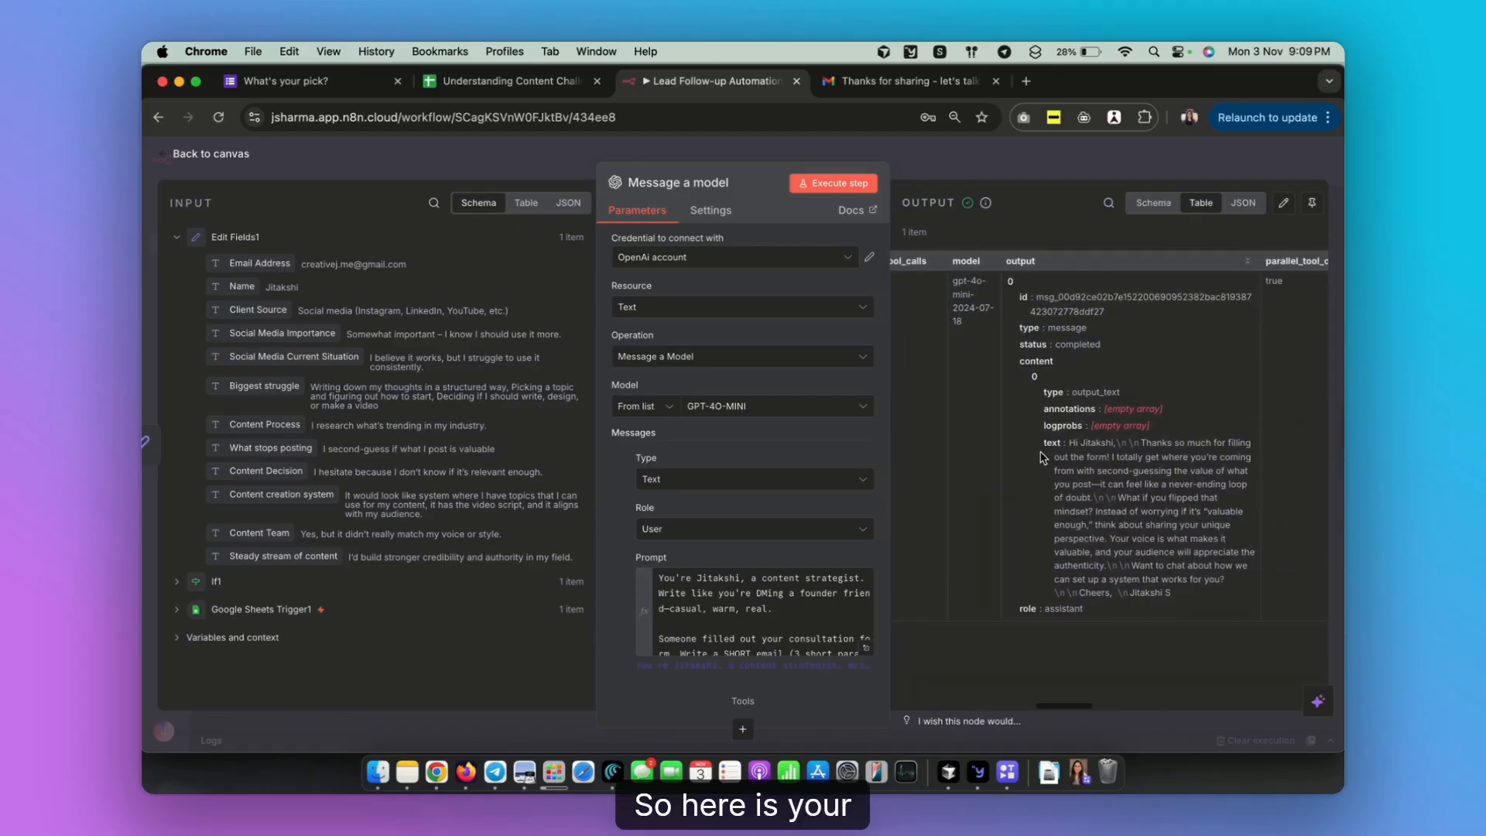
left_click_drag(1070, 441, 1211, 600)
left_click(1081, 528)
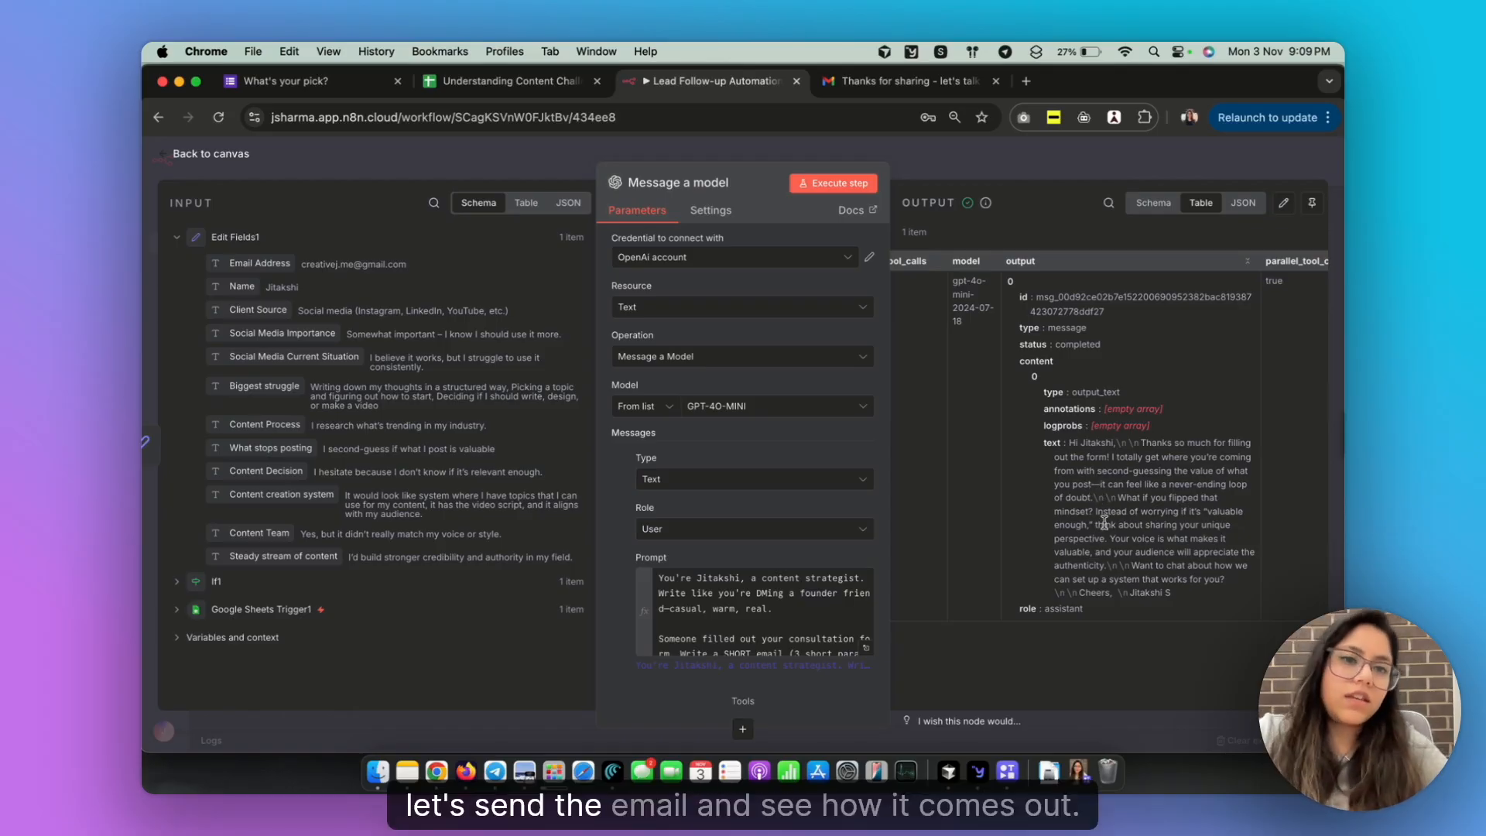
scroll(1104, 523, "left", 5)
left_click(870, 479)
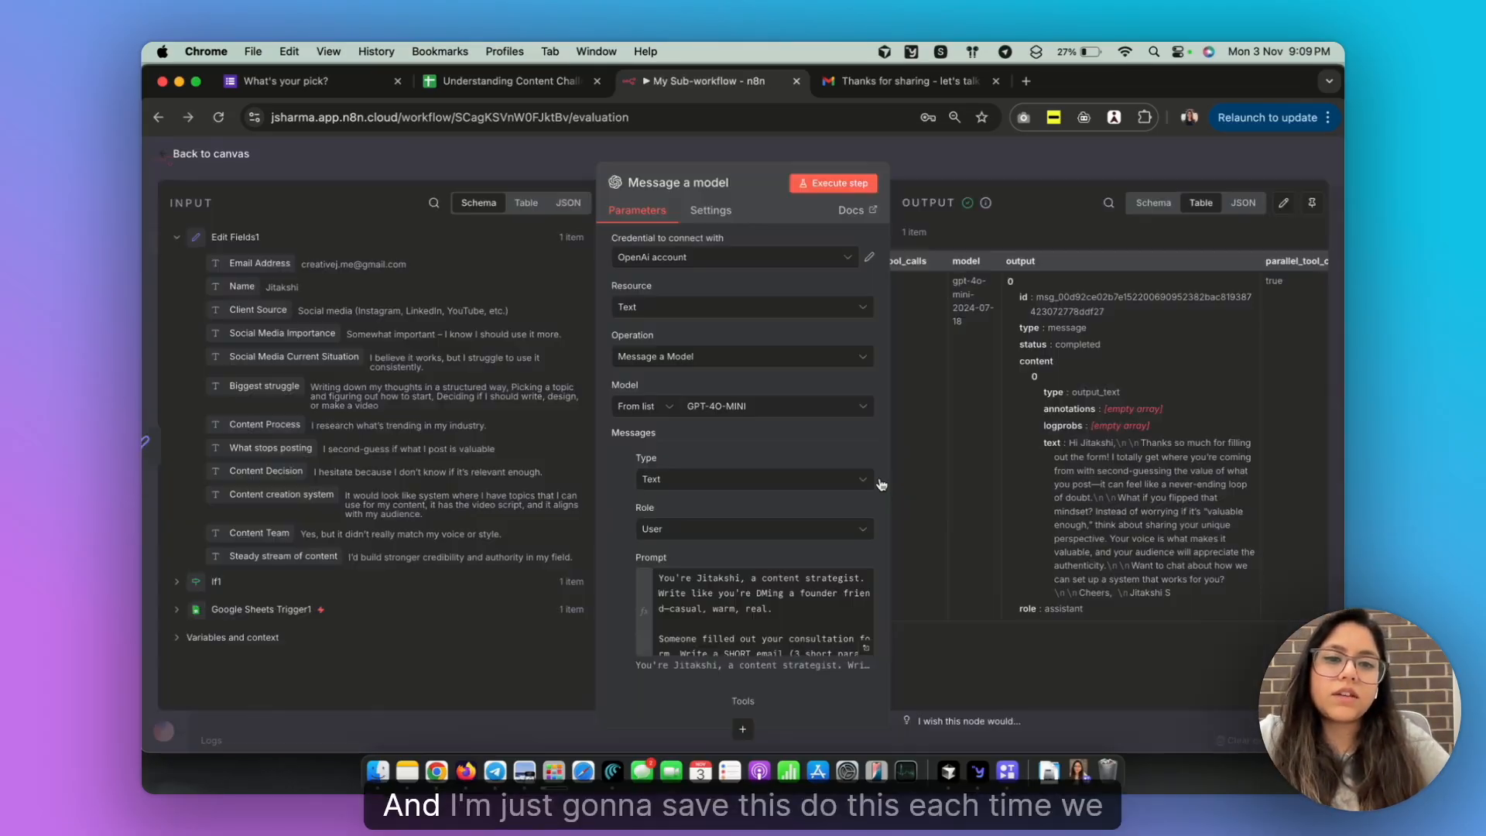
scroll(937, 597, "right", 5)
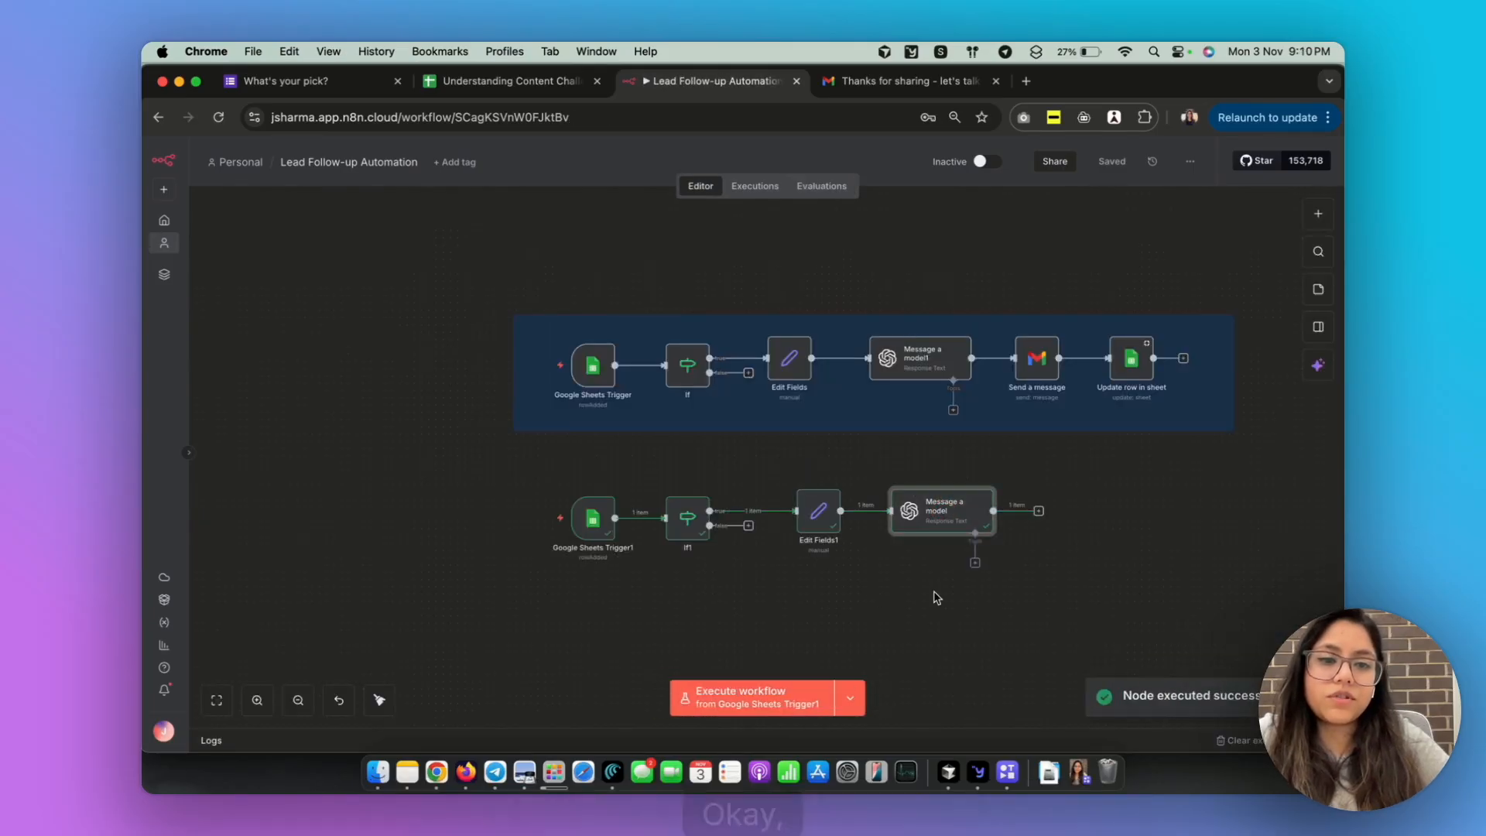
Add a Gmail node with the Send a message action after the Message a model node
left_click(1040, 513)
type("gmail")
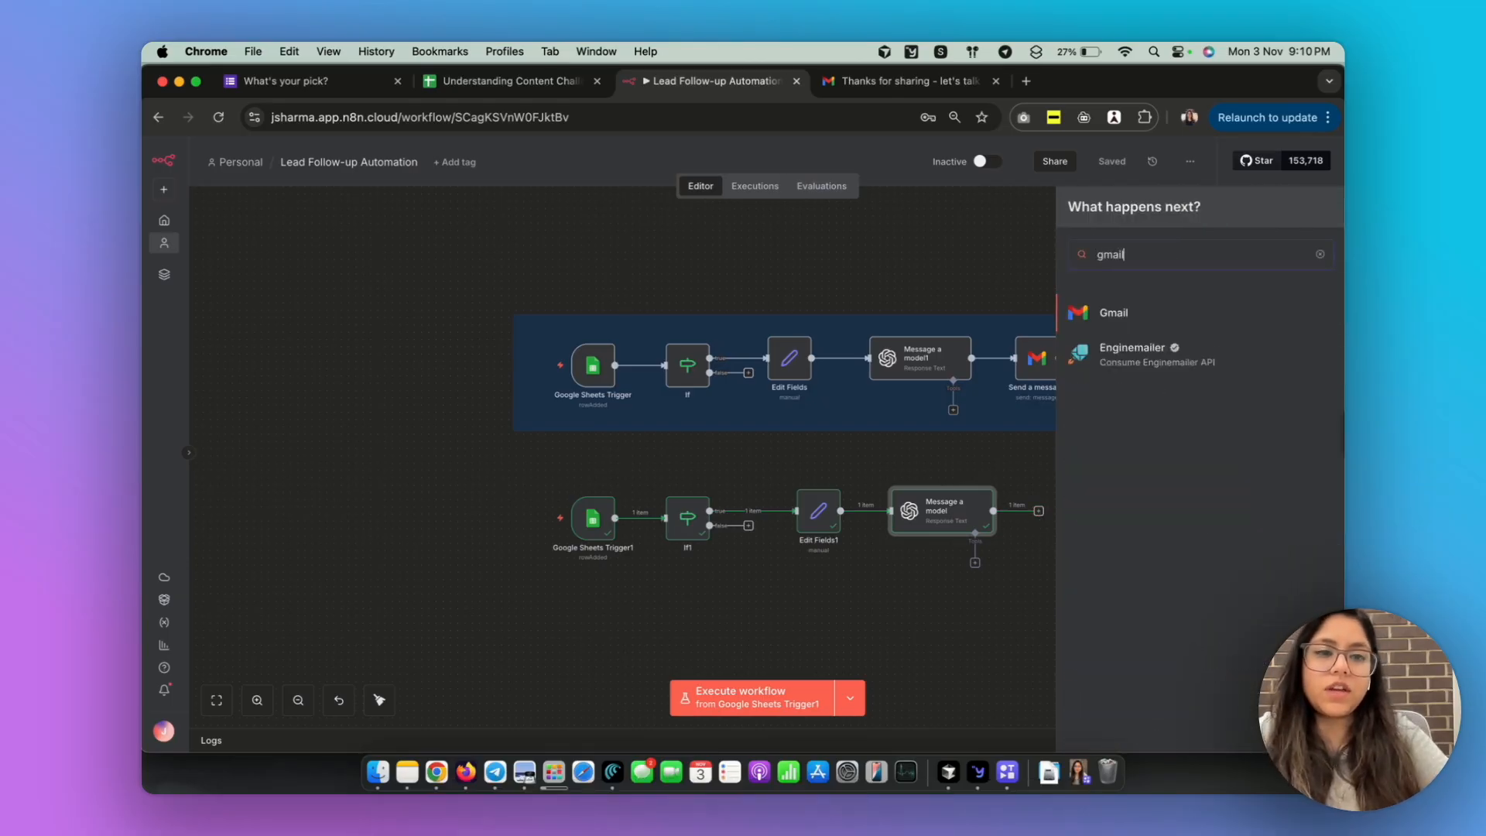
left_click(1137, 312)
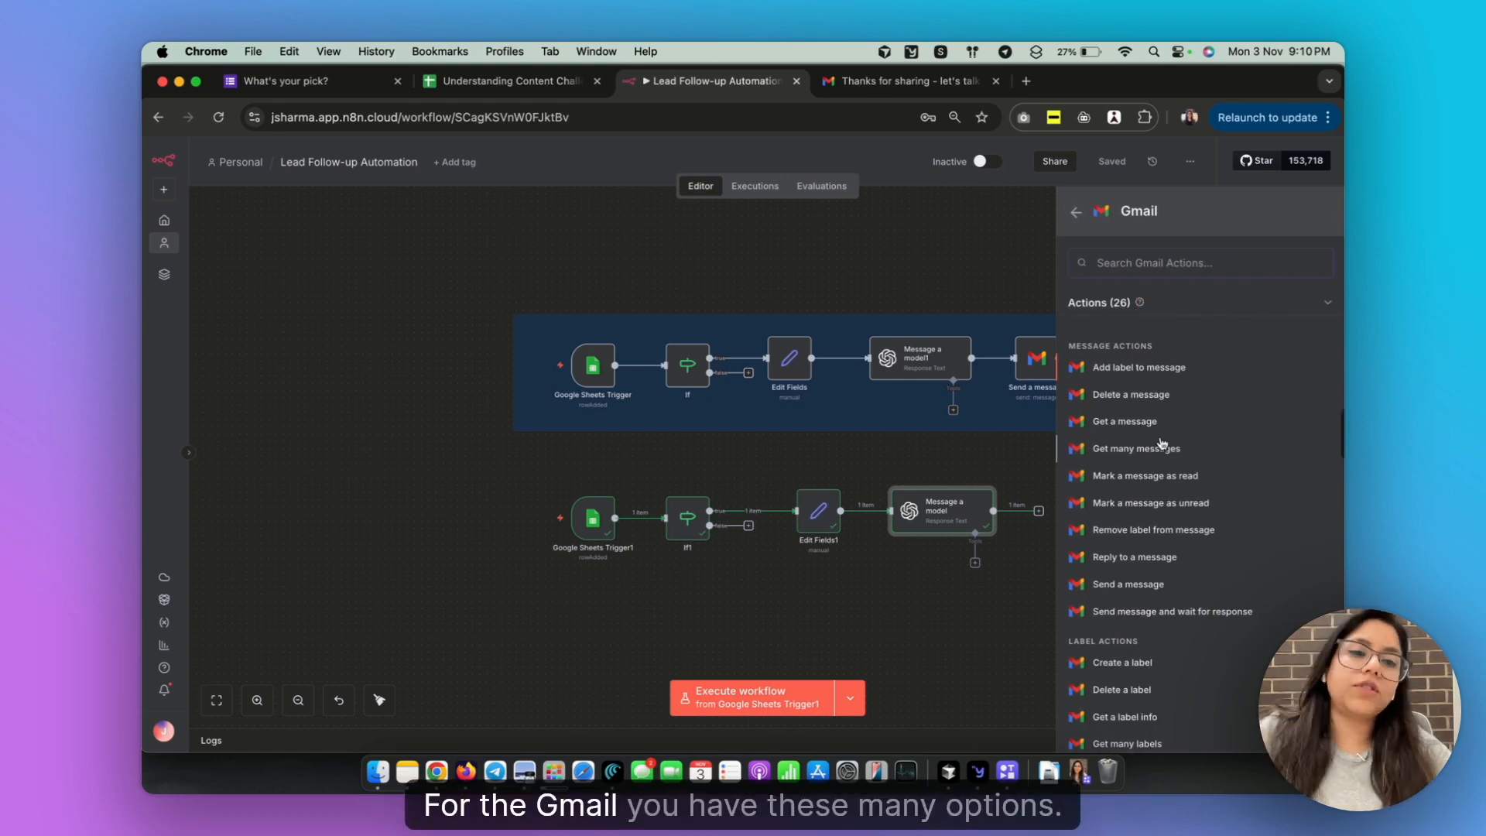
scroll(1161, 445, "down", 5)
scroll(1164, 480, "up", 5)
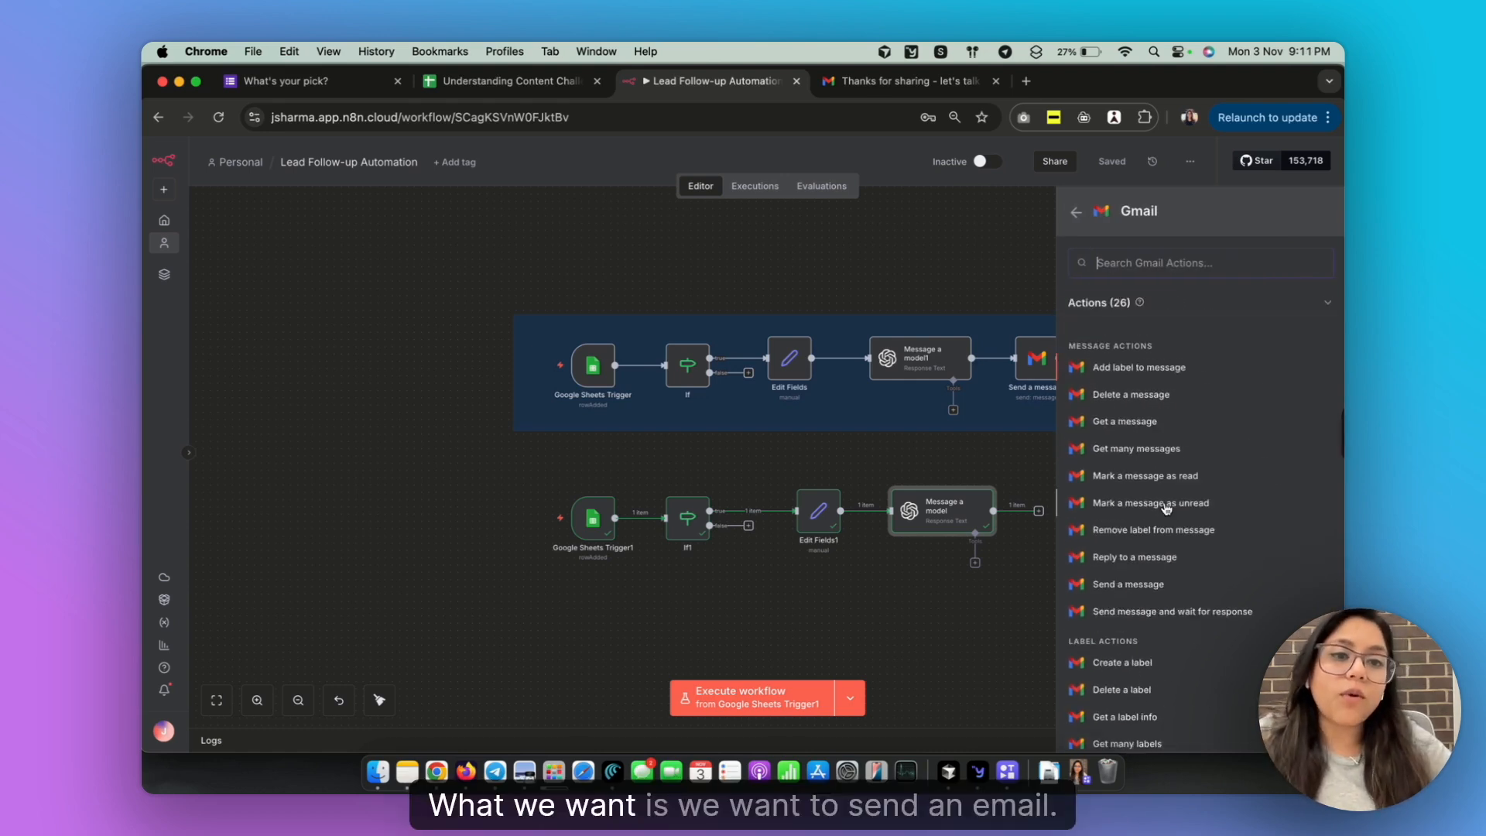
scroll(1166, 507, "down", 5)
scroll(1181, 741, "down", 1)
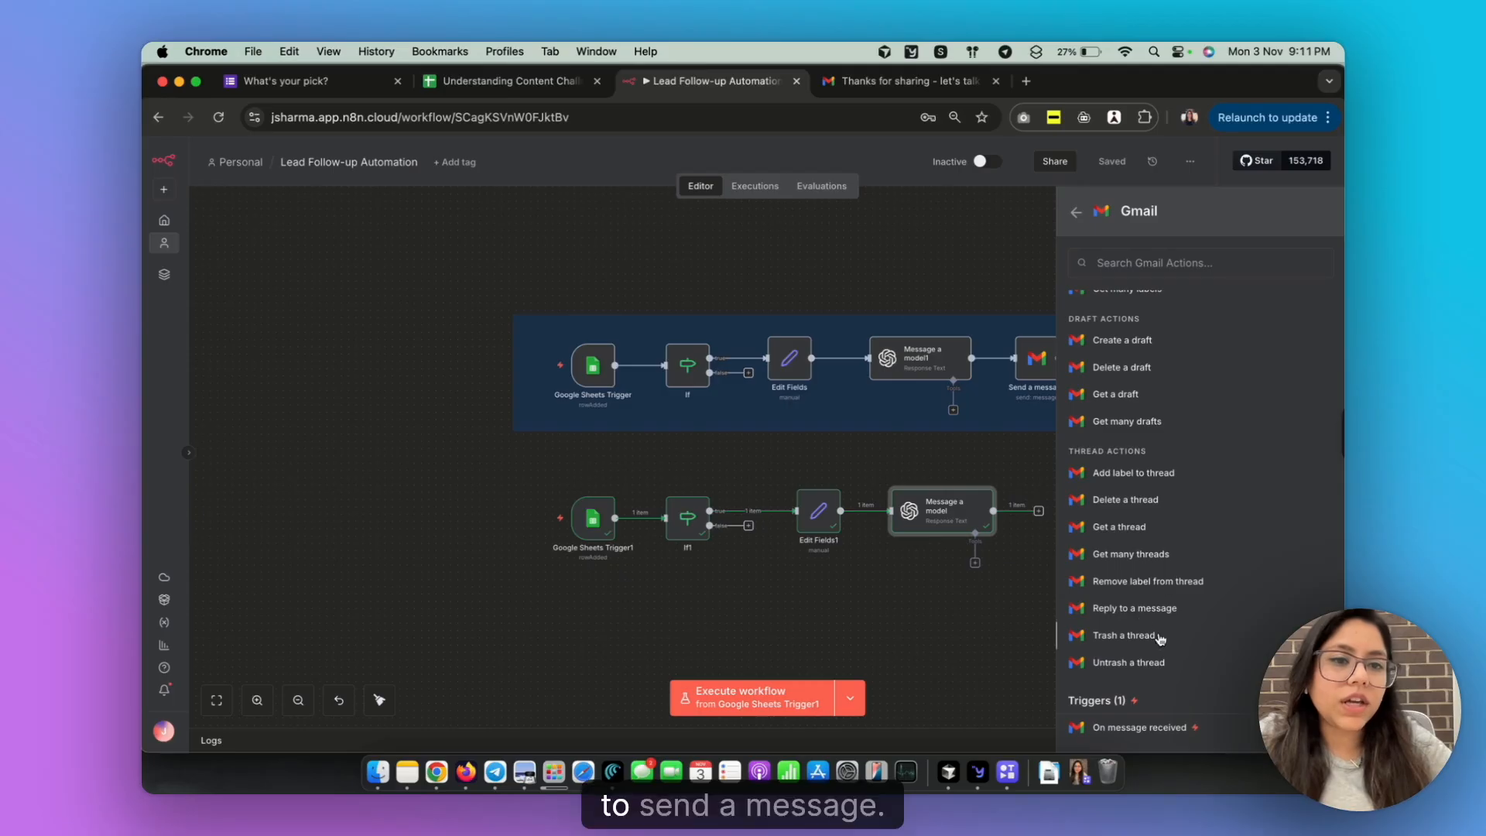
scroll(1153, 389, "up", 5)
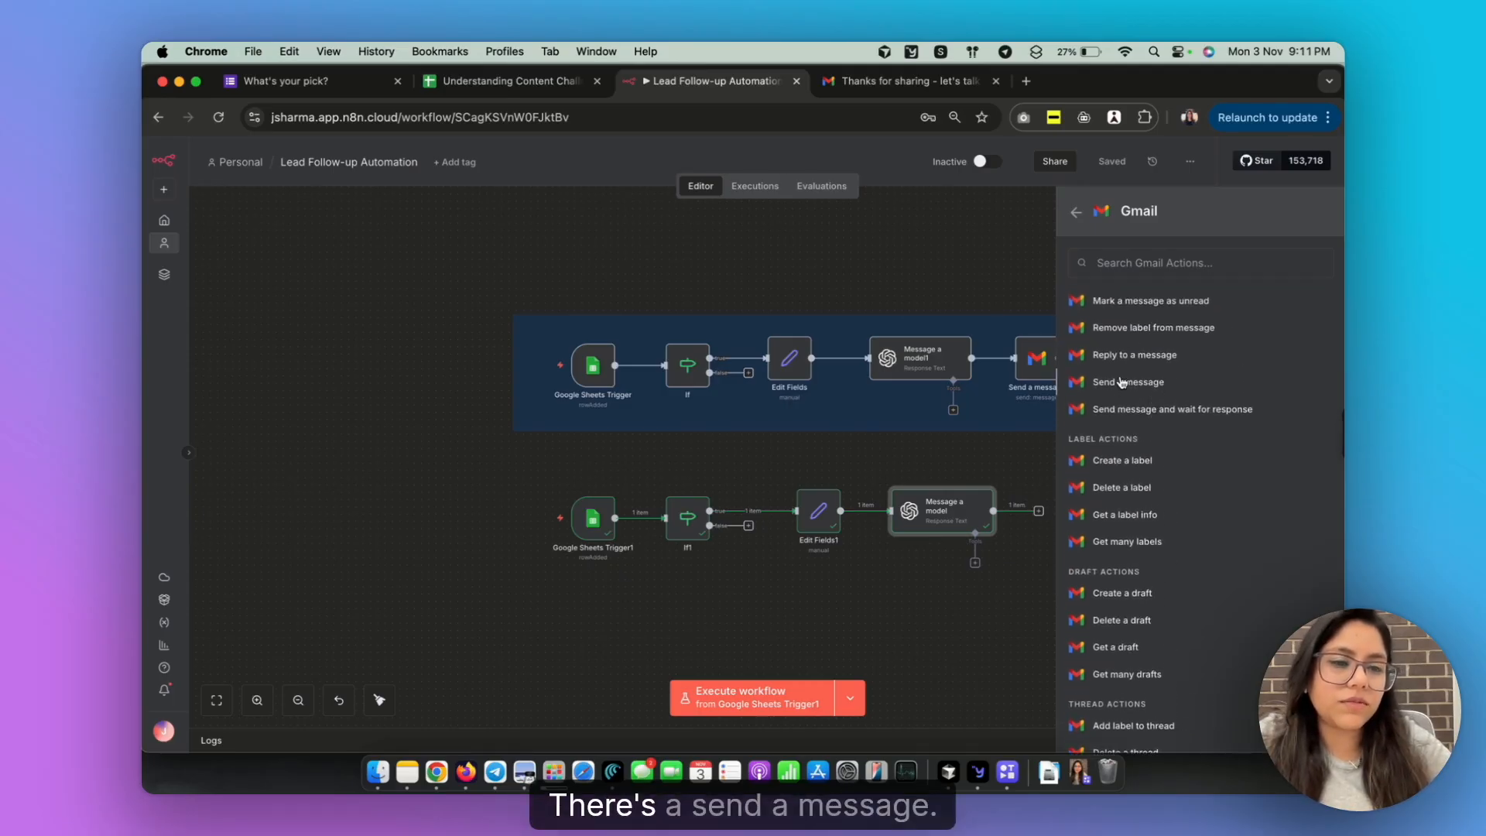
left_click(1121, 379)
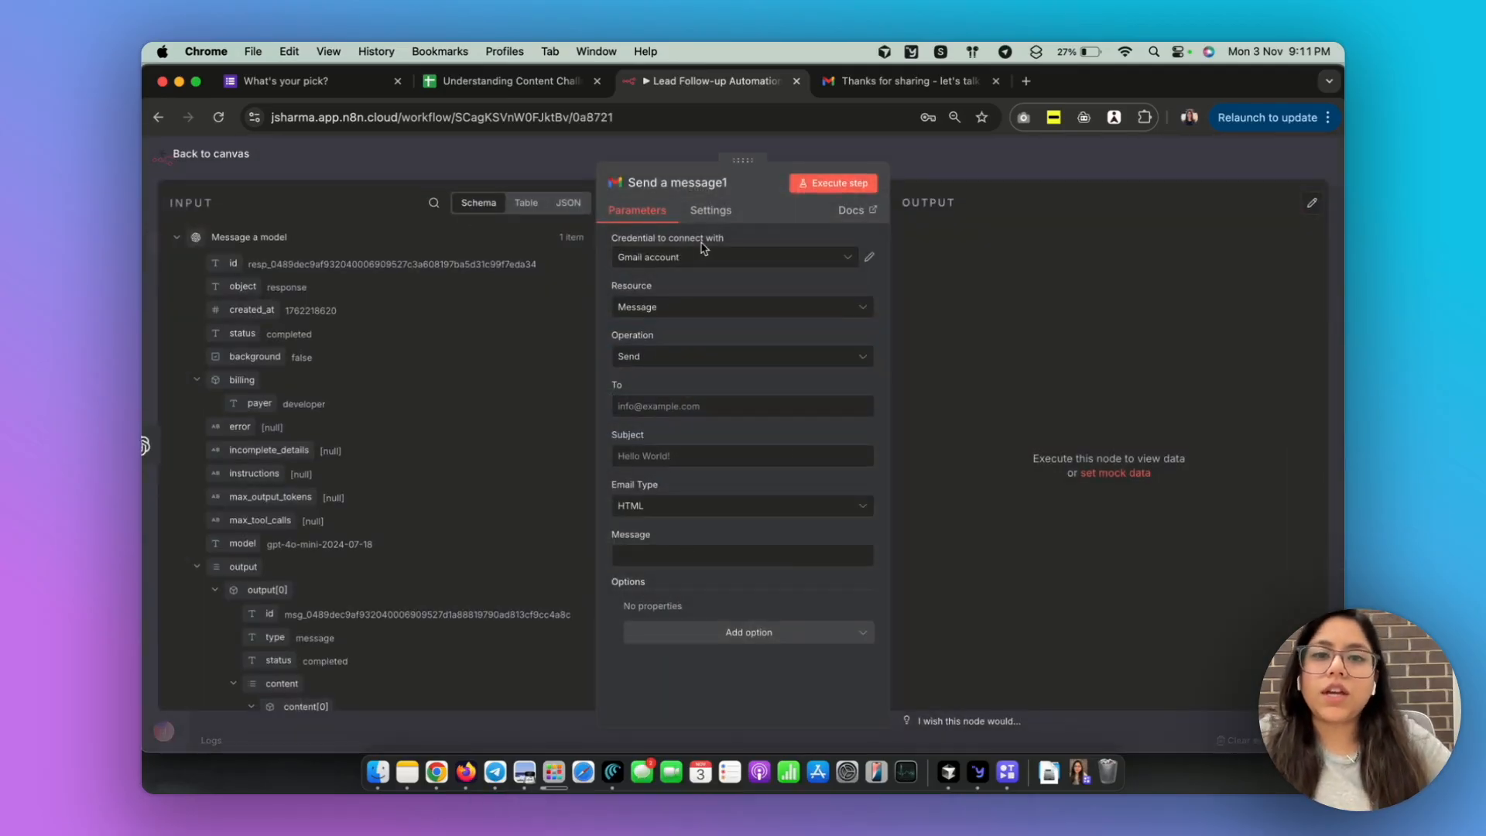
Create and save a new Gmail OAuth2 credential for the Gmail node, and close the credential dialog
left_click(758, 258)
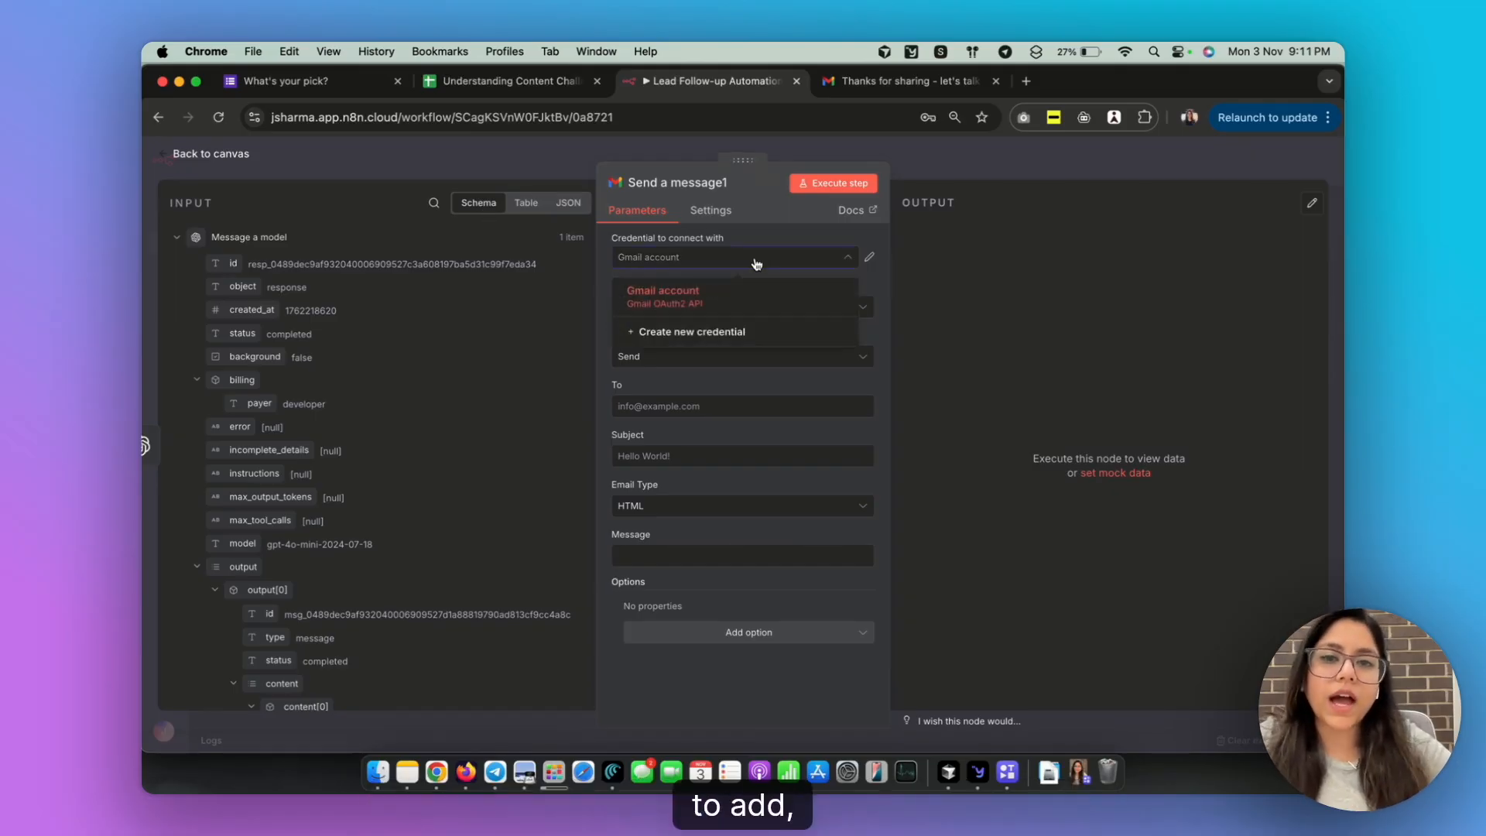
left_click(679, 294)
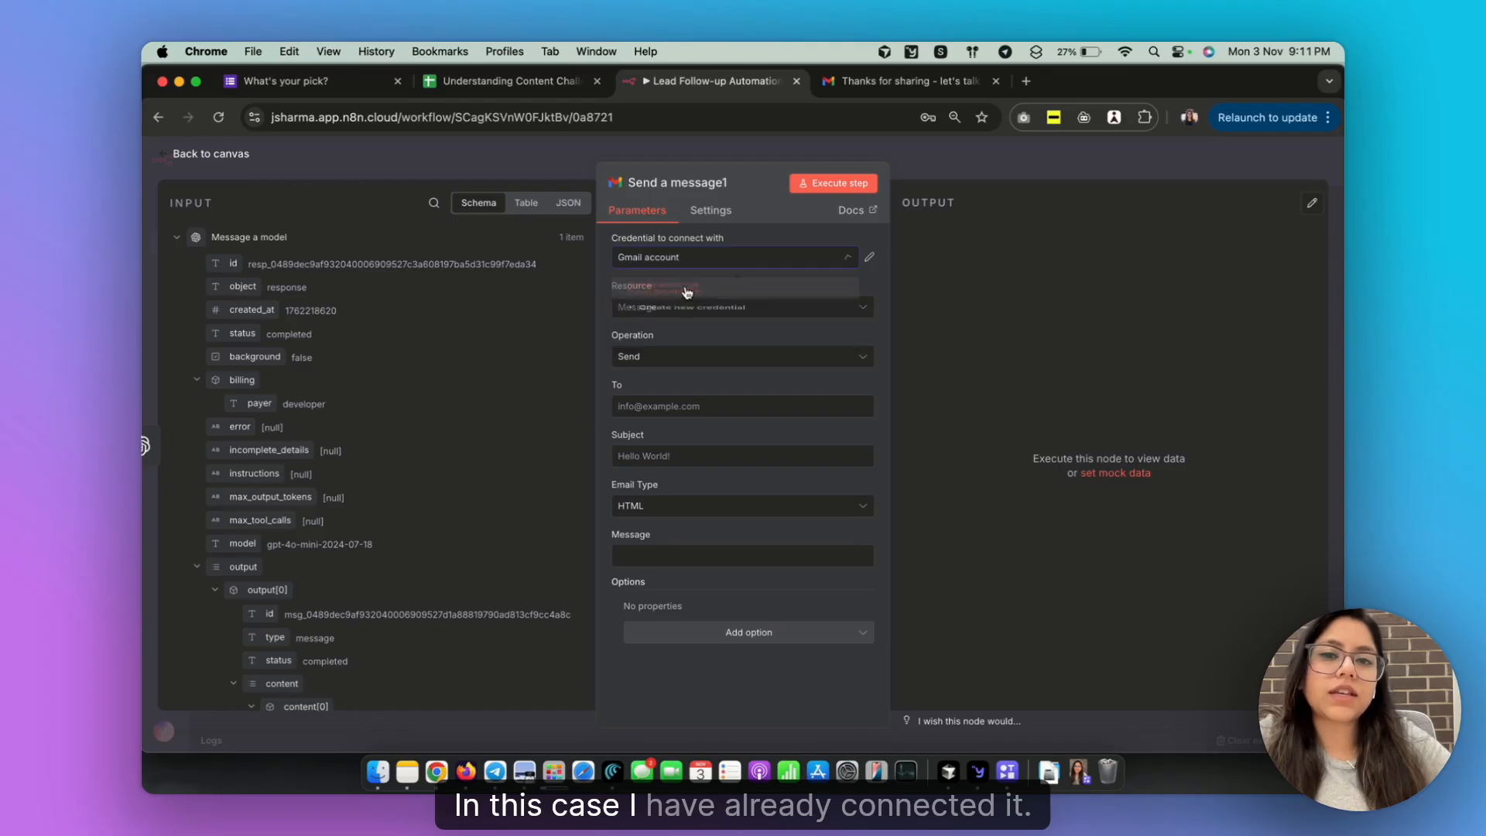
left_click(851, 257)
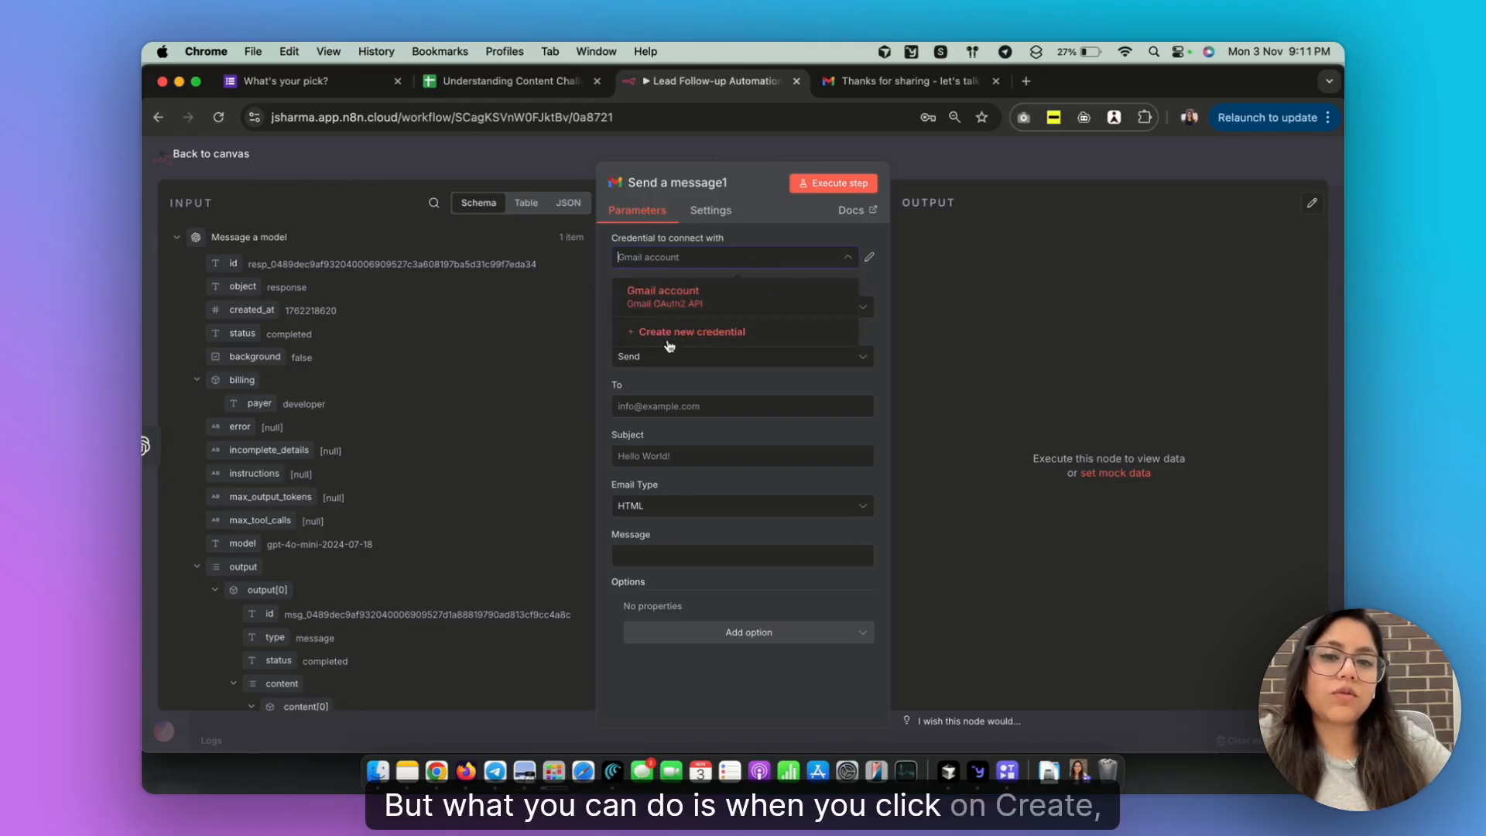
left_click(687, 335)
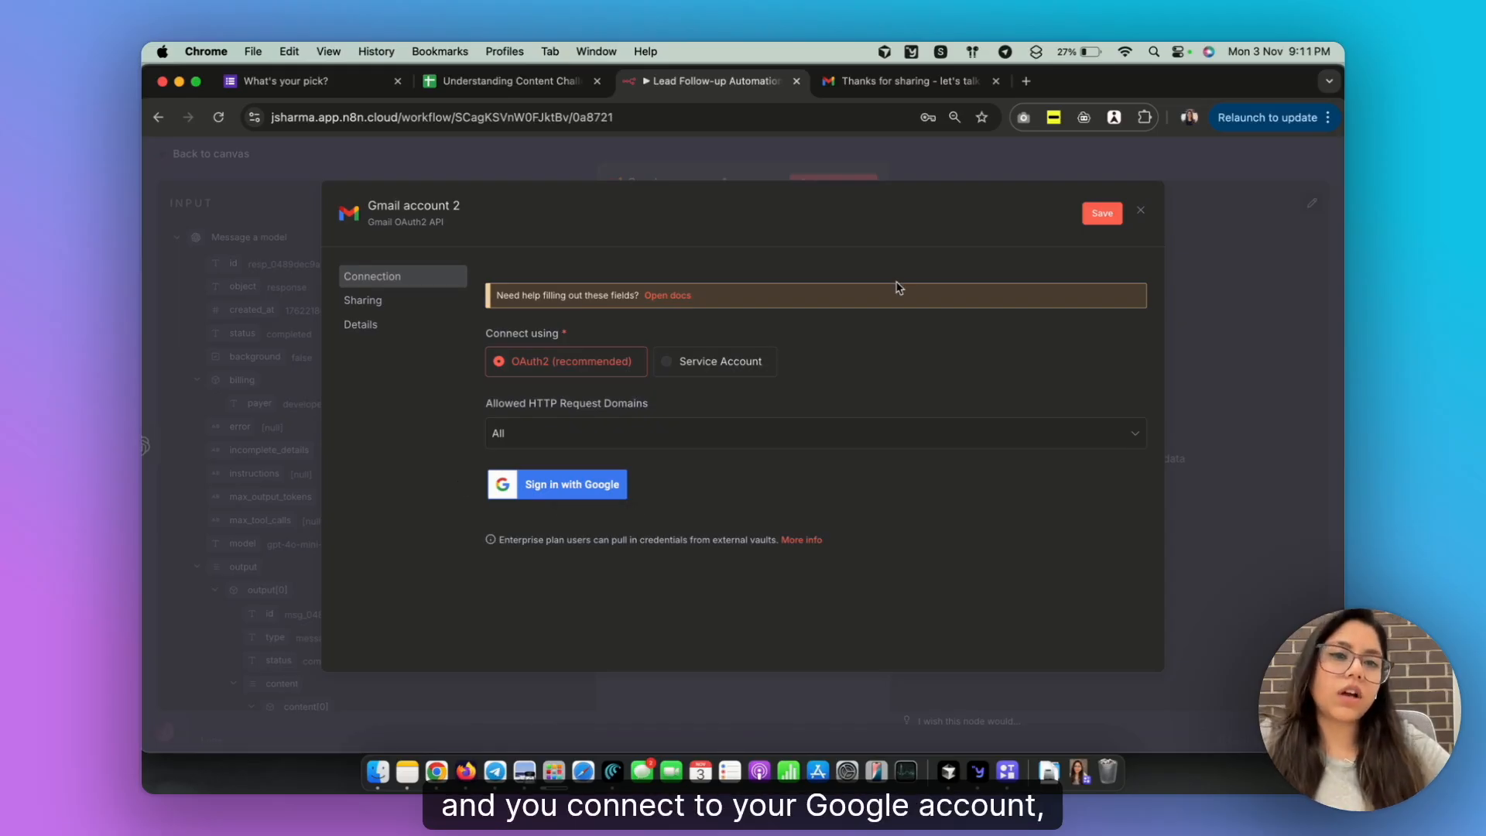
left_click(1105, 217)
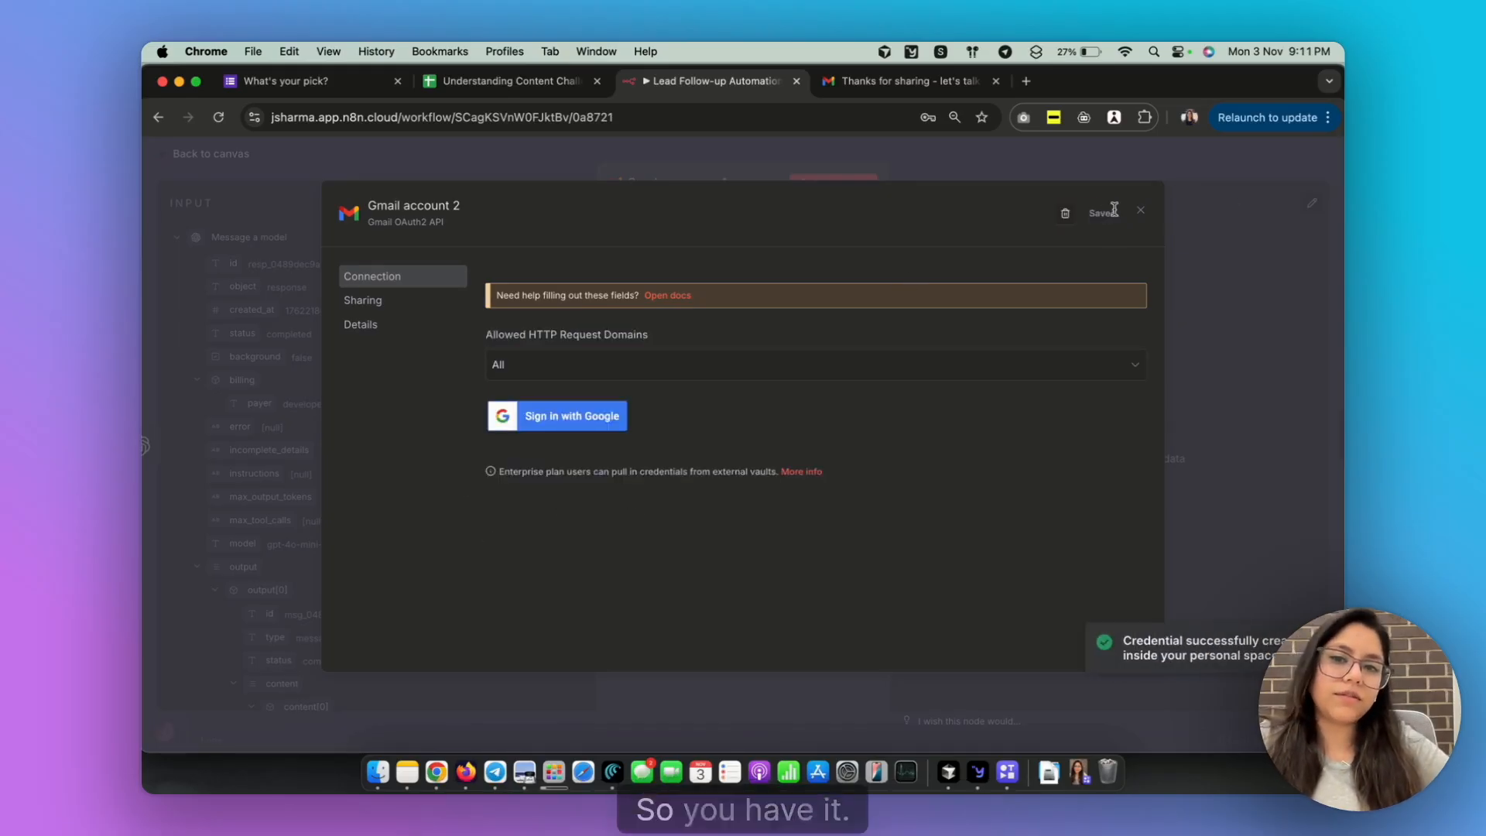
left_click(1194, 171)
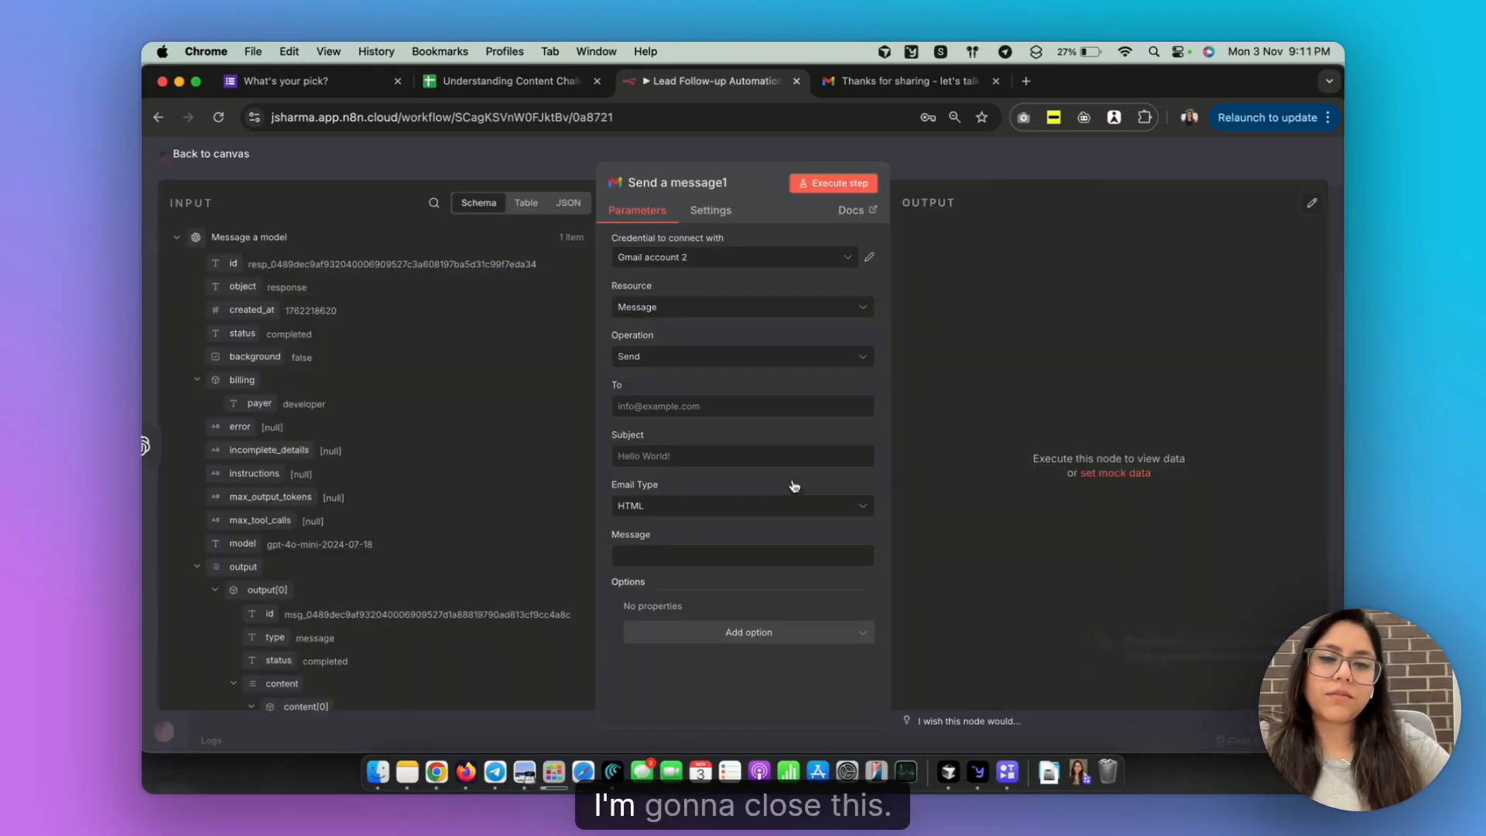
Look through the resource and operation choices of the Gmail node, keeping Message and Send
left_click(742, 316)
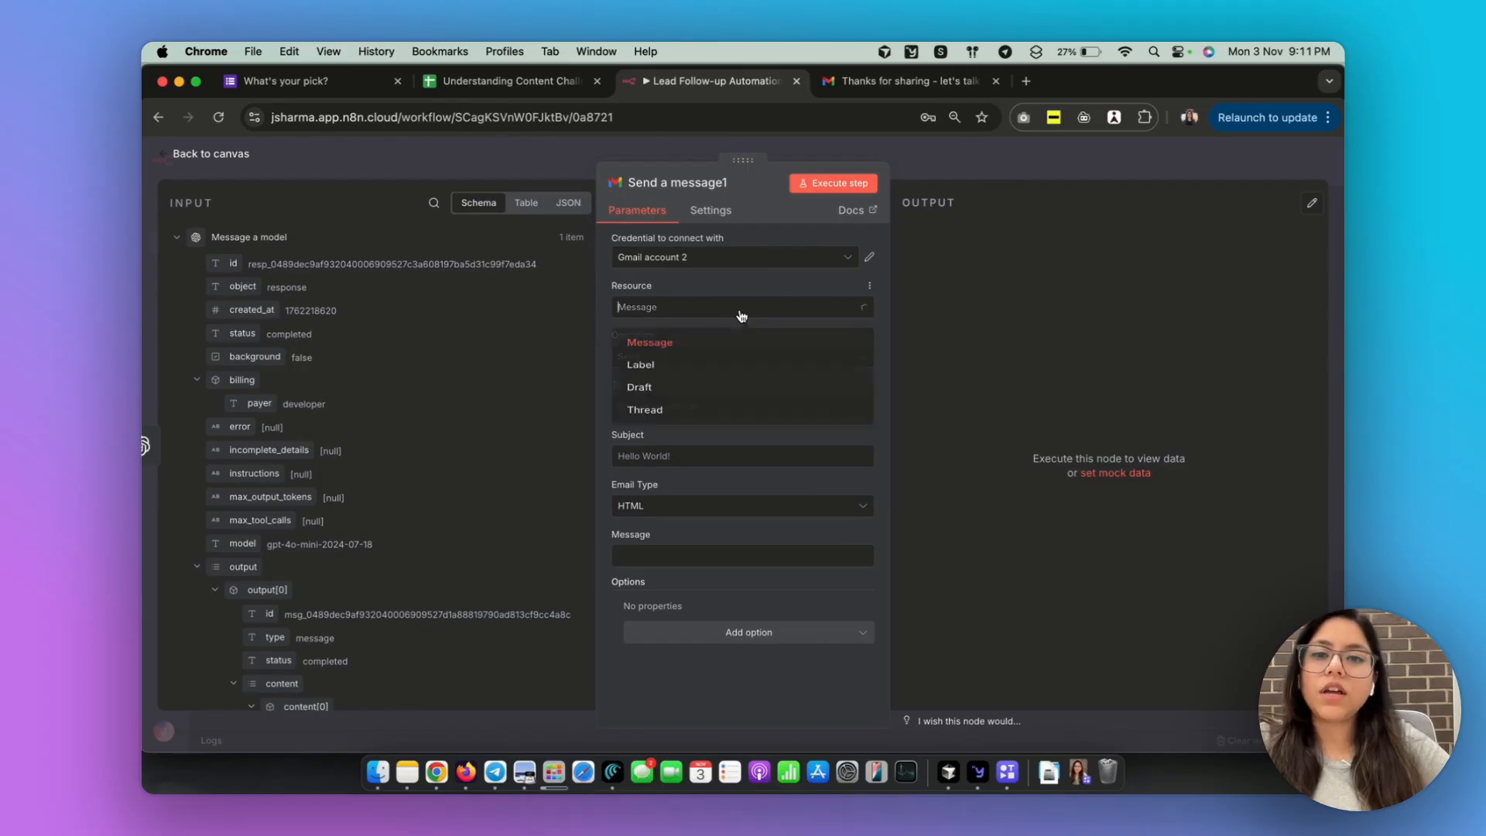
left_click(608, 439)
left_click(675, 354)
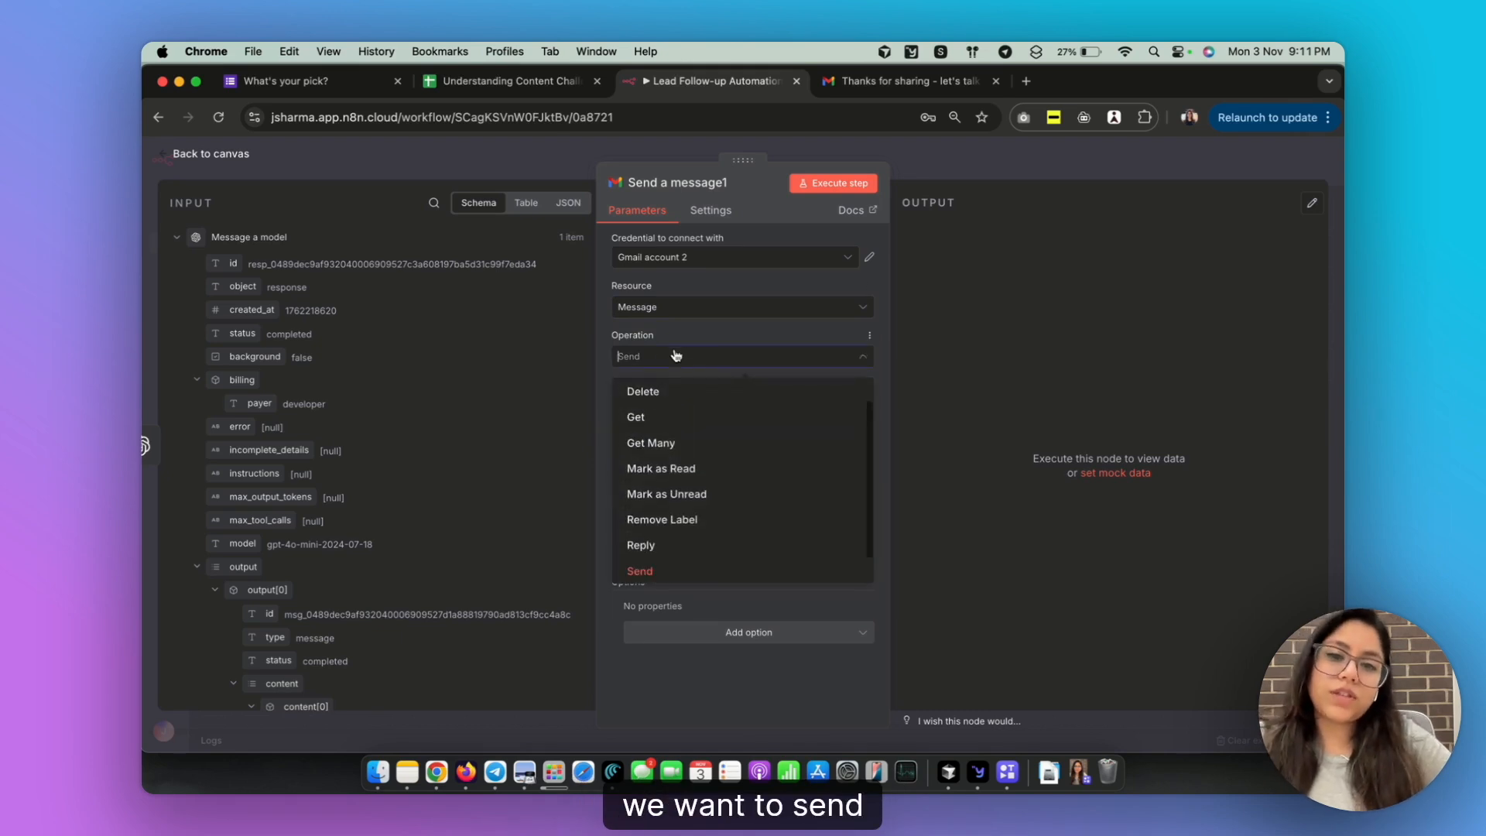
left_click(676, 355)
Map the Email Address field of Edit Fields1 into the recipient, prefix it with an equals sign, and make the field fixed
left_click(650, 414)
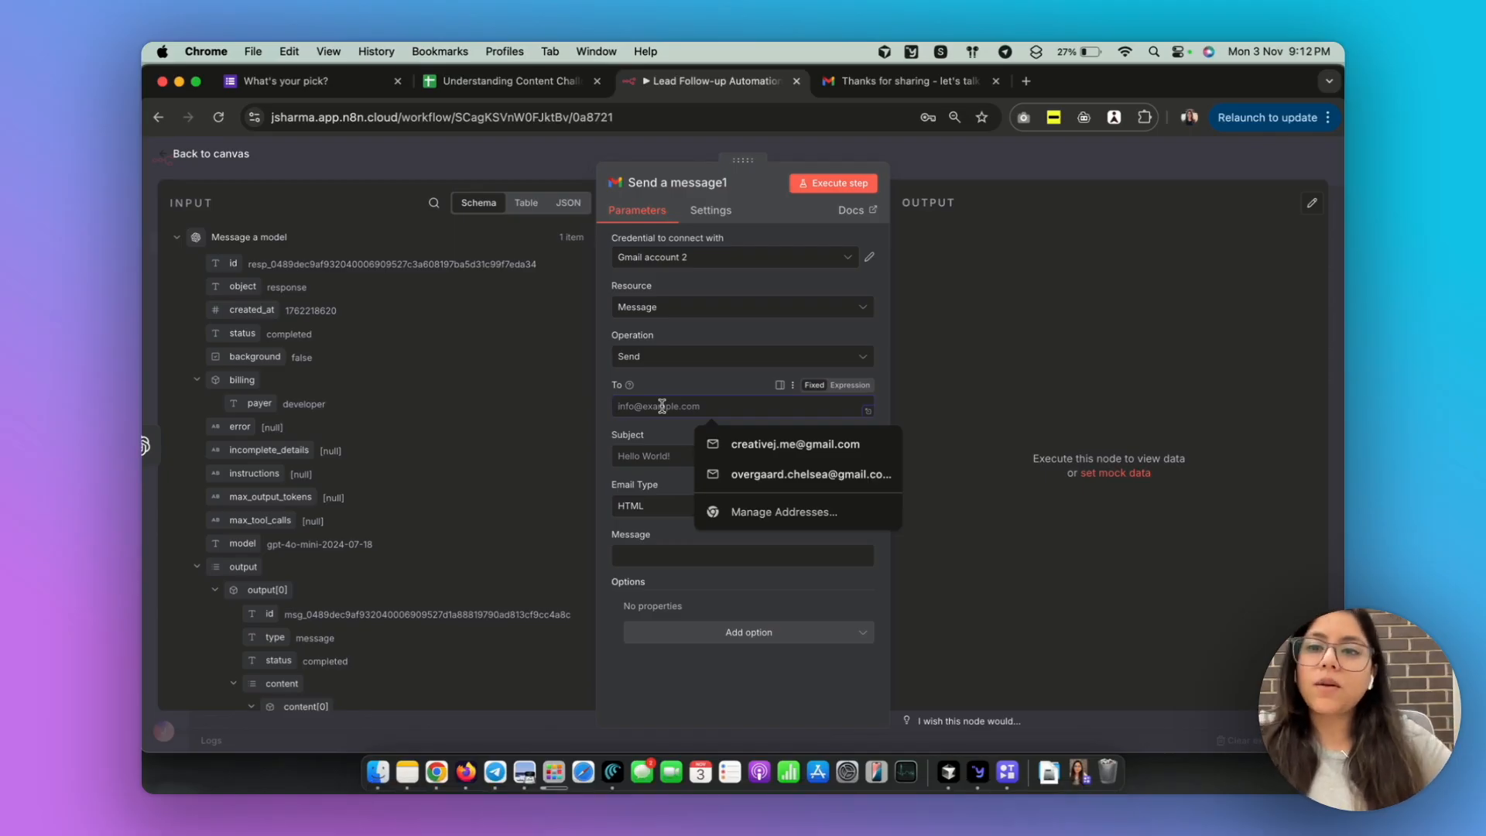
scroll(348, 464, "down", 10)
left_click_drag(259, 462, 662, 411)
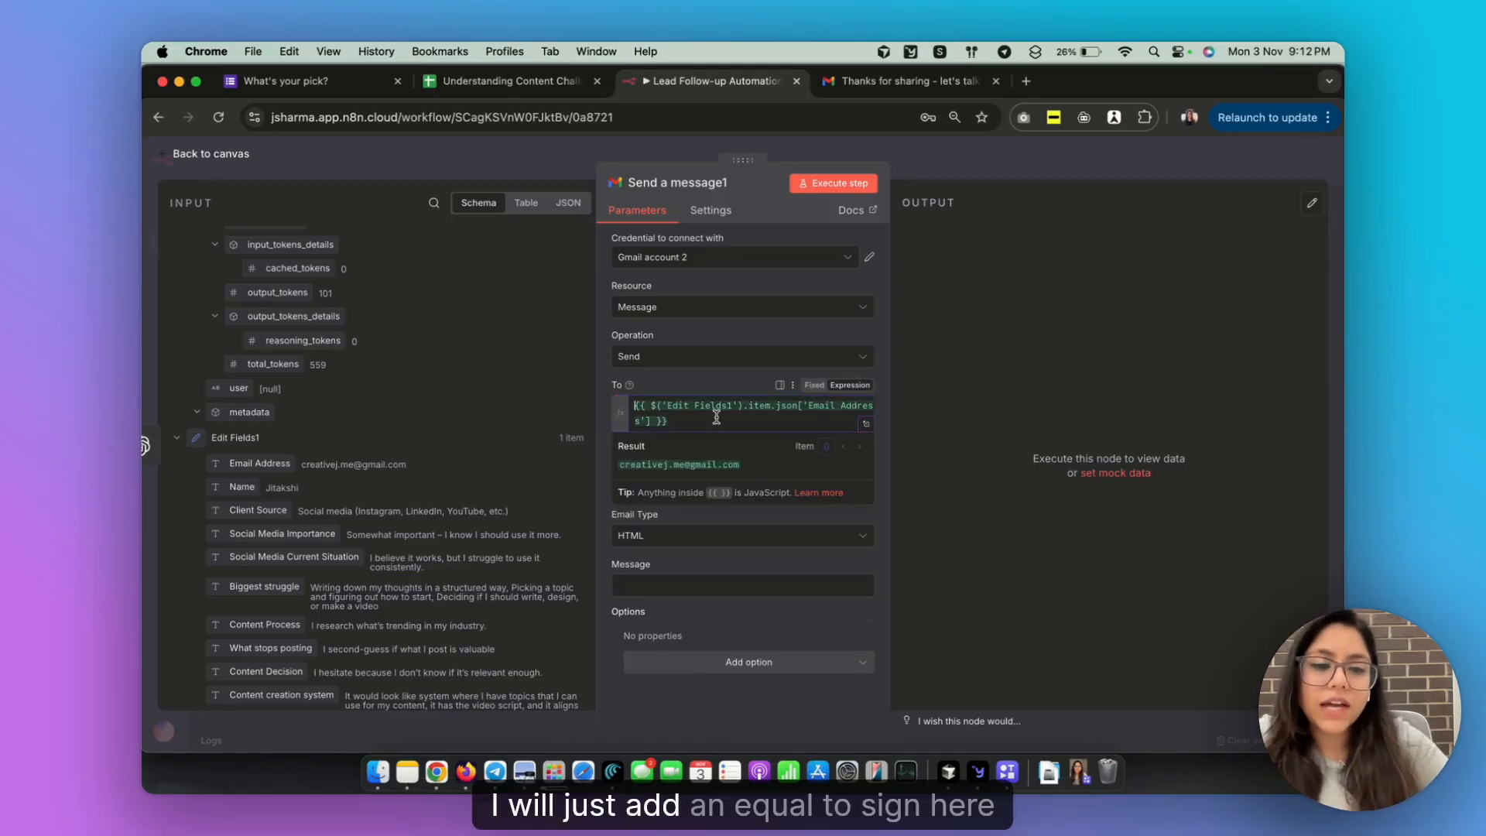
type("=")
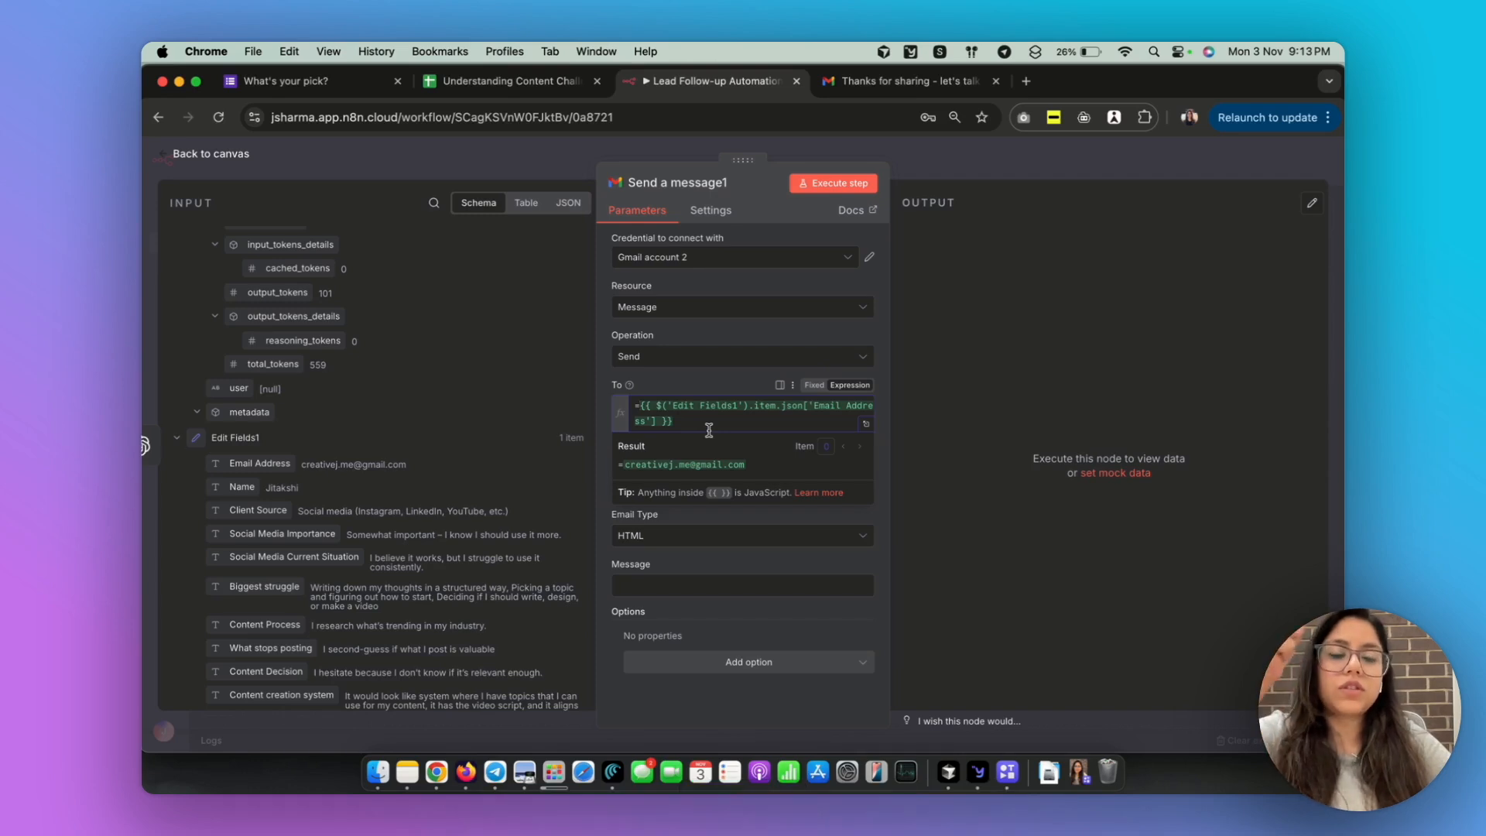
left_click(813, 385)
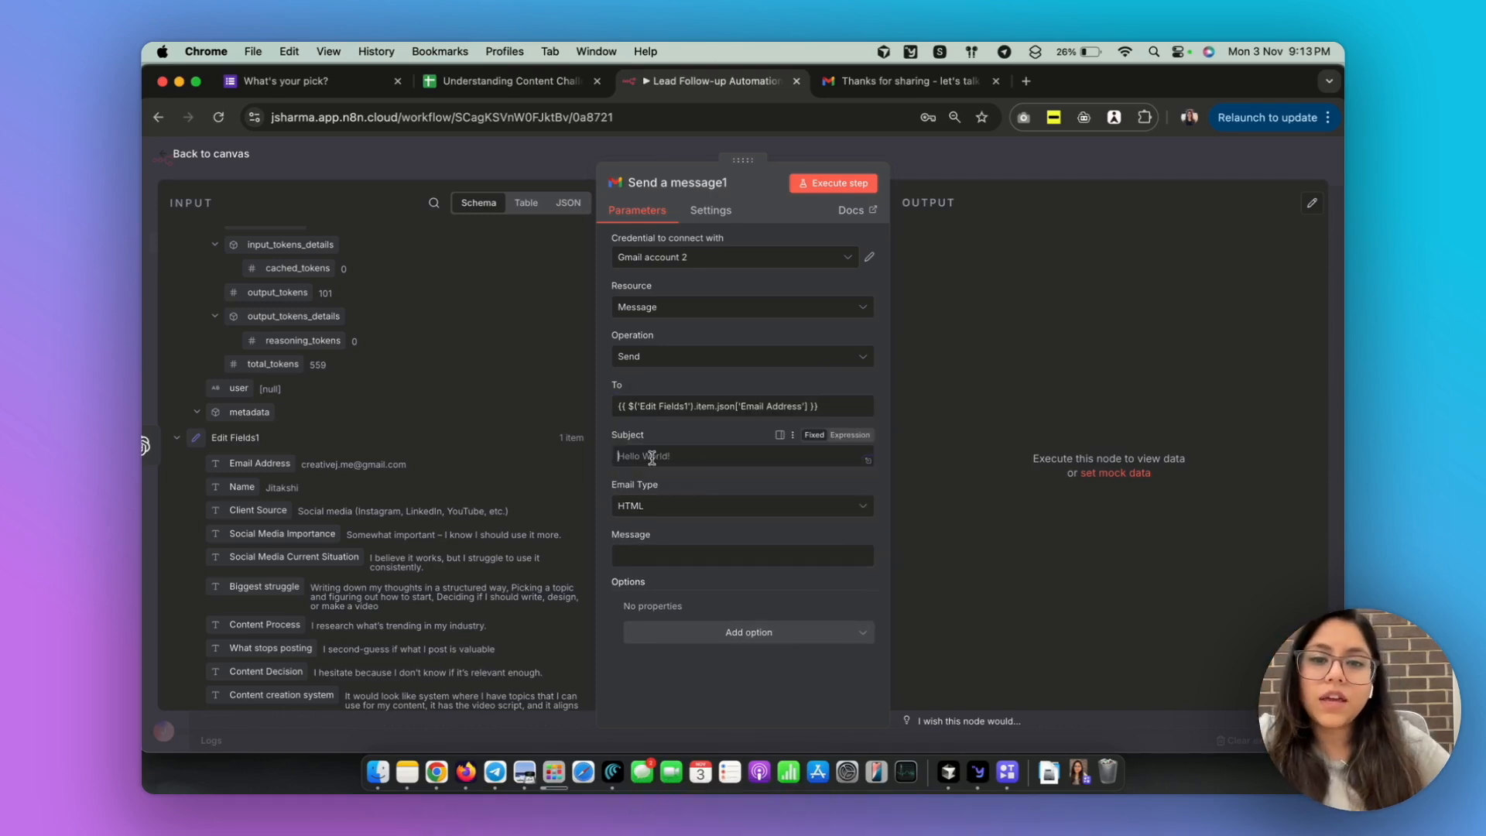
Set the email subject to "Excited to chat content strategy with you! :)"
left_click(720, 456)
type("Thank yo")
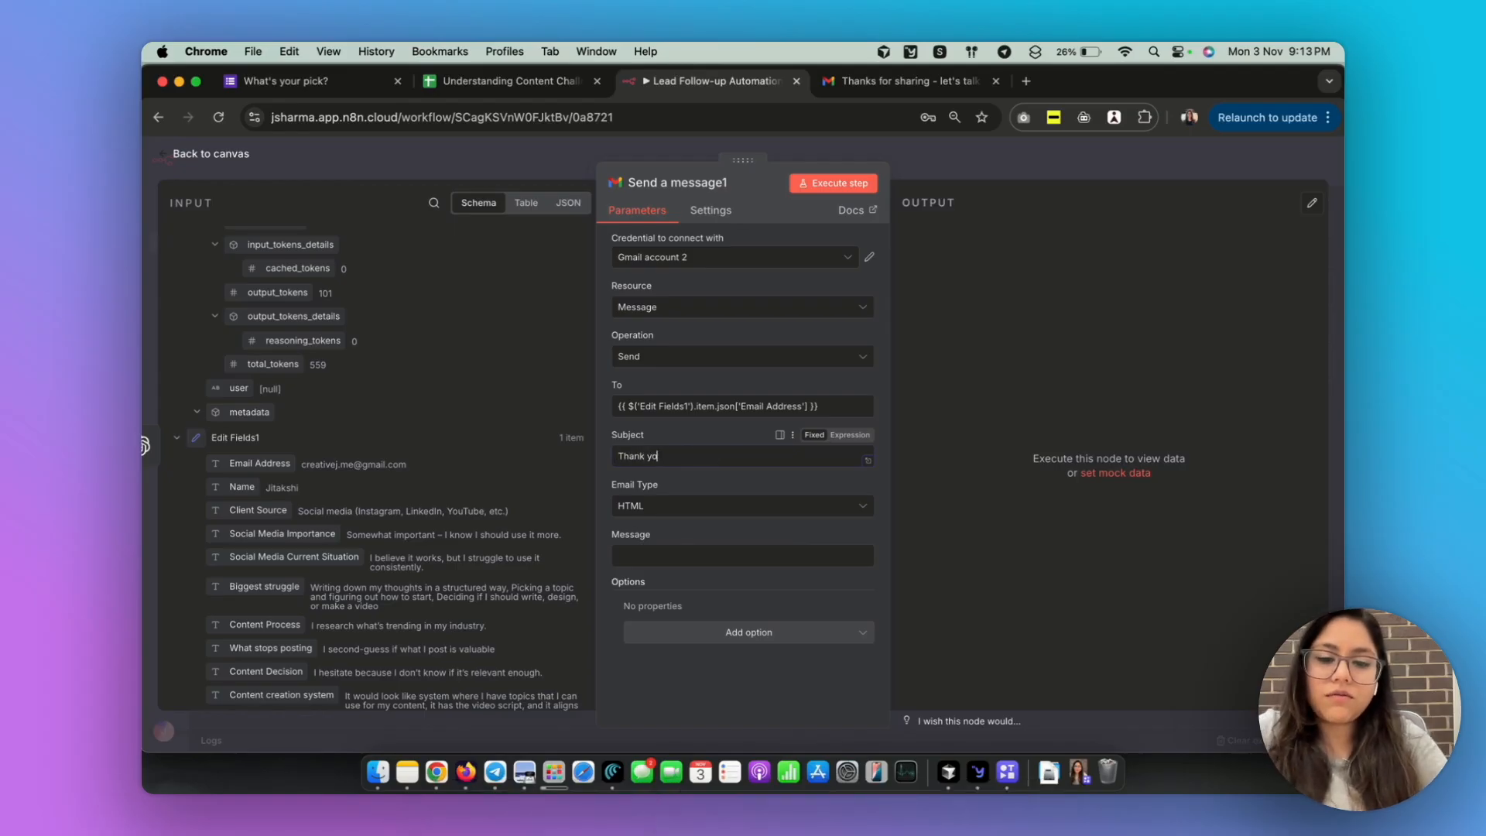
type("u for filling the firm")
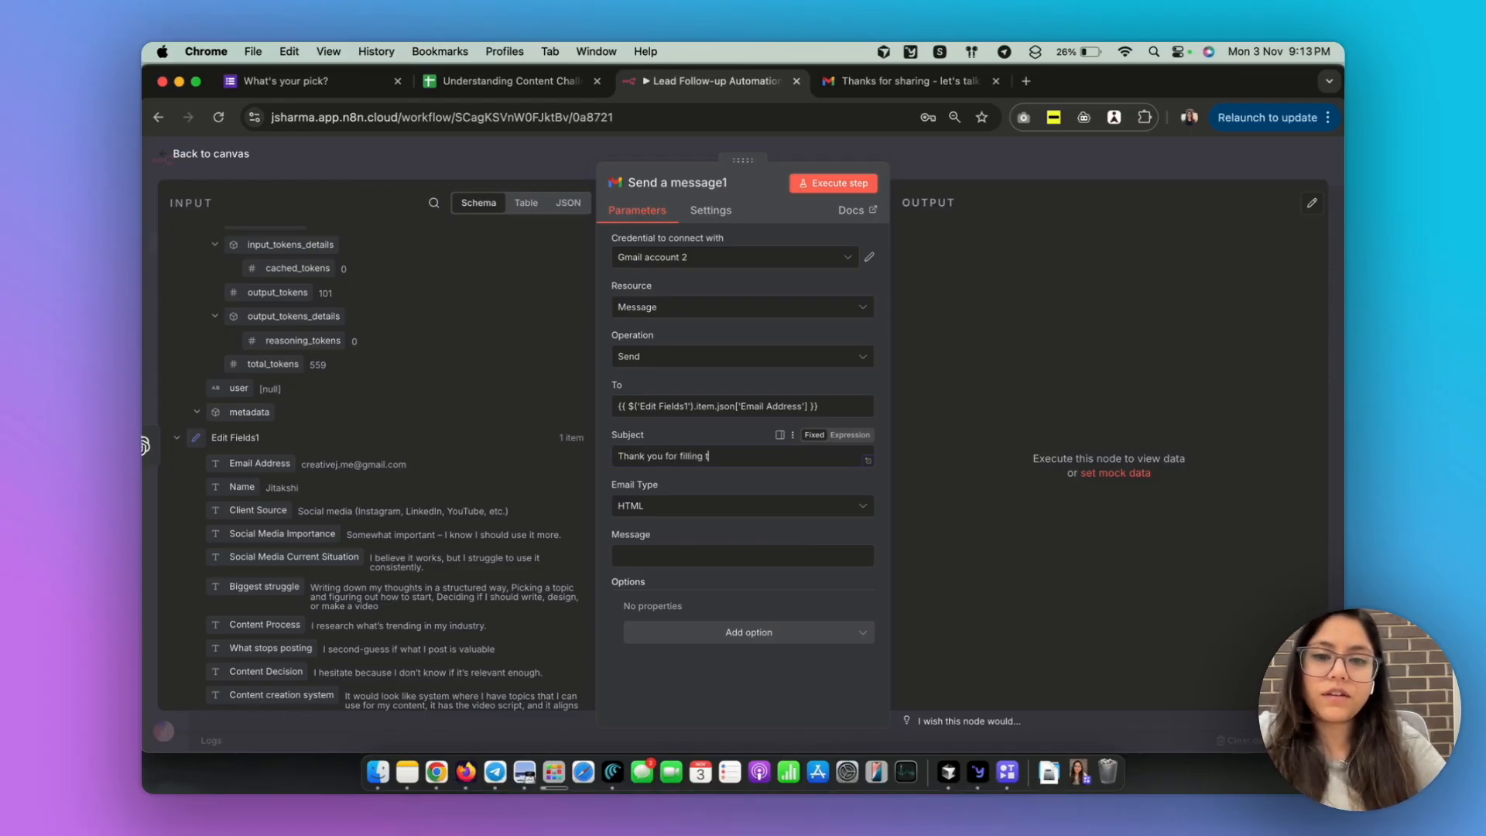
key("cmd+a")
key("BackSpace")
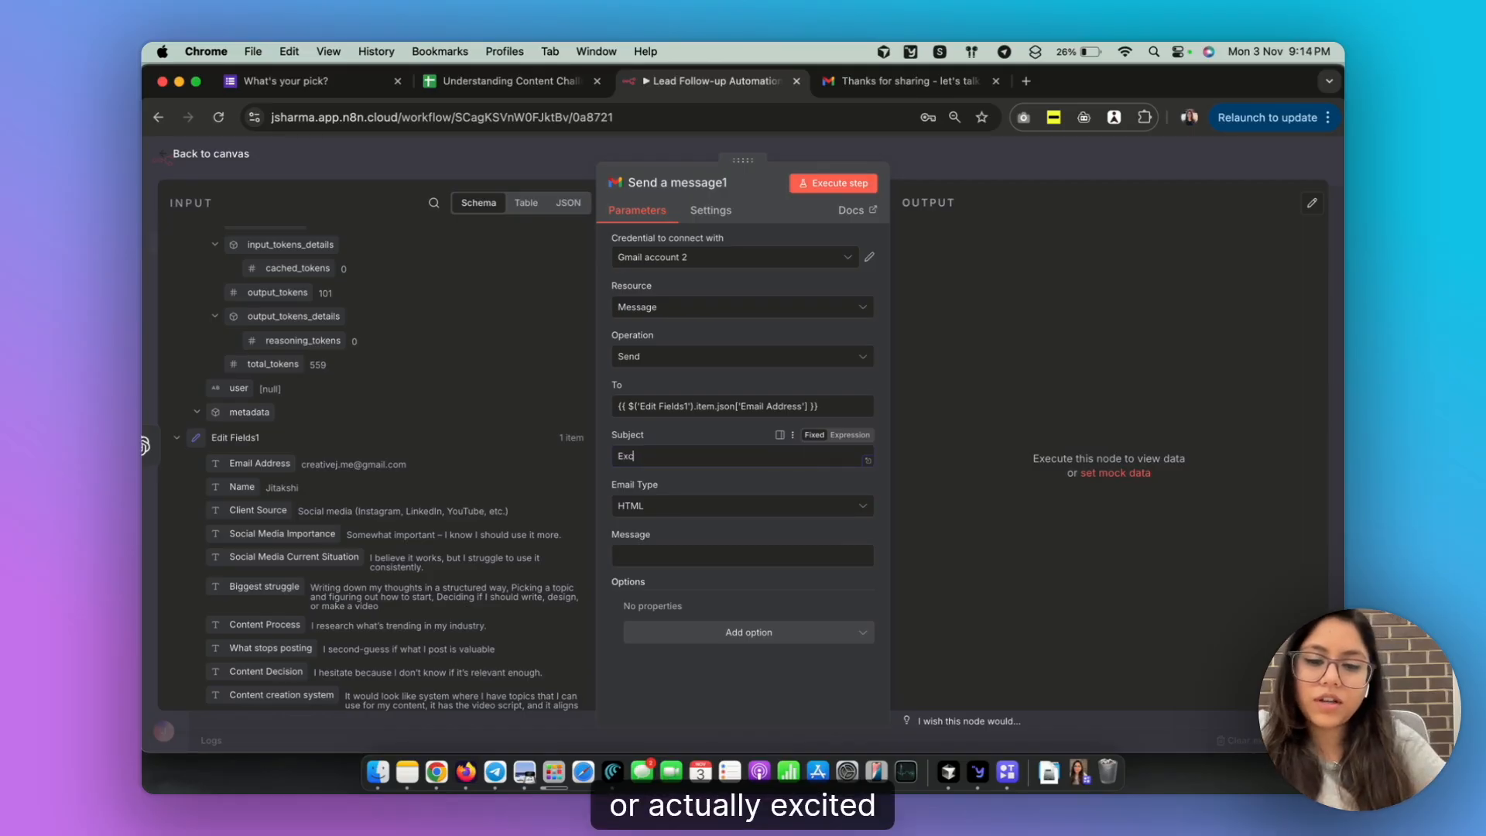
type("Excited to chat content st")
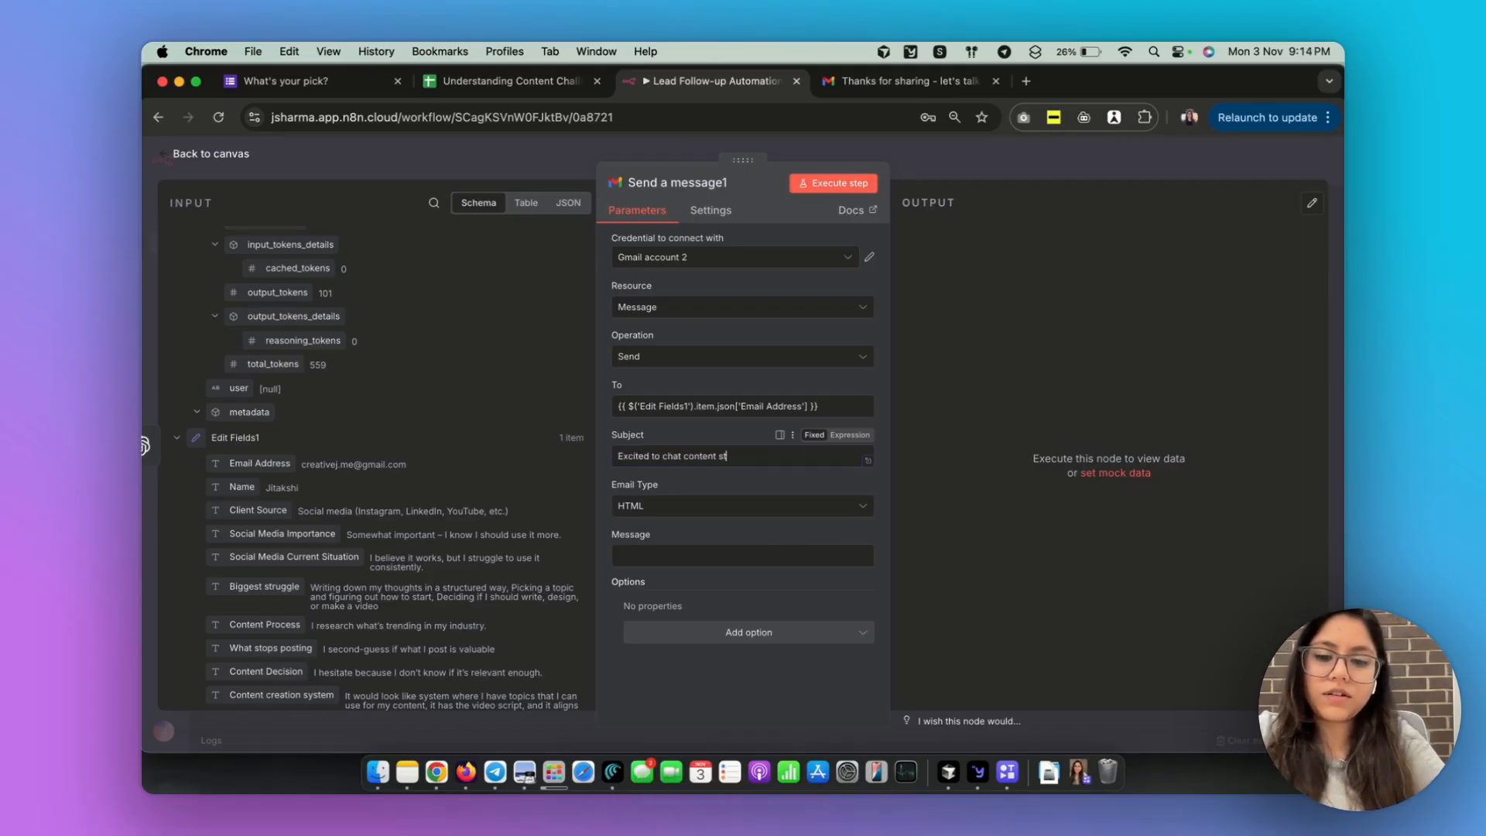
type("rategy with you! :)")
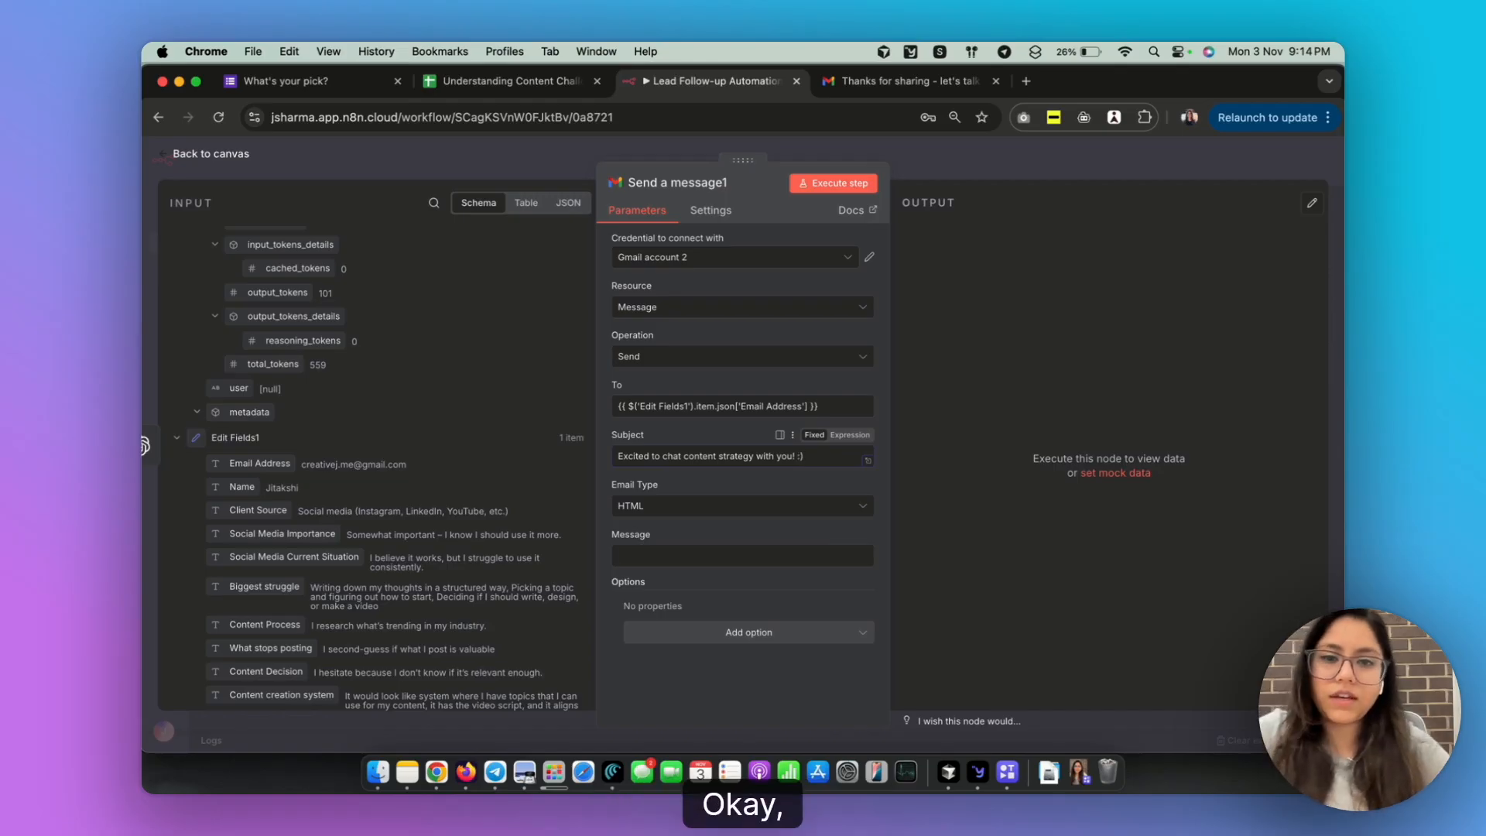
Set the email type to Text
left_click(664, 506)
left_click(670, 546)
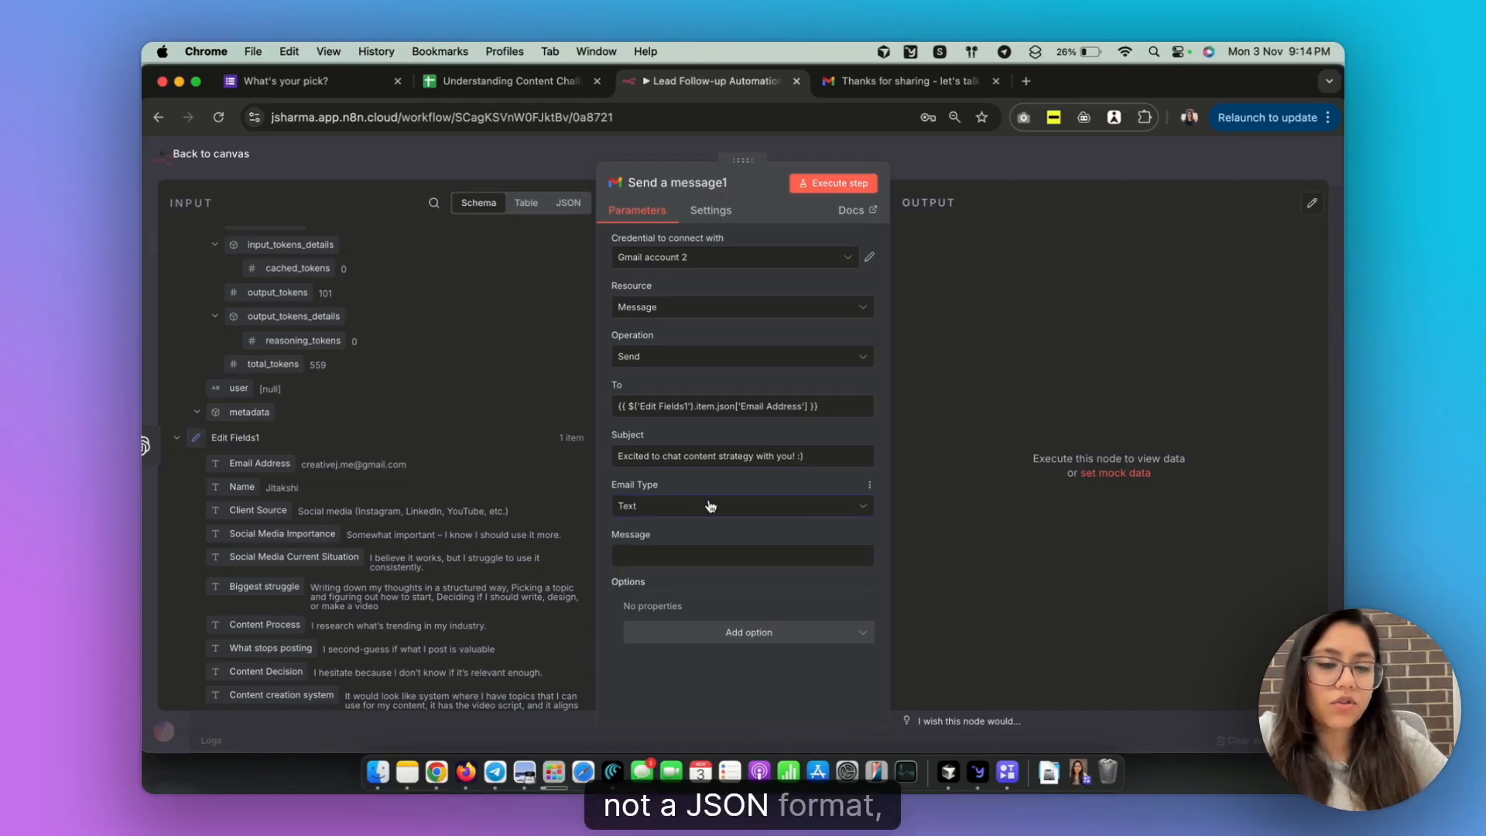
left_click(664, 506)
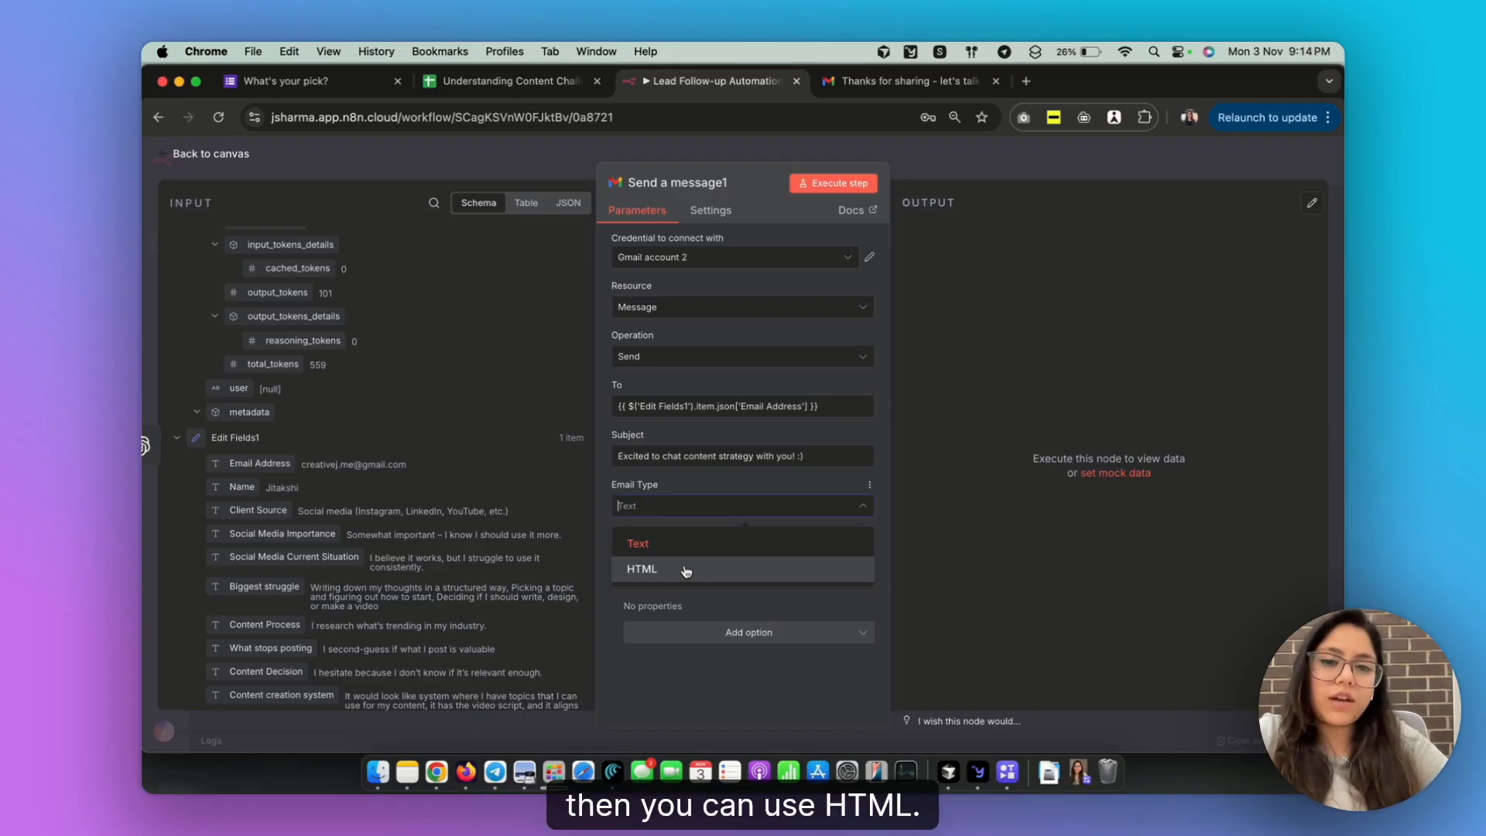
left_click(650, 543)
Collapse the nested groups such as reasoning, text, tools and usage in the Message a model input data to locate its output
left_click(664, 558)
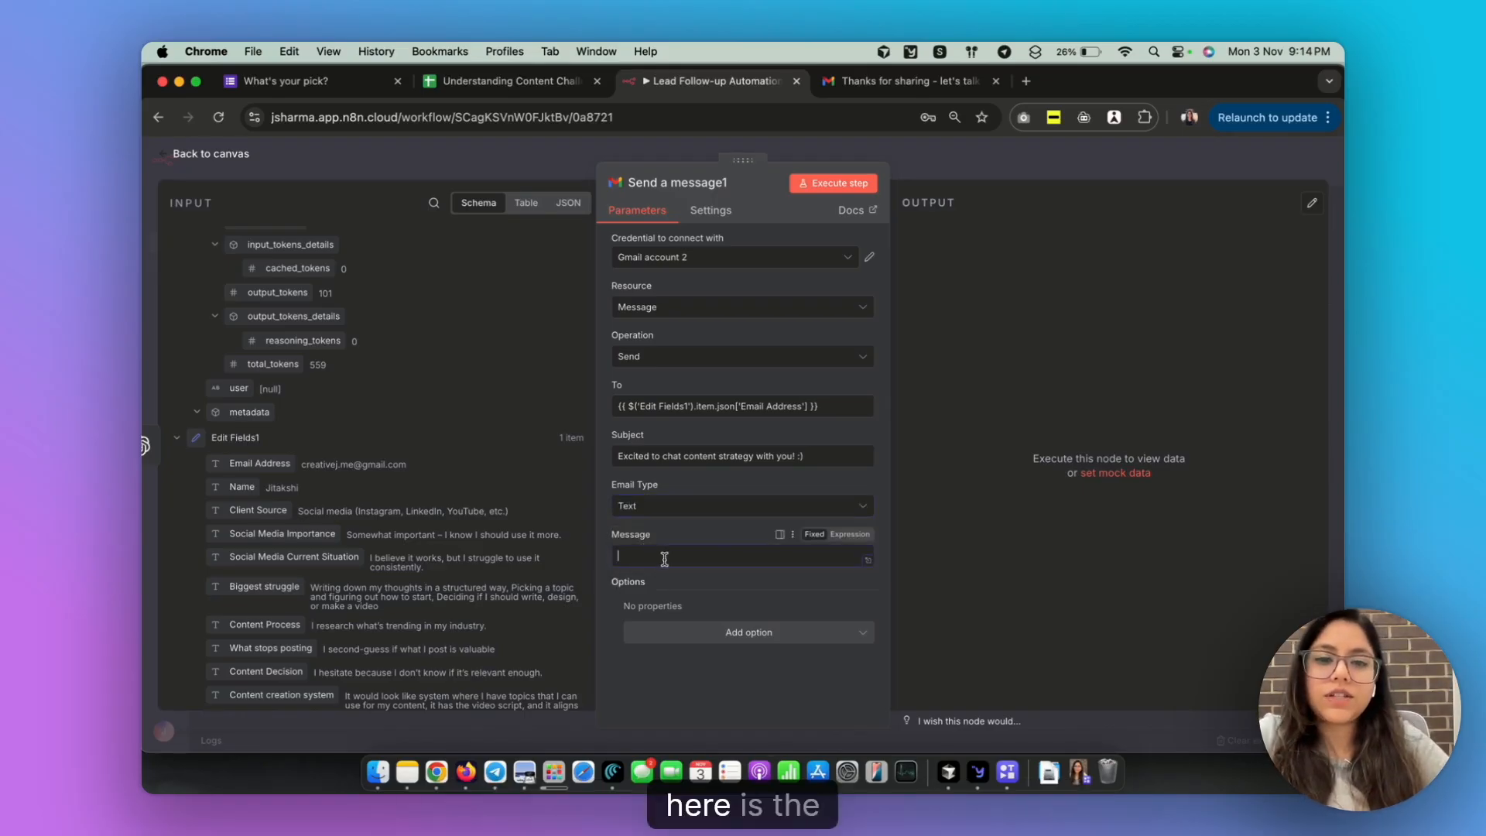
scroll(441, 474, "up", 10)
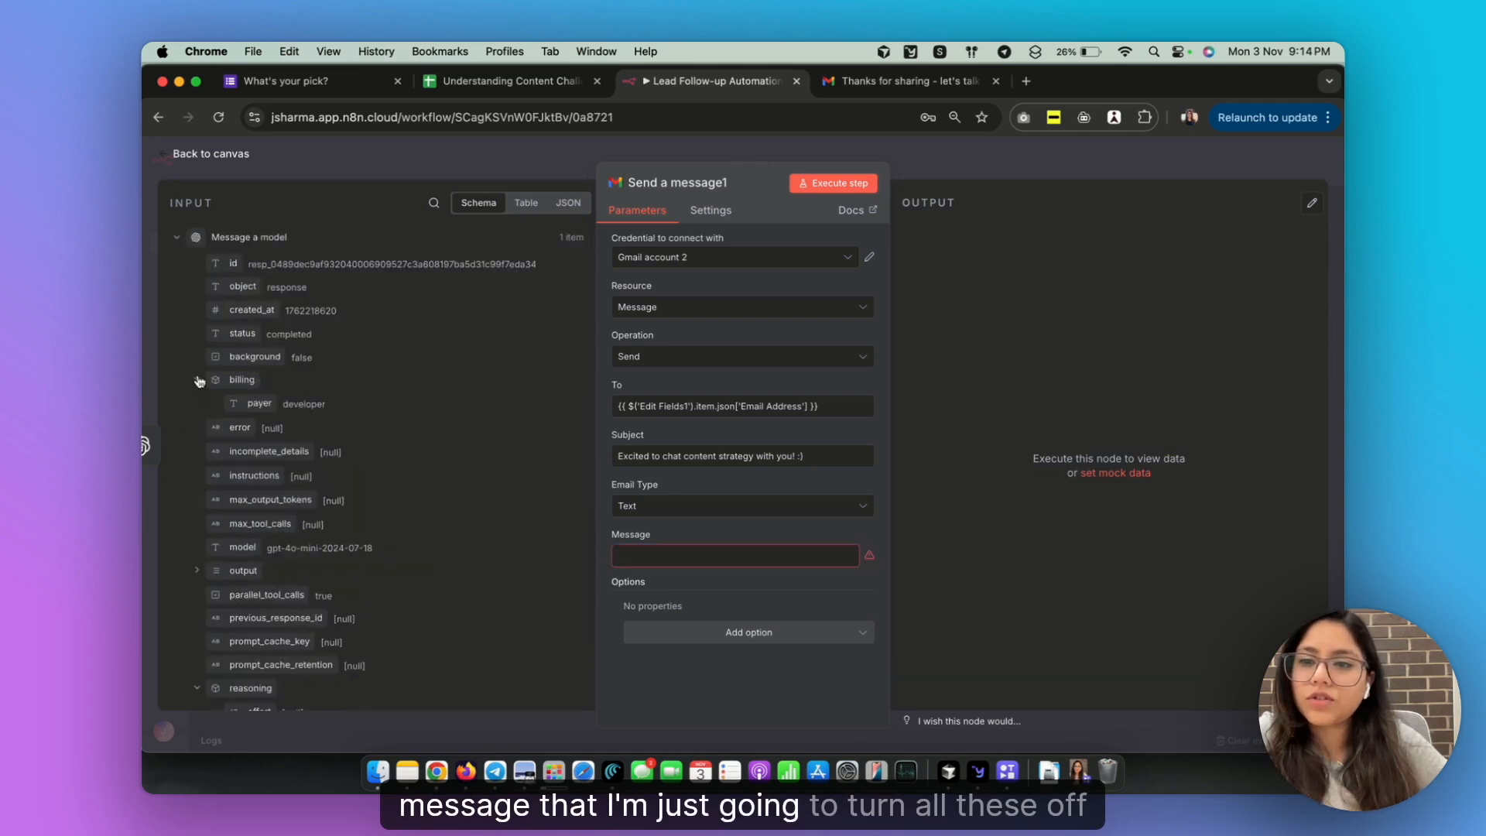
scroll(206, 540, "down", 2)
left_click(197, 564)
scroll(198, 566, "down", 3)
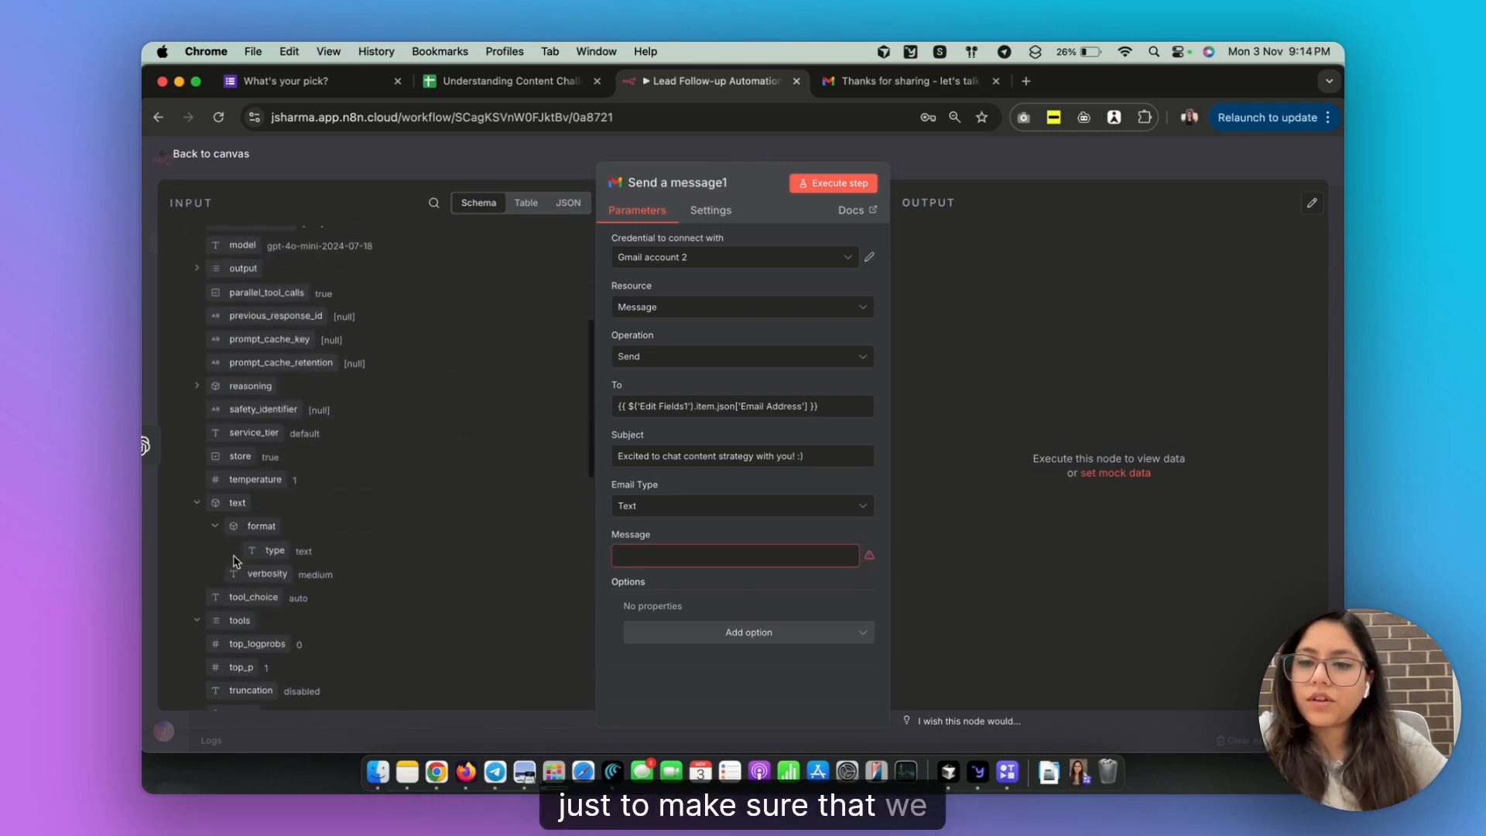
left_click(197, 503)
left_click(199, 643)
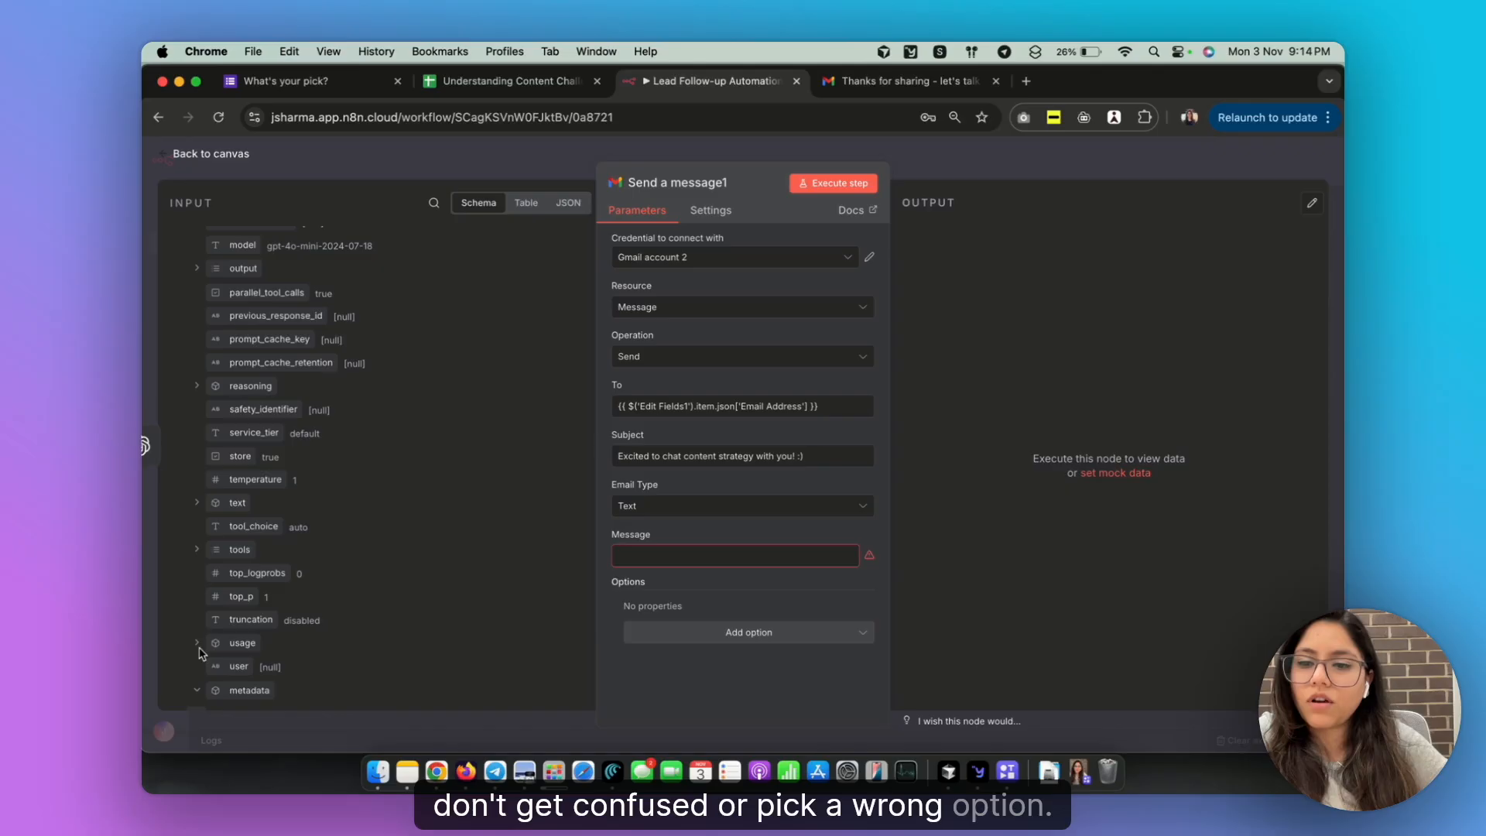
scroll(329, 259, "up", 5)
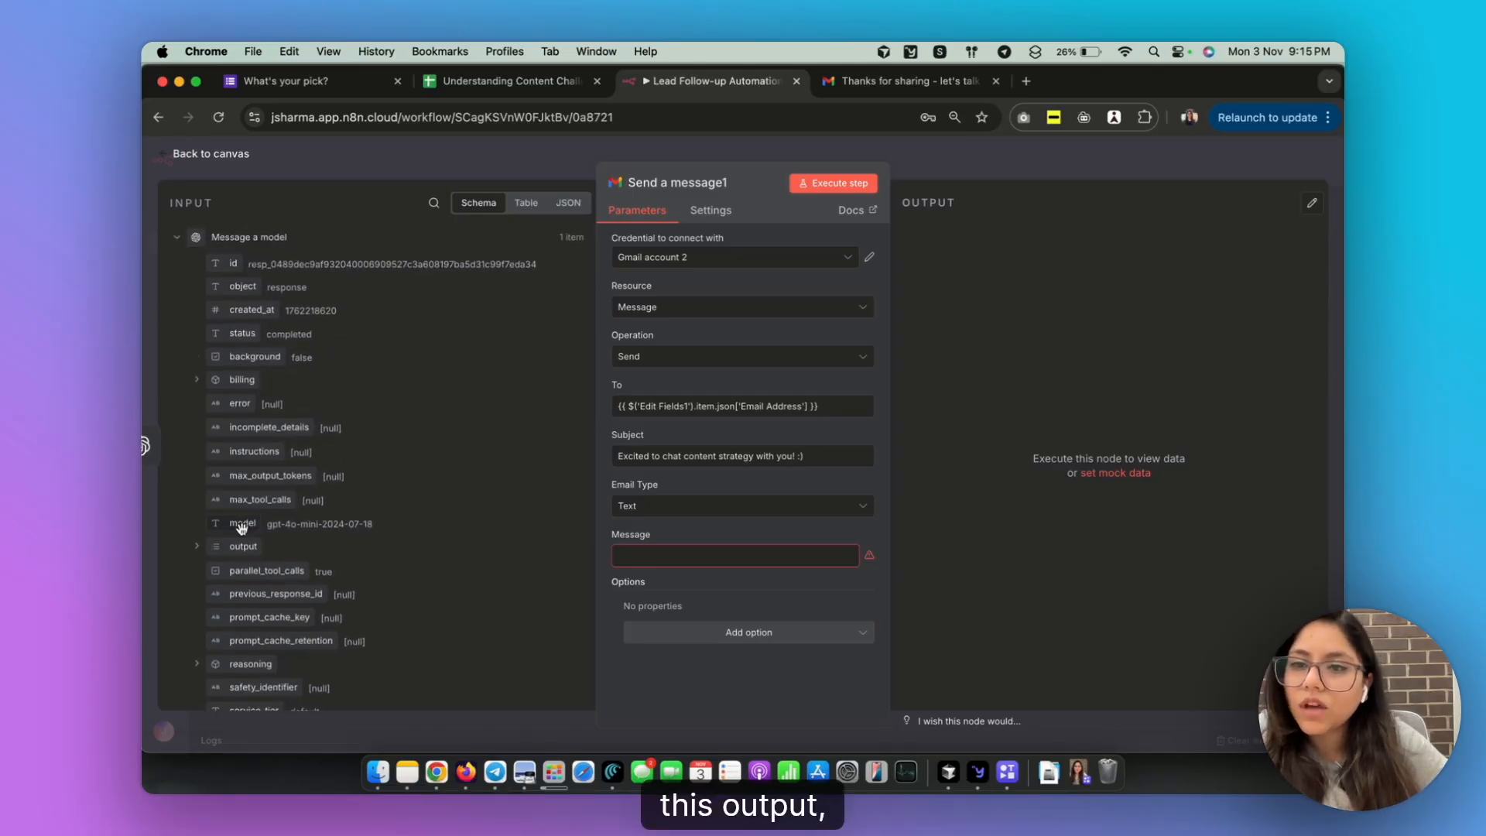
left_click(217, 379)
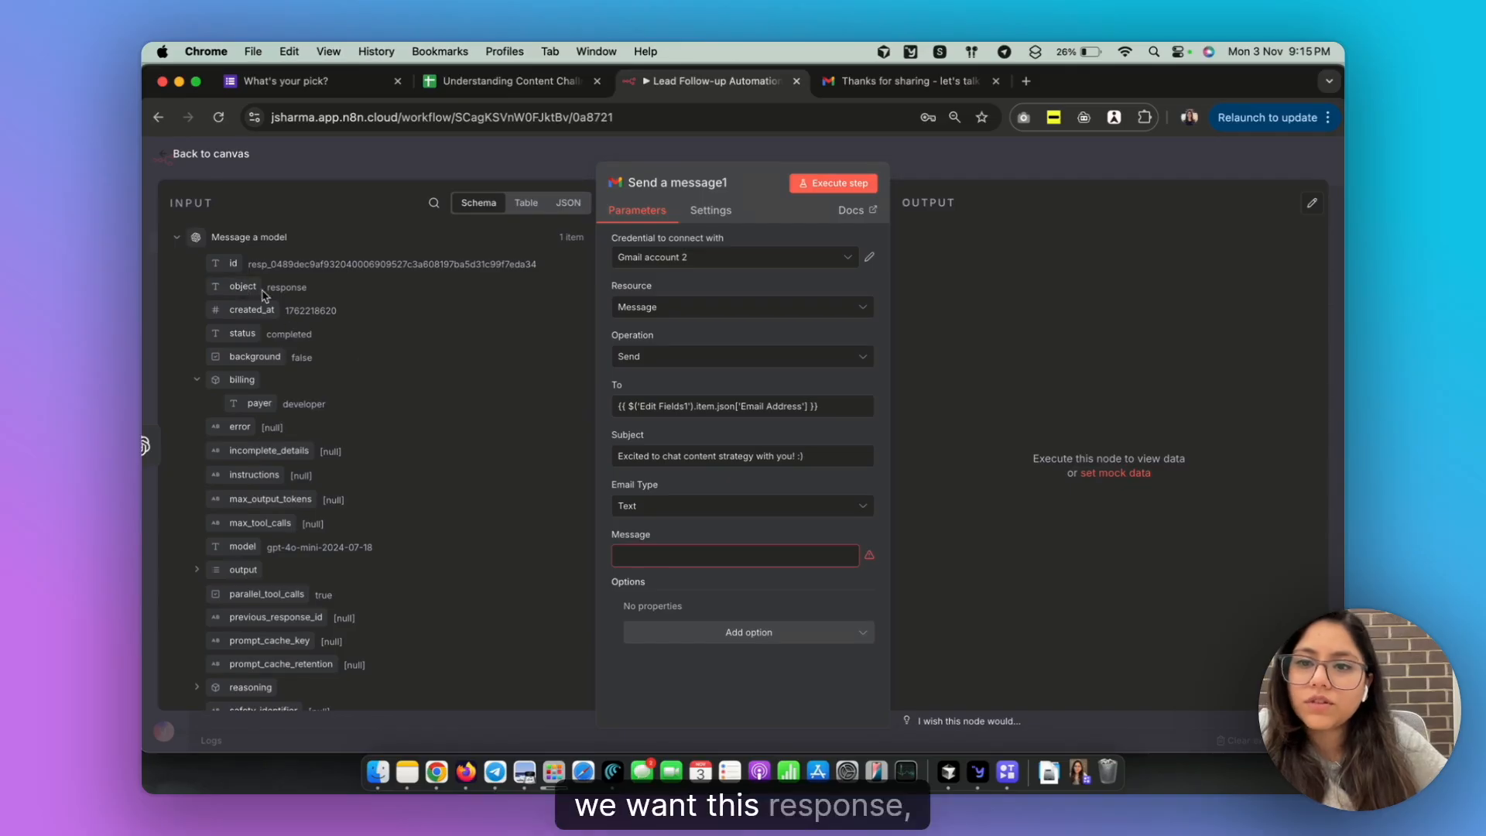
Examine the Message a model data as JSON and as a table to find the generated email text
left_click(526, 205)
left_click(568, 203)
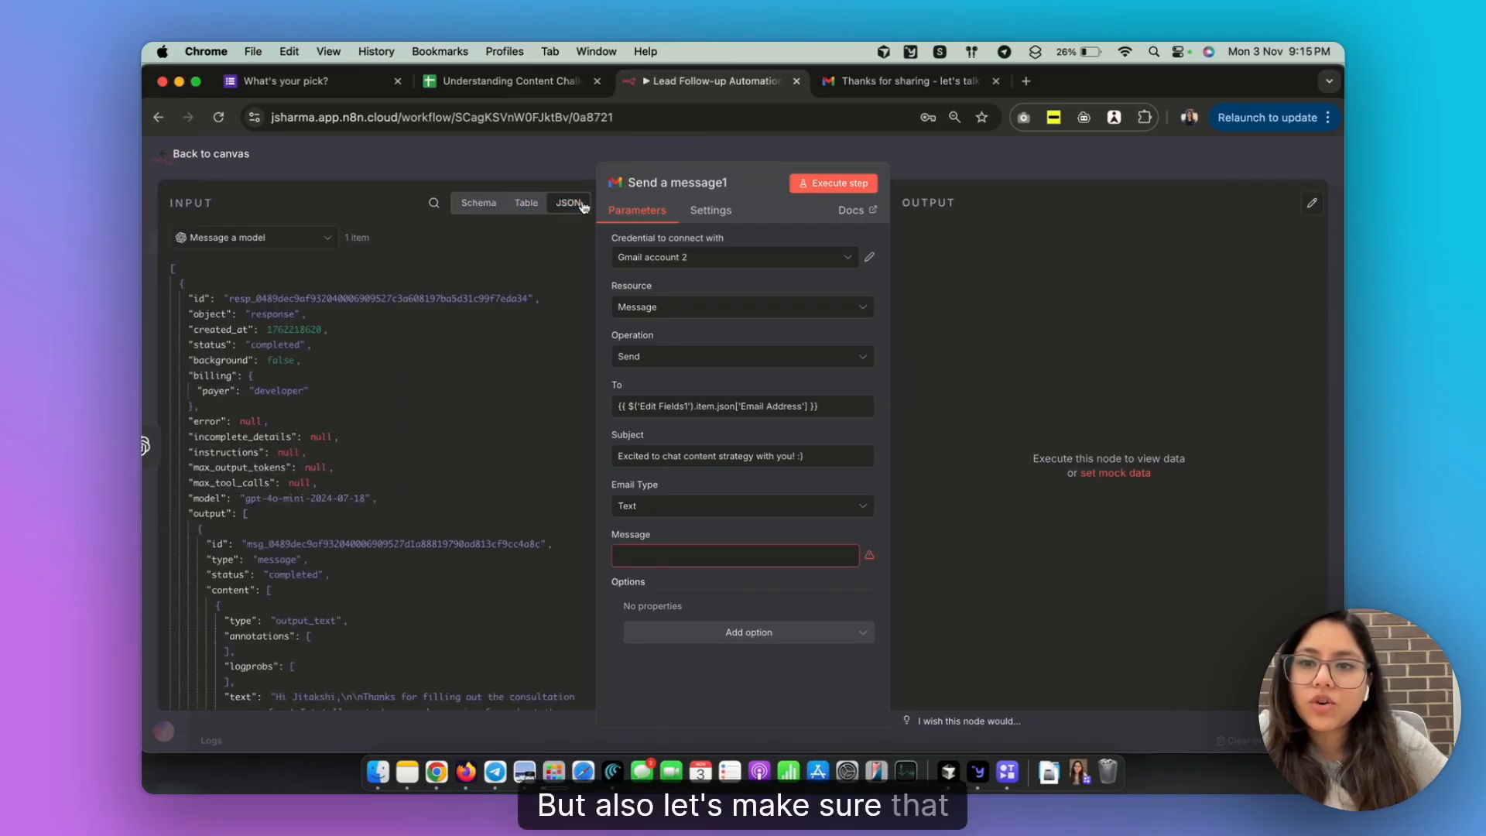
left_click(525, 203)
scroll(394, 418, "right", 10)
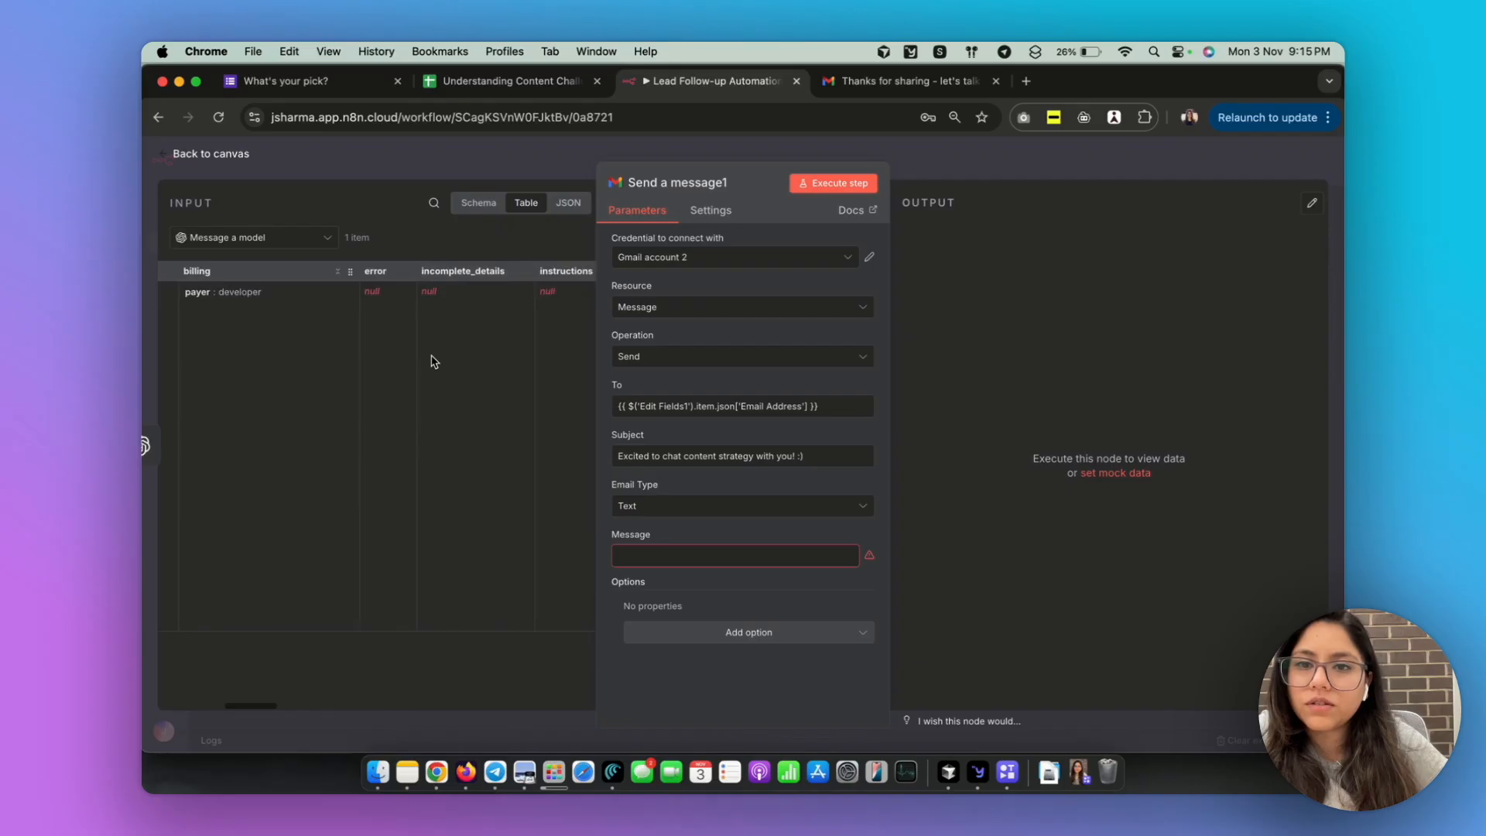
scroll(431, 355, "right", 3)
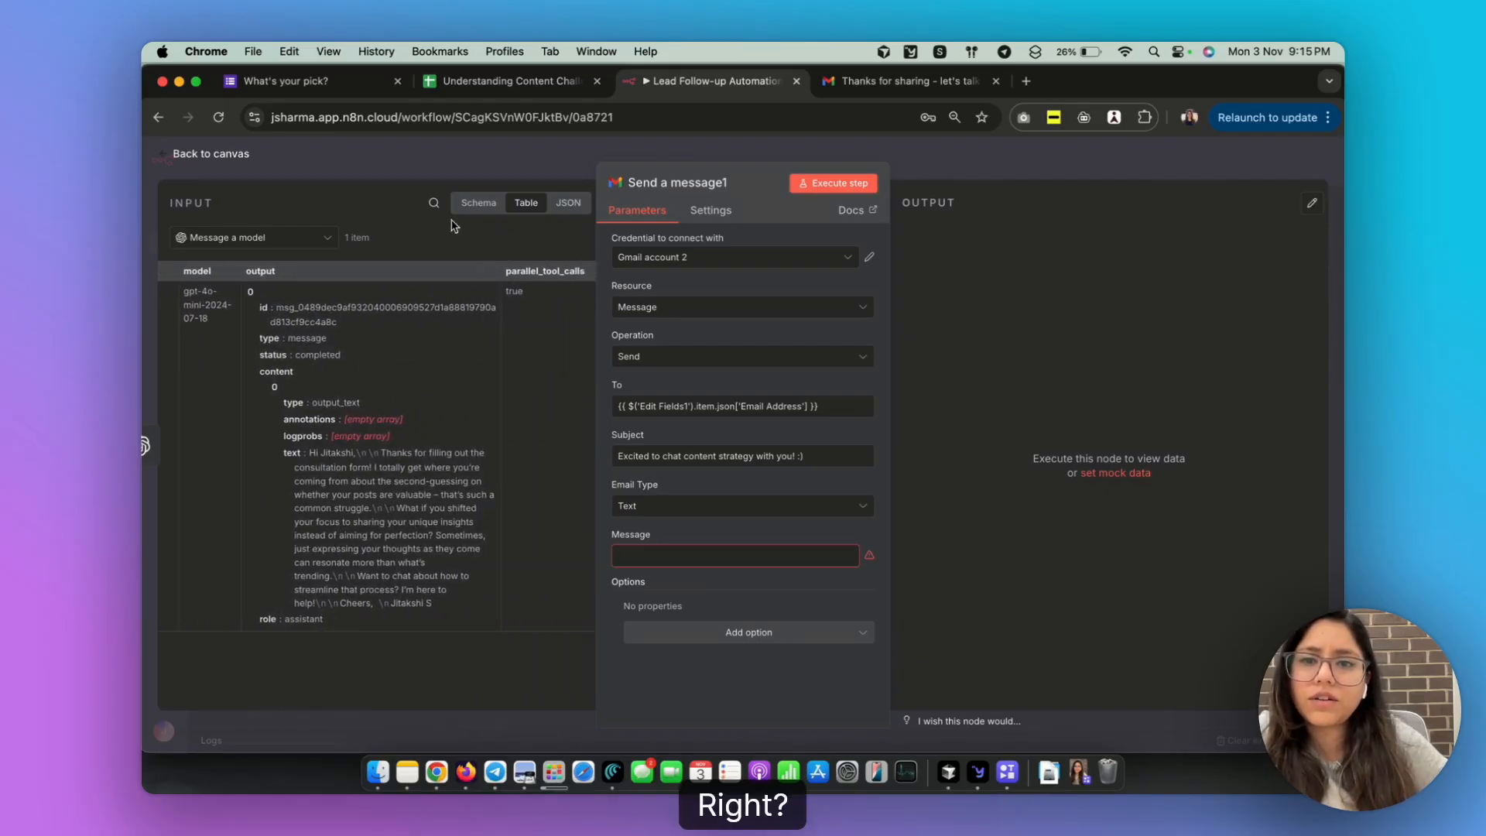
Map the text of content[0] in the Message a model output into the message body as {{ $json.output[0].content[0].text }}
left_click(477, 202)
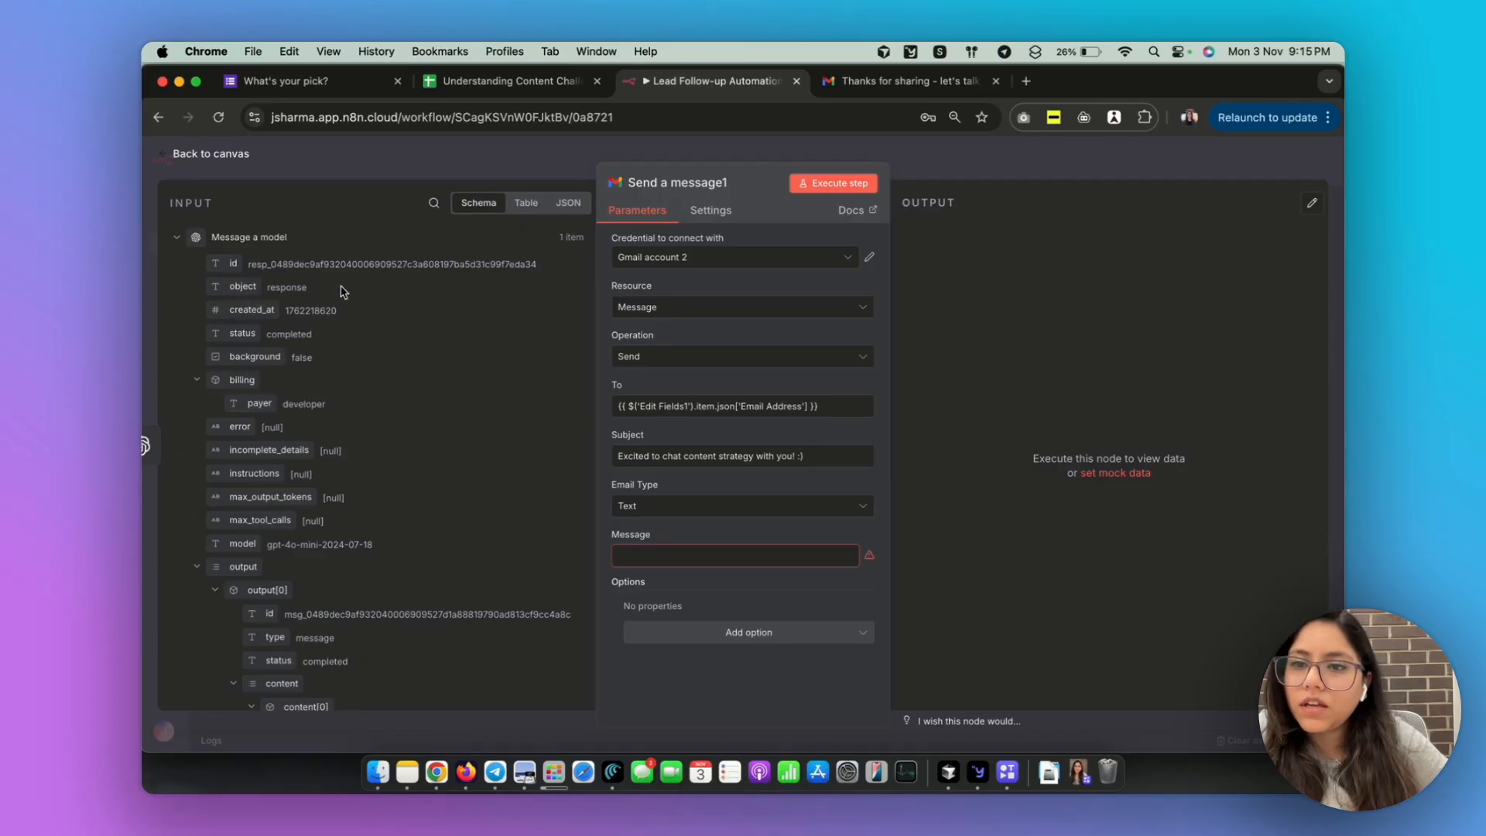
scroll(322, 433, "down", 5)
left_click_drag(304, 470, 650, 570)
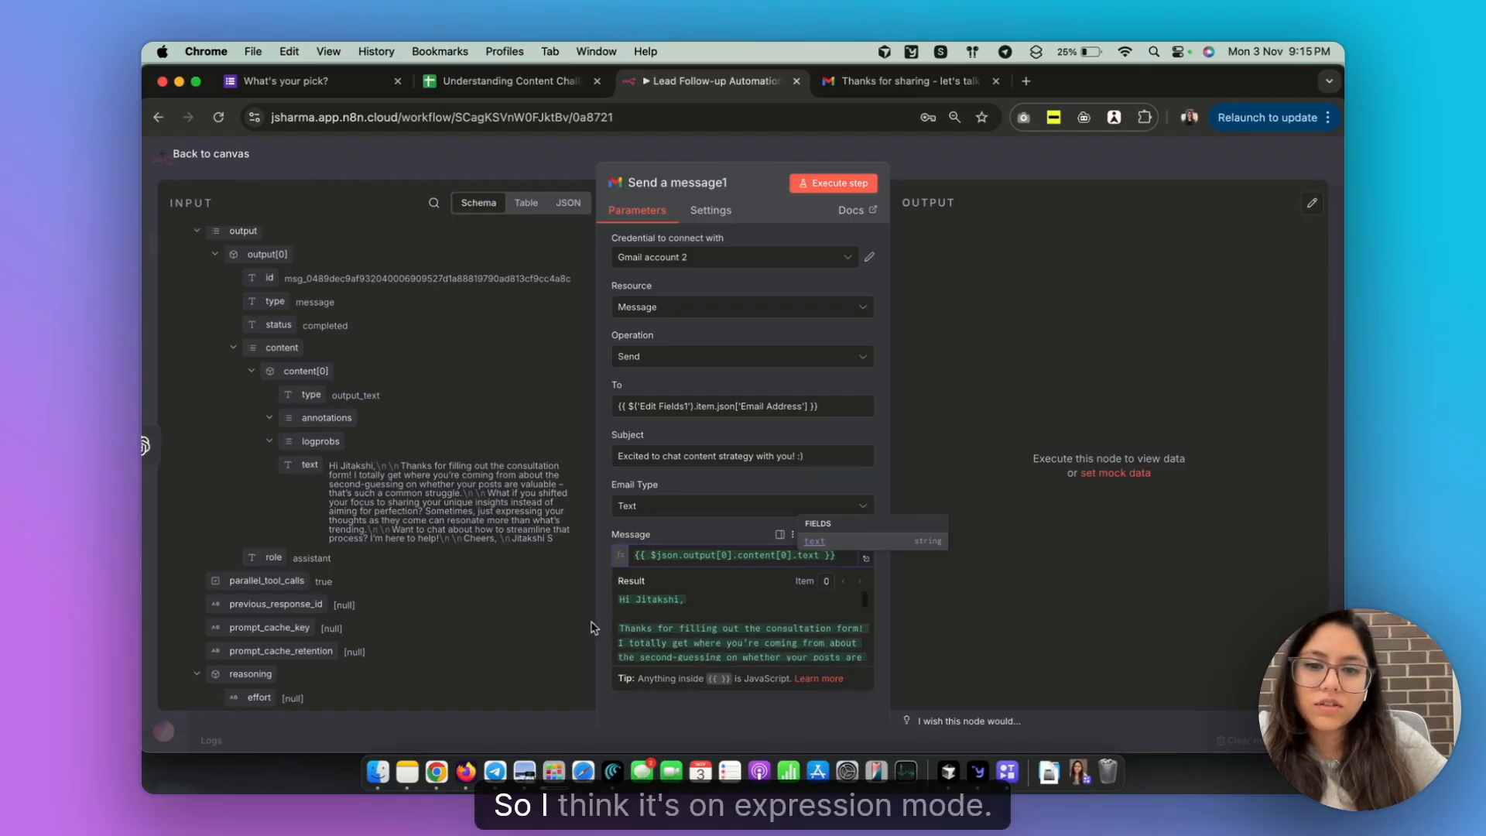
left_click(814, 534)
left_click(798, 555)
key("super+a")
key("BackSpace")
left_click_drag(289, 467, 635, 554)
Read through the resolved preview of the email message, checking its wording and dashes
scroll(669, 623, "down", 5)
scroll(668, 624, "up", 5)
scroll(669, 624, "down", 5)
scroll(669, 624, "up", 4)
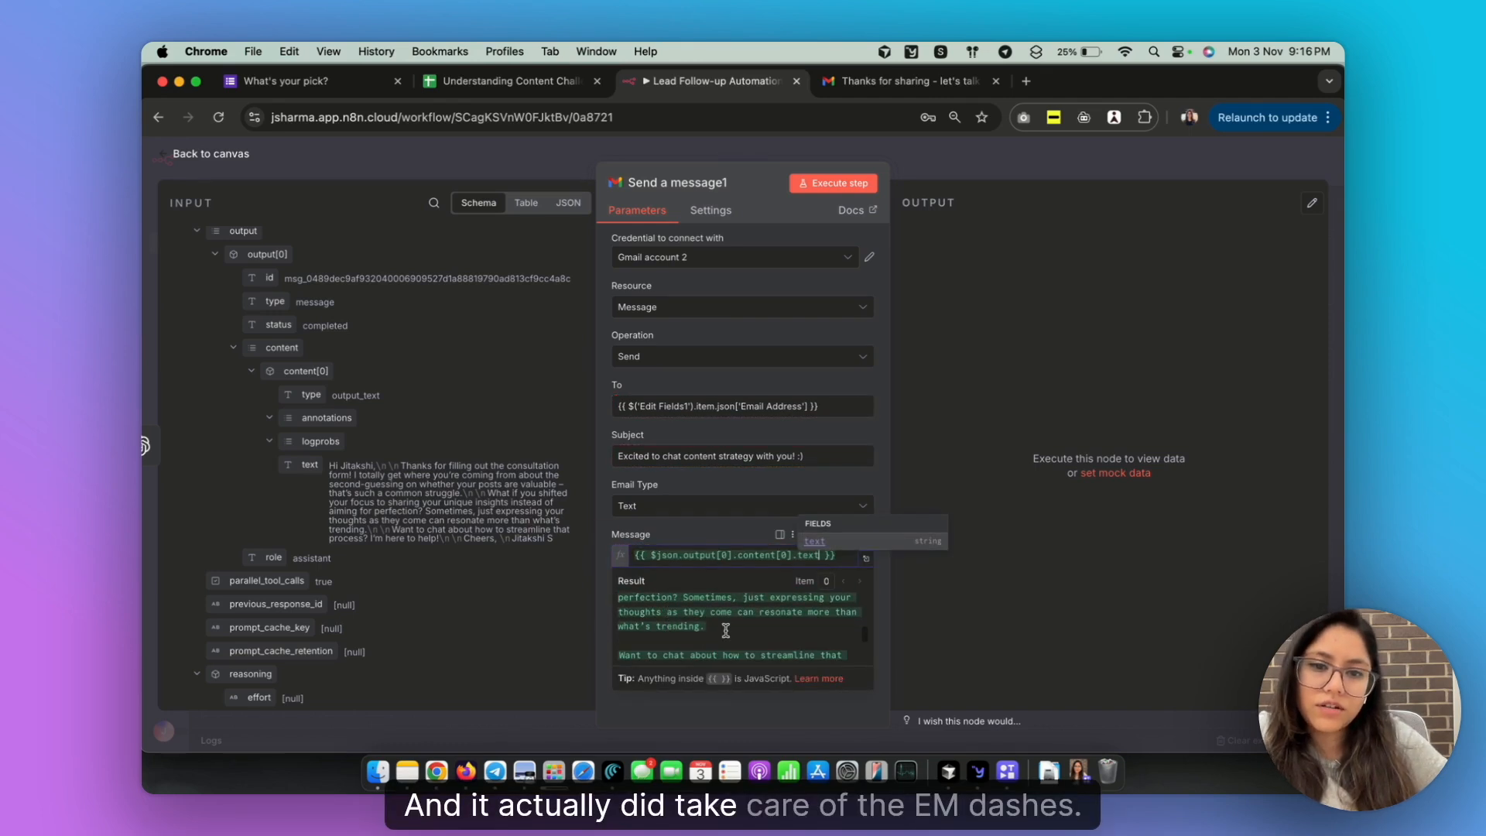
scroll(704, 624, "down", 1)
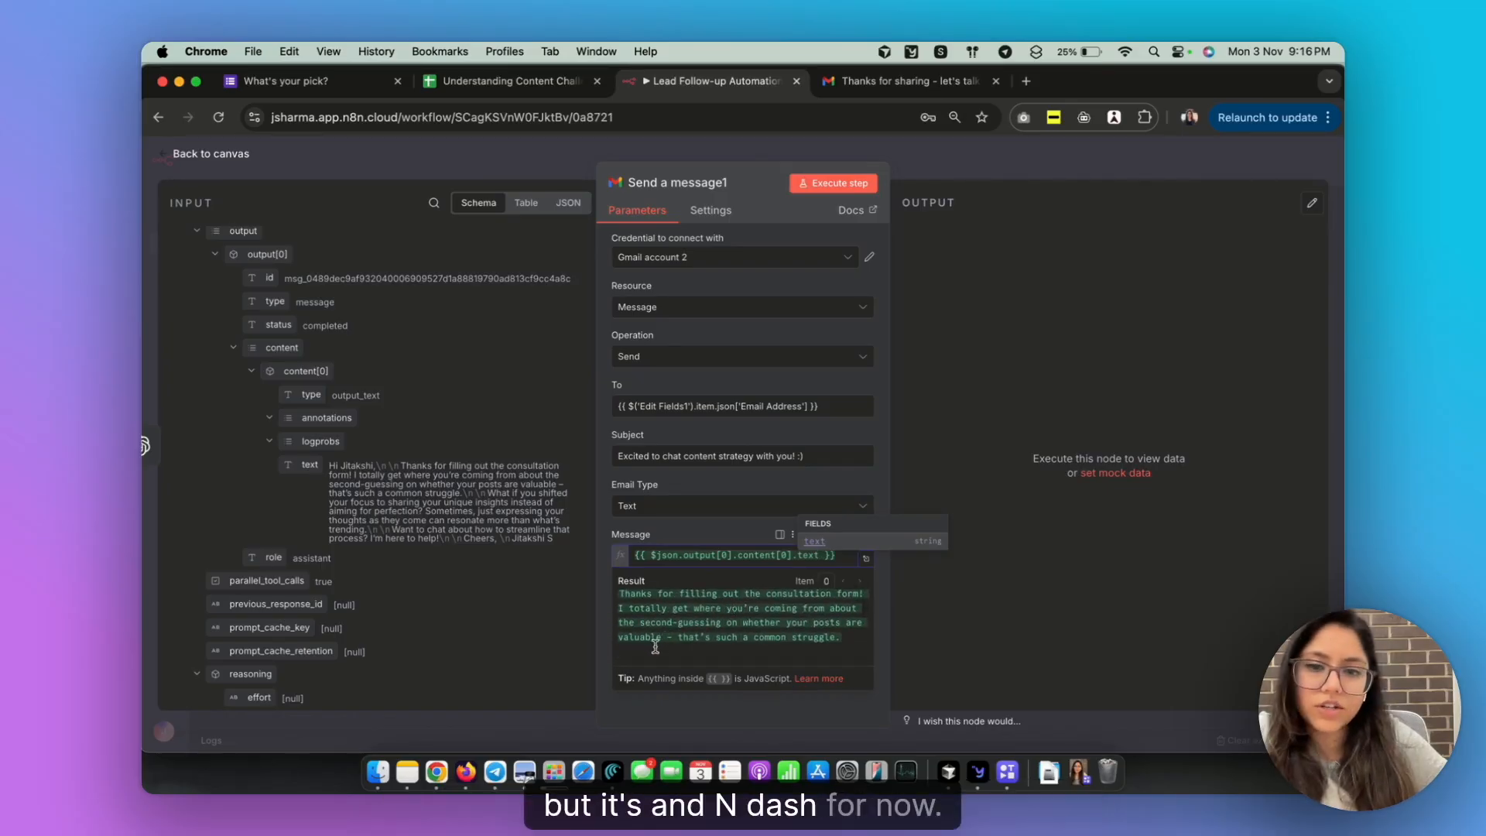
left_click(719, 540)
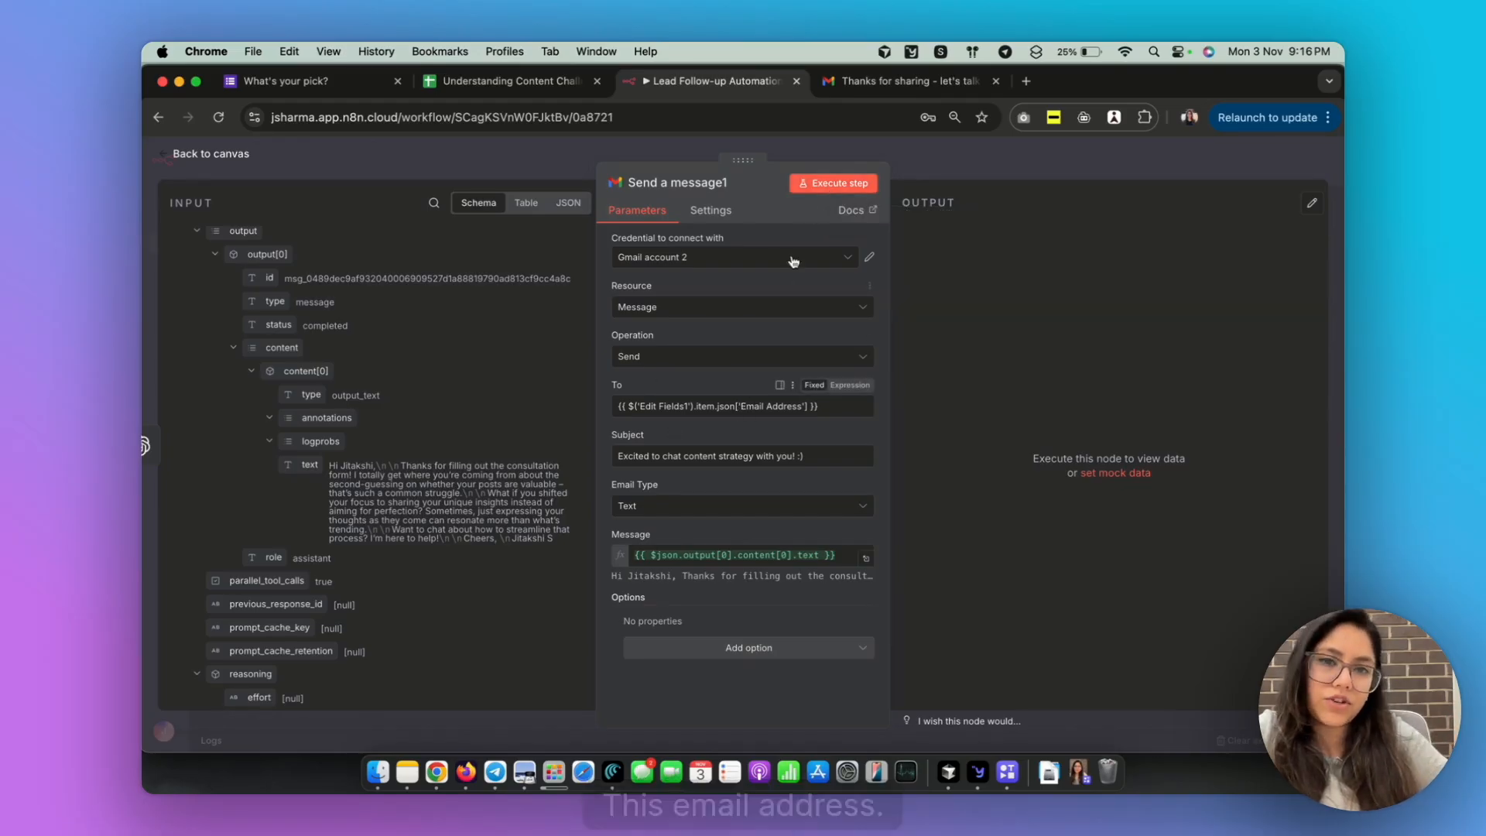
Test the Gmail node, turn the Email Address recipient into an expression, and prefix it with an equals sign
left_click(834, 183)
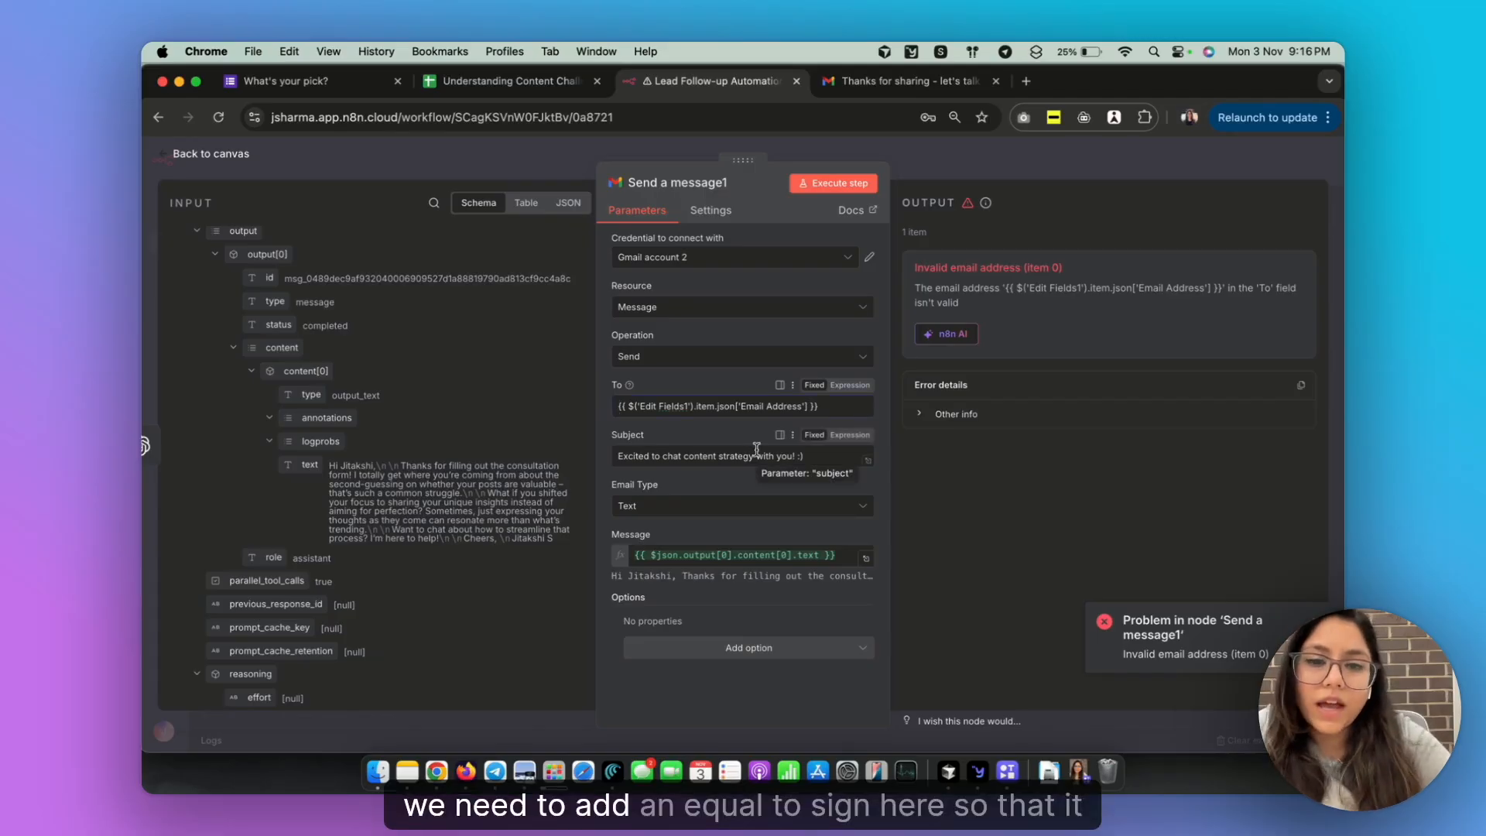
type("=")
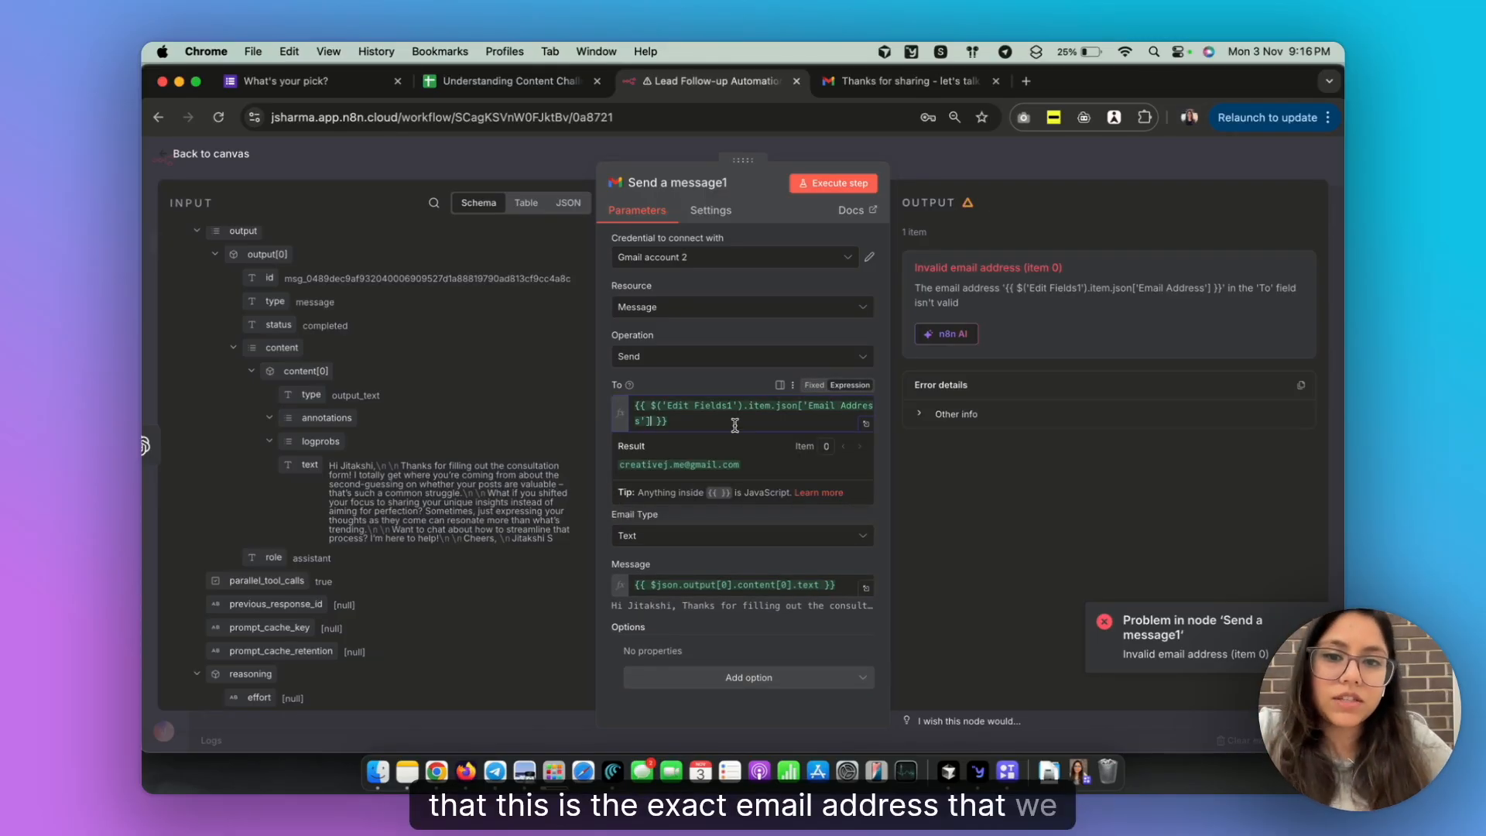
left_click(641, 406)
type("=")
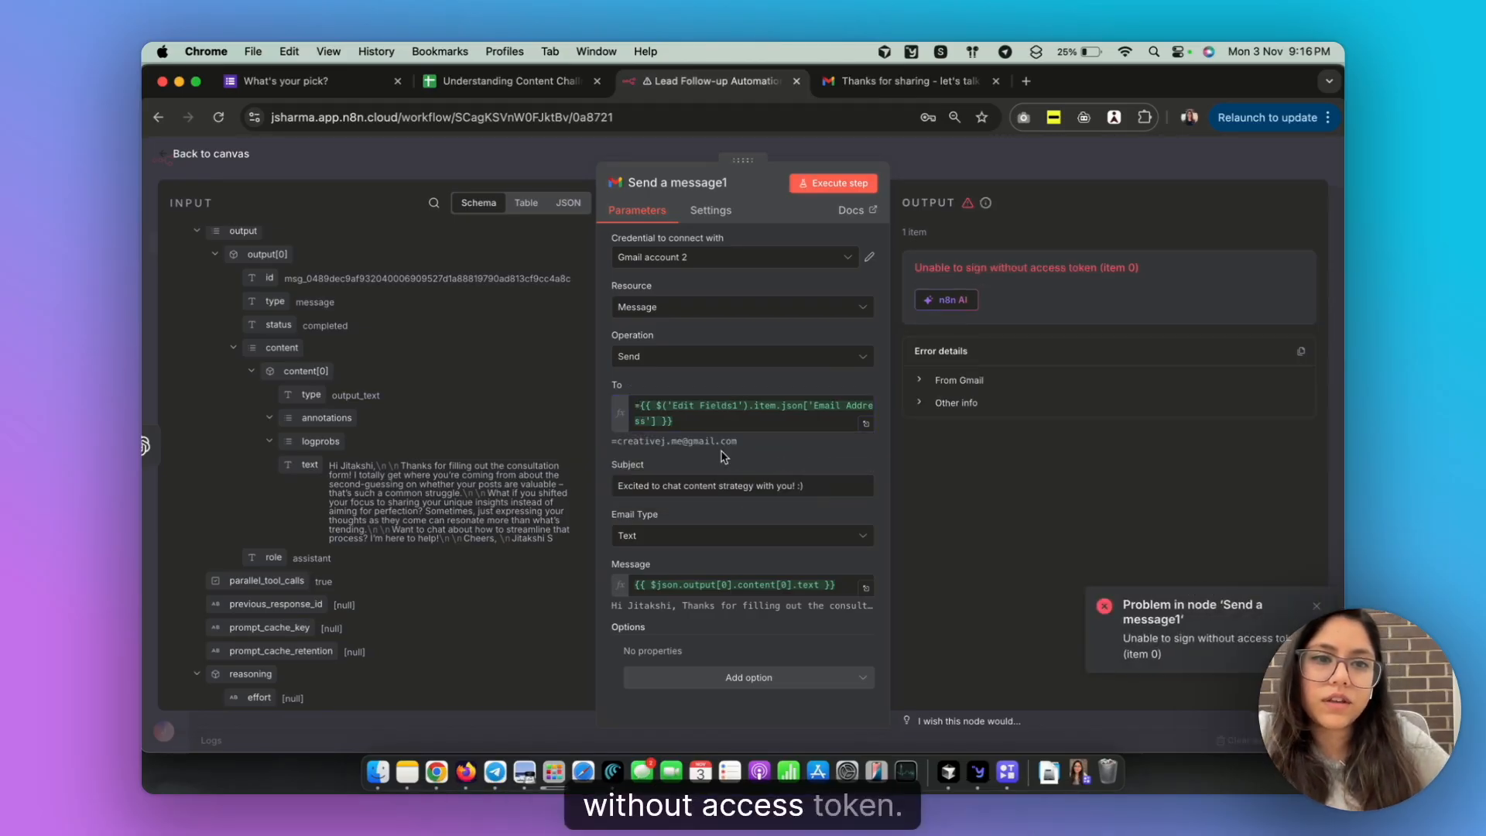
Switch the Gmail node to the "Gmail account" credential and return to the canvas
left_click(754, 256)
left_click(734, 297)
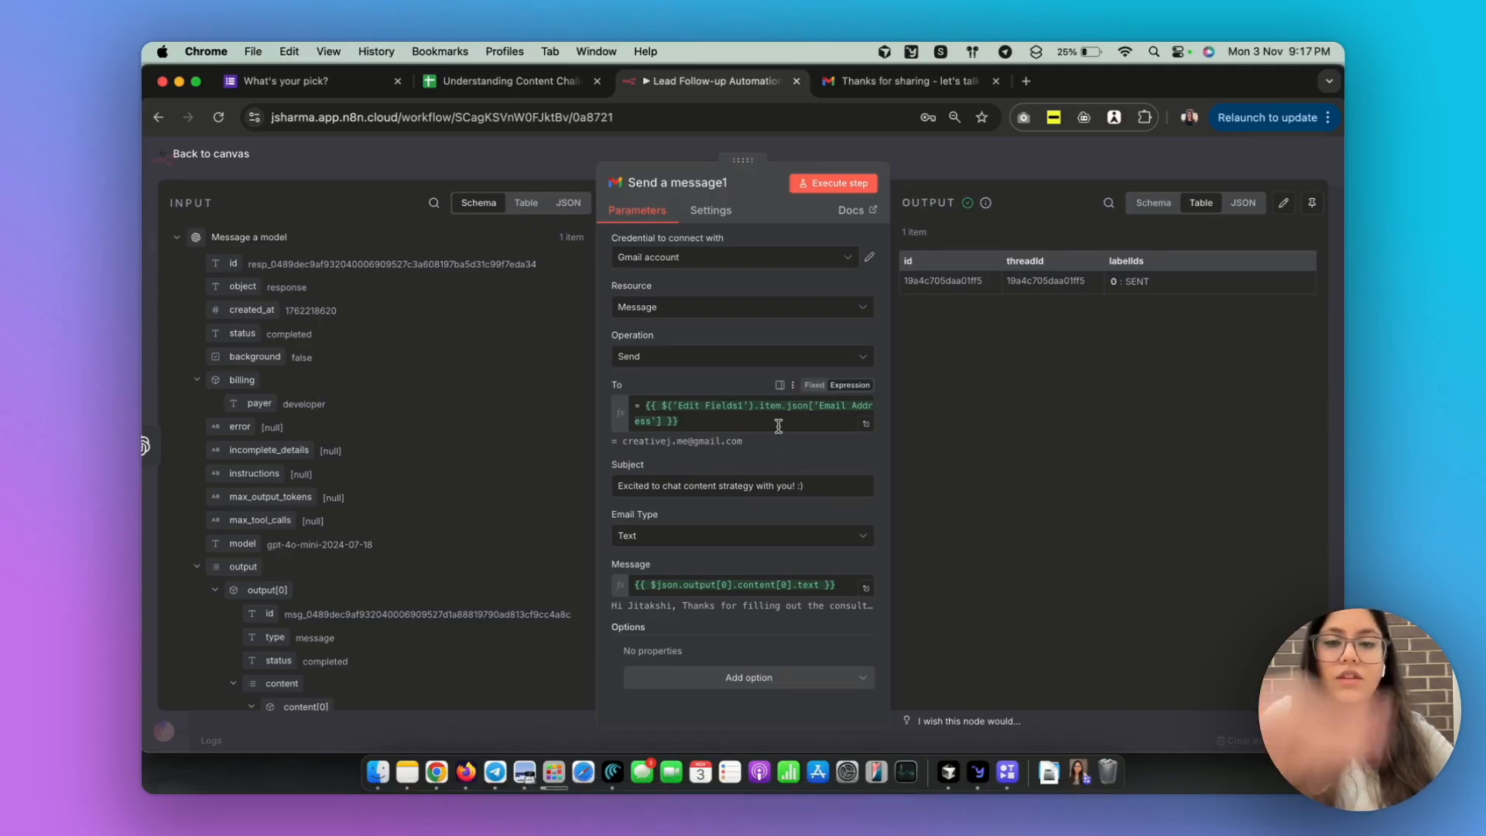
left_click(1051, 168)
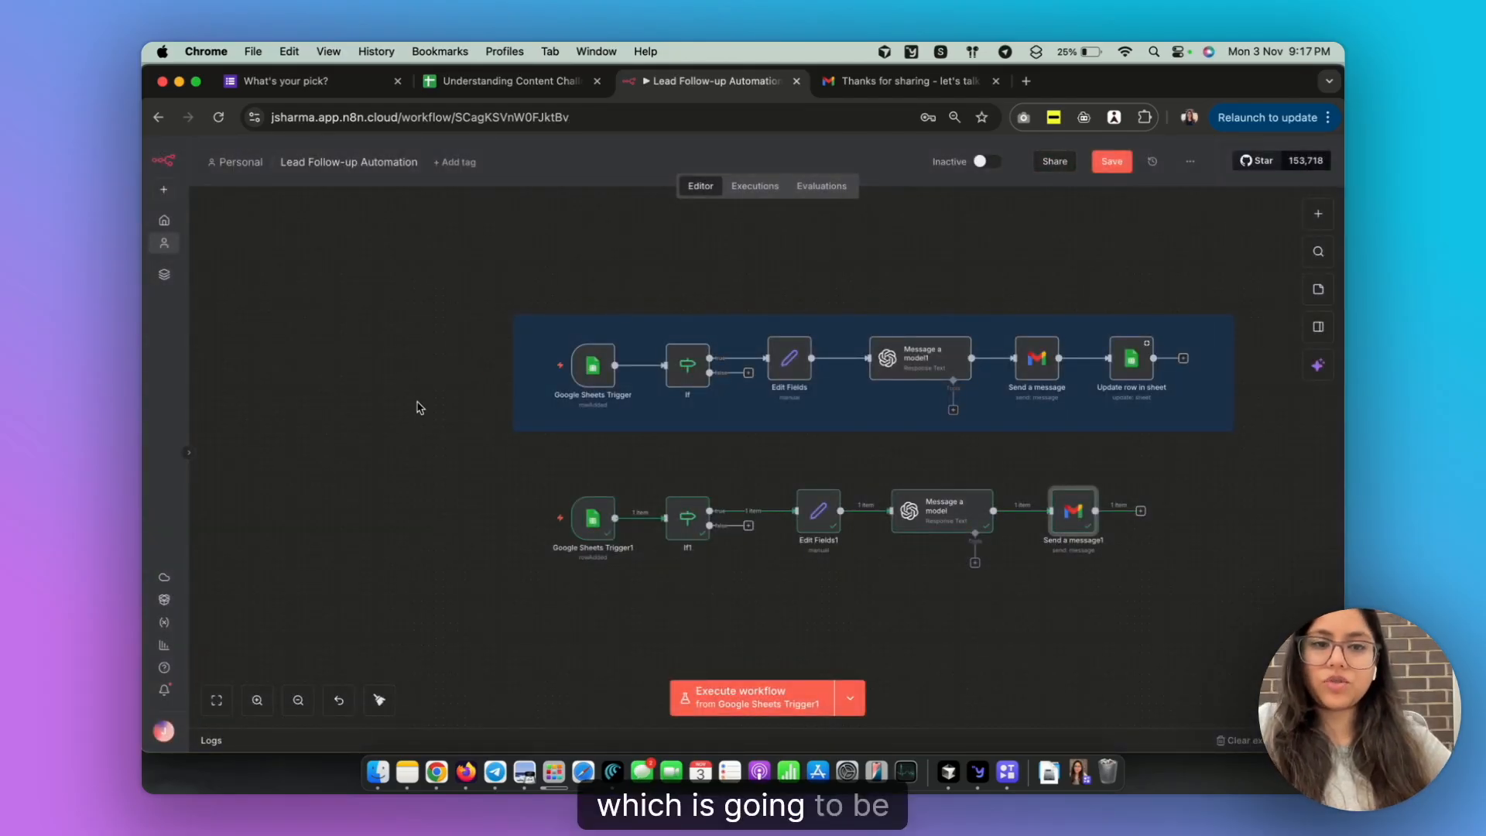
Switch to the Gmail inbox and open the "Excited to chat content strategy with you! :)" email to check it
key("ctrl+Left")
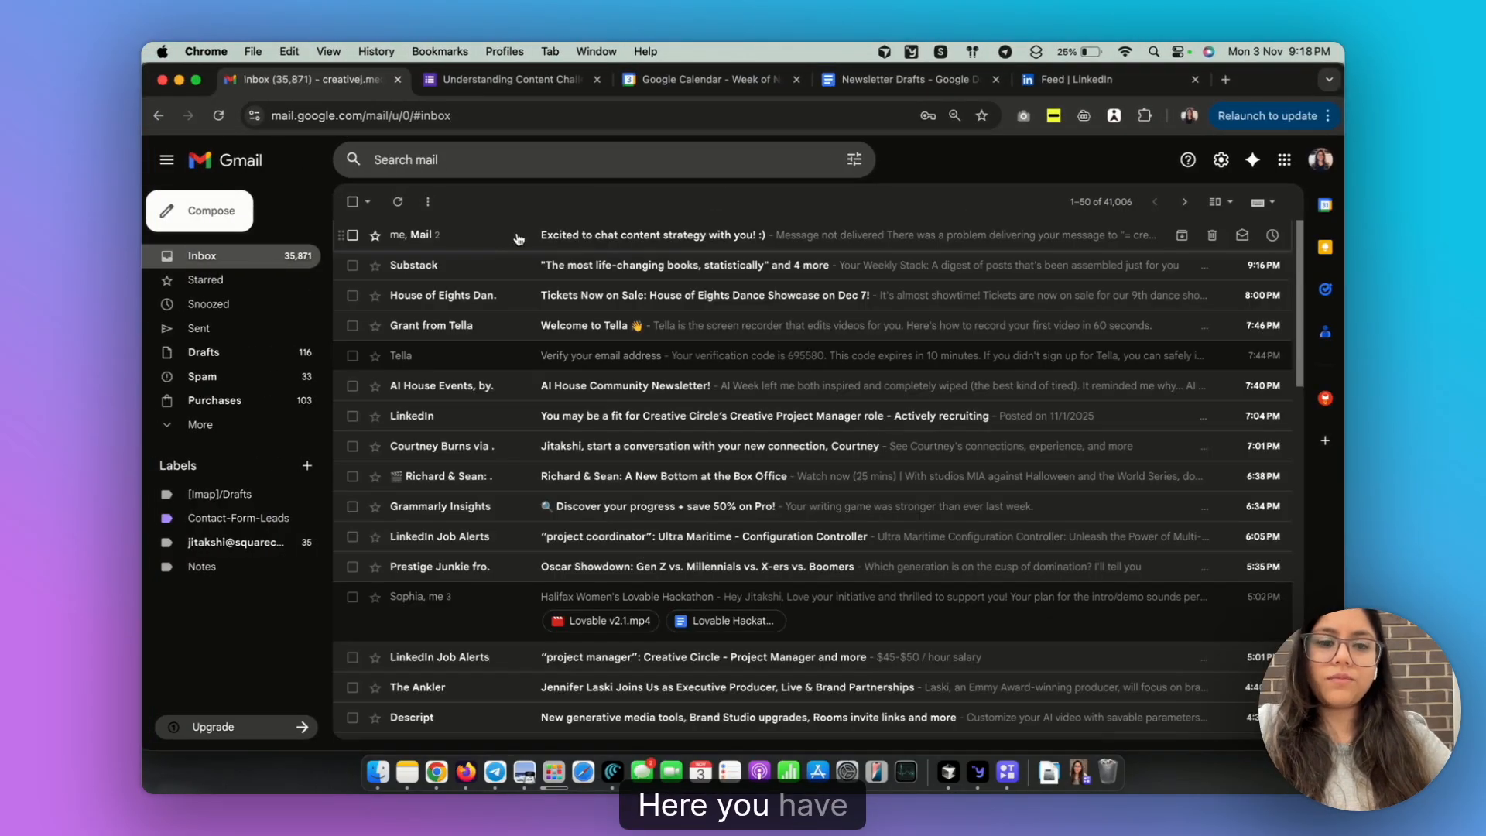
left_click(474, 246)
left_click(619, 279)
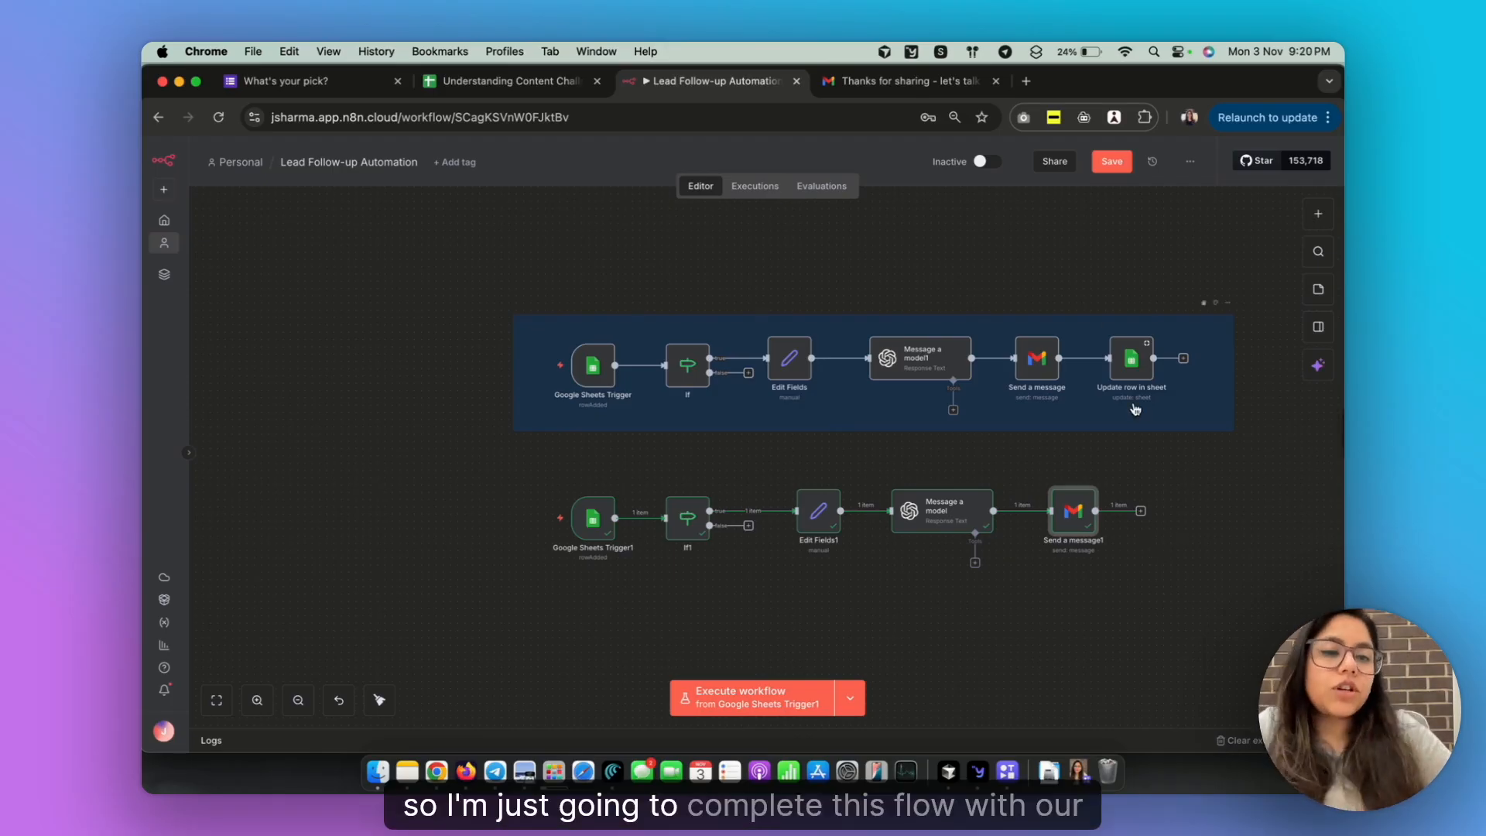
Add a Google Sheets "Update row in sheet" node after Send a message1
left_click(1140, 511)
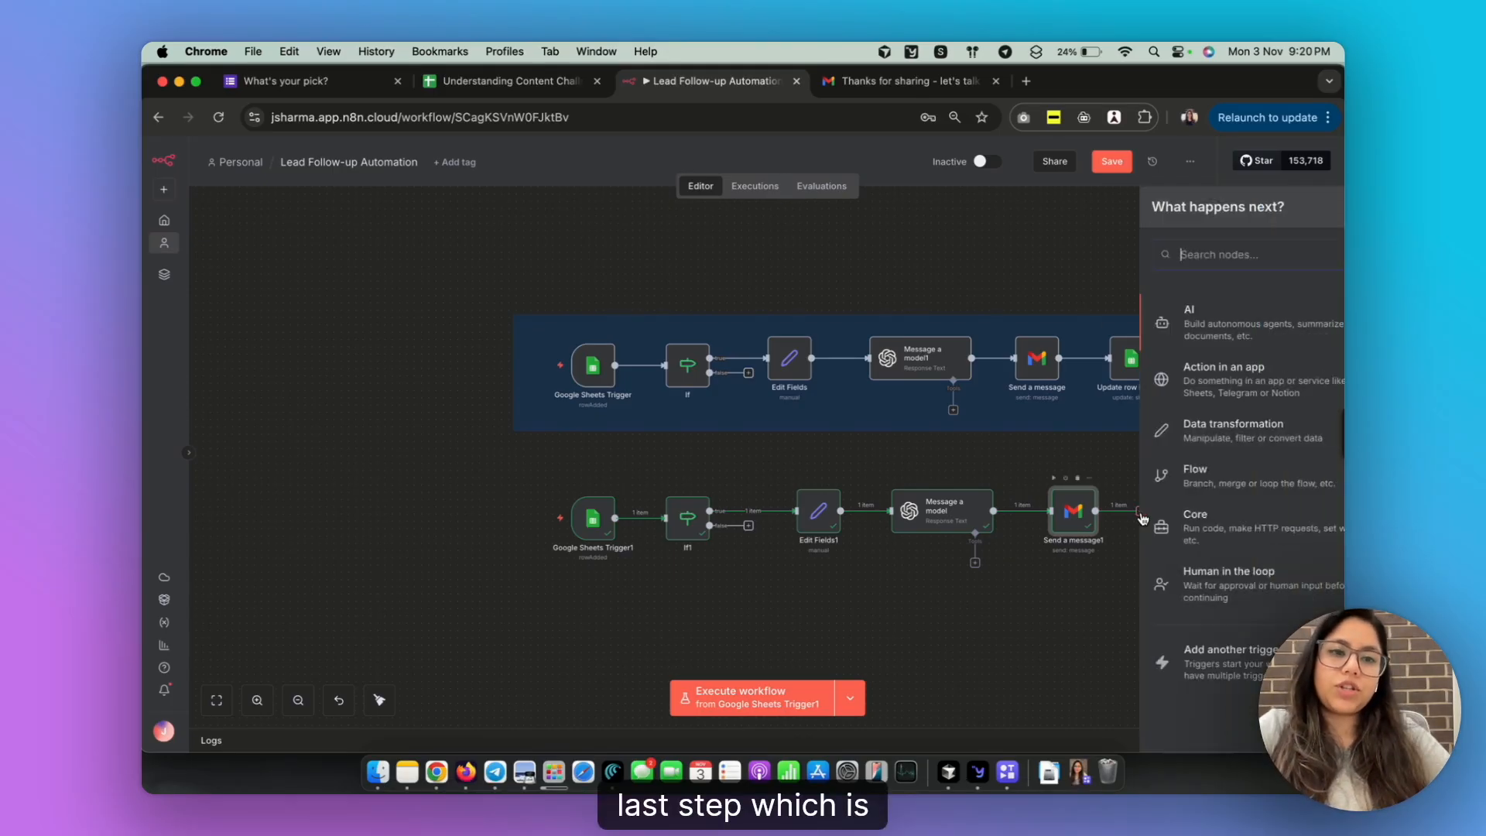
type("google")
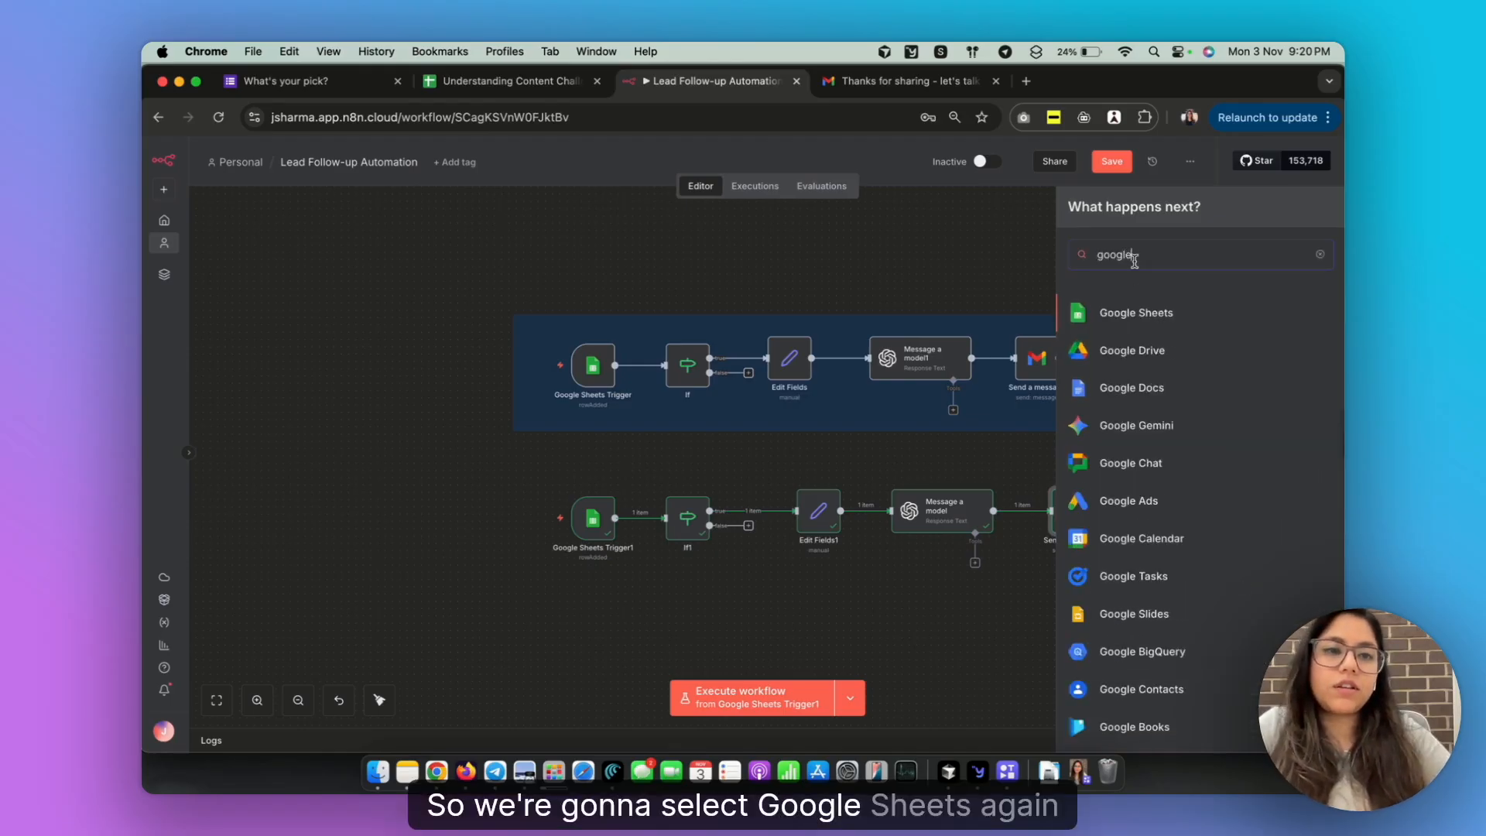
left_click(1136, 311)
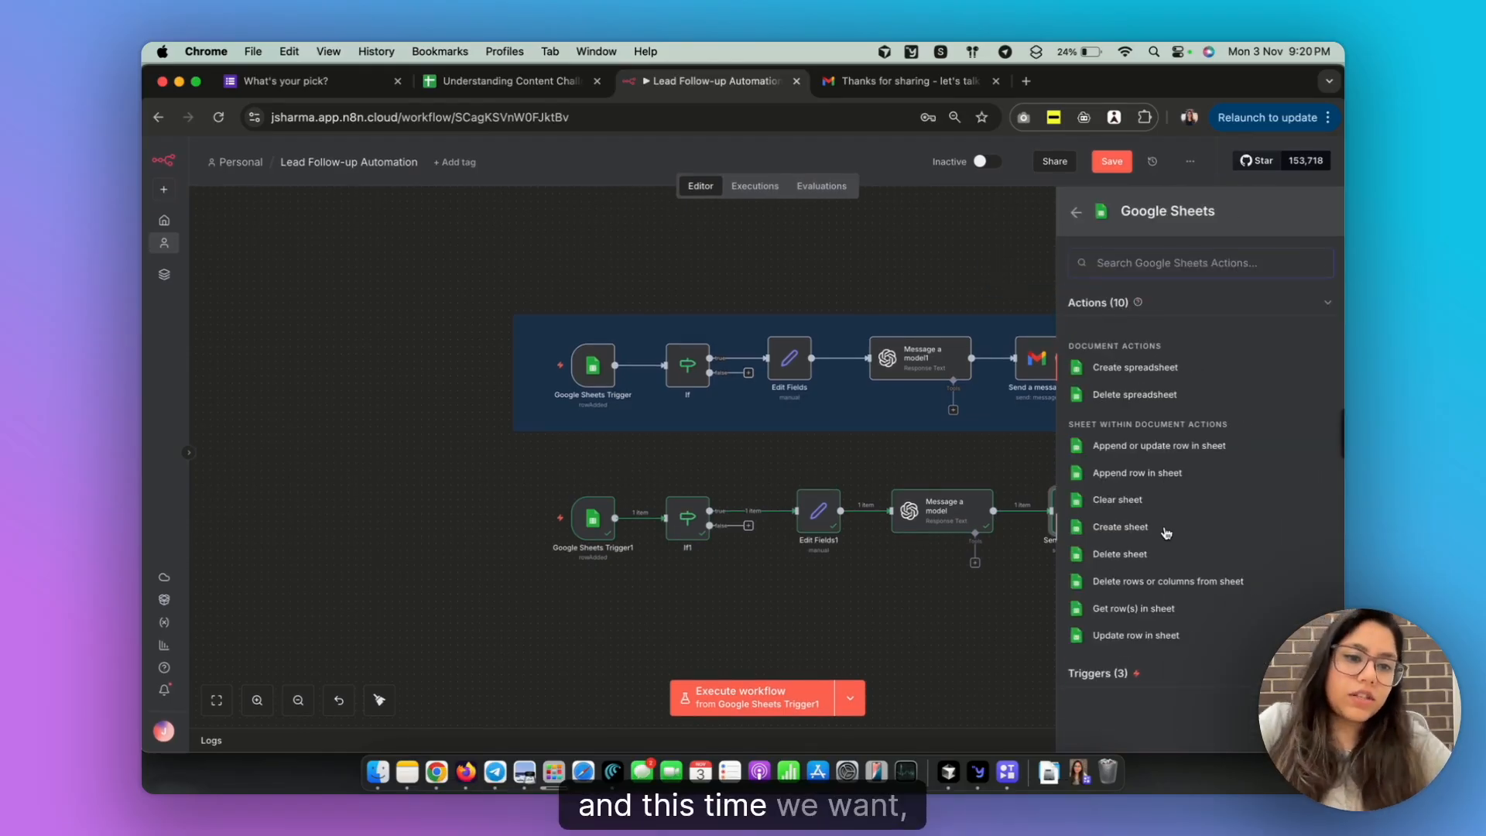
left_click(1119, 636)
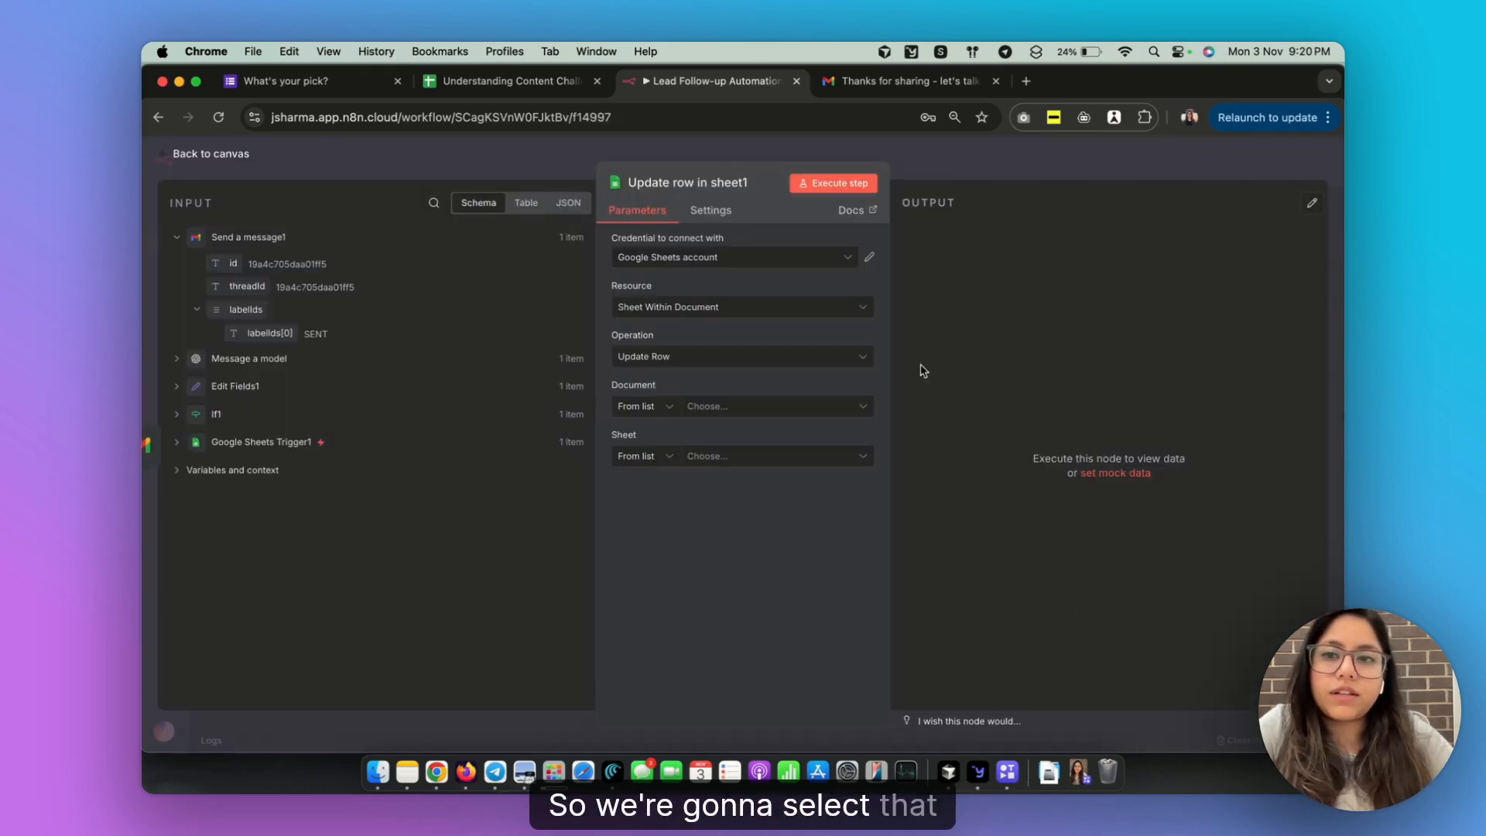
Select the Google Sheets account credential, the Sheet Within Document resource and the Update Row operation for the new node
left_click(734, 258)
left_click(663, 298)
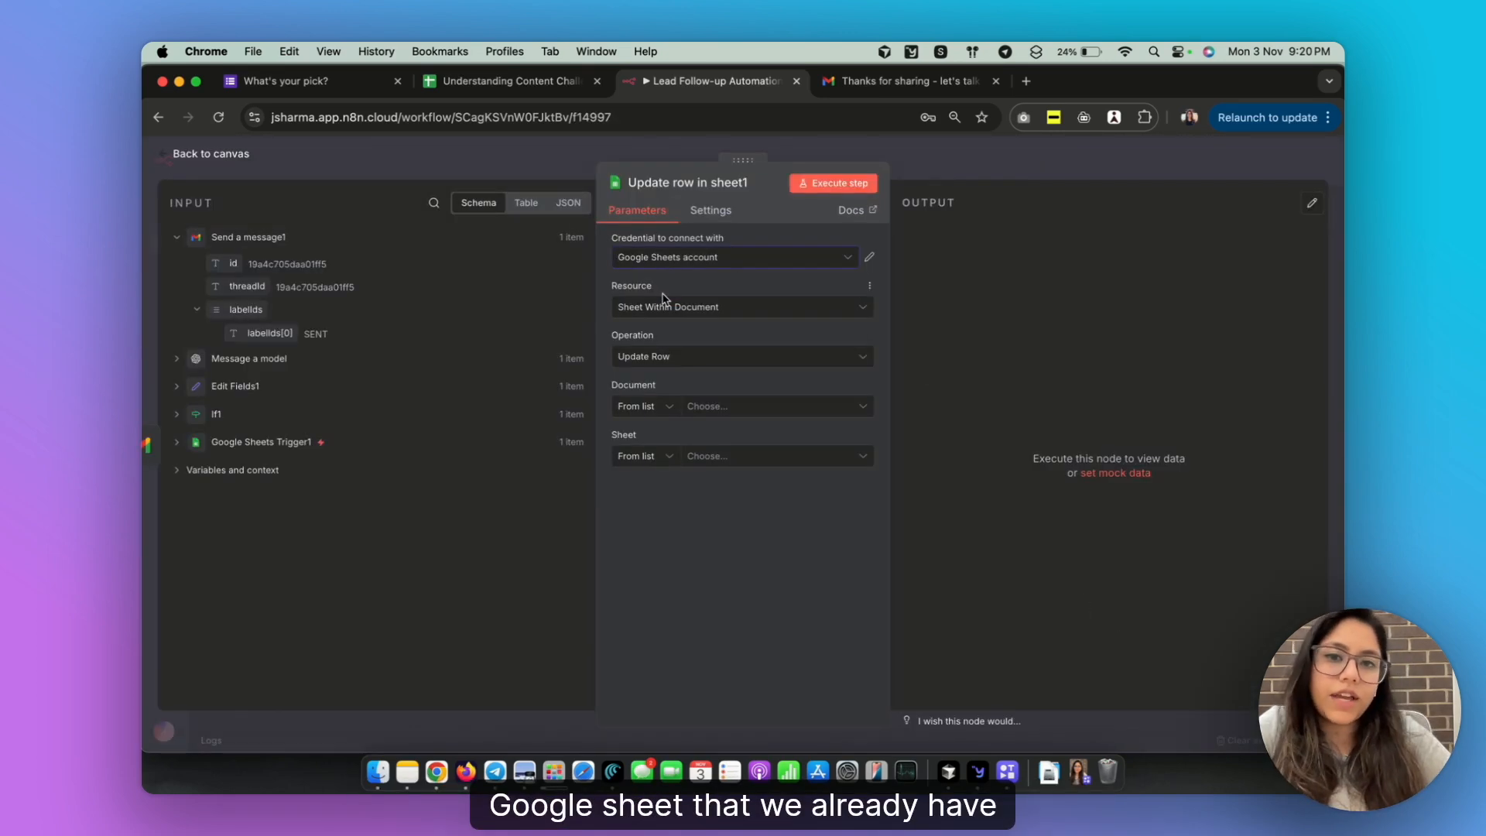
left_click(667, 305)
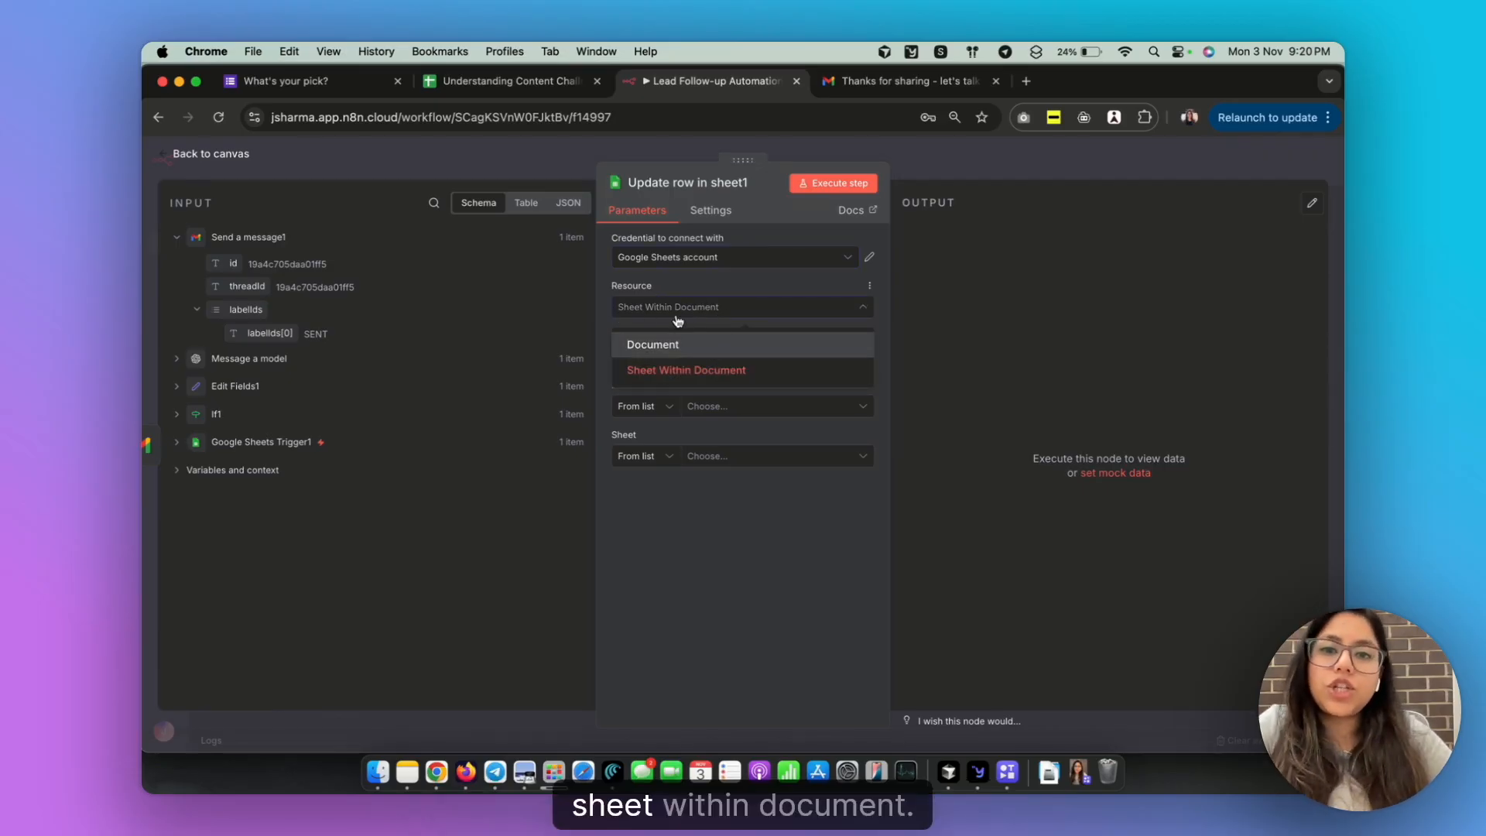
left_click(674, 374)
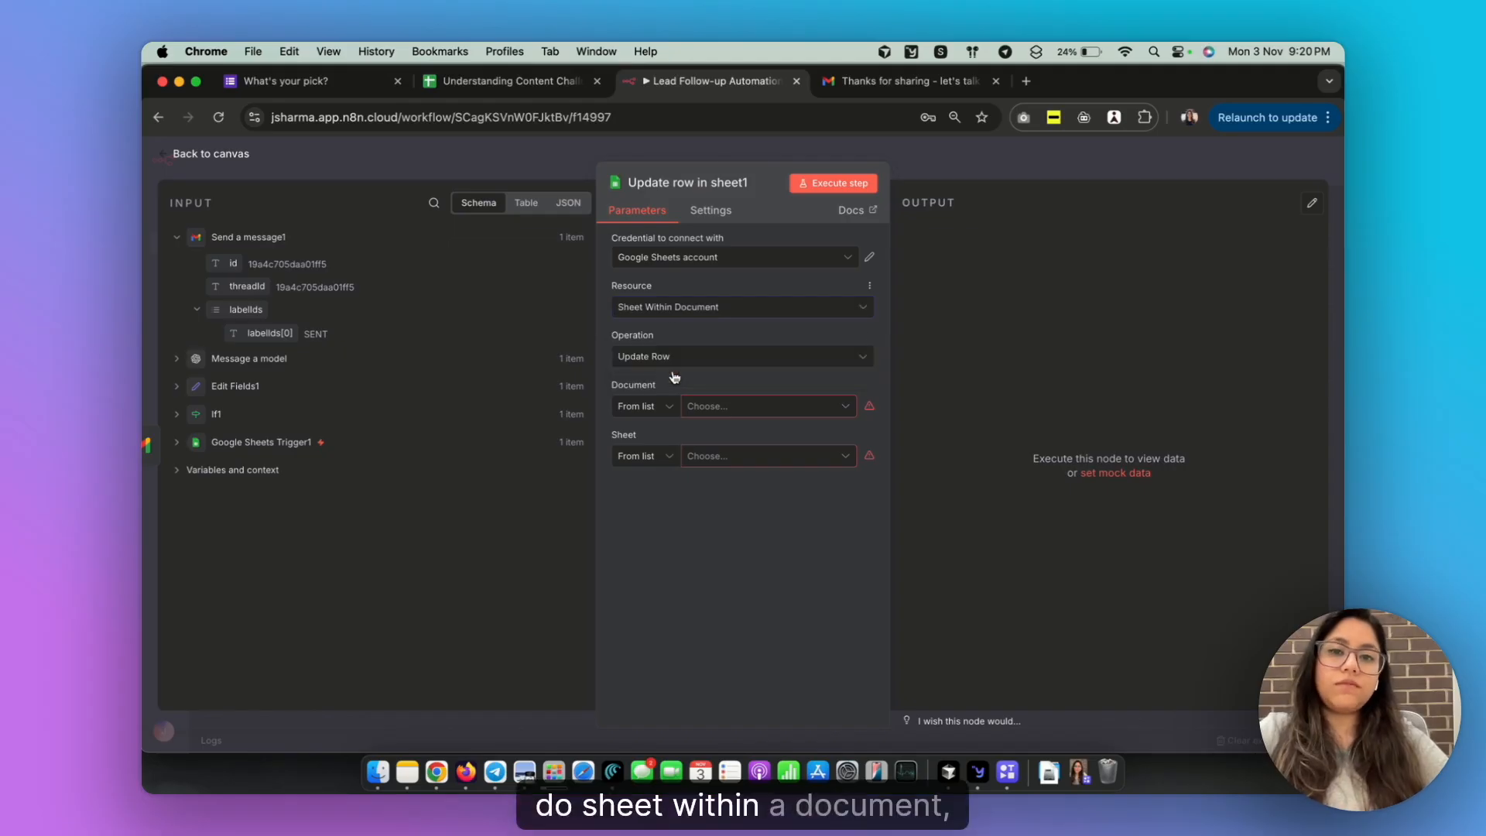
left_click(669, 357)
scroll(687, 491, "up", 3)
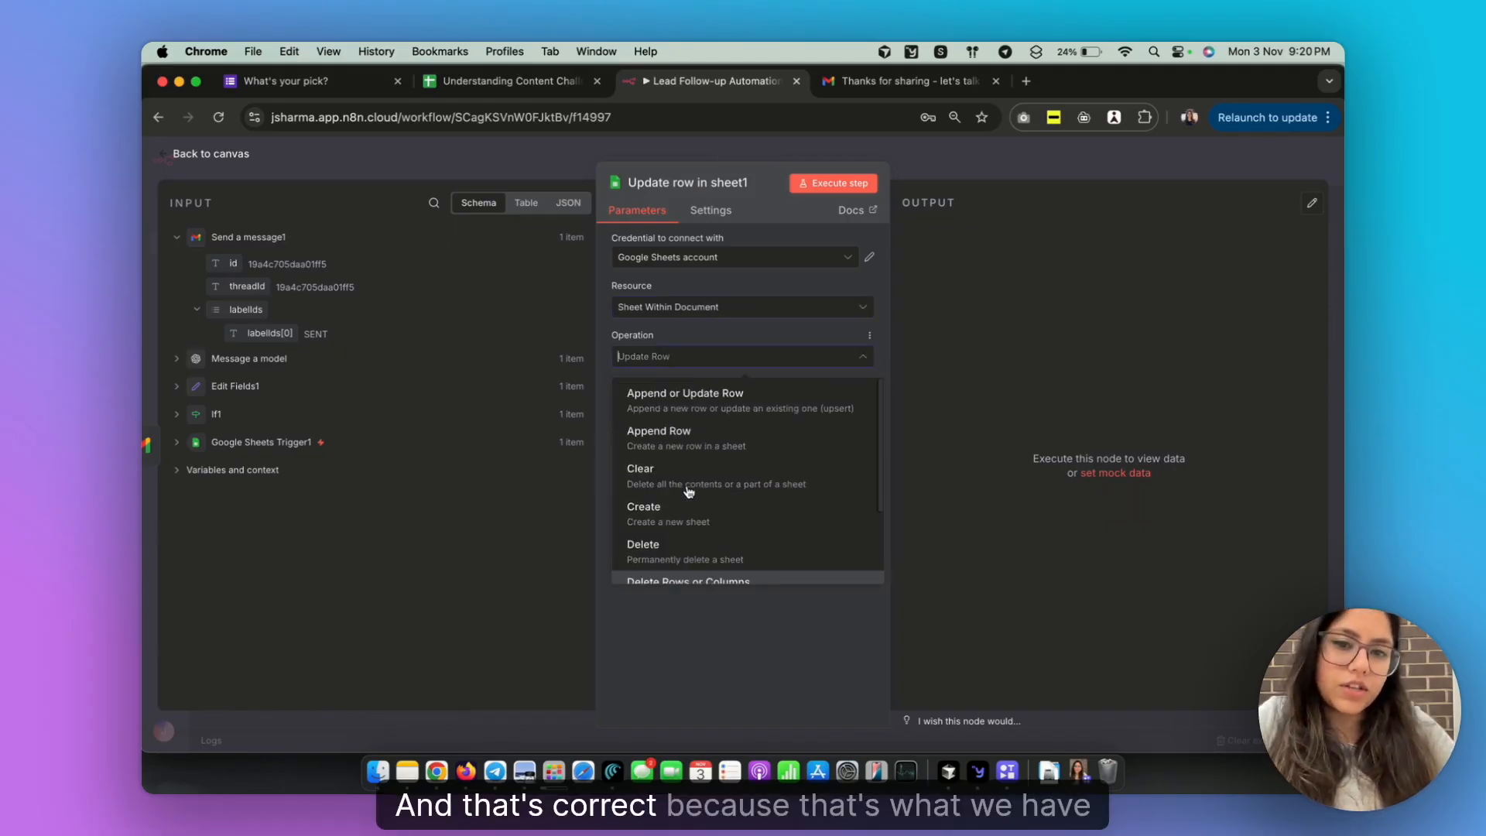
scroll(710, 464, "down", 3)
left_click(701, 558)
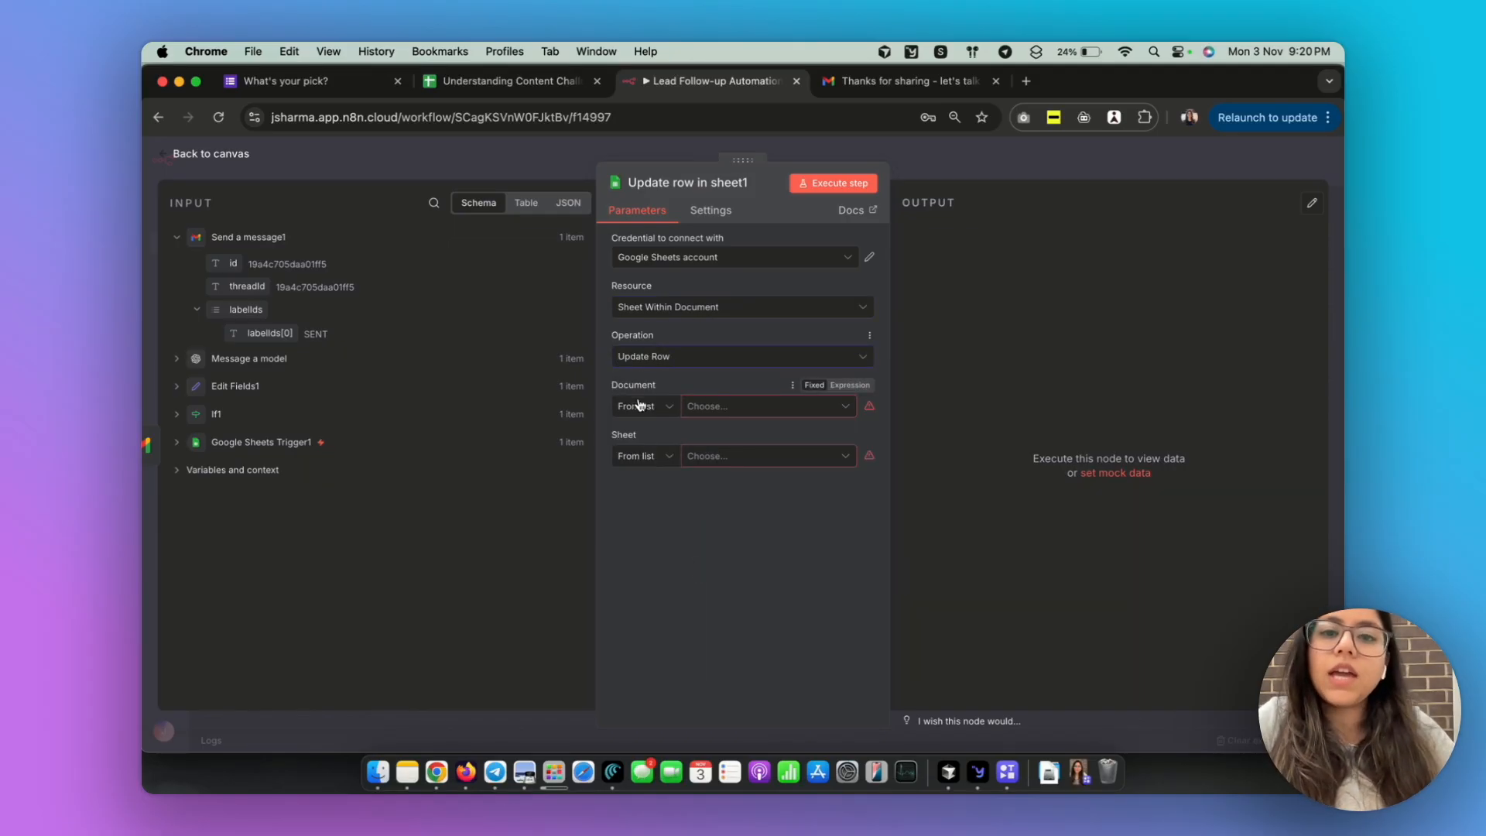
Choose the document "Understanding Content Challenges (Responses)" and its sheet "Form Responses 1" for the row update
left_click(715, 413)
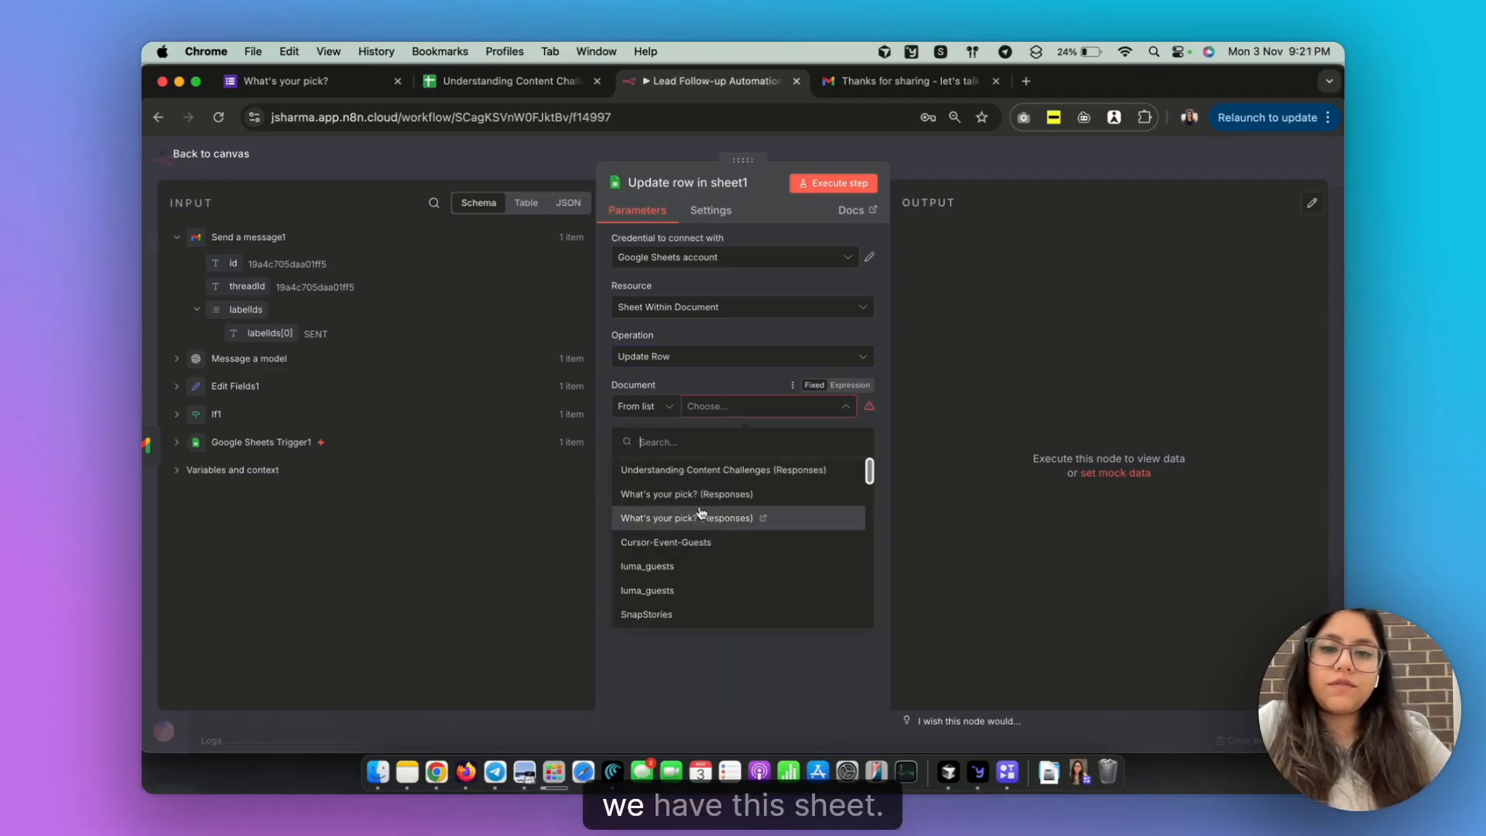
left_click(708, 470)
left_click(726, 457)
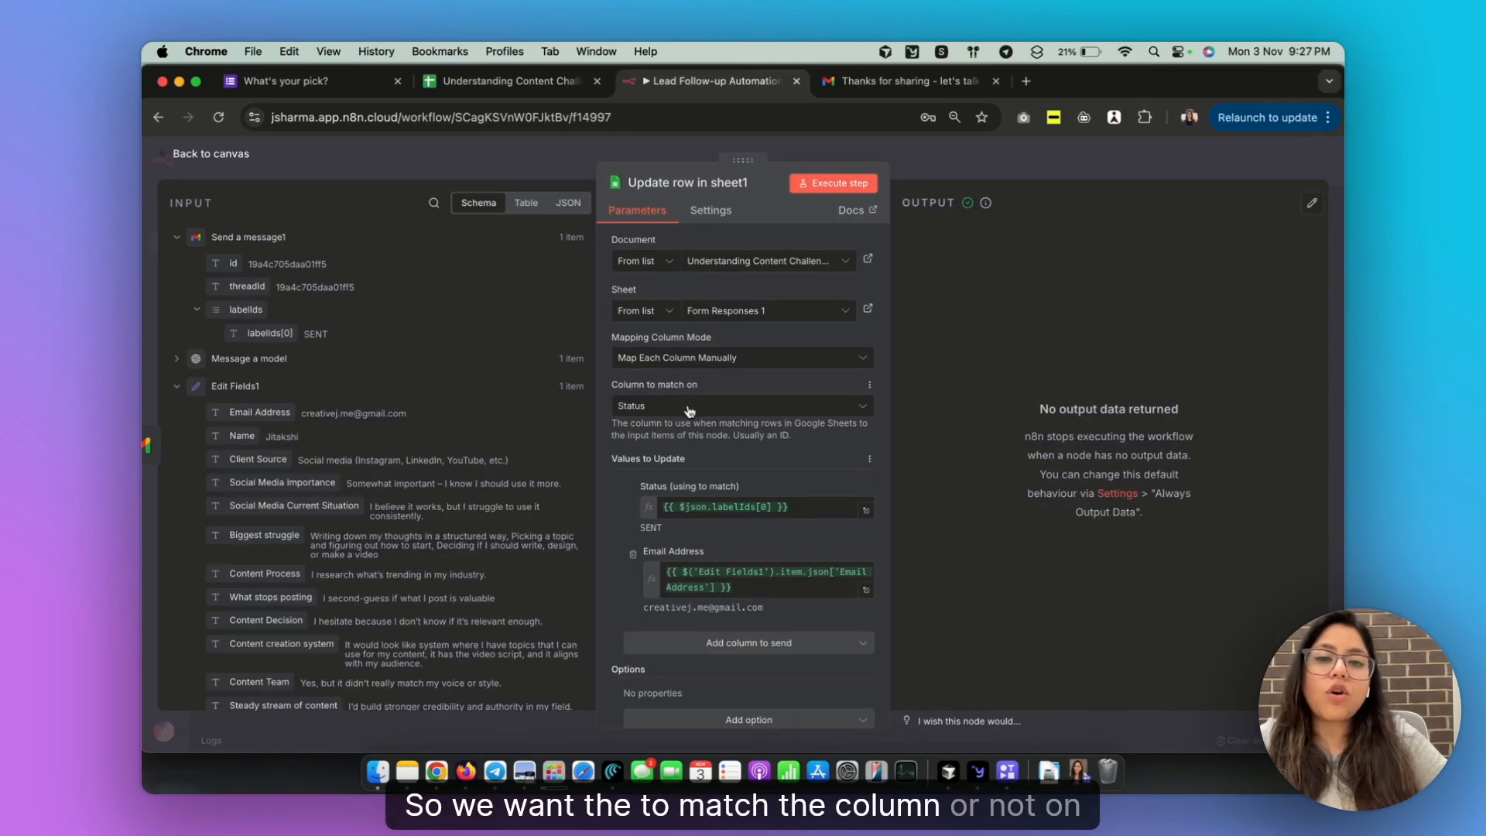
Set Email Address as the column to match on and remove the Status column from the values to update
left_click(689, 411)
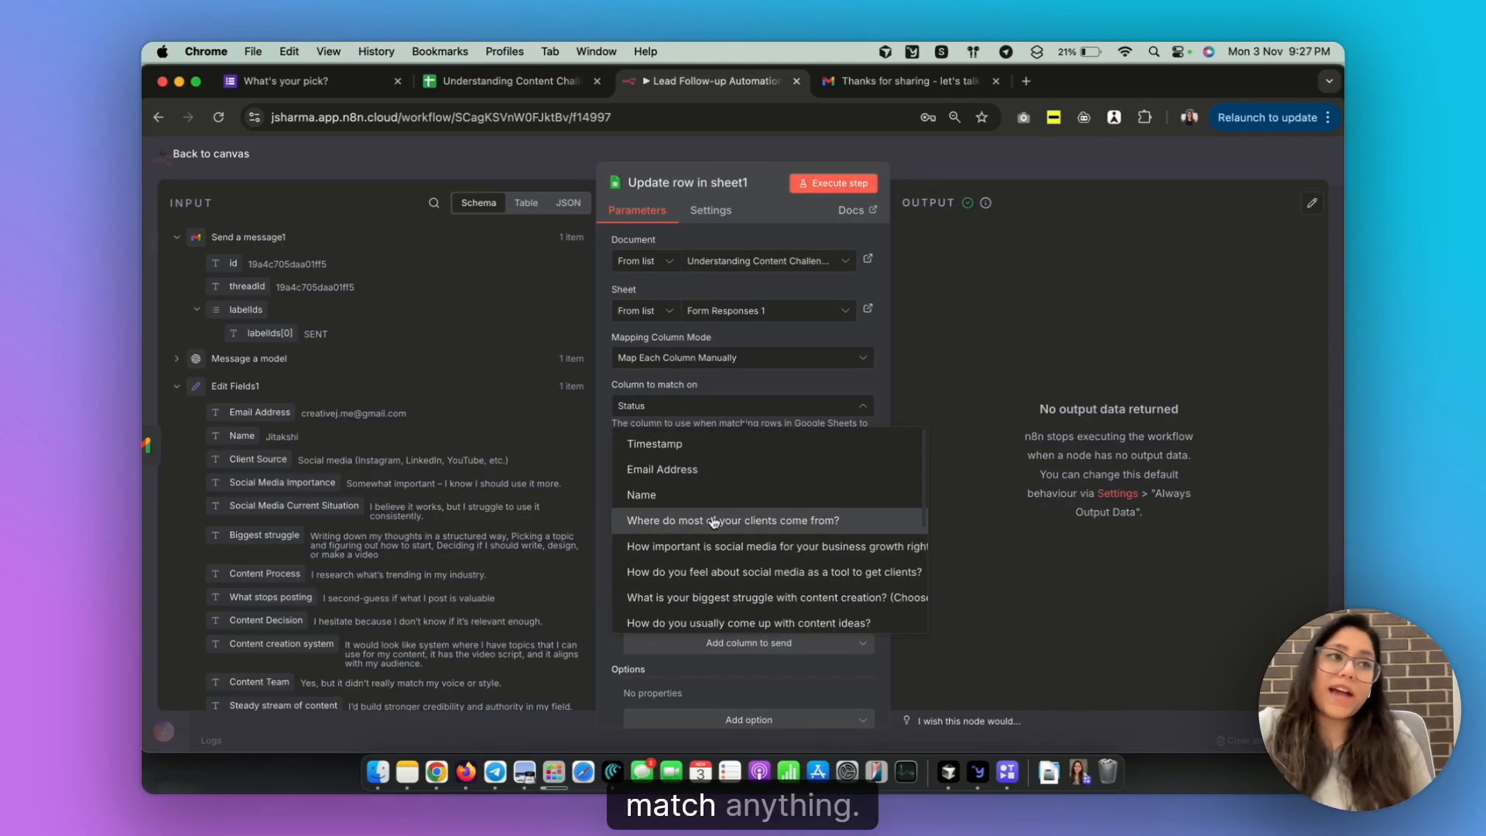
left_click(697, 470)
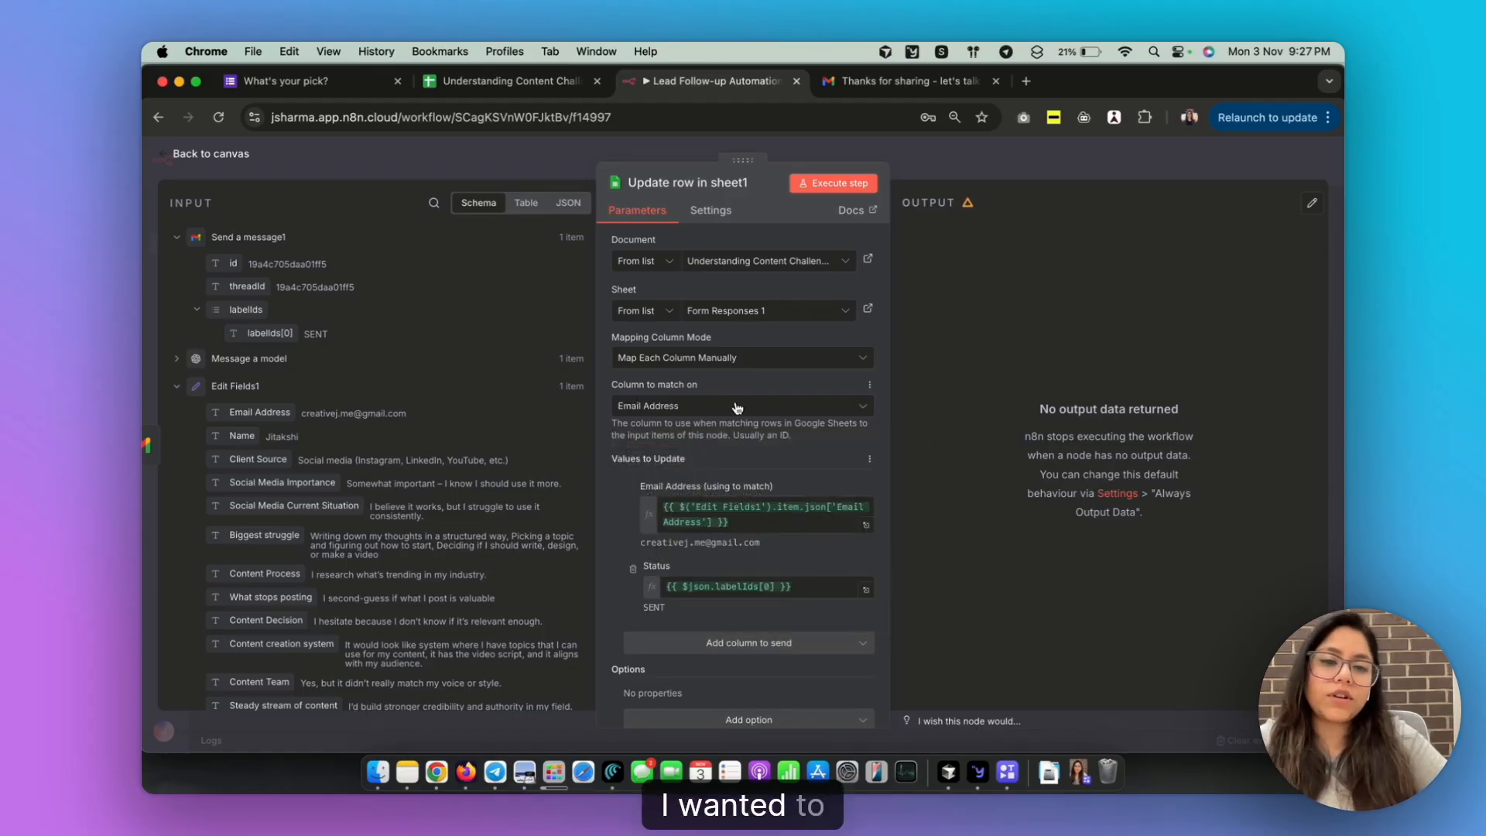
left_click(634, 570)
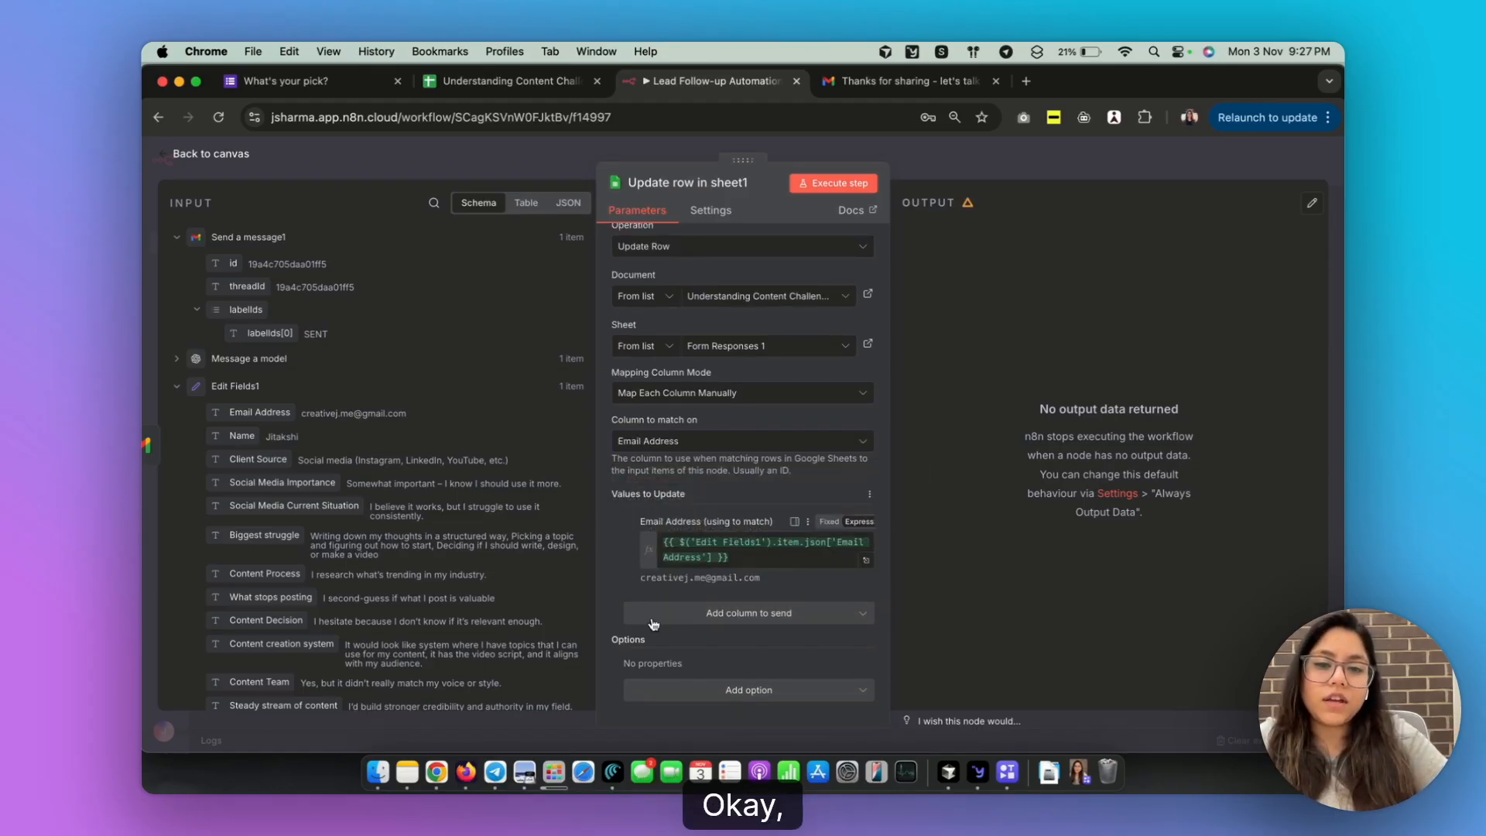
Add the Status column to the values to update with the fixed value "Sent", and execute the node
left_click(694, 615)
left_click(655, 550)
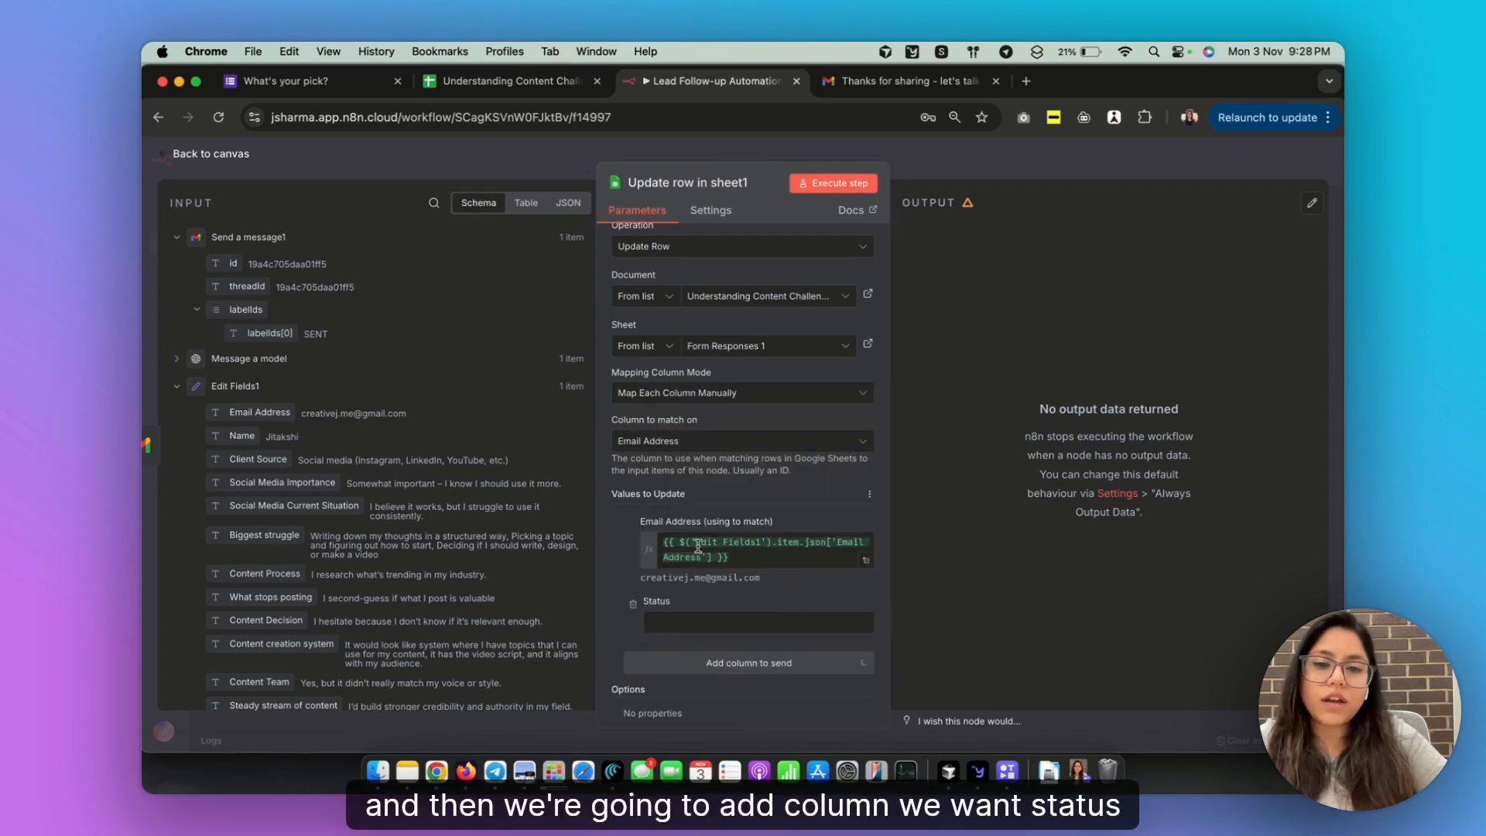
left_click(673, 623)
type("Sent")
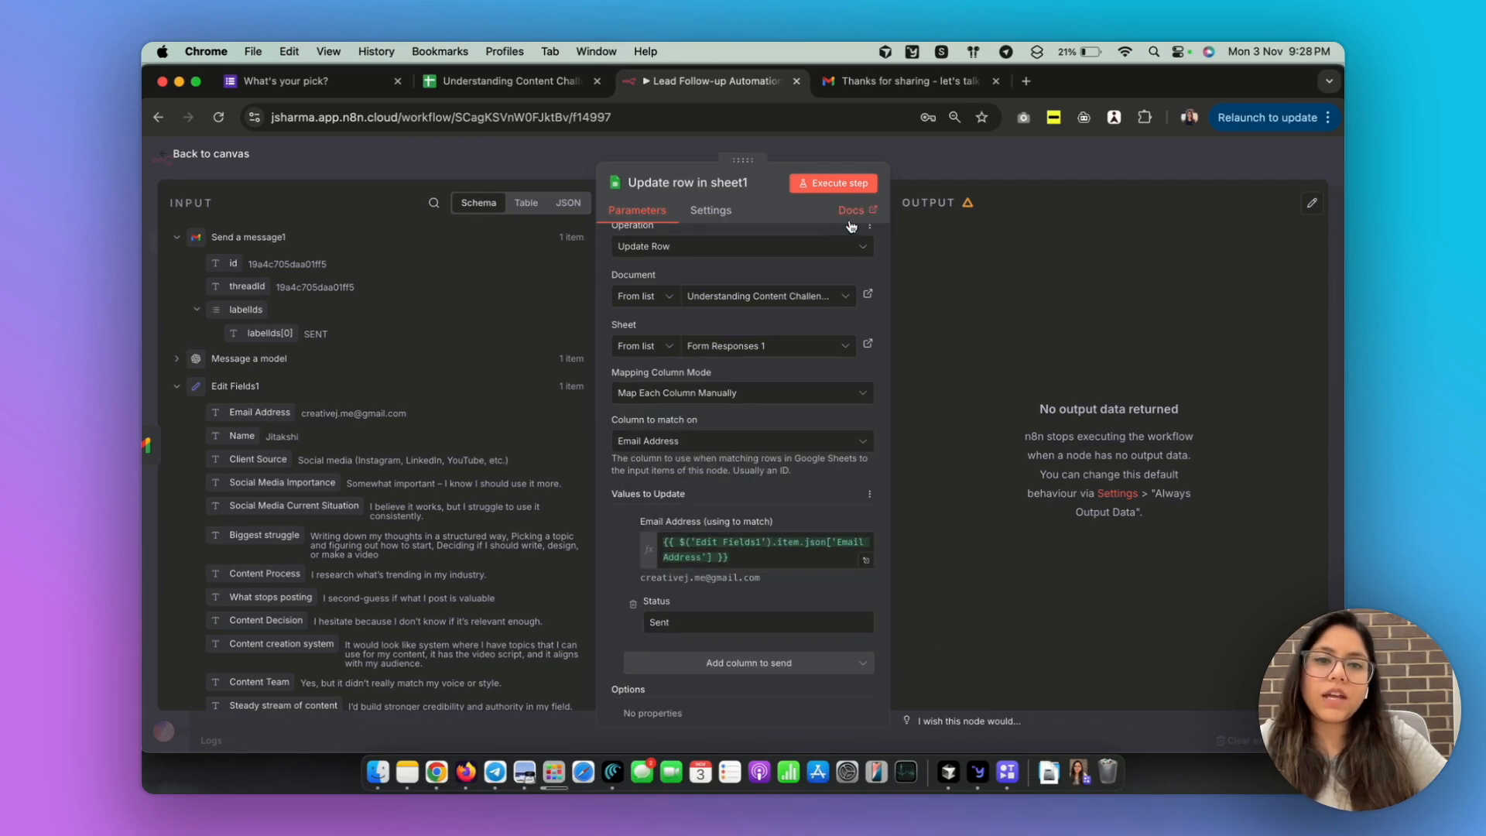
left_click(849, 183)
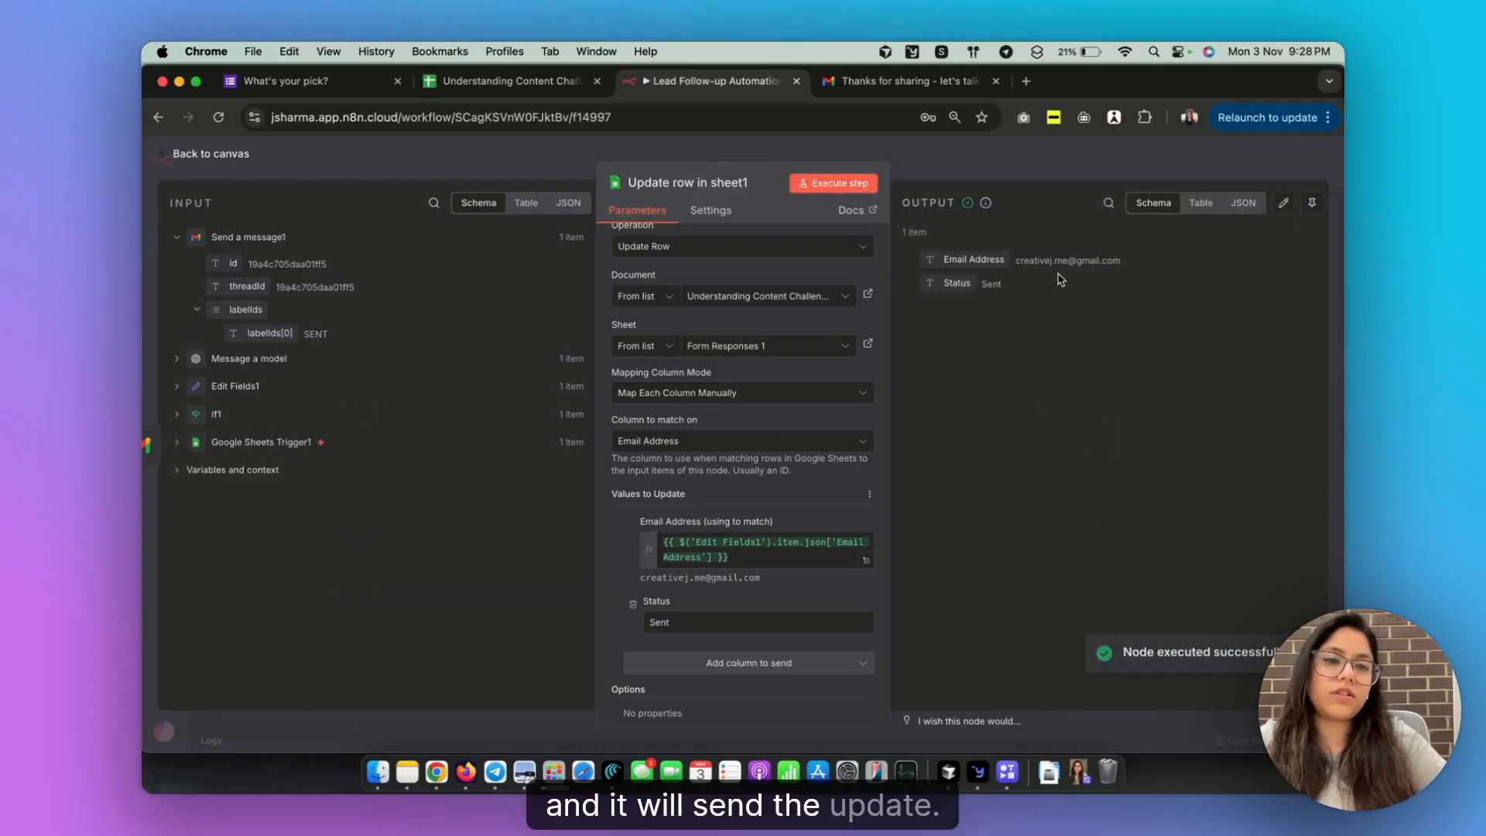
Switch to the Understanding Content Challenges (Responses) spreadsheet, reload it and check the Status cell of the response in row 2
left_click(506, 80)
left_click(812, 438)
left_click(550, 472)
key("super+r")
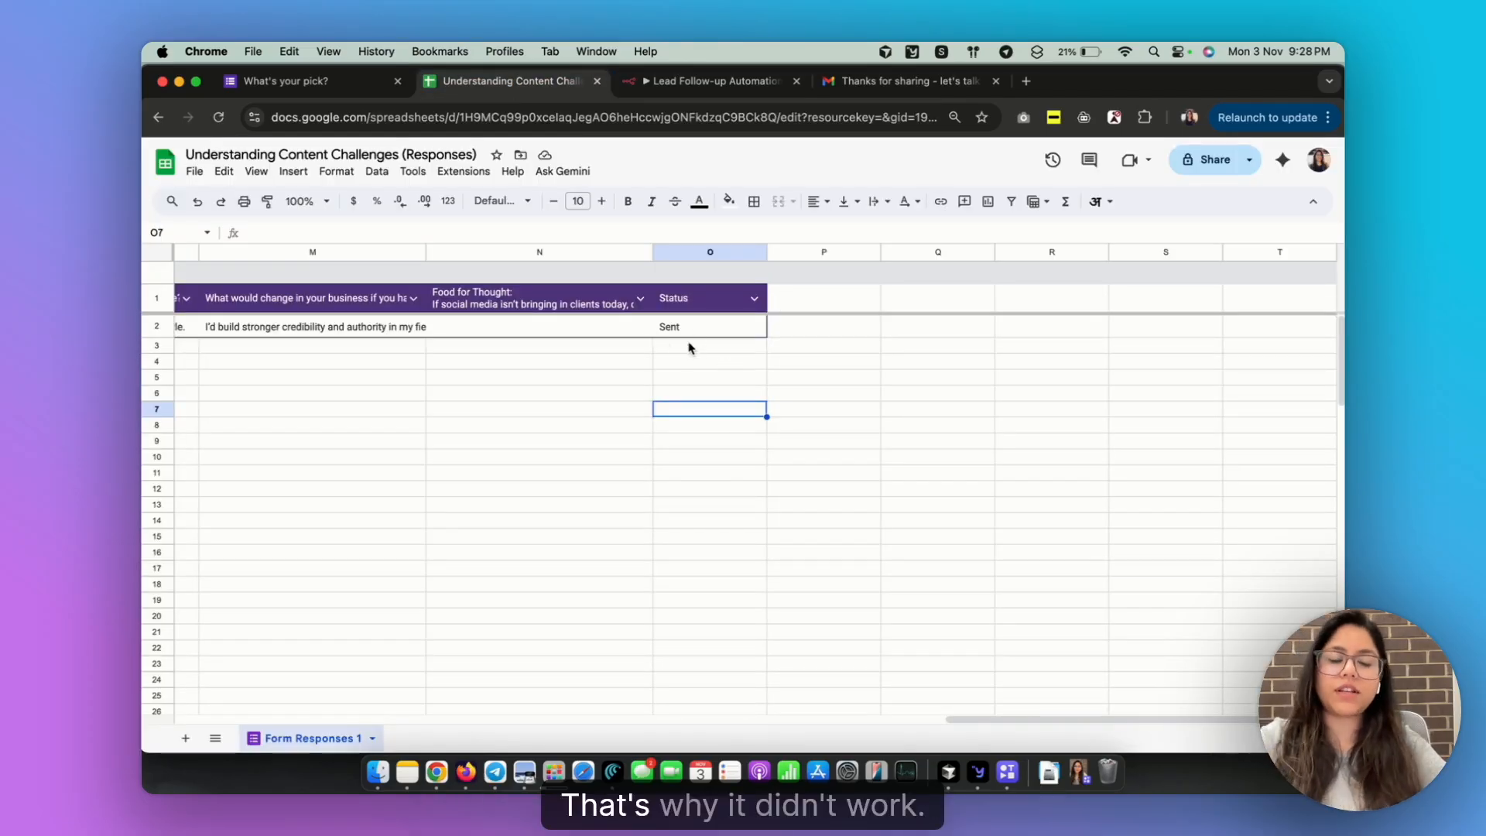
left_click(706, 333)
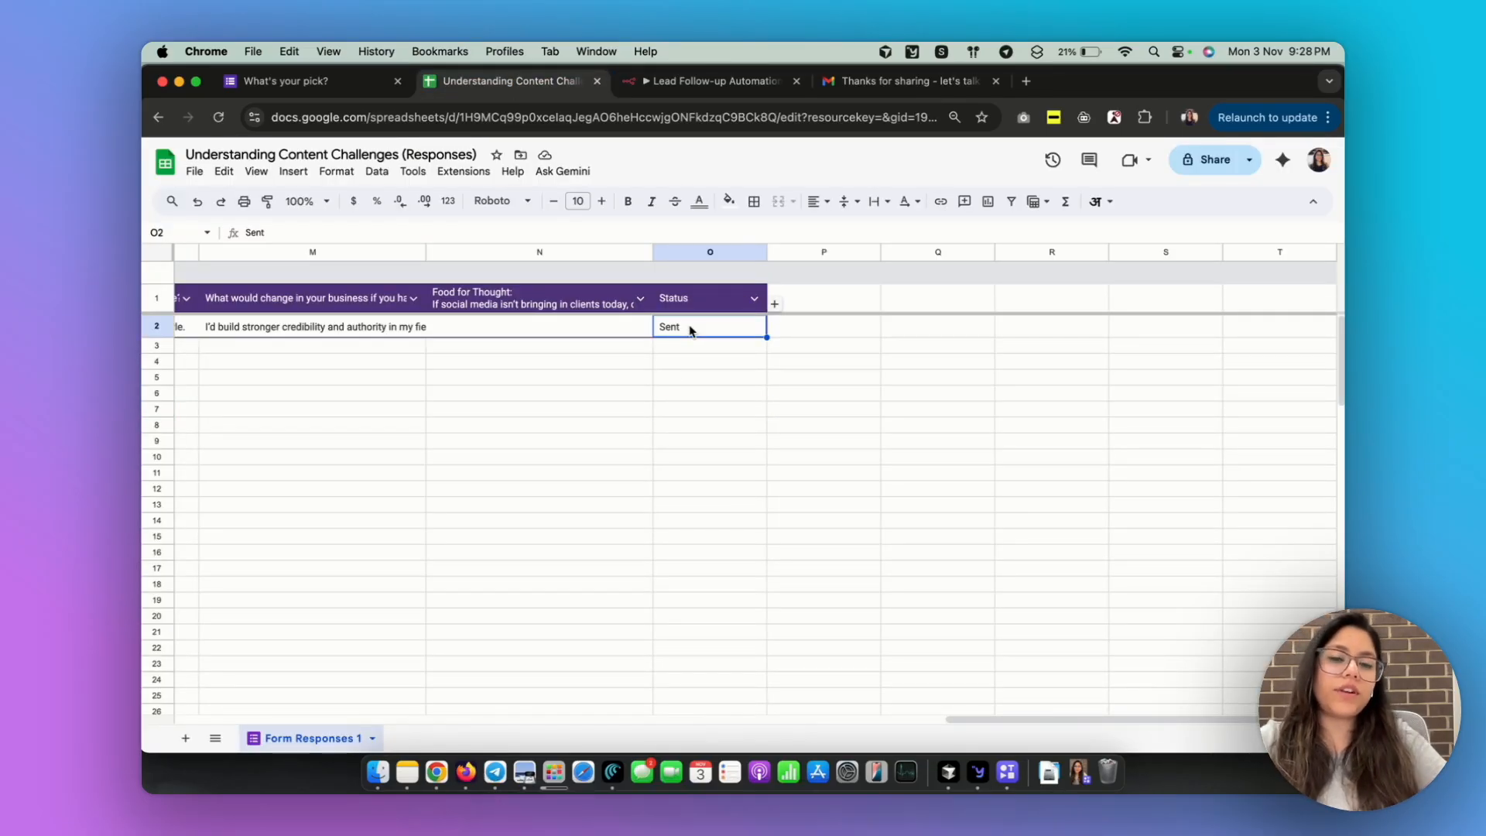
scroll(544, 408, "left", 10)
scroll(323, 348, "left", 10)
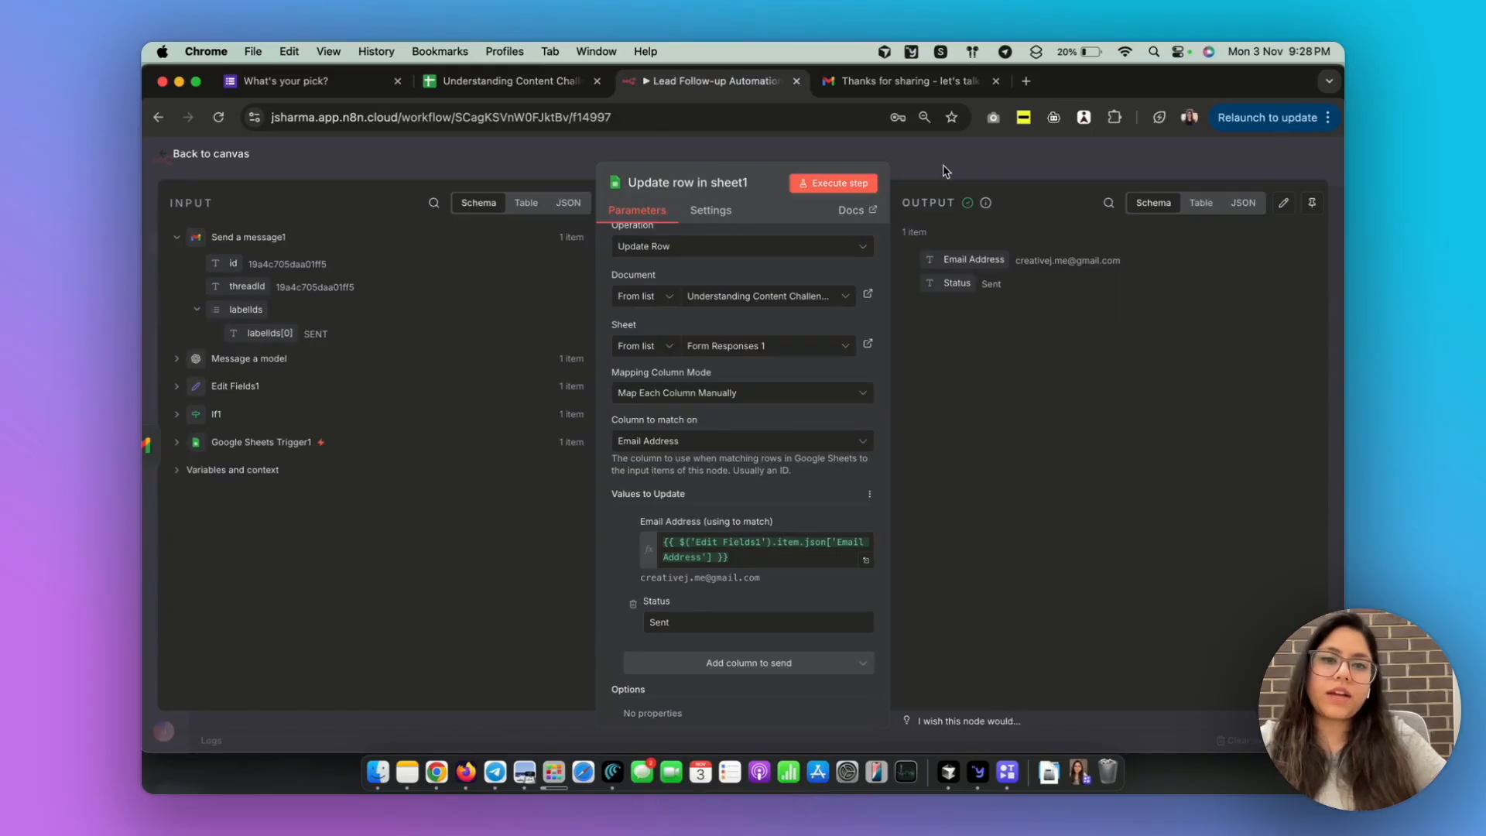
Return to the n8n workflow canvas from the Update row in sheet1 settings and review the finished lower node chain
left_click(945, 172)
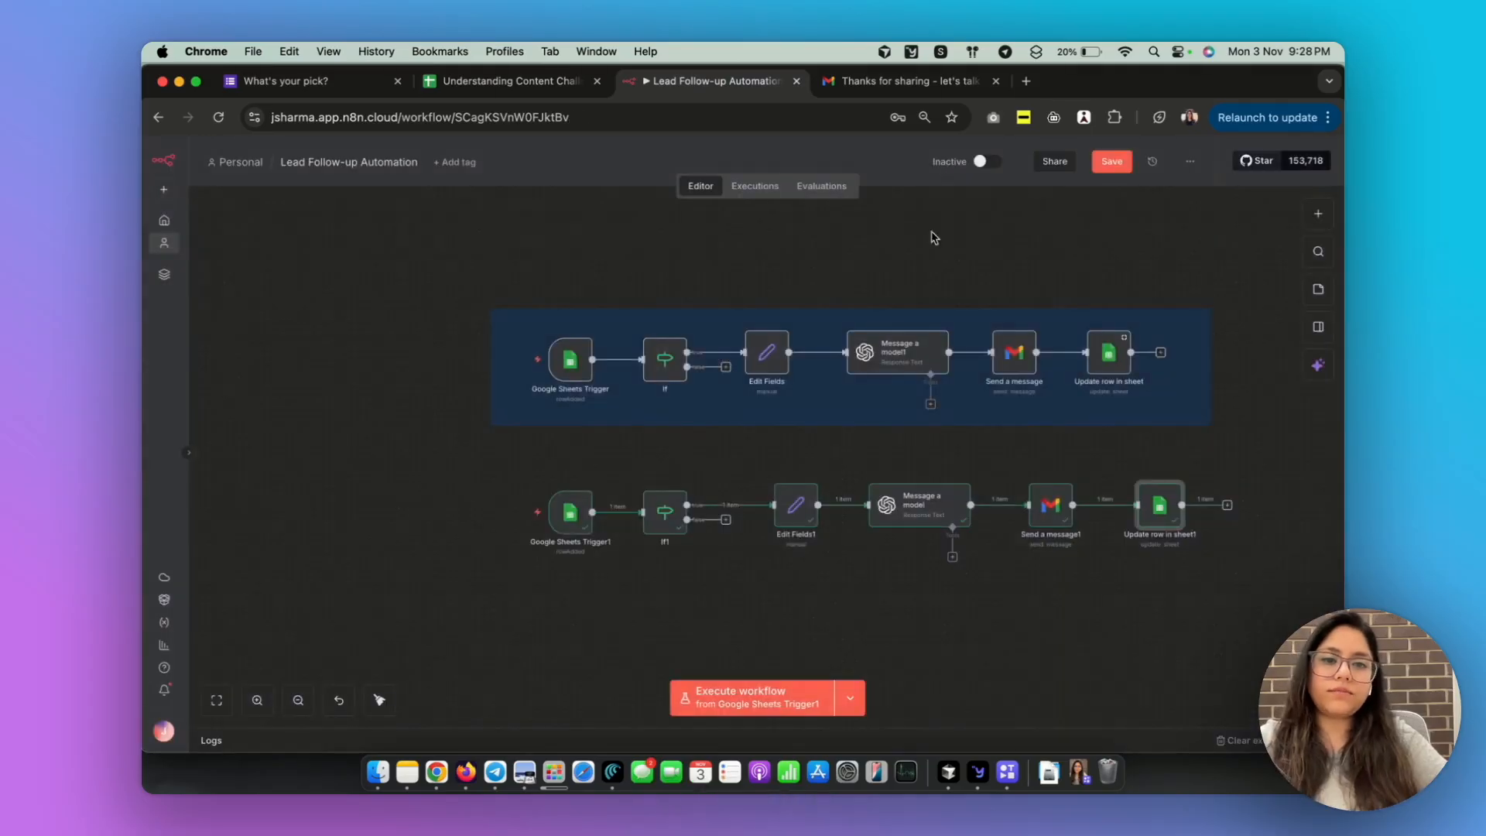
scroll(932, 236, "down", 2)
scroll(932, 236, "right", 2)
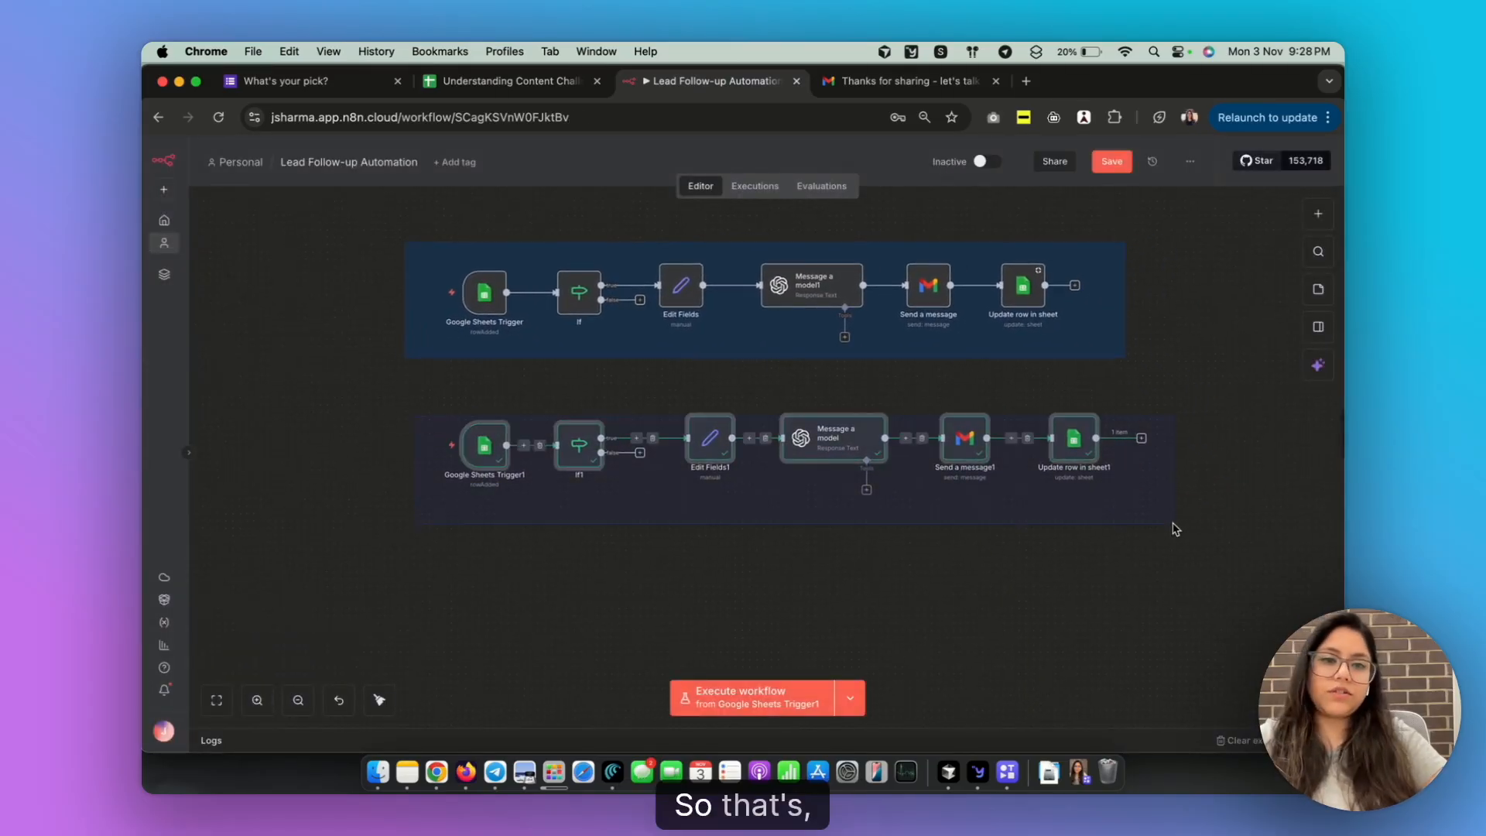